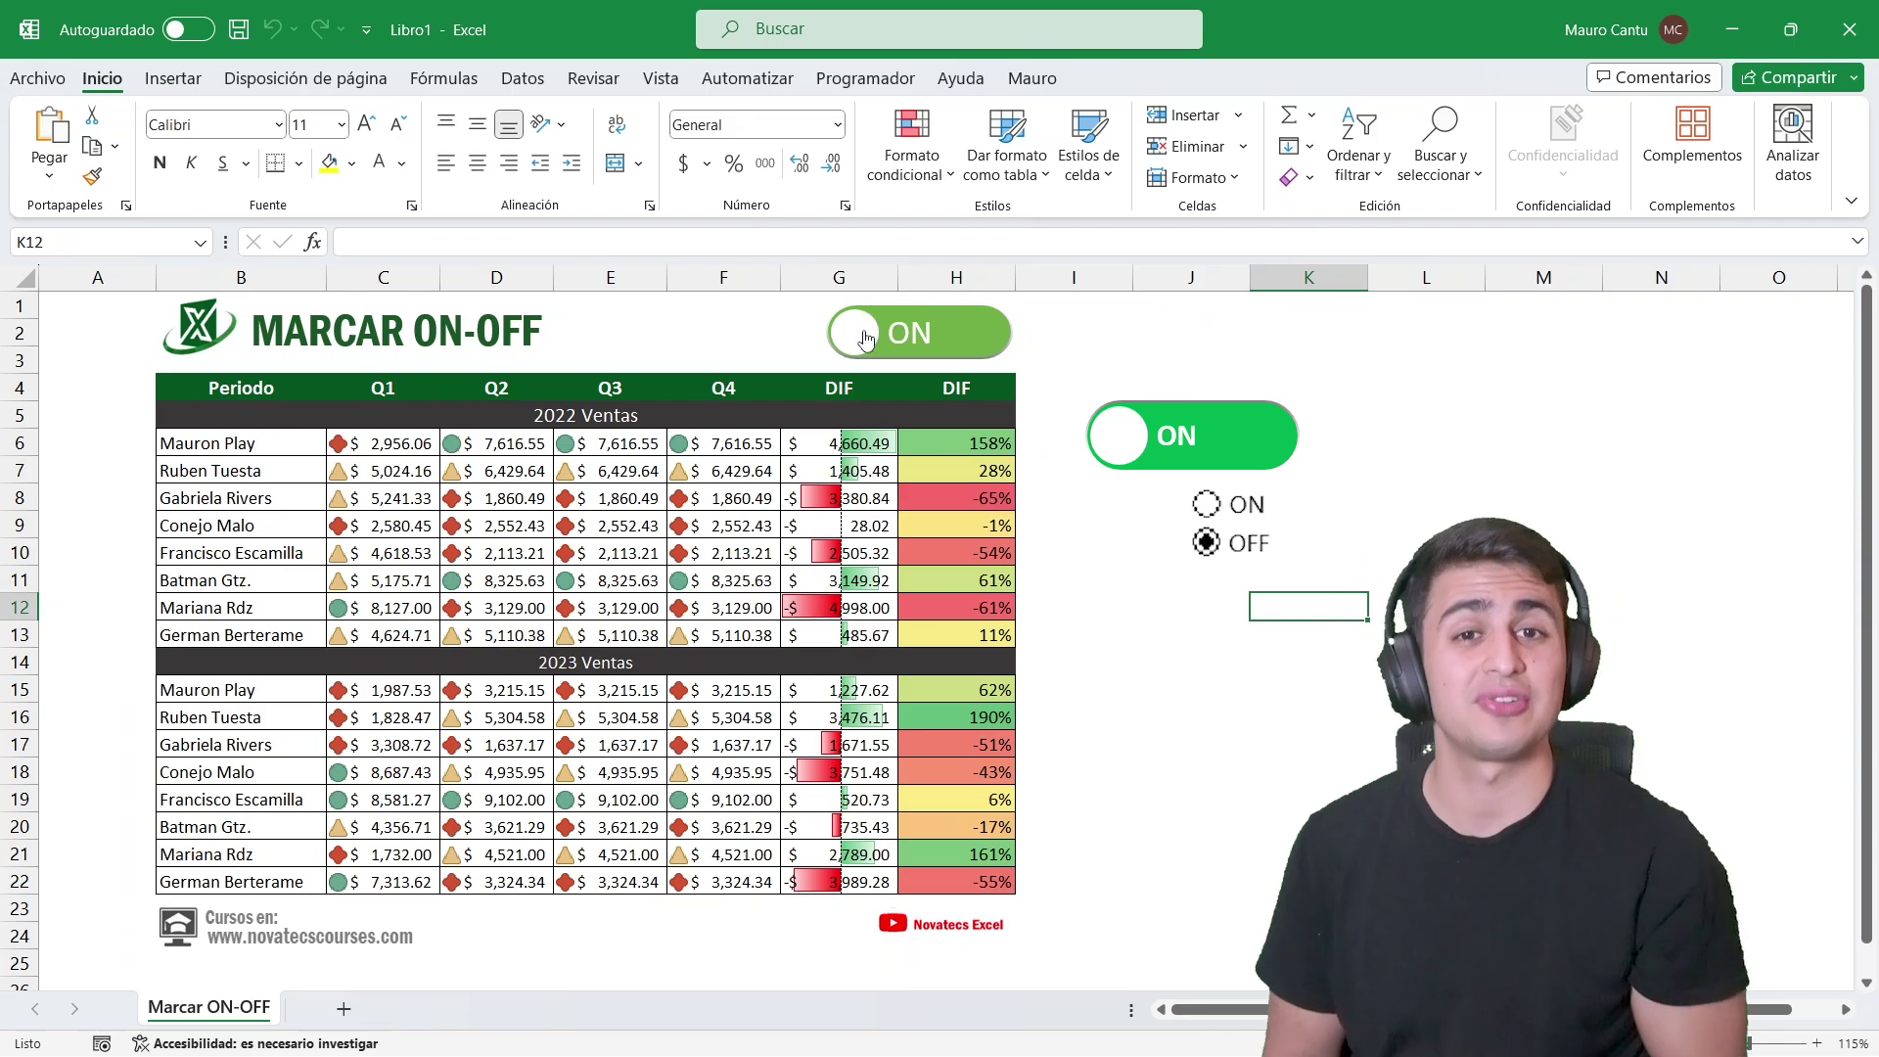
Toggle the finished ON/OFF switch above the table repeatedly to examine how it controls the conditional formatting
{"action": "left_click", "coordinate": [925, 323]}
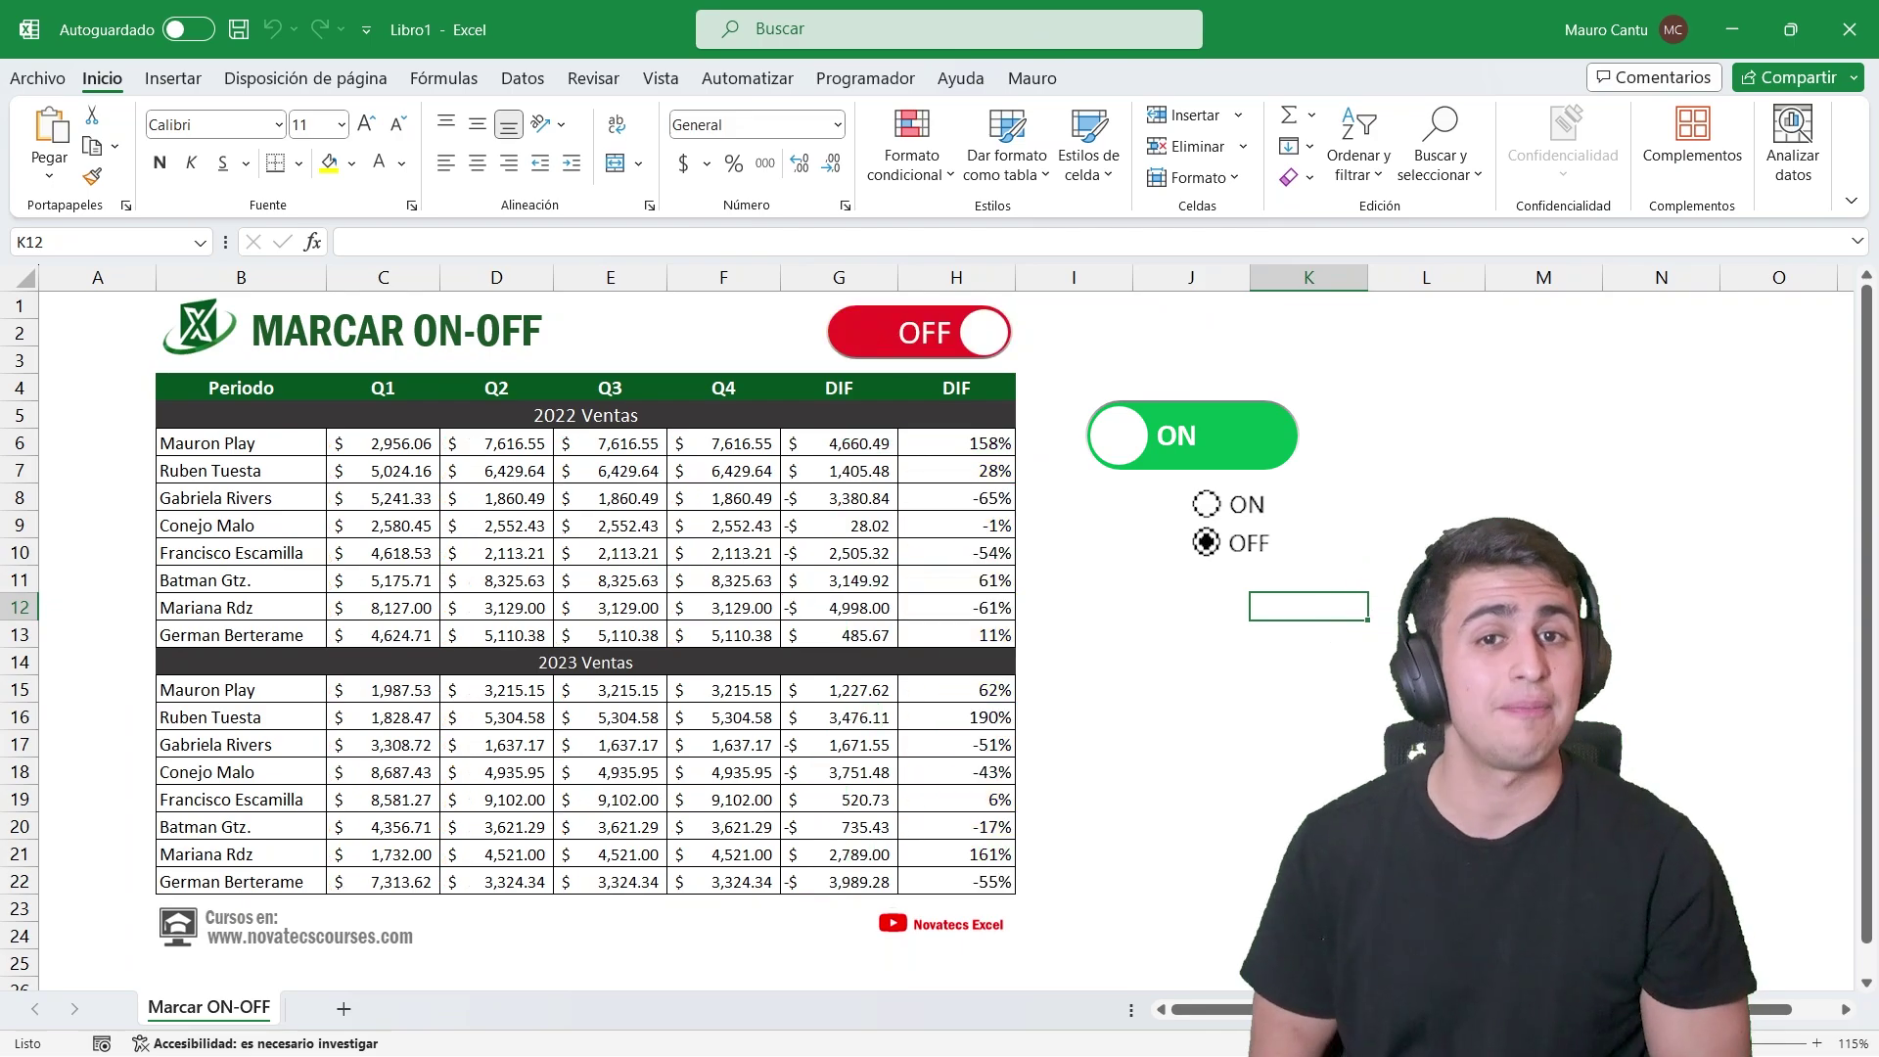
{"action": "left_click", "coordinate": [991, 345]}
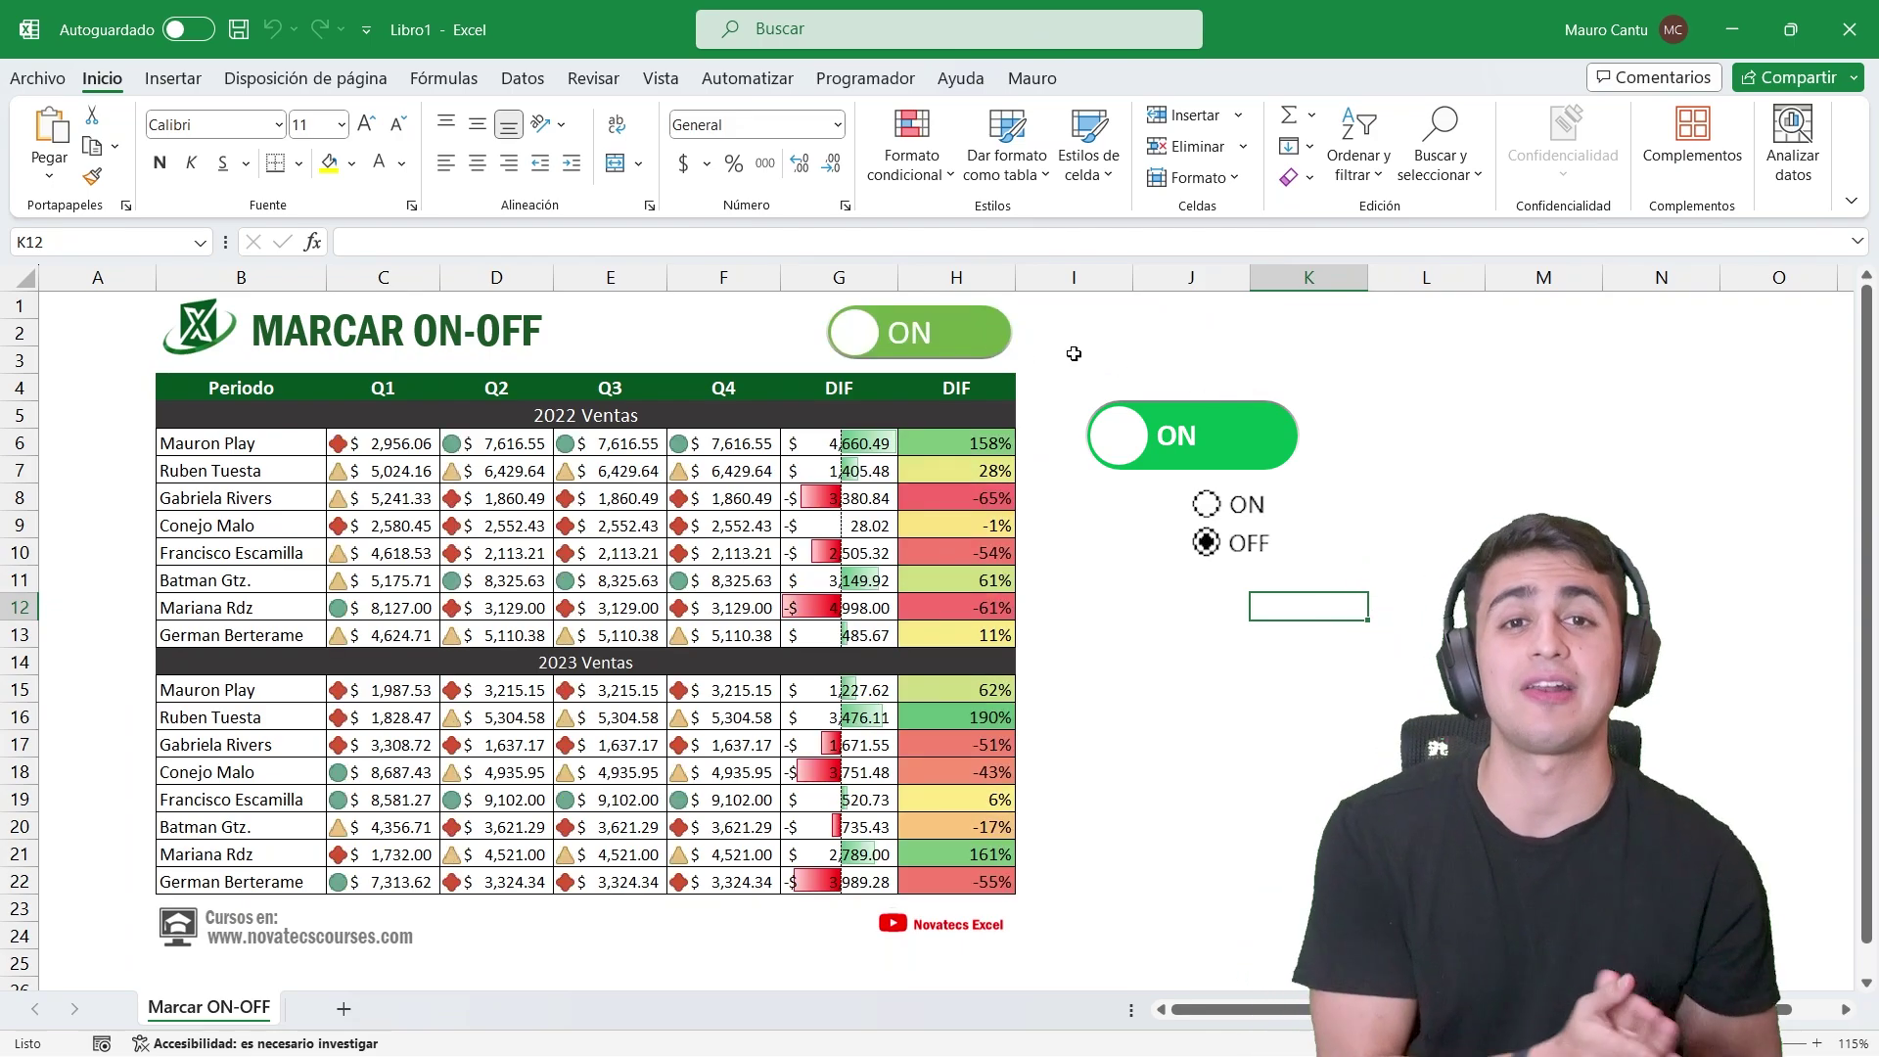
{"action": "left_click", "coordinate": [881, 344]}
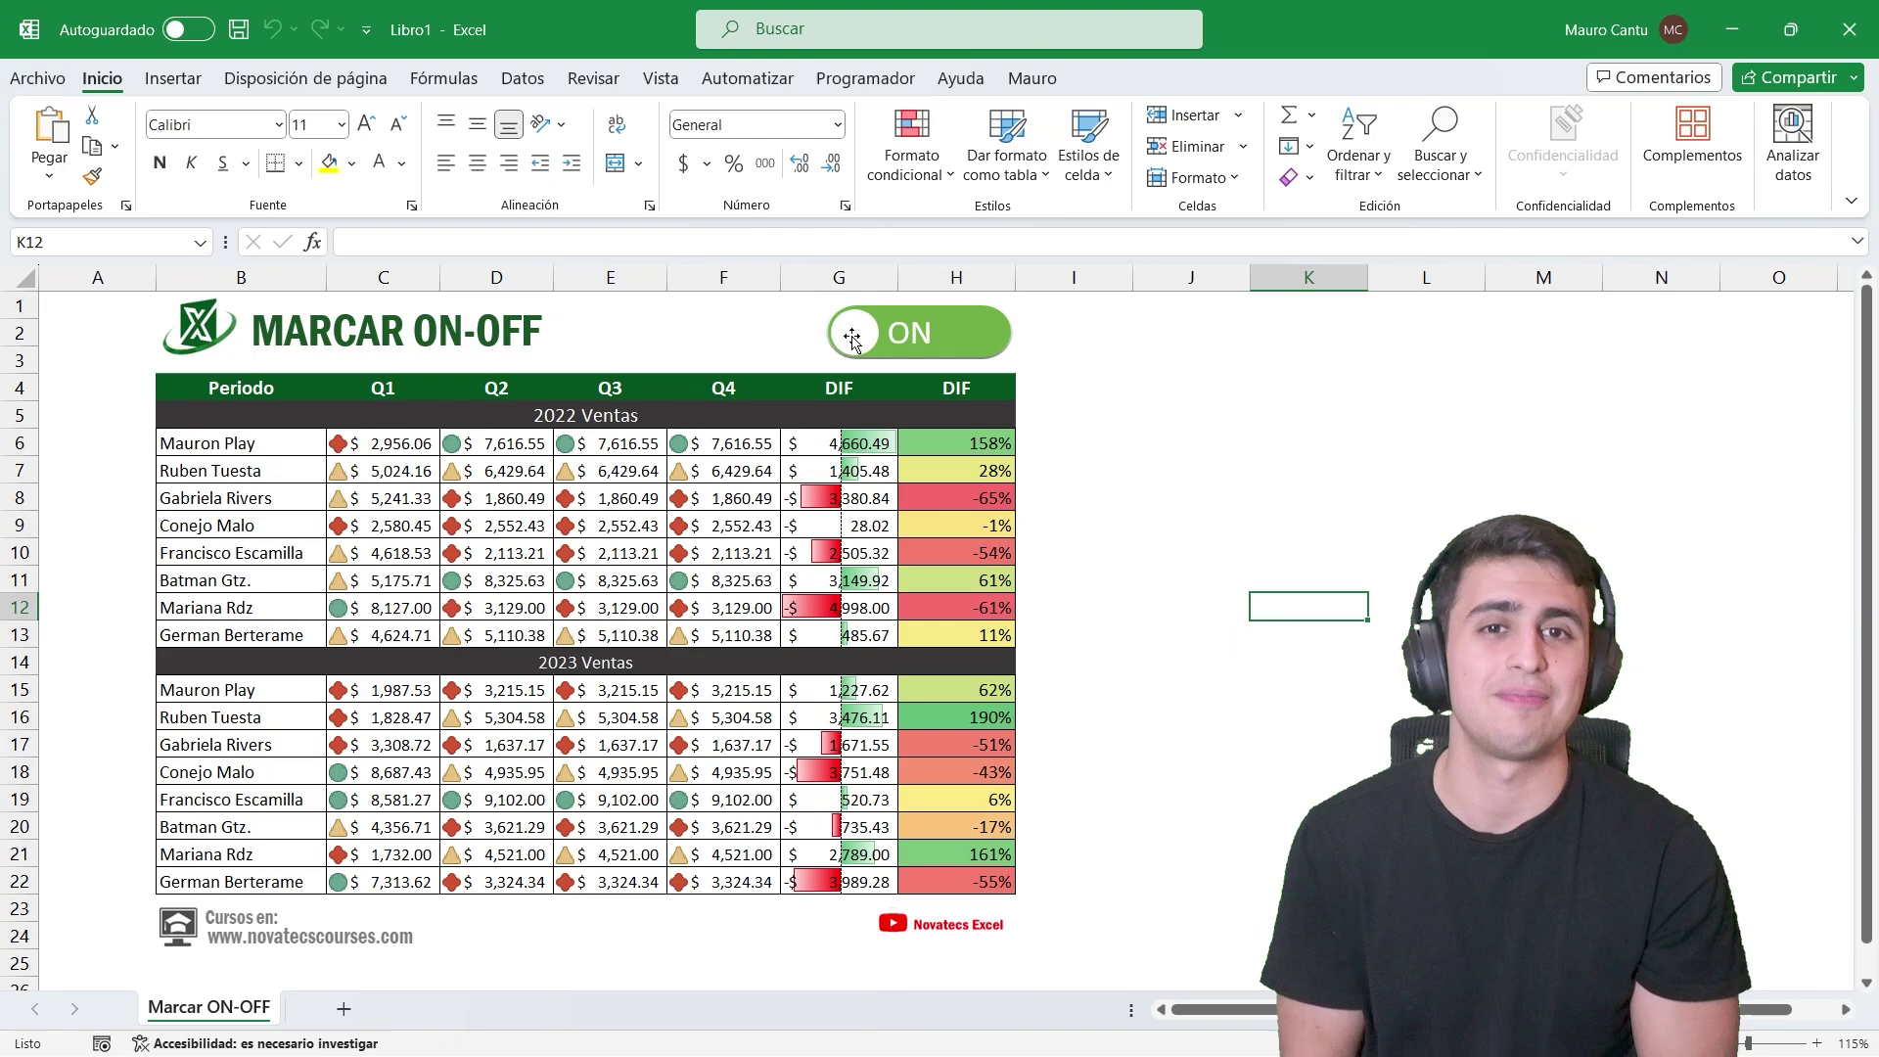
{"action": "left_click", "coordinate": [987, 349]}
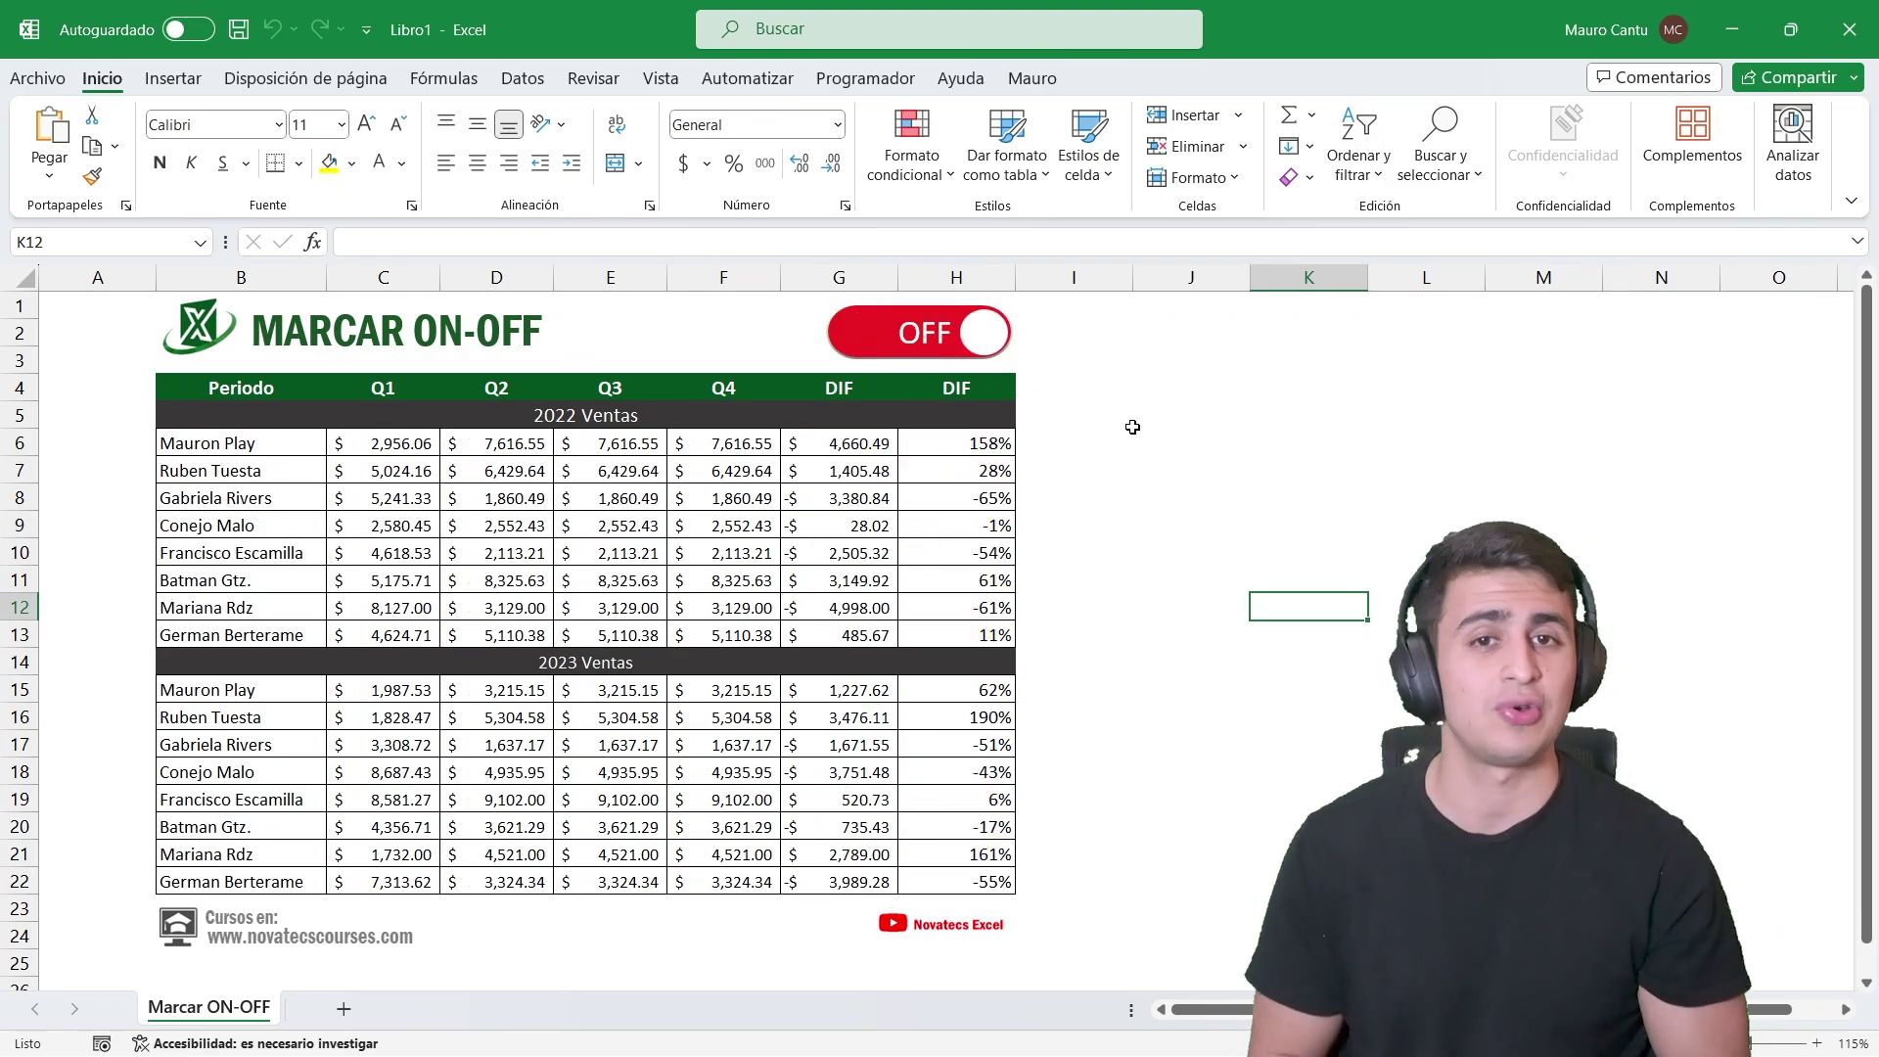
{"action": "left_click", "coordinate": [981, 351]}
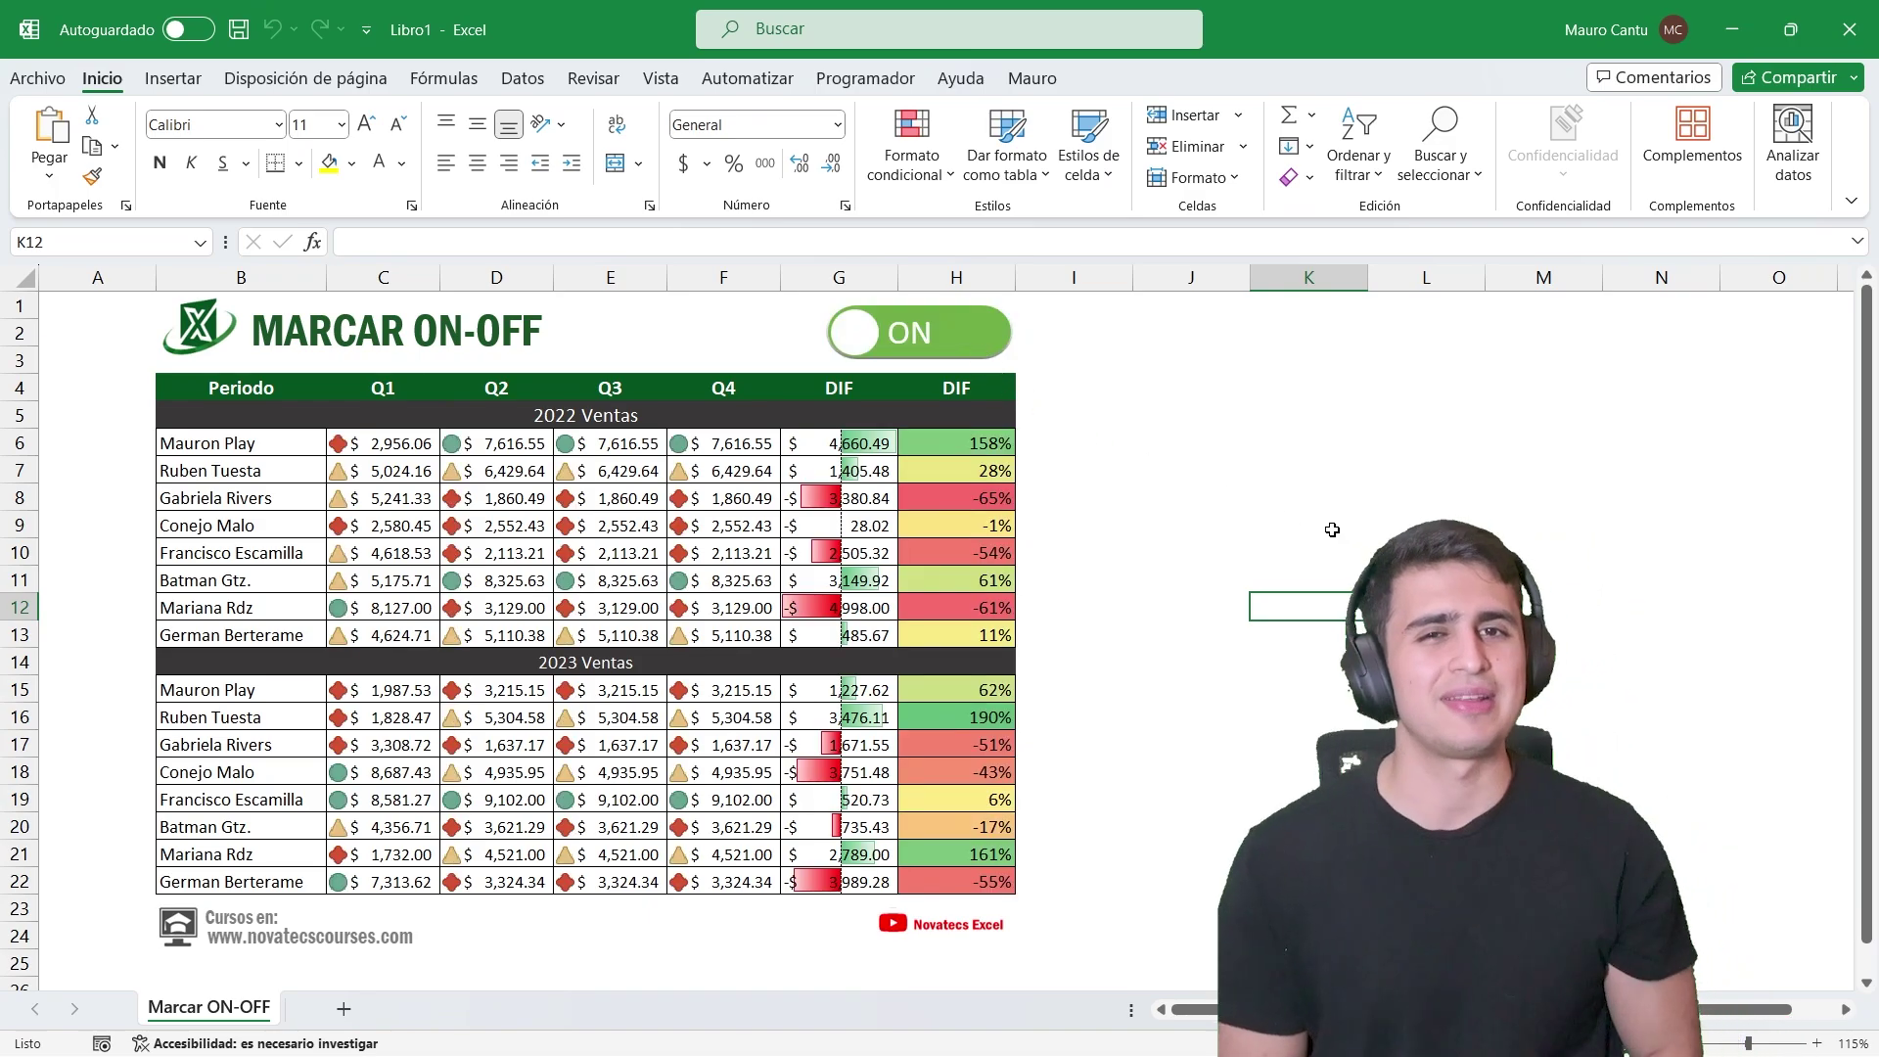
{"action": "left_click", "coordinate": [863, 359]}
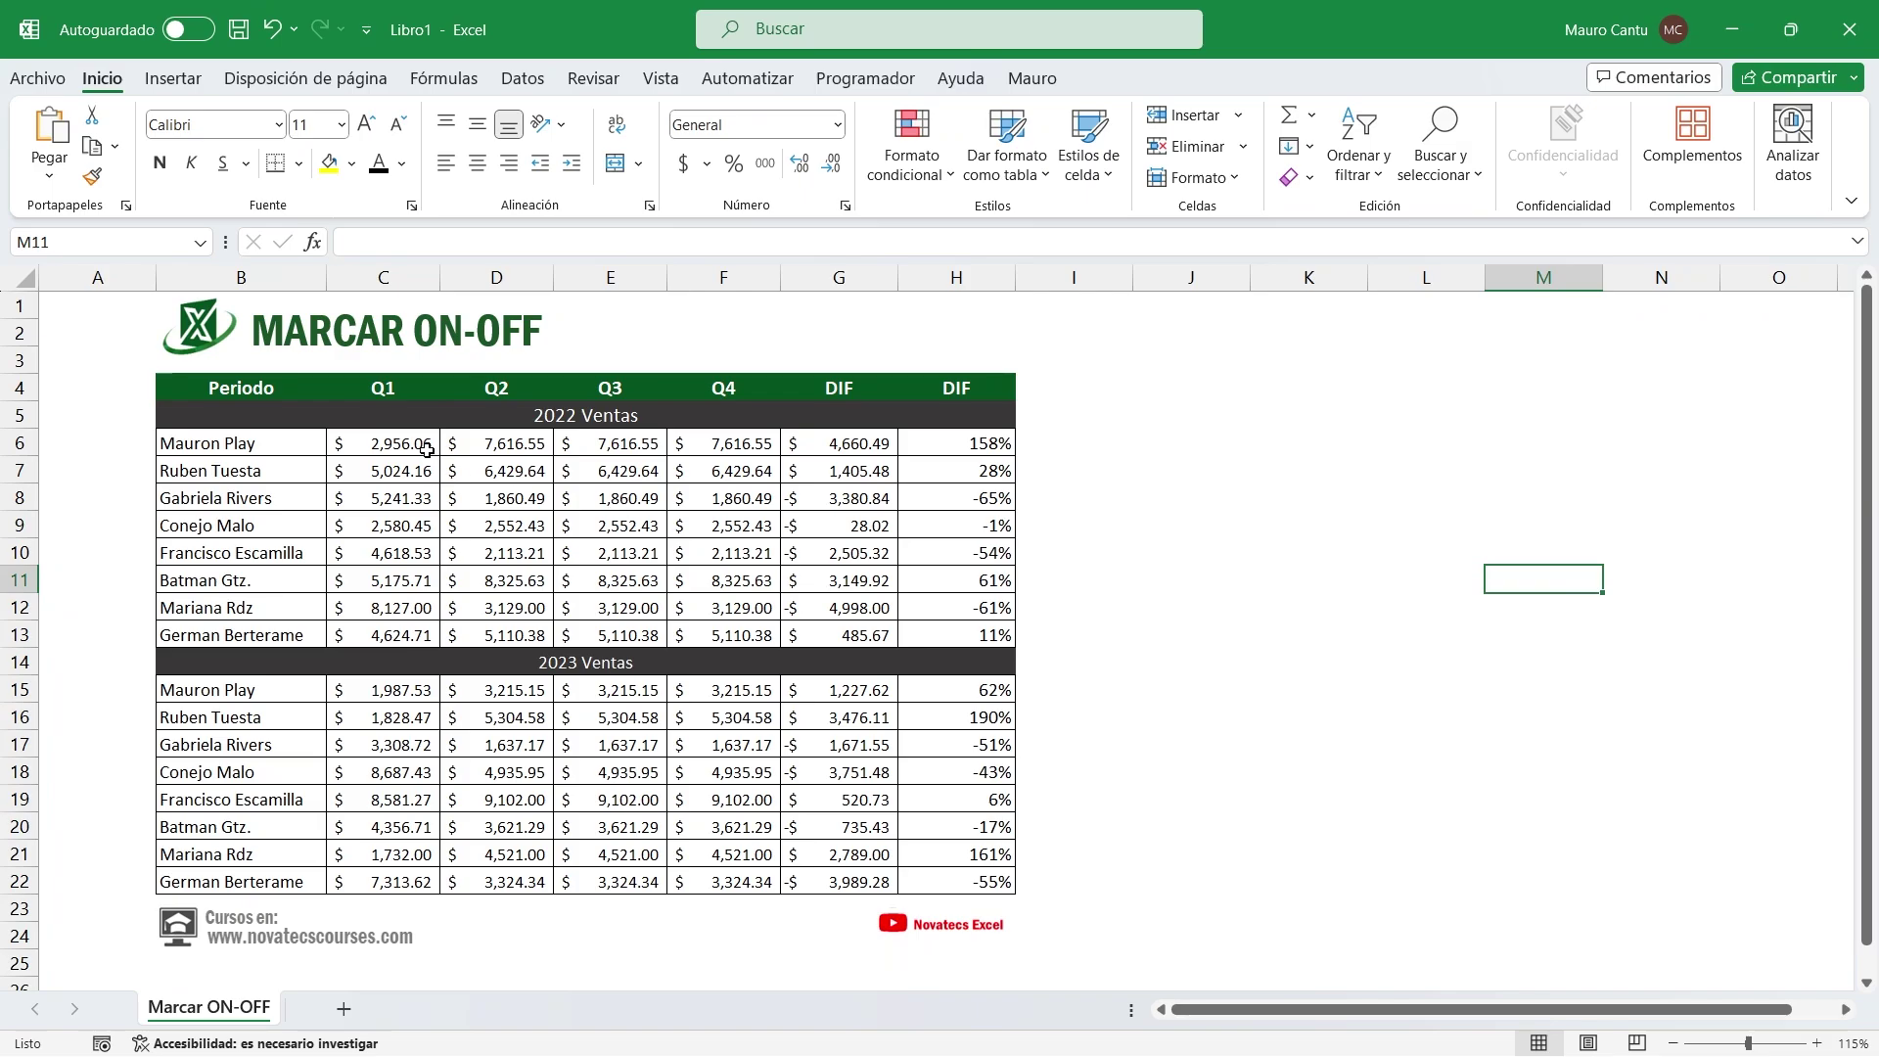
Apply the unframed 3 traffic lights icon set to the quarterly sales in C6:F13 and C15:F22
{"action": "left_click_drag", "start_coordinate": [386, 440], "coordinate": [768, 636]}
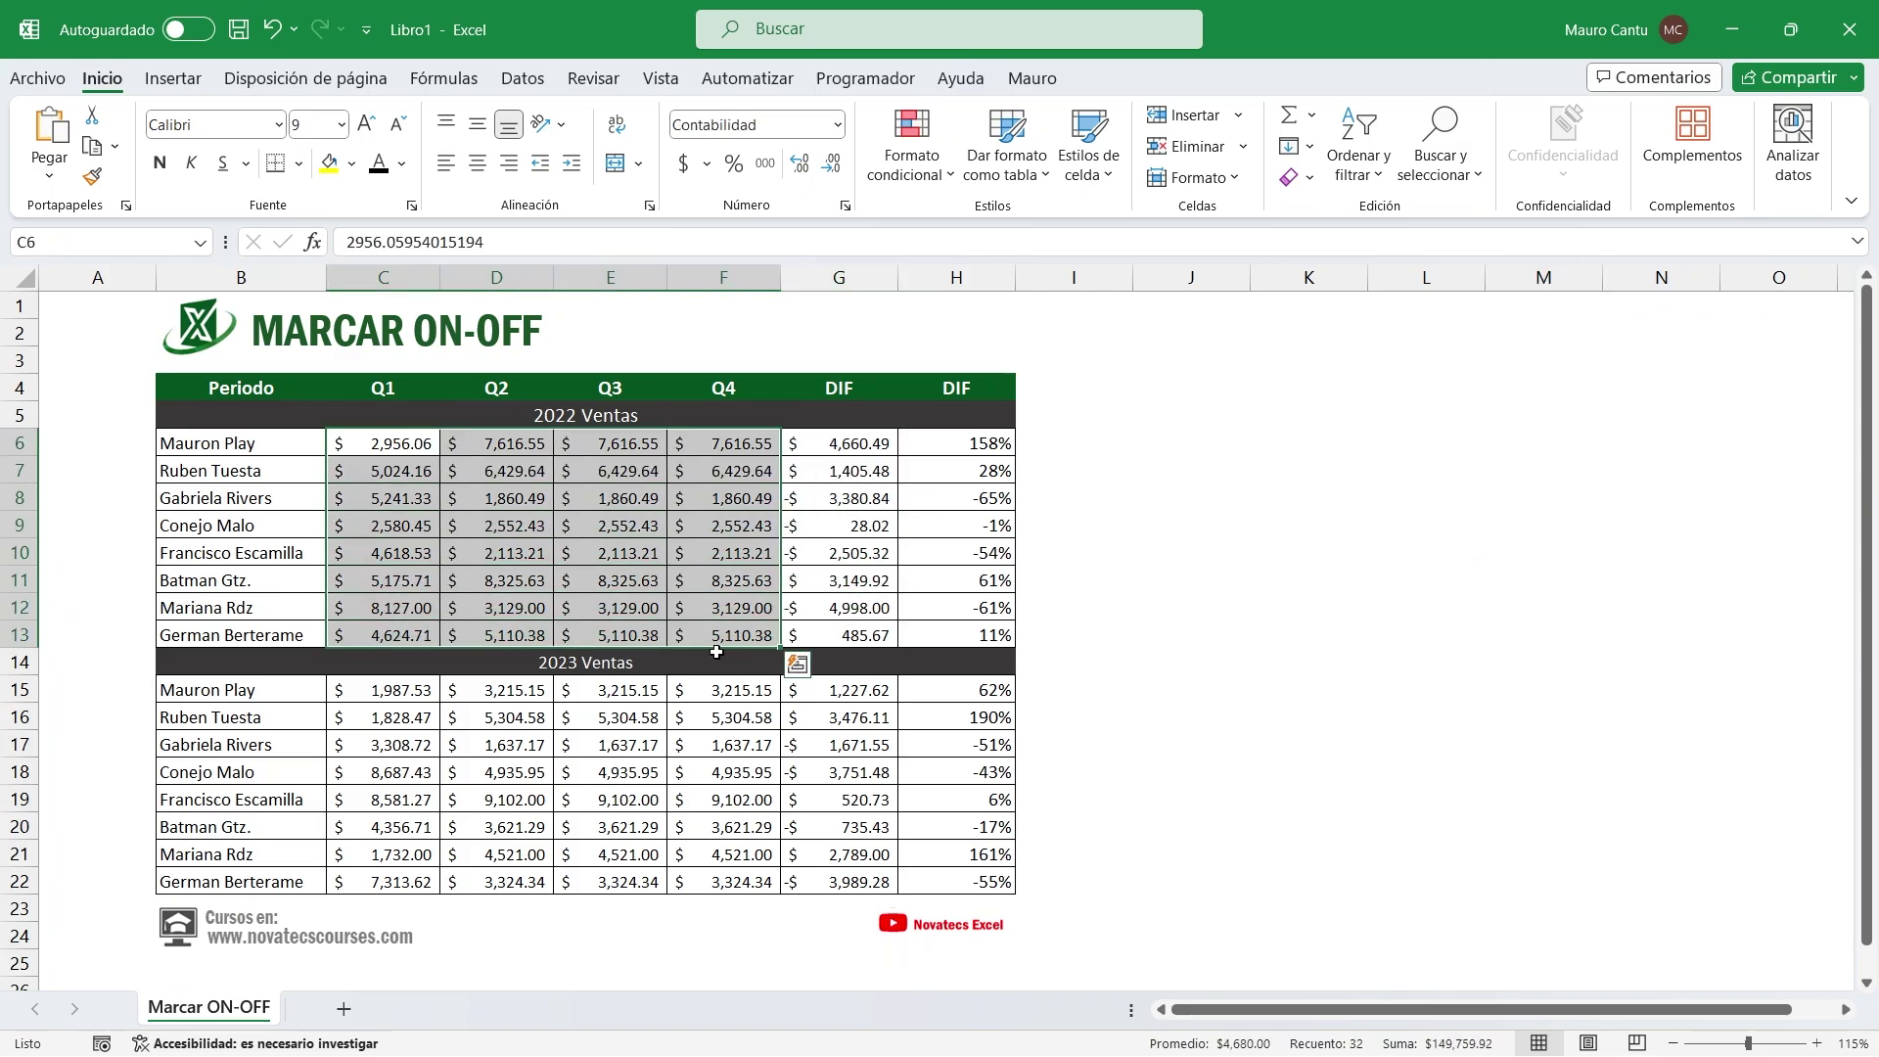
{"action": "left_click_drag", "start_coordinate": [382, 690], "coordinate": [724, 881], "text": "ctrl"}
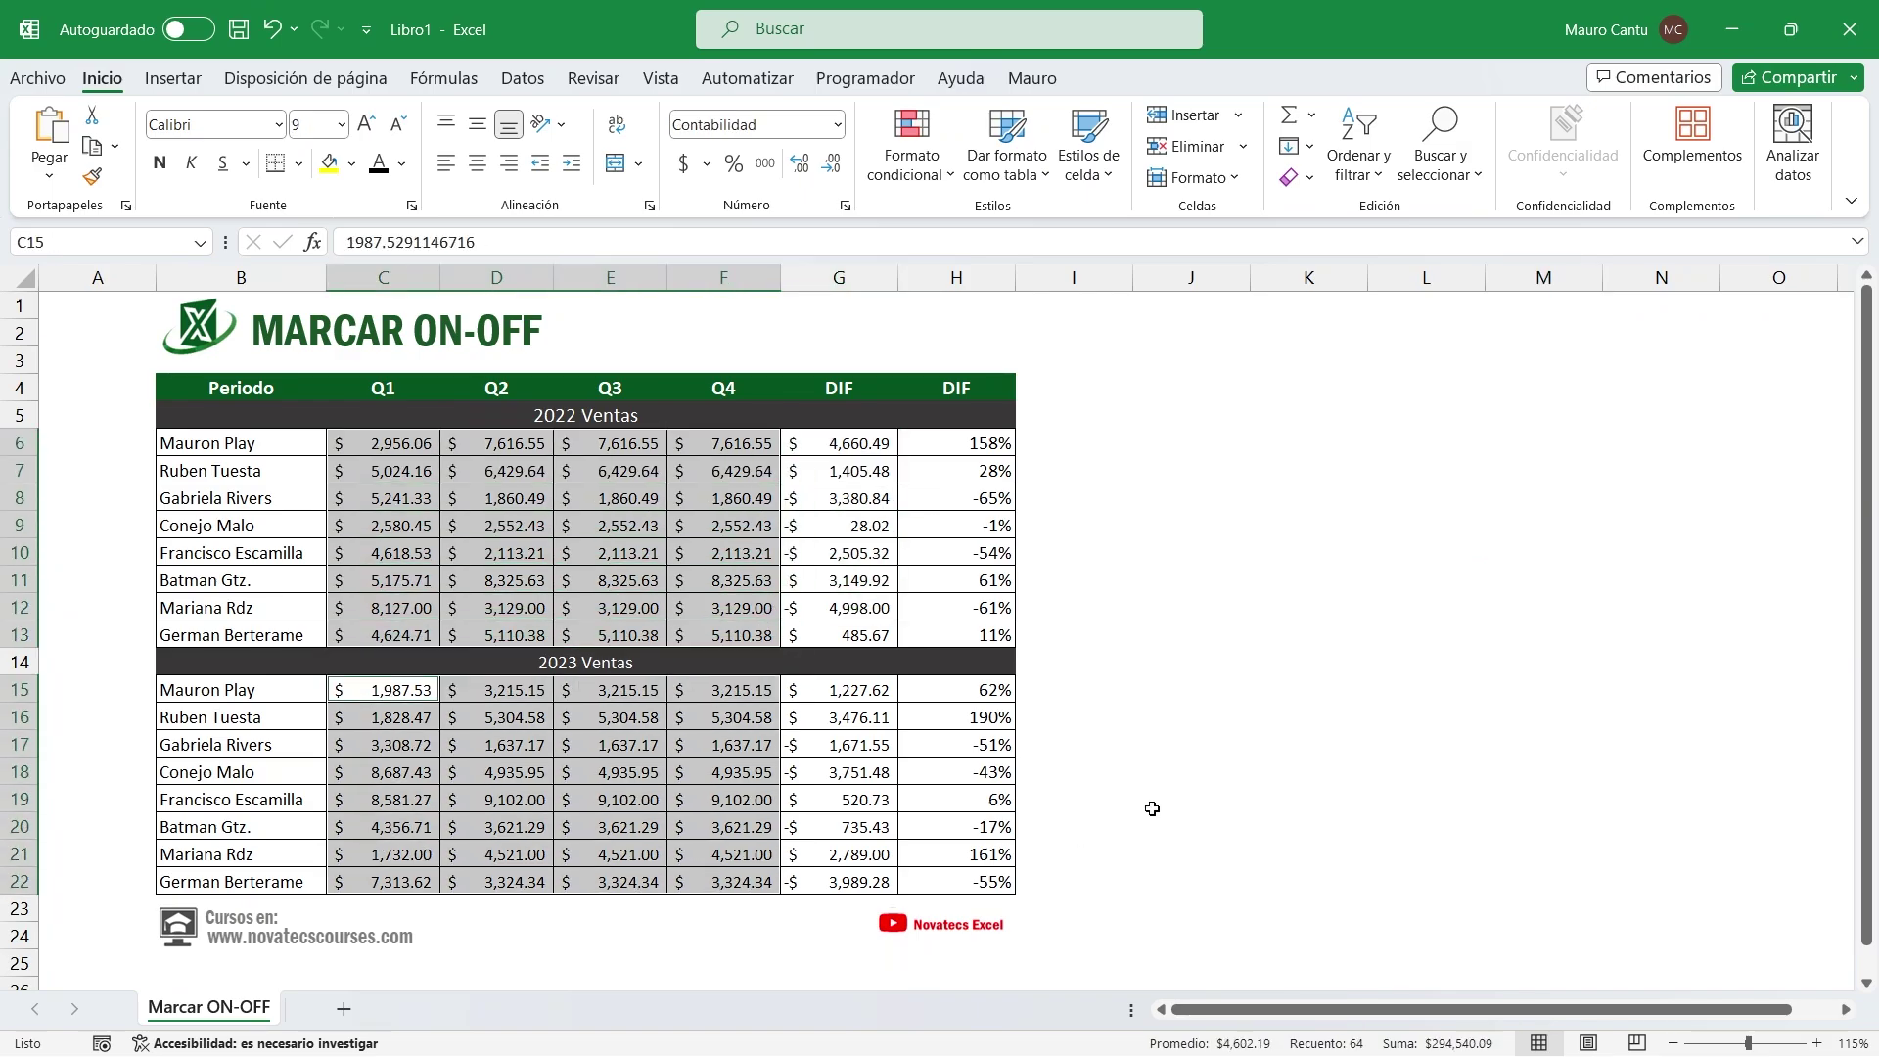
{"action": "left_click", "coordinate": [902, 163]}
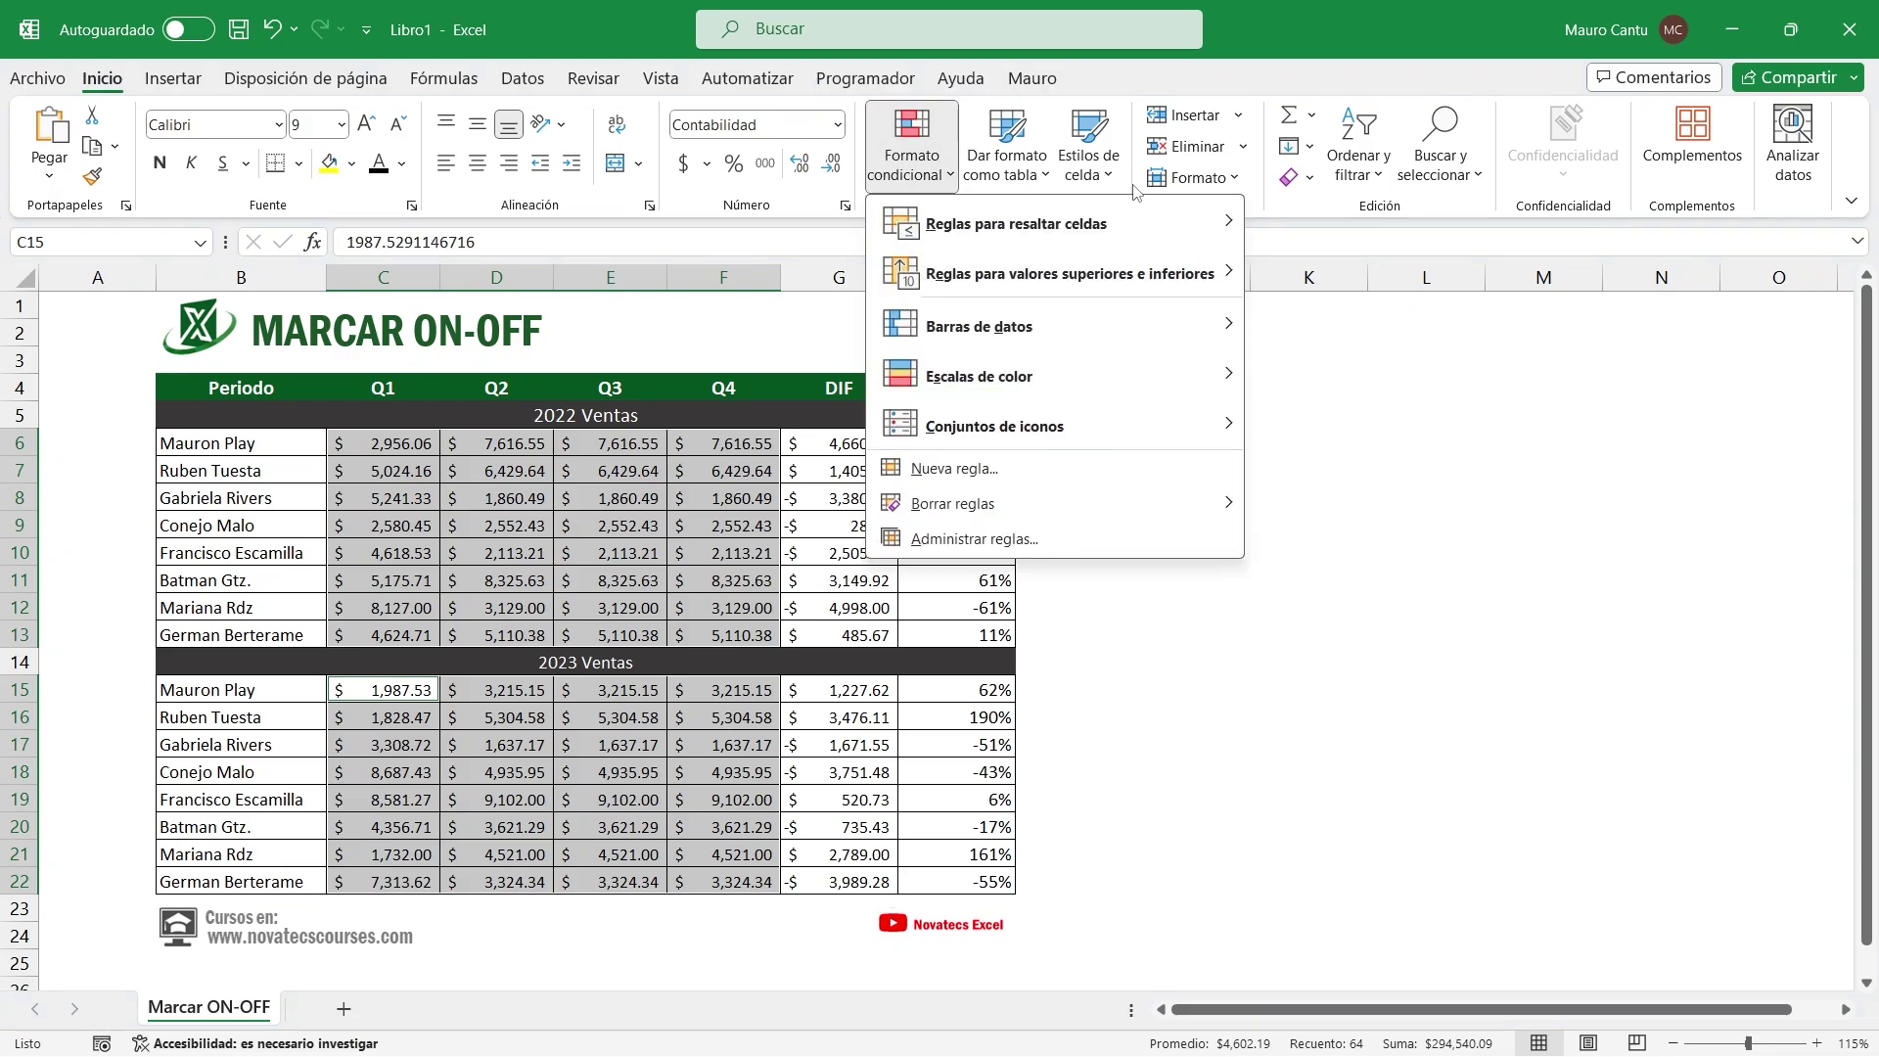
{"action": "mouse_move", "coordinate": [1136, 424]}
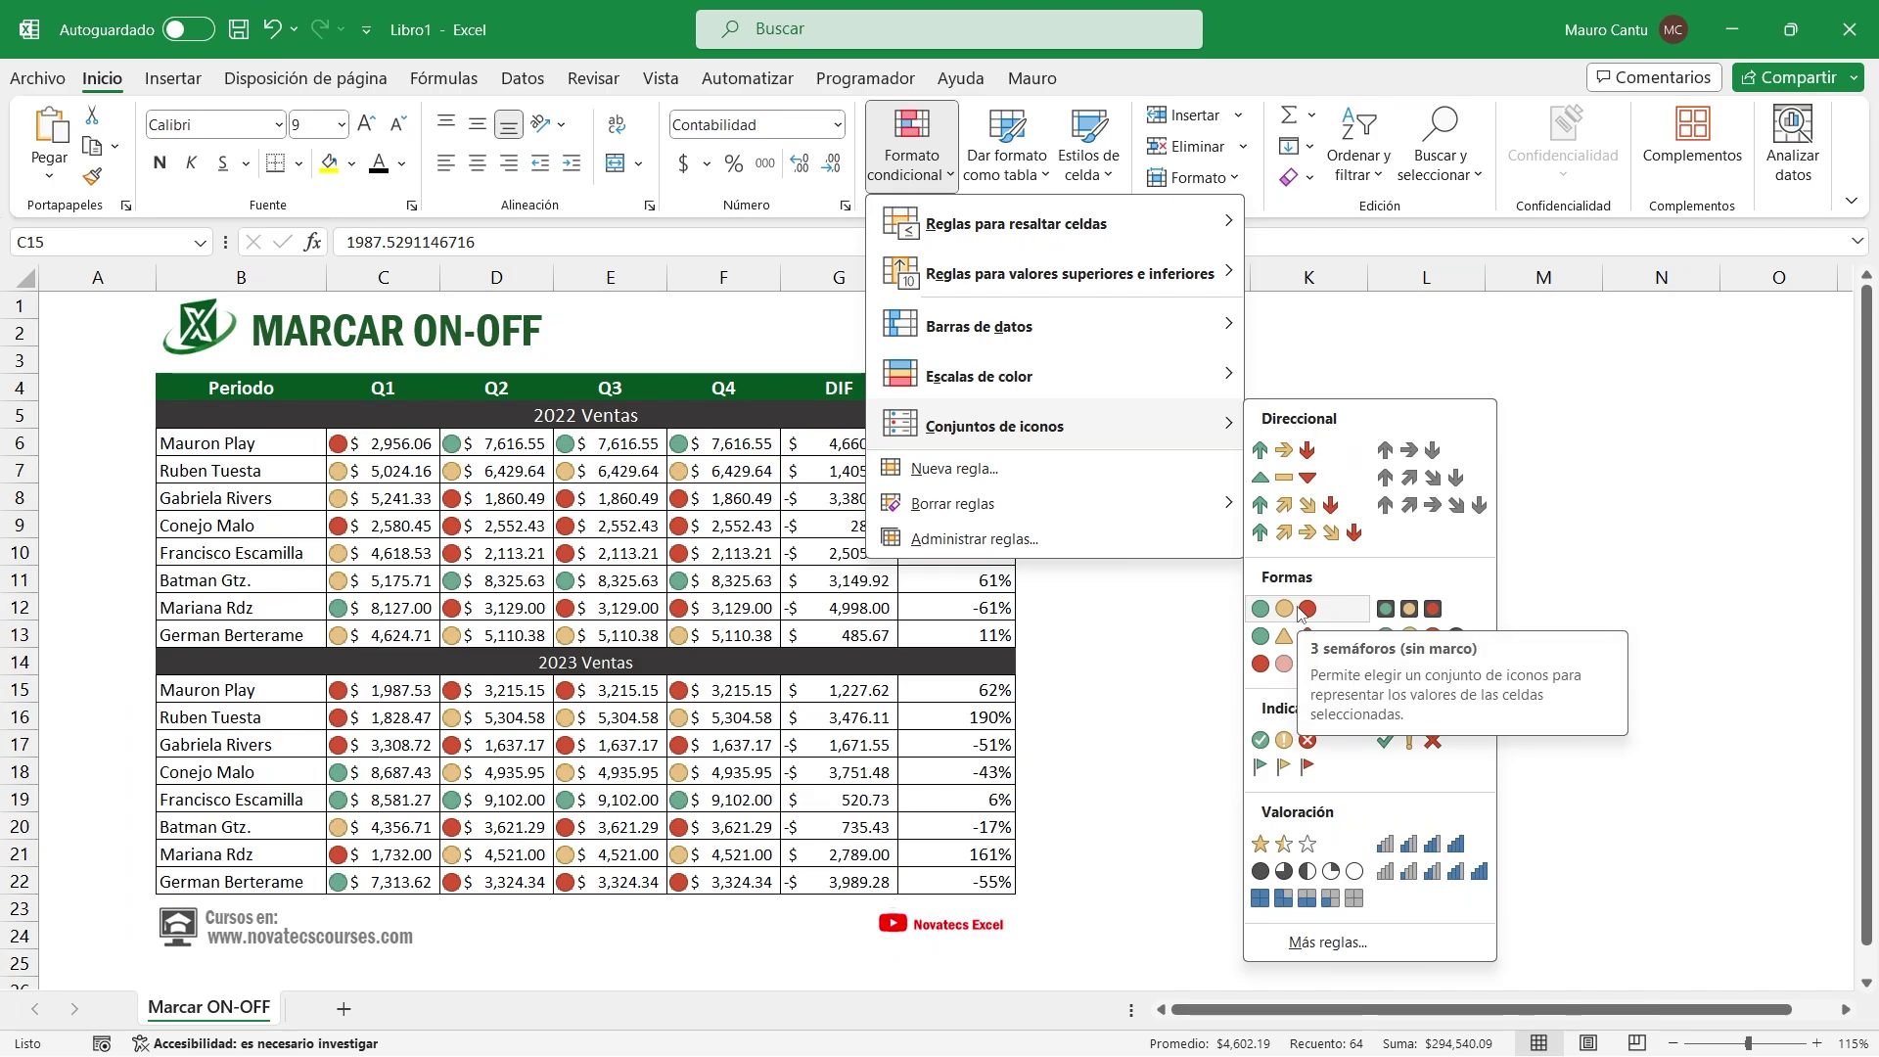
{"action": "left_click", "coordinate": [1301, 611]}
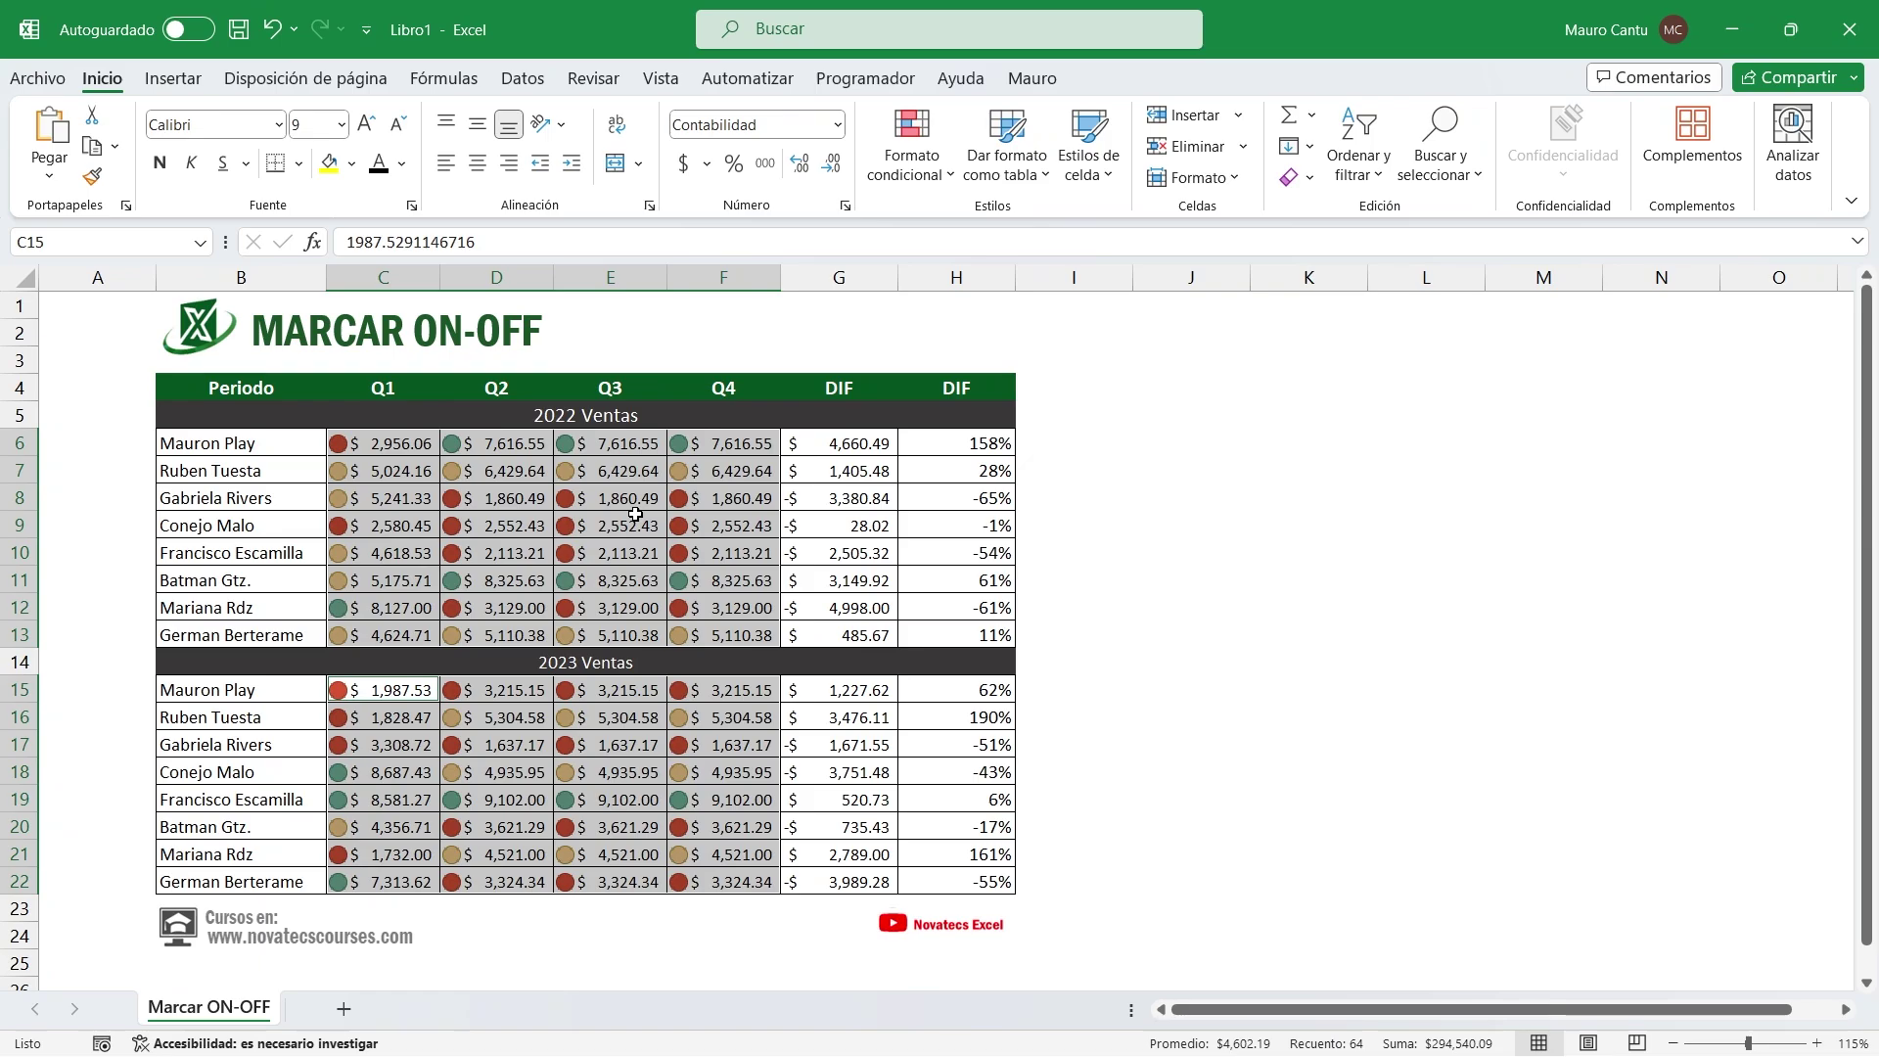
Apply green gradient-fill data bars to the DIF amounts in G6:G13 and G15:G22
{"action": "left_click_drag", "start_coordinate": [861, 448], "coordinate": [847, 636]}
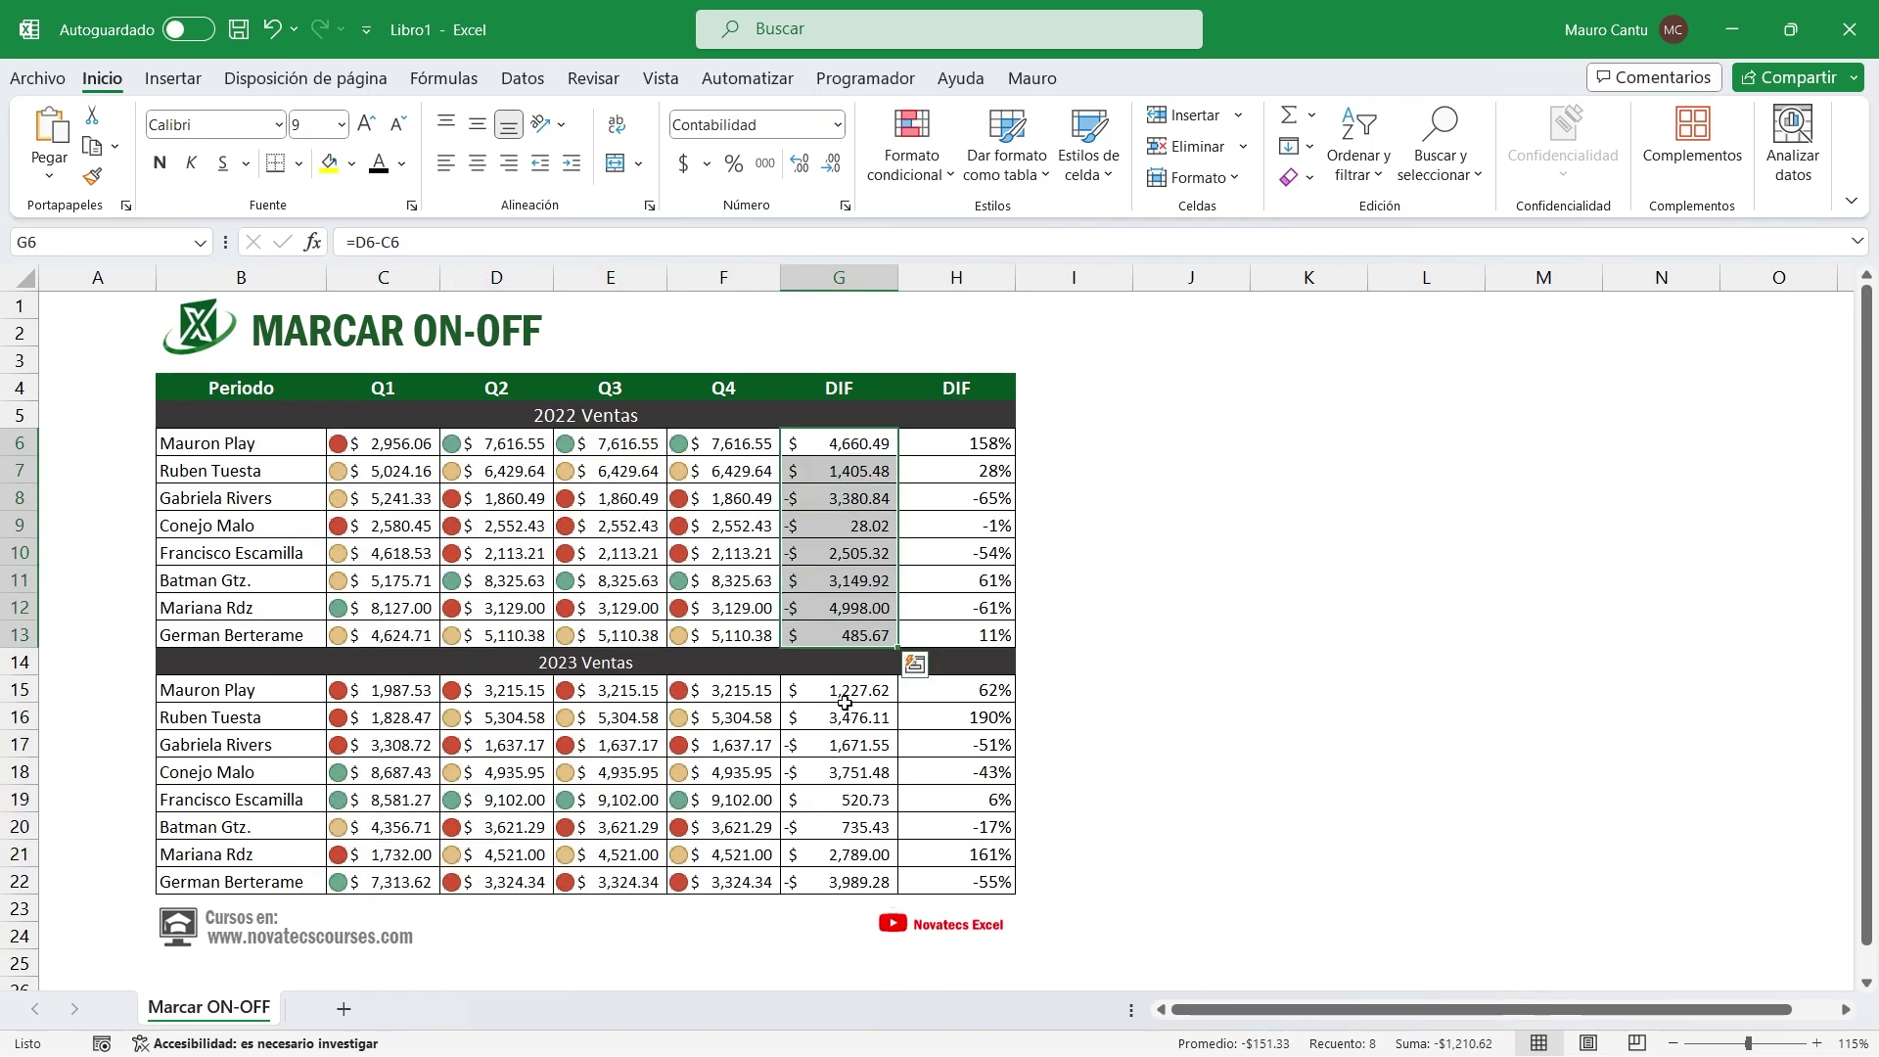
{"action": "left_click_drag", "start_coordinate": [845, 703], "coordinate": [845, 880]}
{"action": "left_click", "coordinate": [911, 156]}
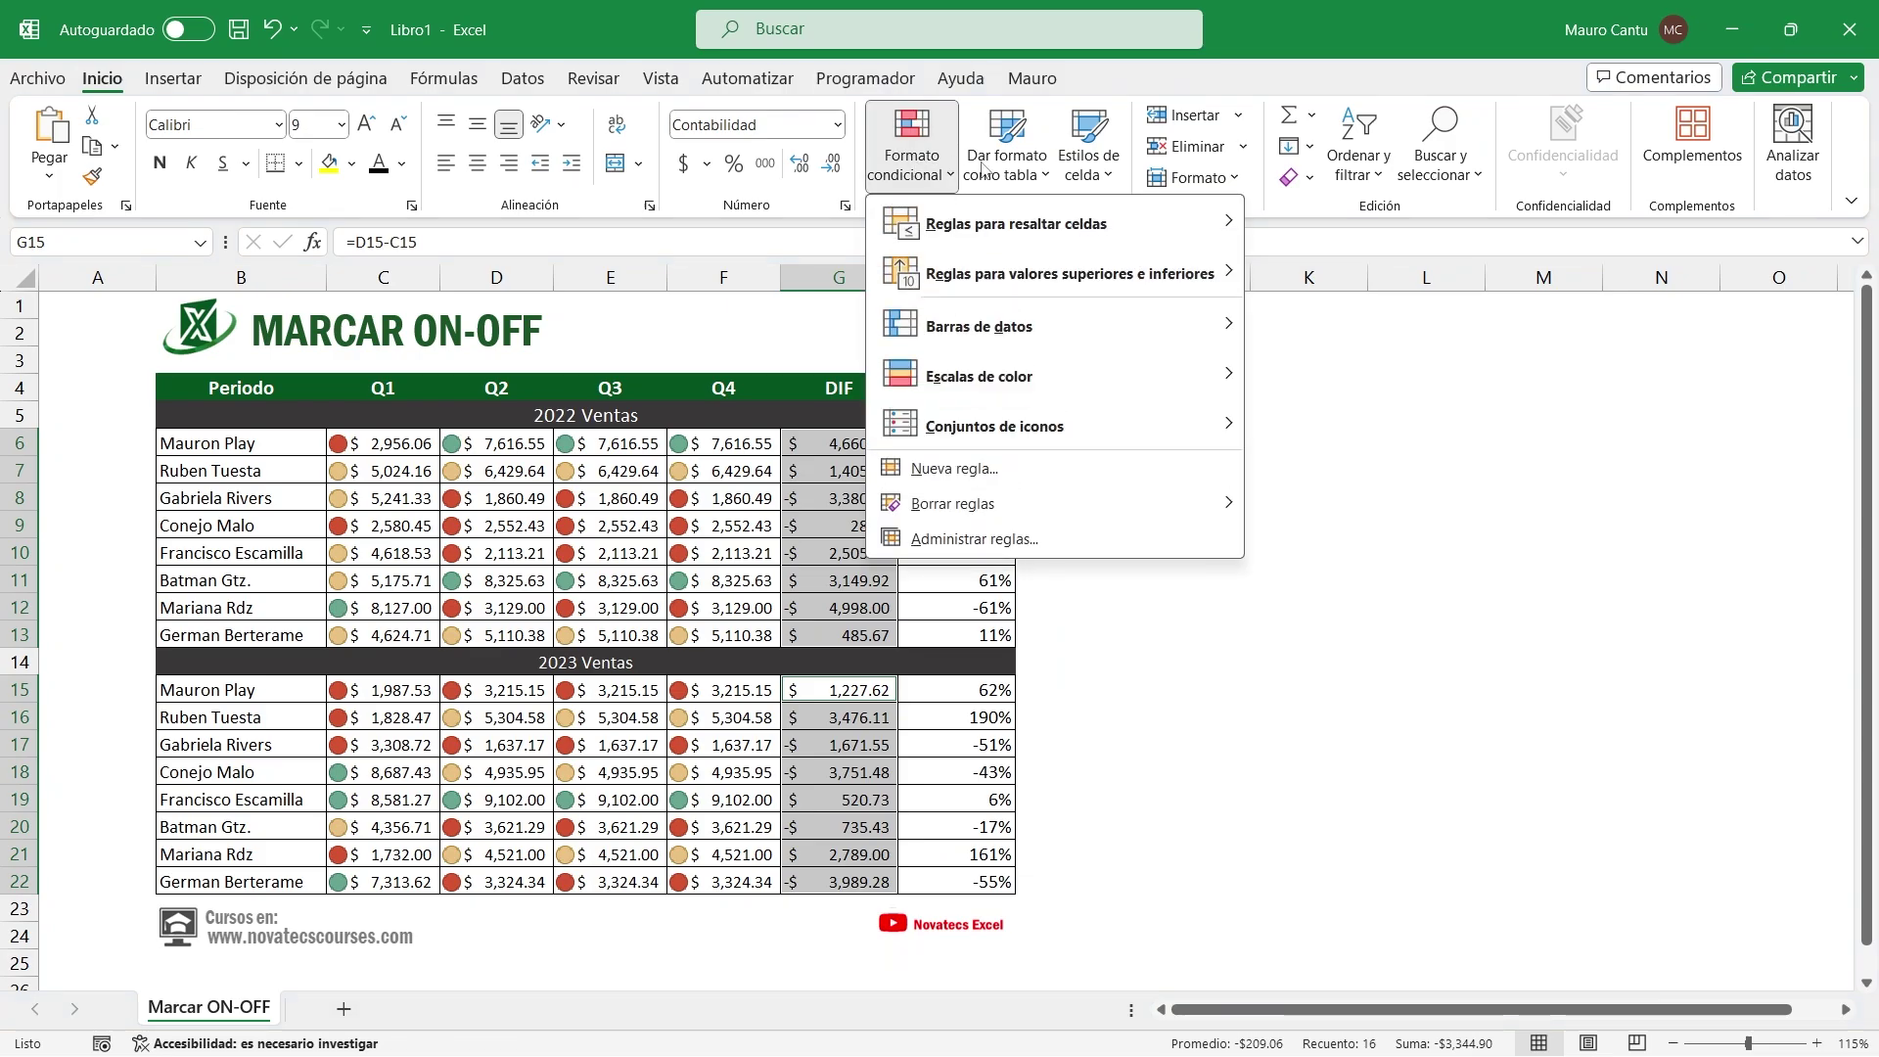
{"action": "mouse_move", "coordinate": [1064, 336]}
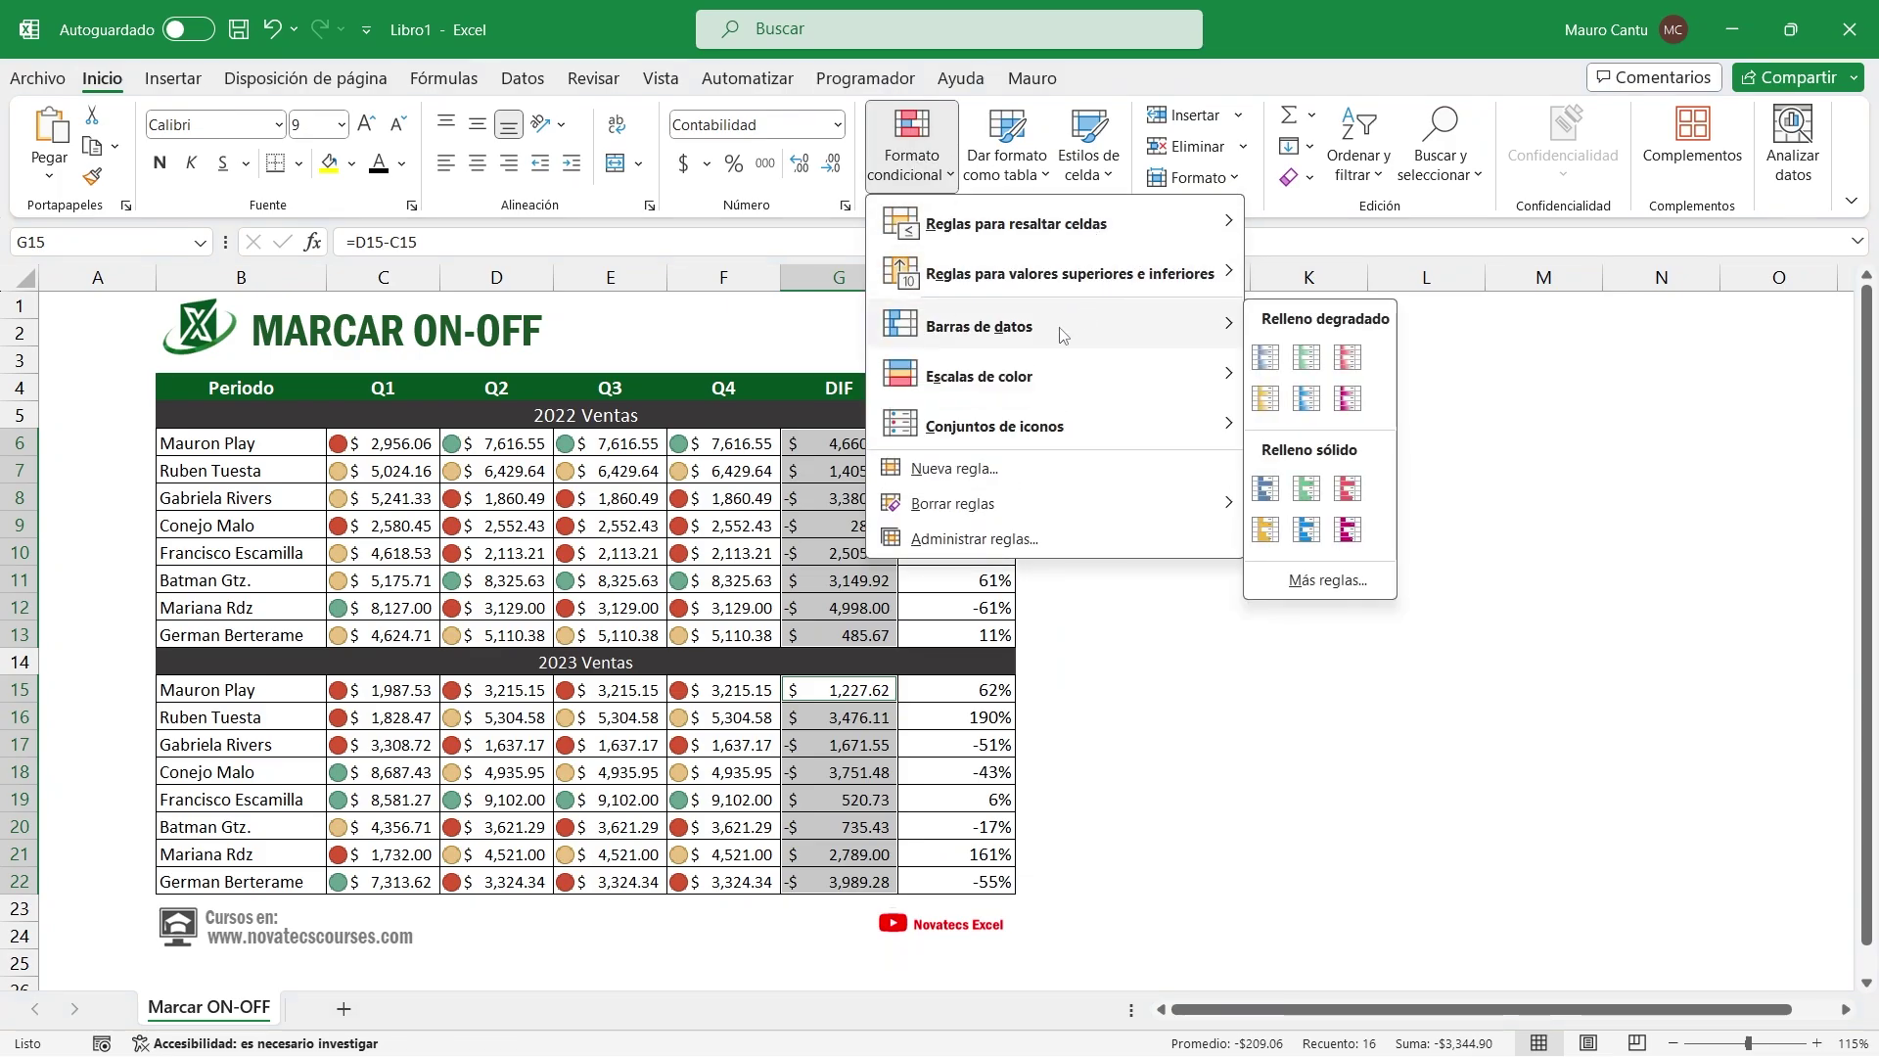
{"action": "left_click", "coordinate": [1312, 358]}
Apply the green-yellow-red color scale to the DIF percentages in H6:H13 and H15:H22
{"action": "left_click_drag", "start_coordinate": [991, 447], "coordinate": [934, 880]}
{"action": "left_click", "coordinate": [920, 152]}
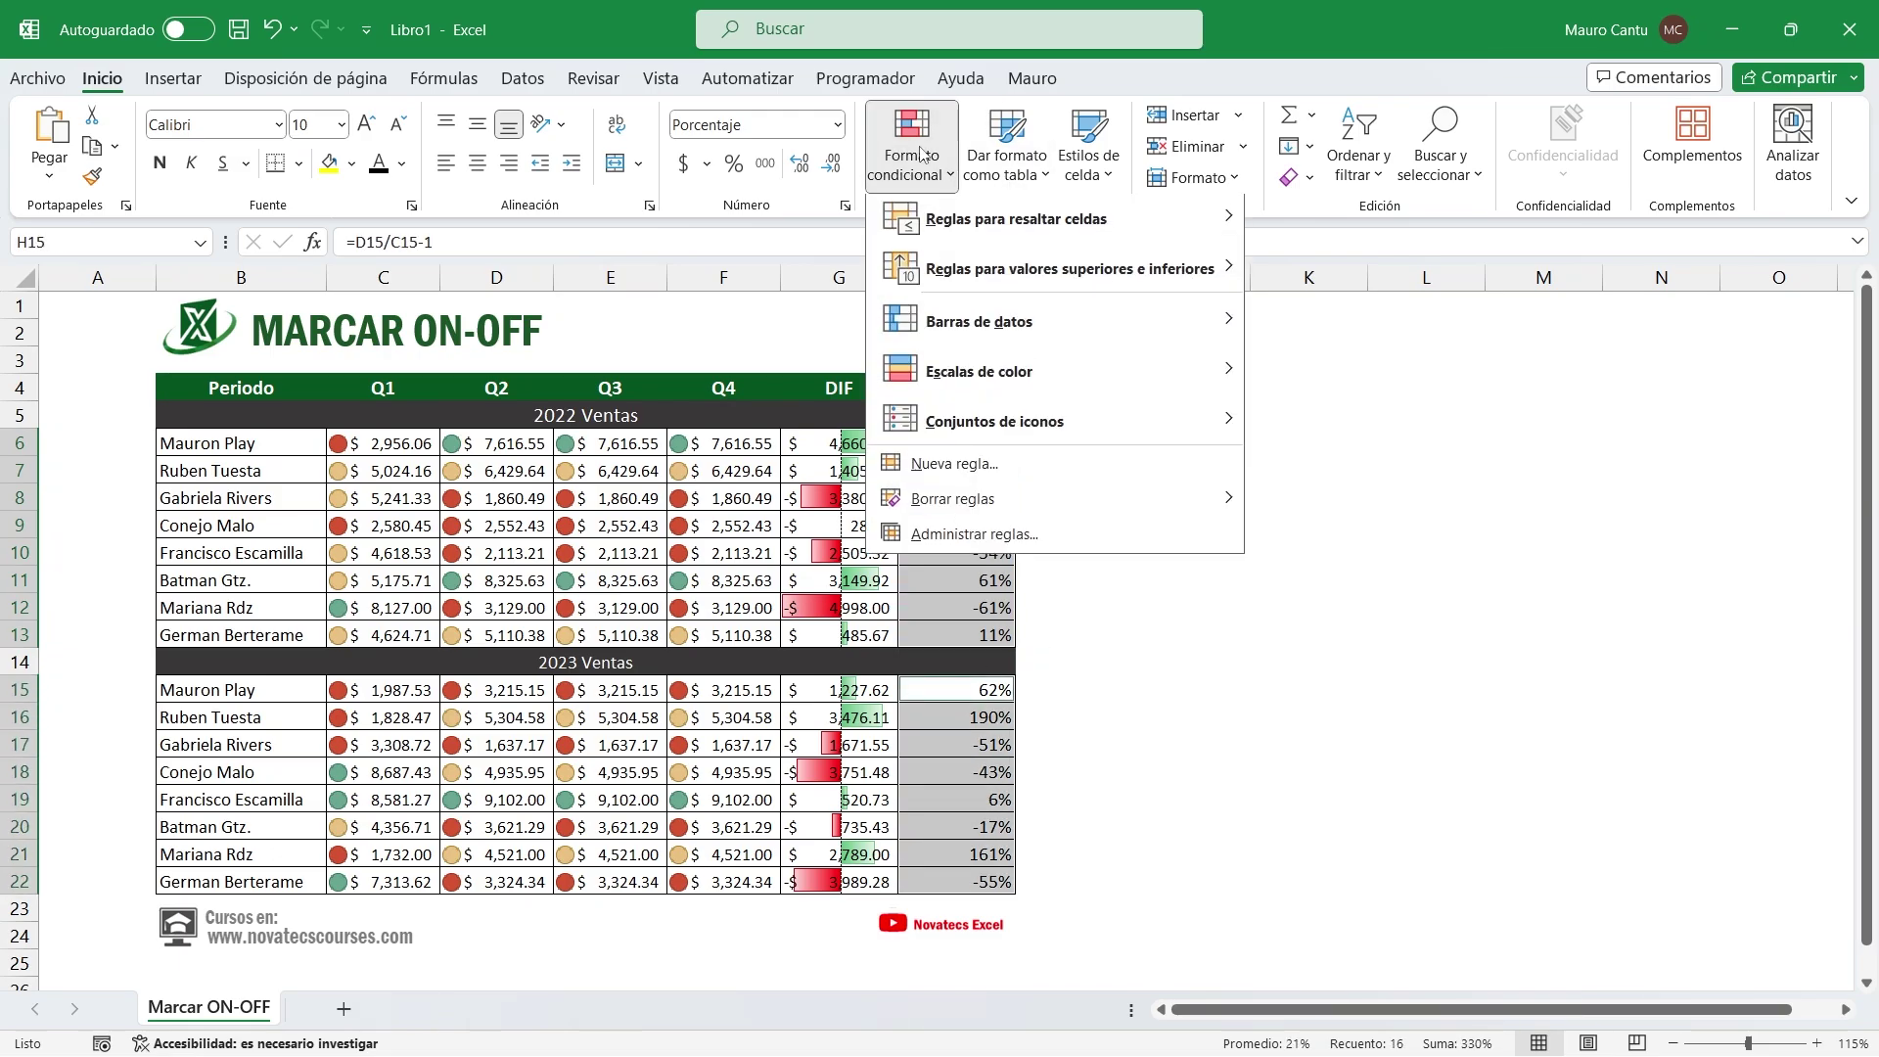
{"action": "mouse_move", "coordinate": [1038, 371]}
{"action": "left_click", "coordinate": [1254, 371]}
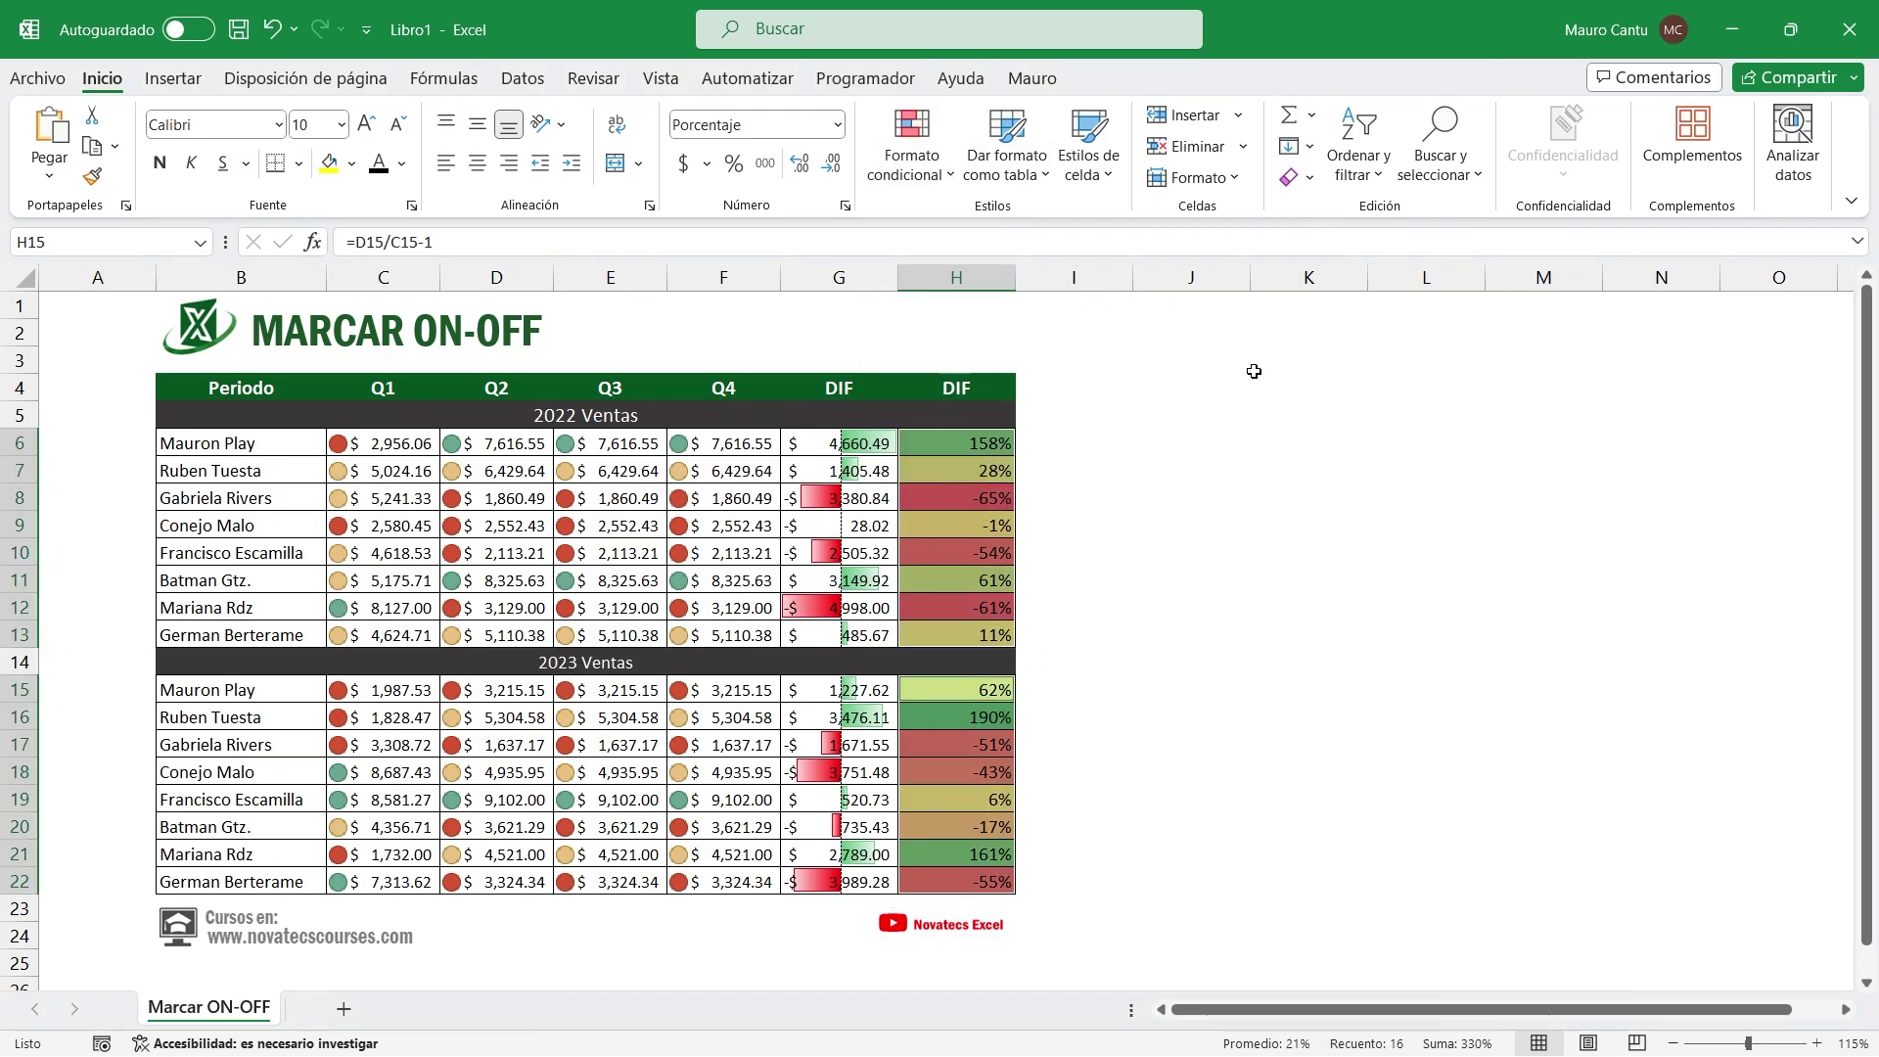
{"action": "left_click", "coordinate": [1263, 381]}
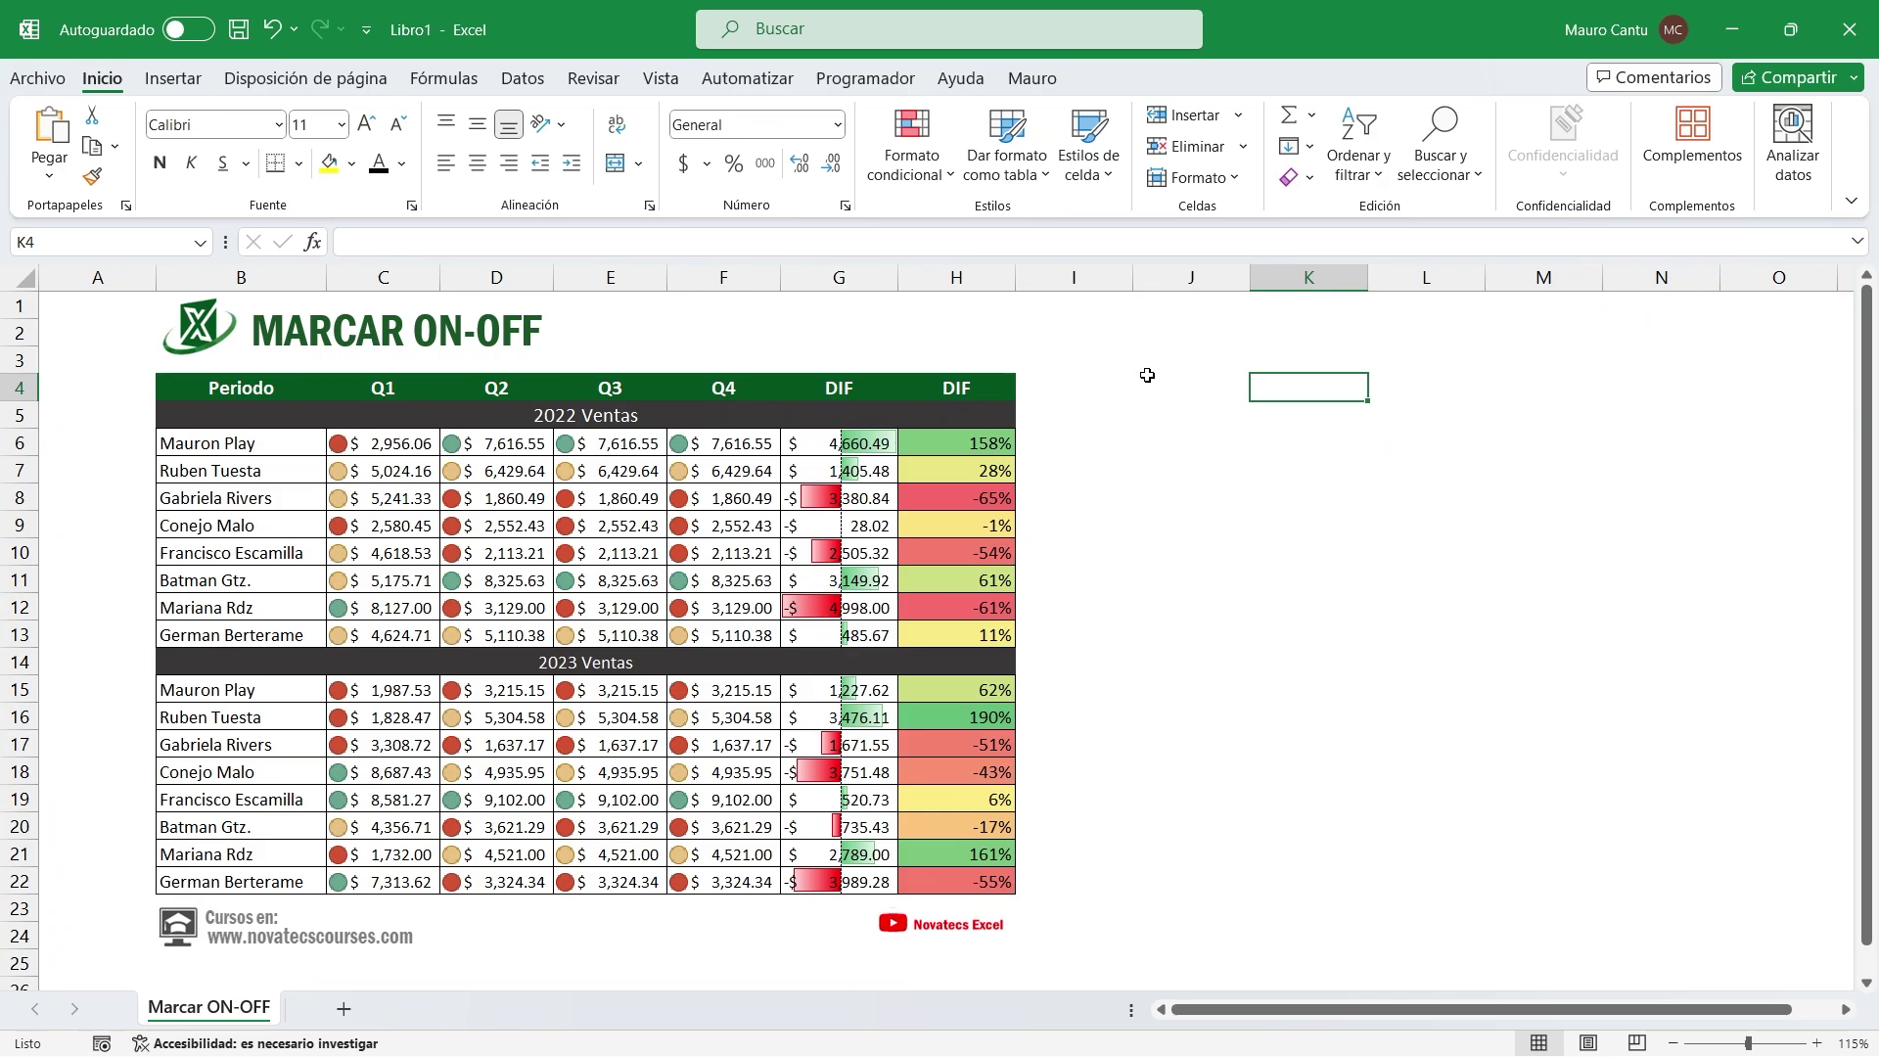
Insert an option button form control over H1:H2 and label it ON
{"action": "left_click", "coordinate": [892, 82]}
{"action": "left_click", "coordinate": [711, 147]}
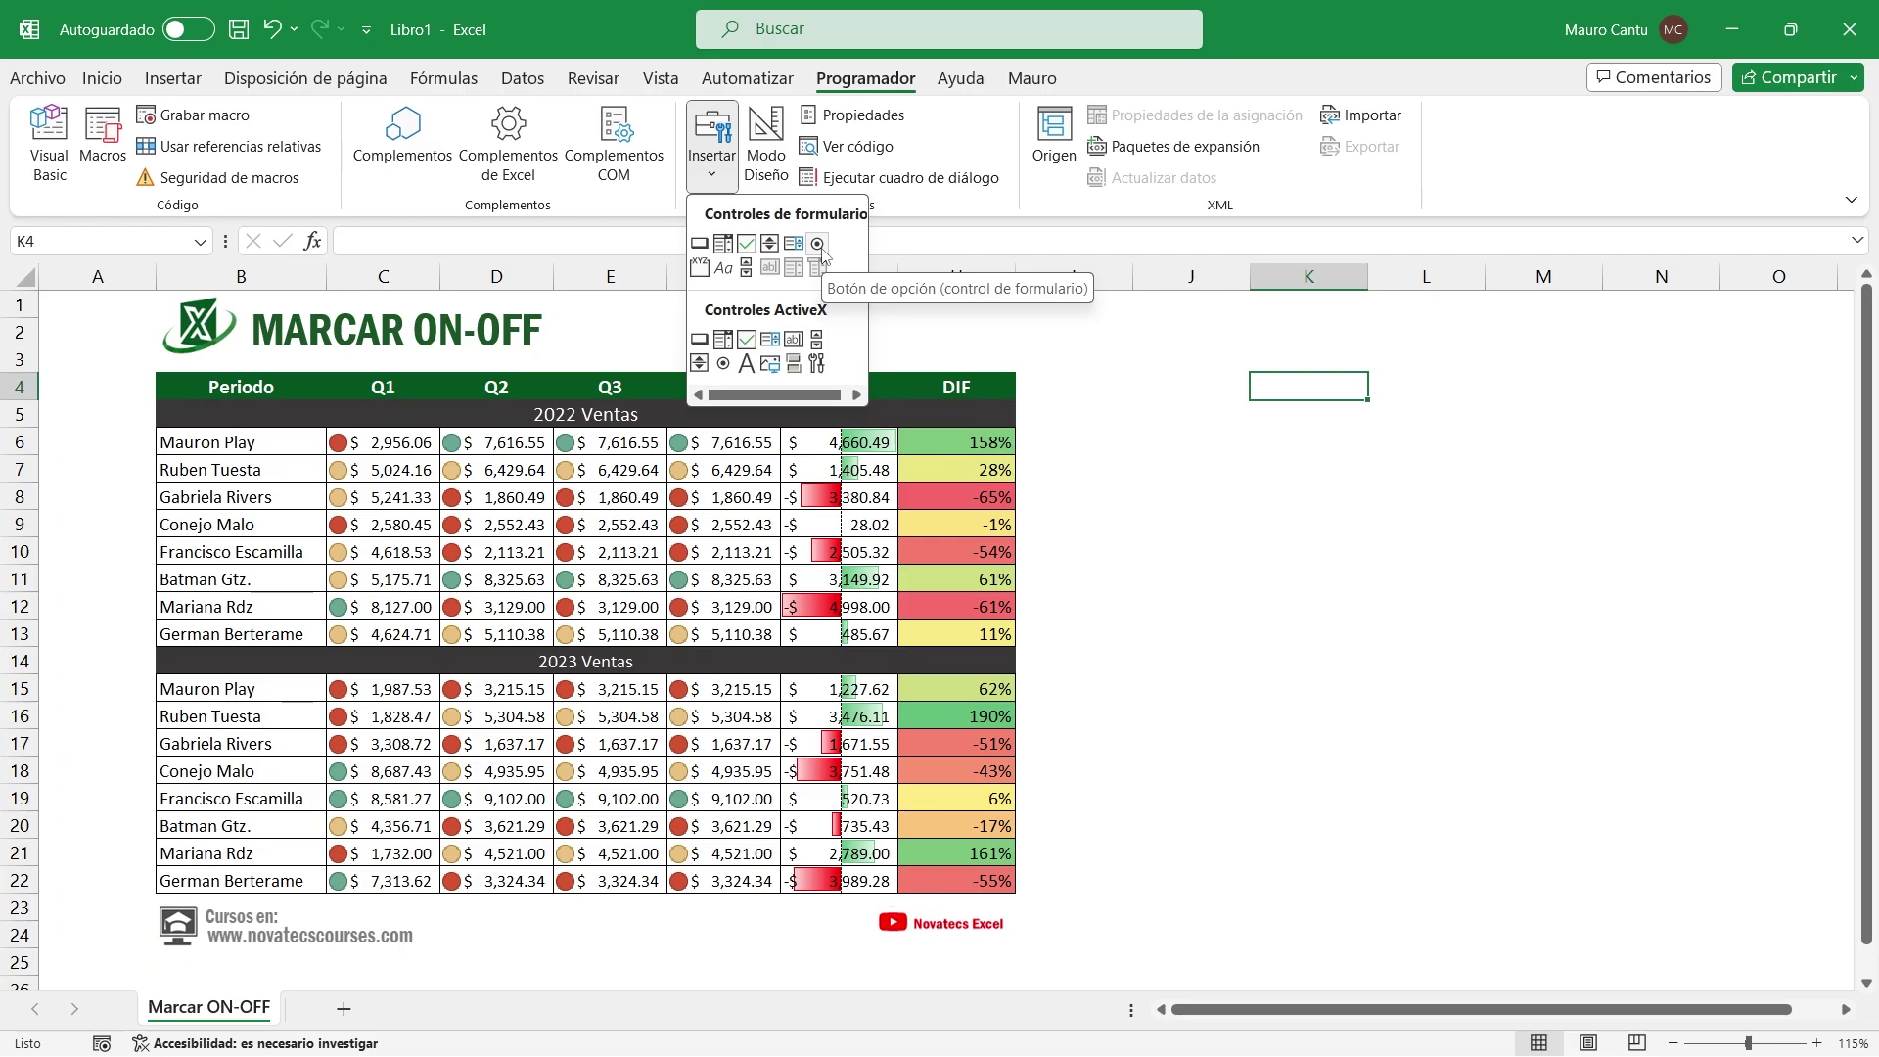
{"action": "left_click", "coordinate": [817, 244]}
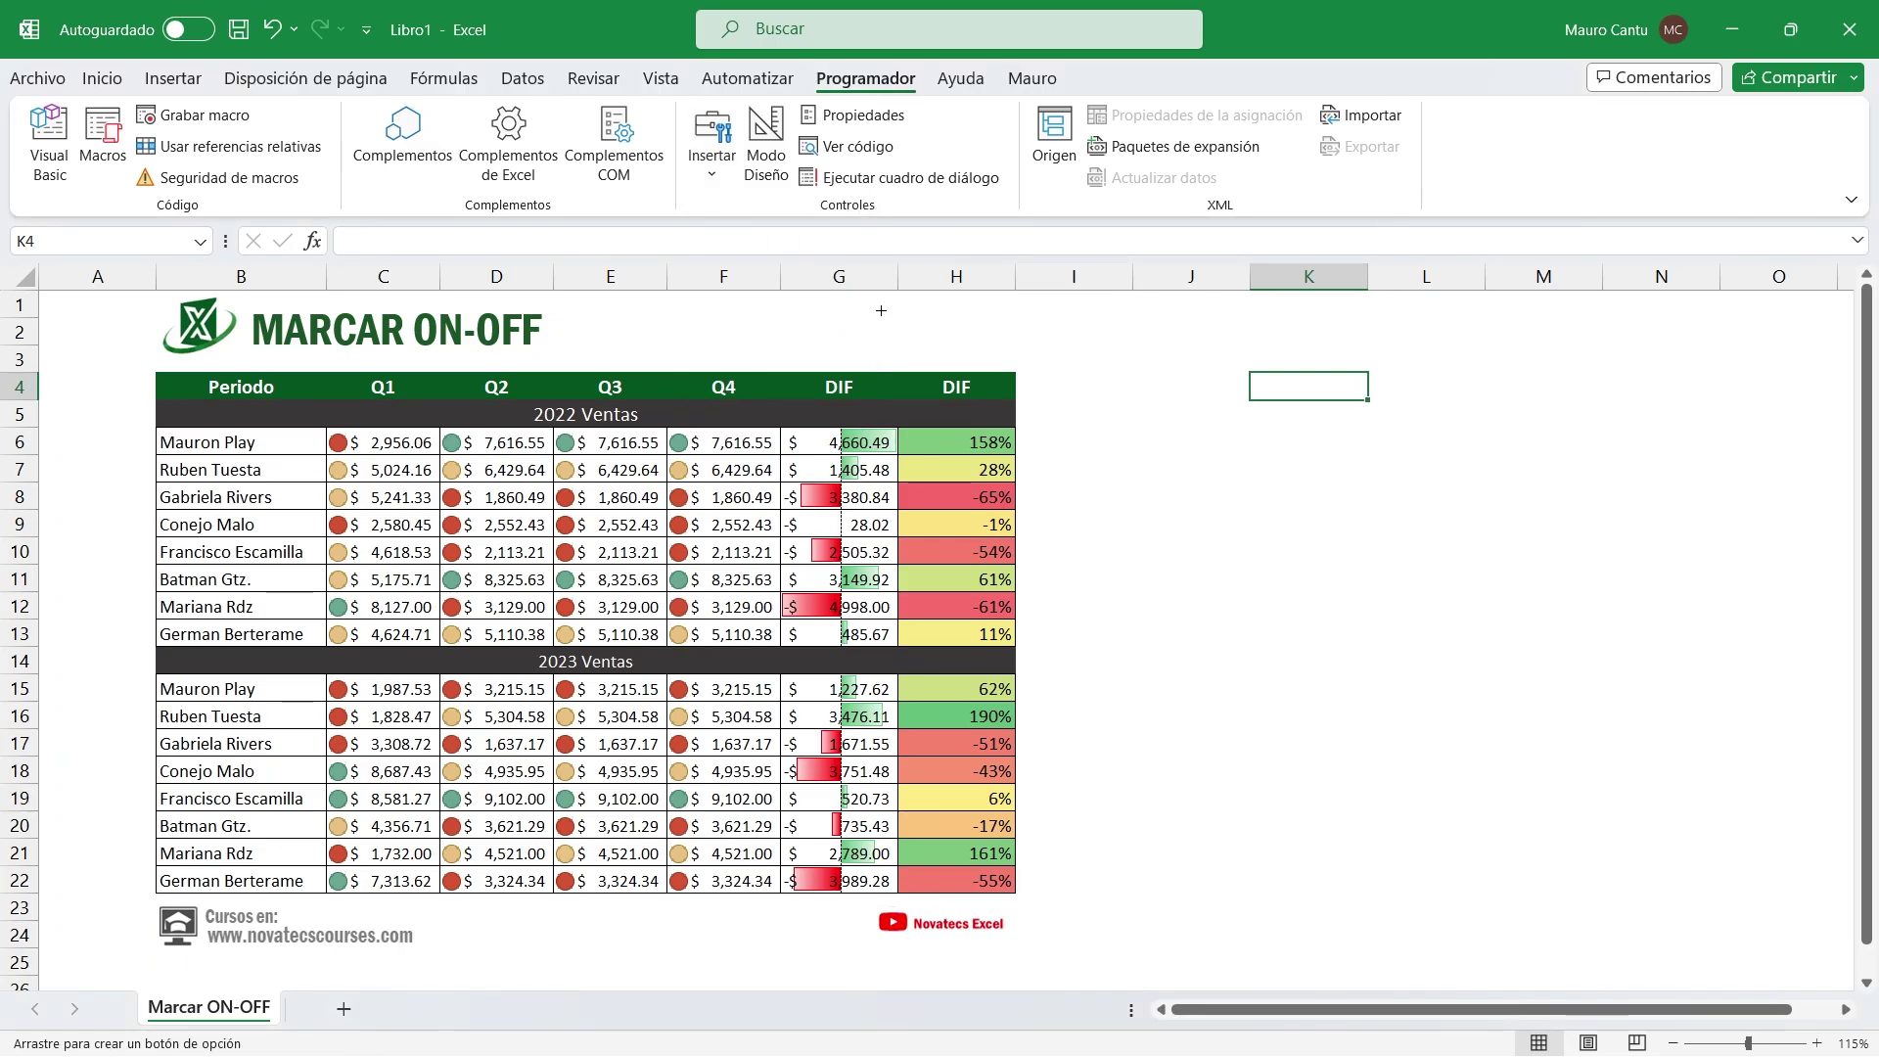
{"action": "left_click_drag", "start_coordinate": [906, 303], "coordinate": [1110, 313]}
{"action": "left_click", "coordinate": [930, 320]}
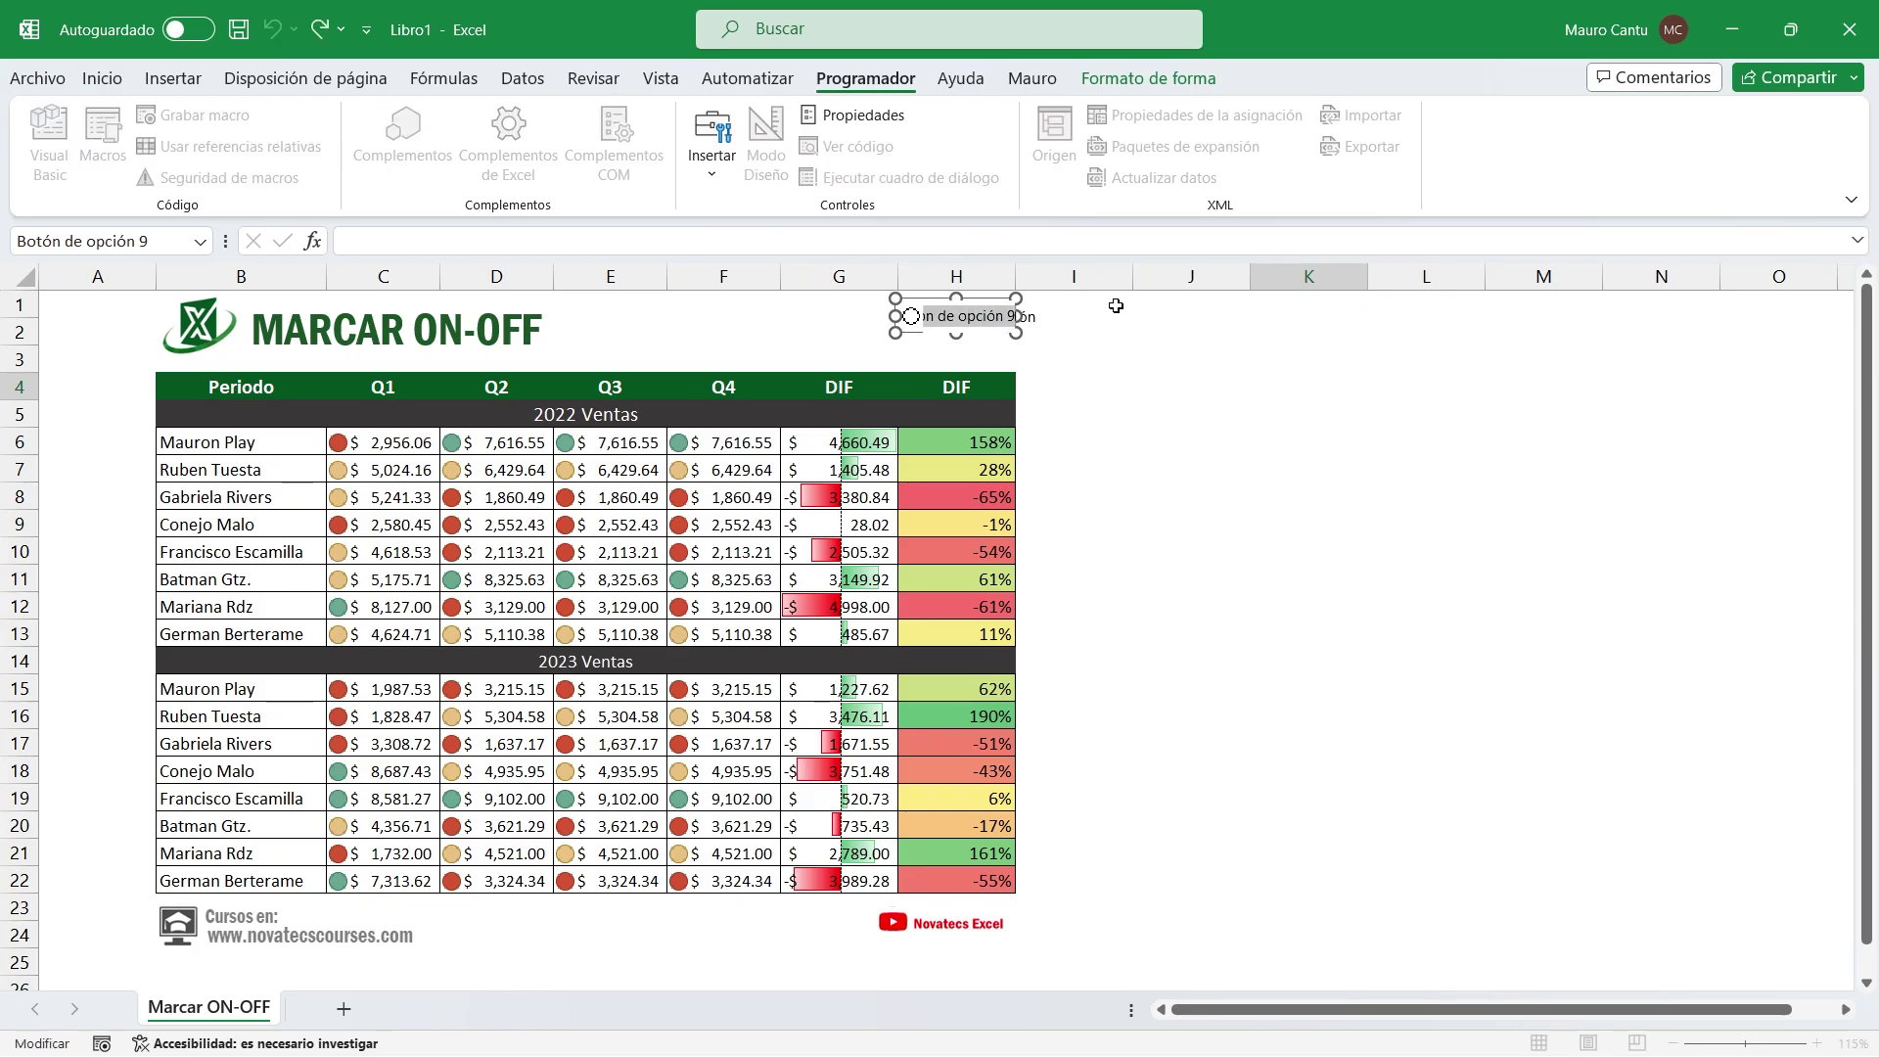
{"action": "type", "text": "ON"}
{"action": "left_click", "coordinate": [1042, 384]}
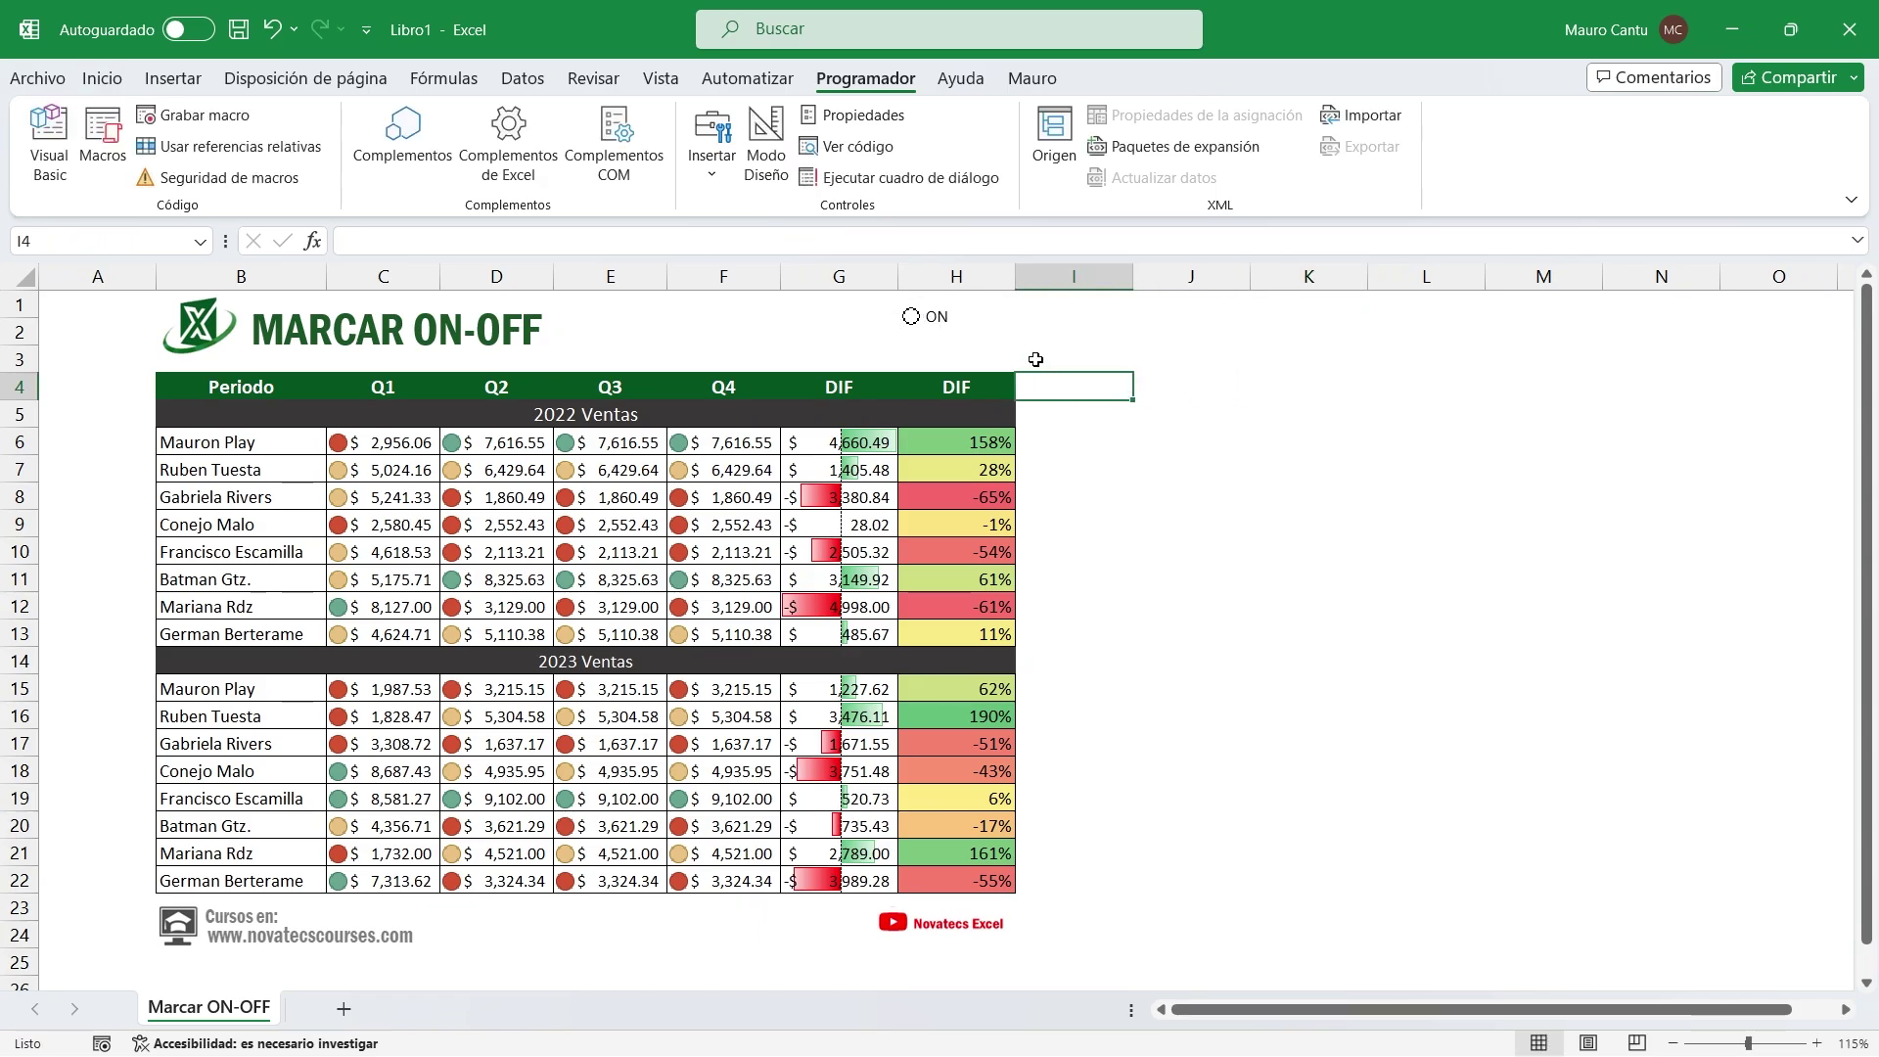
Duplicate the ON option button and place the copy directly below the original
{"action": "right_click", "coordinate": [984, 331]}
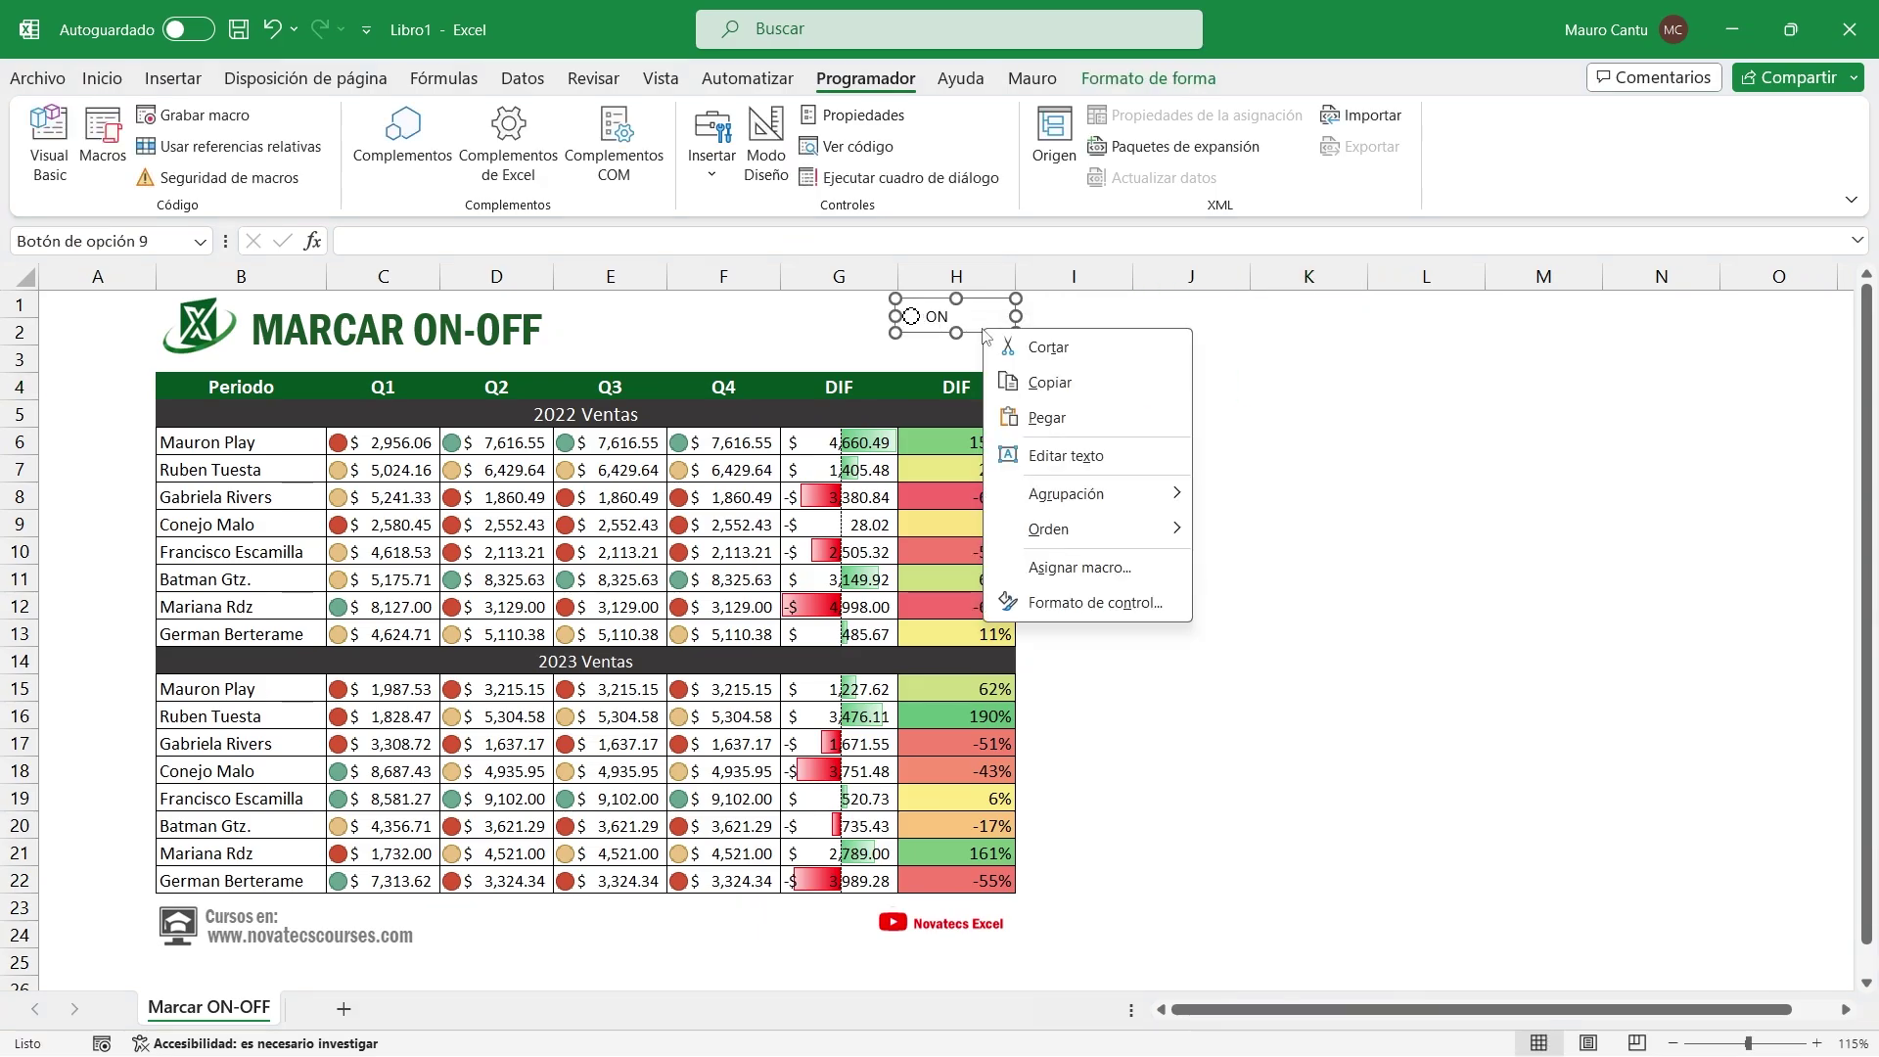
{"action": "left_click", "coordinate": [1049, 382]}
{"action": "right_click", "coordinate": [1018, 353]}
{"action": "left_click", "coordinate": [988, 442]}
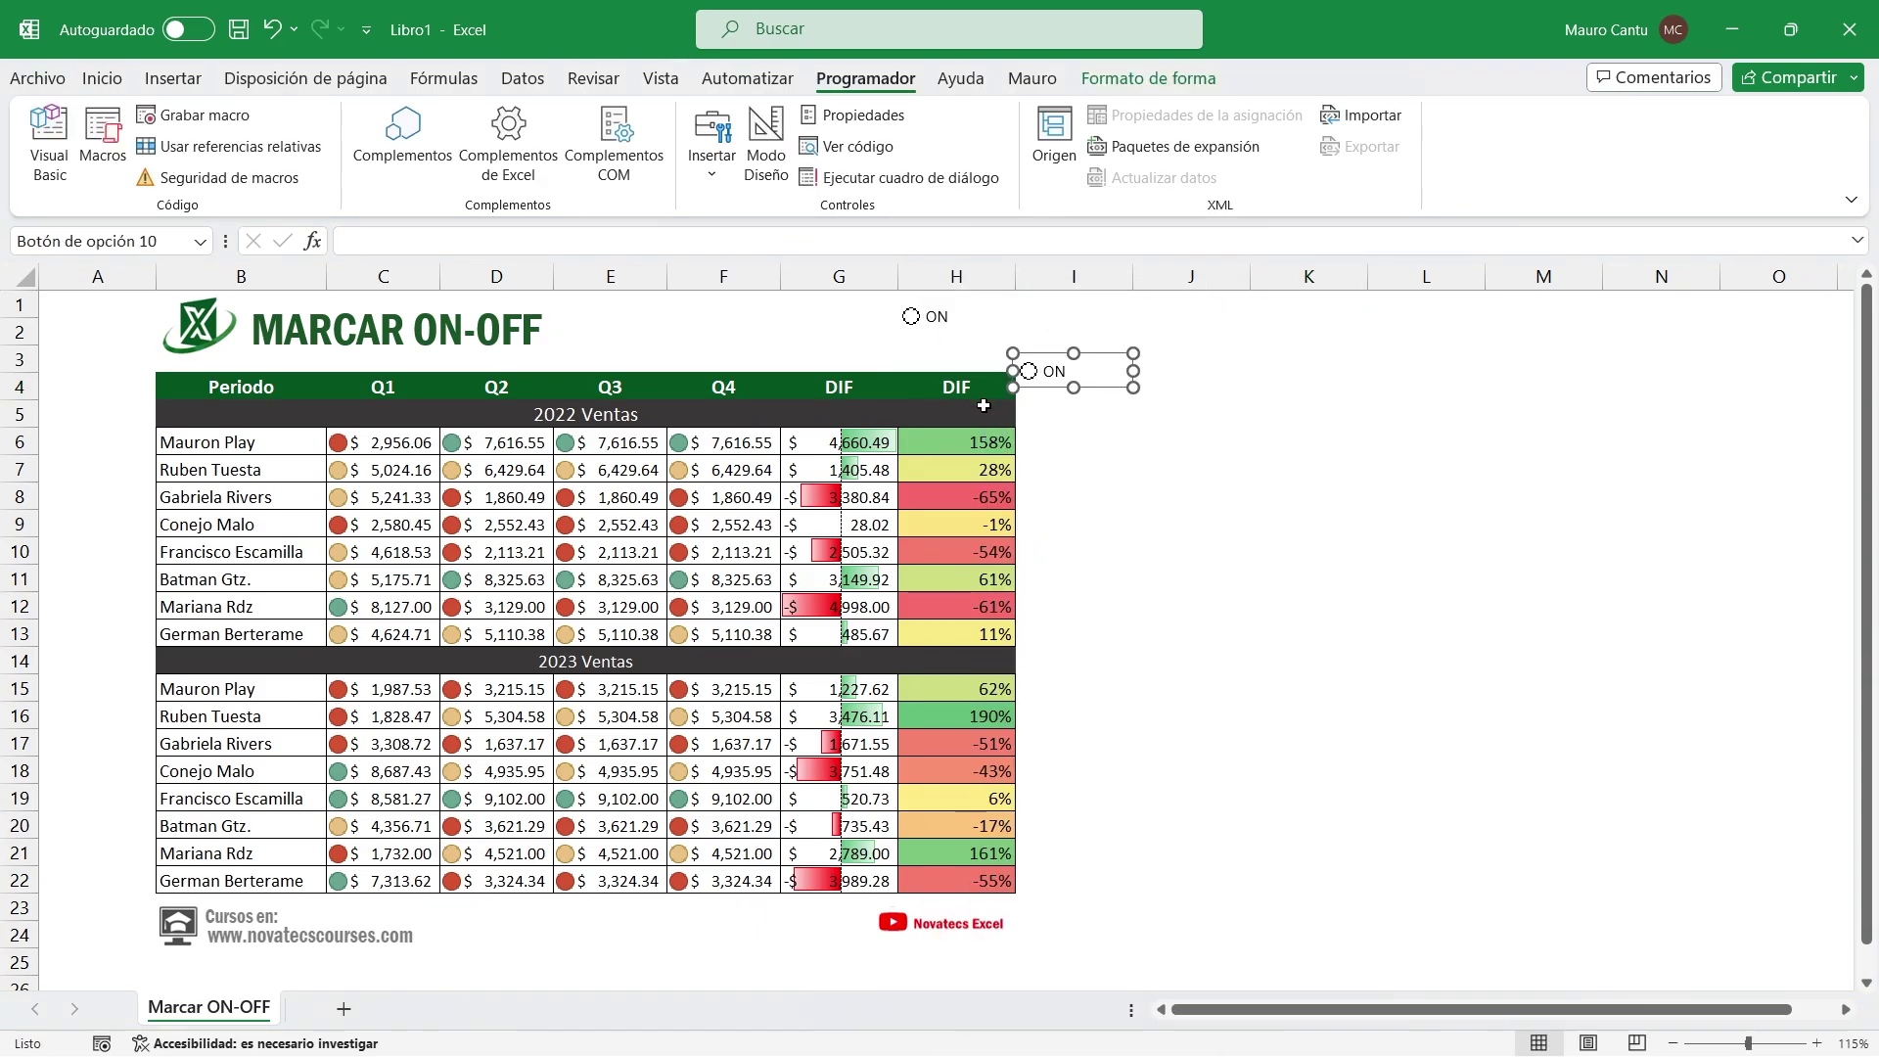
{"action": "left_click_drag", "start_coordinate": [1054, 391], "coordinate": [930, 357]}
Change the label of the lower option button to OFF
{"action": "left_click", "coordinate": [925, 342]}
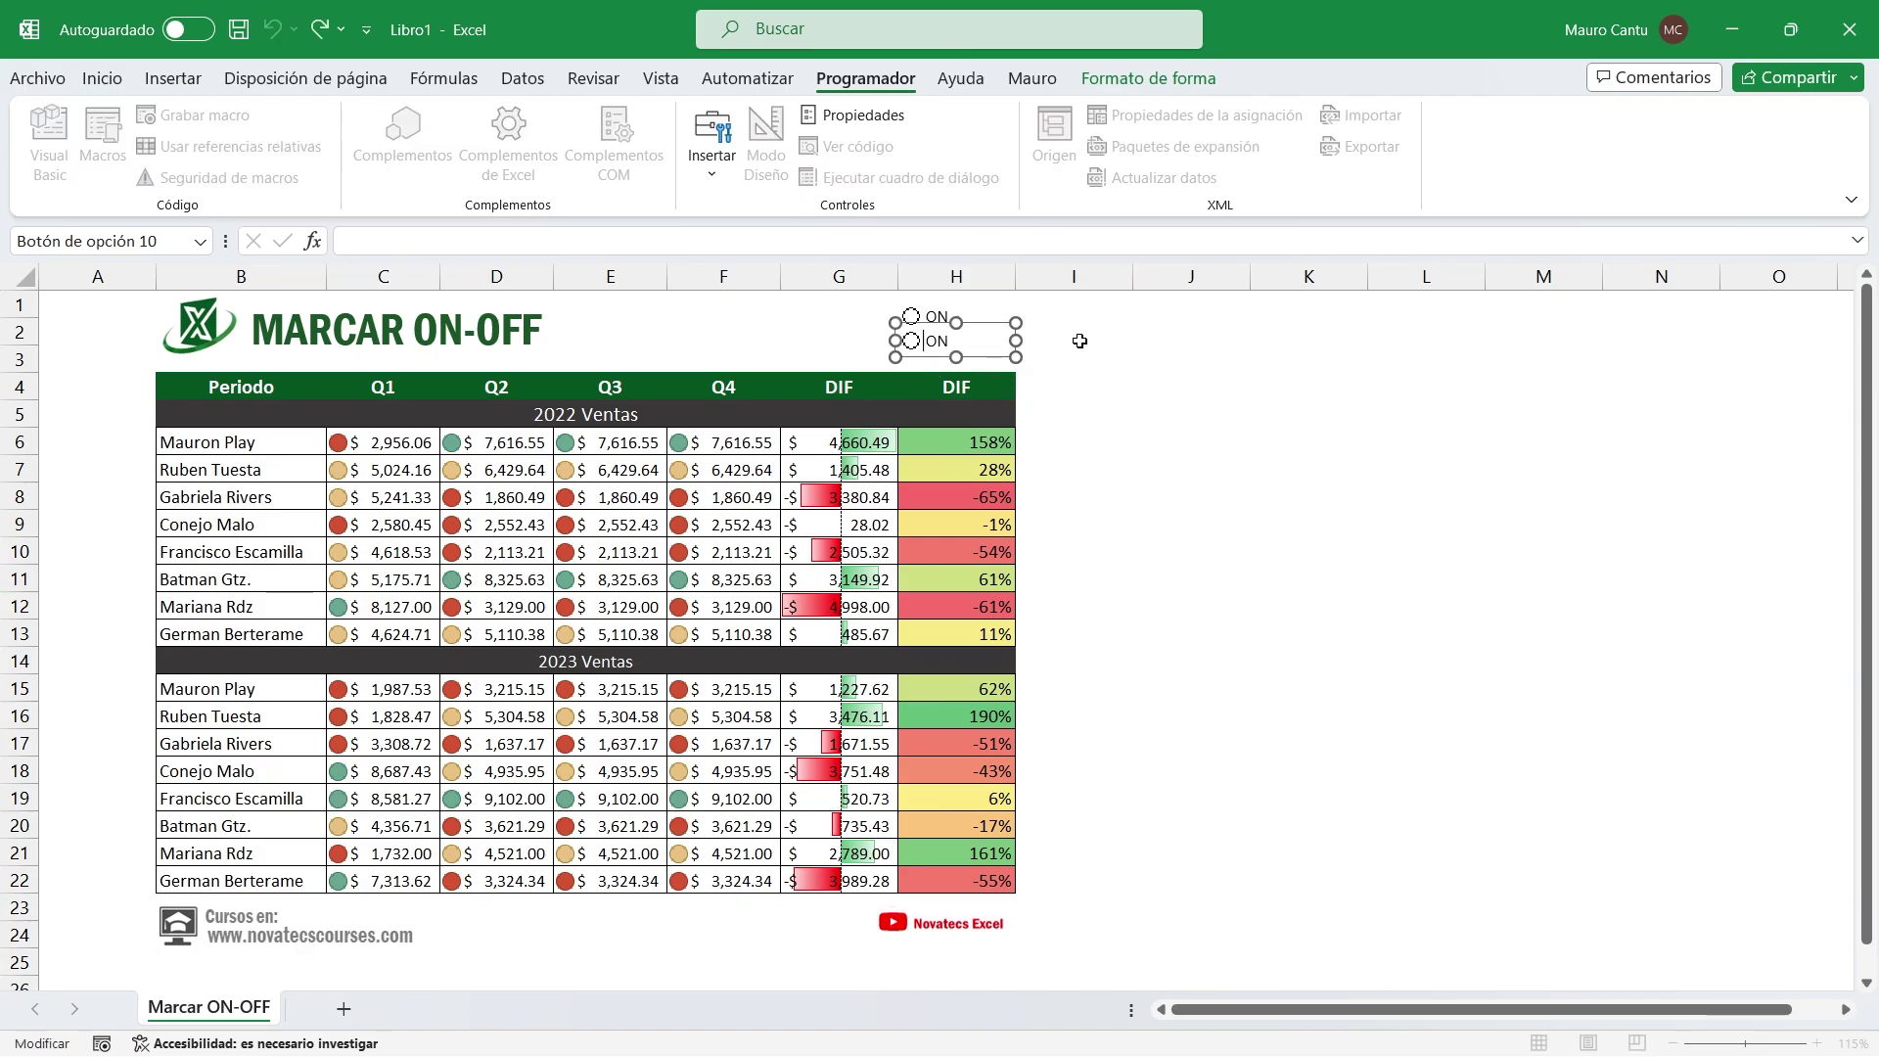
{"action": "key", "text": "shift+Right"}
{"action": "key", "text": "shift+Right"}
{"action": "type", "text": "OFF"}
{"action": "left_click", "coordinate": [1081, 340]}
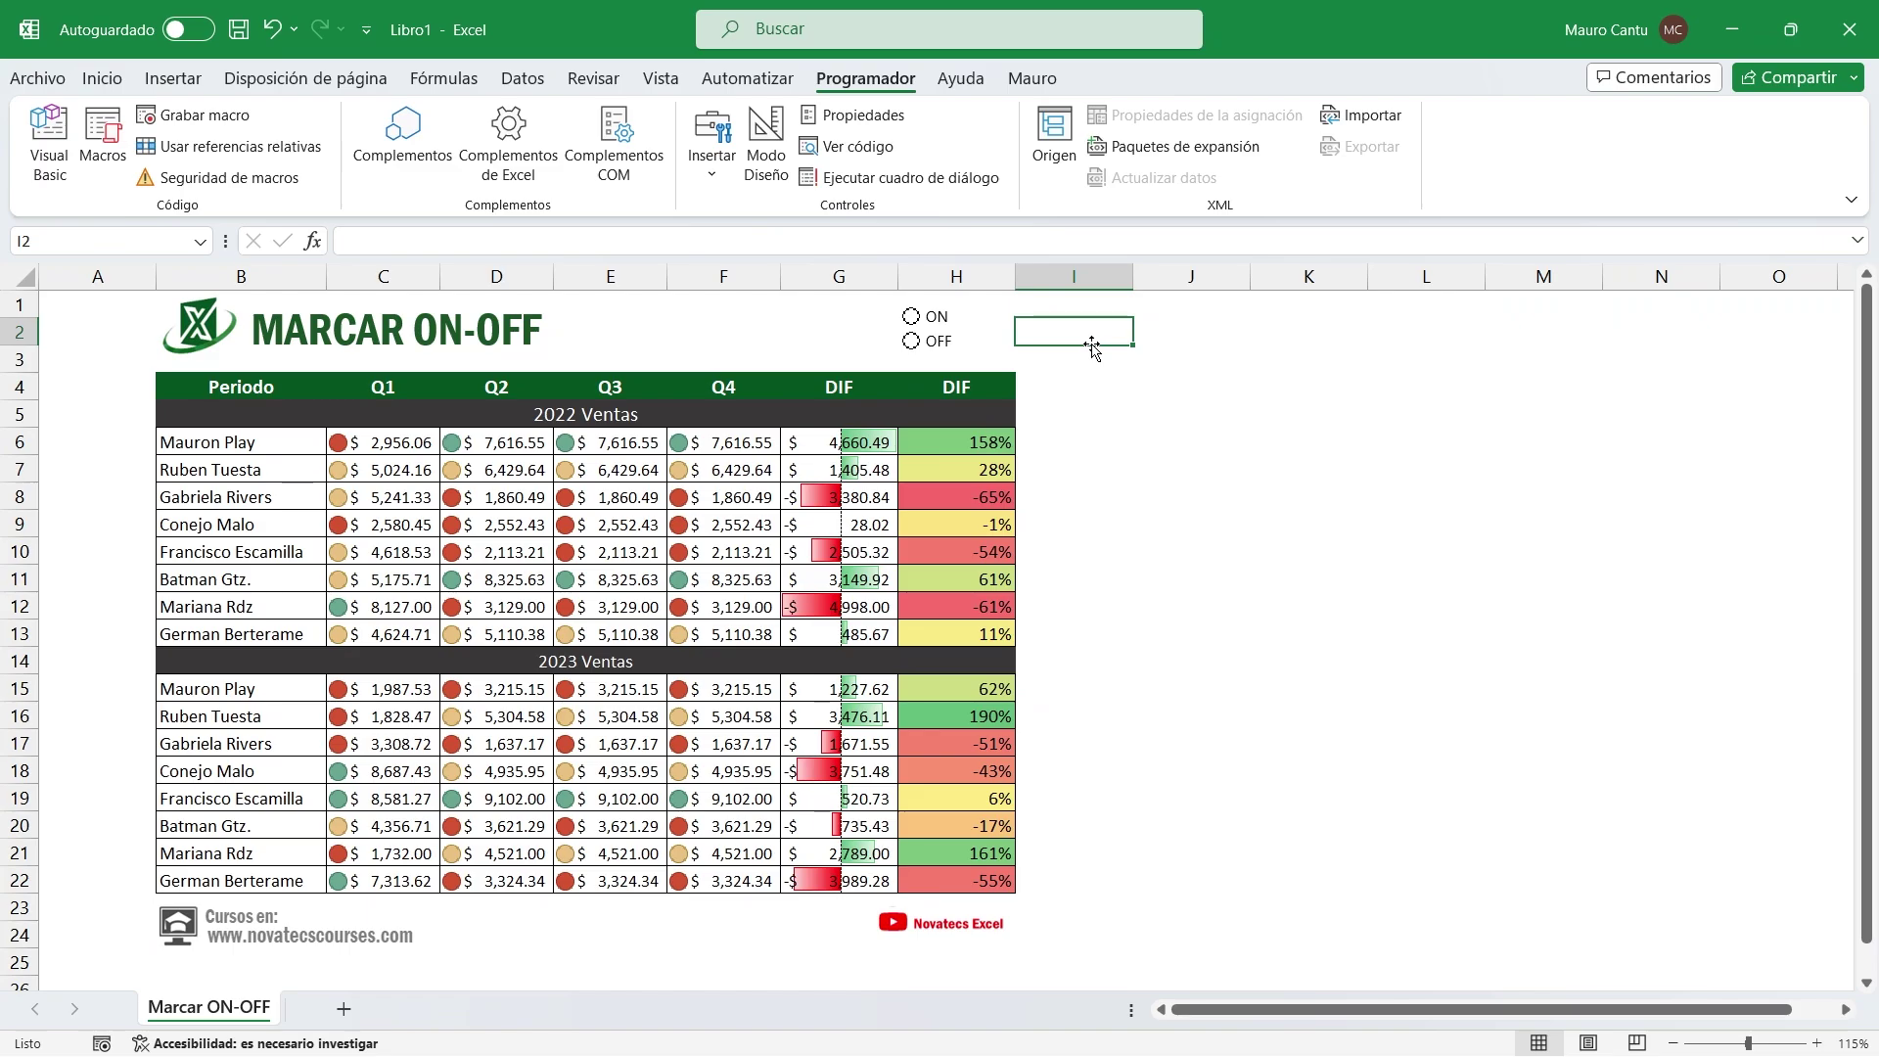
Alternate between the ON and OFF option buttons to test their selection
{"action": "left_click", "coordinate": [942, 324]}
{"action": "left_click", "coordinate": [941, 343]}
{"action": "left_click", "coordinate": [937, 318]}
{"action": "left_click", "coordinate": [939, 342]}
{"action": "left_click", "coordinate": [938, 318]}
Link the ON option button to cell G1 and test the link by alternating between ON and OFF
{"action": "right_click", "coordinate": [951, 317]}
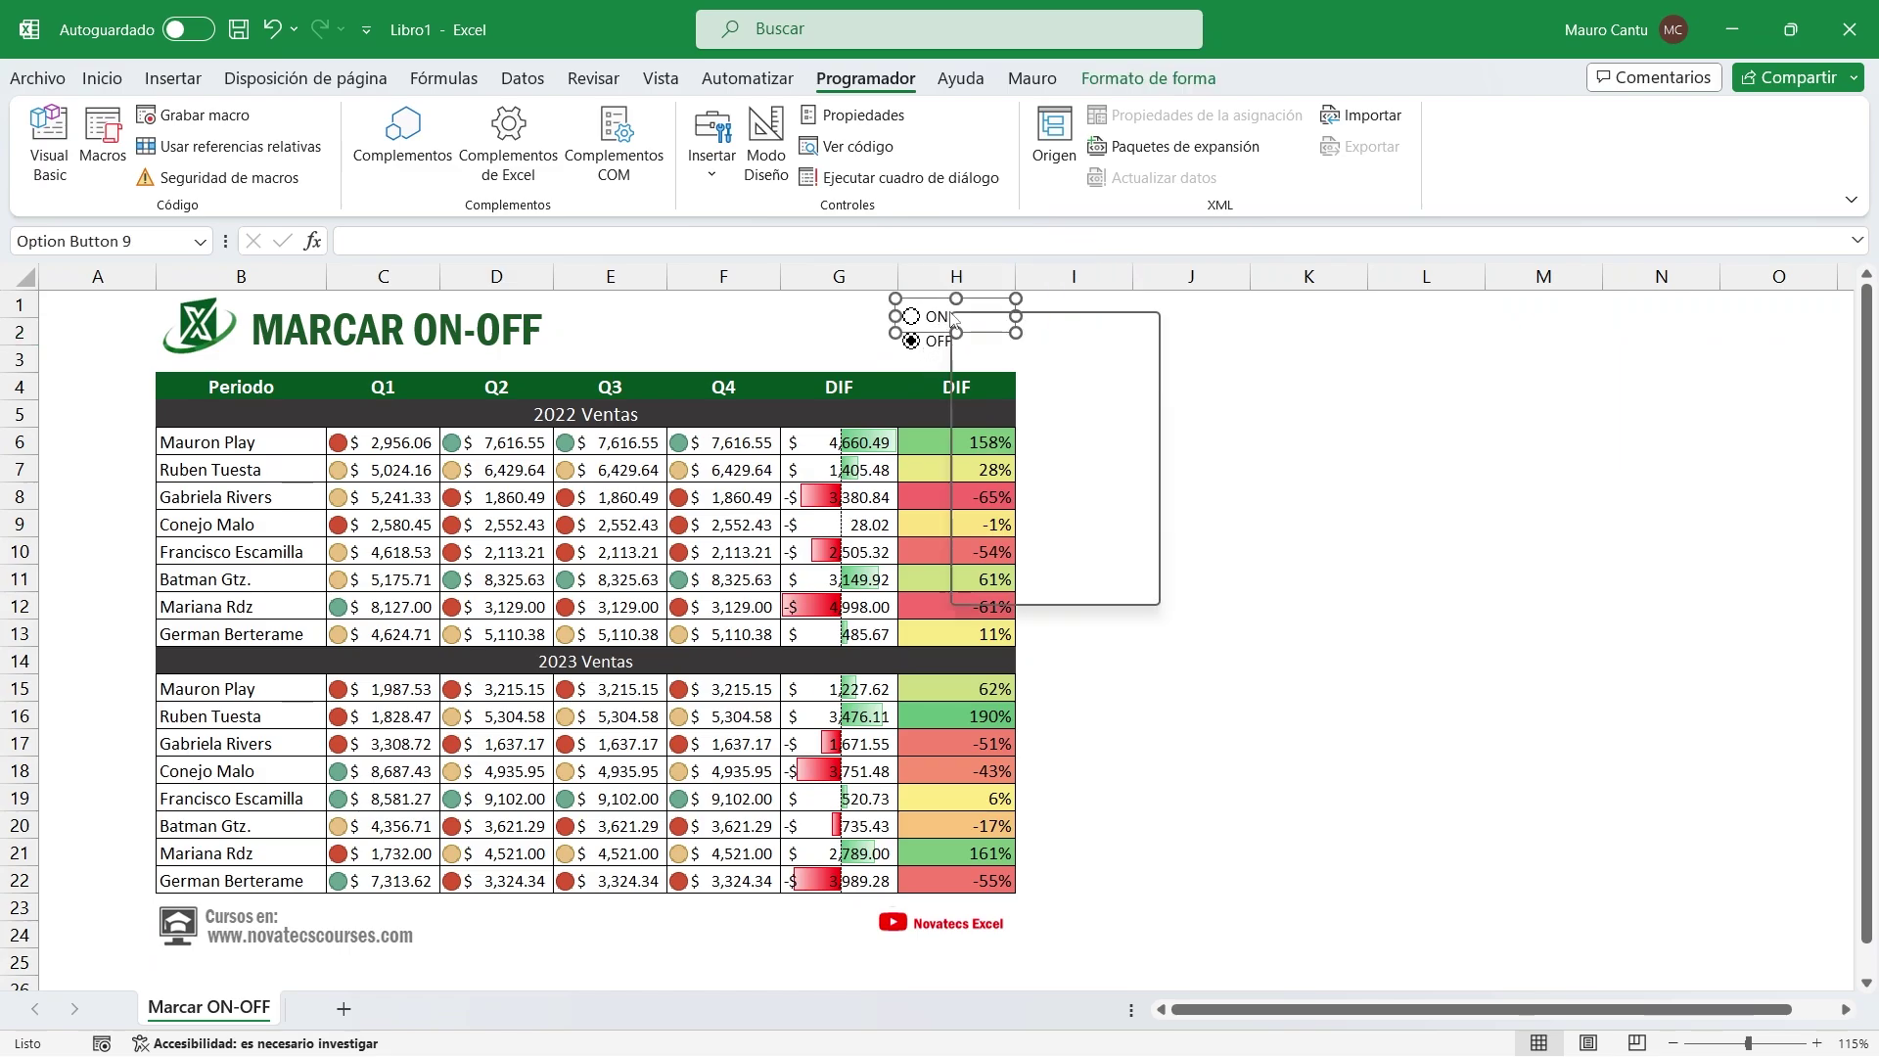
{"action": "left_click", "coordinate": [1077, 585]}
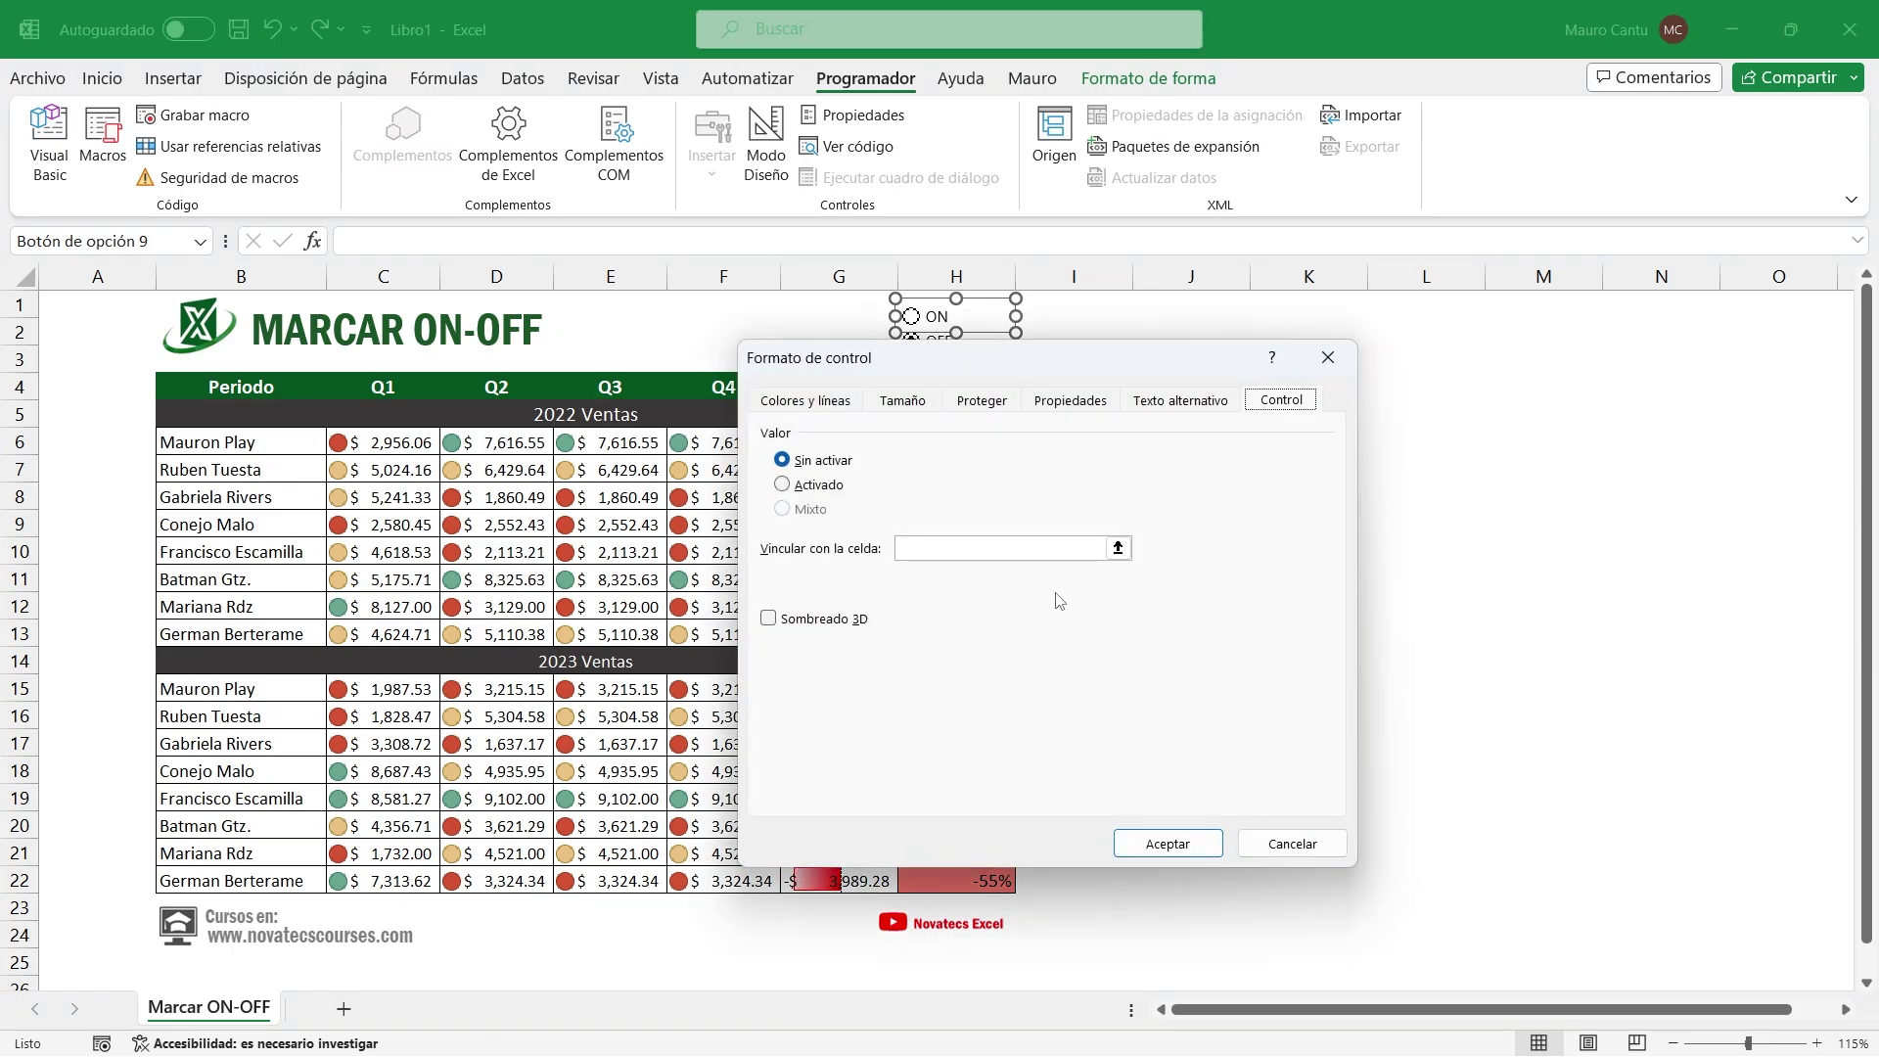
{"action": "left_click_drag", "start_coordinate": [871, 362], "coordinate": [1192, 391]}
{"action": "left_click", "coordinate": [1236, 573]}
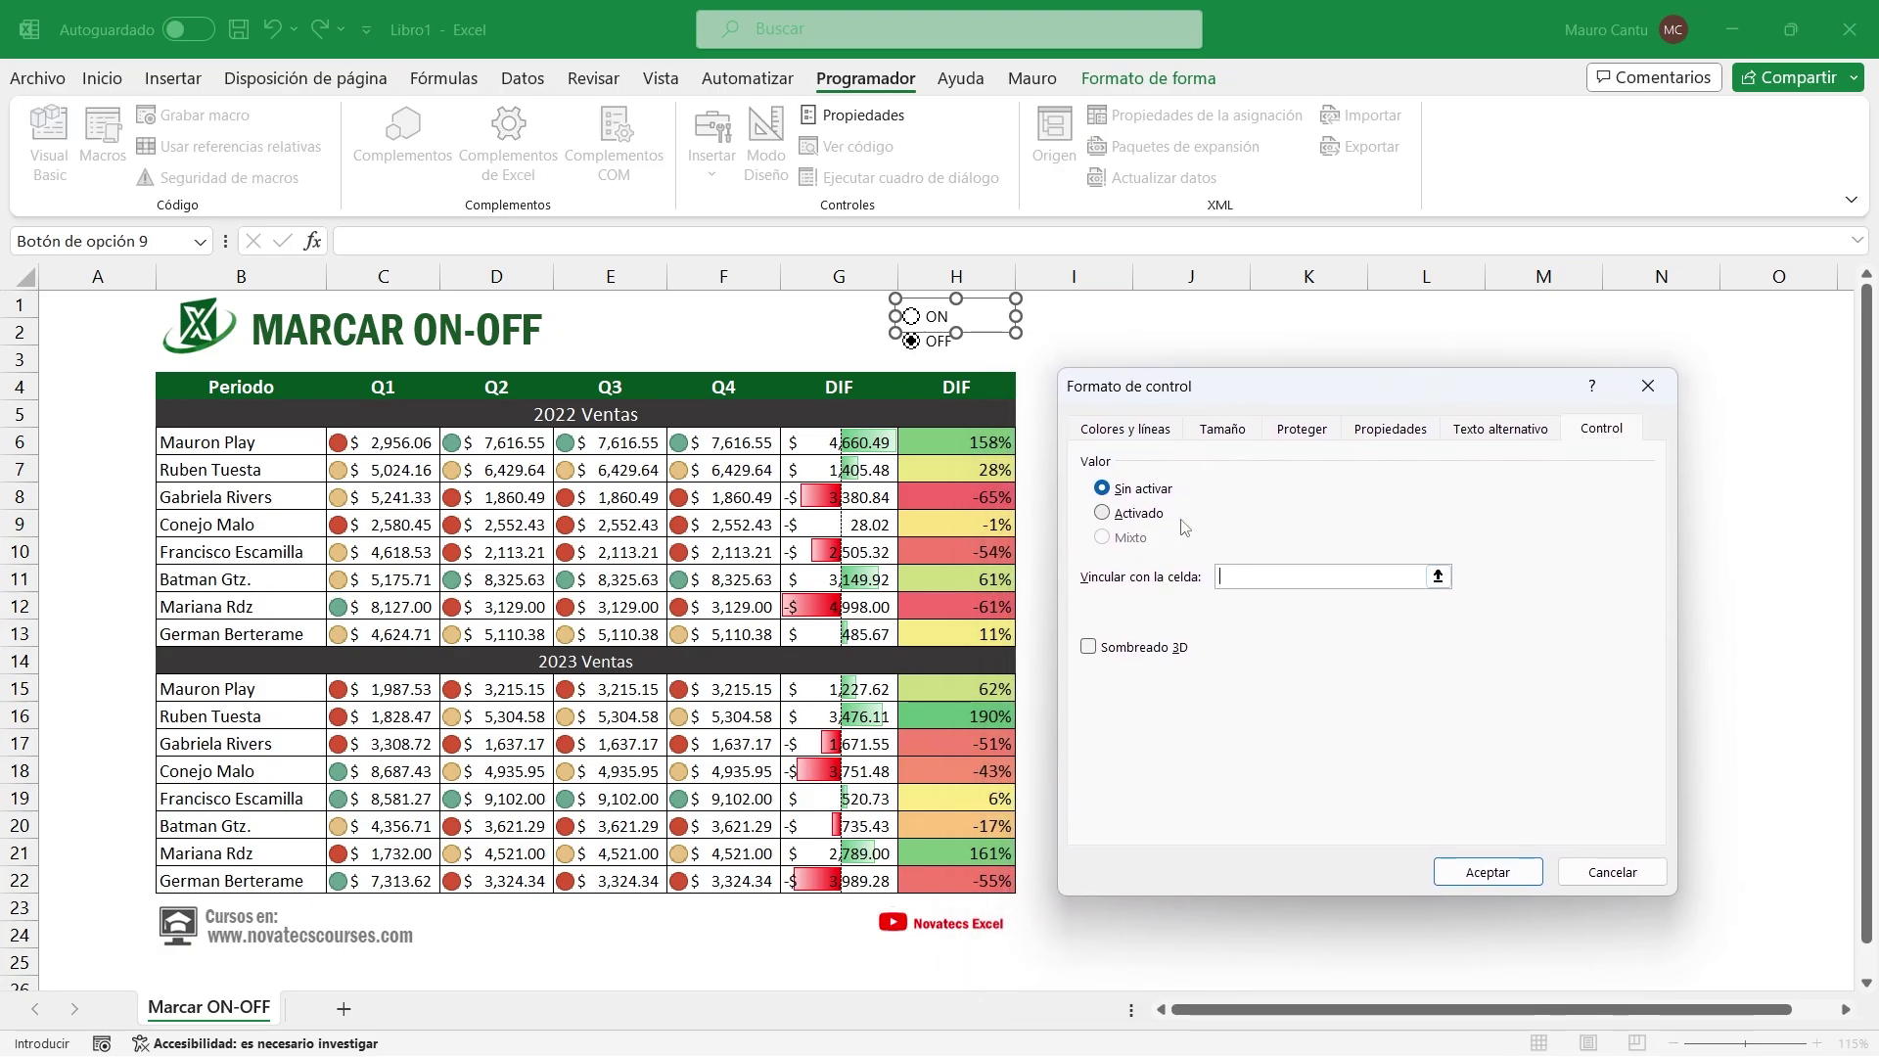
{"action": "left_click", "coordinate": [816, 305]}
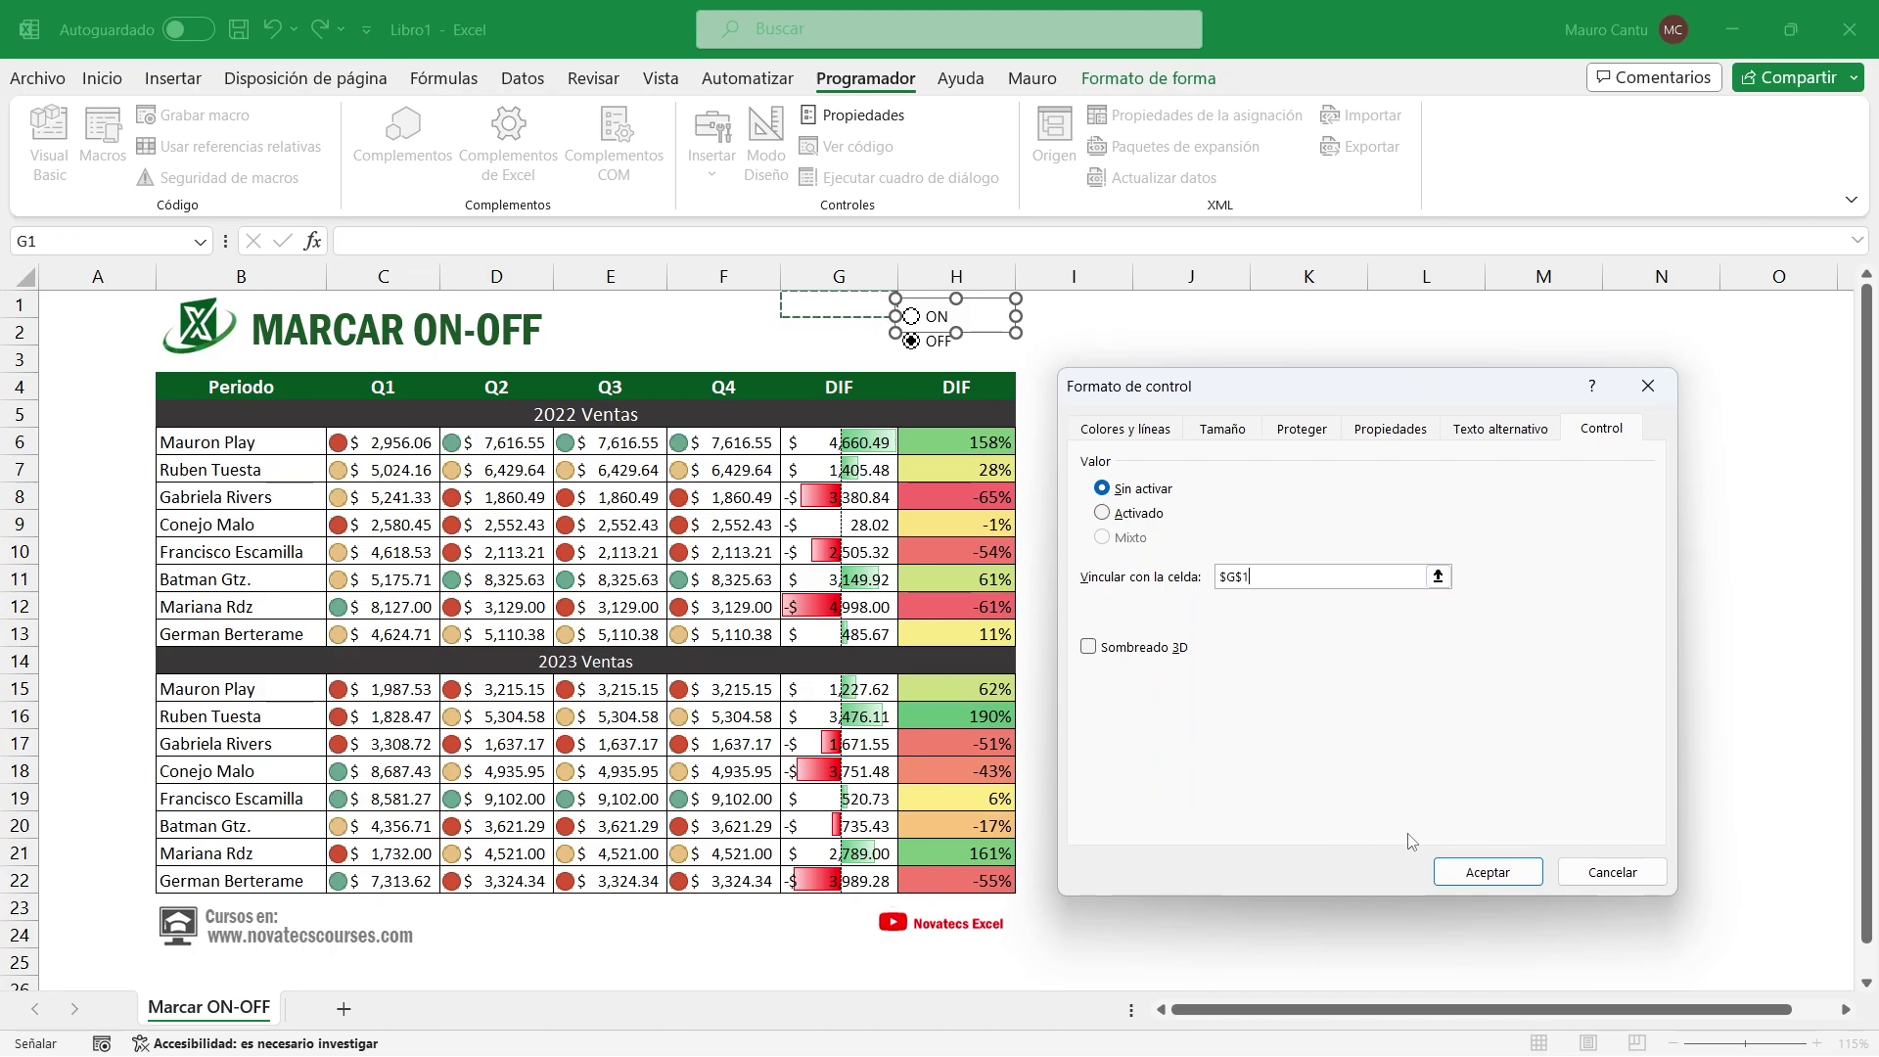
{"action": "left_click", "coordinate": [1465, 873]}
{"action": "left_click", "coordinate": [1226, 499]}
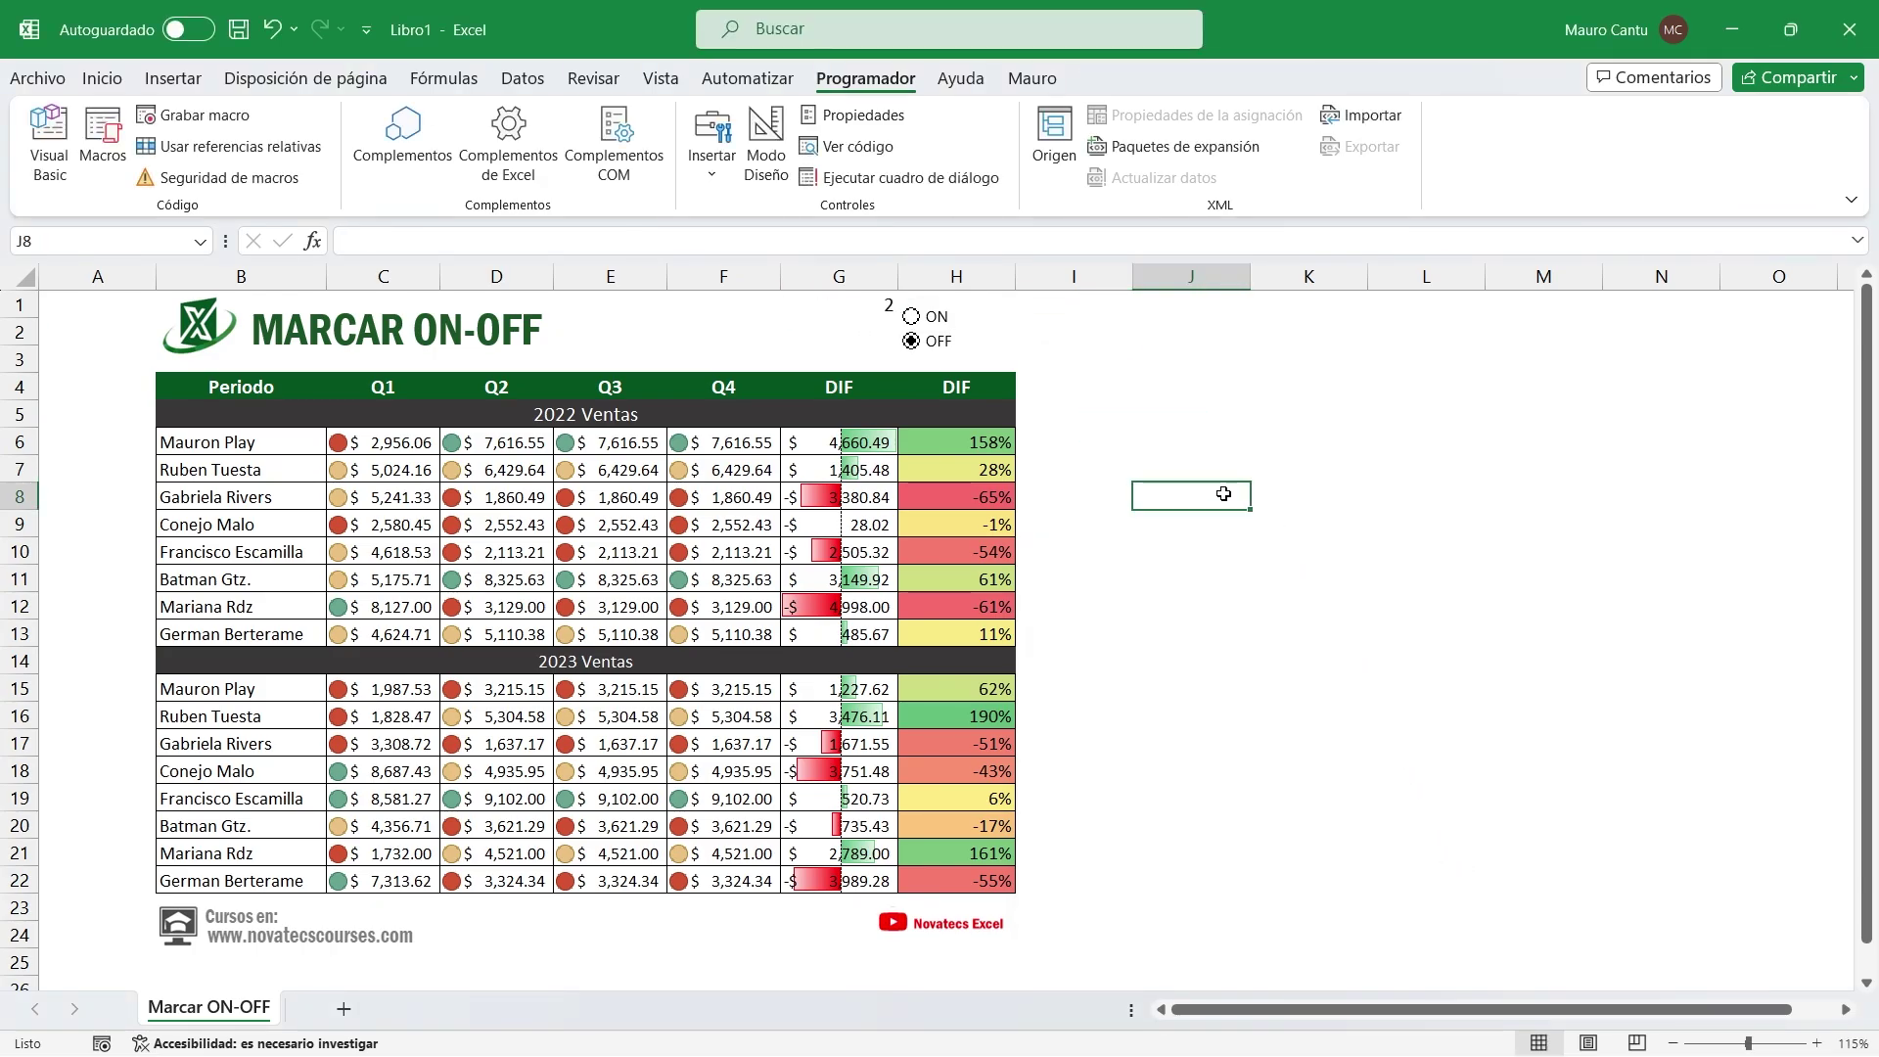
{"action": "left_click", "coordinate": [913, 317]}
{"action": "left_click", "coordinate": [920, 341]}
Select both option buttons together and shift them slightly down and right, clear of the linked cell G1
{"action": "right_click", "coordinate": [960, 320]}
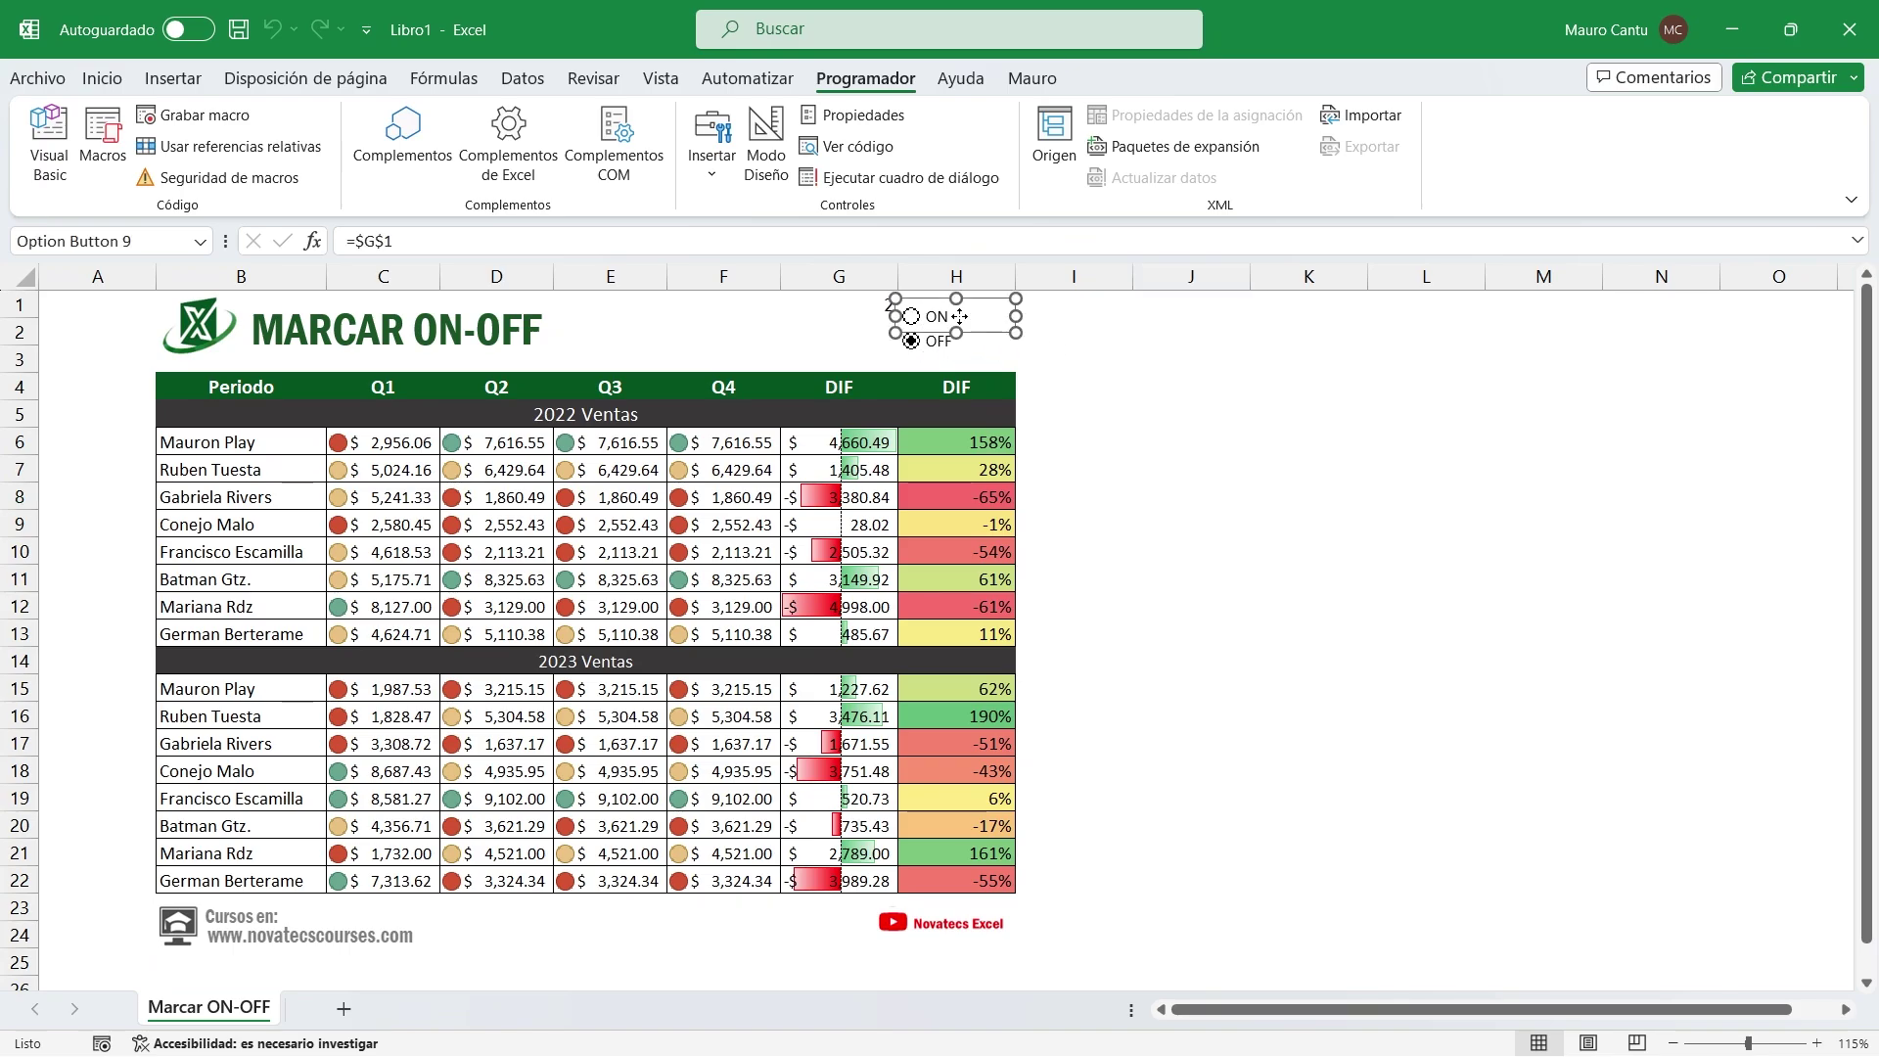
{"action": "key", "text": "Escape"}
{"action": "left_click", "coordinate": [935, 343], "text": "ctrl"}
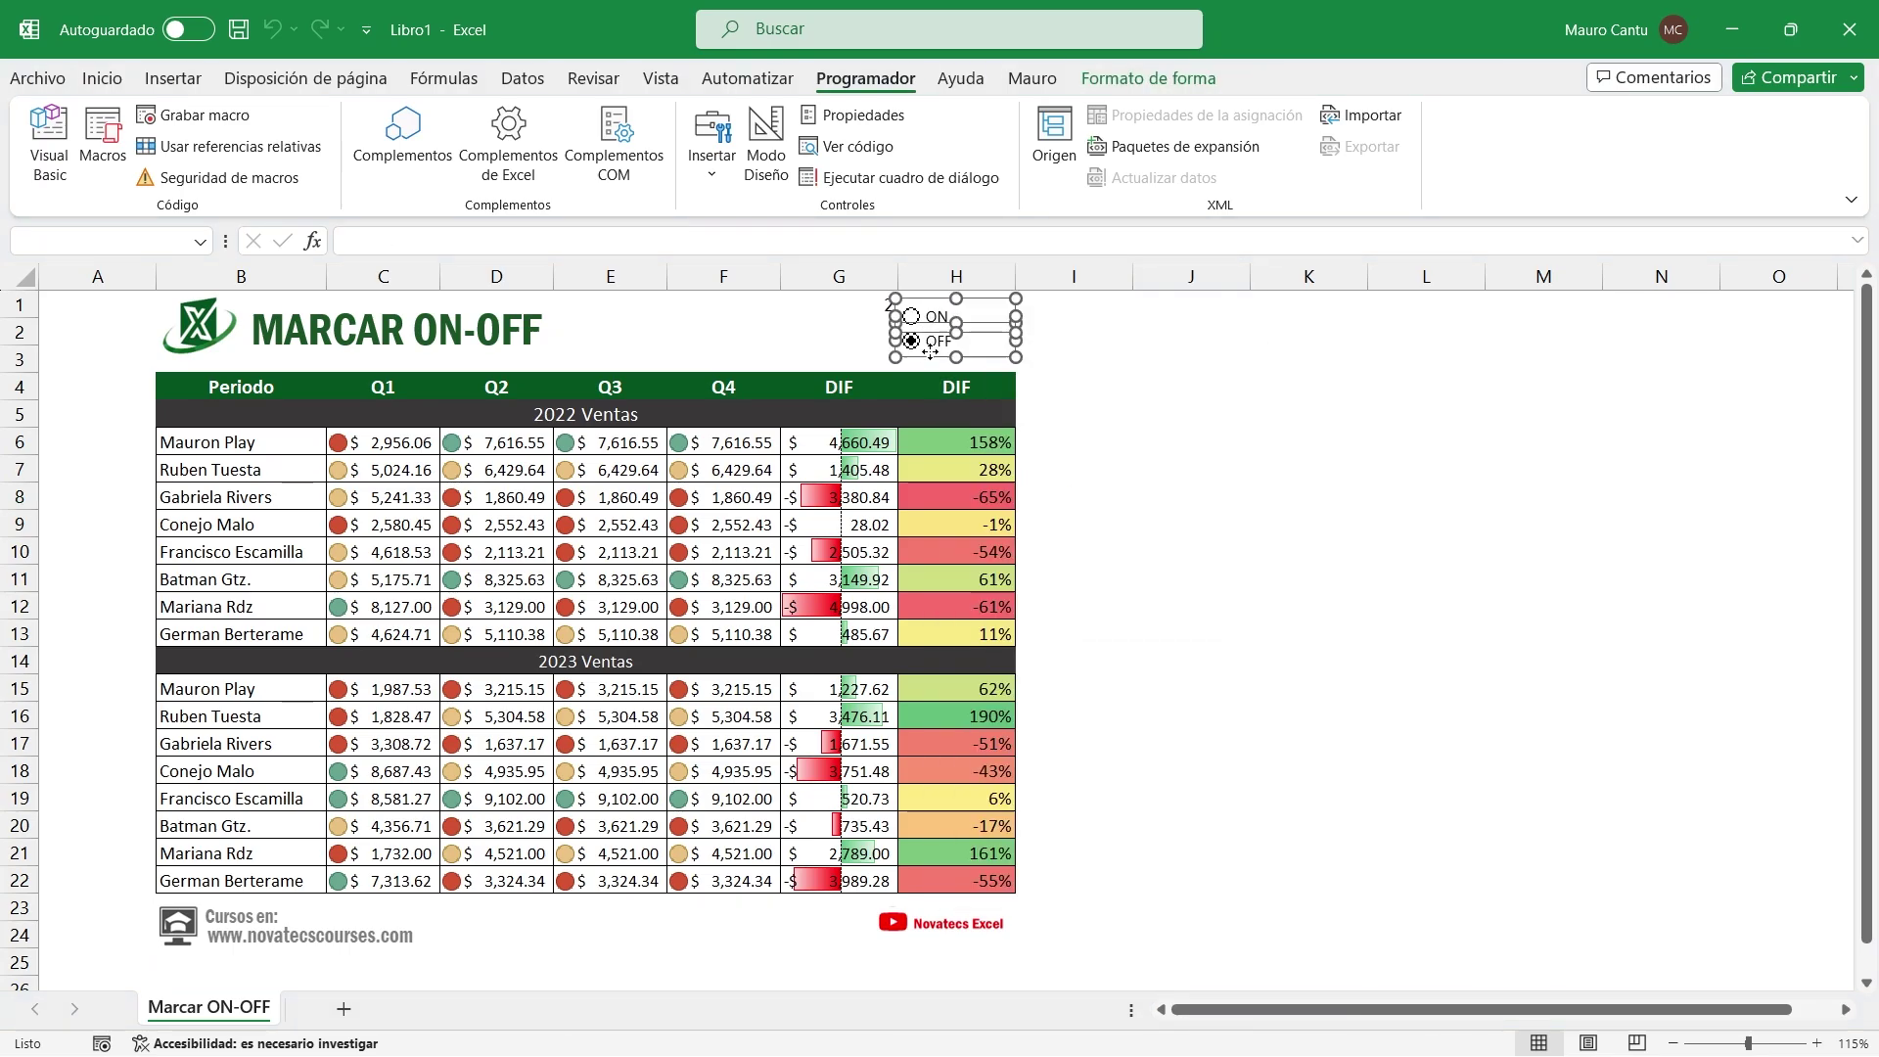
{"action": "left_click_drag", "start_coordinate": [935, 344], "coordinate": [944, 355]}
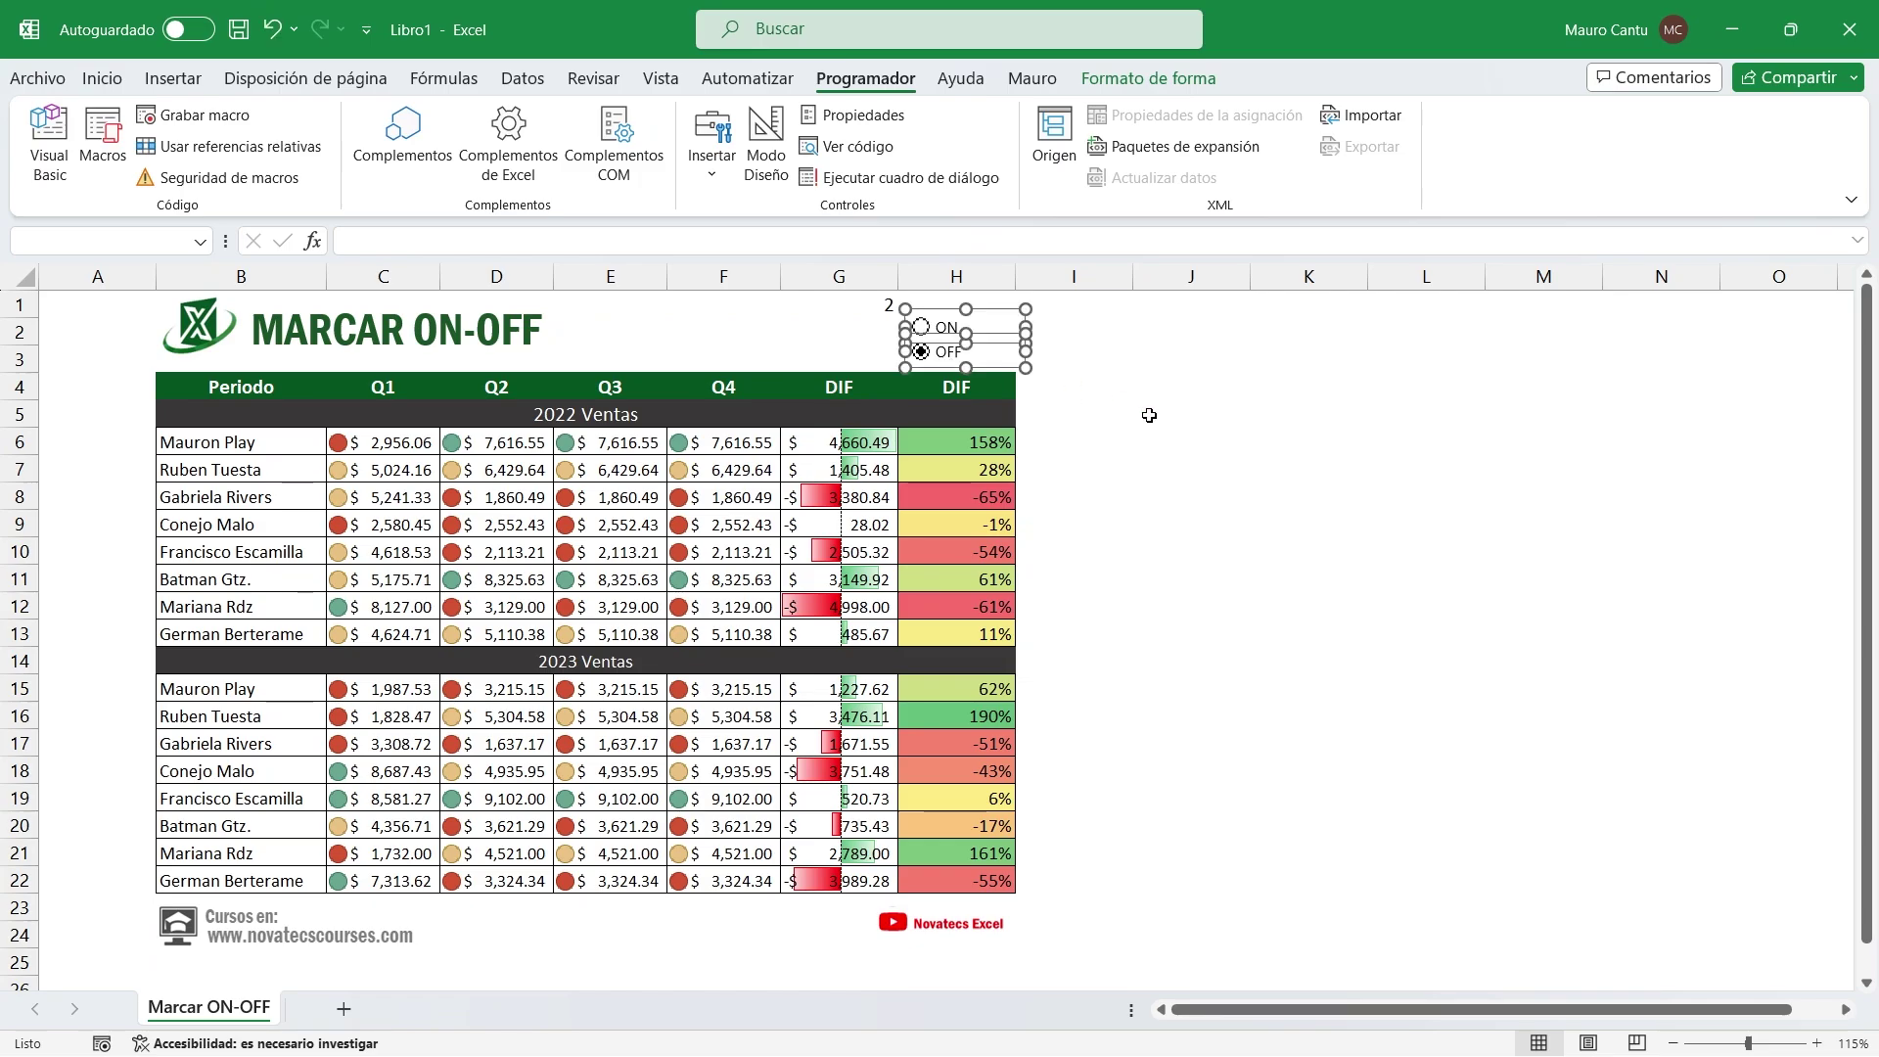
{"action": "left_click", "coordinate": [1151, 431]}
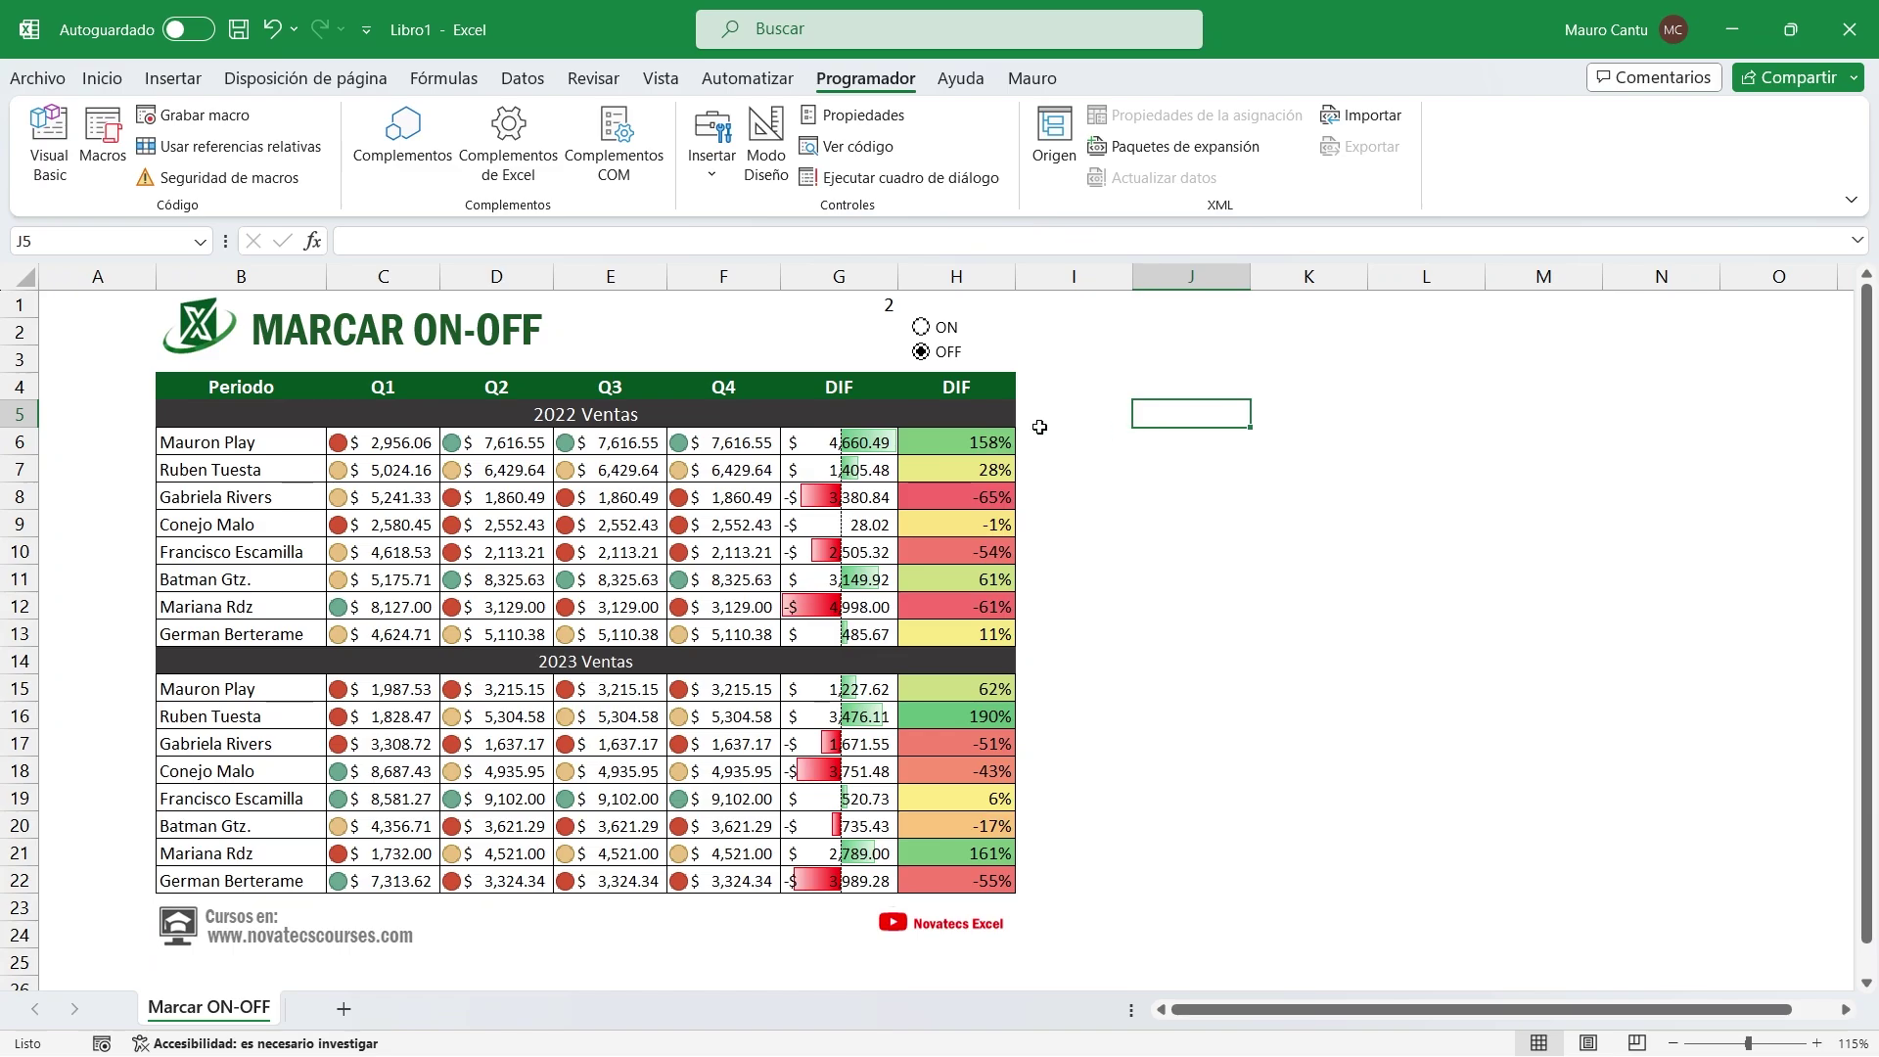
{"action": "left_click_drag", "start_coordinate": [920, 330], "coordinate": [1086, 360]}
Add a formula-based conditional formatting rule, =$G$1=2 with no format set, to the sales data in C6:H13 and C15:H22
{"action": "left_click_drag", "start_coordinate": [378, 445], "coordinate": [400, 879]}
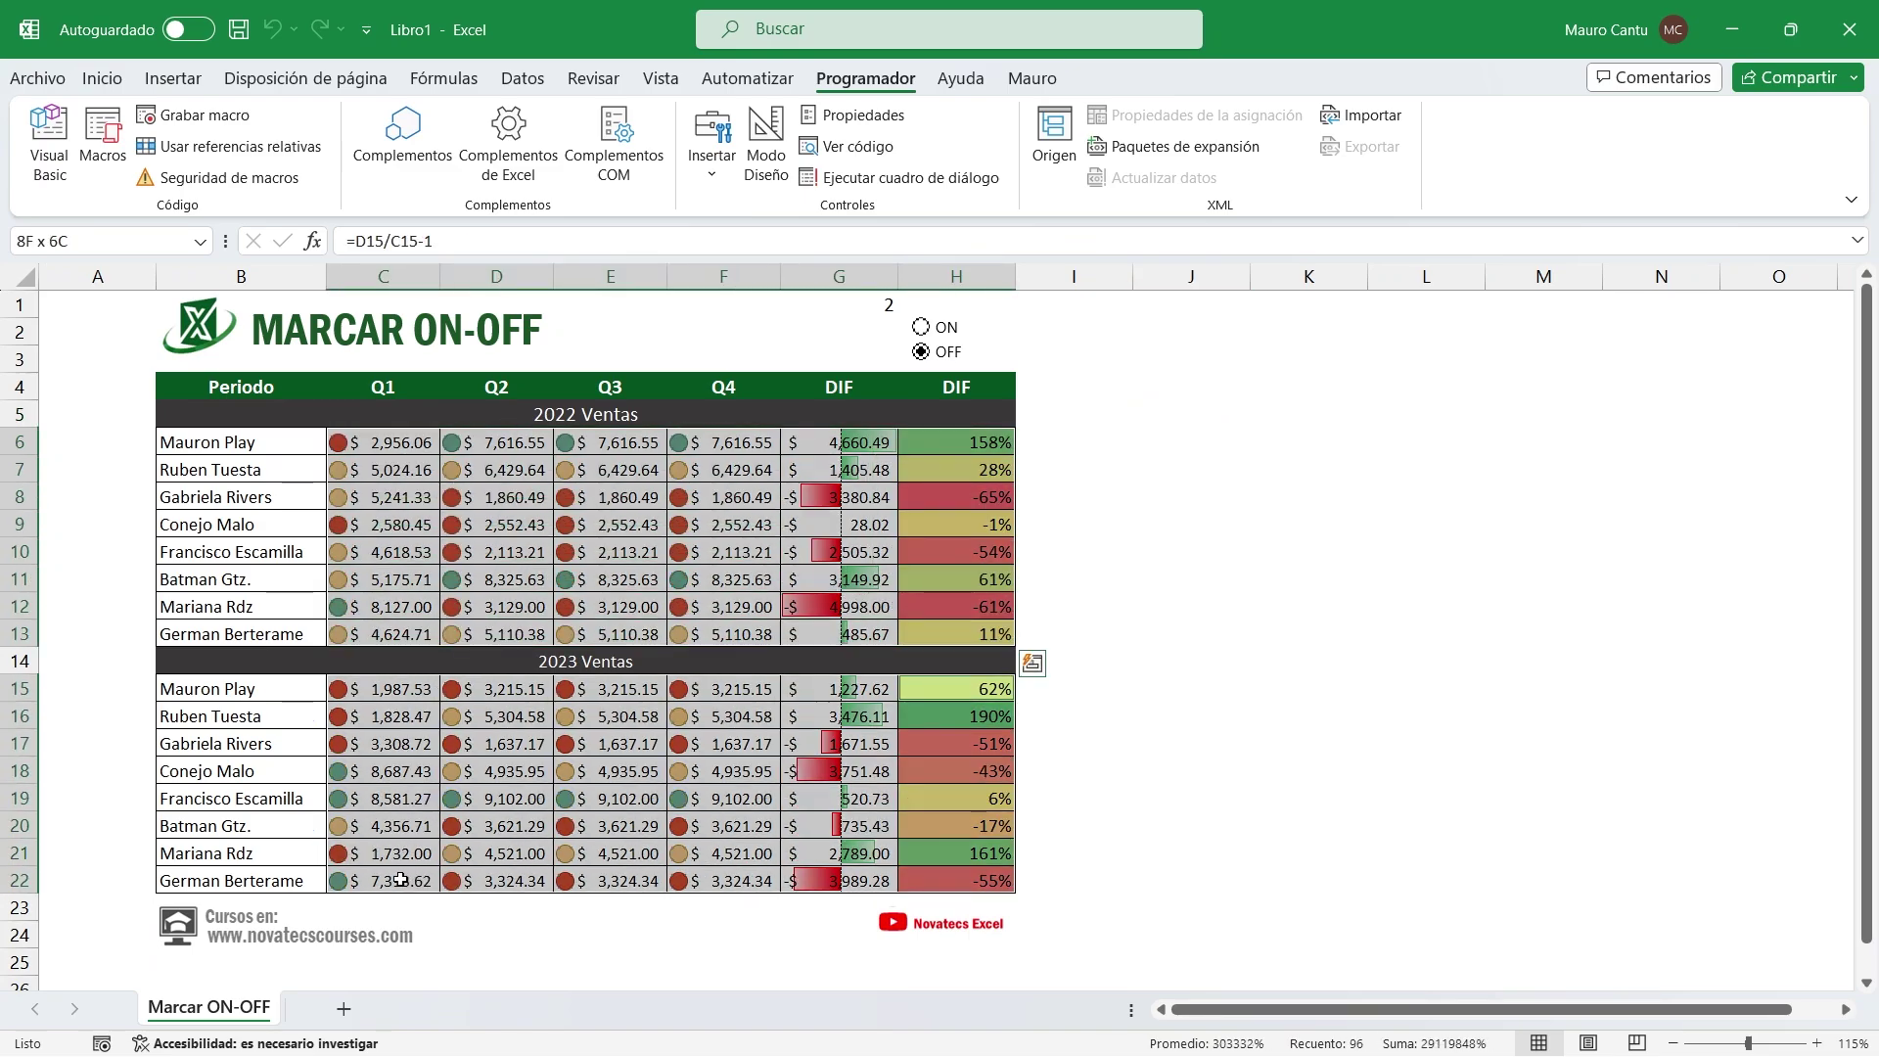
{"action": "left_click", "coordinate": [96, 78]}
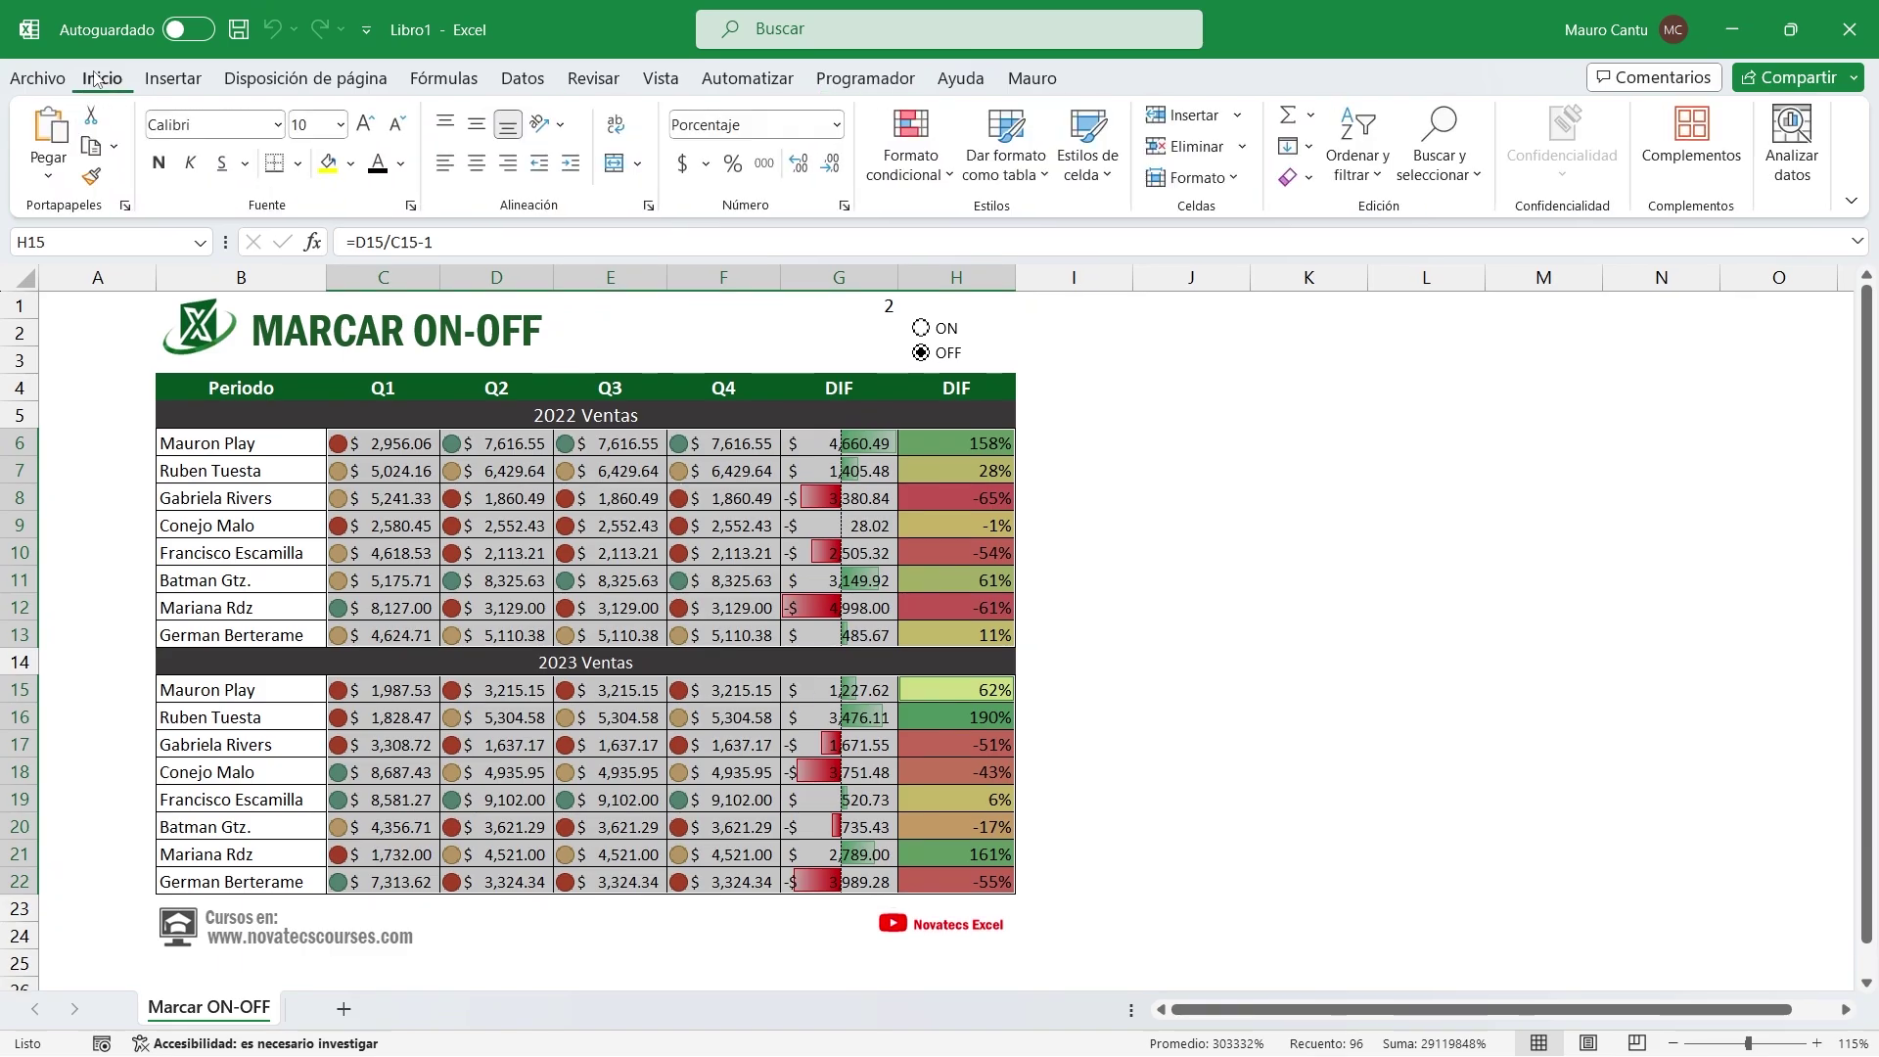
{"action": "left_click", "coordinate": [911, 157]}
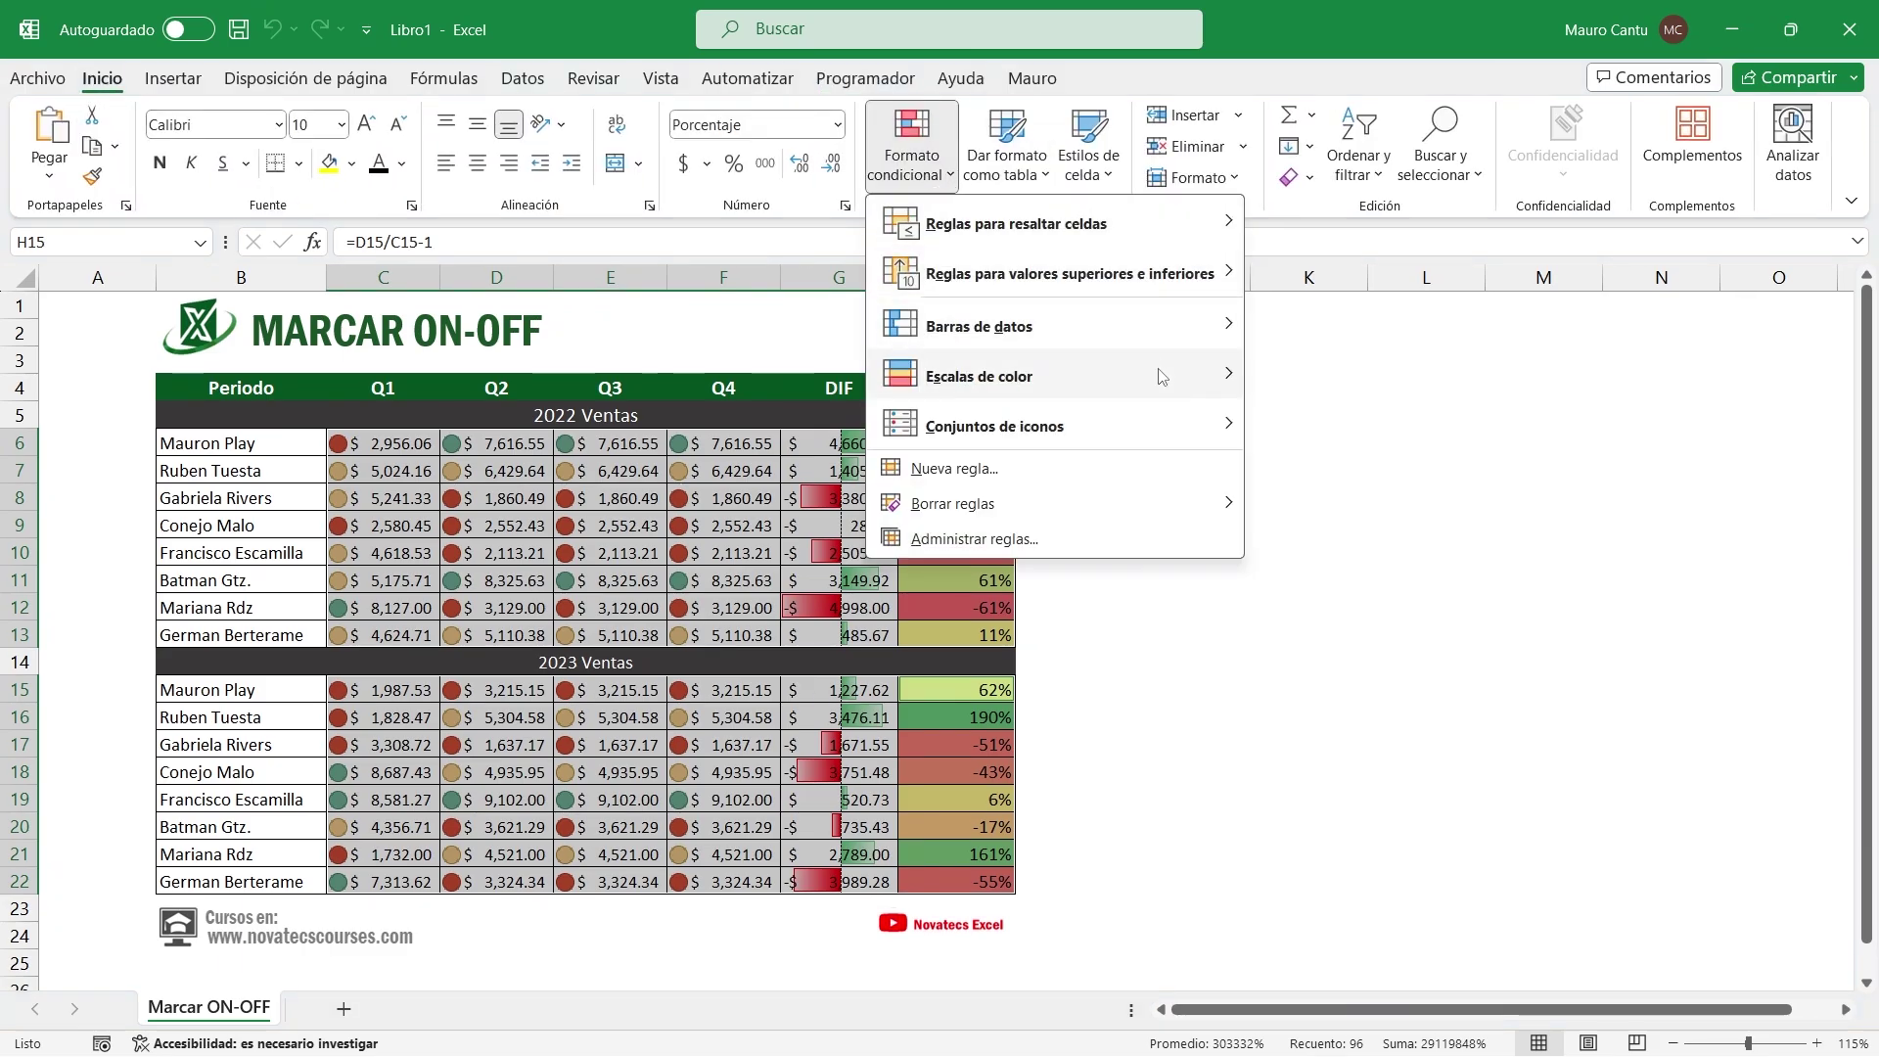
{"action": "left_click", "coordinate": [1070, 476]}
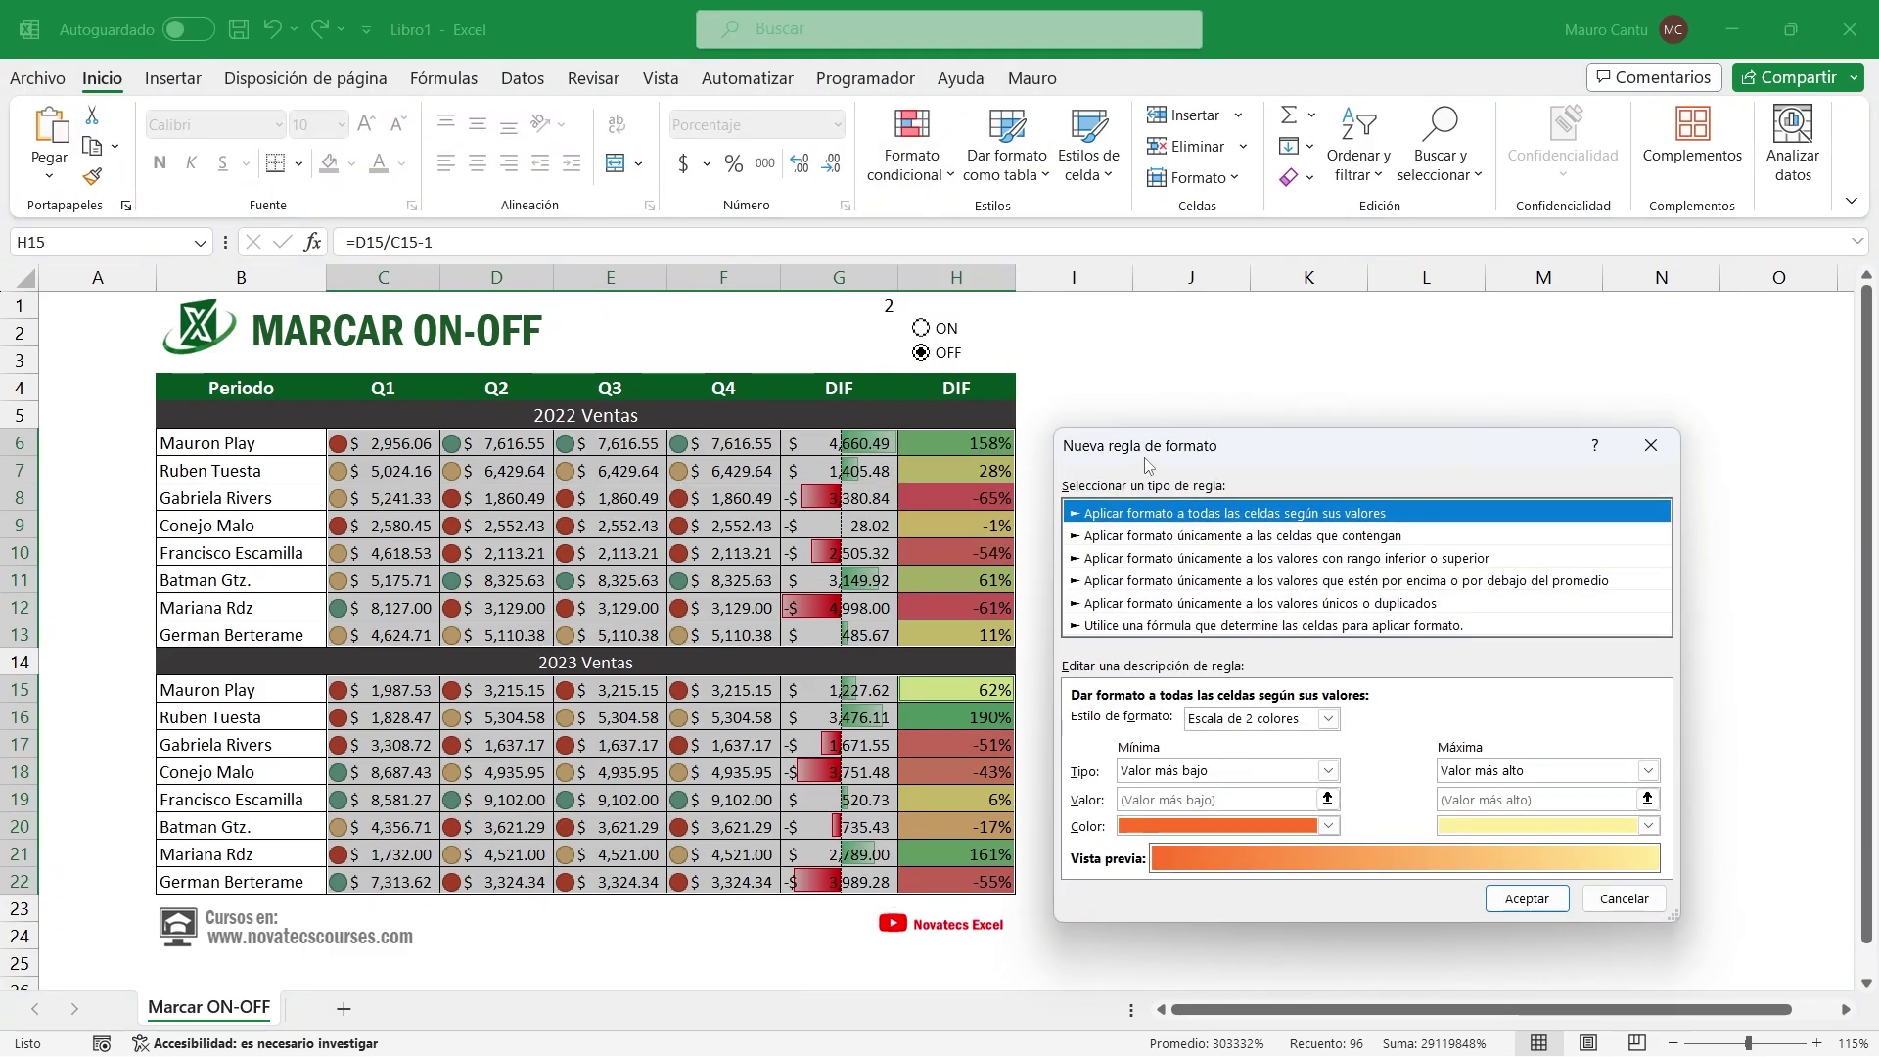
{"action": "left_click", "coordinate": [1168, 626]}
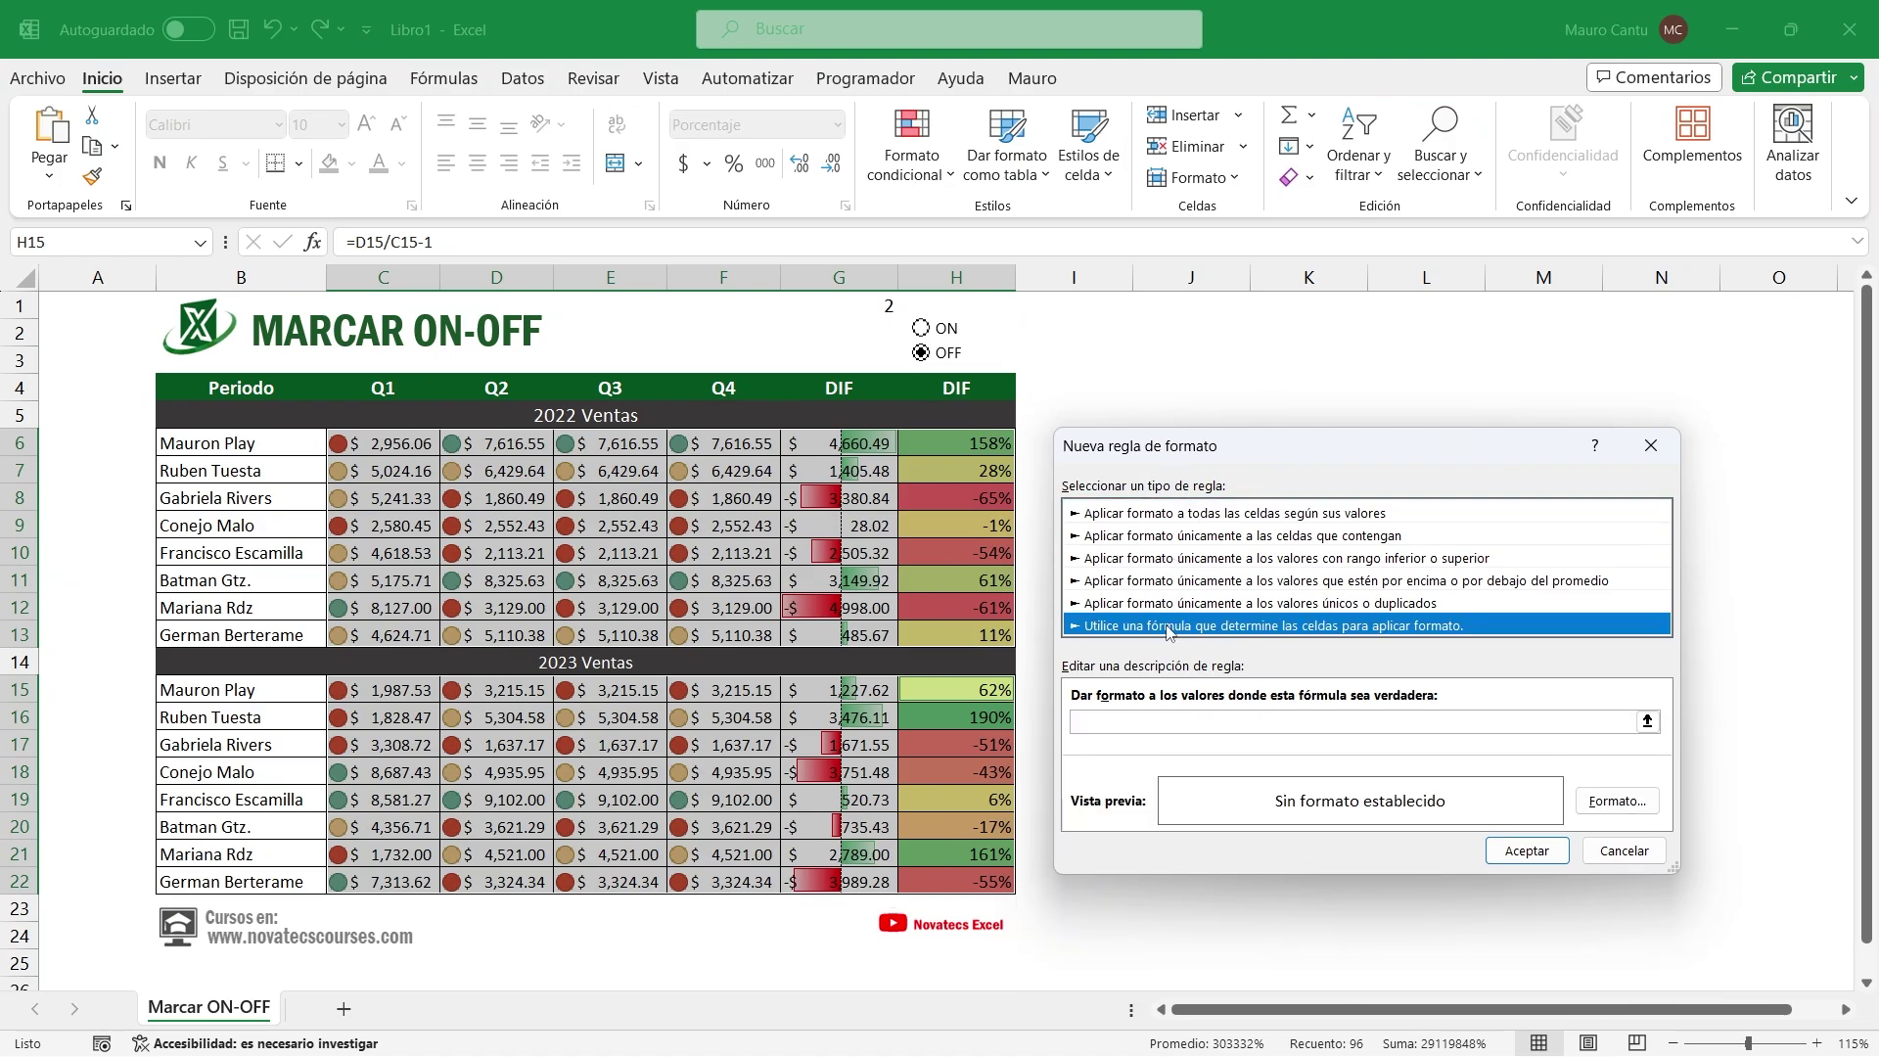
{"action": "left_click", "coordinate": [1141, 724]}
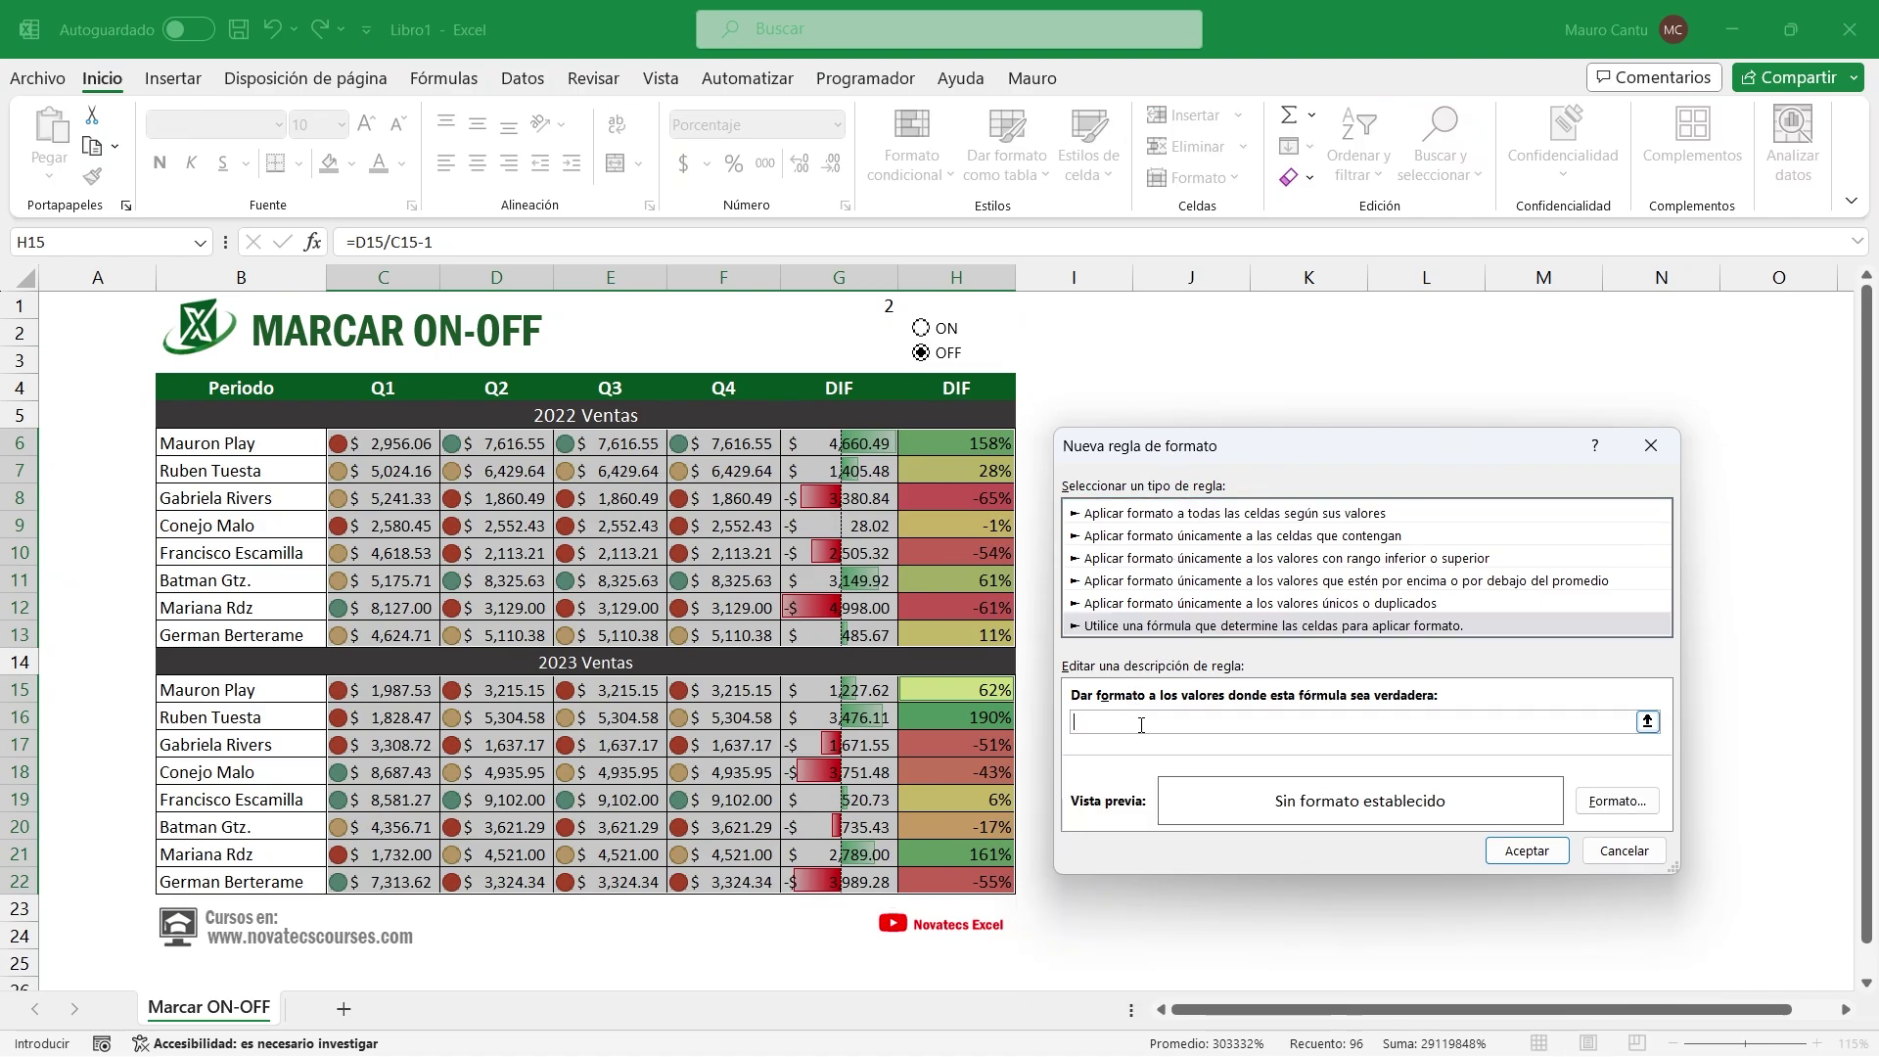
{"action": "type", "text": "="}
{"action": "left_click", "coordinate": [849, 308]}
{"action": "type", "text": "=2"}
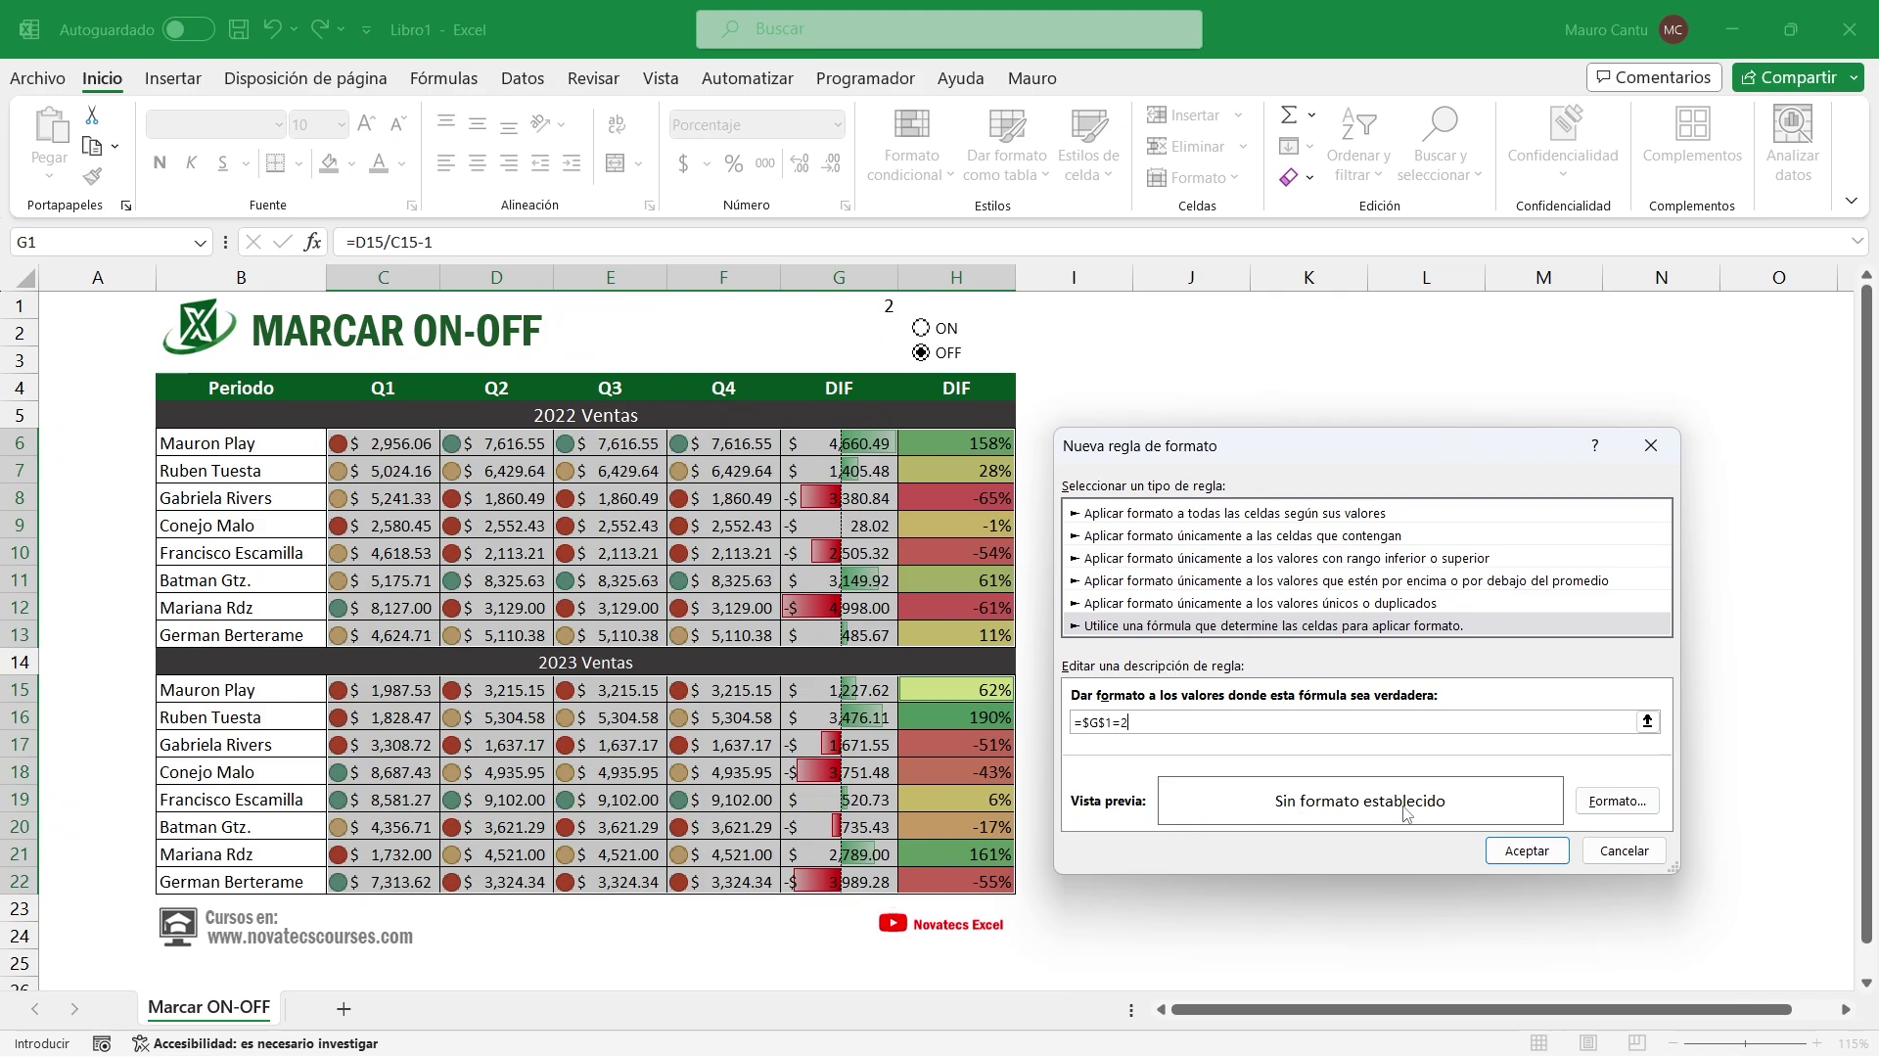
{"action": "left_click", "coordinate": [1527, 850]}
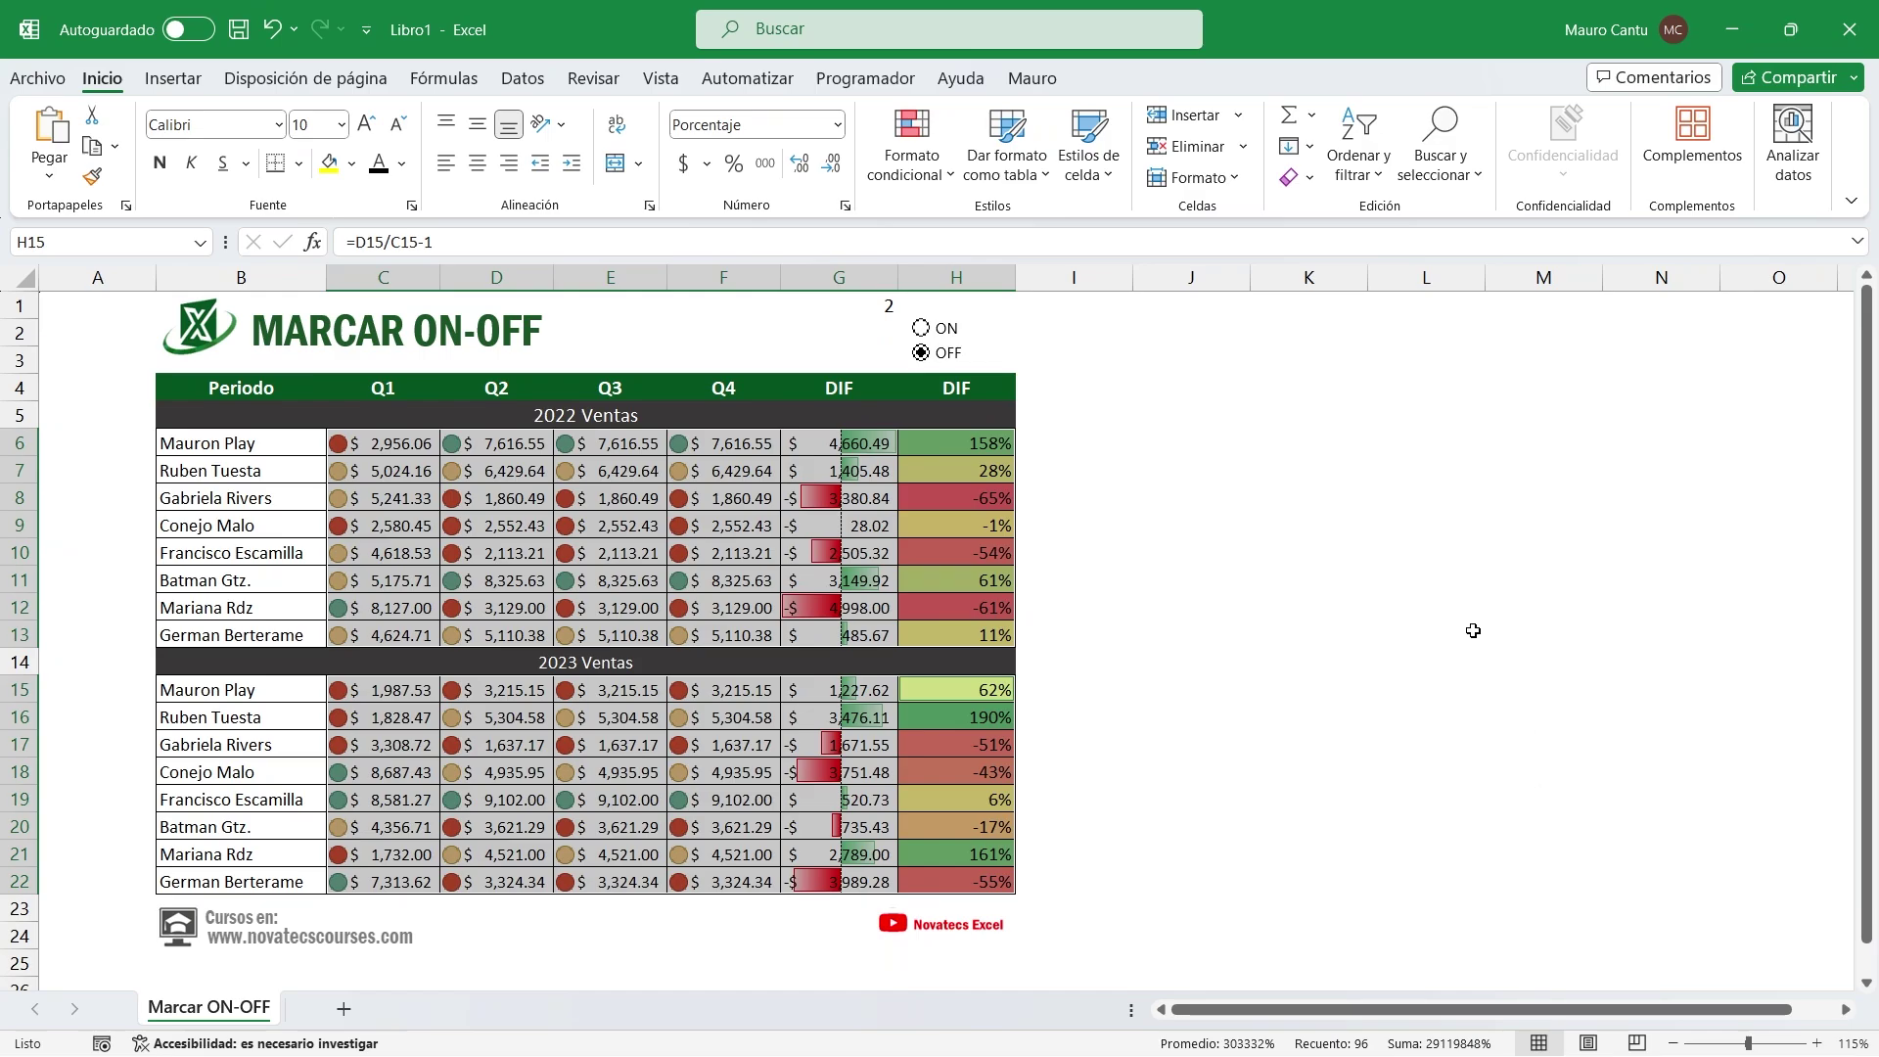
Open the conditional formatting rules manager with the rules shown for the current selection
{"action": "left_click", "coordinate": [940, 176]}
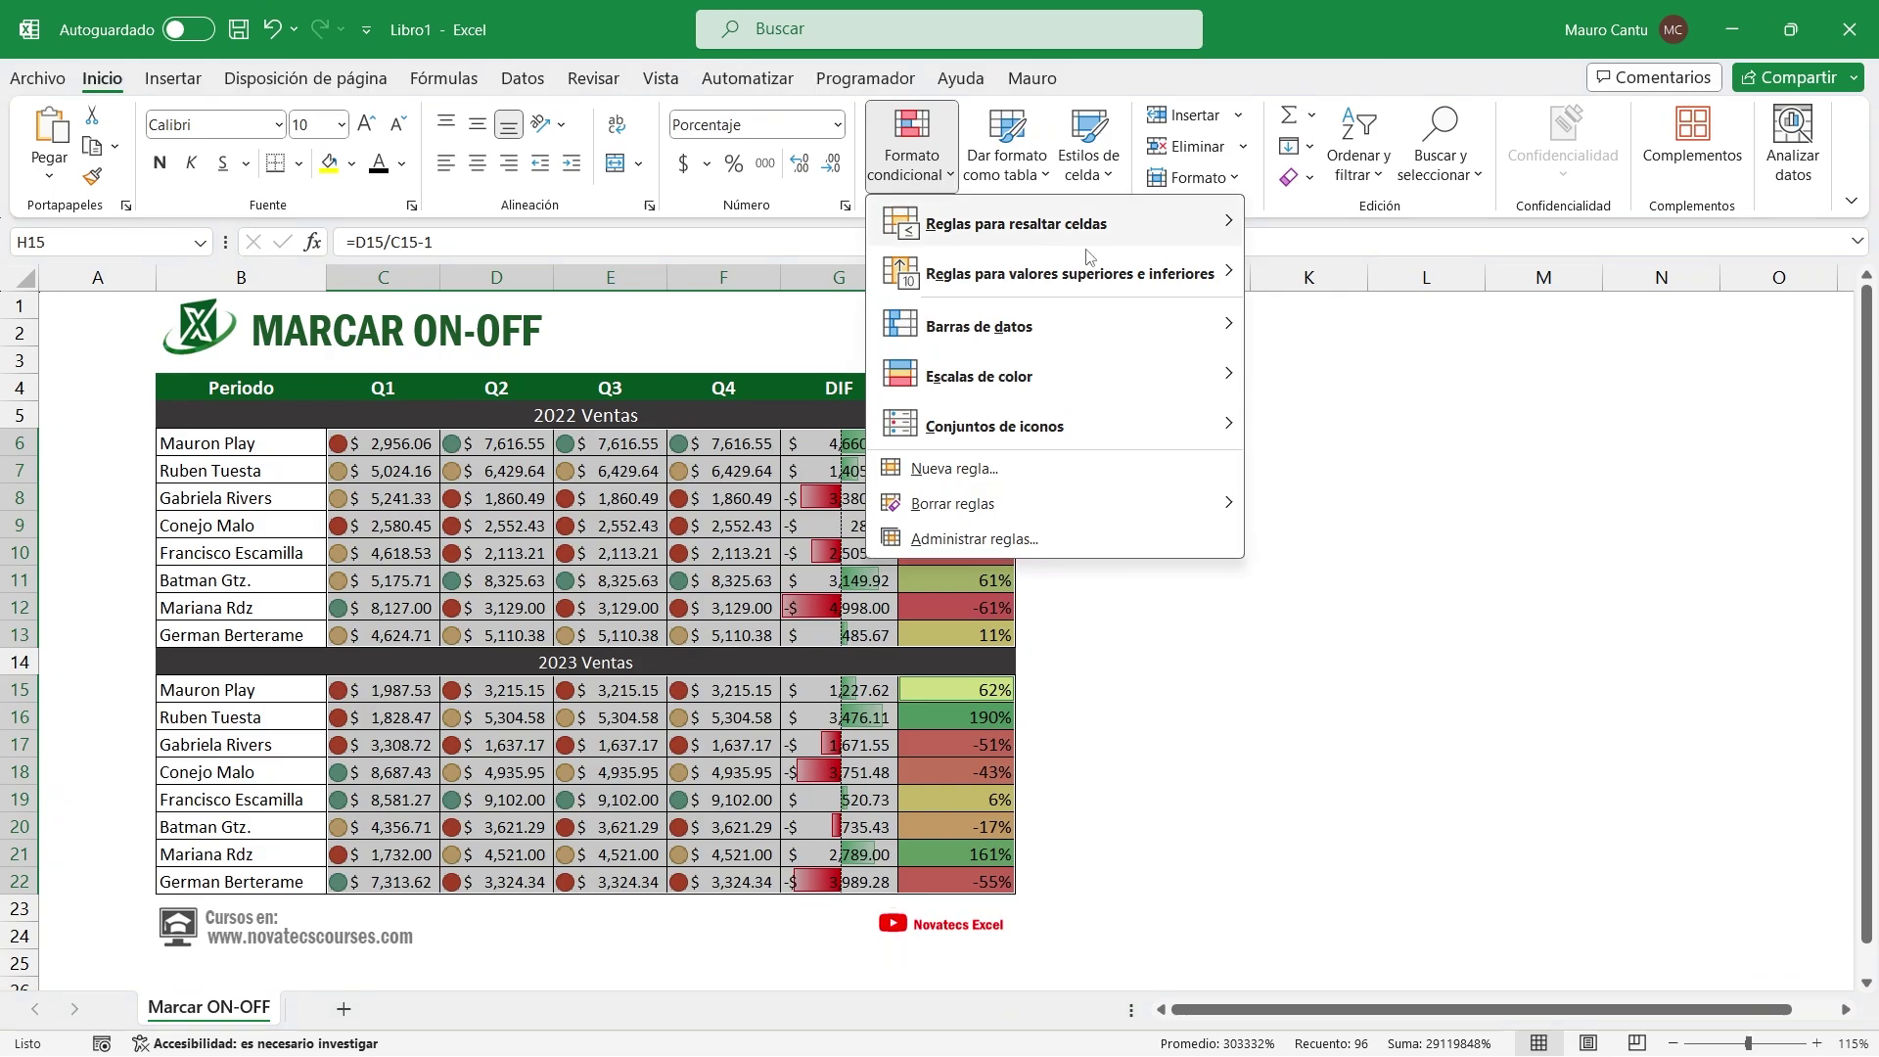
{"action": "left_click", "coordinate": [1098, 540]}
{"action": "left_click_drag", "start_coordinate": [1155, 494], "coordinate": [736, 473]}
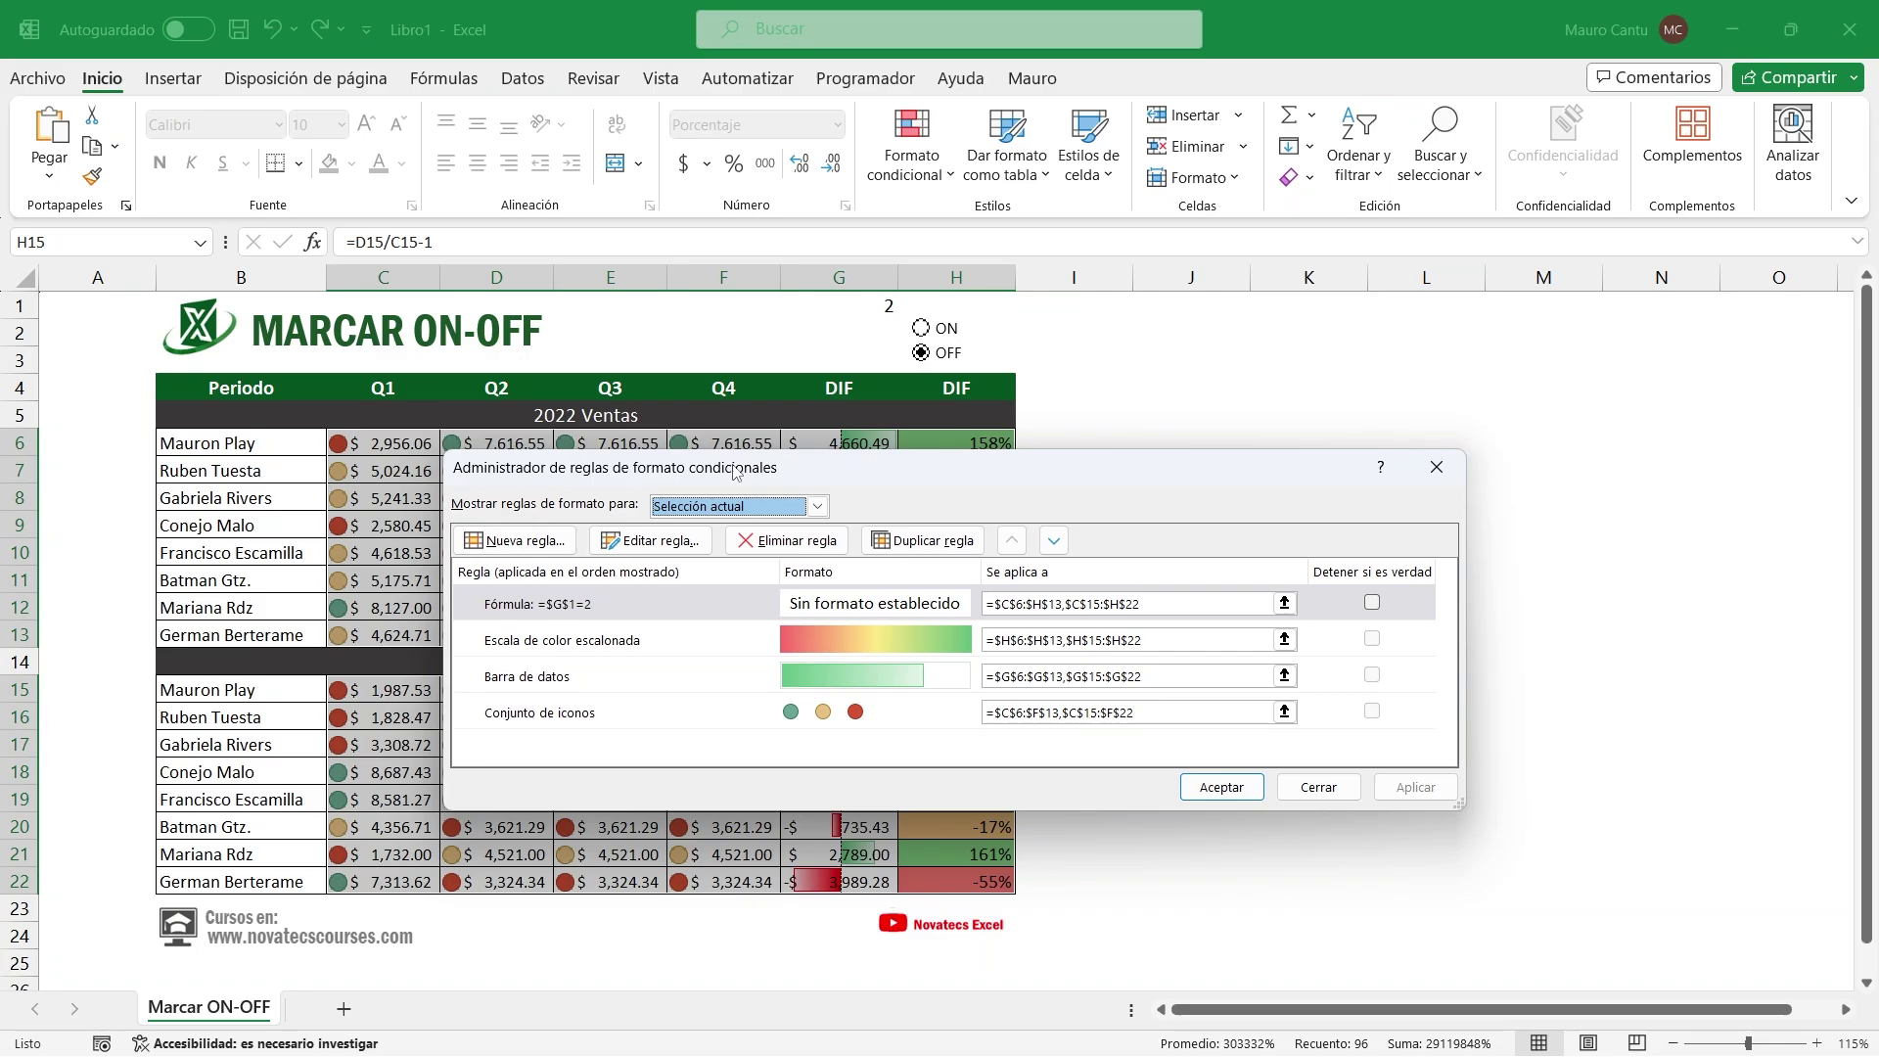
{"action": "left_click", "coordinate": [817, 506]}
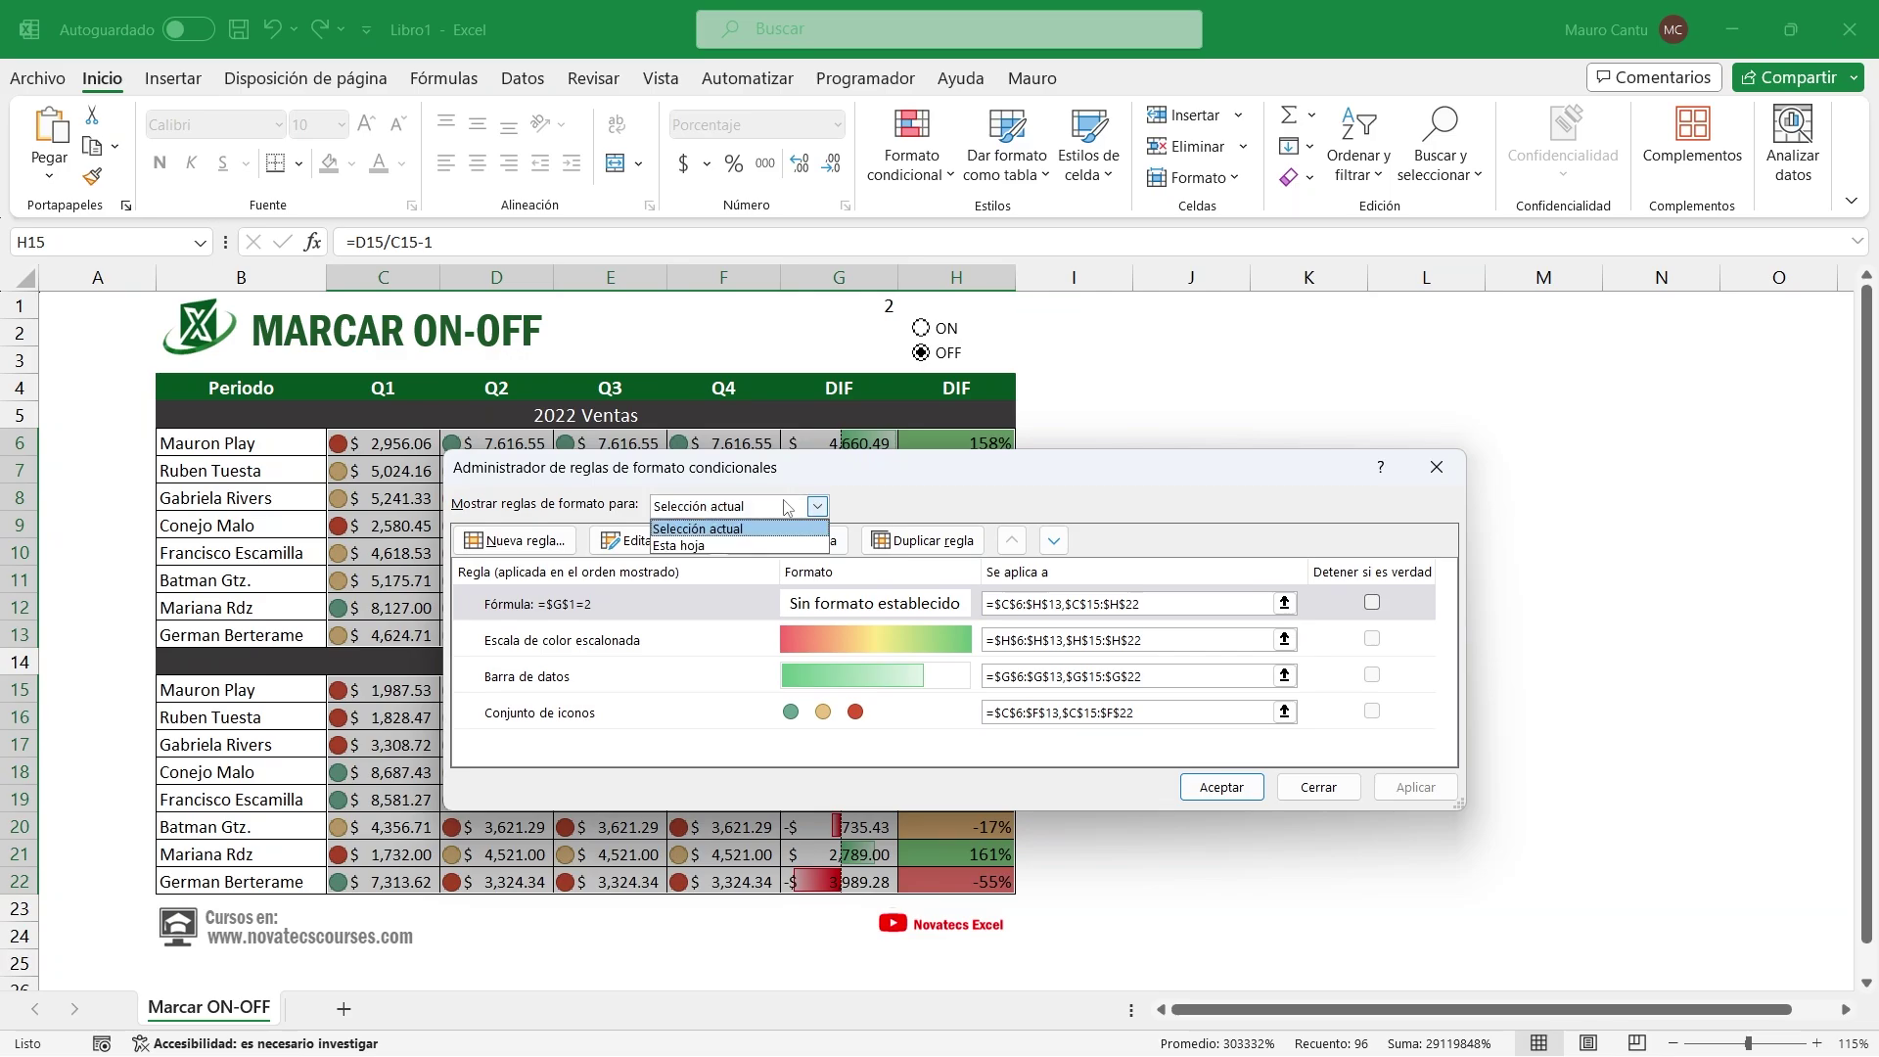
{"action": "left_click", "coordinate": [773, 528]}
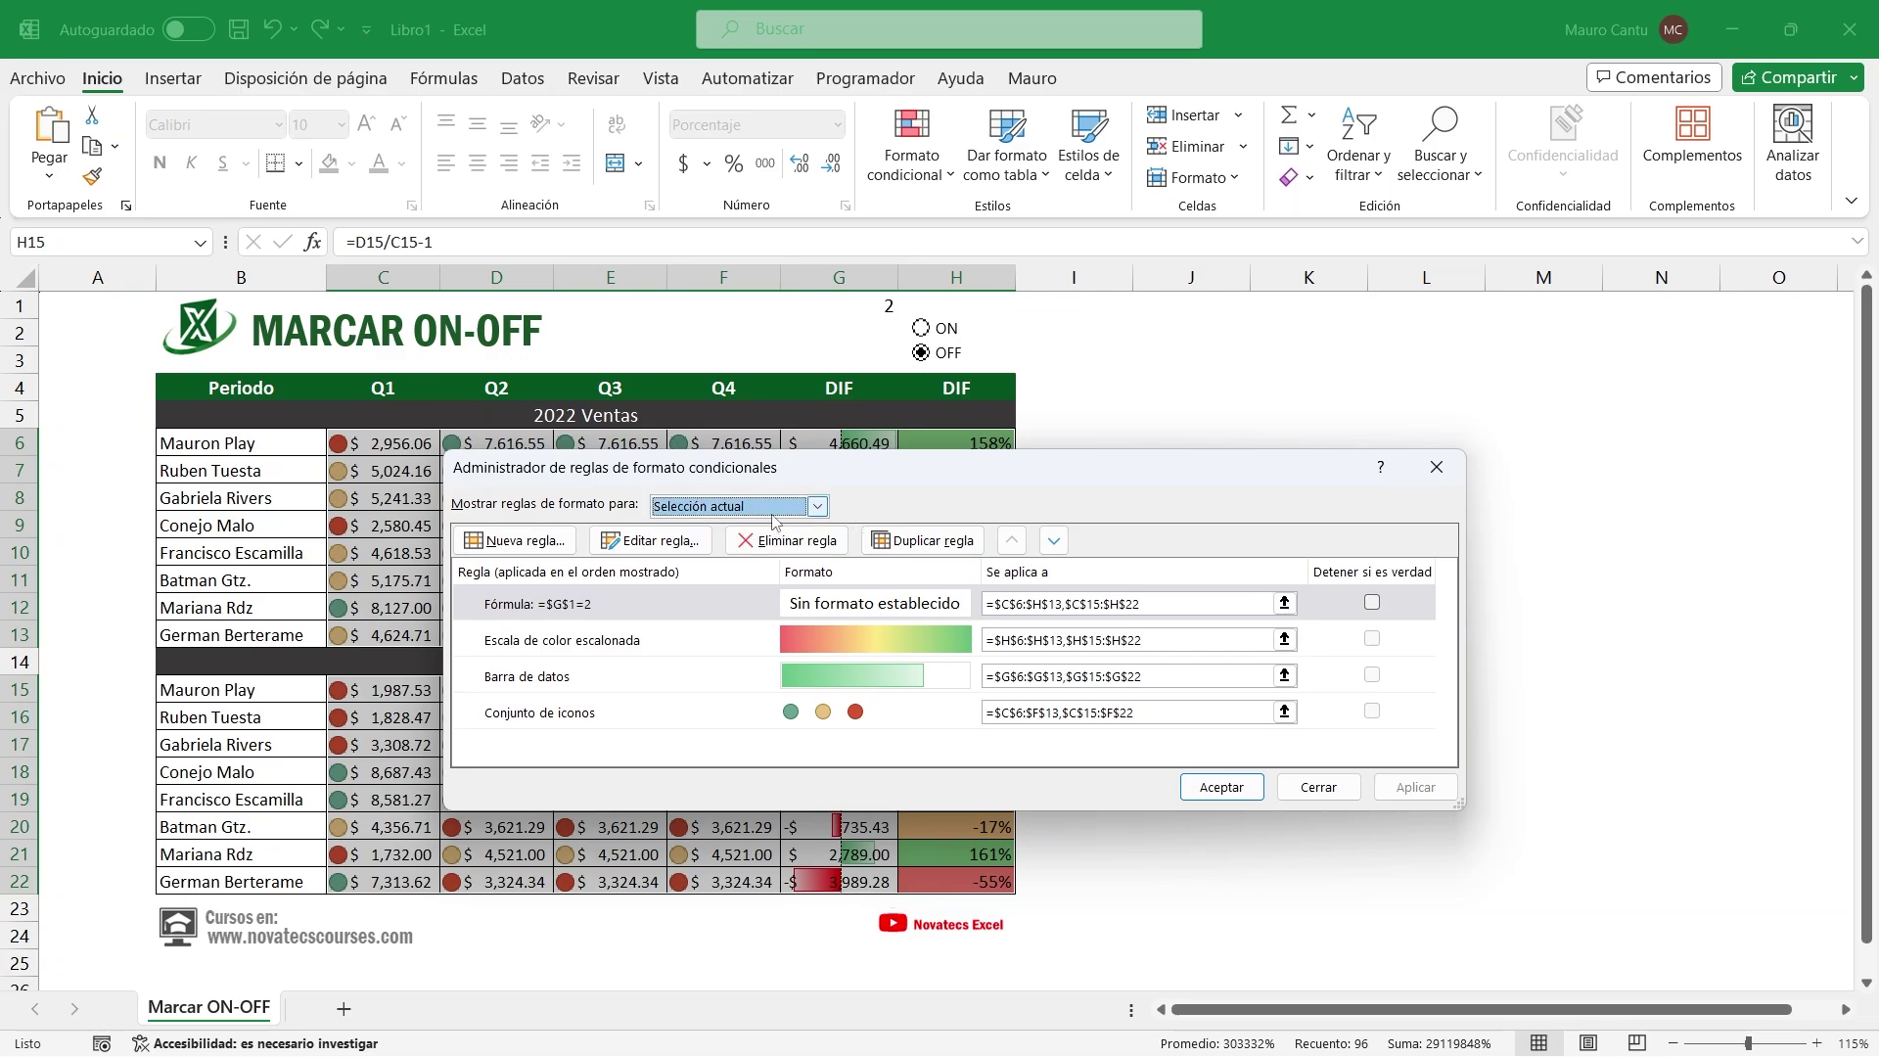
Examine the icon set, data bar and color scale rules and their order relative to the =$G$1=2 rule
{"action": "left_click", "coordinate": [612, 713]}
{"action": "left_click", "coordinate": [617, 677]}
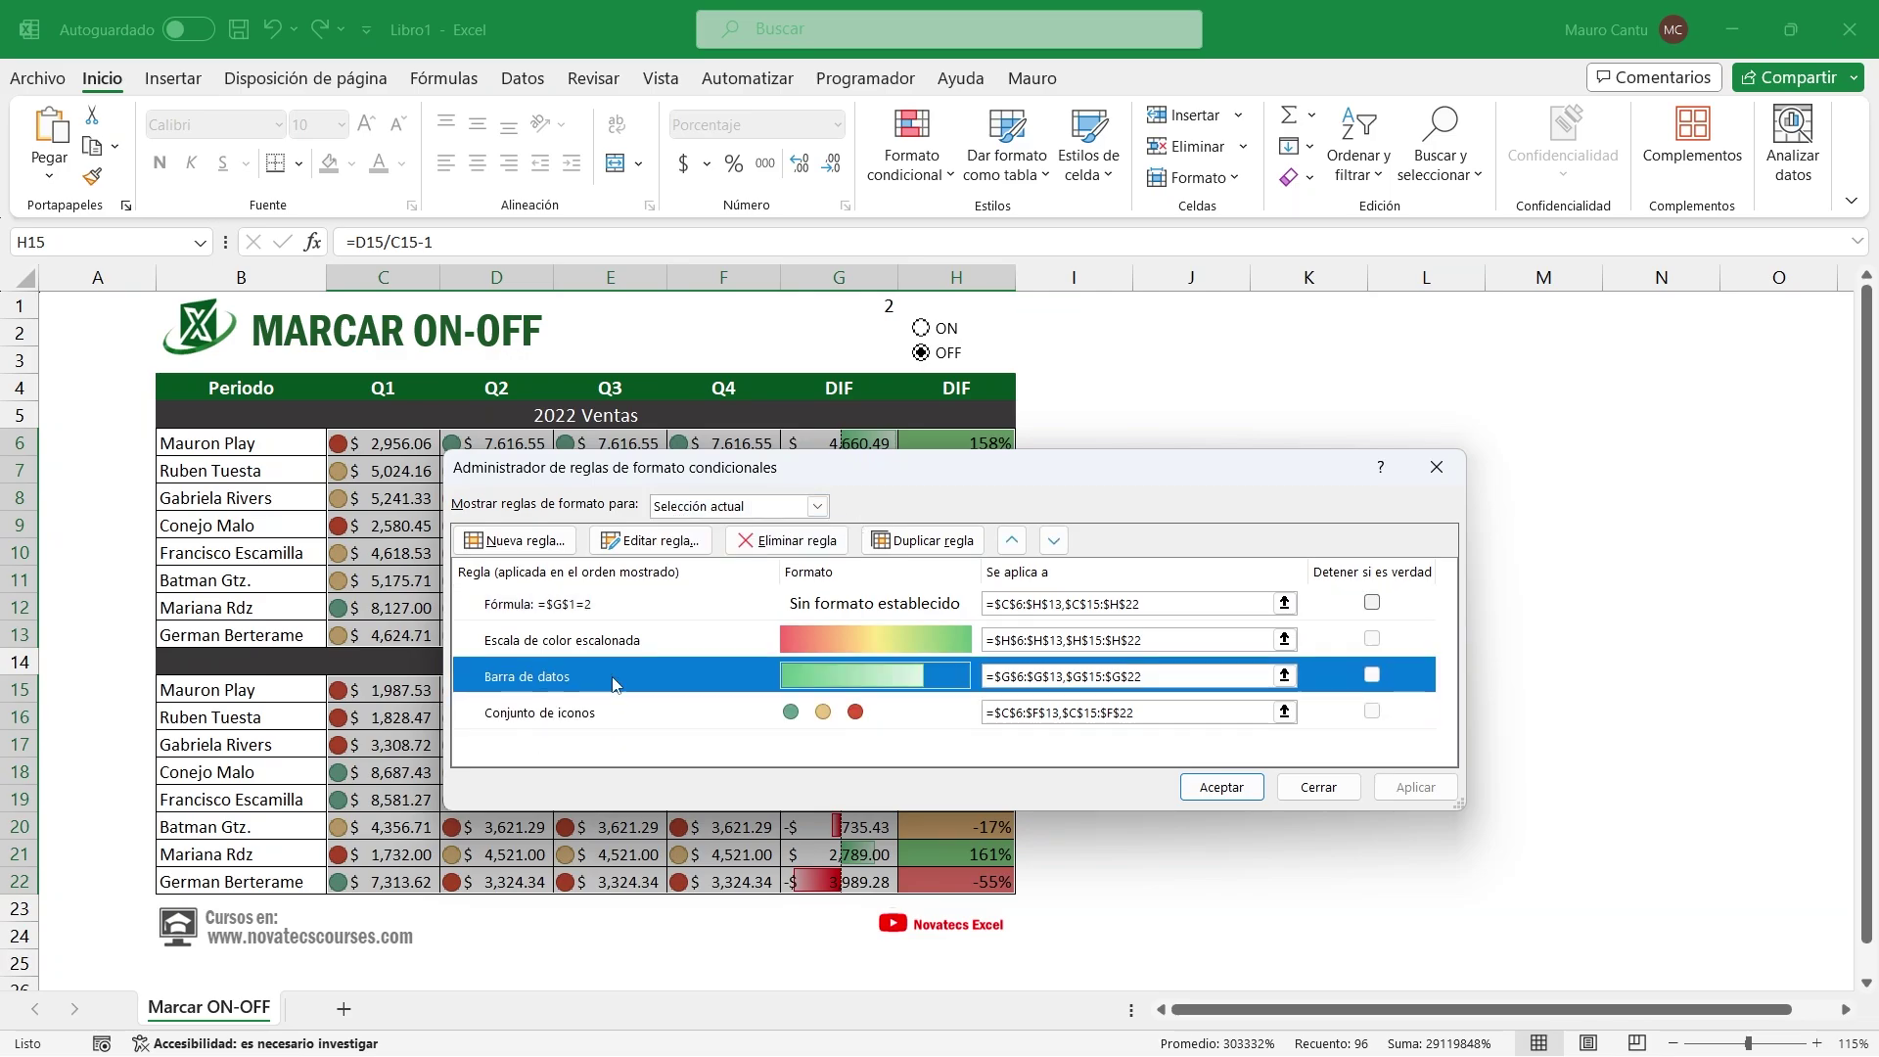
{"action": "left_click", "coordinate": [626, 641]}
{"action": "left_click", "coordinate": [638, 713]}
{"action": "left_click", "coordinate": [638, 641]}
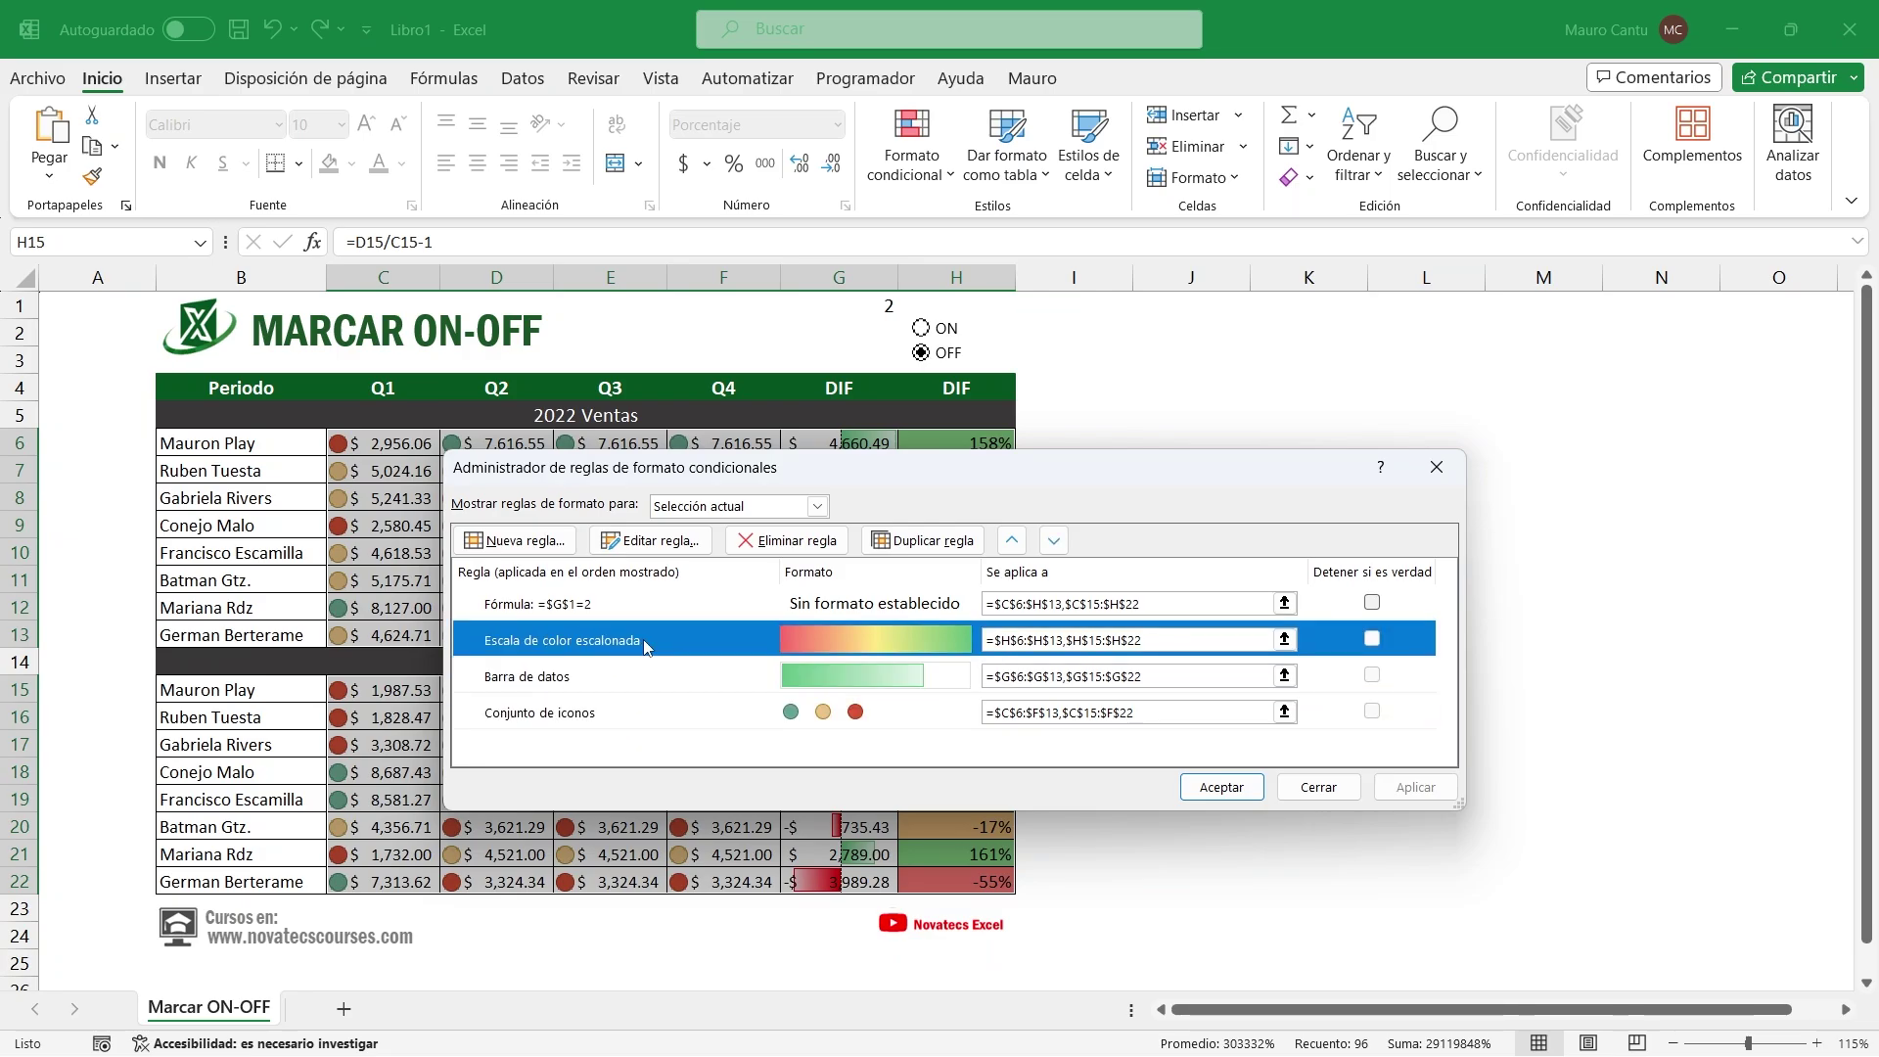
{"action": "left_click", "coordinate": [672, 712]}
{"action": "left_click", "coordinate": [656, 673]}
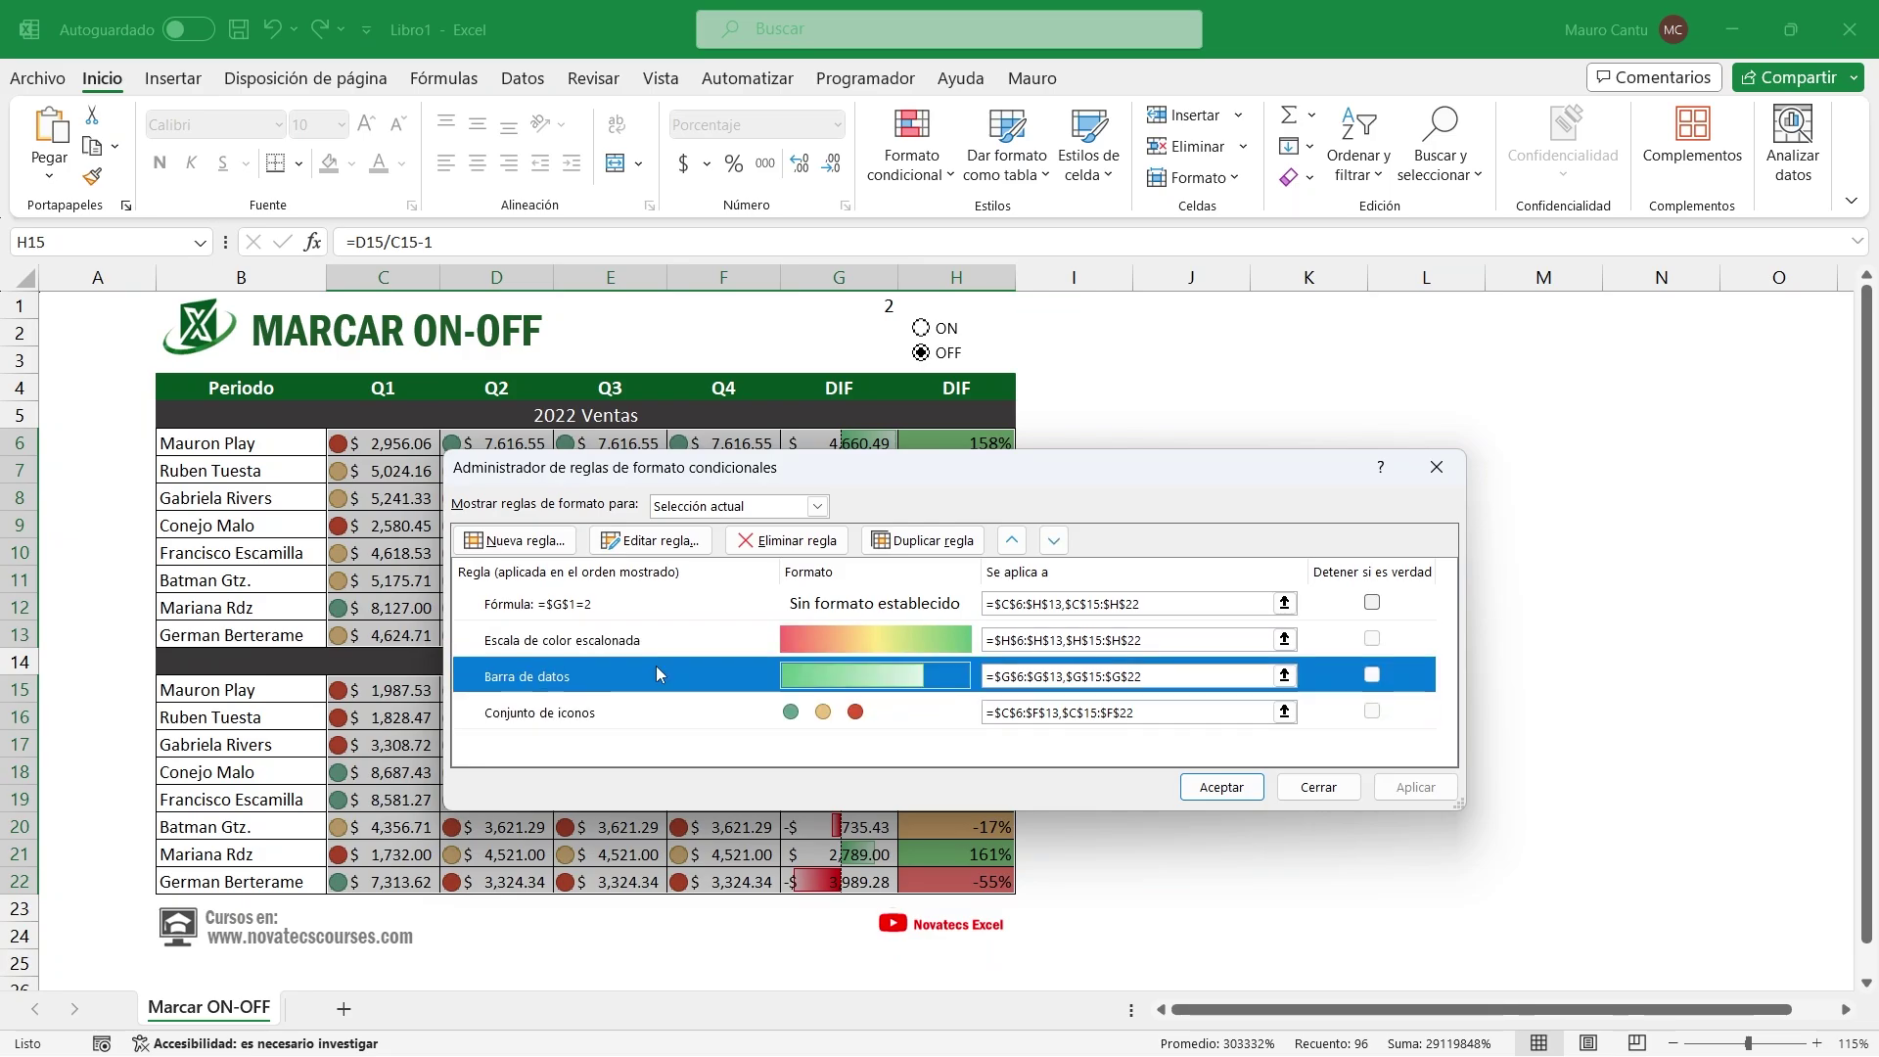
{"action": "left_click", "coordinate": [671, 641]}
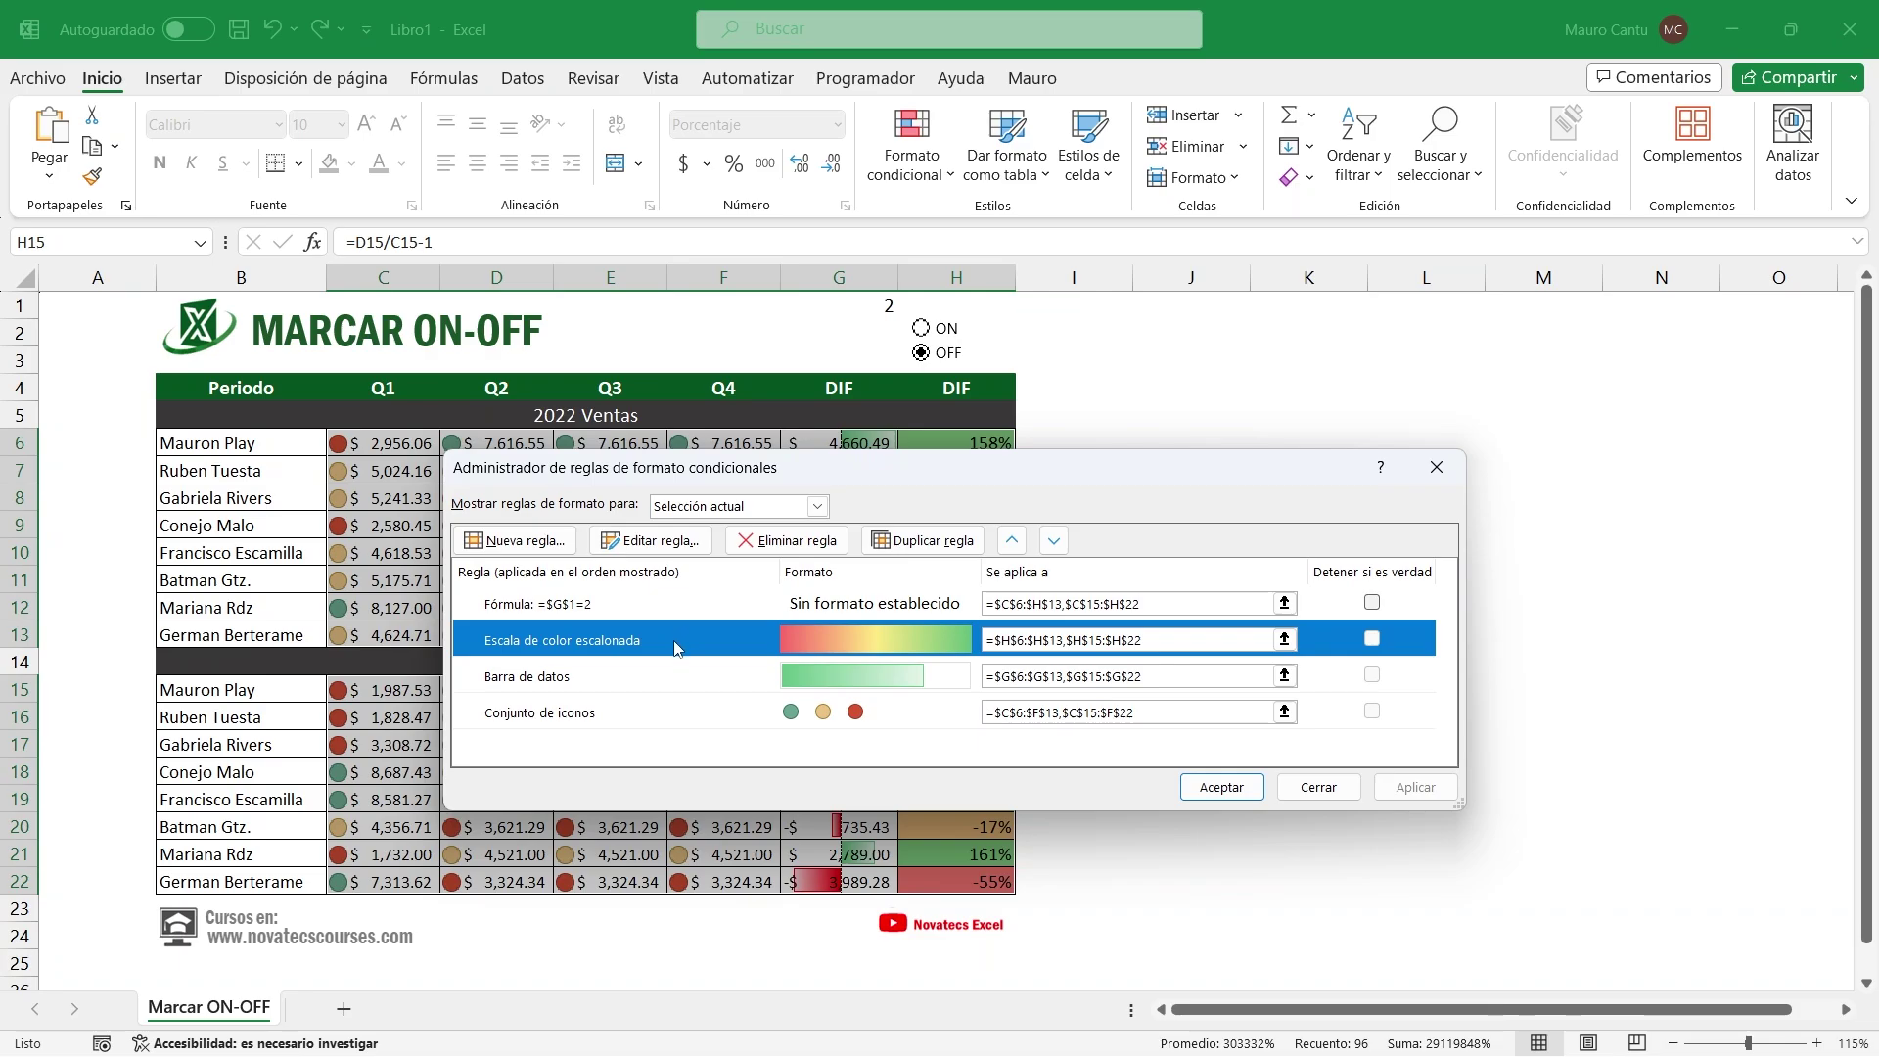
{"action": "left_click", "coordinate": [615, 612]}
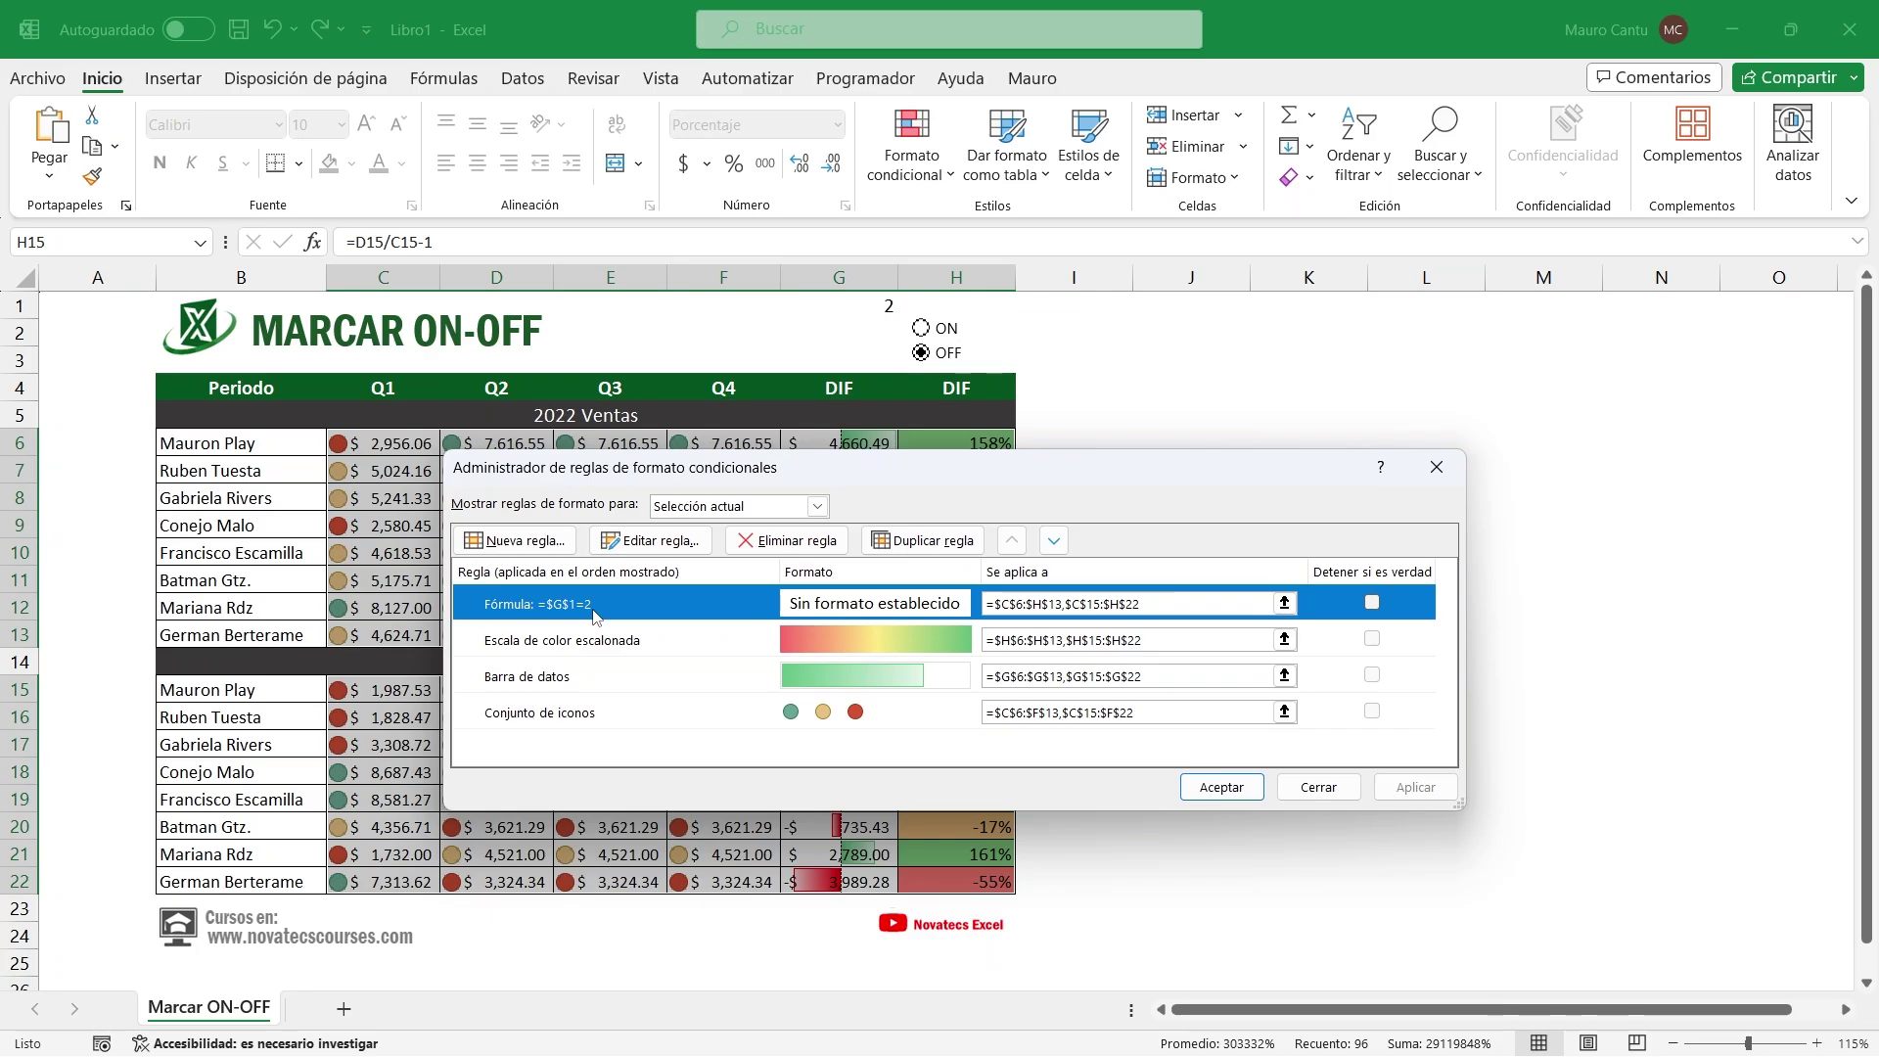
{"action": "key", "text": "Down"}
{"action": "key", "text": "Down"}
{"action": "key", "text": "Down"}
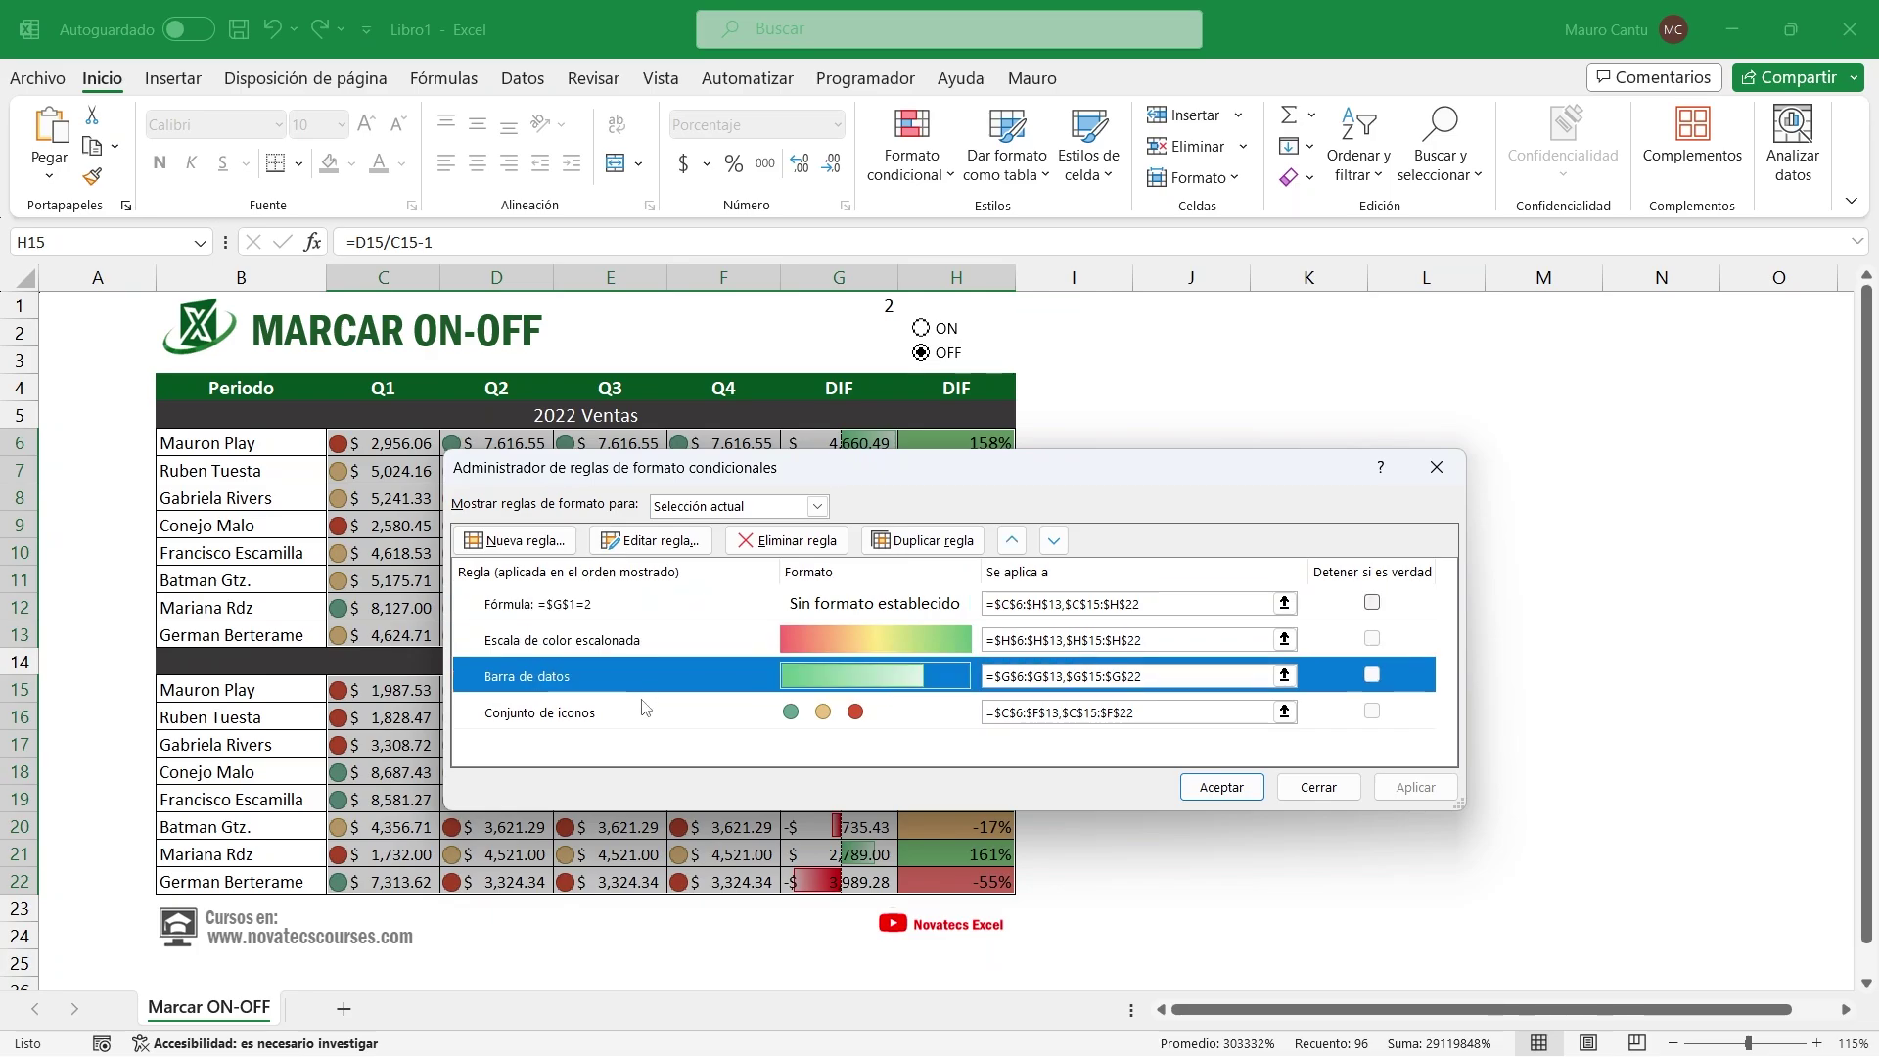
Try moving the color scale rule up one place in the rule order and return it to its original position
{"action": "left_click", "coordinate": [685, 641]}
{"action": "left_click", "coordinate": [1012, 540]}
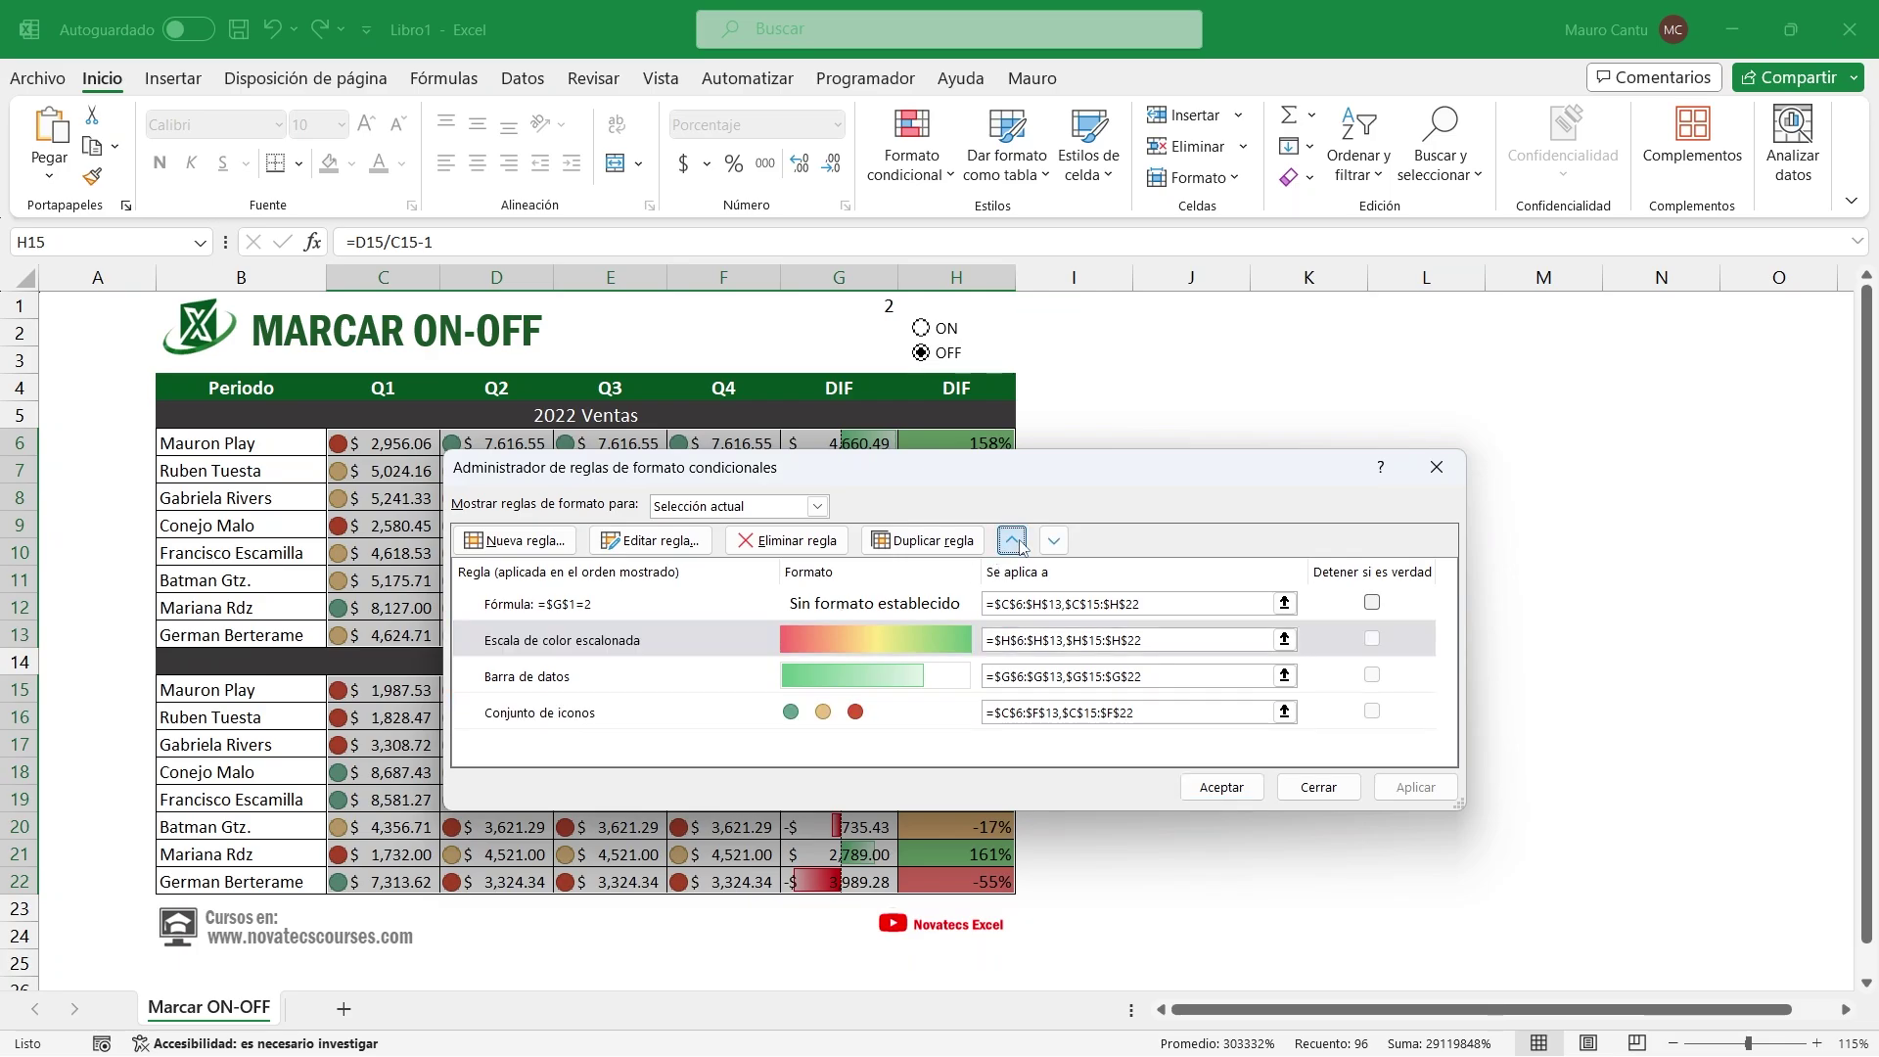
{"action": "left_click", "coordinate": [1054, 542]}
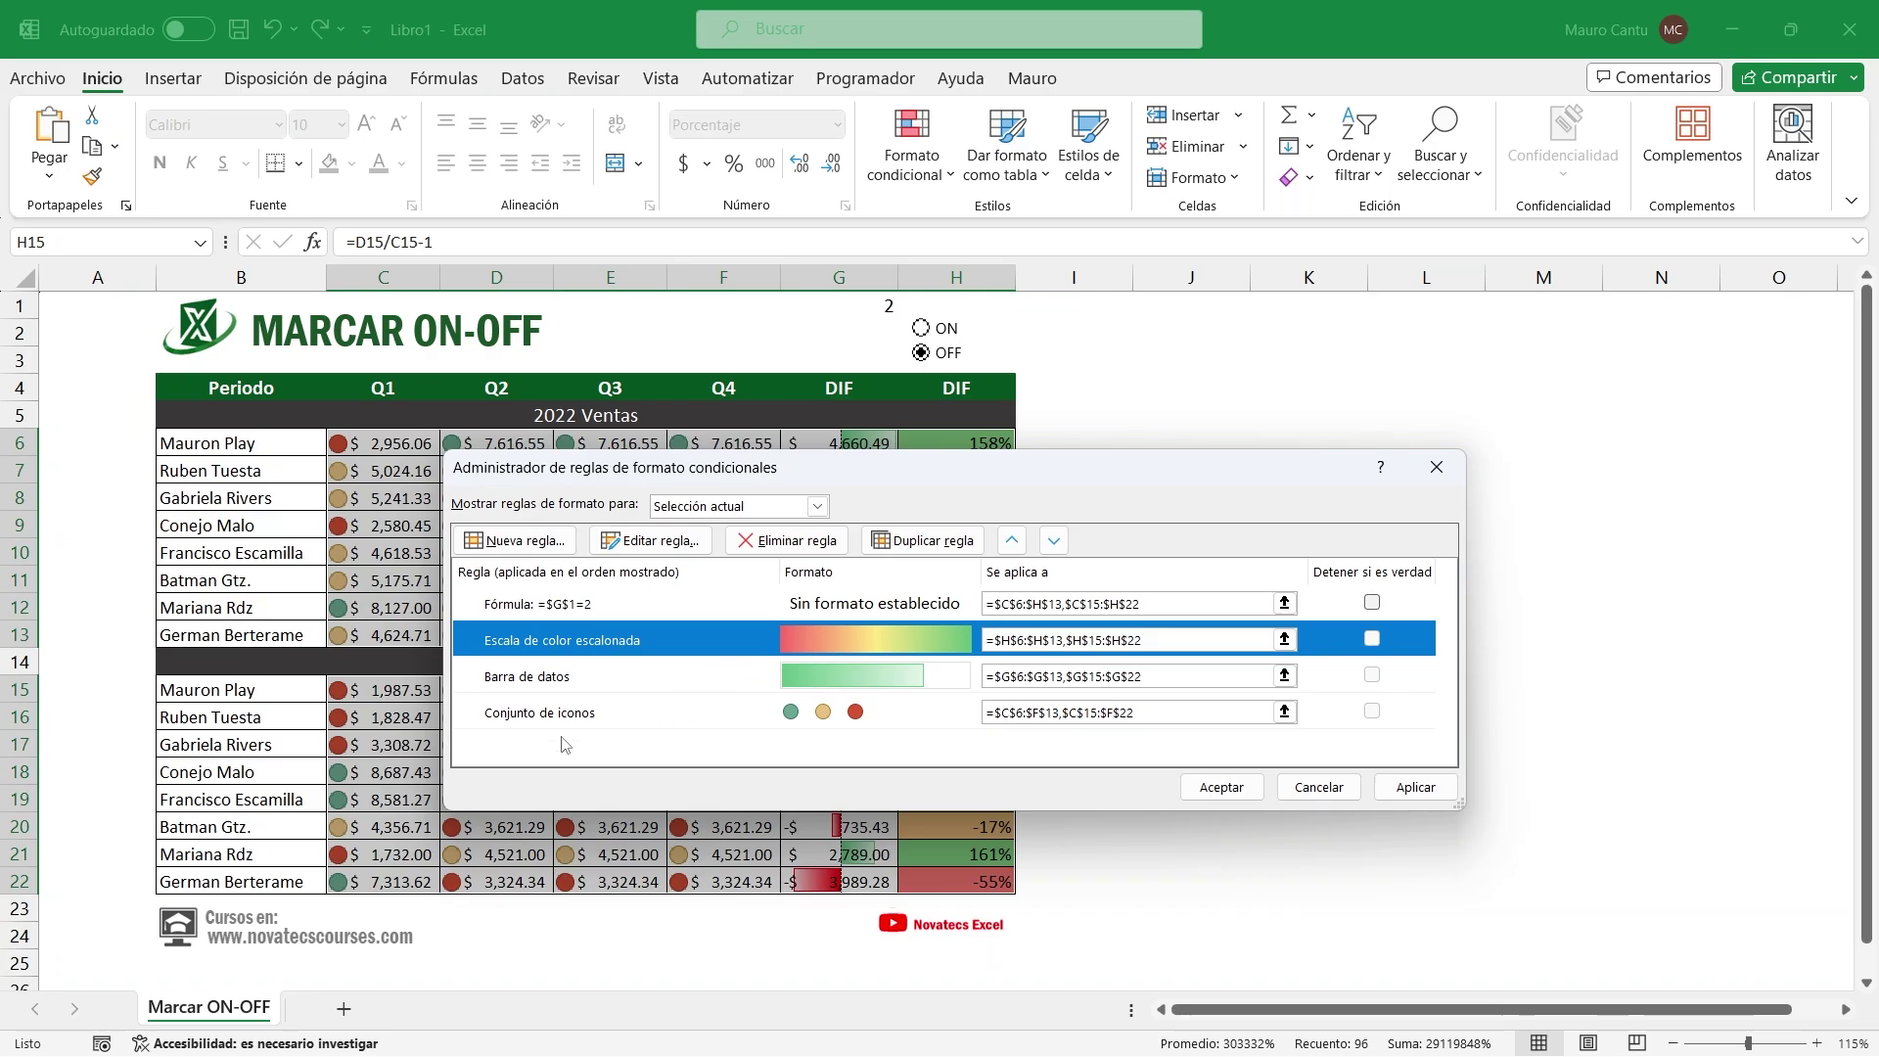
Turn on Stop If True for the =$G$1=2 rule at the head of the rule list
{"action": "left_click", "coordinate": [626, 604]}
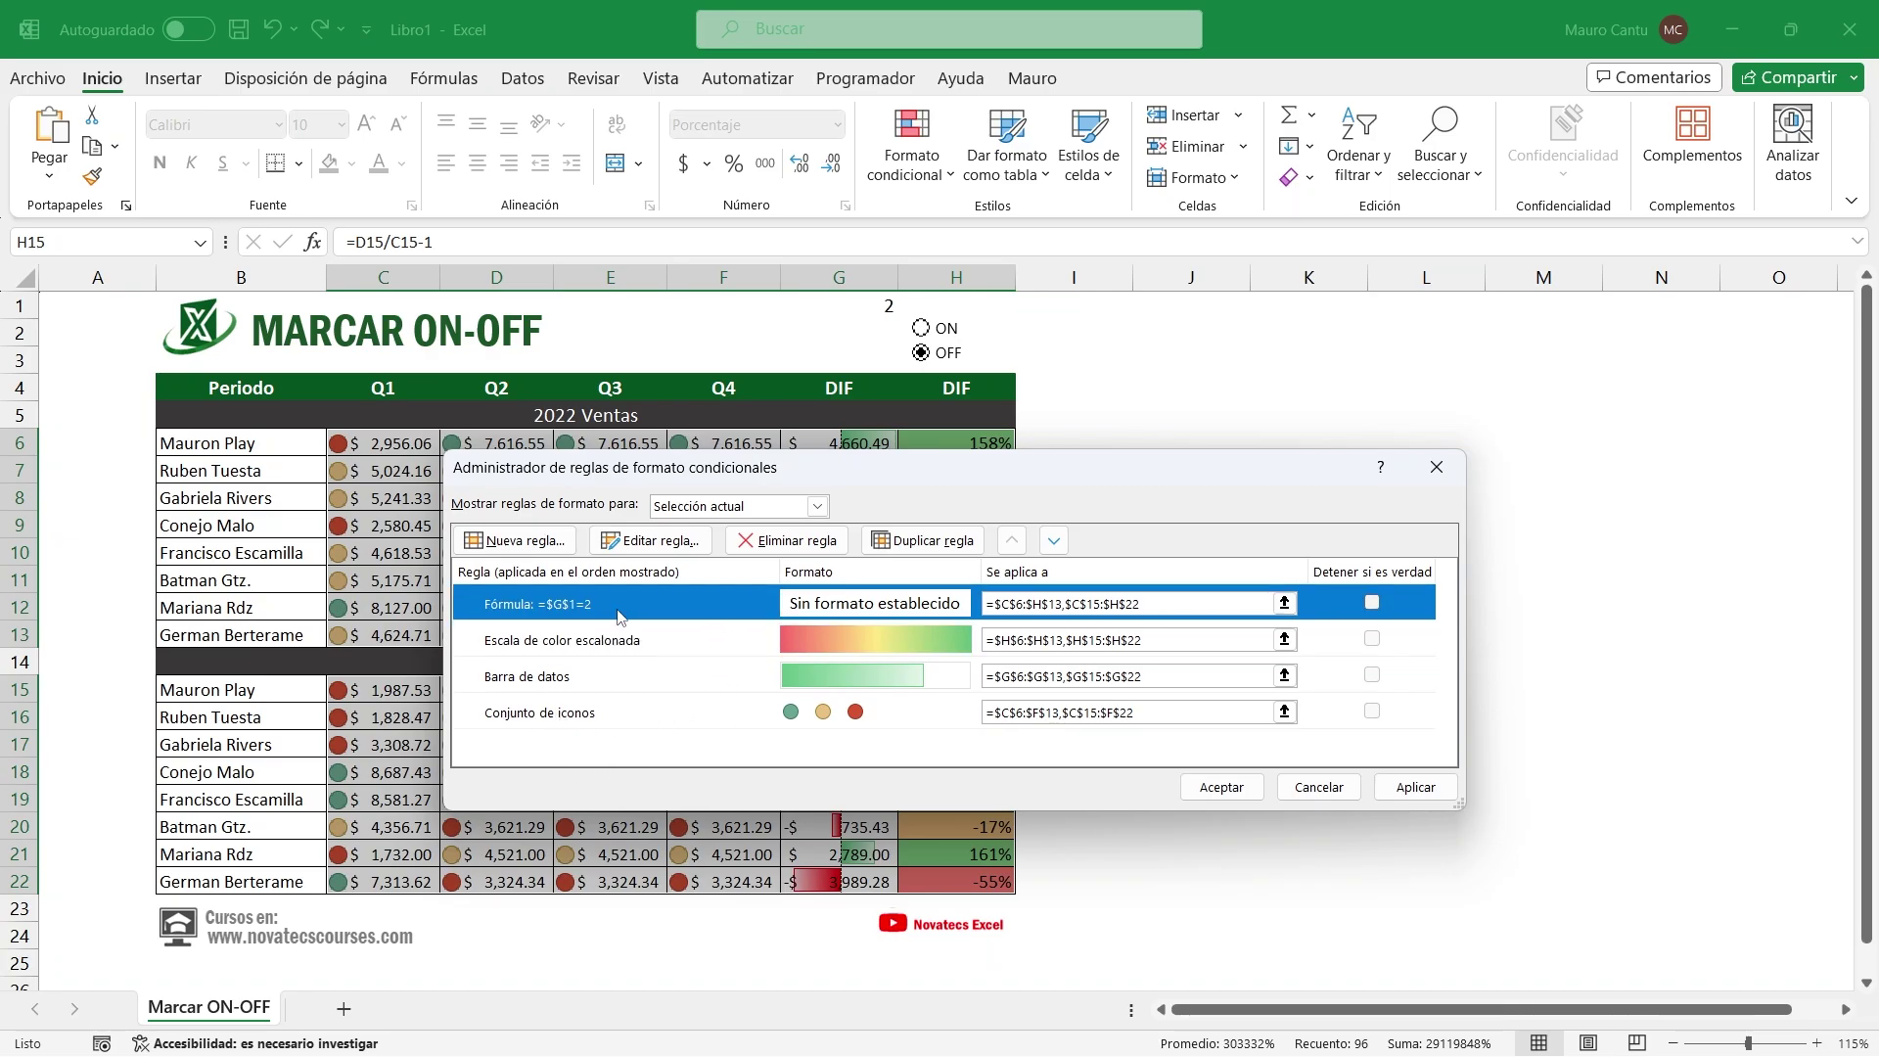
{"action": "left_click", "coordinate": [672, 646]}
{"action": "left_click", "coordinate": [714, 673]}
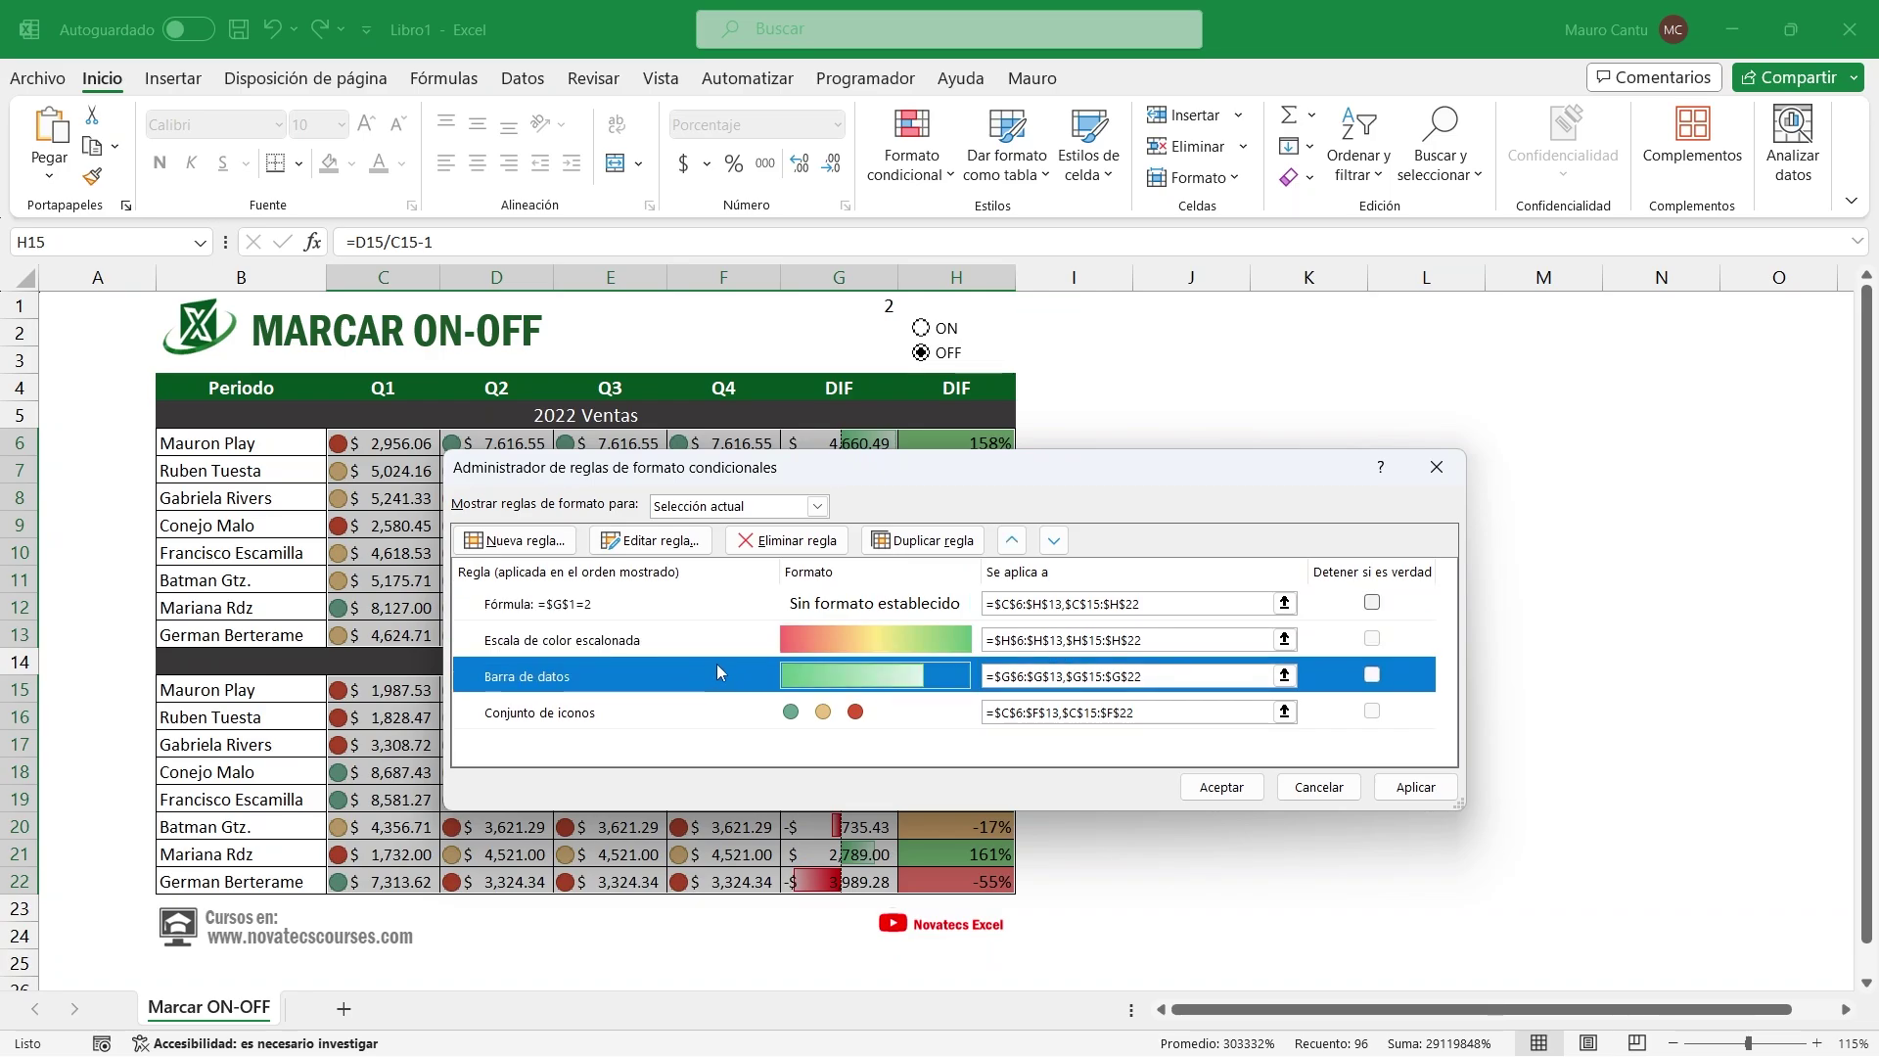
{"action": "left_click", "coordinate": [739, 712]}
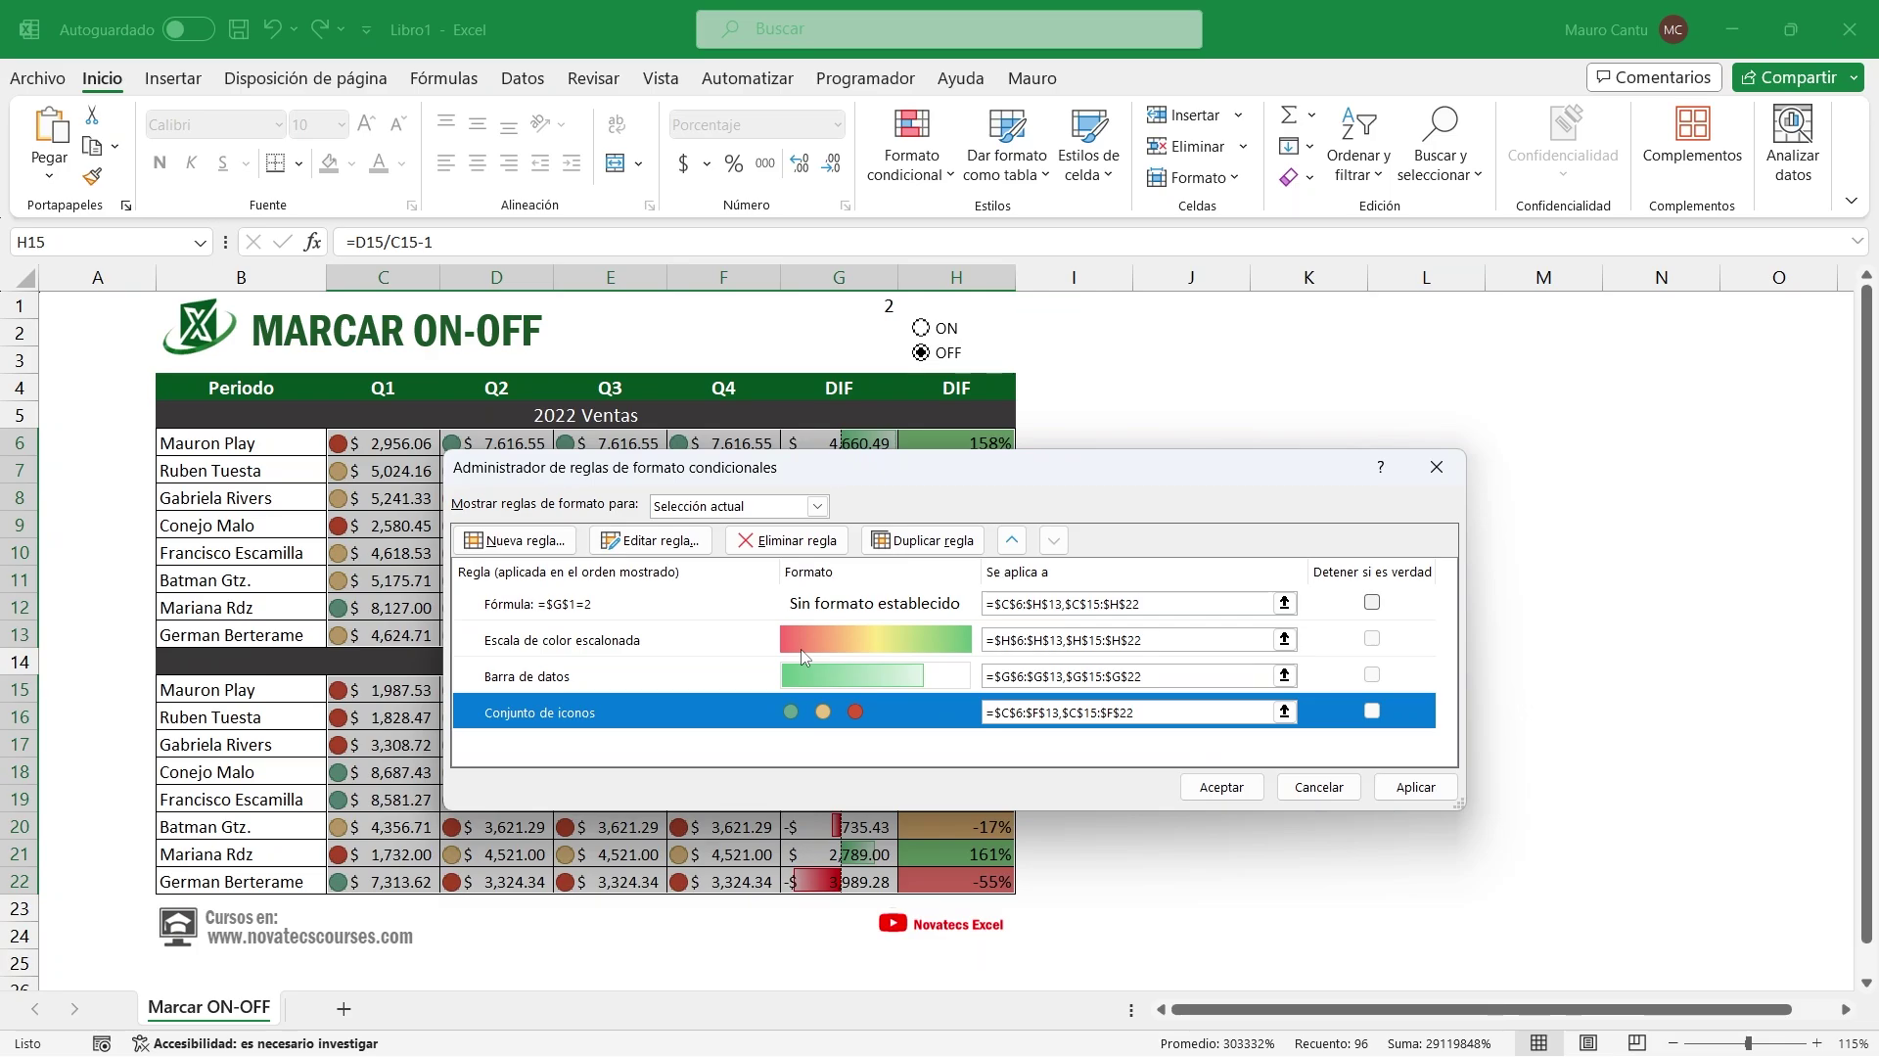
{"action": "left_click", "coordinate": [641, 609]}
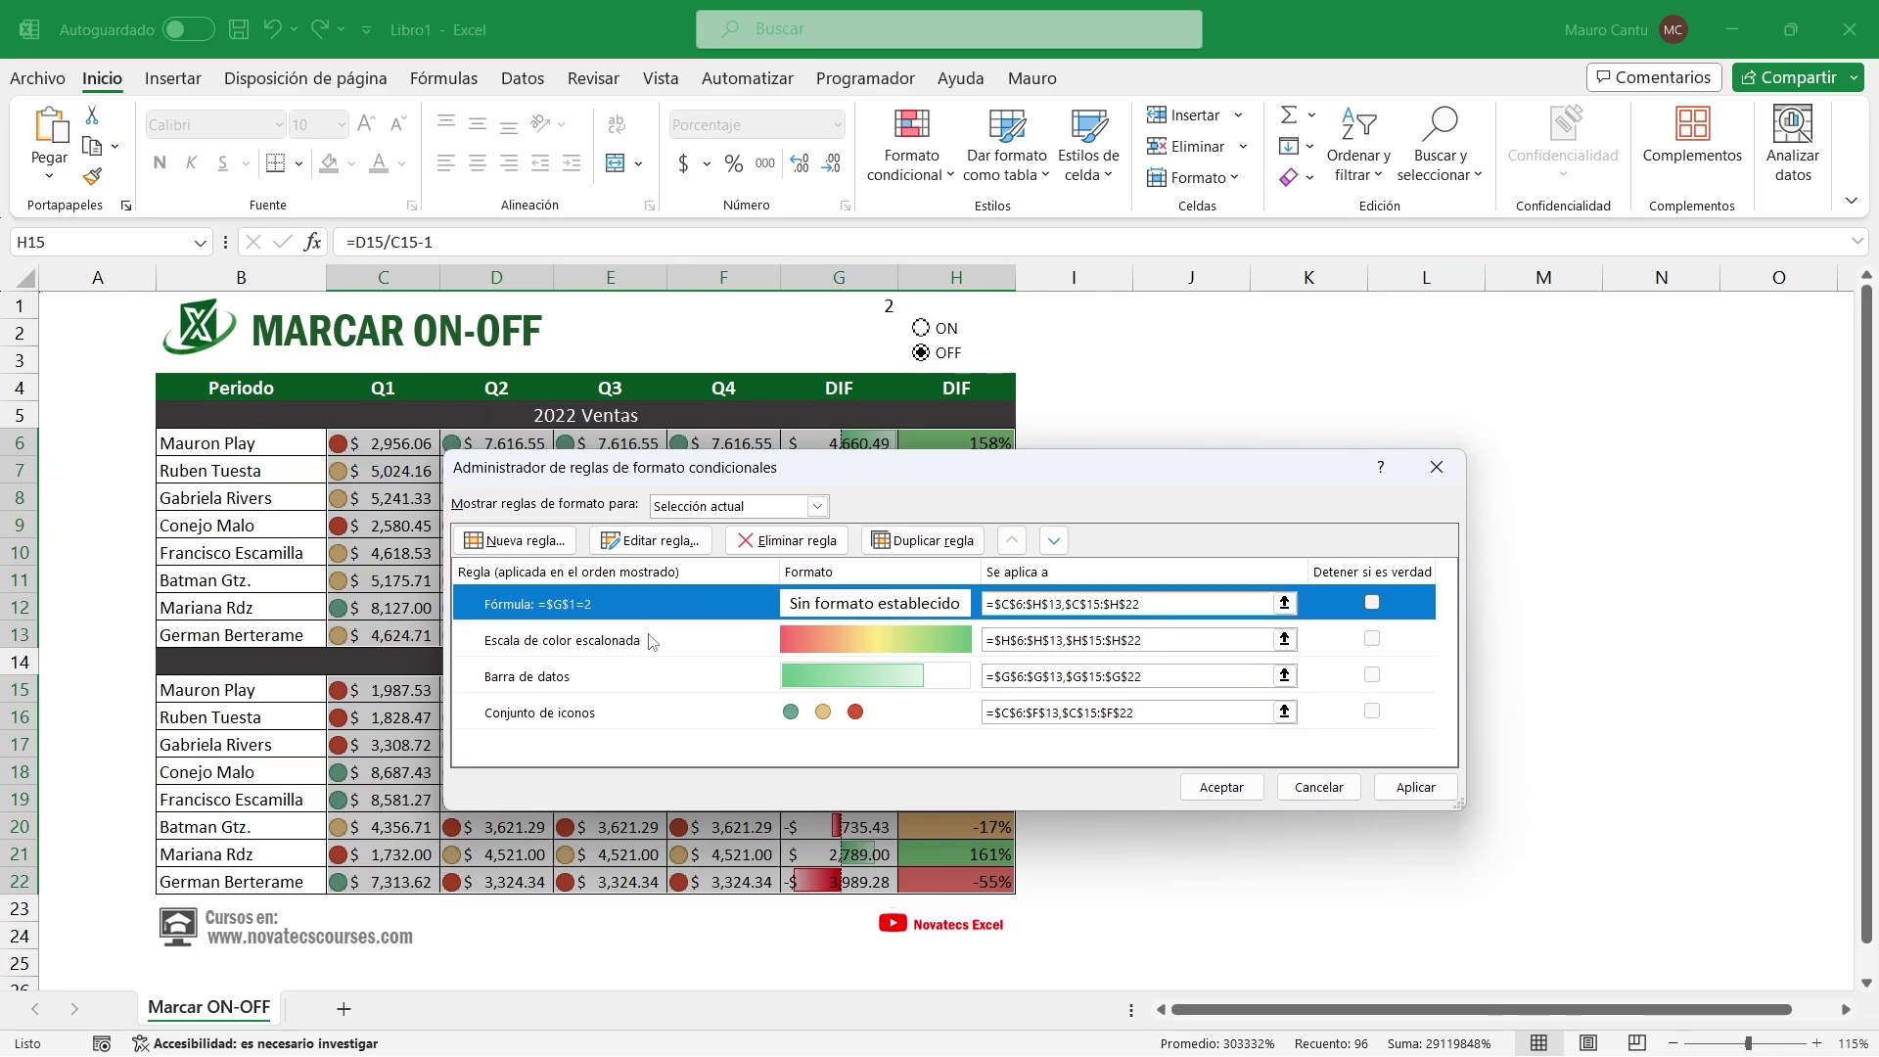
{"action": "left_click", "coordinate": [1371, 603]}
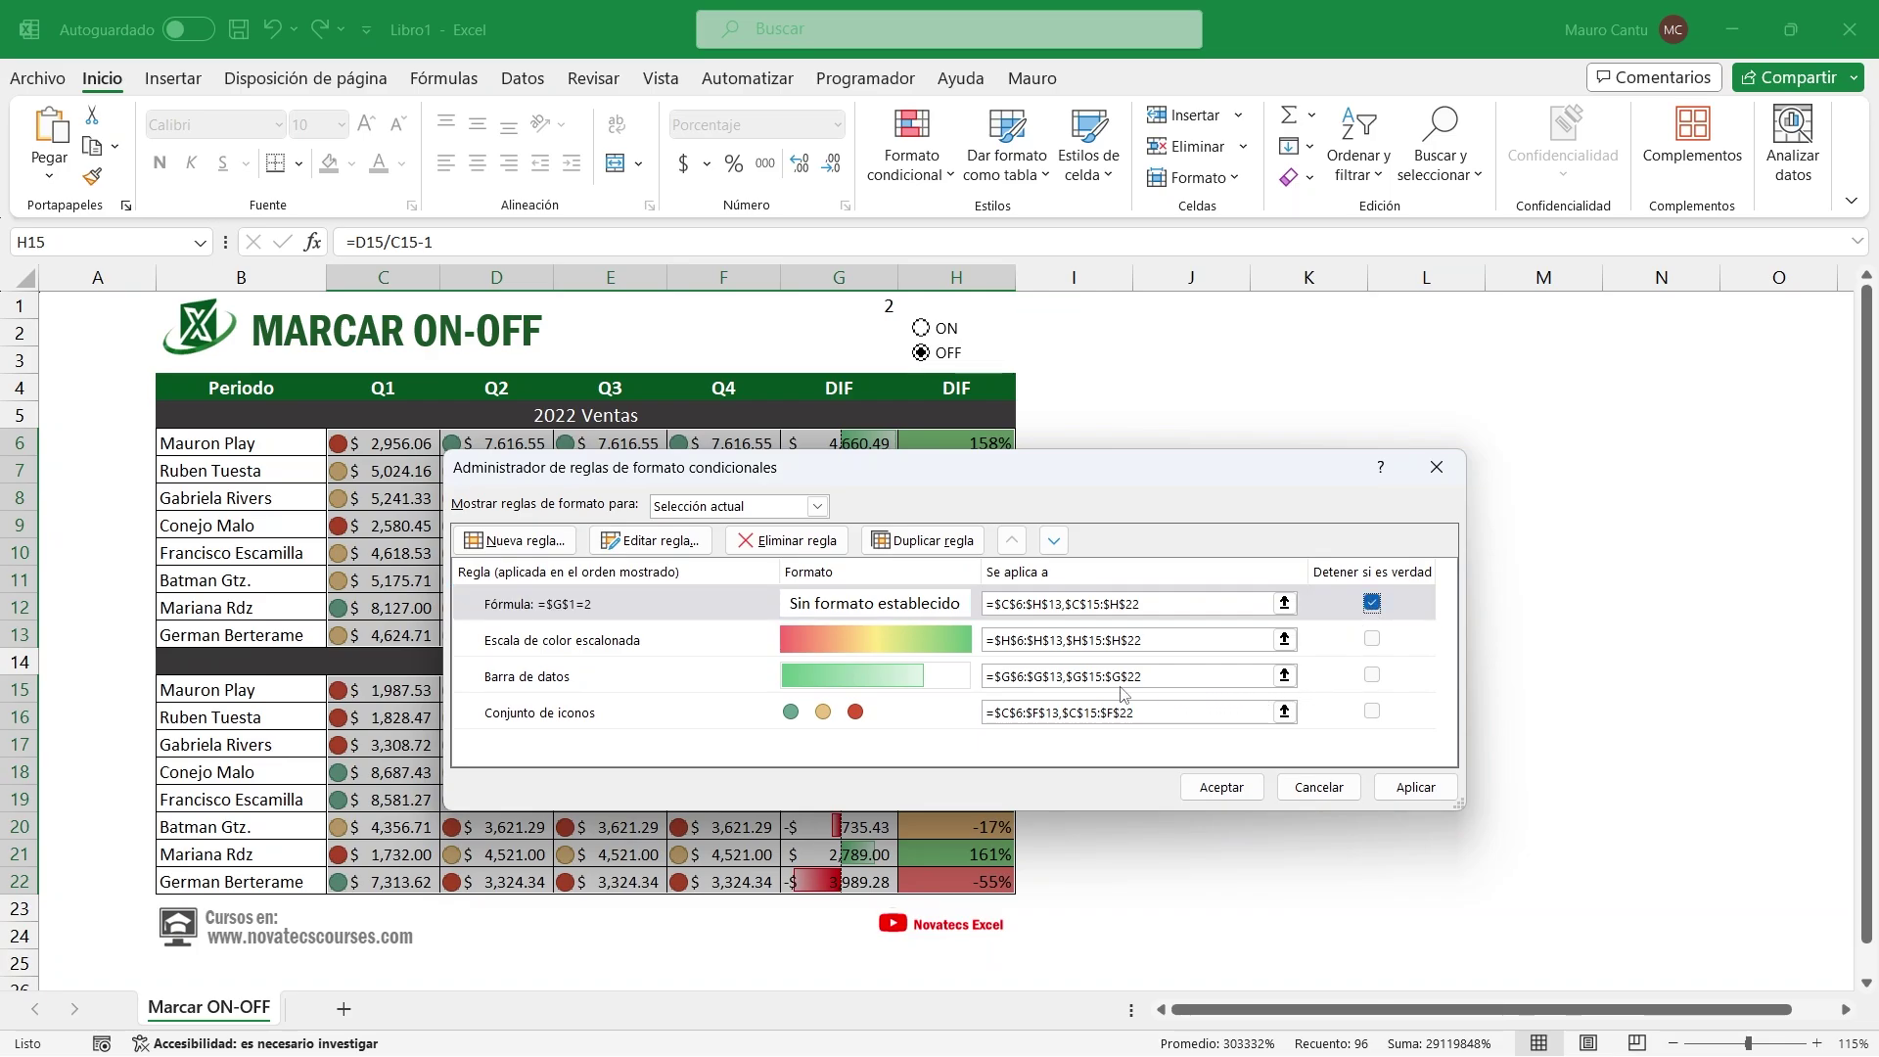
Review the =$G$1=2 rule against the color scale, data bar and icon set rules that follow it
{"action": "left_click", "coordinate": [604, 615]}
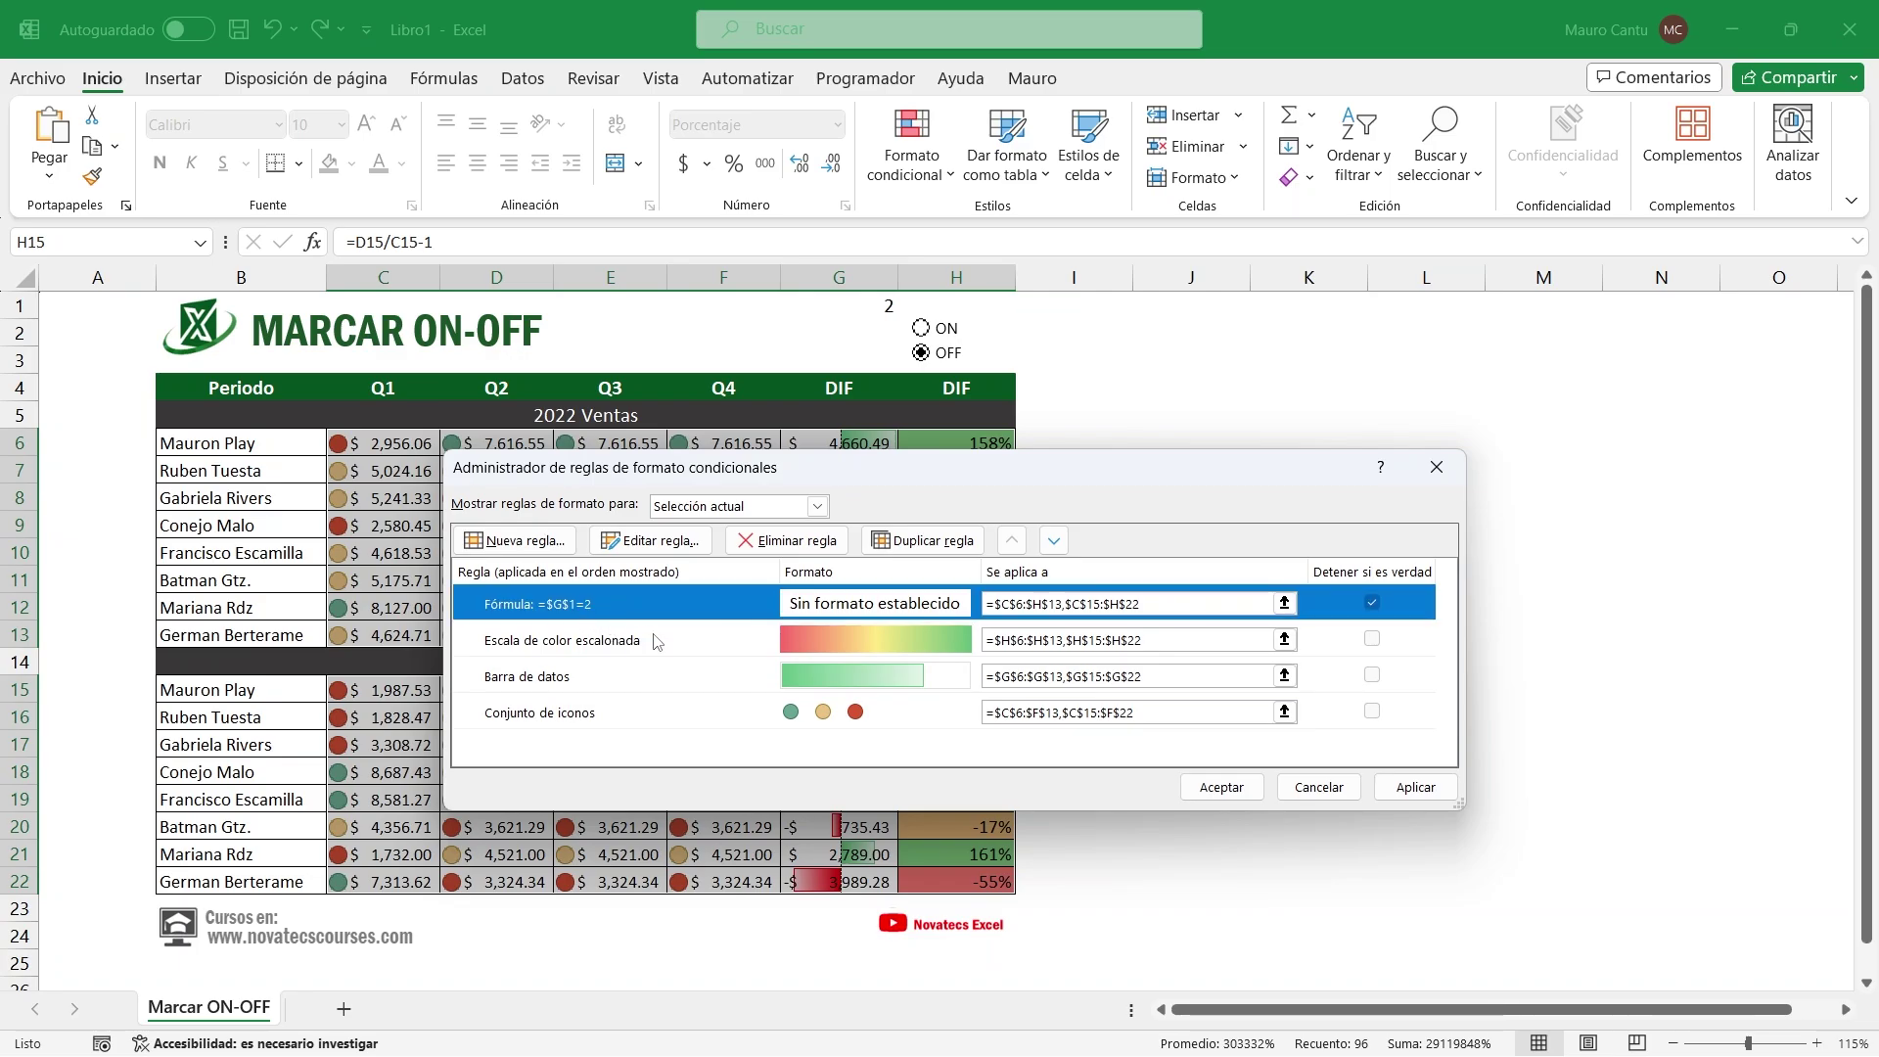
{"action": "key", "text": "Down"}
{"action": "key", "text": "Down"}
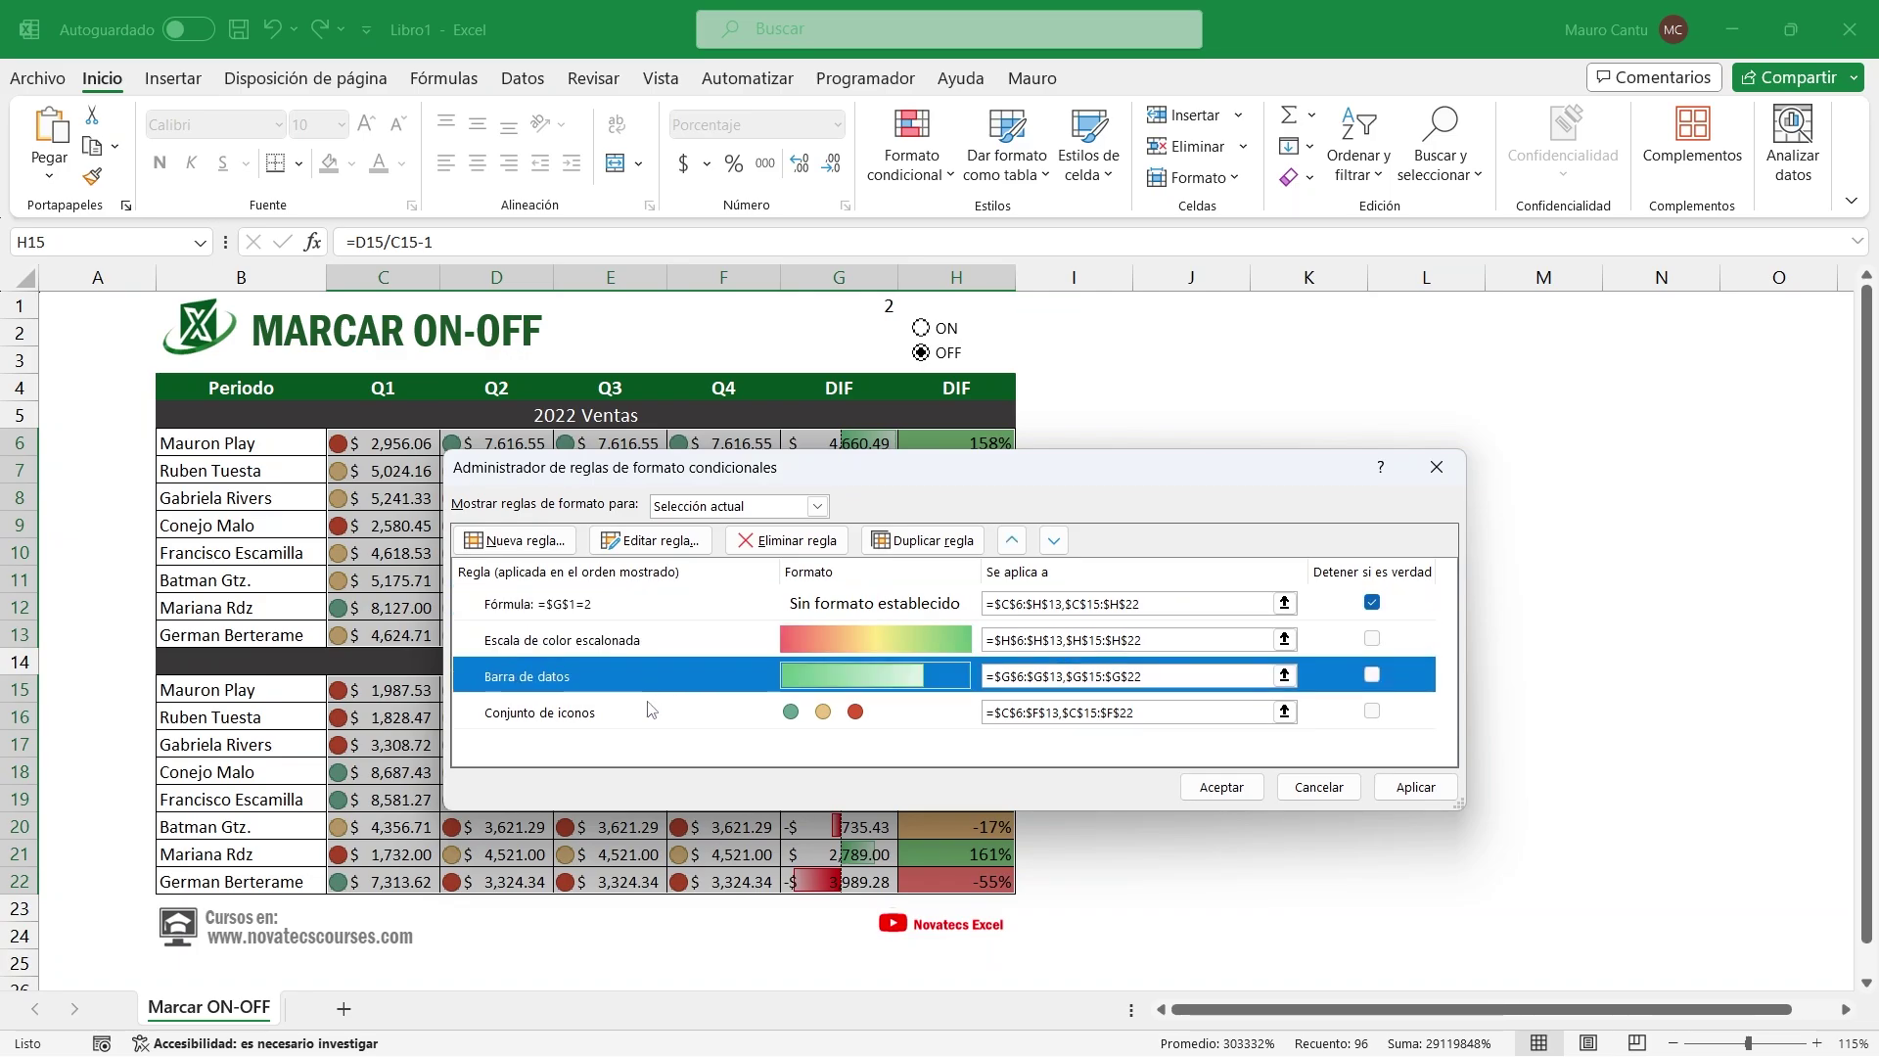
{"action": "key", "text": "Down"}
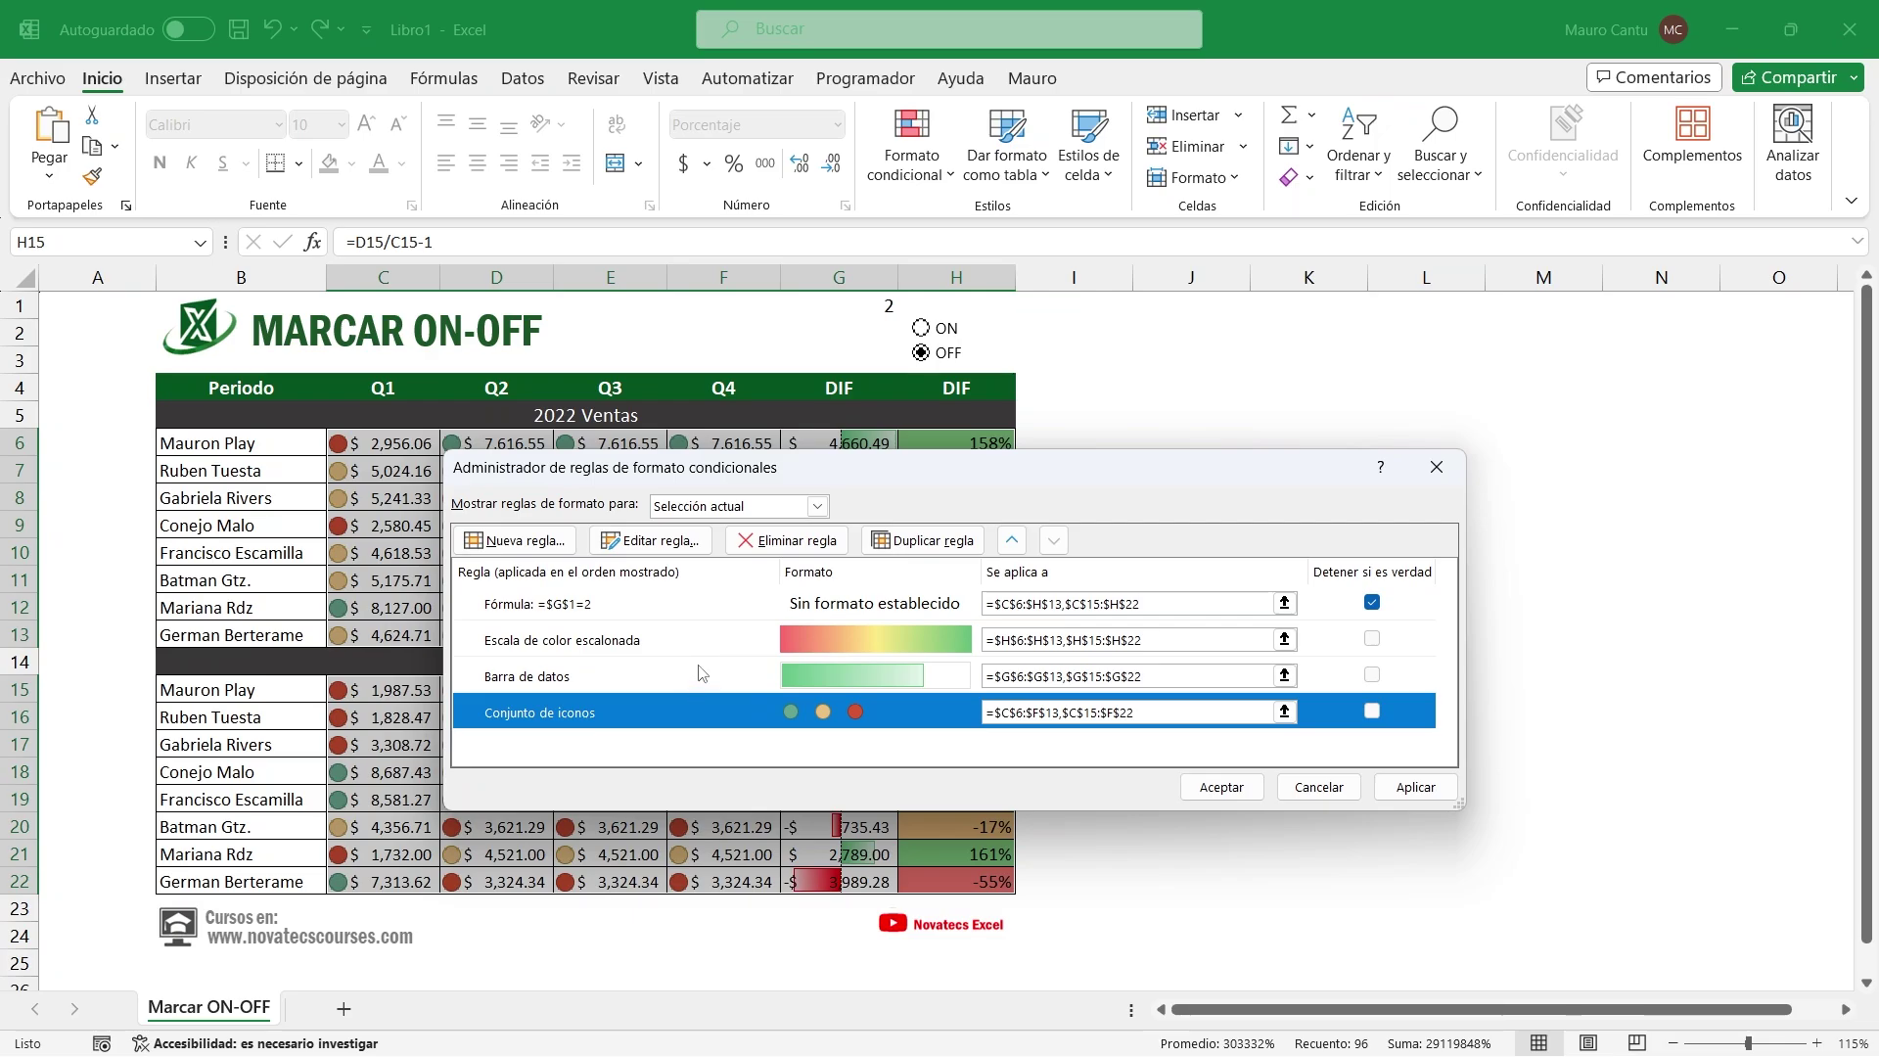
{"action": "left_click", "coordinate": [604, 612]}
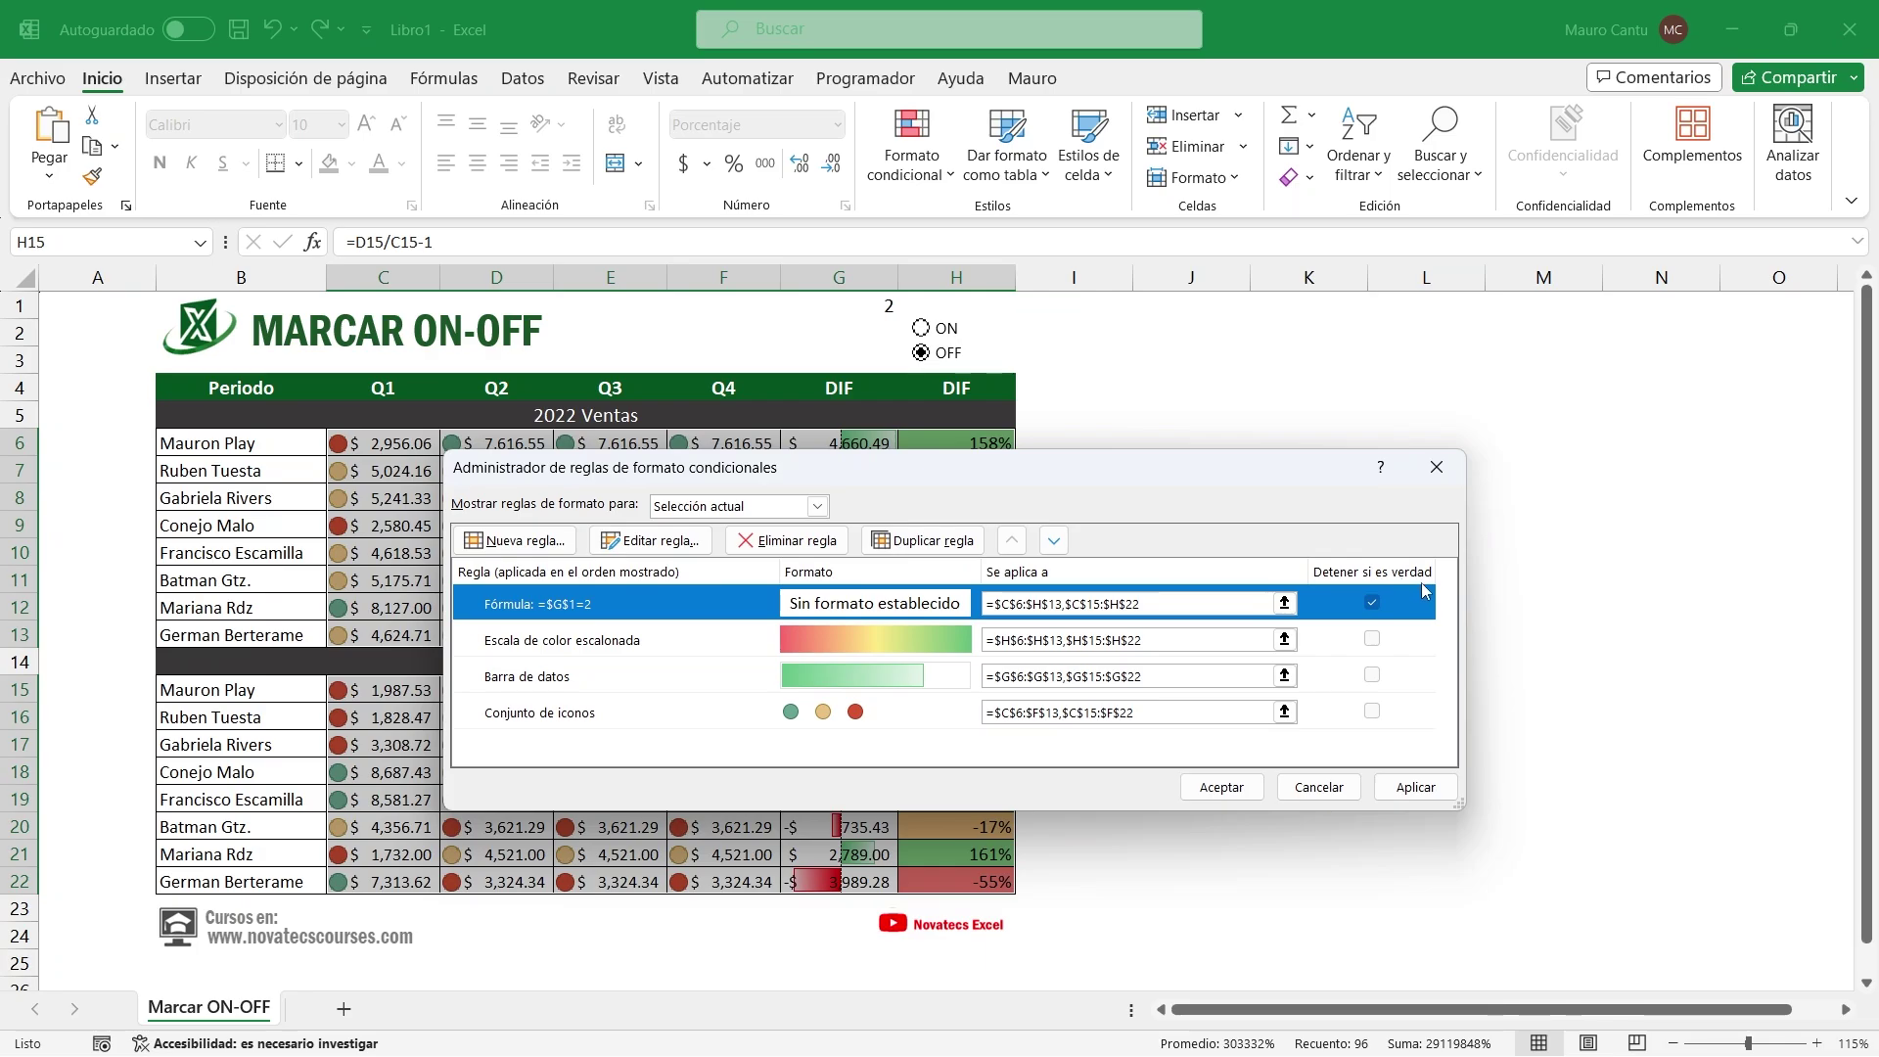
{"action": "left_click", "coordinate": [657, 644]}
{"action": "left_click", "coordinate": [658, 686]}
{"action": "left_click", "coordinate": [658, 714]}
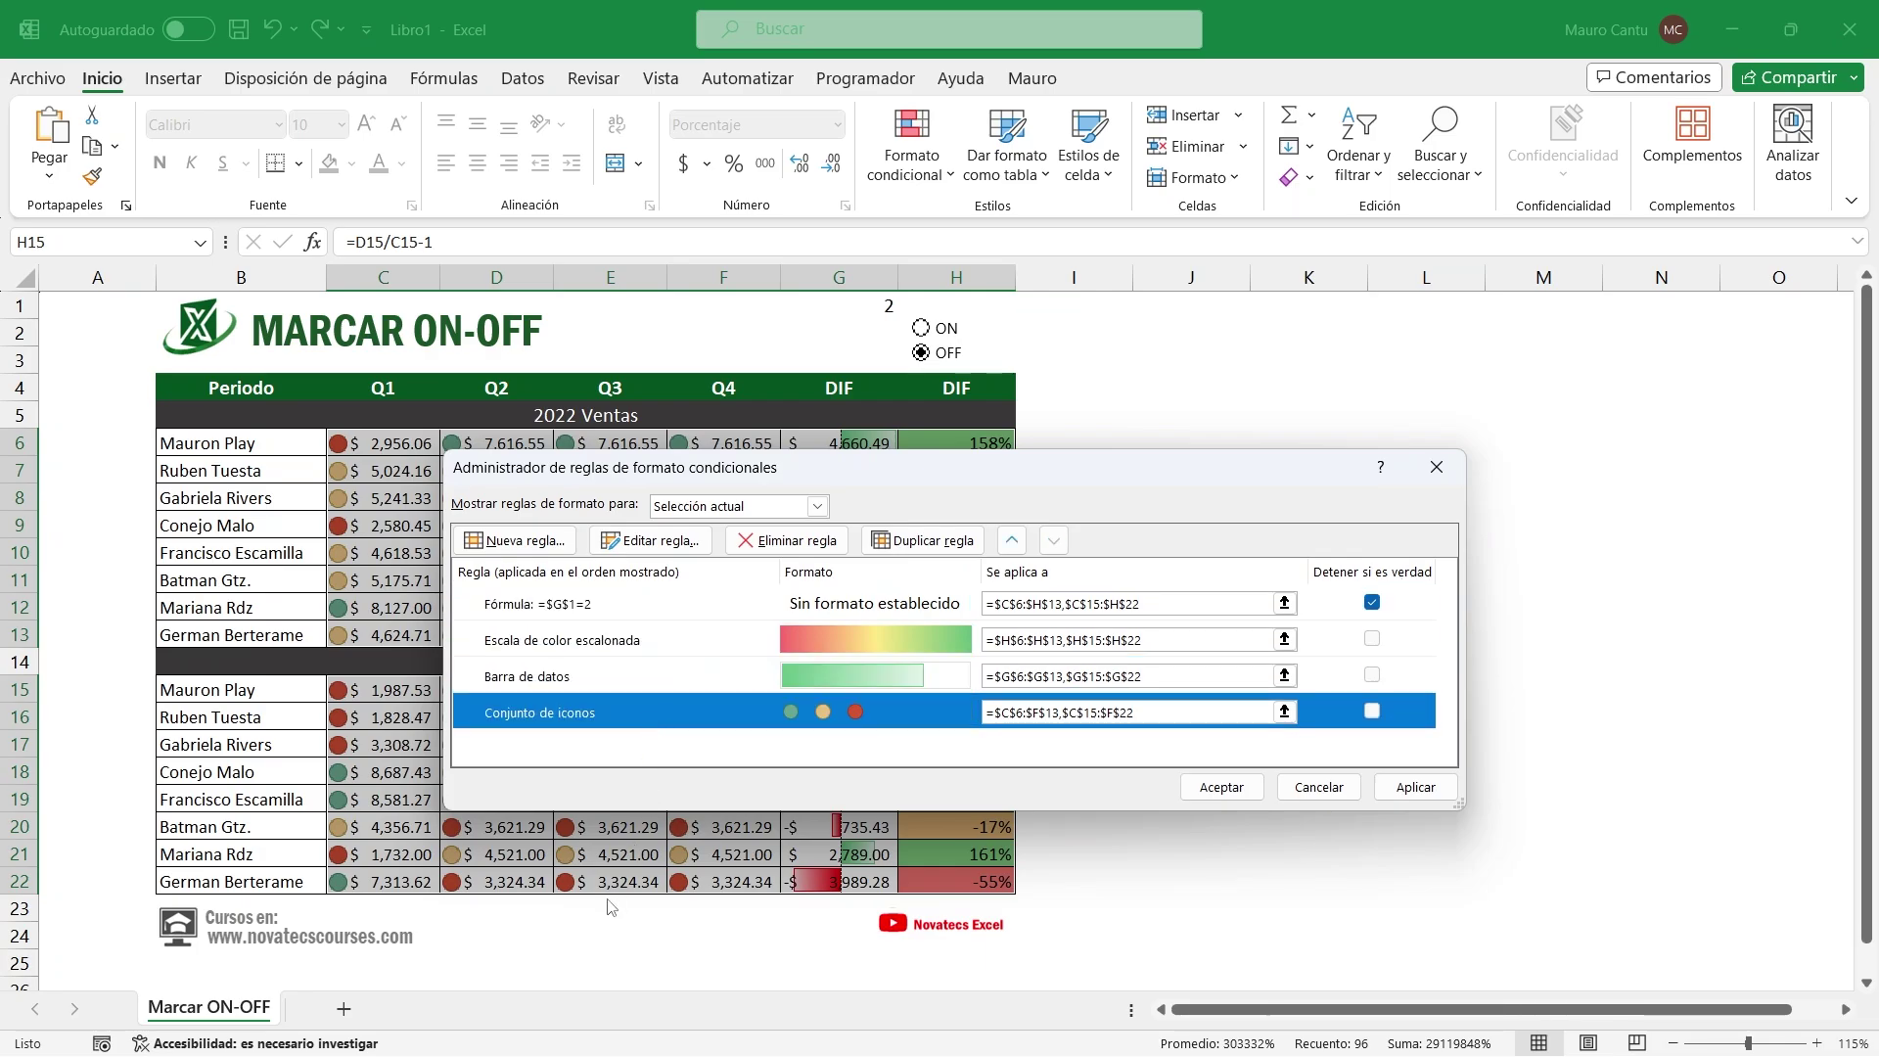
{"action": "left_click", "coordinate": [614, 604]}
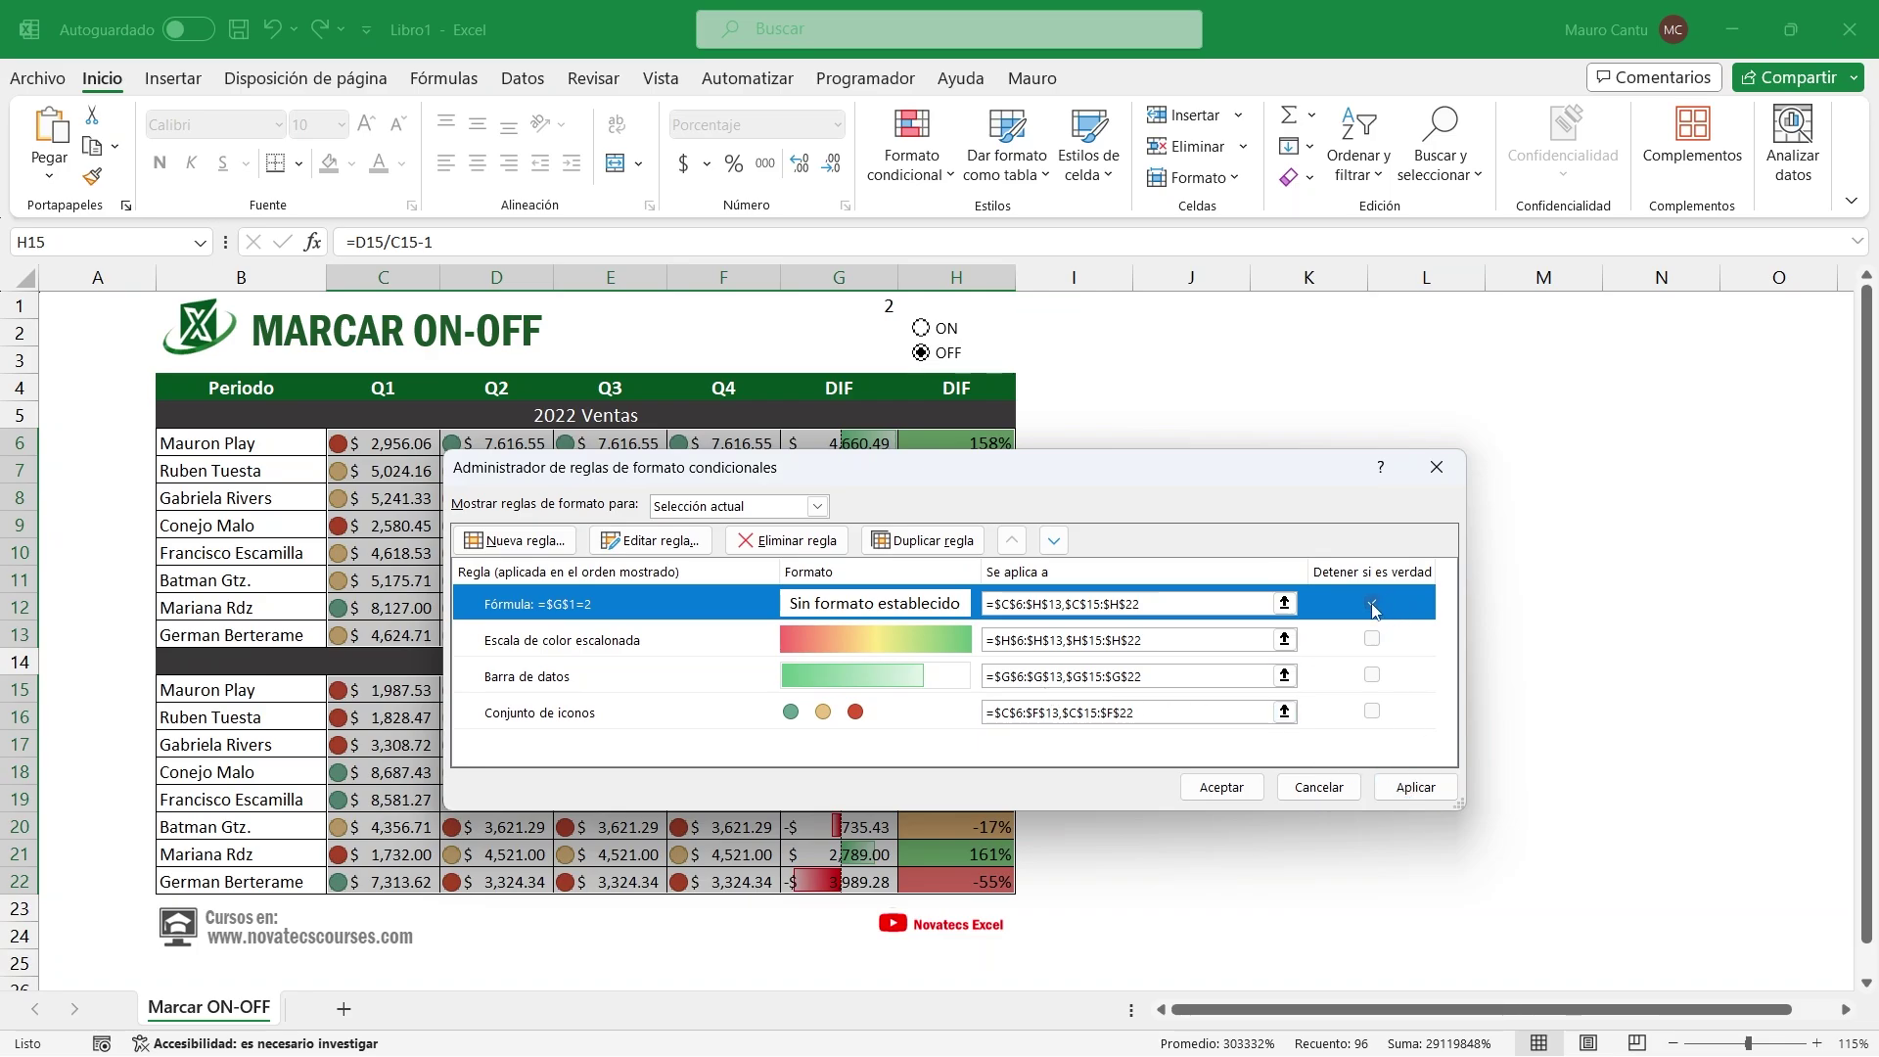
Apply and accept the rule changes, and test the switch by selecting ON and then OFF
{"action": "left_click", "coordinate": [1415, 787]}
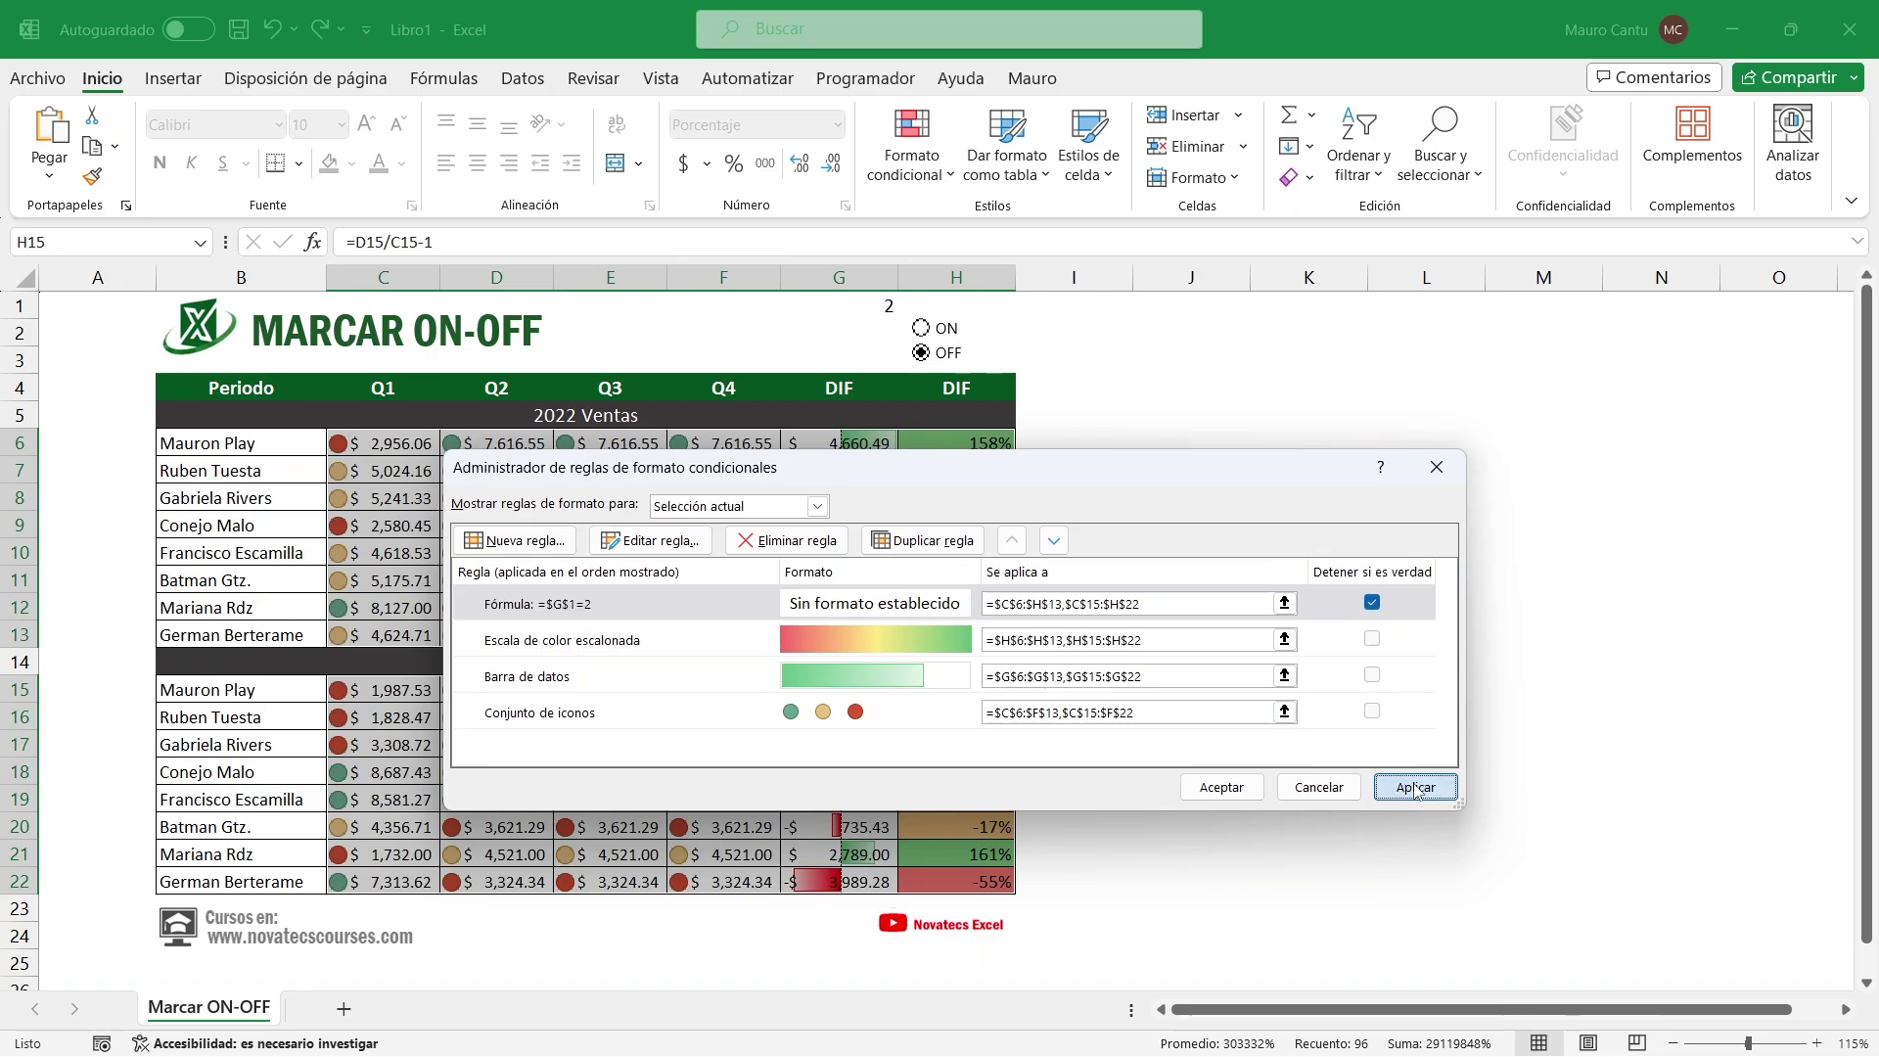
{"action": "left_click", "coordinate": [1223, 786]}
{"action": "left_click", "coordinate": [1253, 688]}
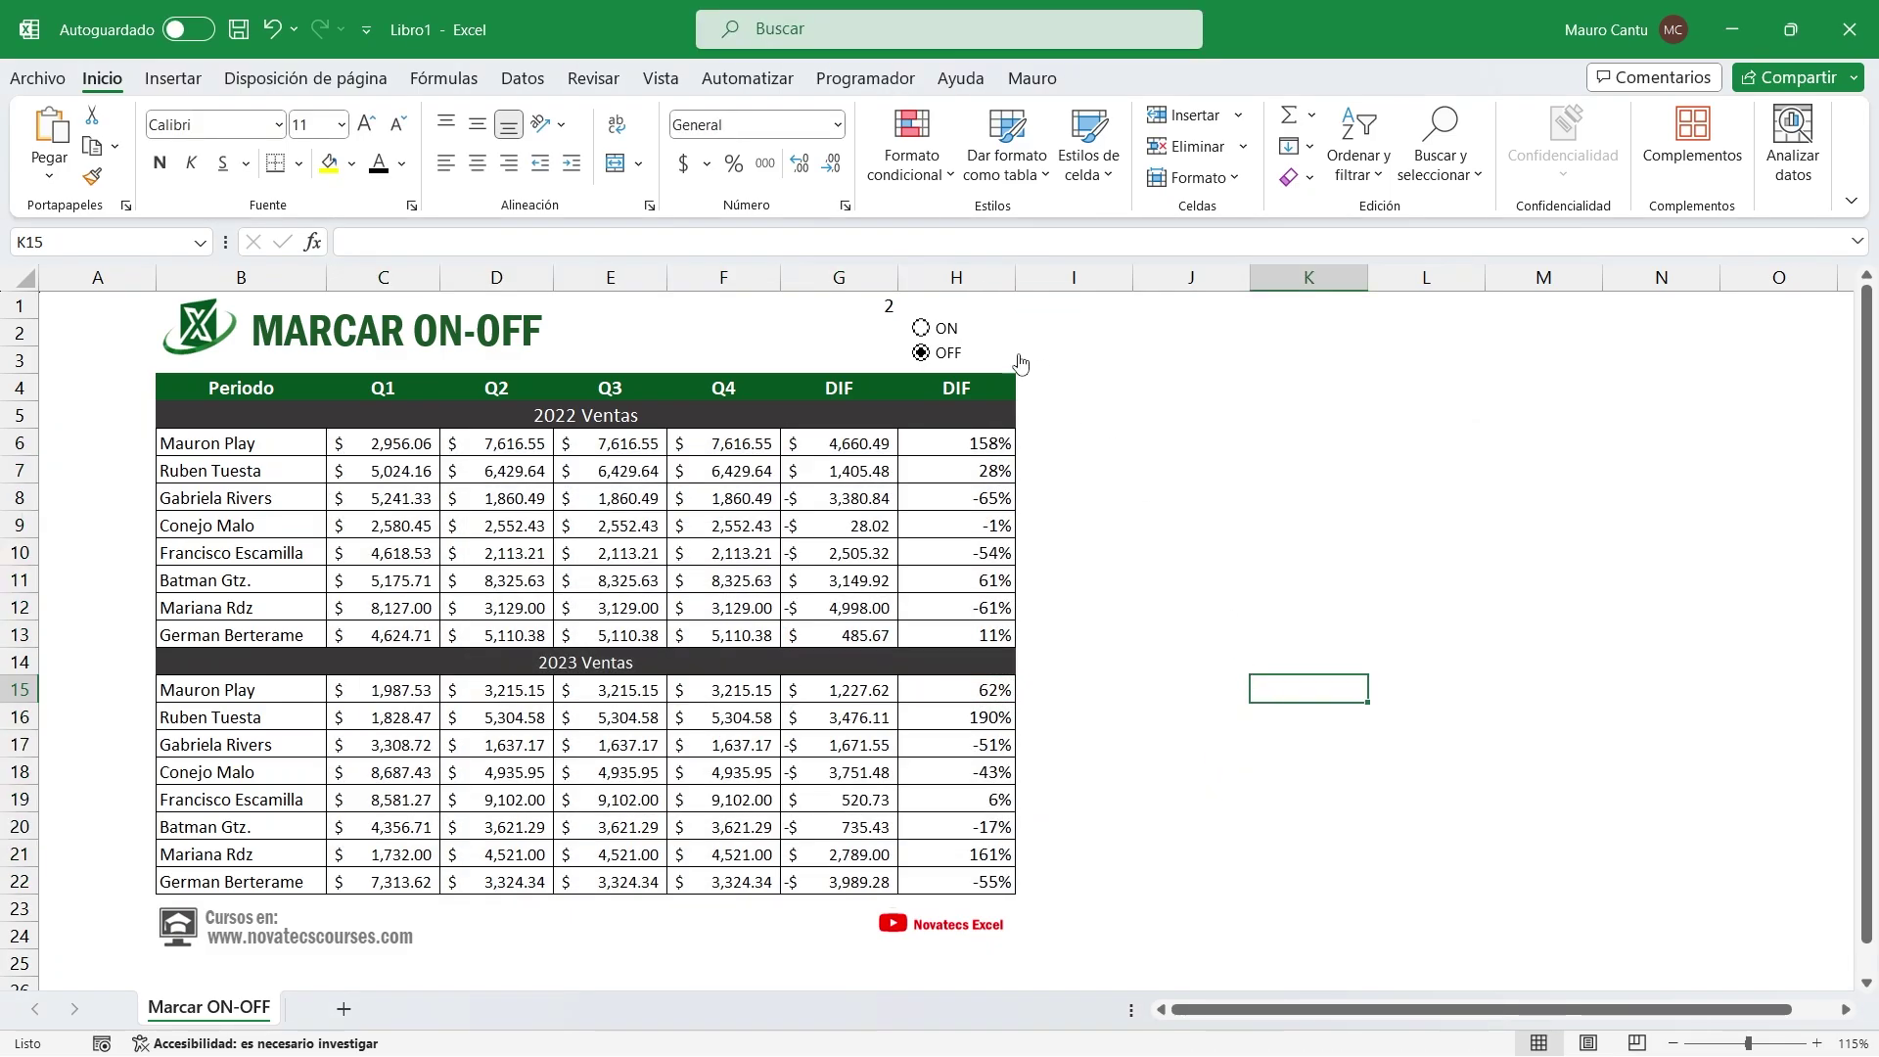
{"action": "left_click", "coordinate": [948, 335]}
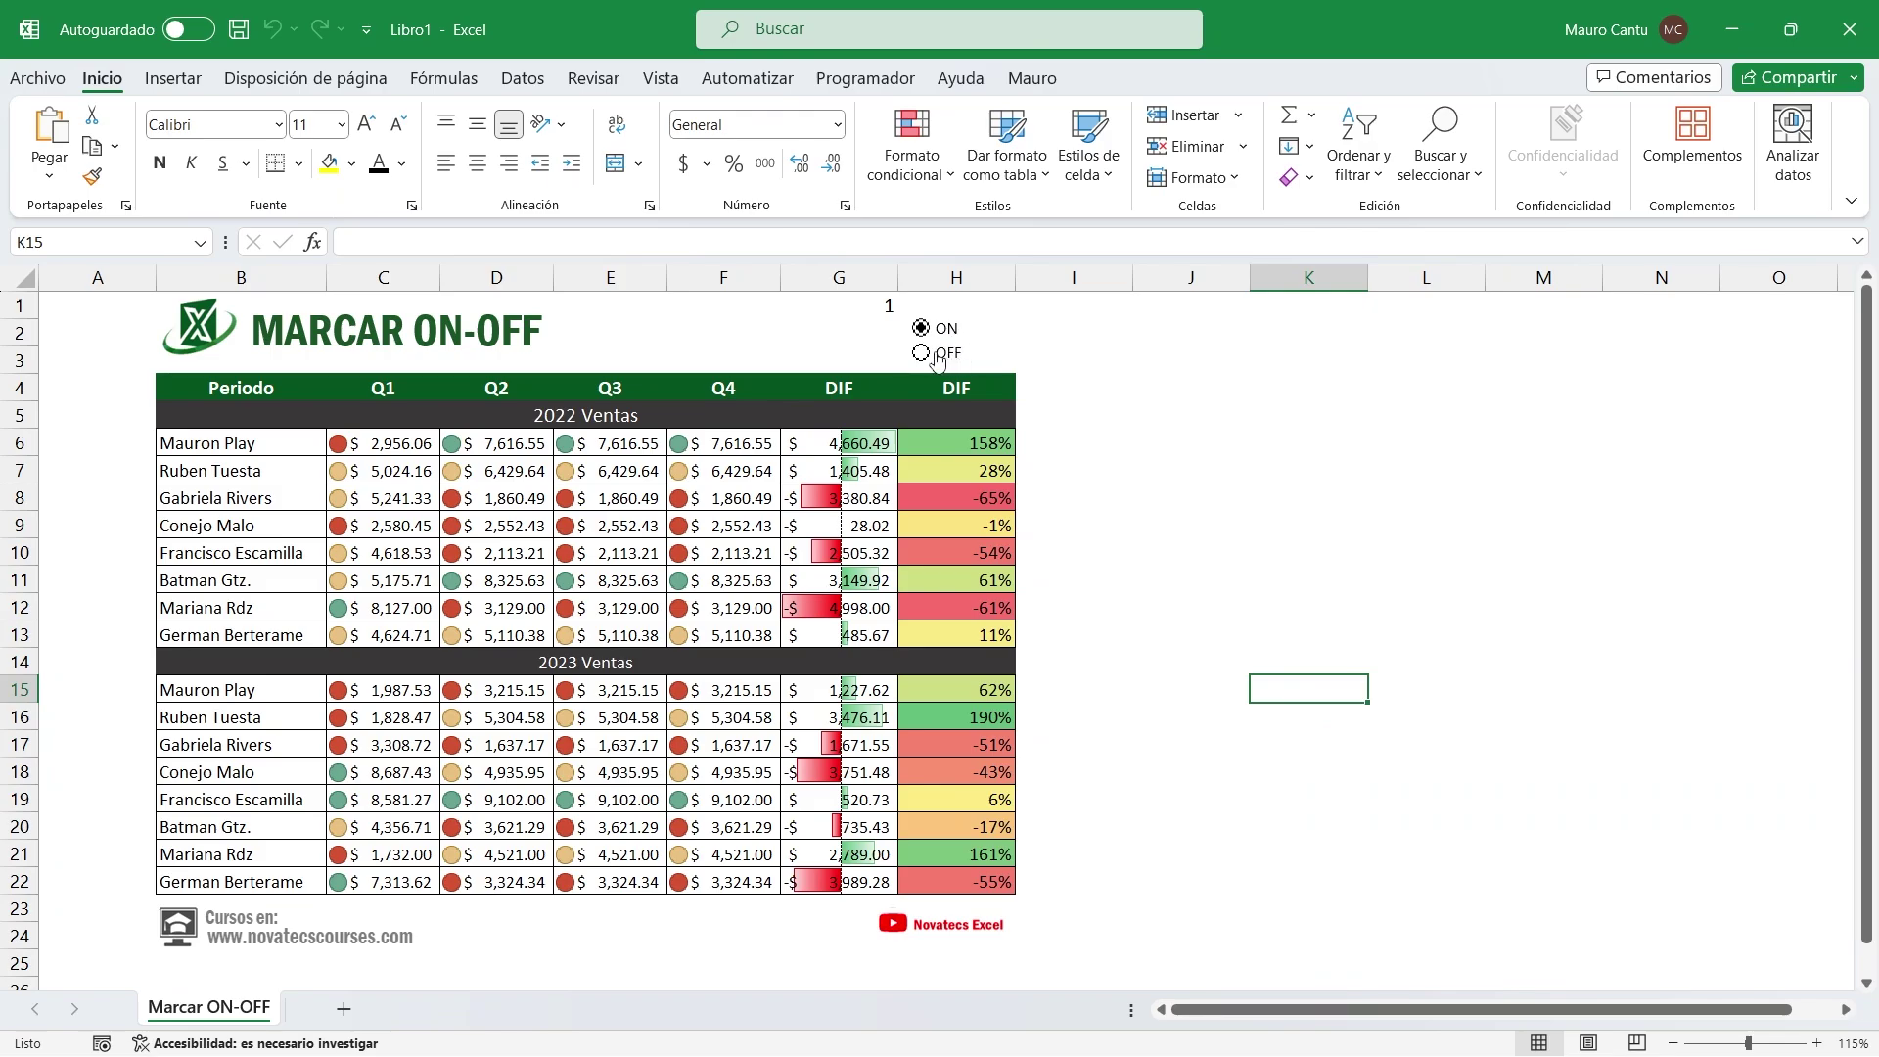
{"action": "left_click", "coordinate": [937, 357]}
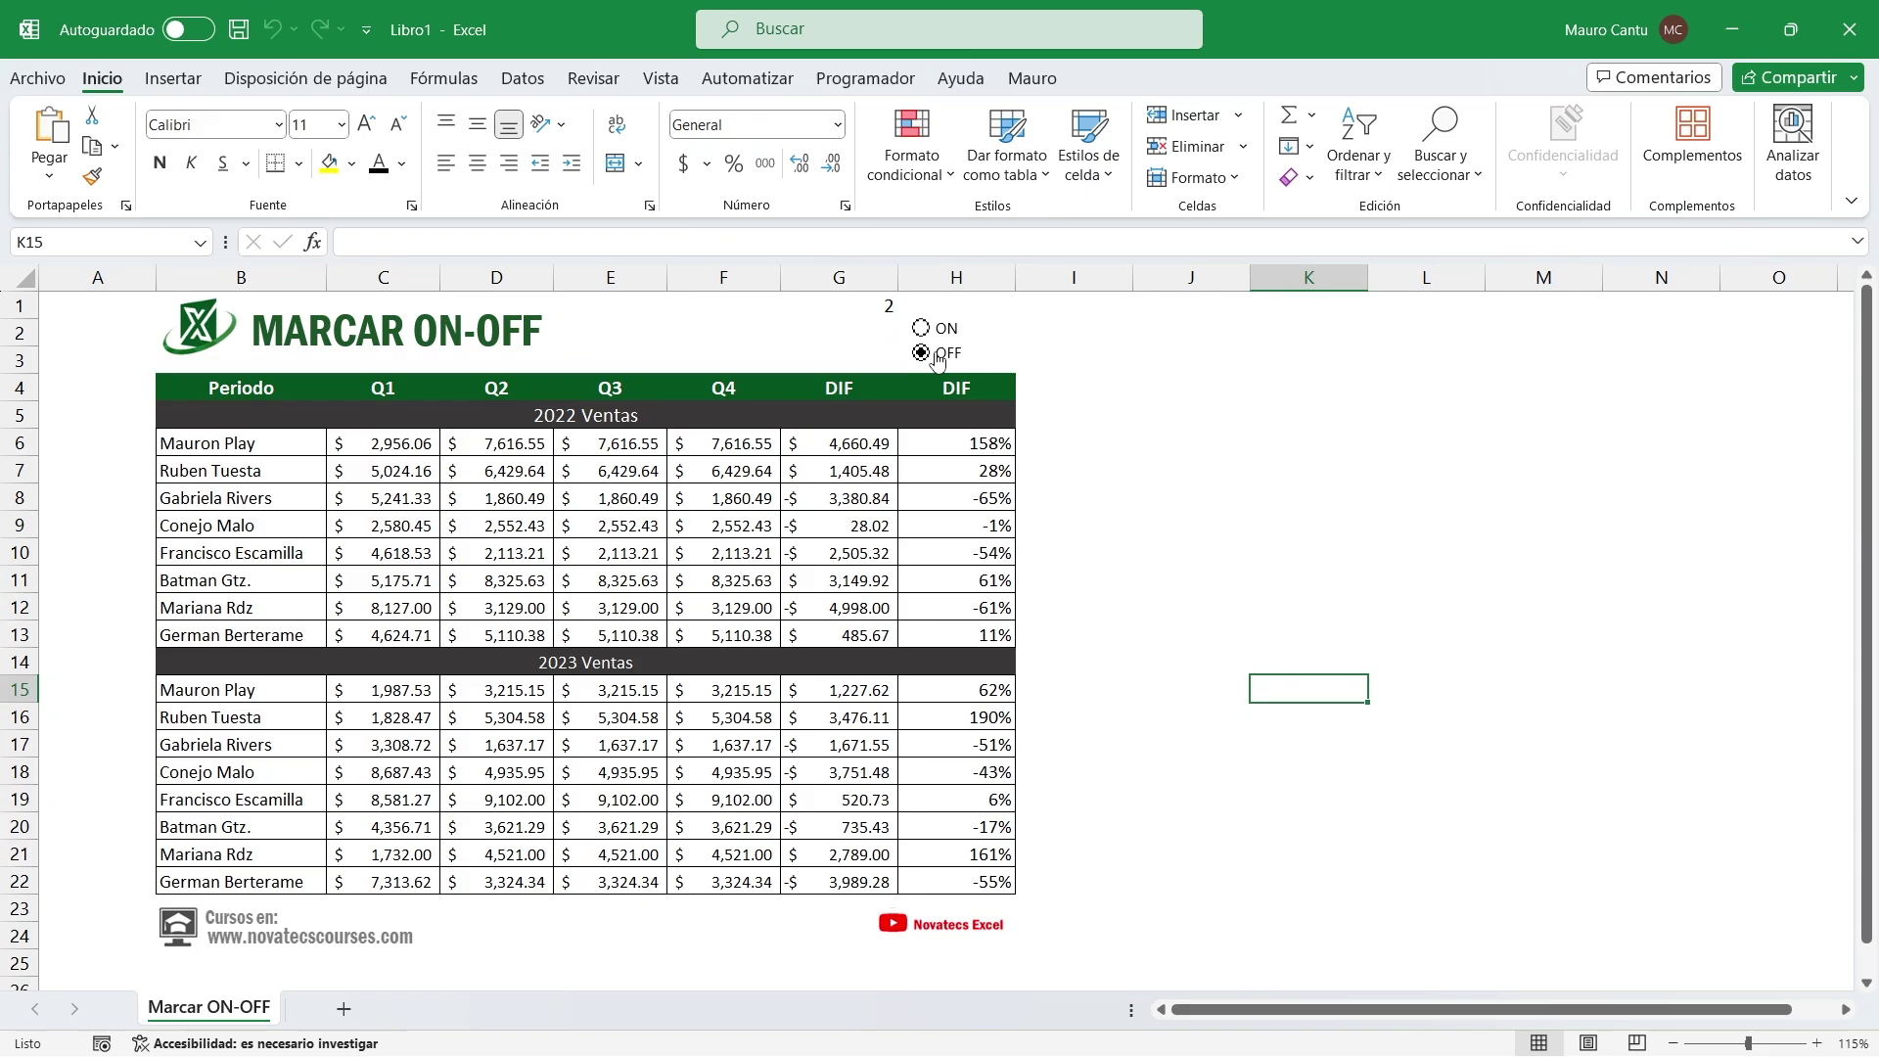
Set the font colour of the linked cell G1 to white
{"action": "left_click", "coordinate": [833, 306]}
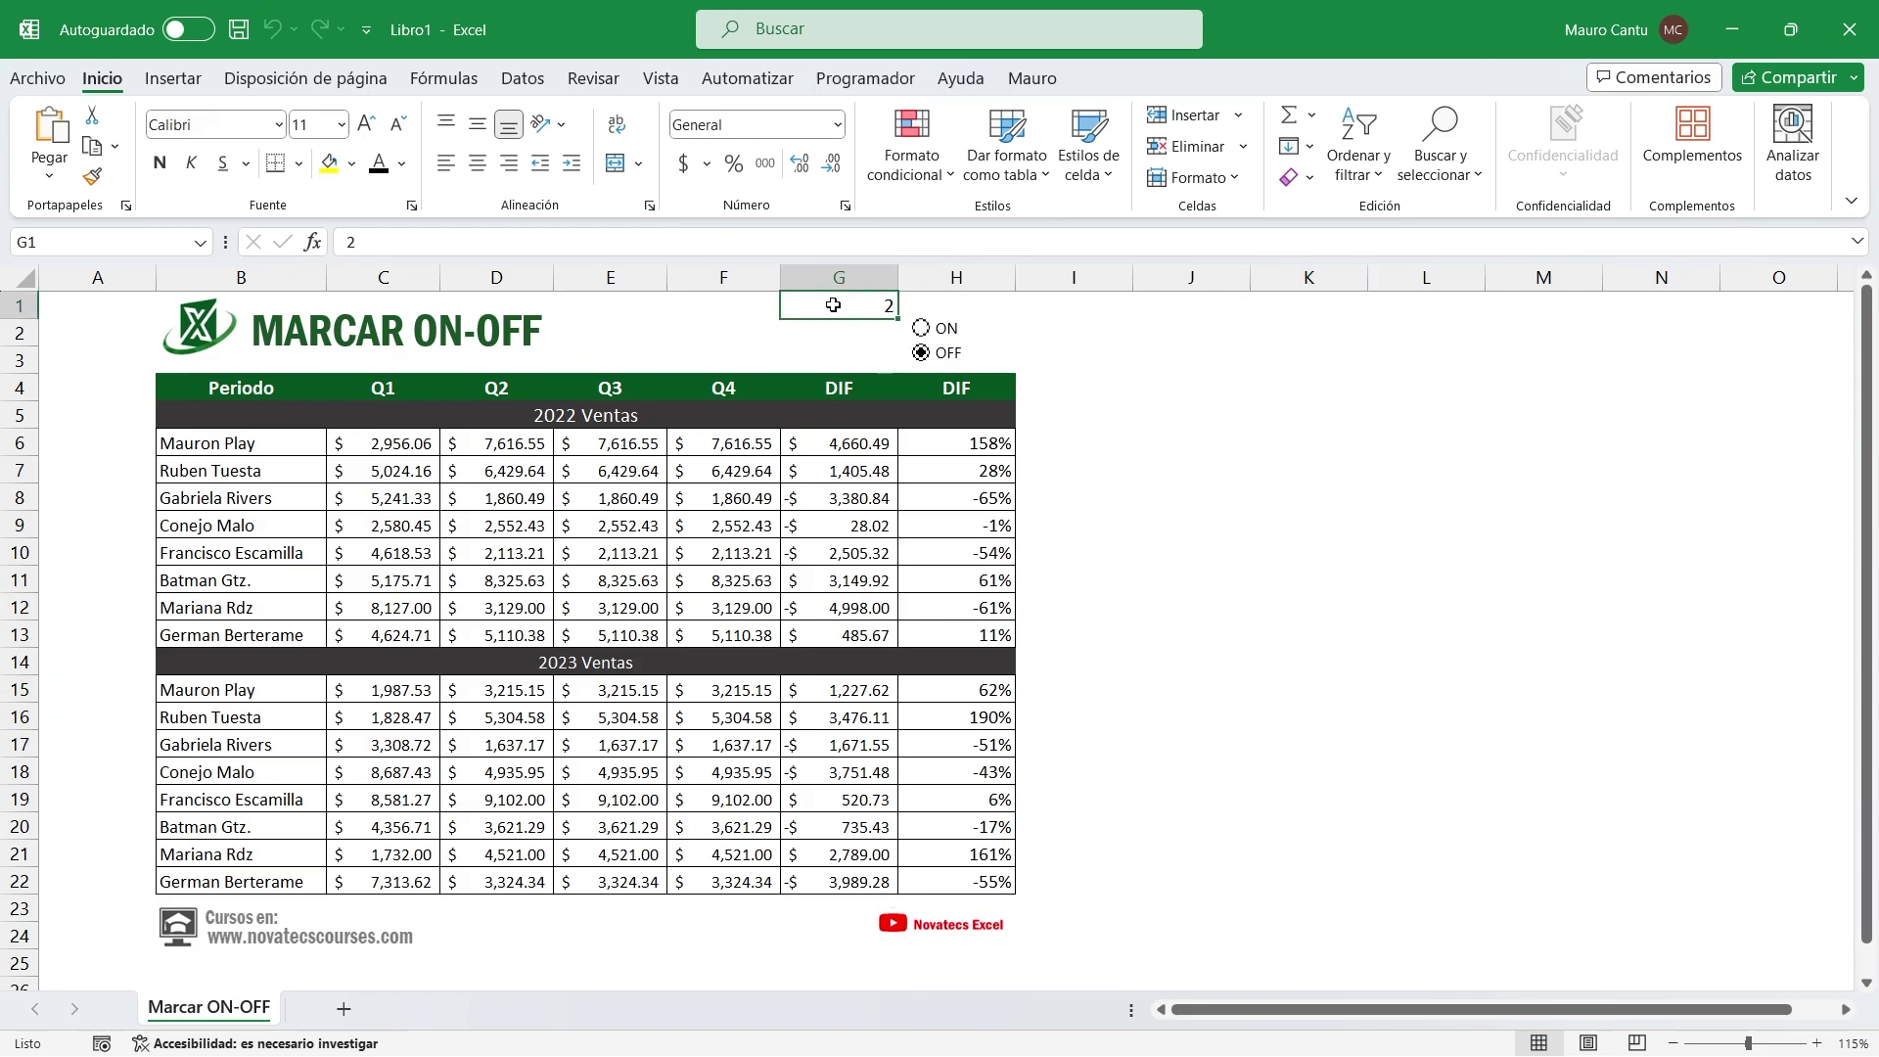
{"action": "left_click", "coordinate": [401, 164]}
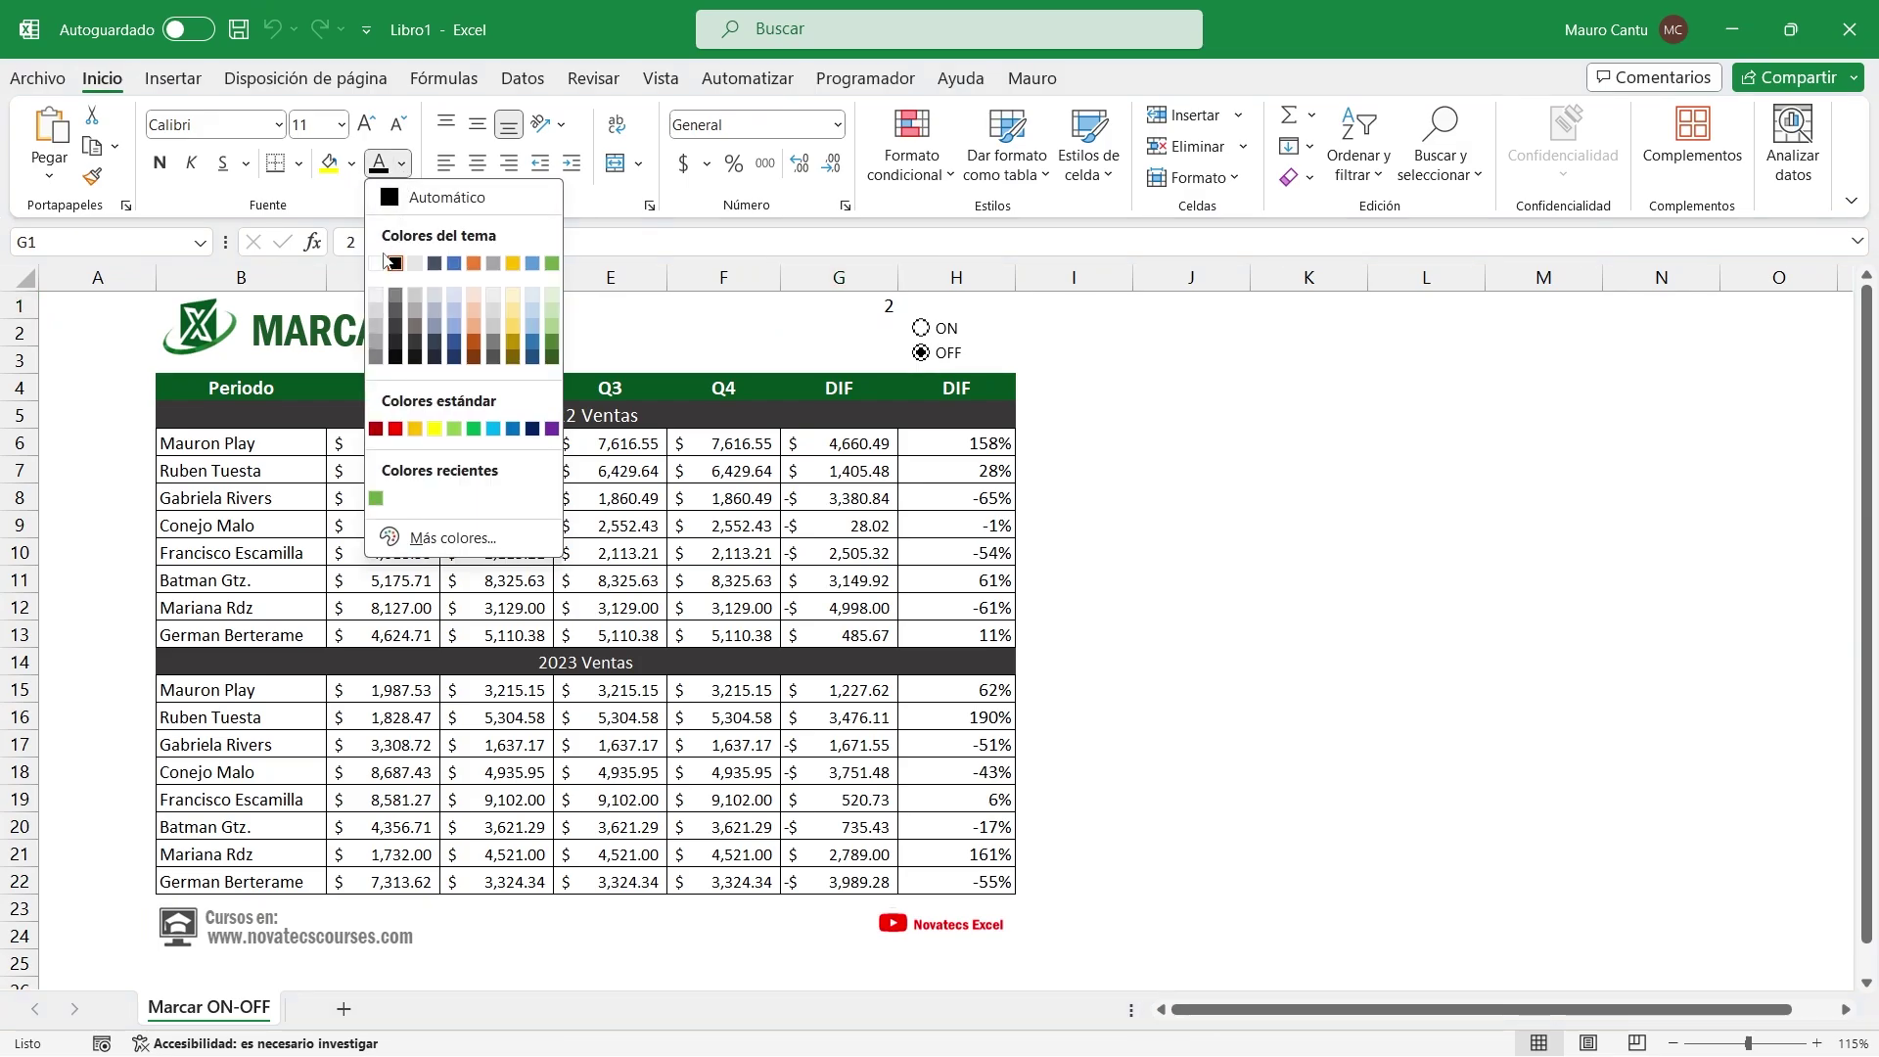
{"action": "left_click", "coordinate": [378, 263]}
{"action": "left_click", "coordinate": [1307, 442]}
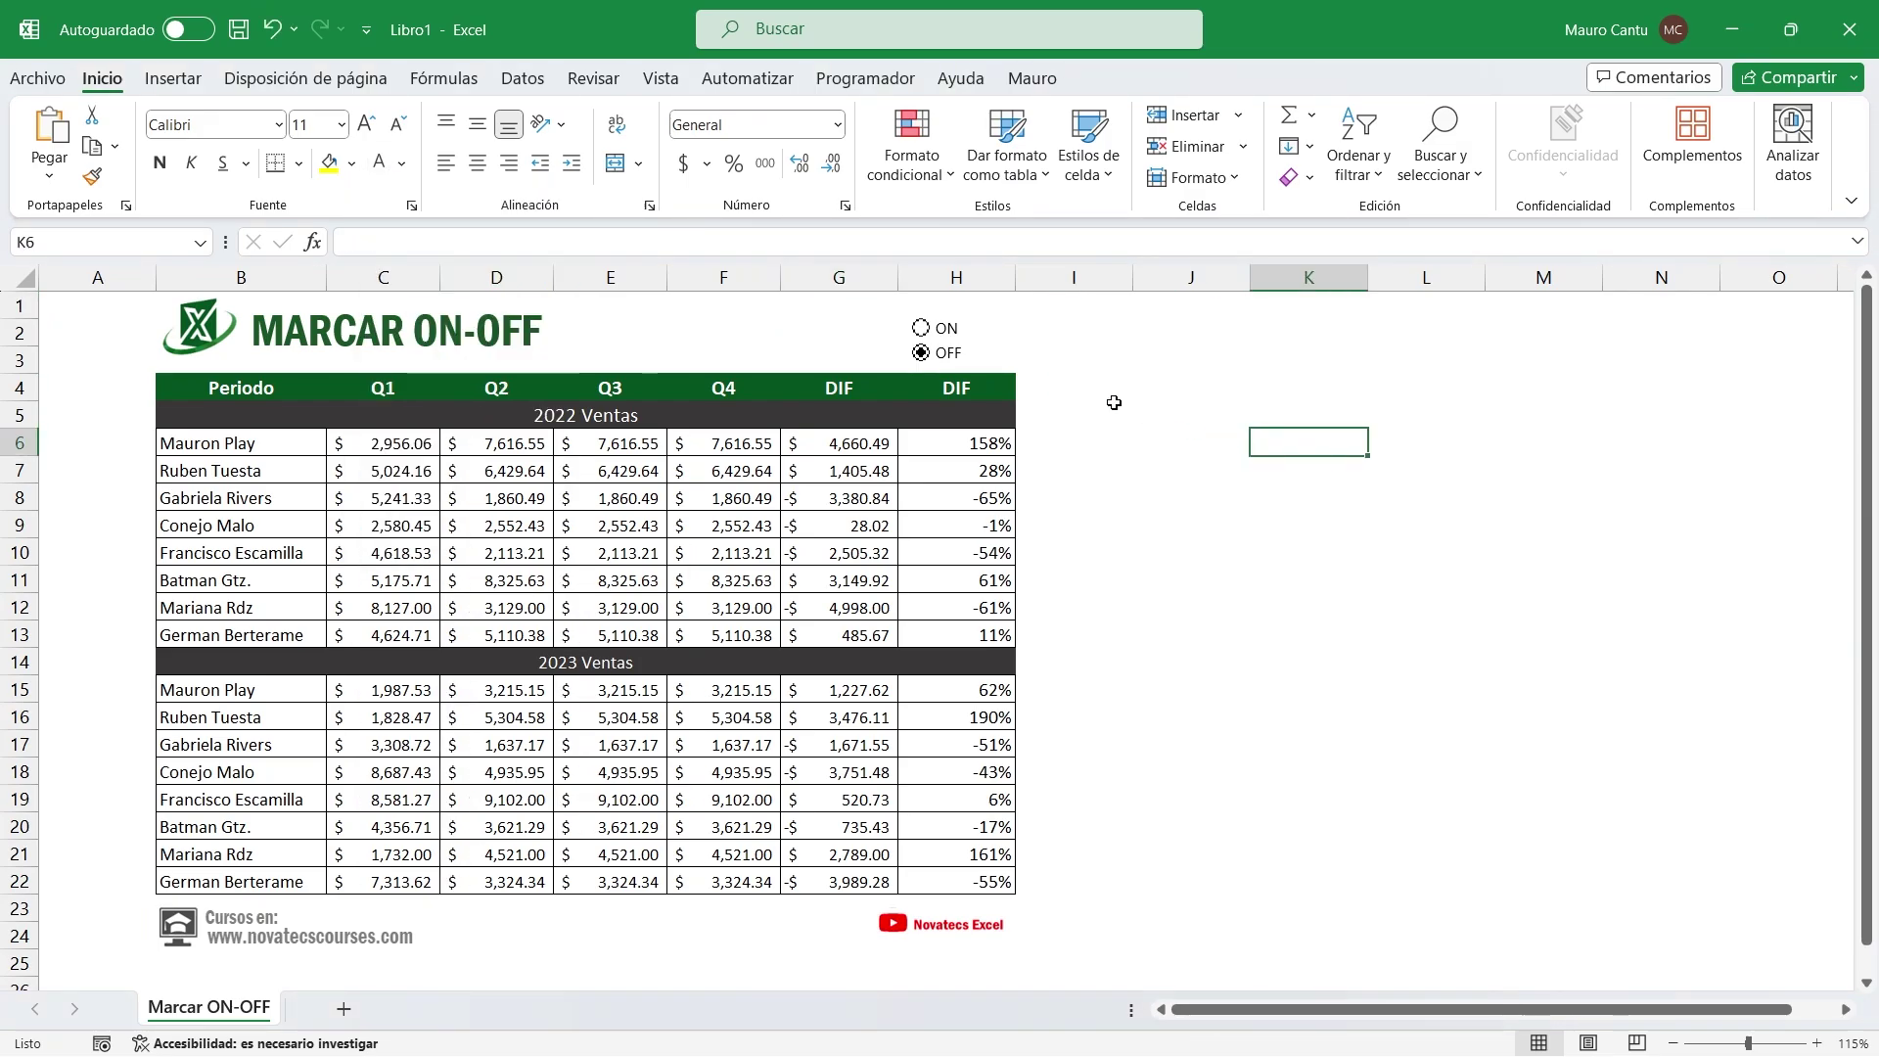
Test the switch by alternating repeatedly between the ON and OFF option buttons
{"action": "left_click", "coordinate": [951, 331]}
{"action": "left_click", "coordinate": [953, 344]}
{"action": "left_click", "coordinate": [951, 333]}
{"action": "left_click", "coordinate": [954, 343]}
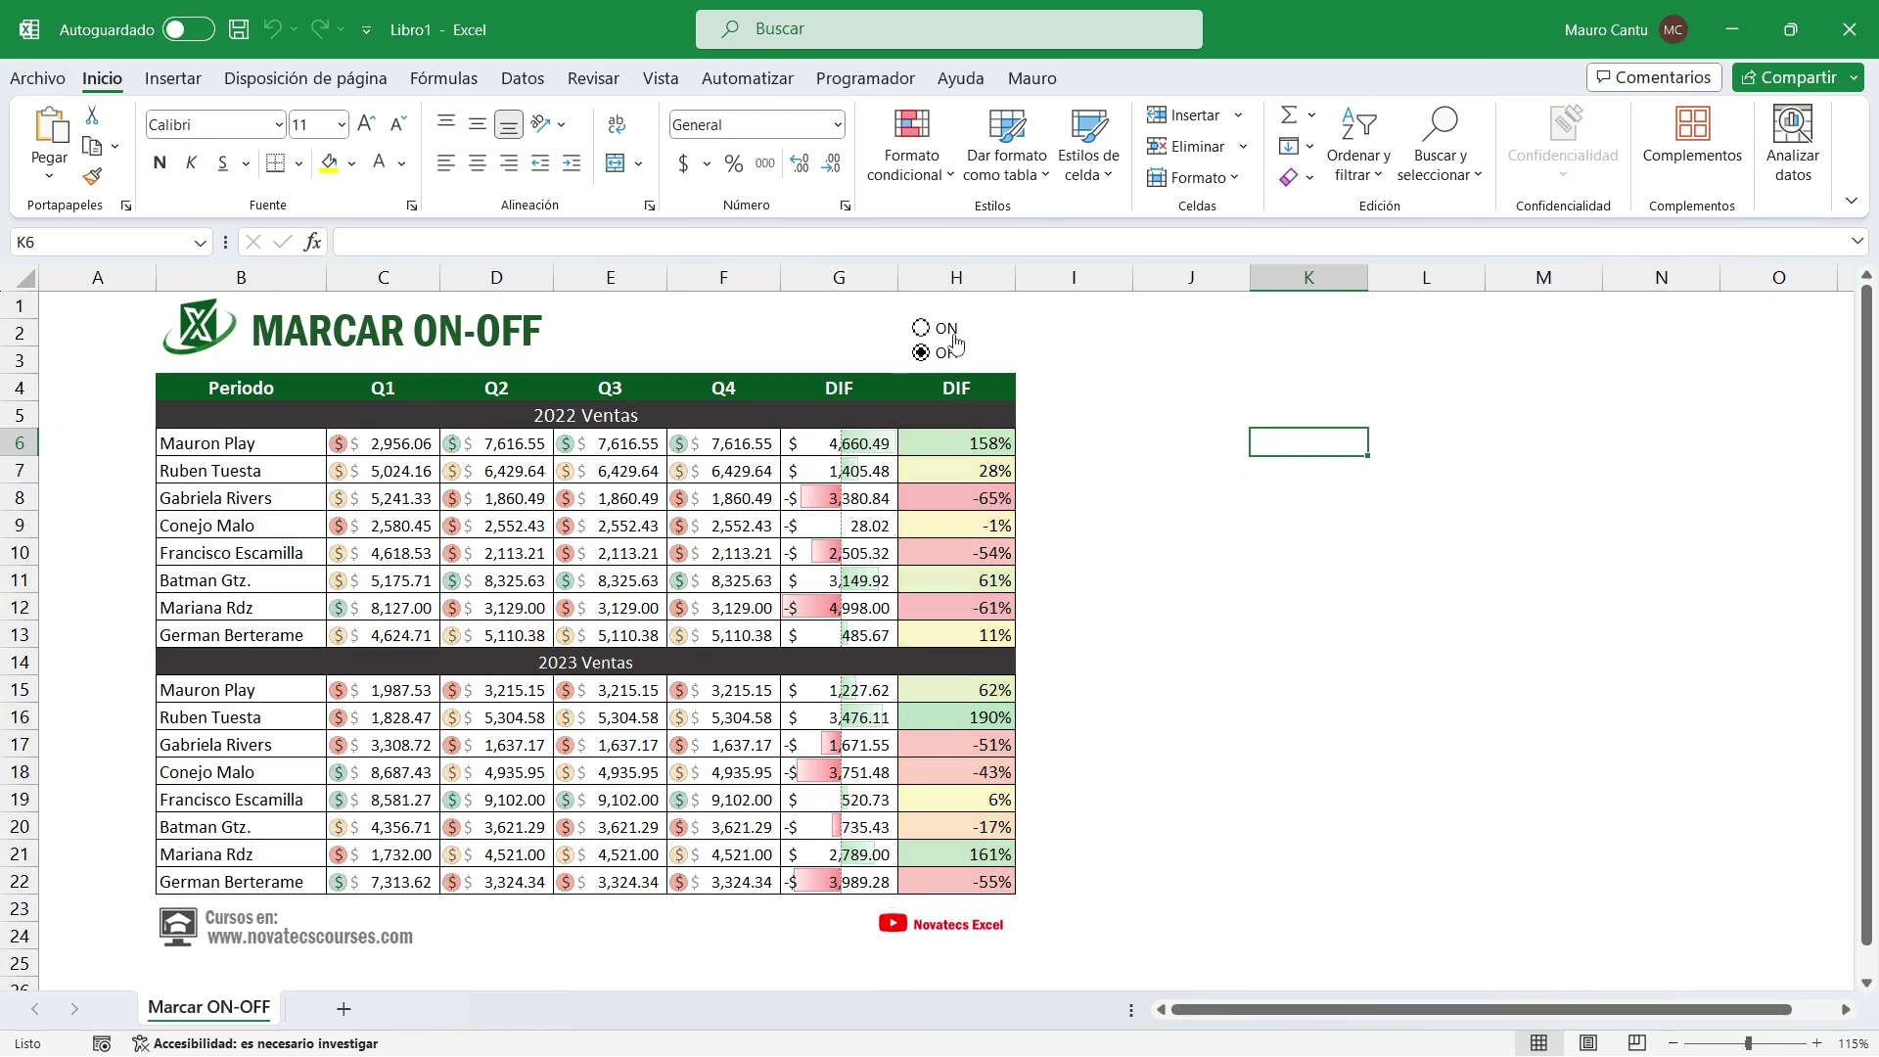
{"action": "left_click", "coordinate": [948, 330]}
{"action": "left_click", "coordinate": [954, 348]}
{"action": "left_click", "coordinate": [947, 331]}
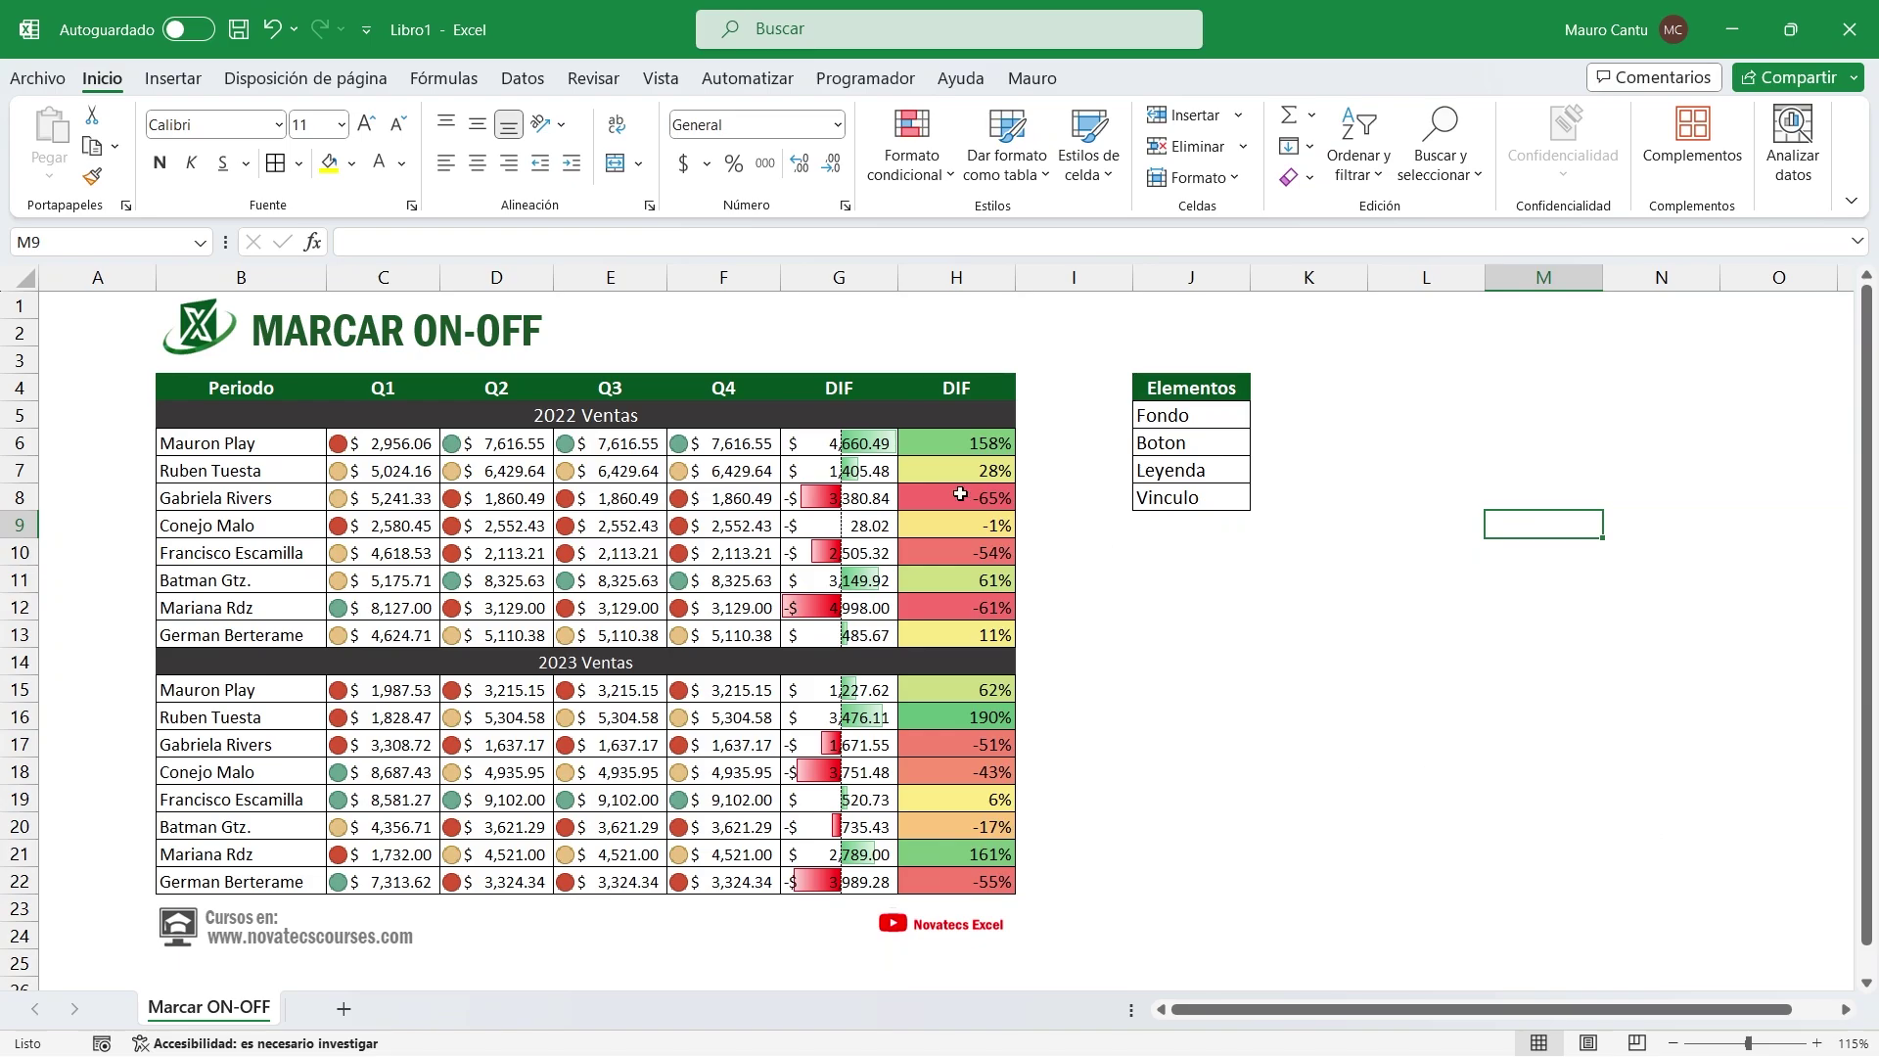
{"action": "left_click_drag", "start_coordinate": [1211, 396], "coordinate": [1207, 499]}
{"action": "left_click", "coordinate": [1214, 416]}
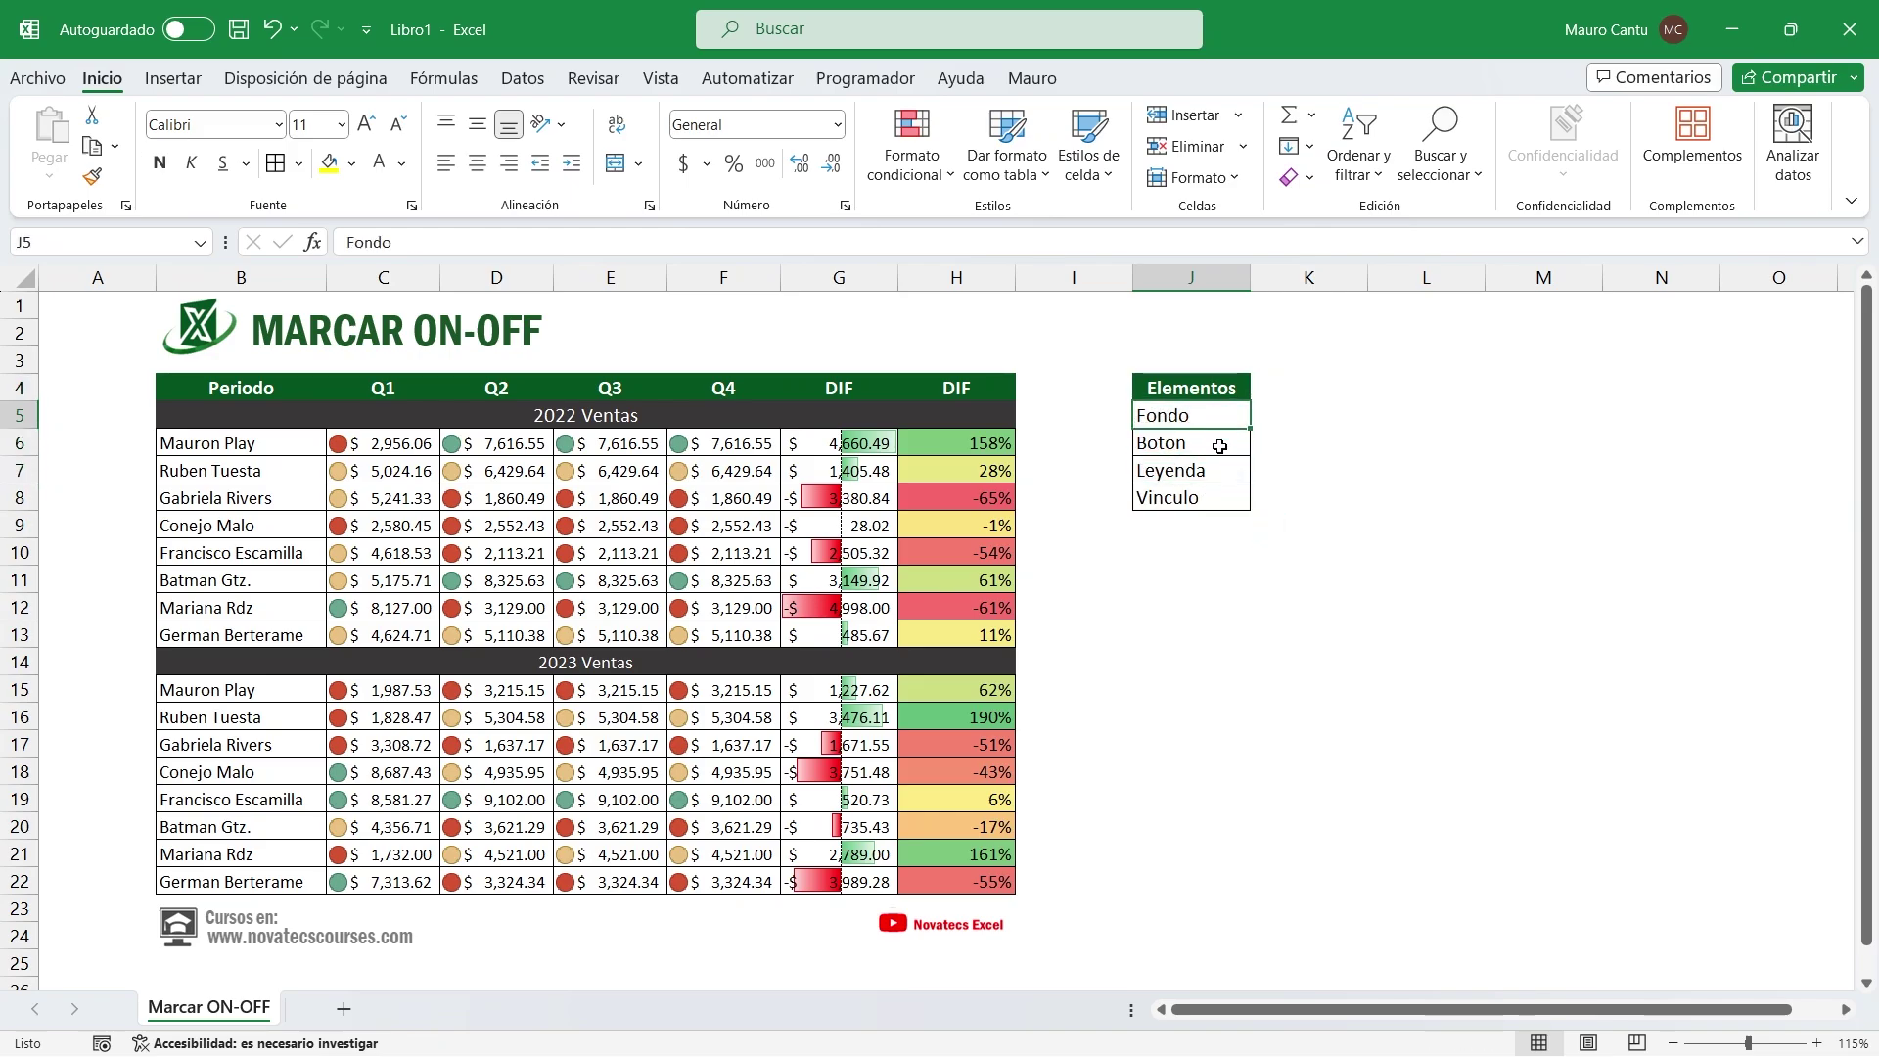
{"action": "left_click", "coordinate": [1212, 471]}
{"action": "left_click", "coordinate": [1211, 499]}
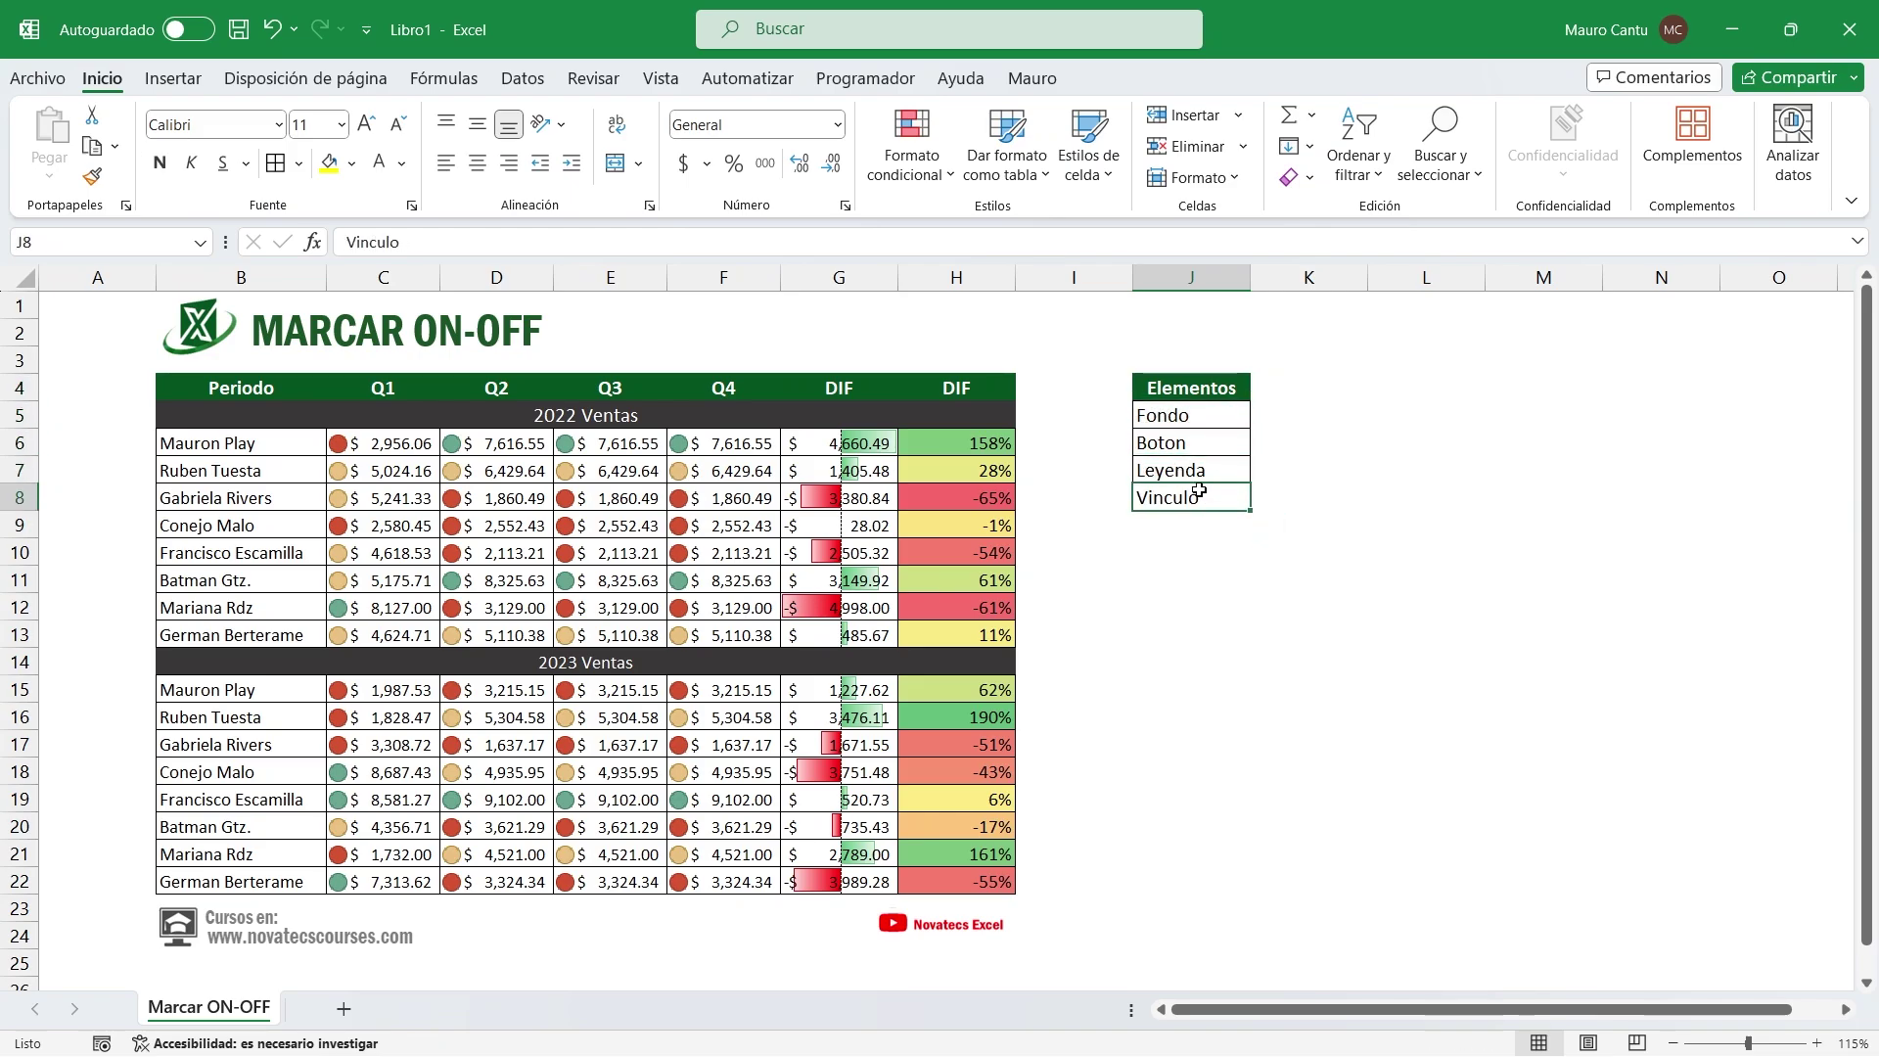
{"action": "left_click", "coordinate": [1229, 422]}
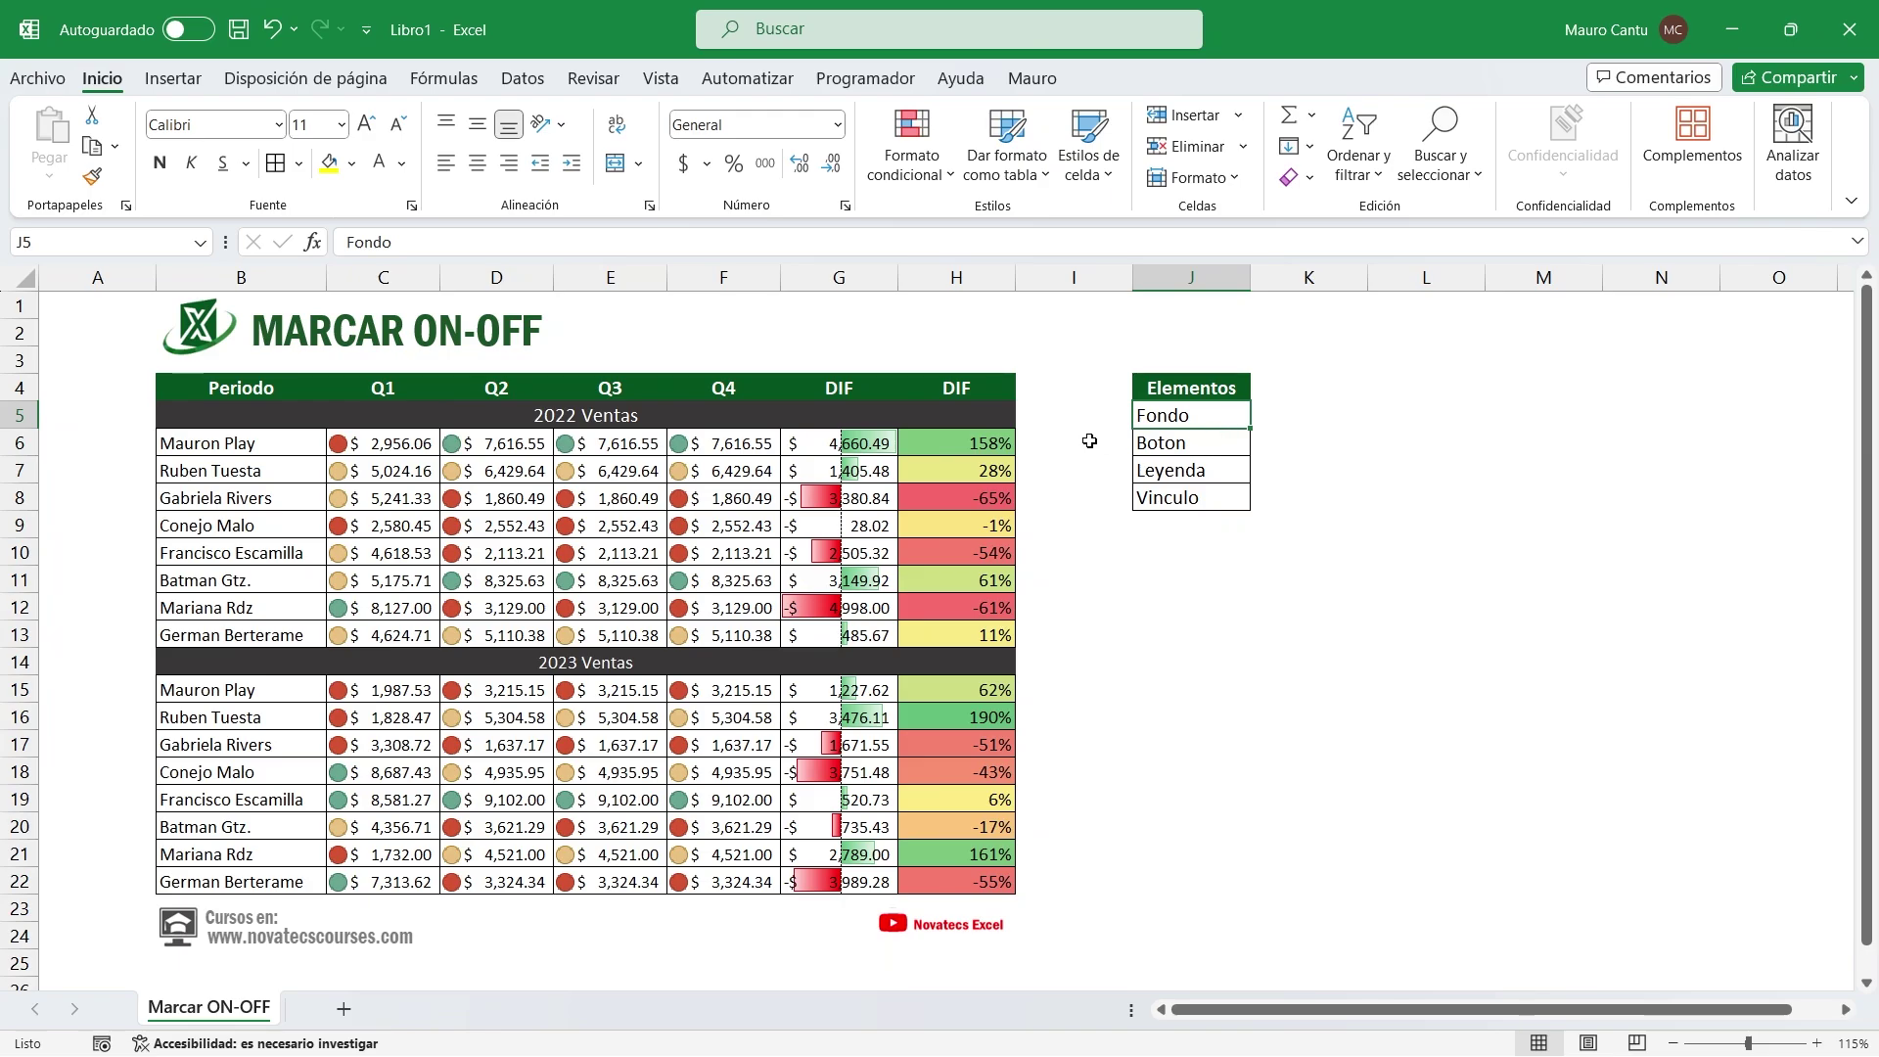
Draw a flowchart terminator shape about 3.81 cm wide below the Elementos list
{"action": "left_click", "coordinate": [173, 79]}
{"action": "left_click", "coordinate": [411, 115]}
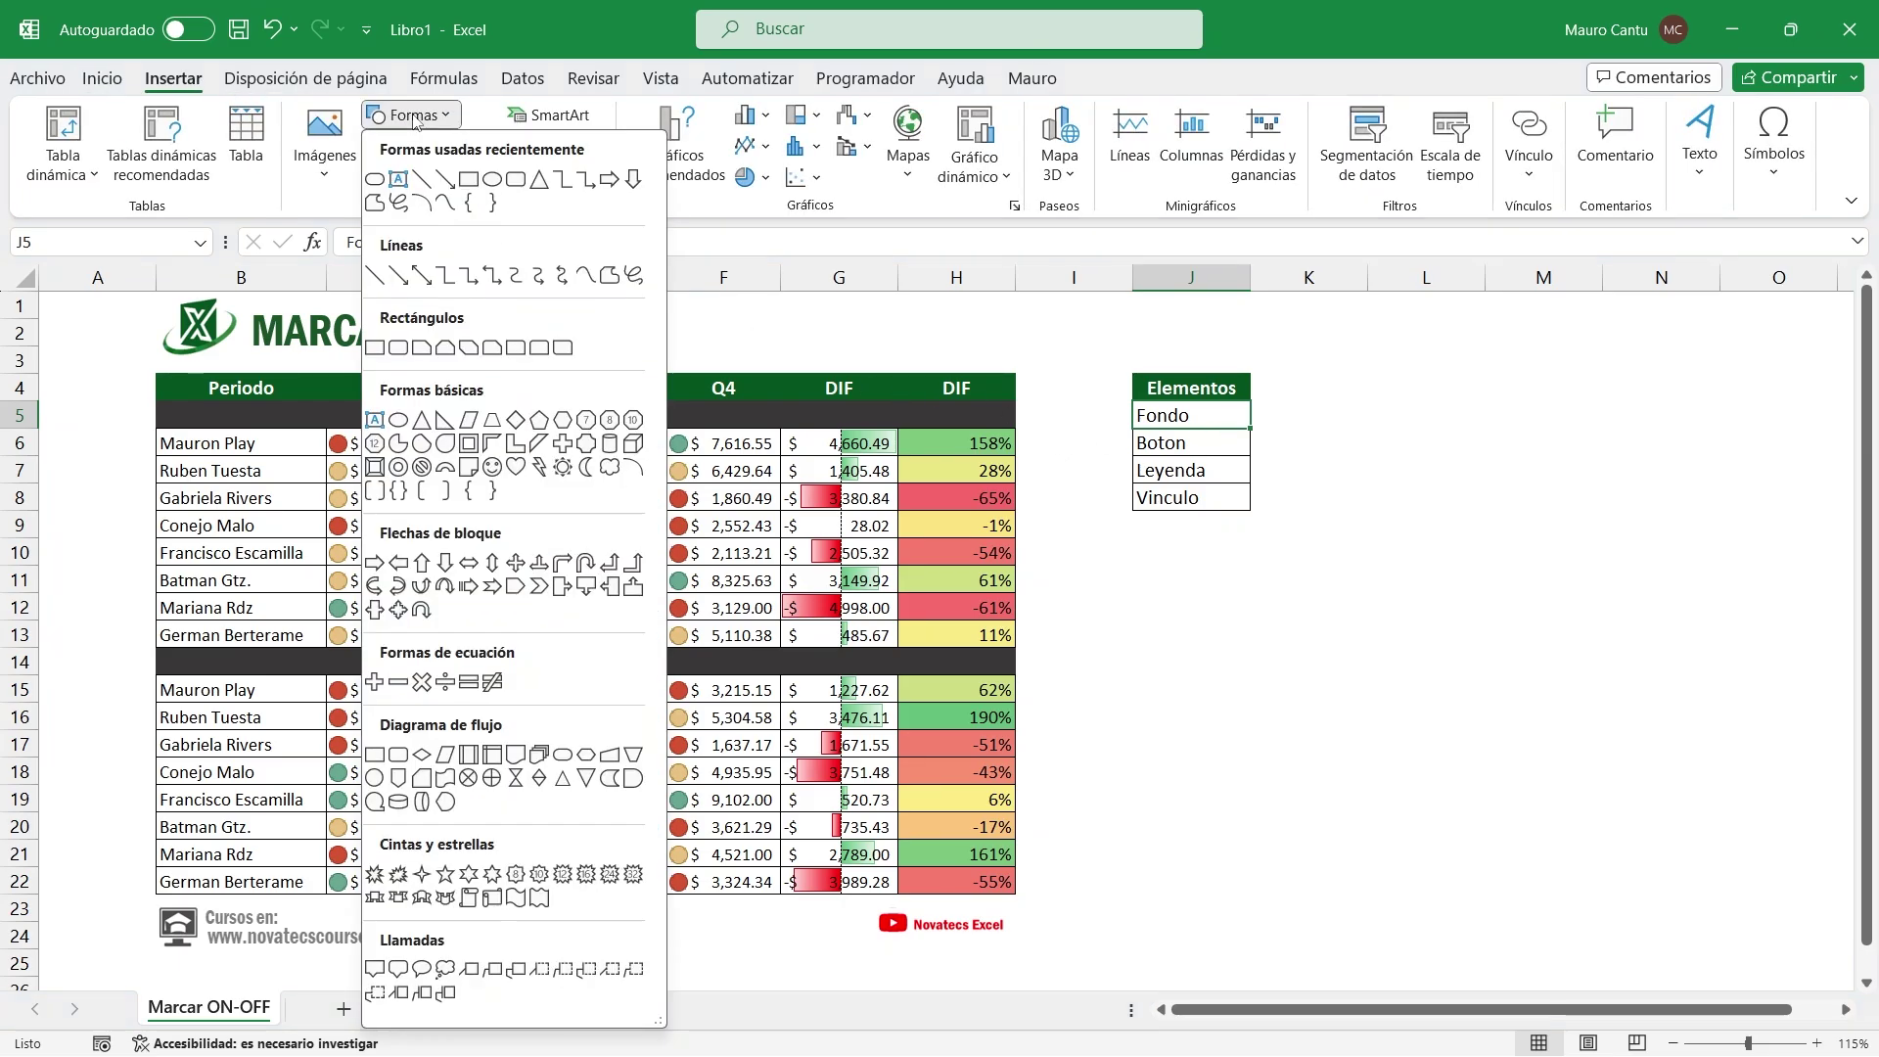
{"action": "left_click", "coordinate": [565, 756]}
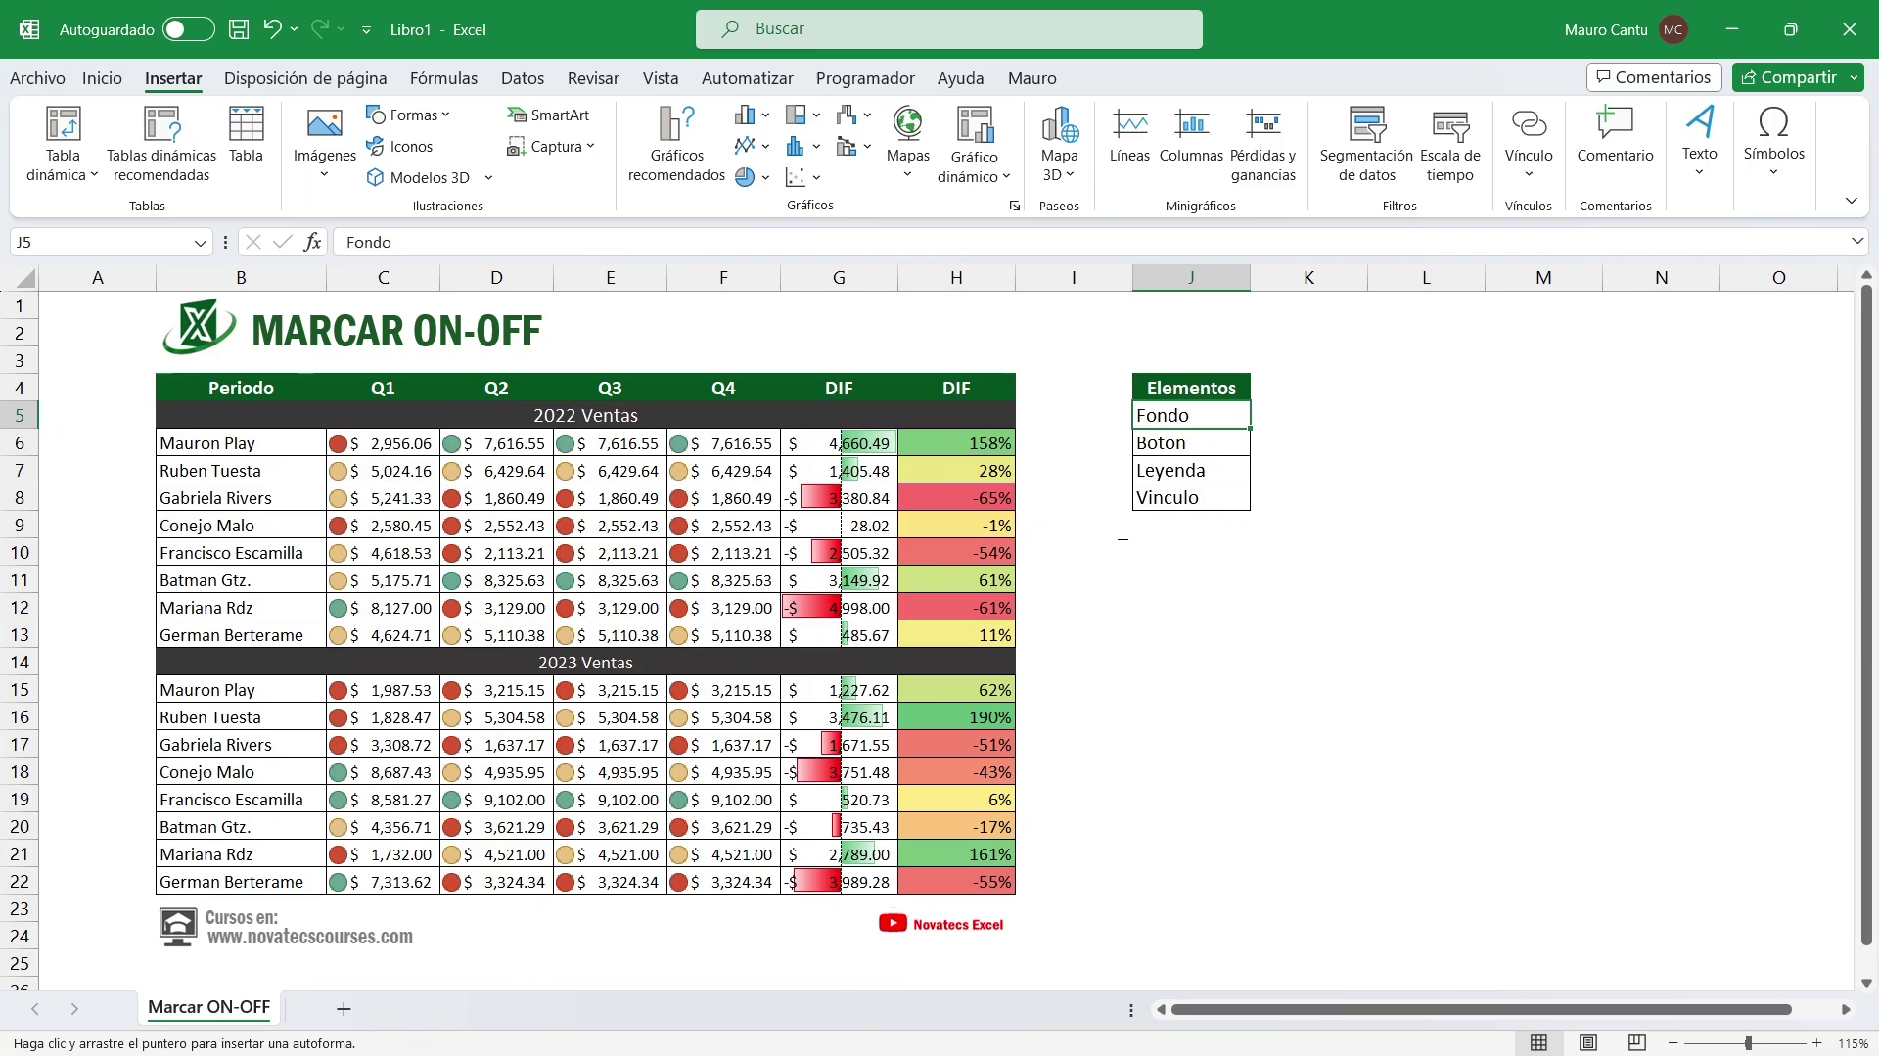
{"action": "mouse_move", "coordinate": [1131, 535]}
{"action": "left_mouse_down"}
{"action": "mouse_move", "coordinate": [1355, 600]}
{"action": "mouse_move", "coordinate": [1333, 601]}
{"action": "left_mouse_up"}
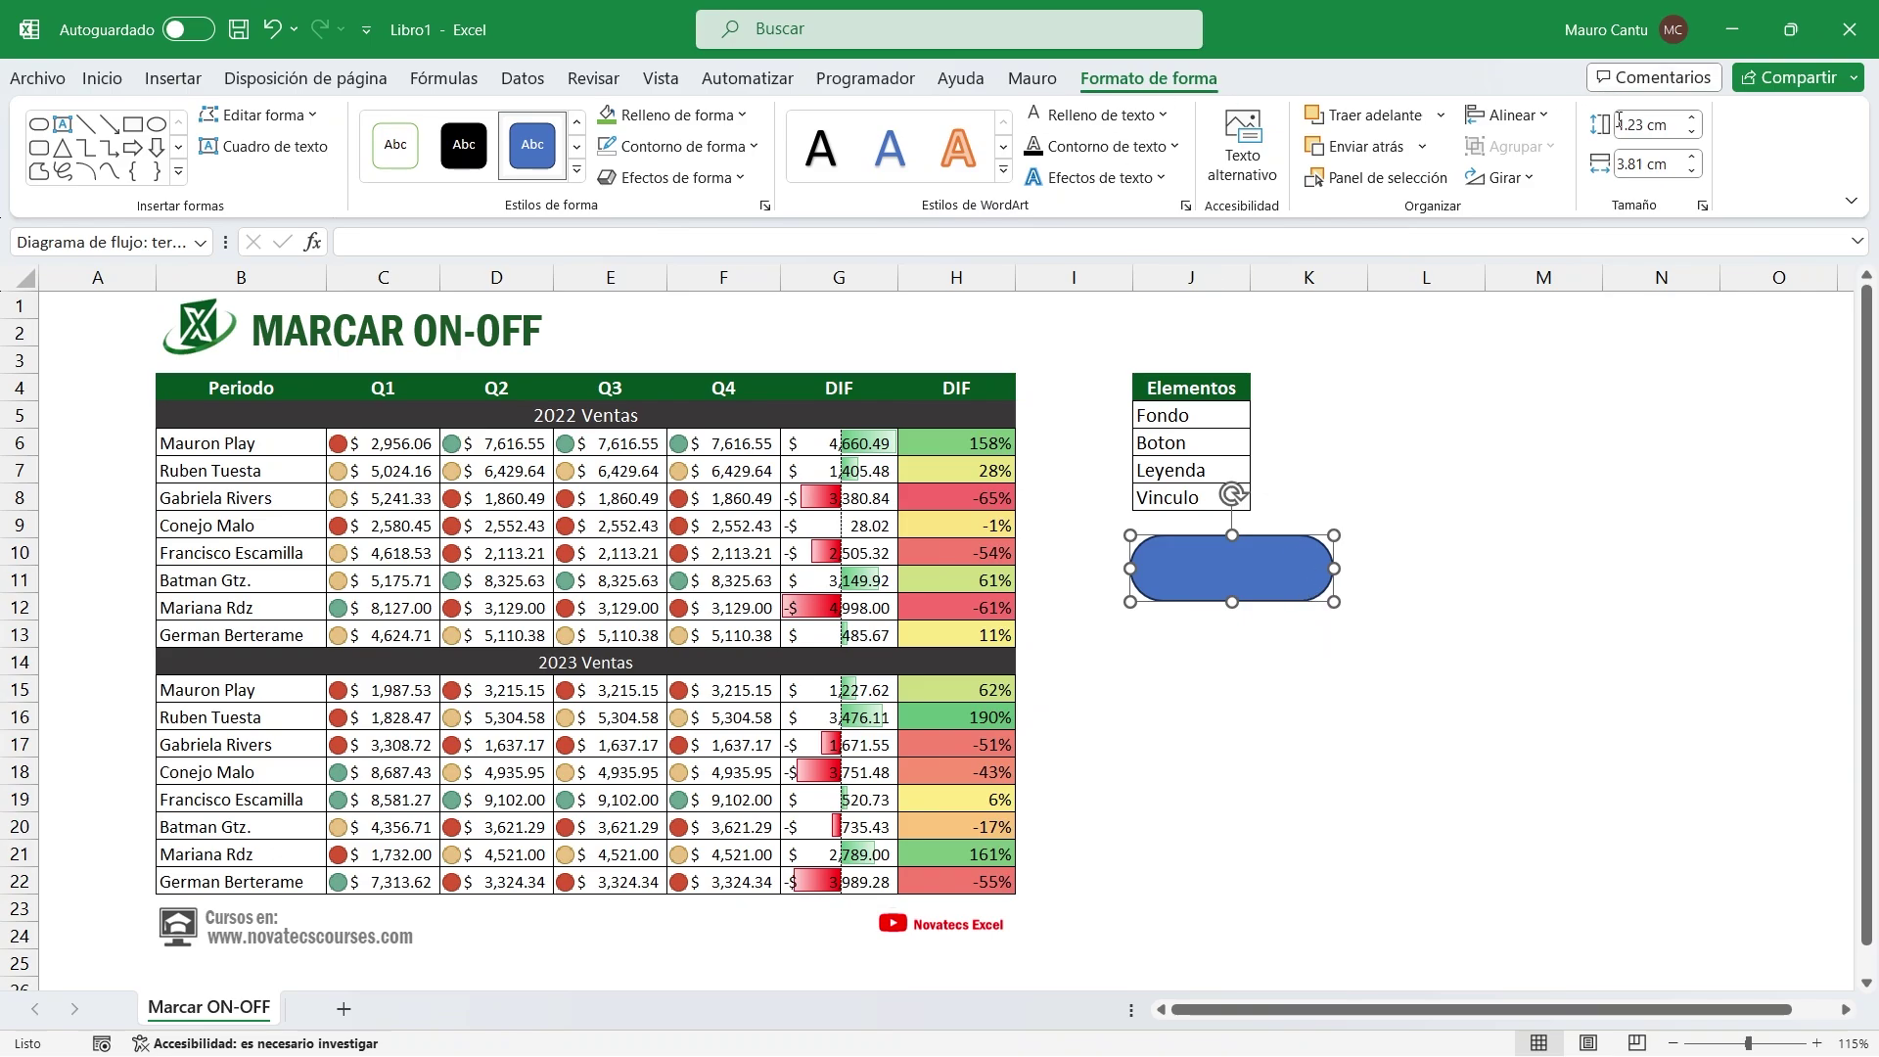
Set the terminator shape's height to 1.3 cm and its width to 3.8 cm
{"action": "left_click", "coordinate": [1644, 125]}
{"action": "type", "text": "1.3"}
{"action": "left_click", "coordinate": [1644, 165]}
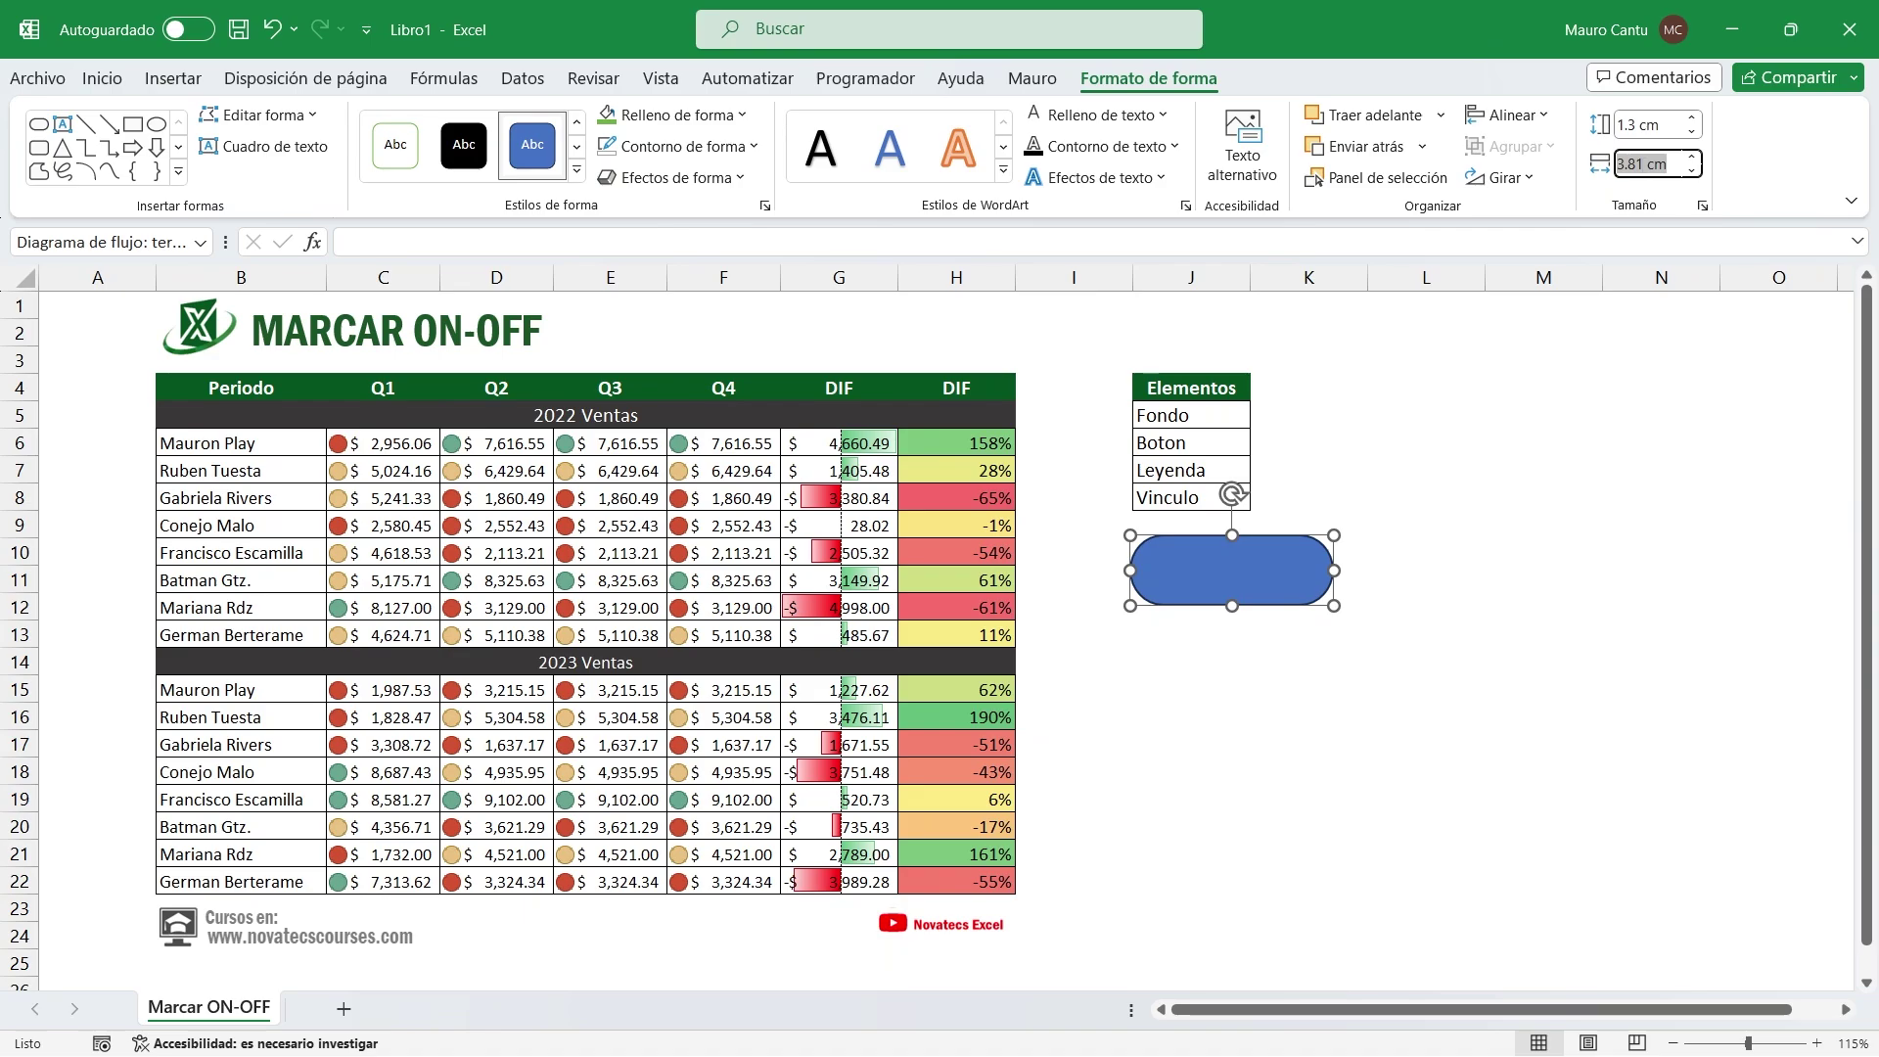
{"action": "type", "text": "3.8"}
{"action": "key", "text": "Return"}
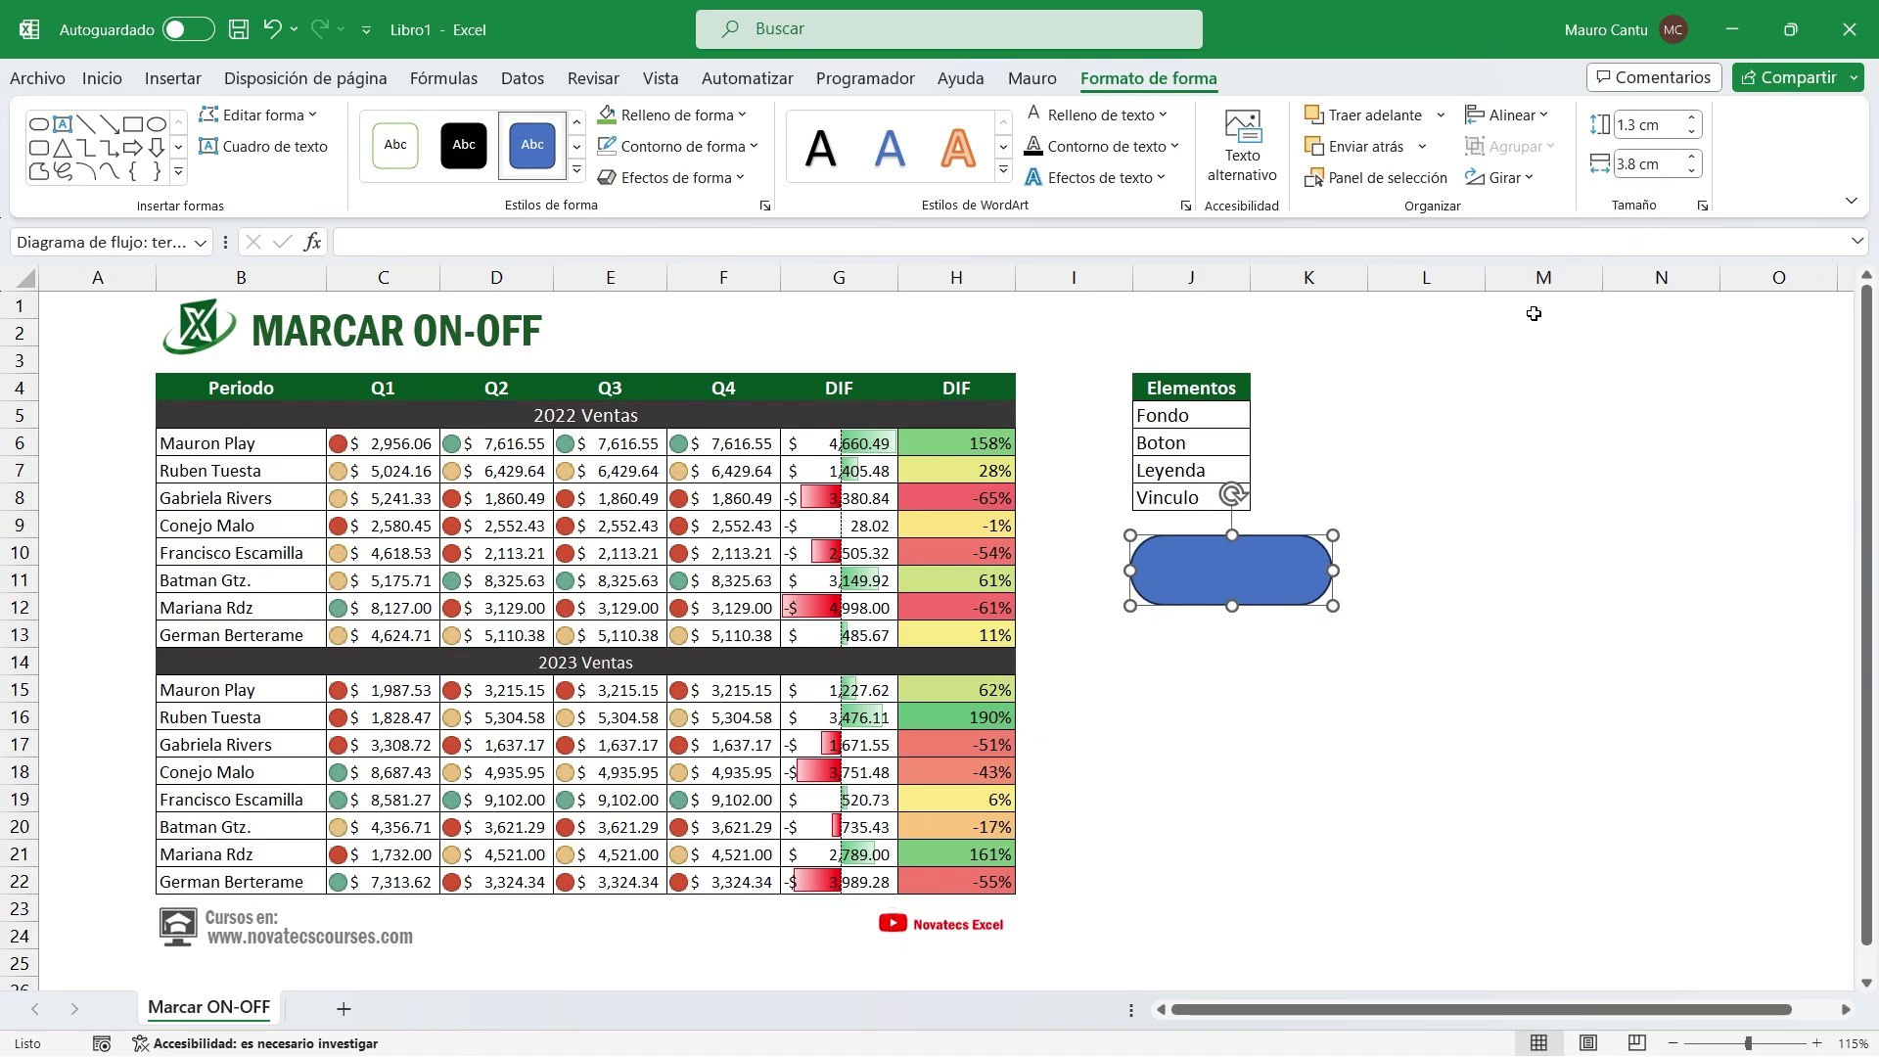
{"action": "left_click", "coordinate": [1292, 661]}
Fill the terminator shape with the standard green using its shape formatting options
{"action": "left_click", "coordinate": [1229, 575]}
{"action": "right_click", "coordinate": [1221, 593]}
{"action": "left_click", "coordinate": [1311, 1034]}
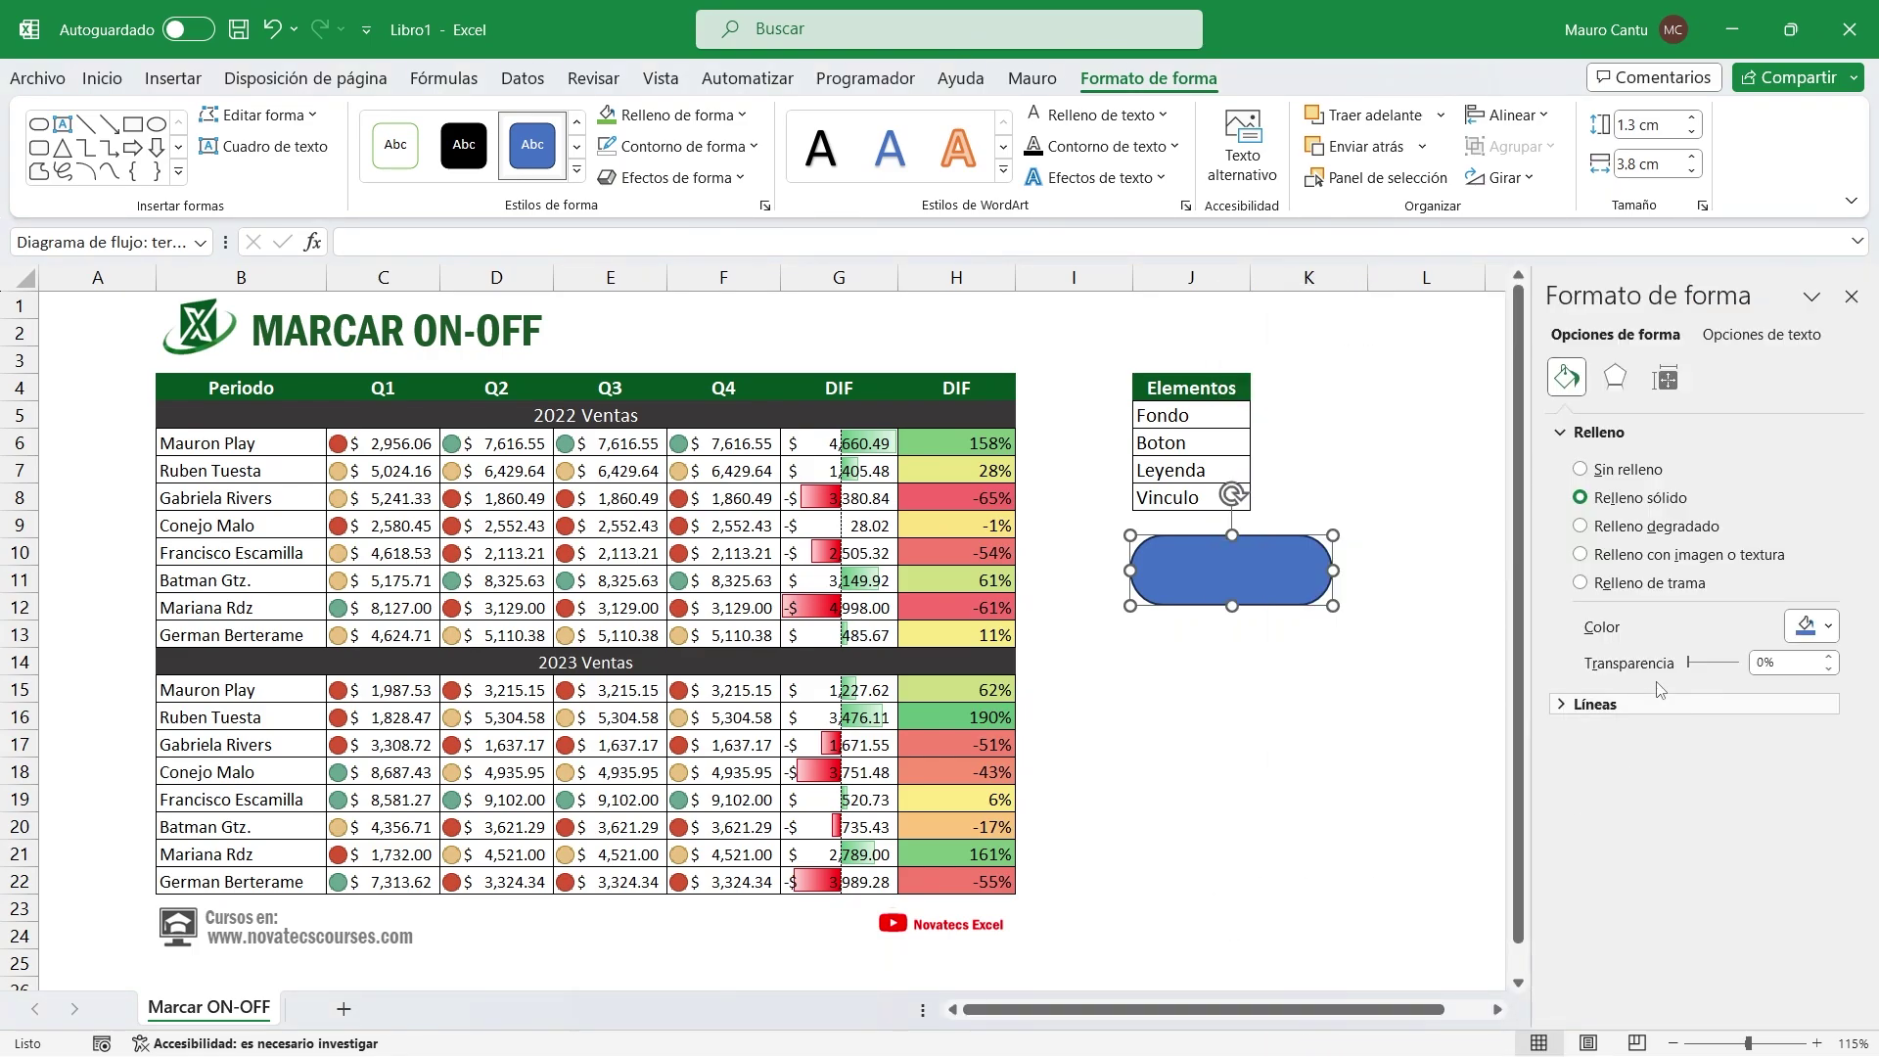
{"action": "left_click", "coordinate": [1816, 631]}
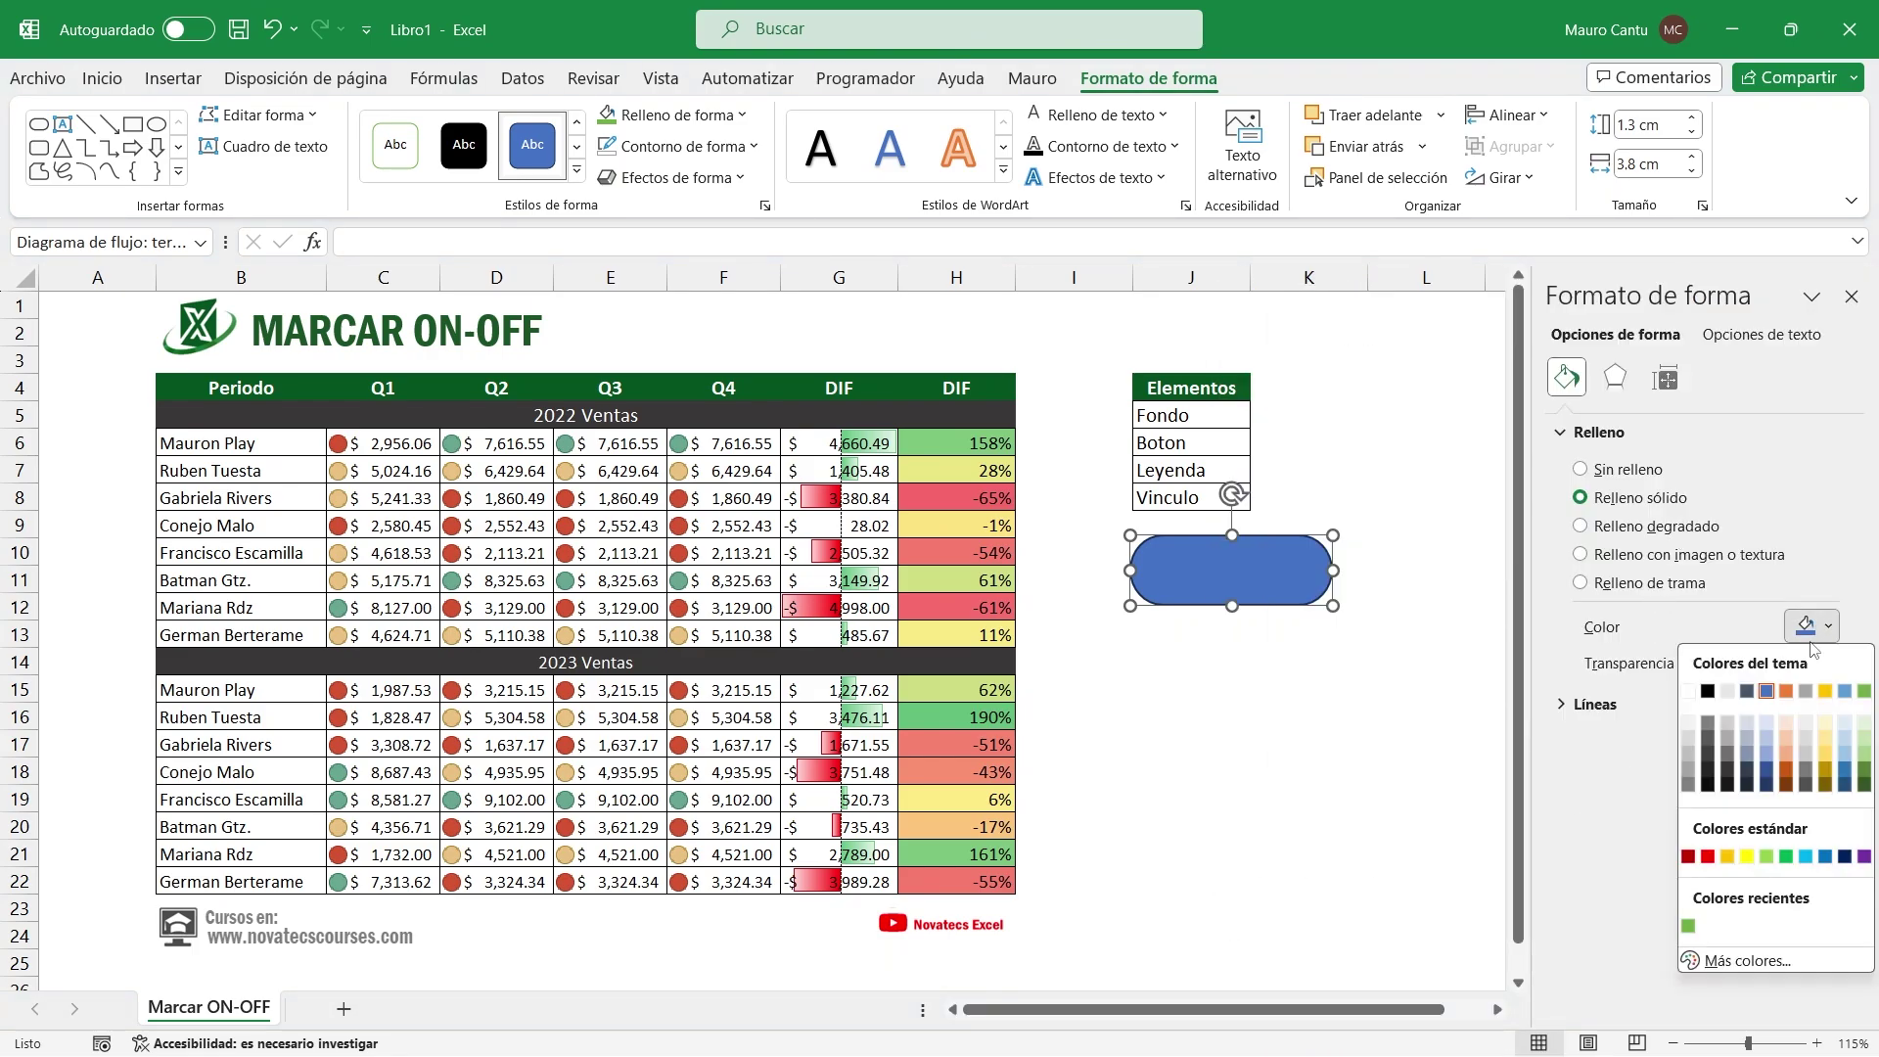
{"action": "left_click", "coordinate": [1792, 868]}
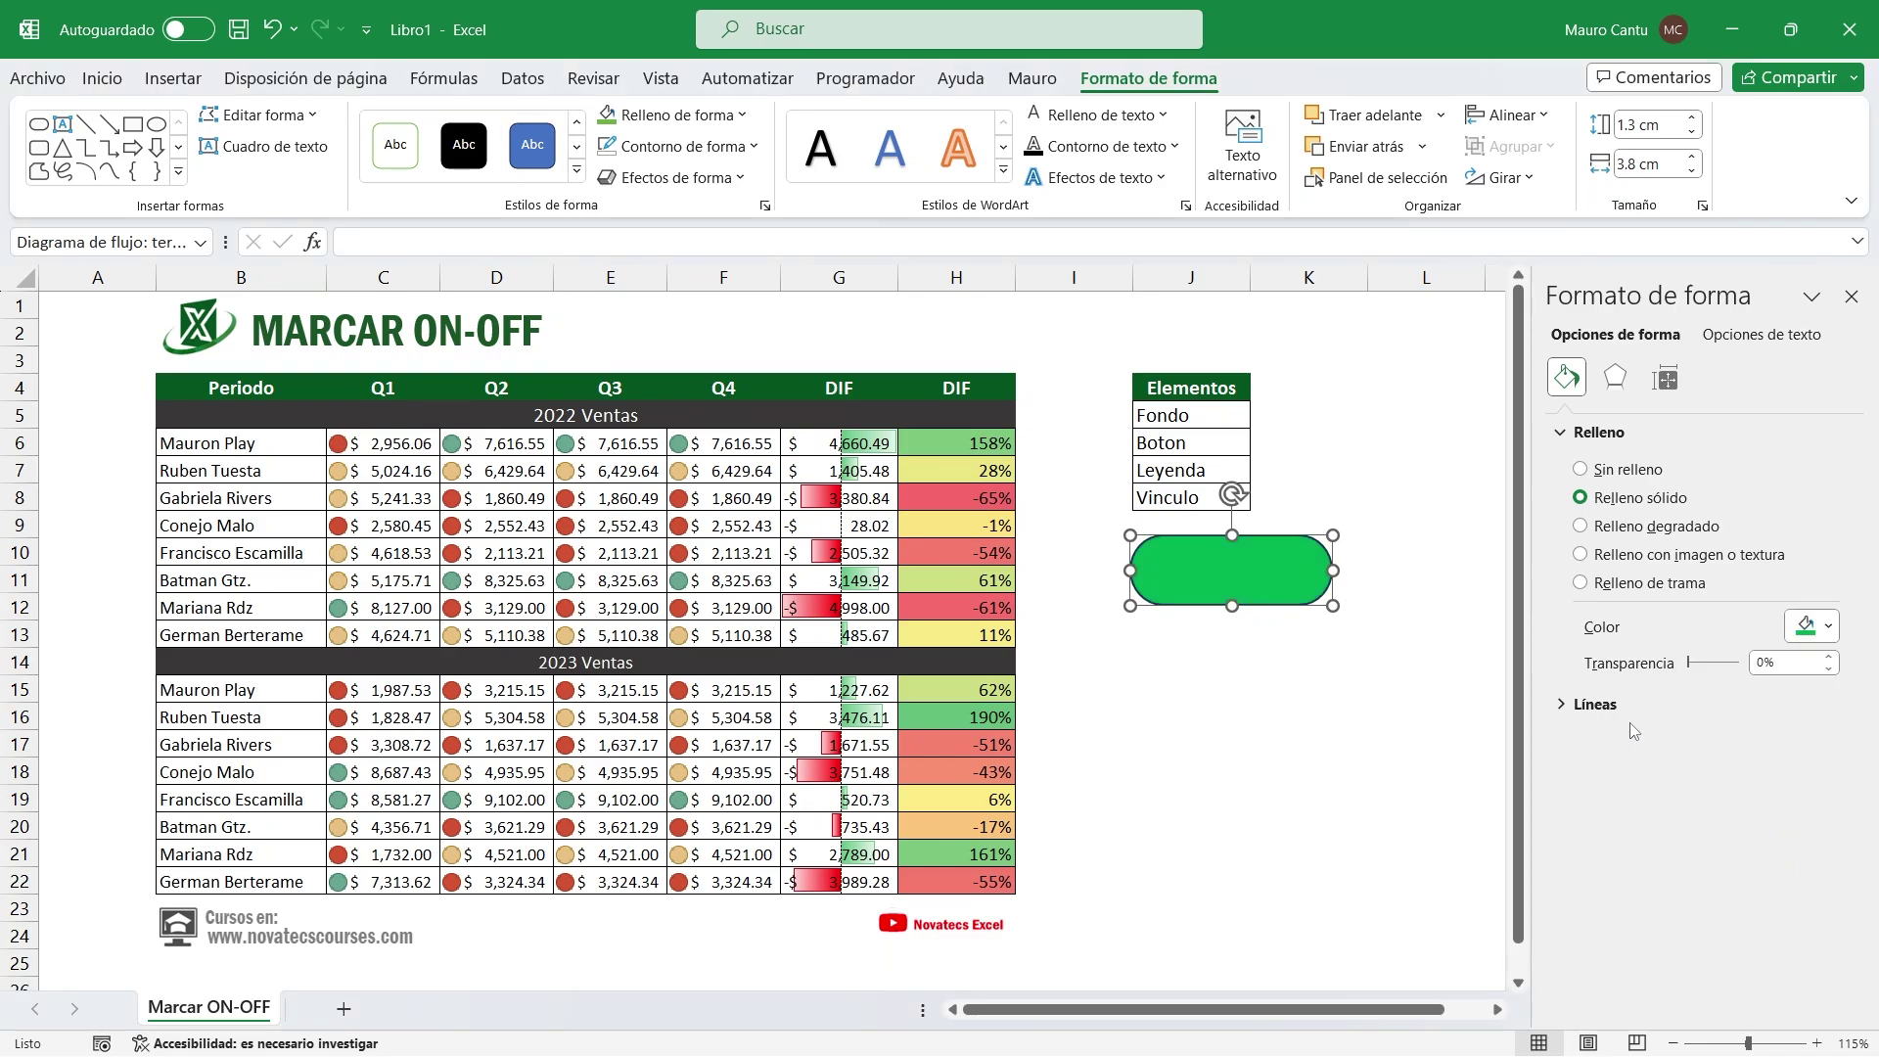
Give the shape a gradient outline and remove its two middle gradient stops
{"action": "left_click", "coordinate": [1594, 703]}
{"action": "scroll", "coordinate": [1669, 767], "scroll_direction": "down", "scroll_amount": 1}
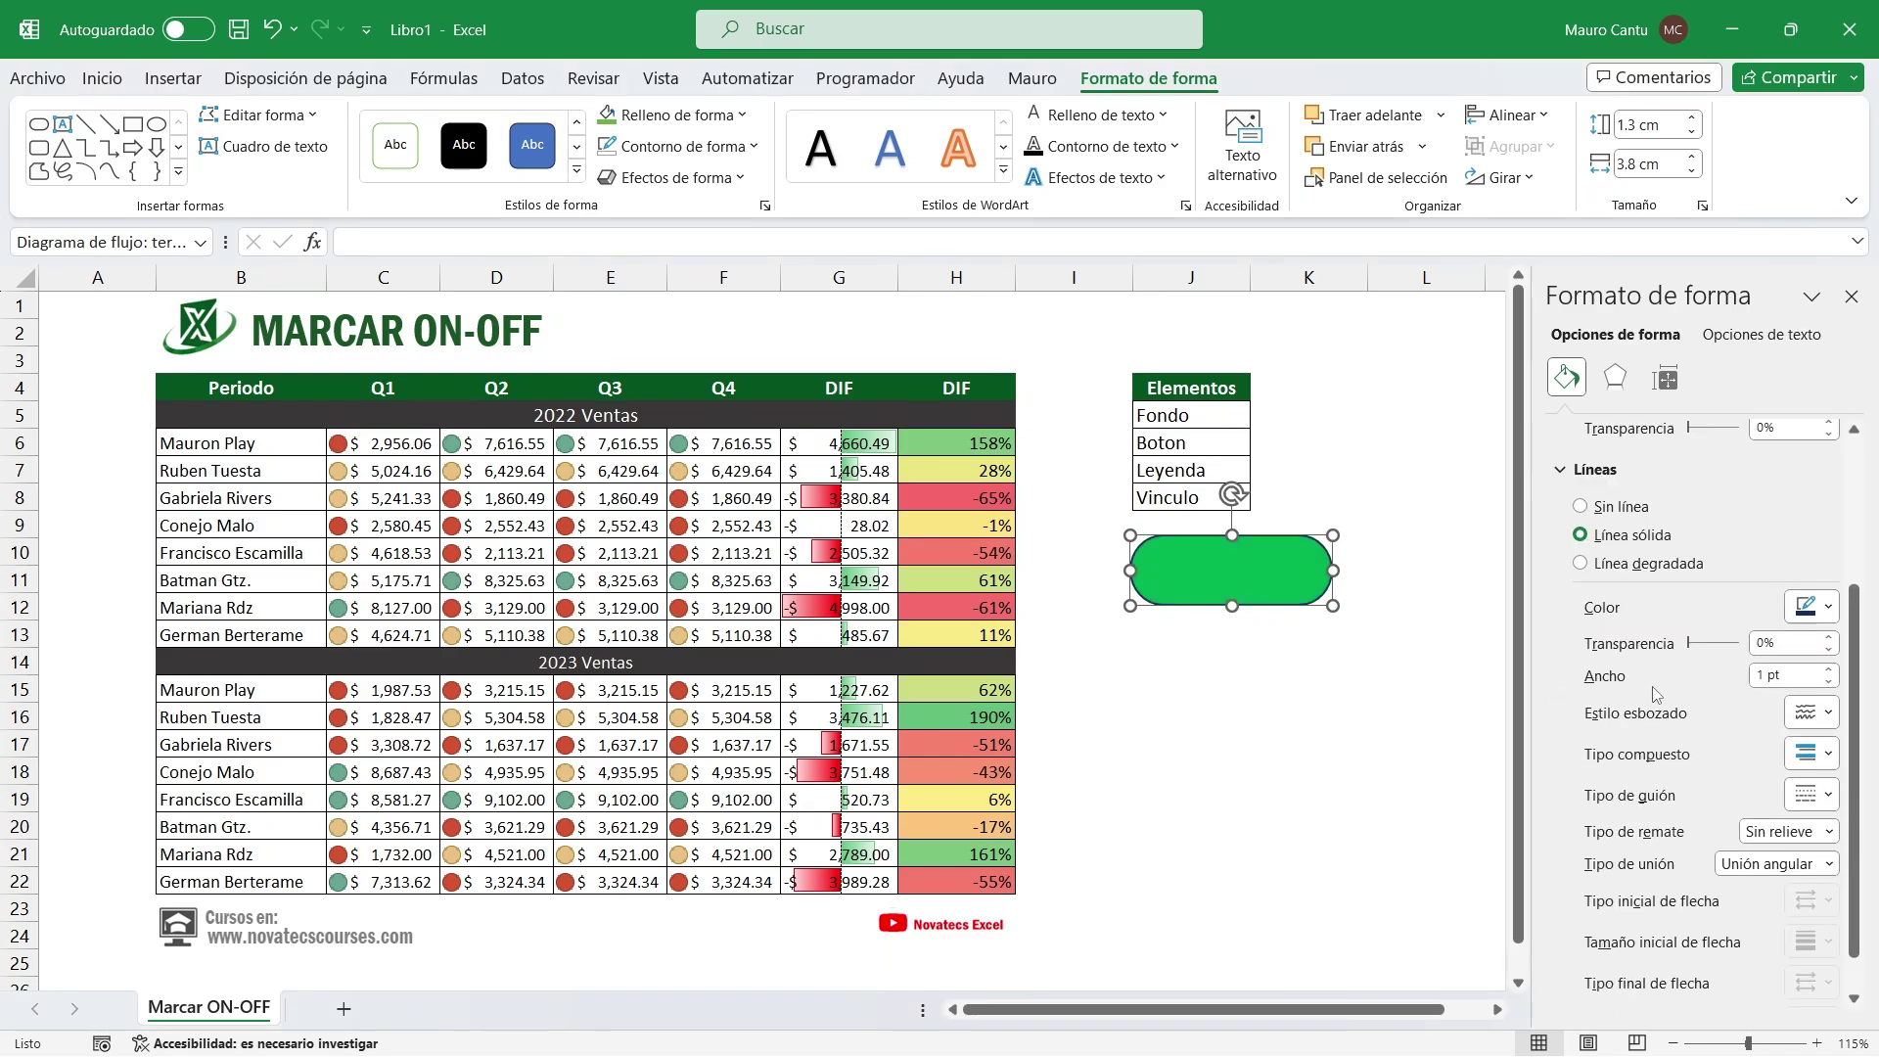
{"action": "left_click", "coordinate": [1662, 565]}
{"action": "left_click", "coordinate": [1725, 780]}
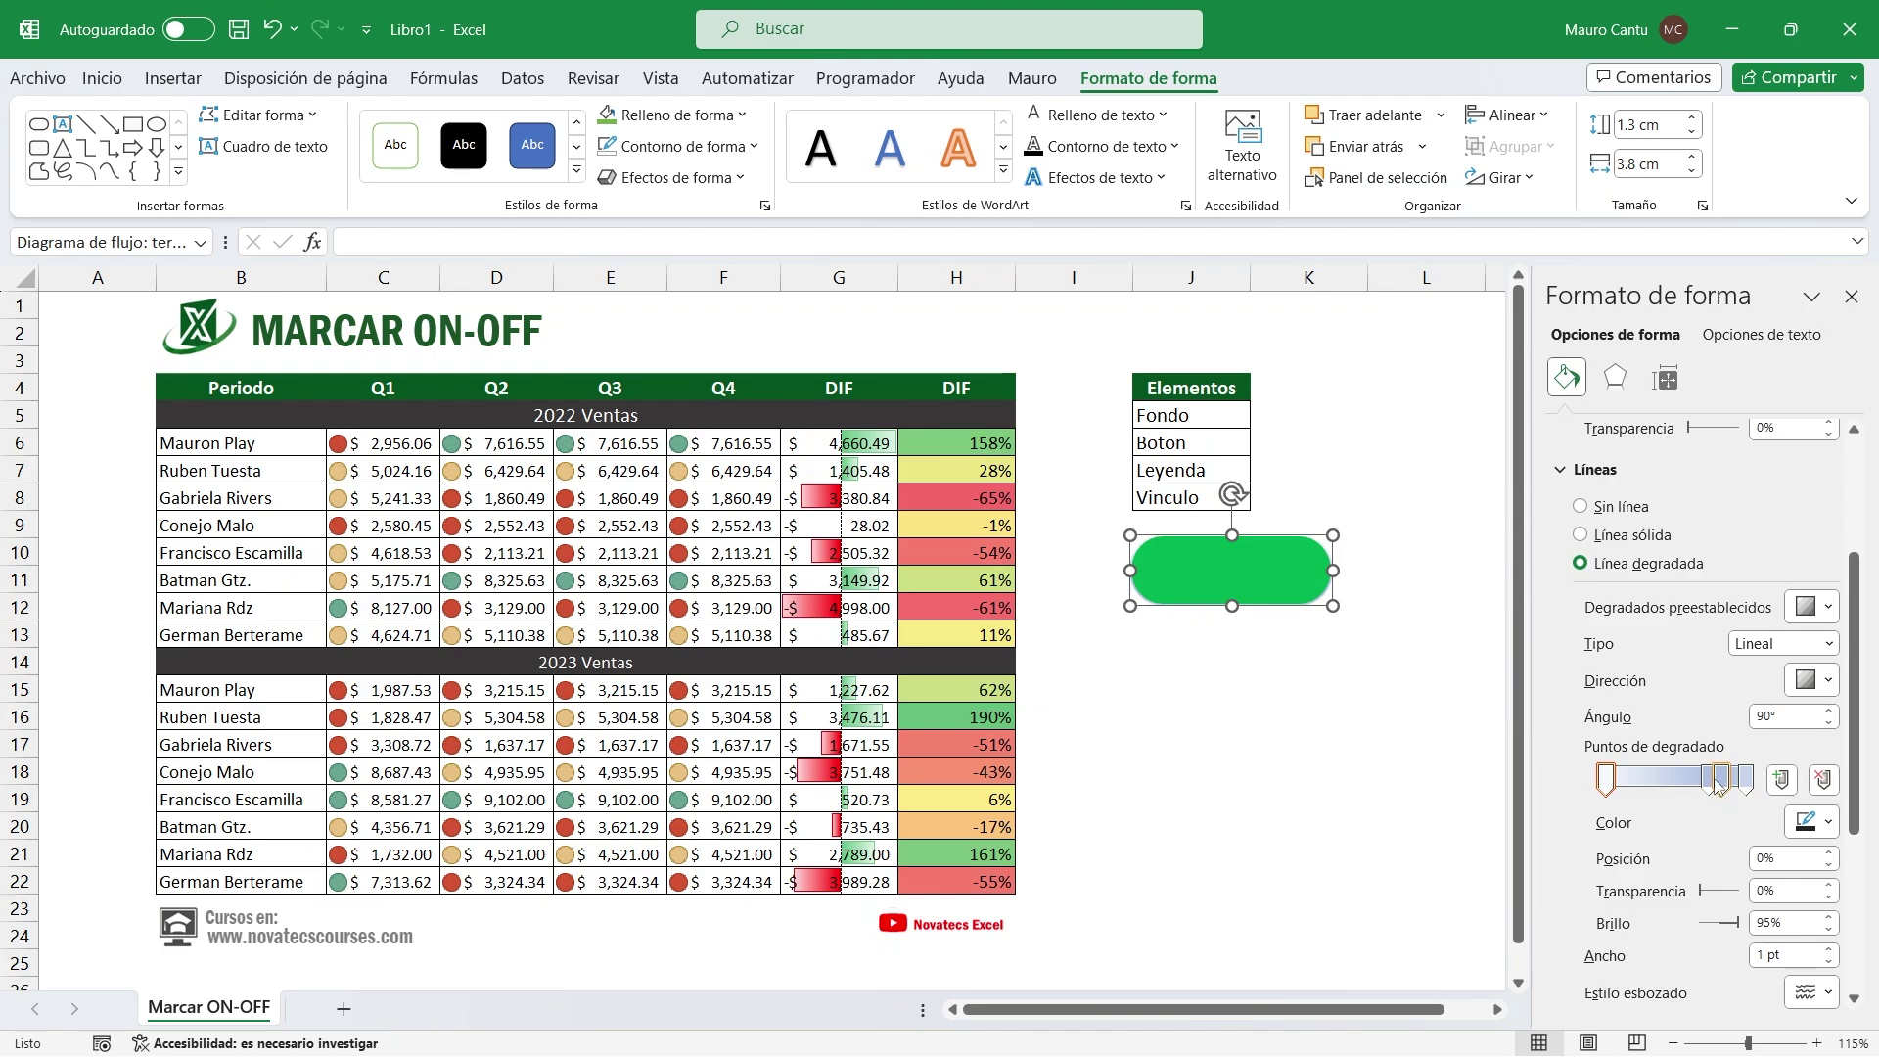
{"action": "left_click", "coordinate": [1823, 779]}
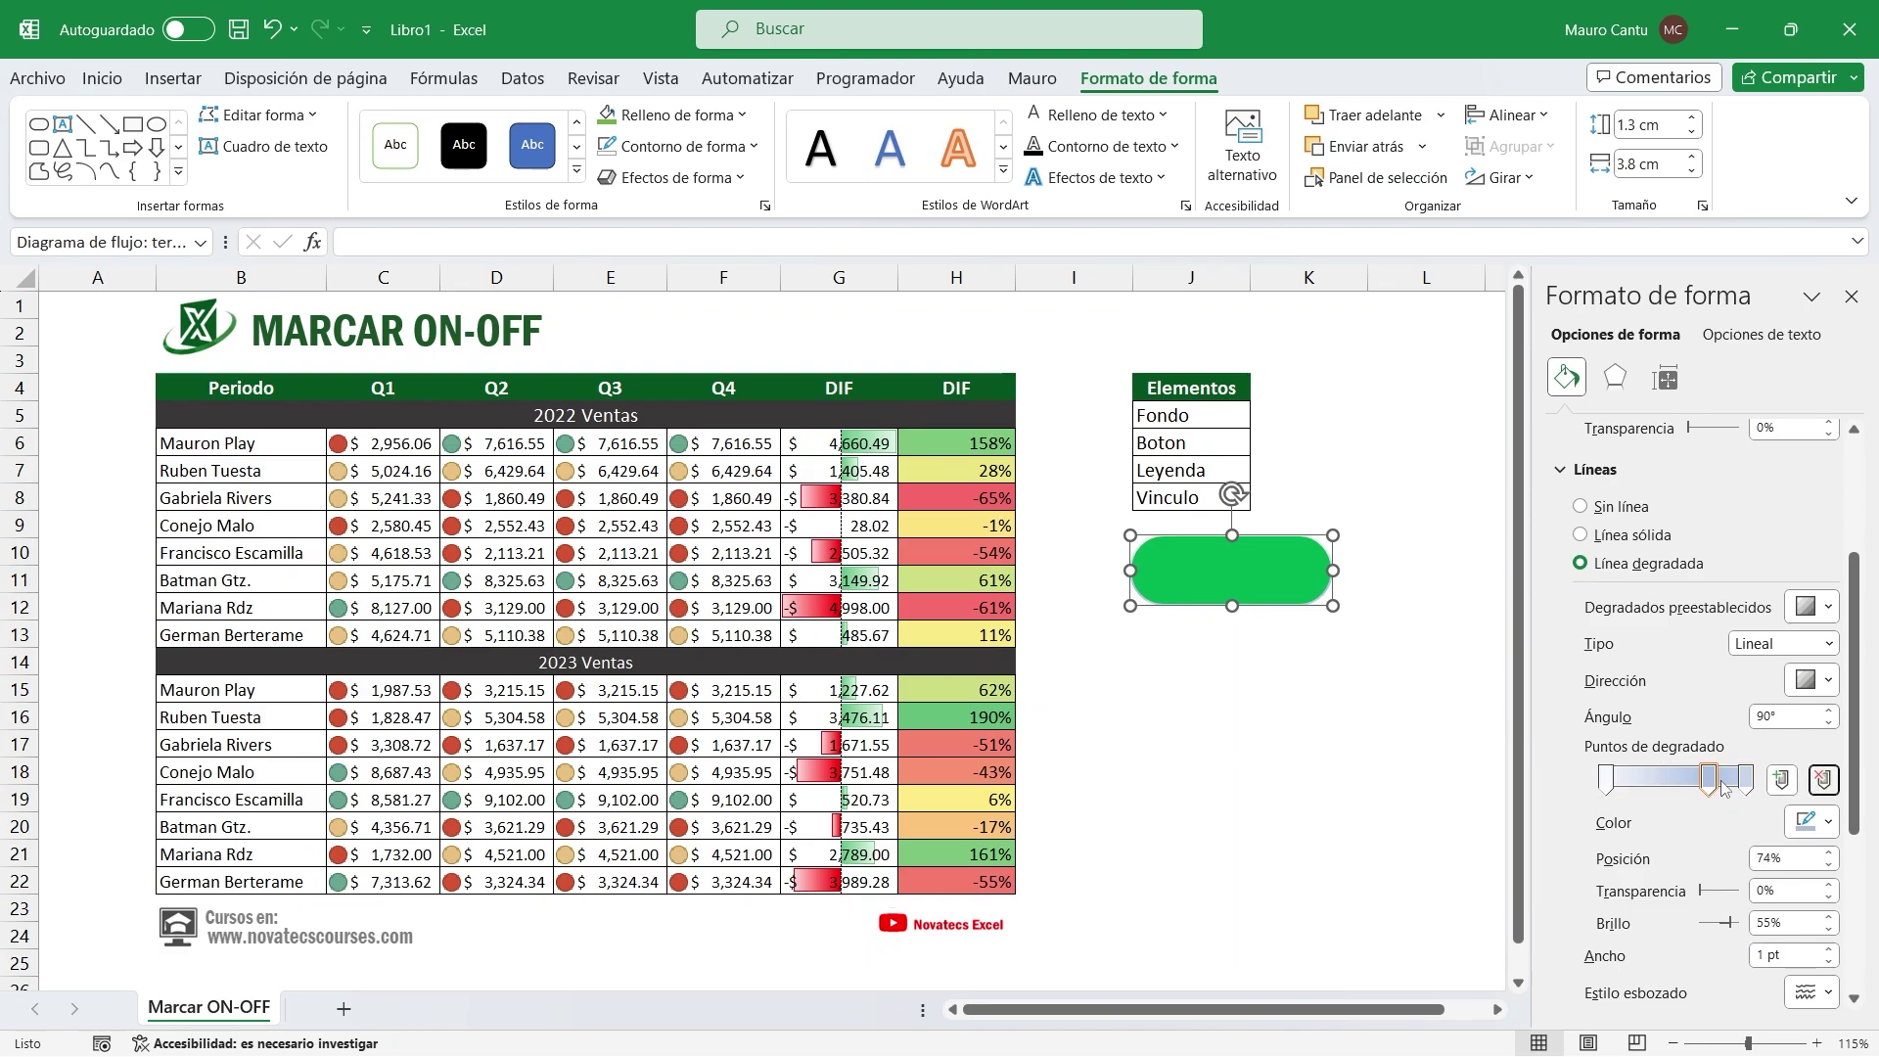
{"action": "left_click", "coordinate": [1823, 779]}
Colour the outline's first gradient stop grey and its last gradient stop white
{"action": "left_click", "coordinate": [1812, 822]}
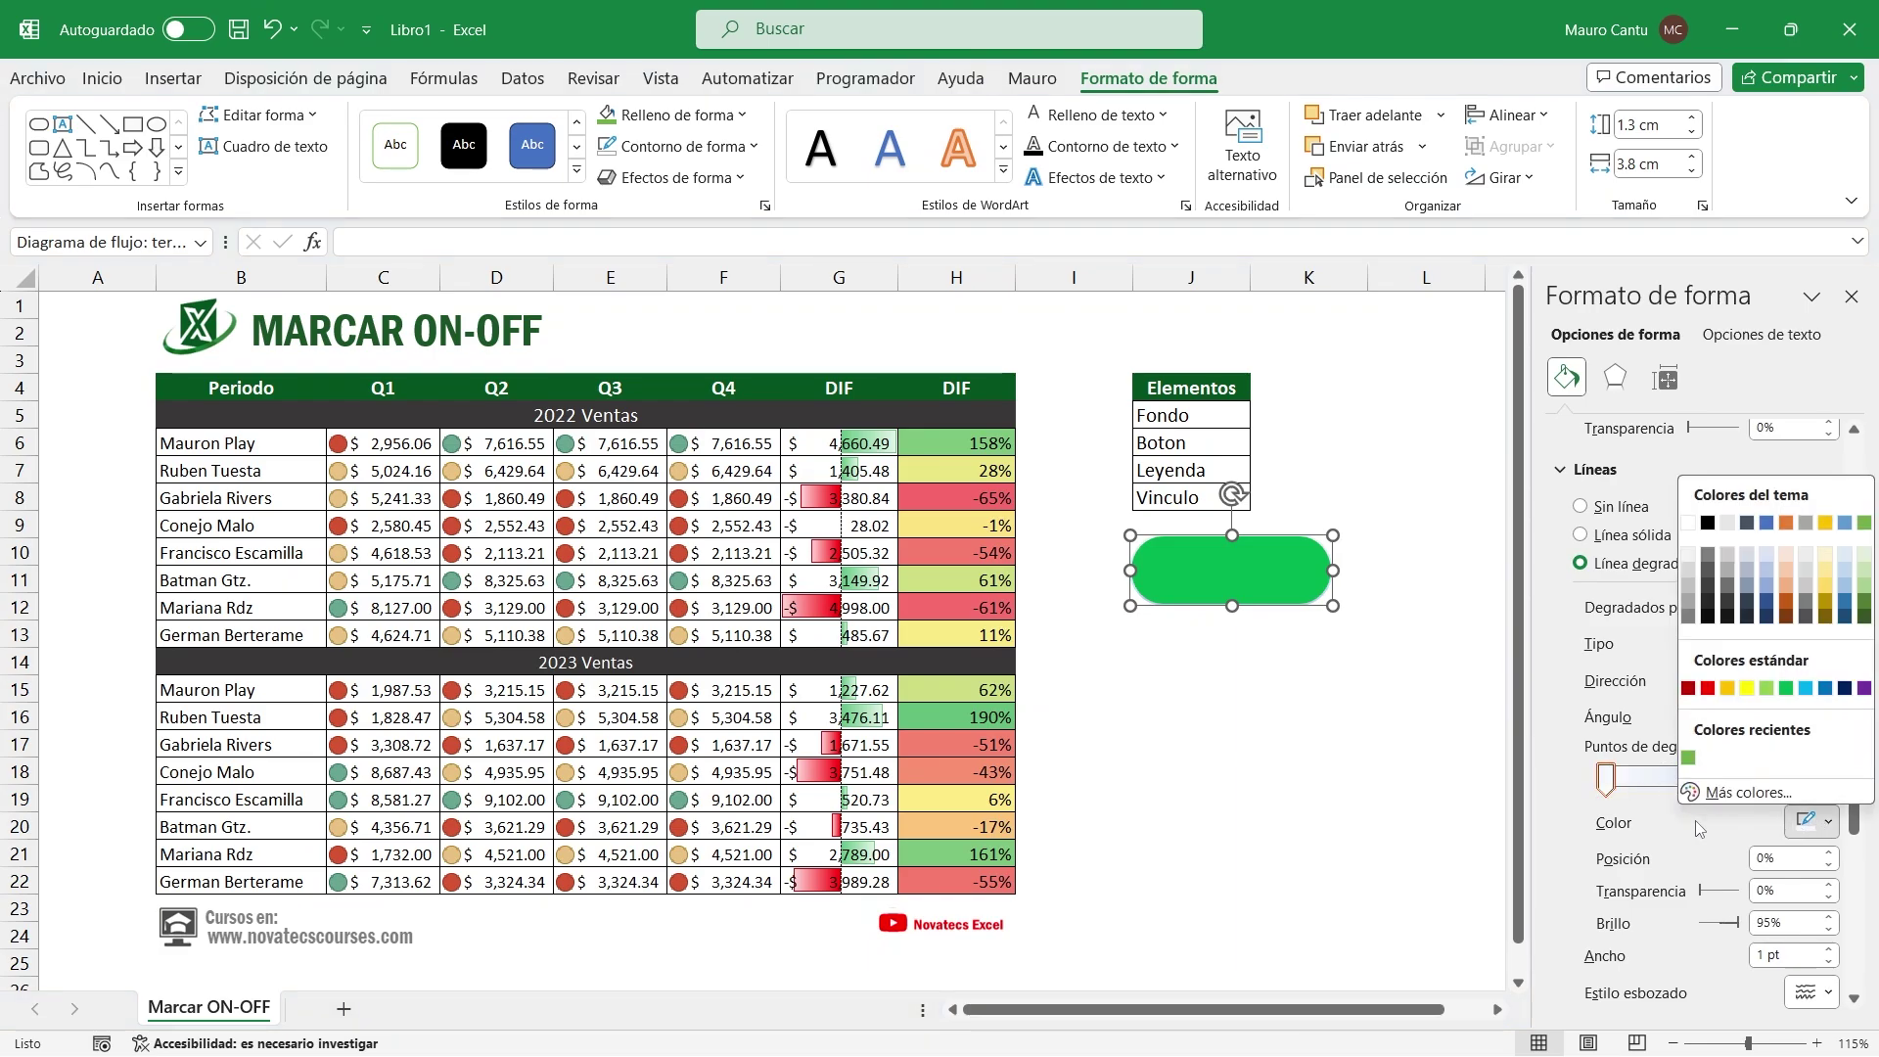
{"action": "key", "text": "Escape"}
{"action": "left_click", "coordinate": [1746, 780]}
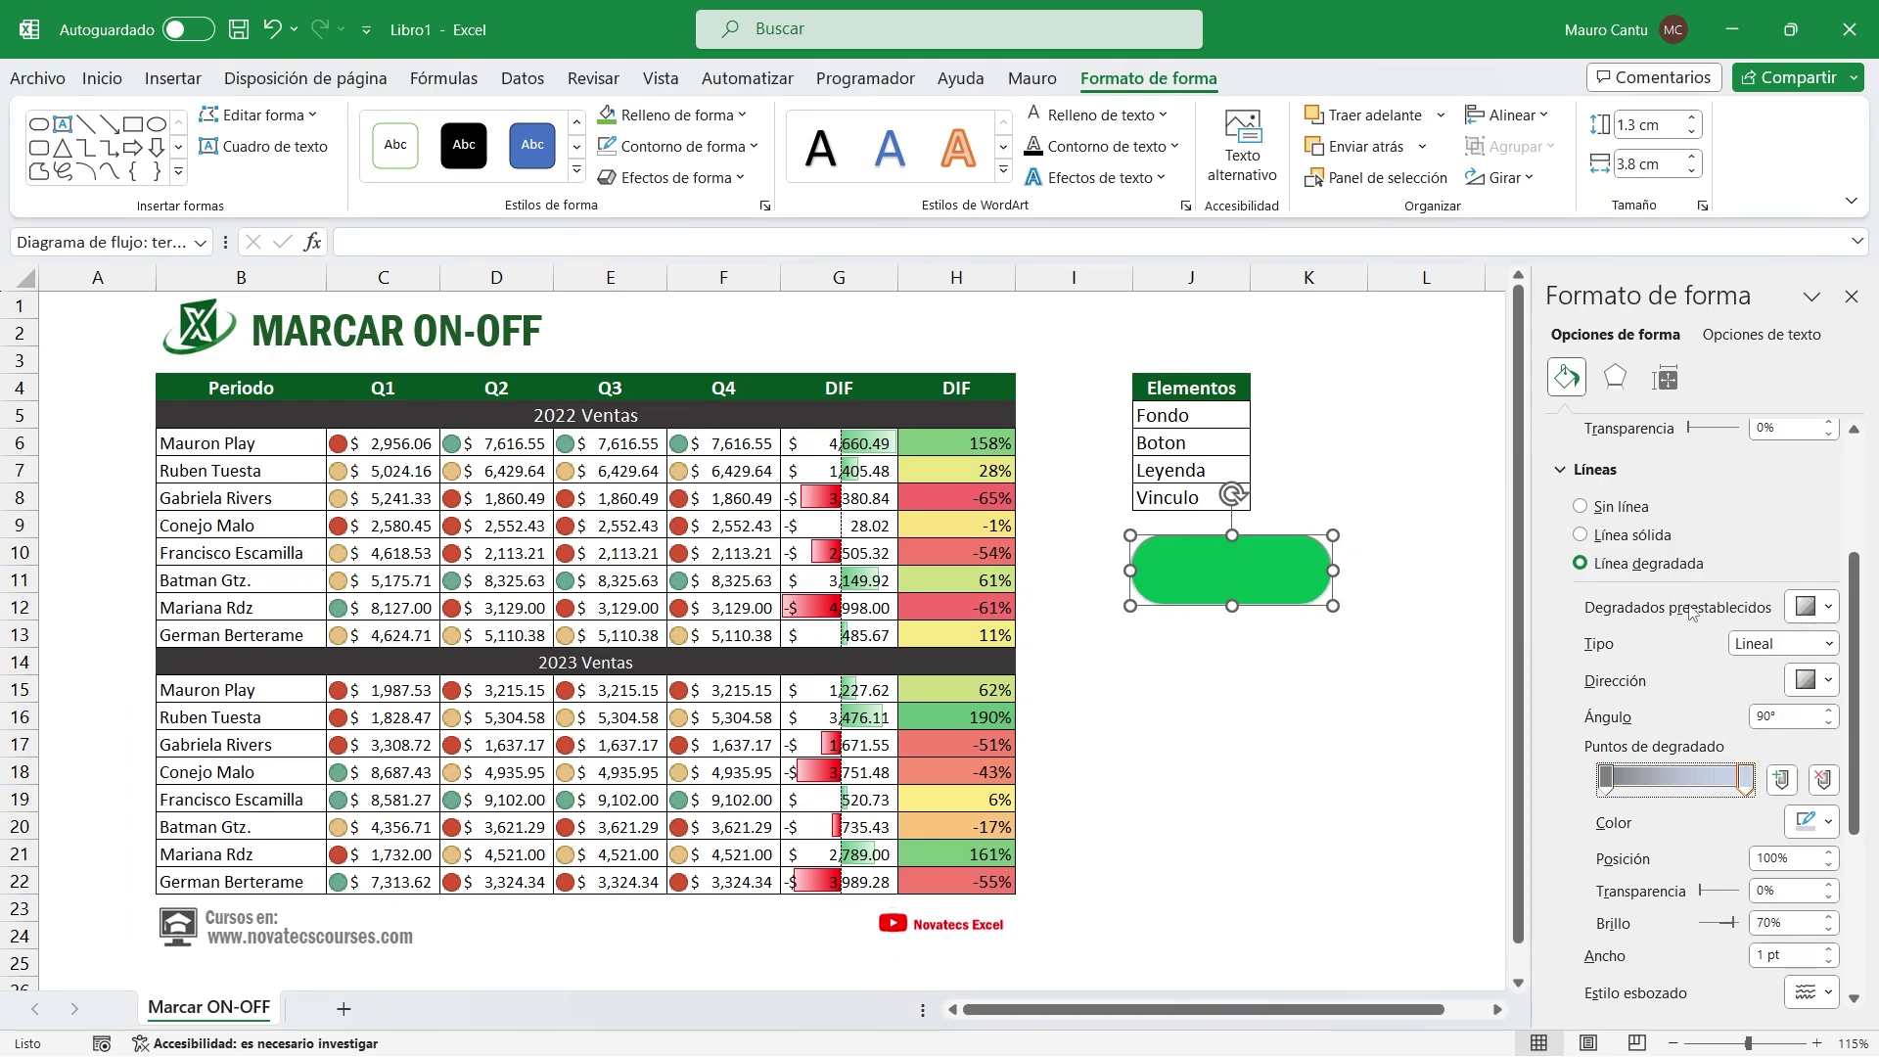
{"action": "left_click", "coordinate": [1812, 822]}
{"action": "left_click", "coordinate": [1689, 519]}
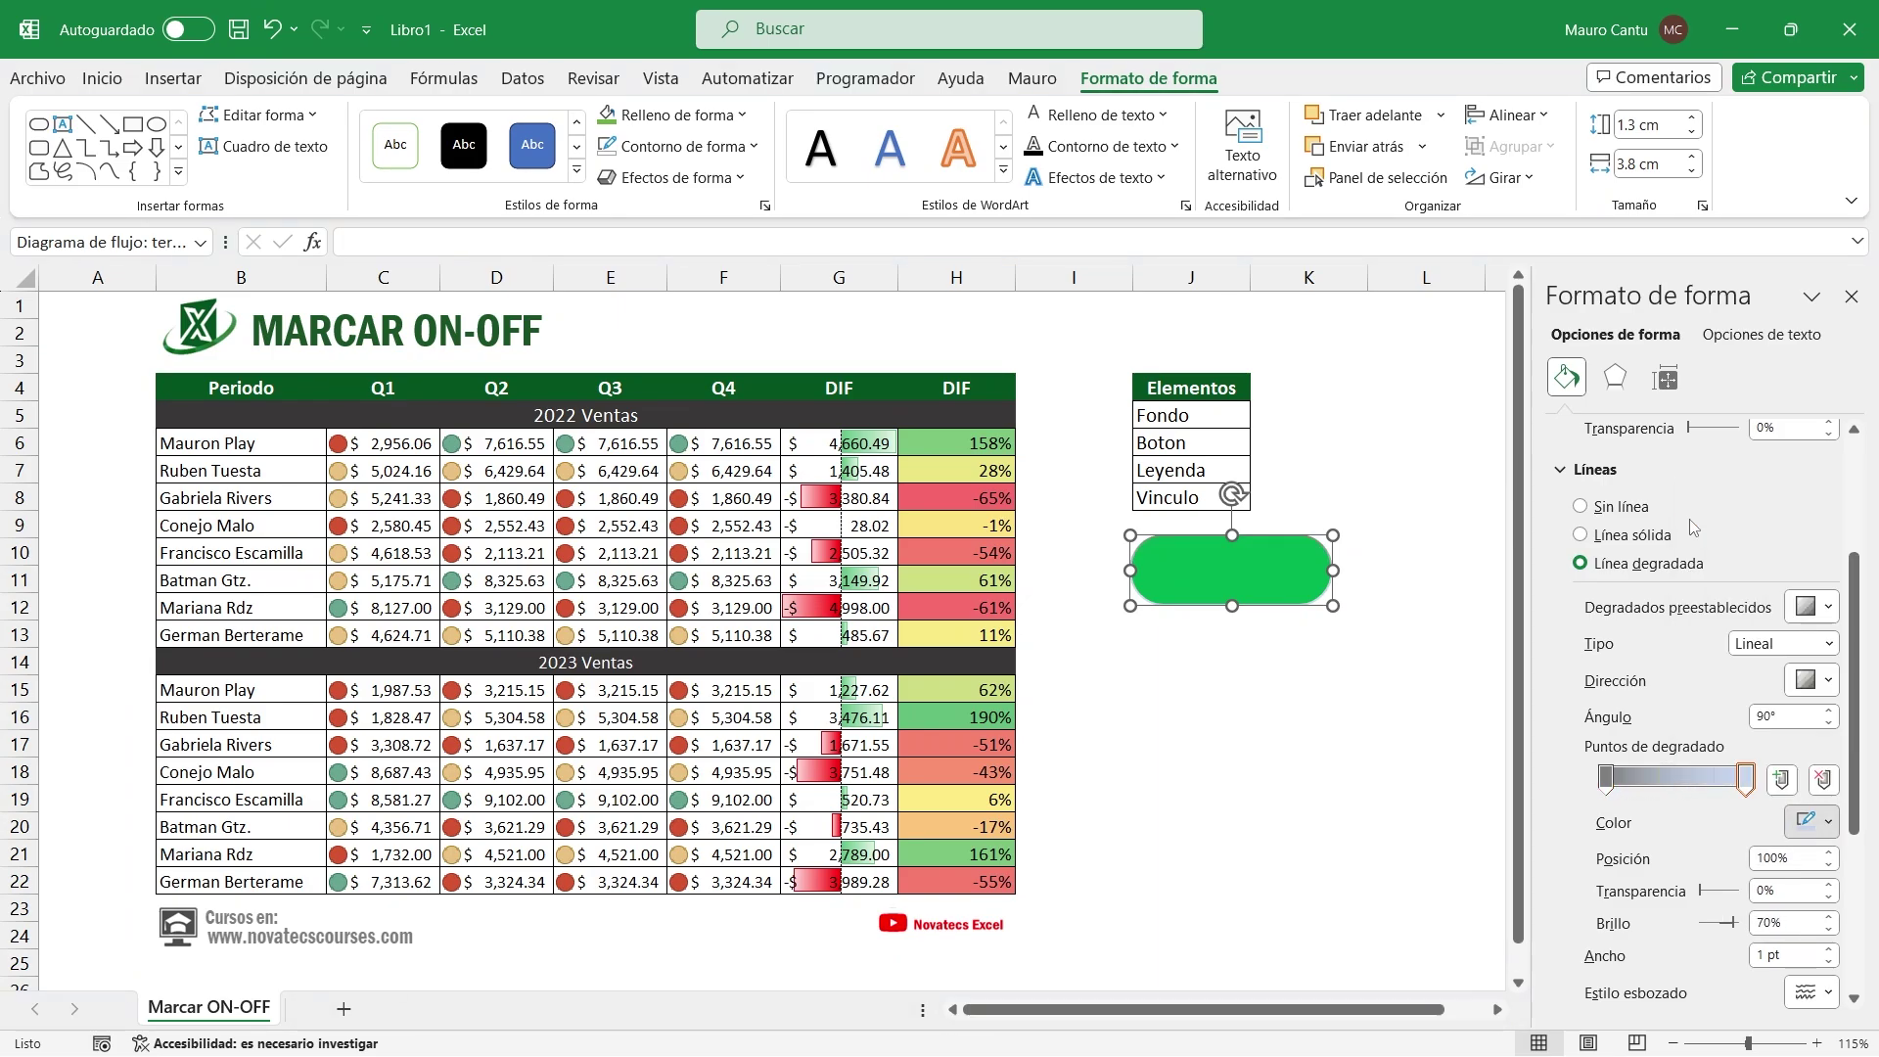
{"action": "left_click", "coordinate": [1470, 706]}
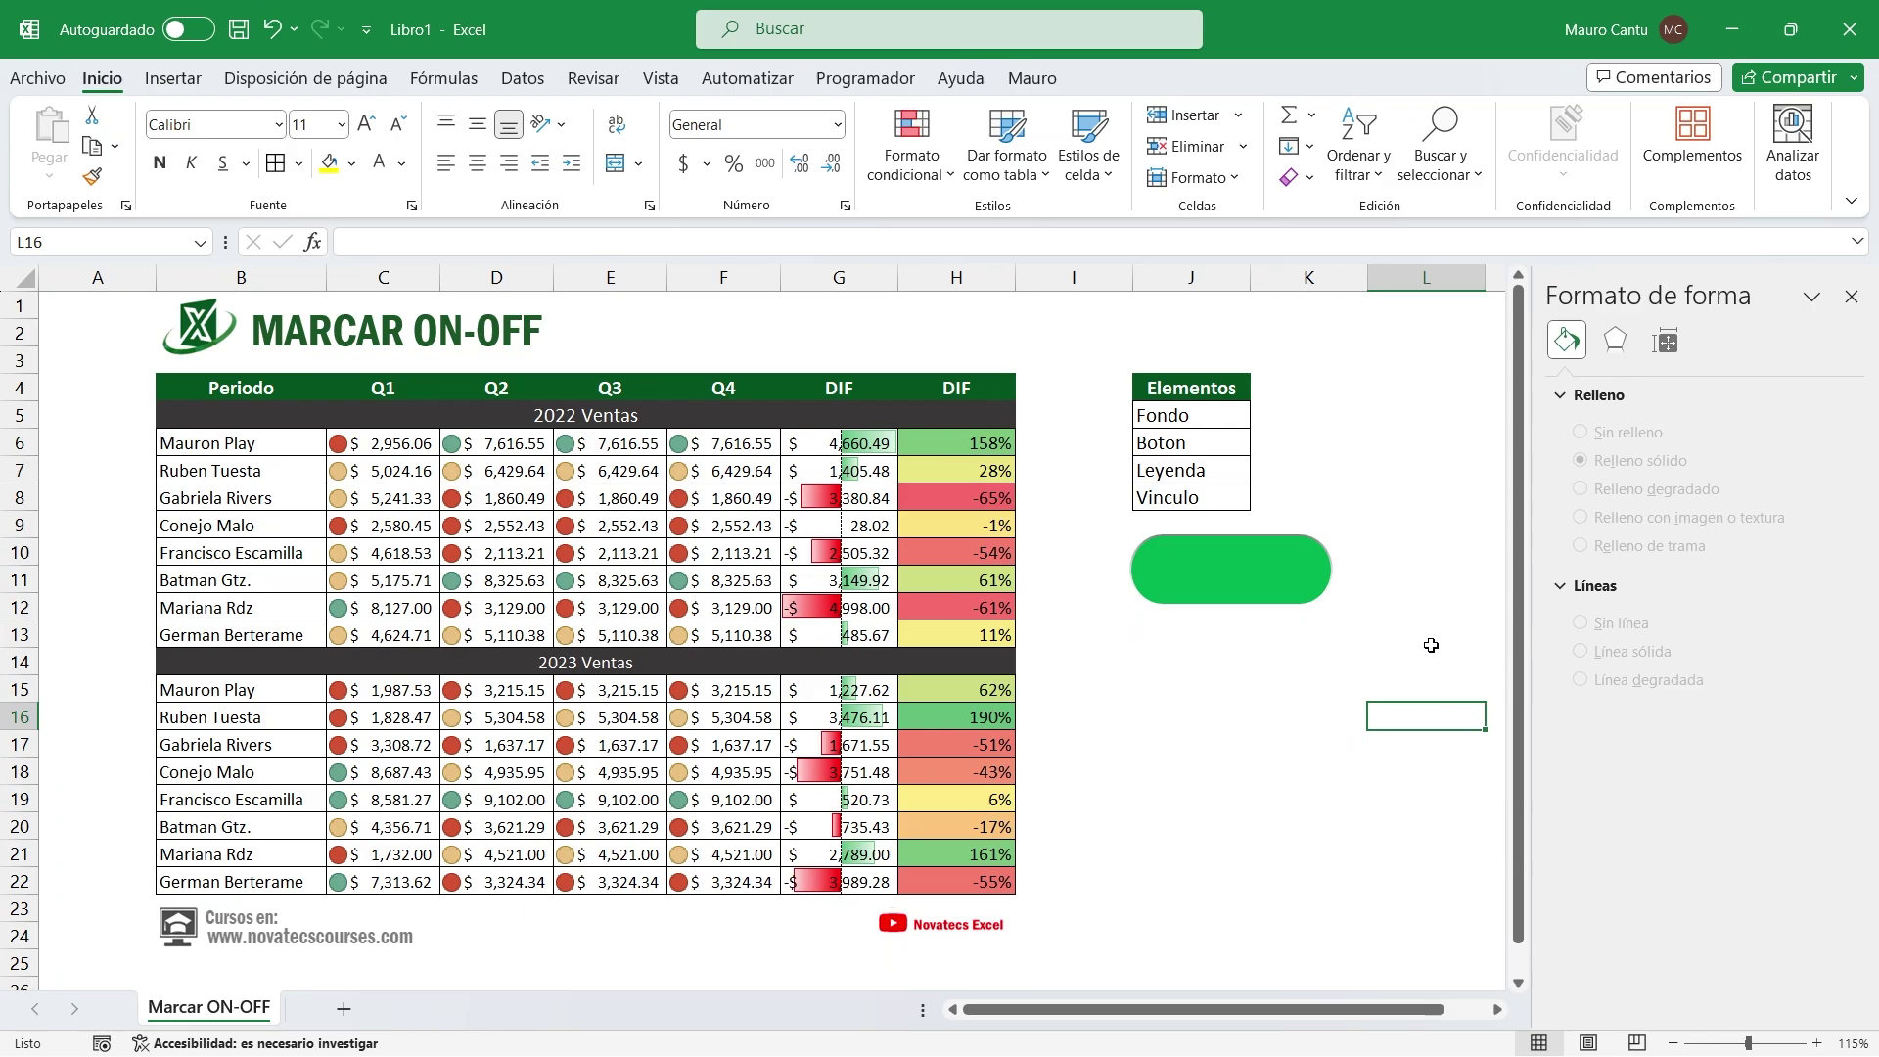
Widen the Name Box and rename the green terminator shape as Fondo
{"action": "left_click_drag", "start_coordinate": [1253, 576], "coordinate": [1249, 574]}
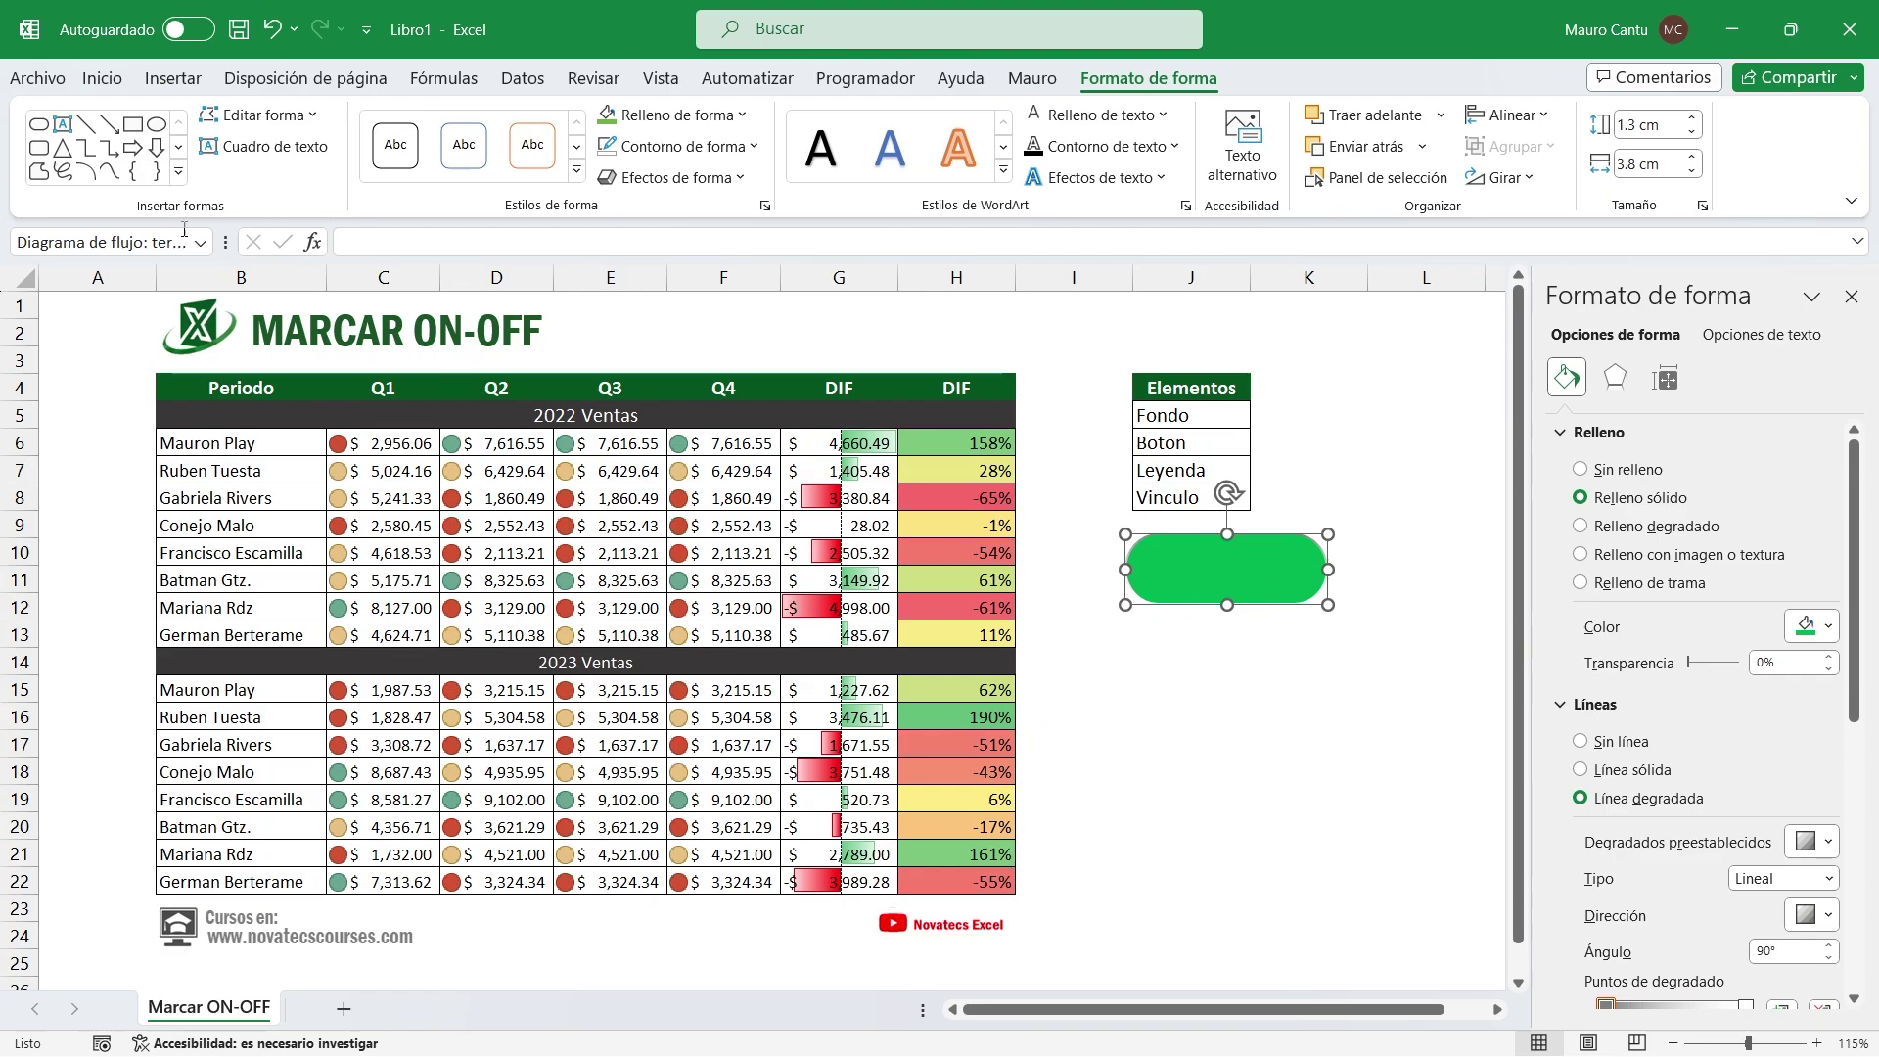
{"action": "left_click_drag", "start_coordinate": [213, 242], "coordinate": [294, 242]}
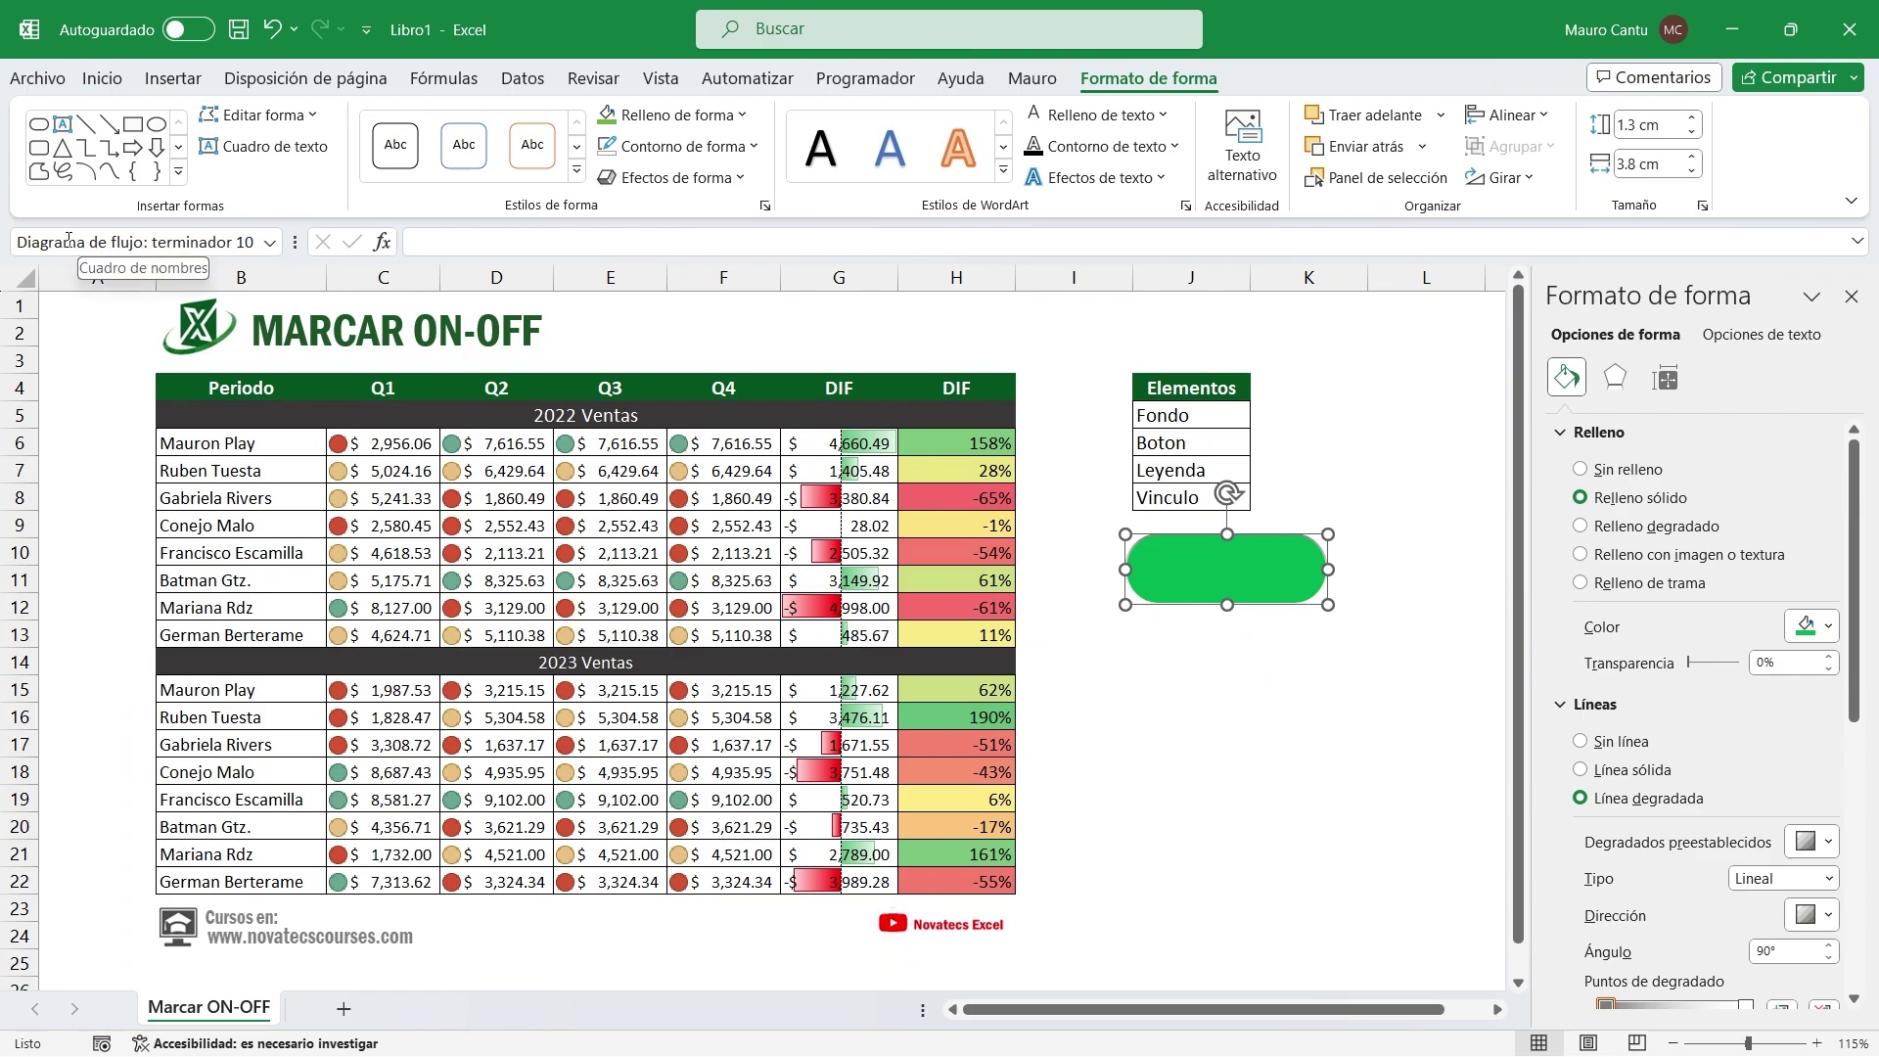
{"action": "double_click", "coordinate": [186, 244]}
{"action": "left_click", "coordinate": [185, 241]}
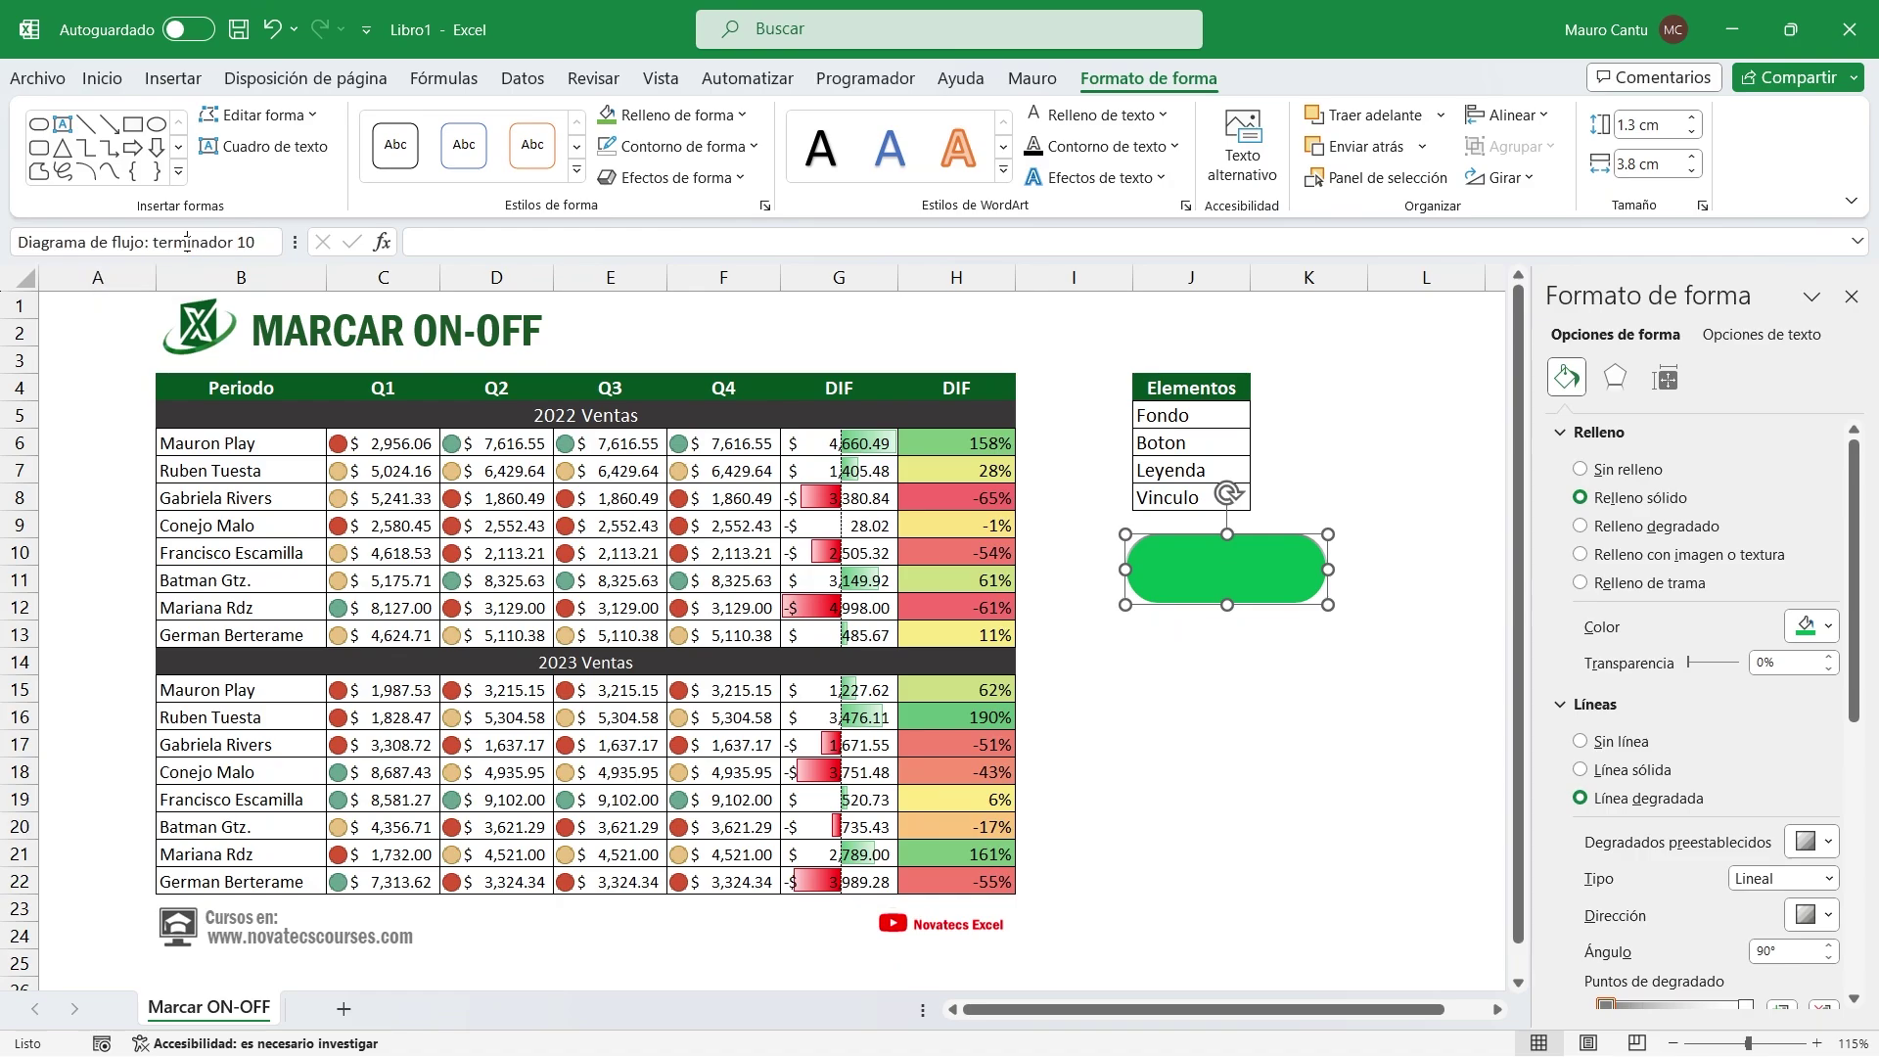
{"action": "left_click_drag", "start_coordinate": [260, 241], "coordinate": [3, 240]}
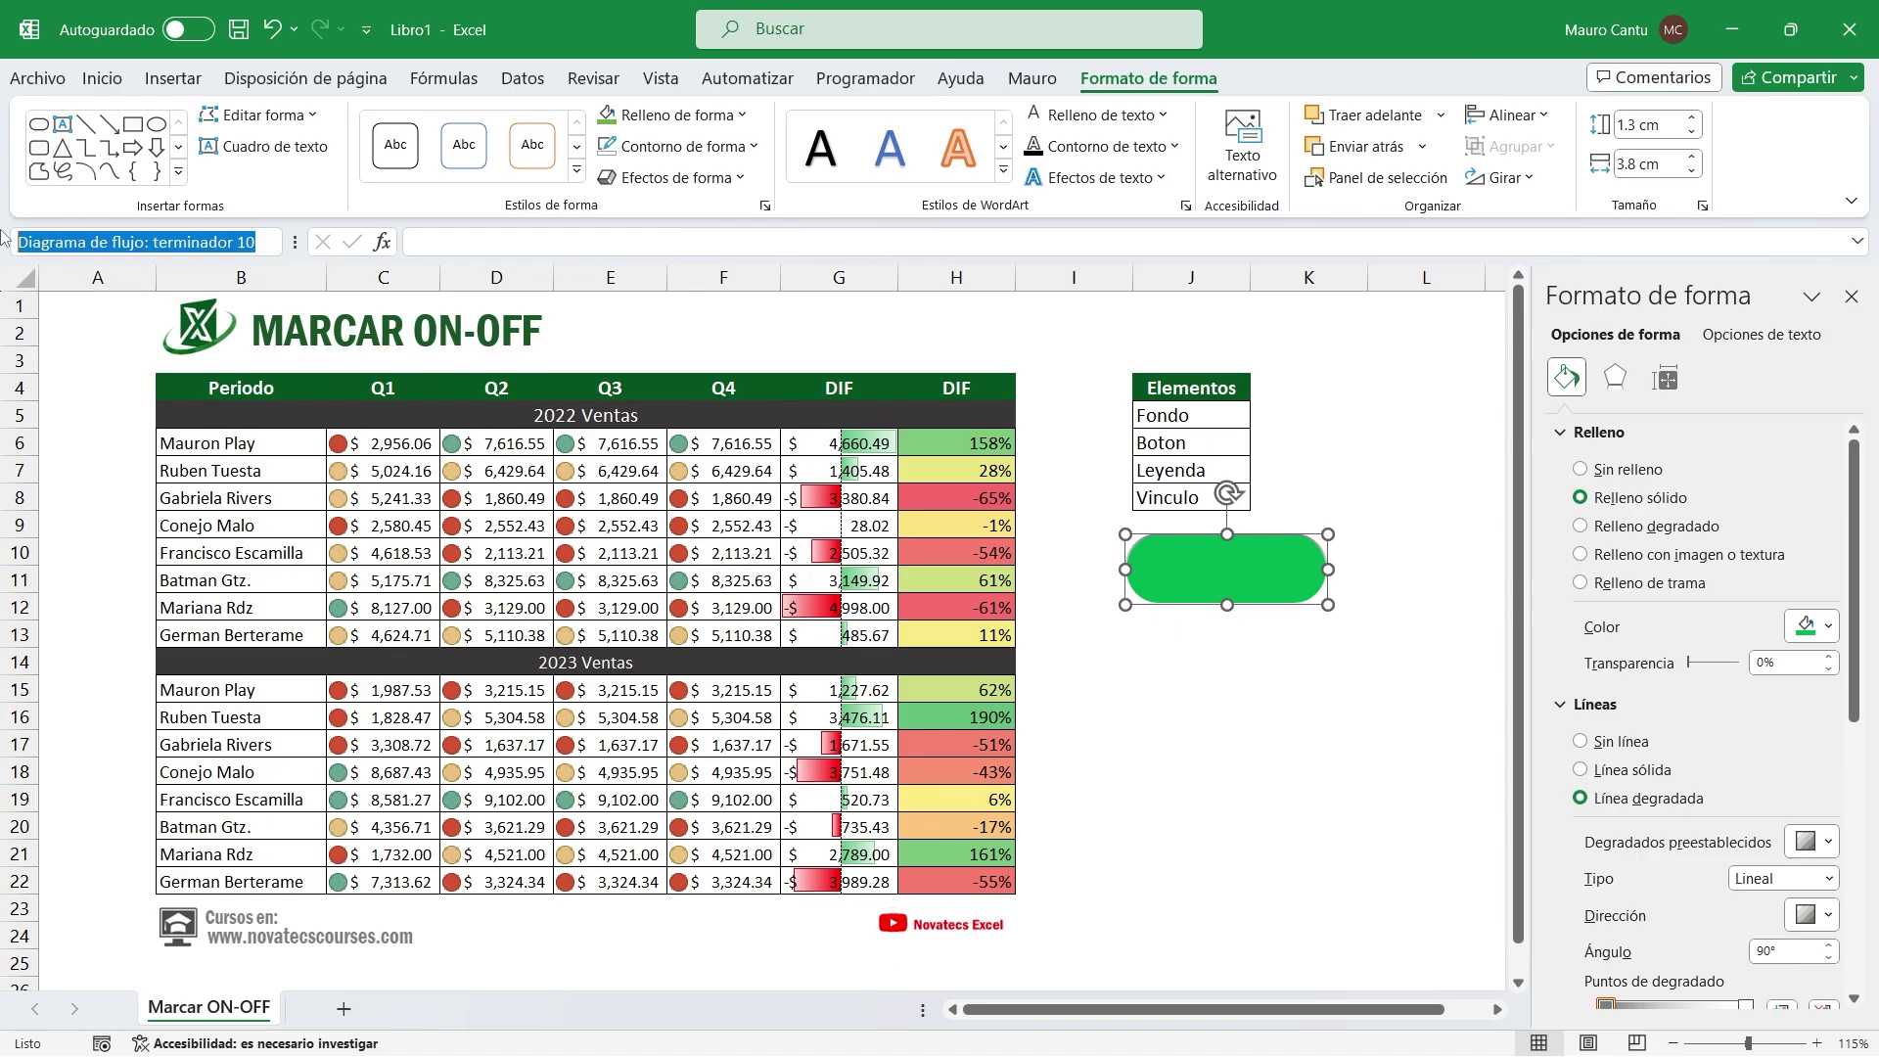
{"action": "type", "text": "Fondo"}
{"action": "key", "text": "Return"}
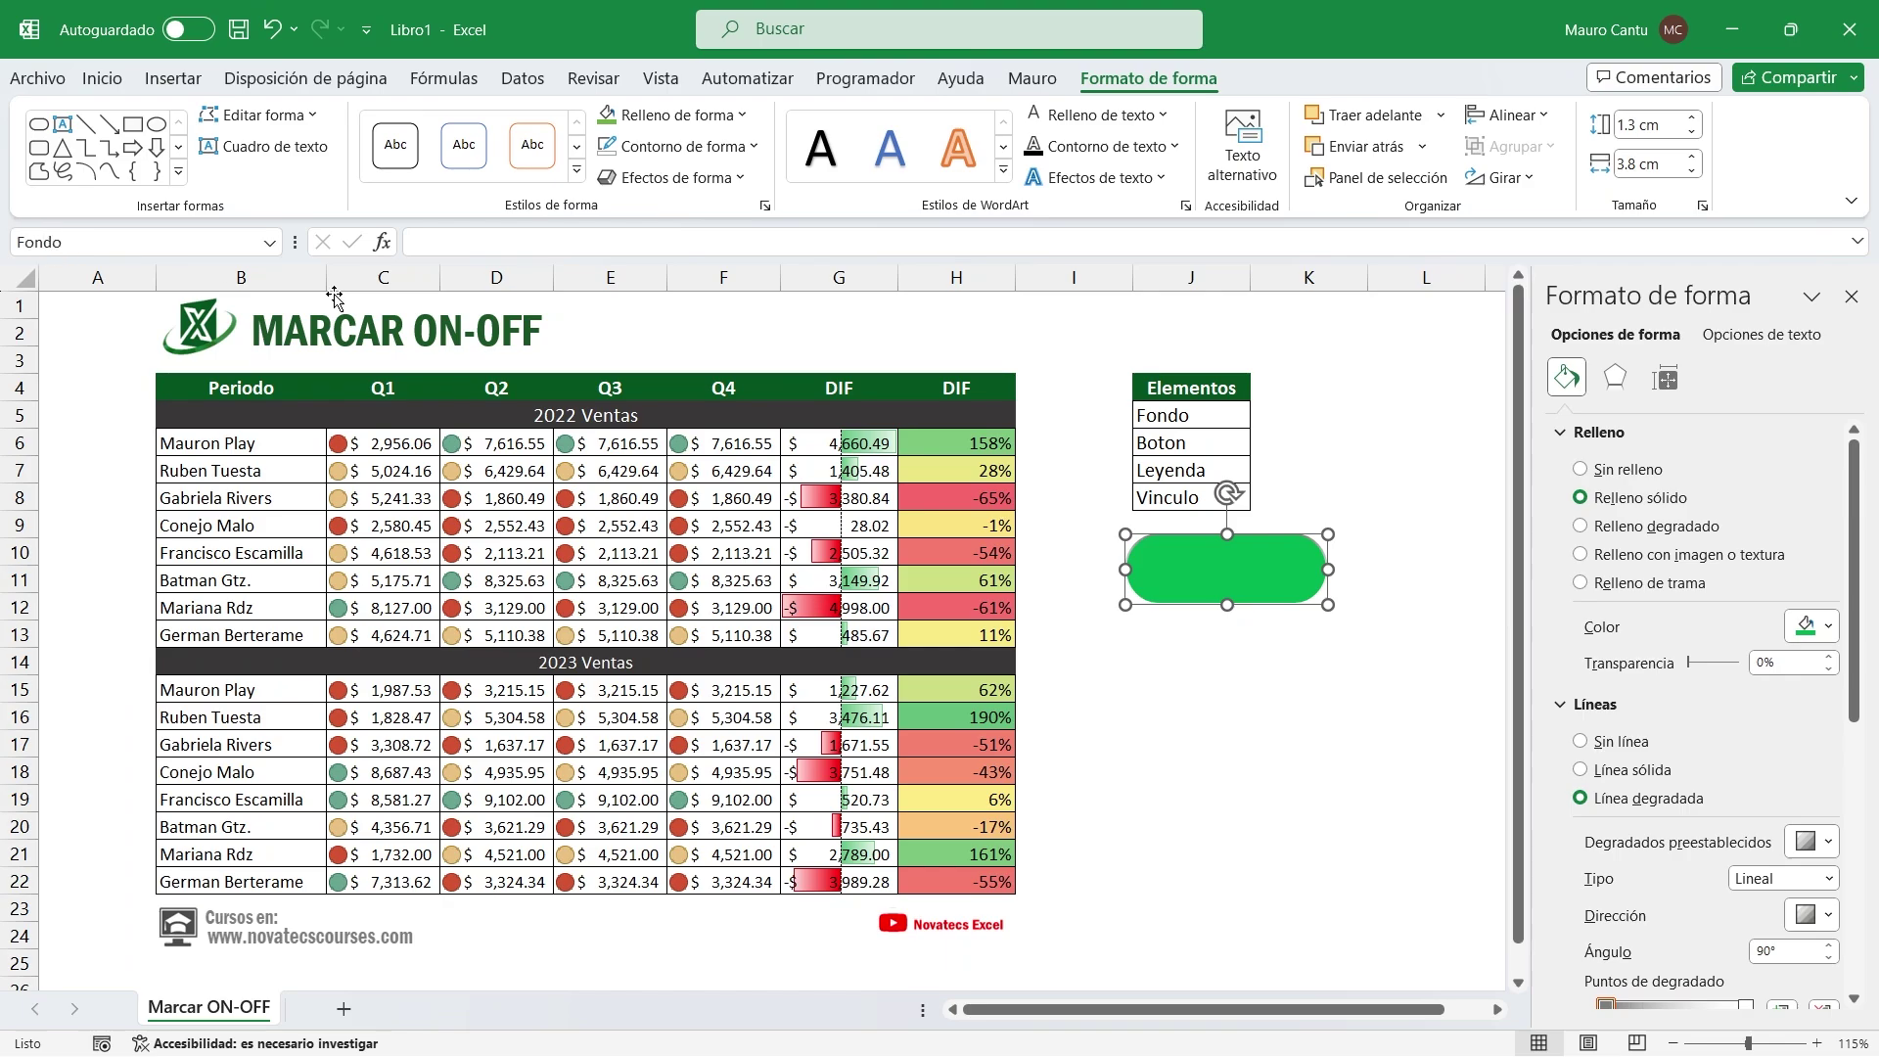
{"action": "left_click", "coordinate": [1152, 662]}
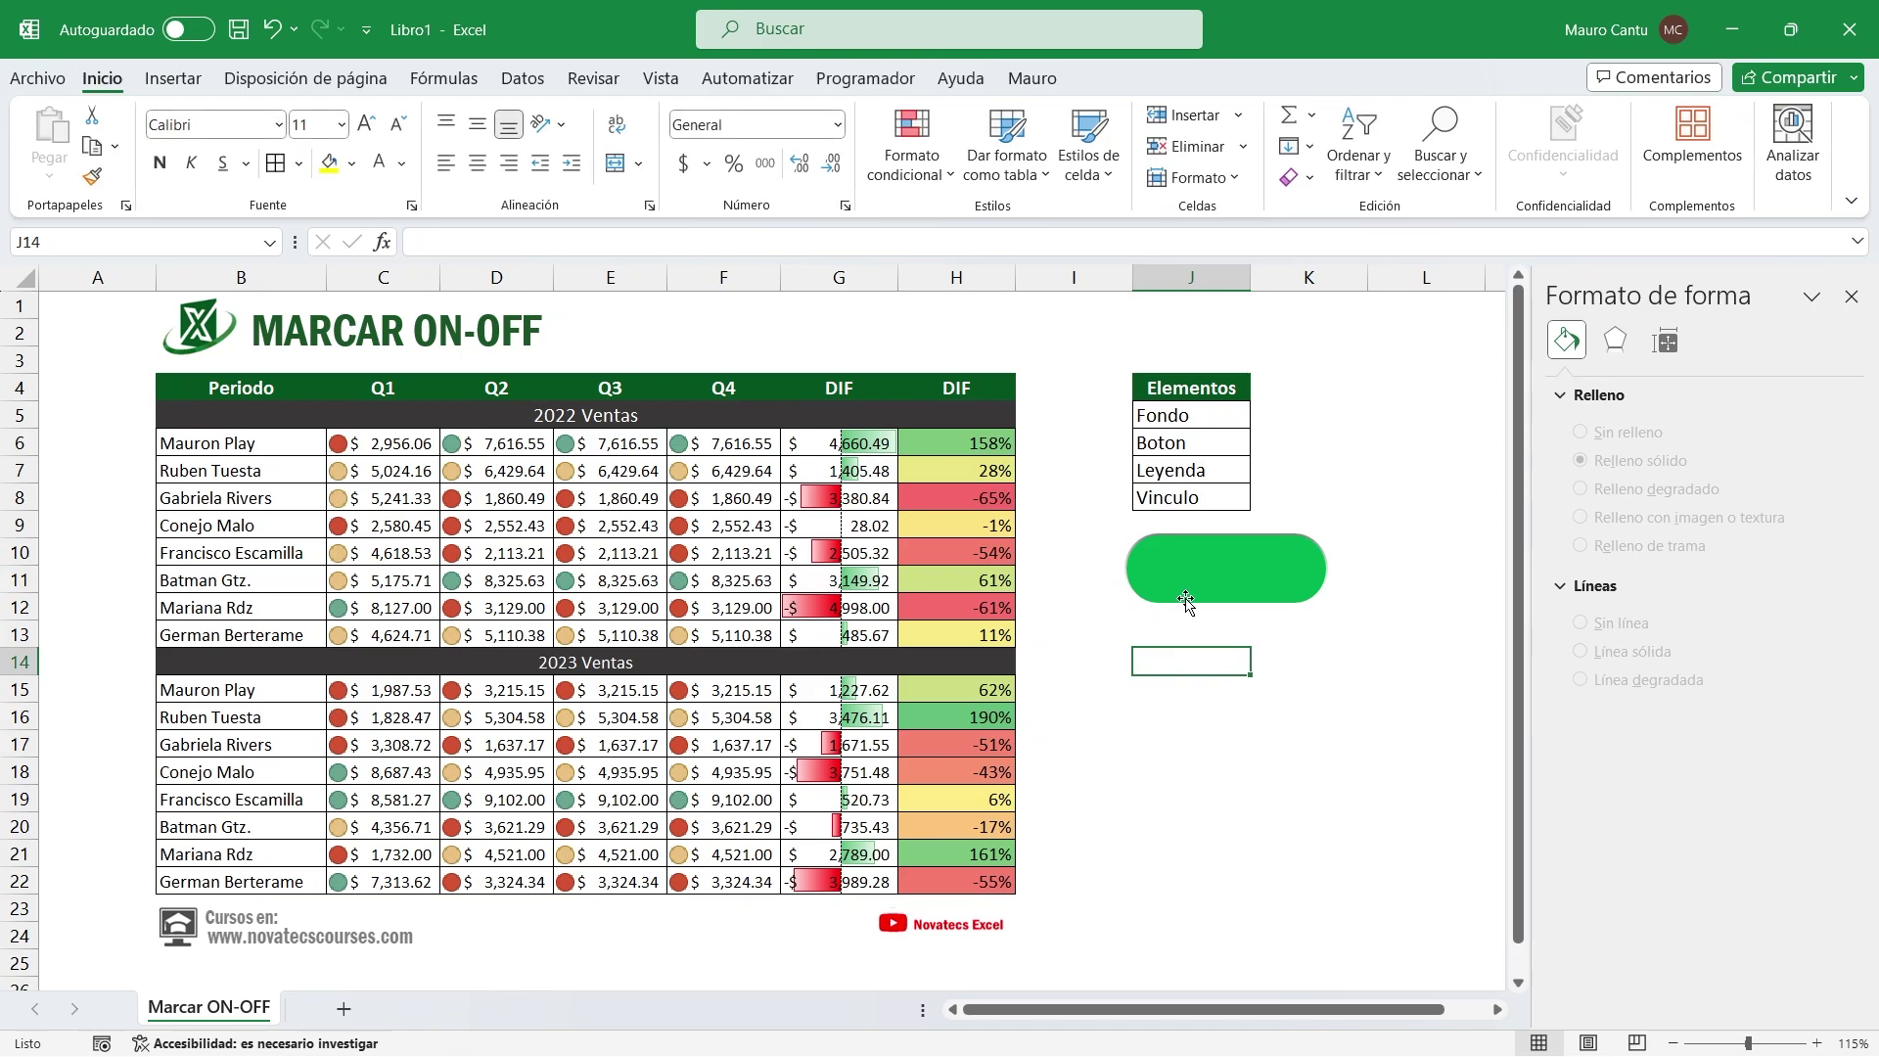
Draw a circle about 1.1 cm high and 1.09 cm wide inside the left end of the green shape
{"action": "left_click", "coordinate": [1198, 442]}
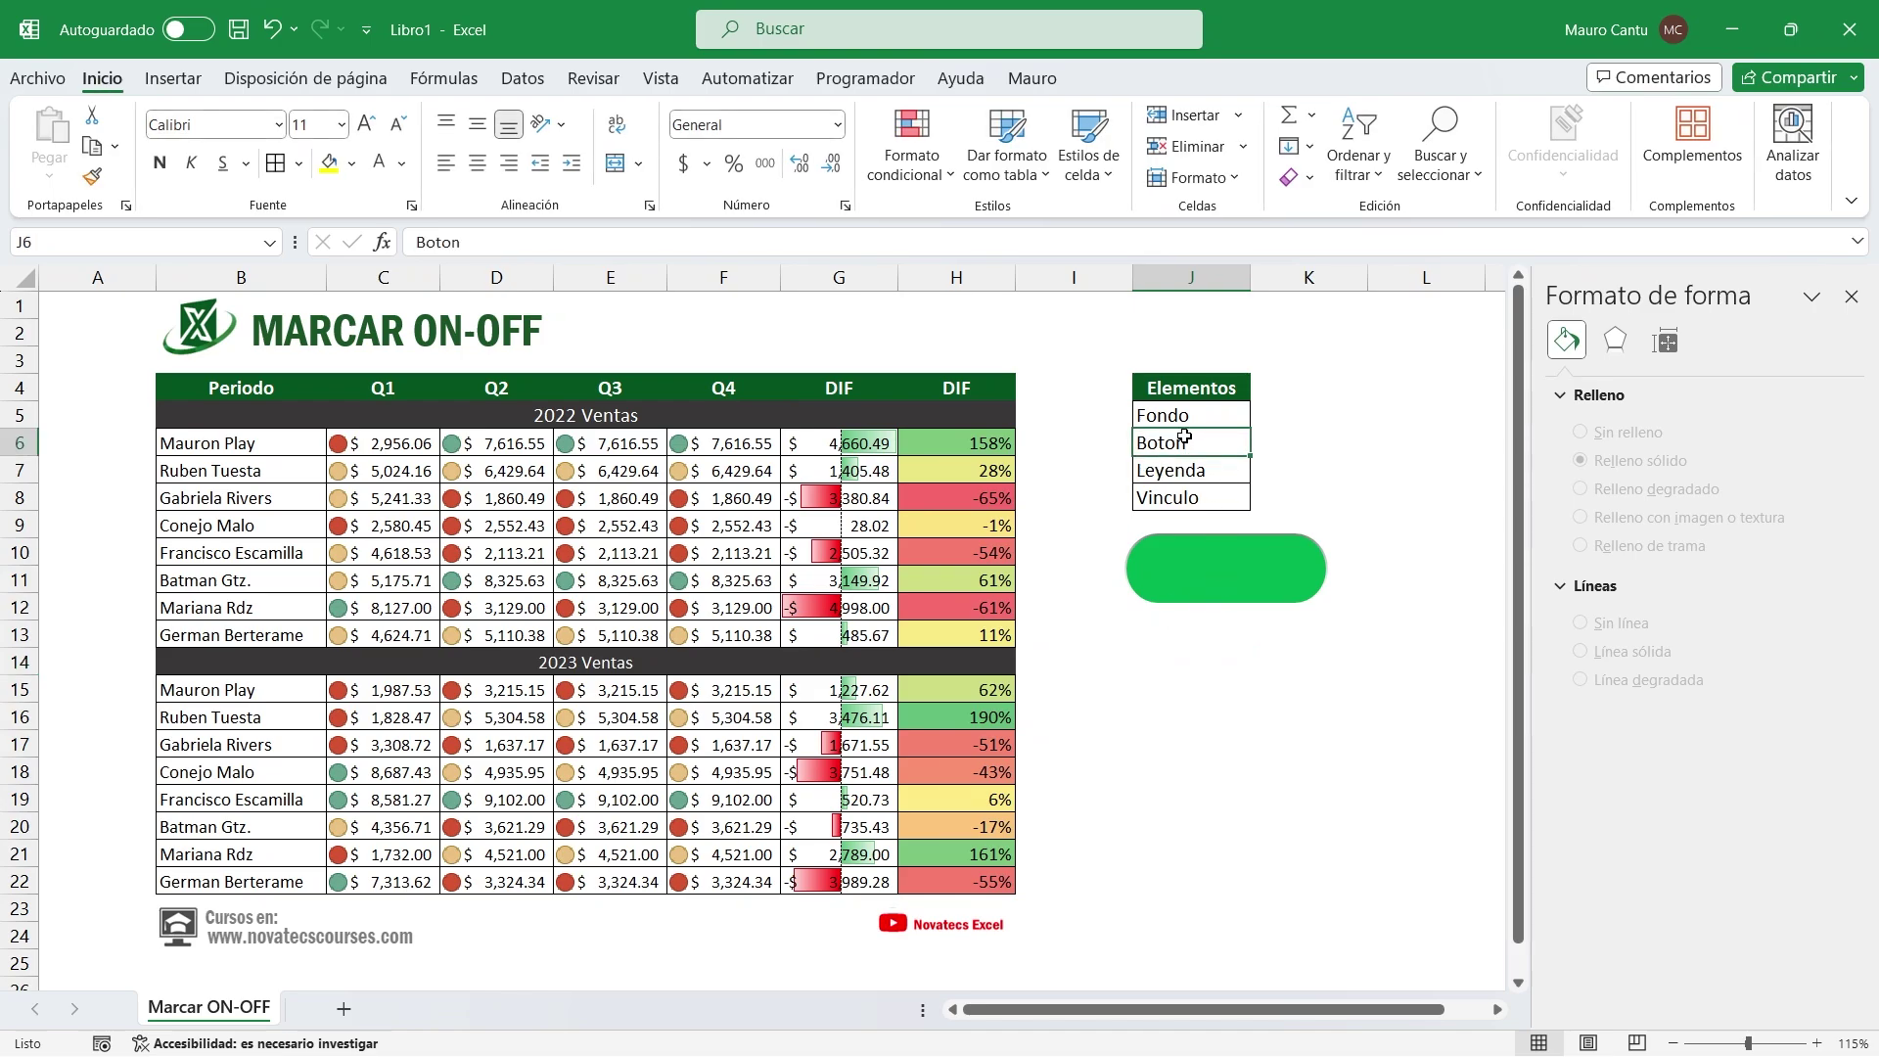
{"action": "left_click", "coordinate": [176, 84]}
{"action": "left_click", "coordinate": [384, 115]}
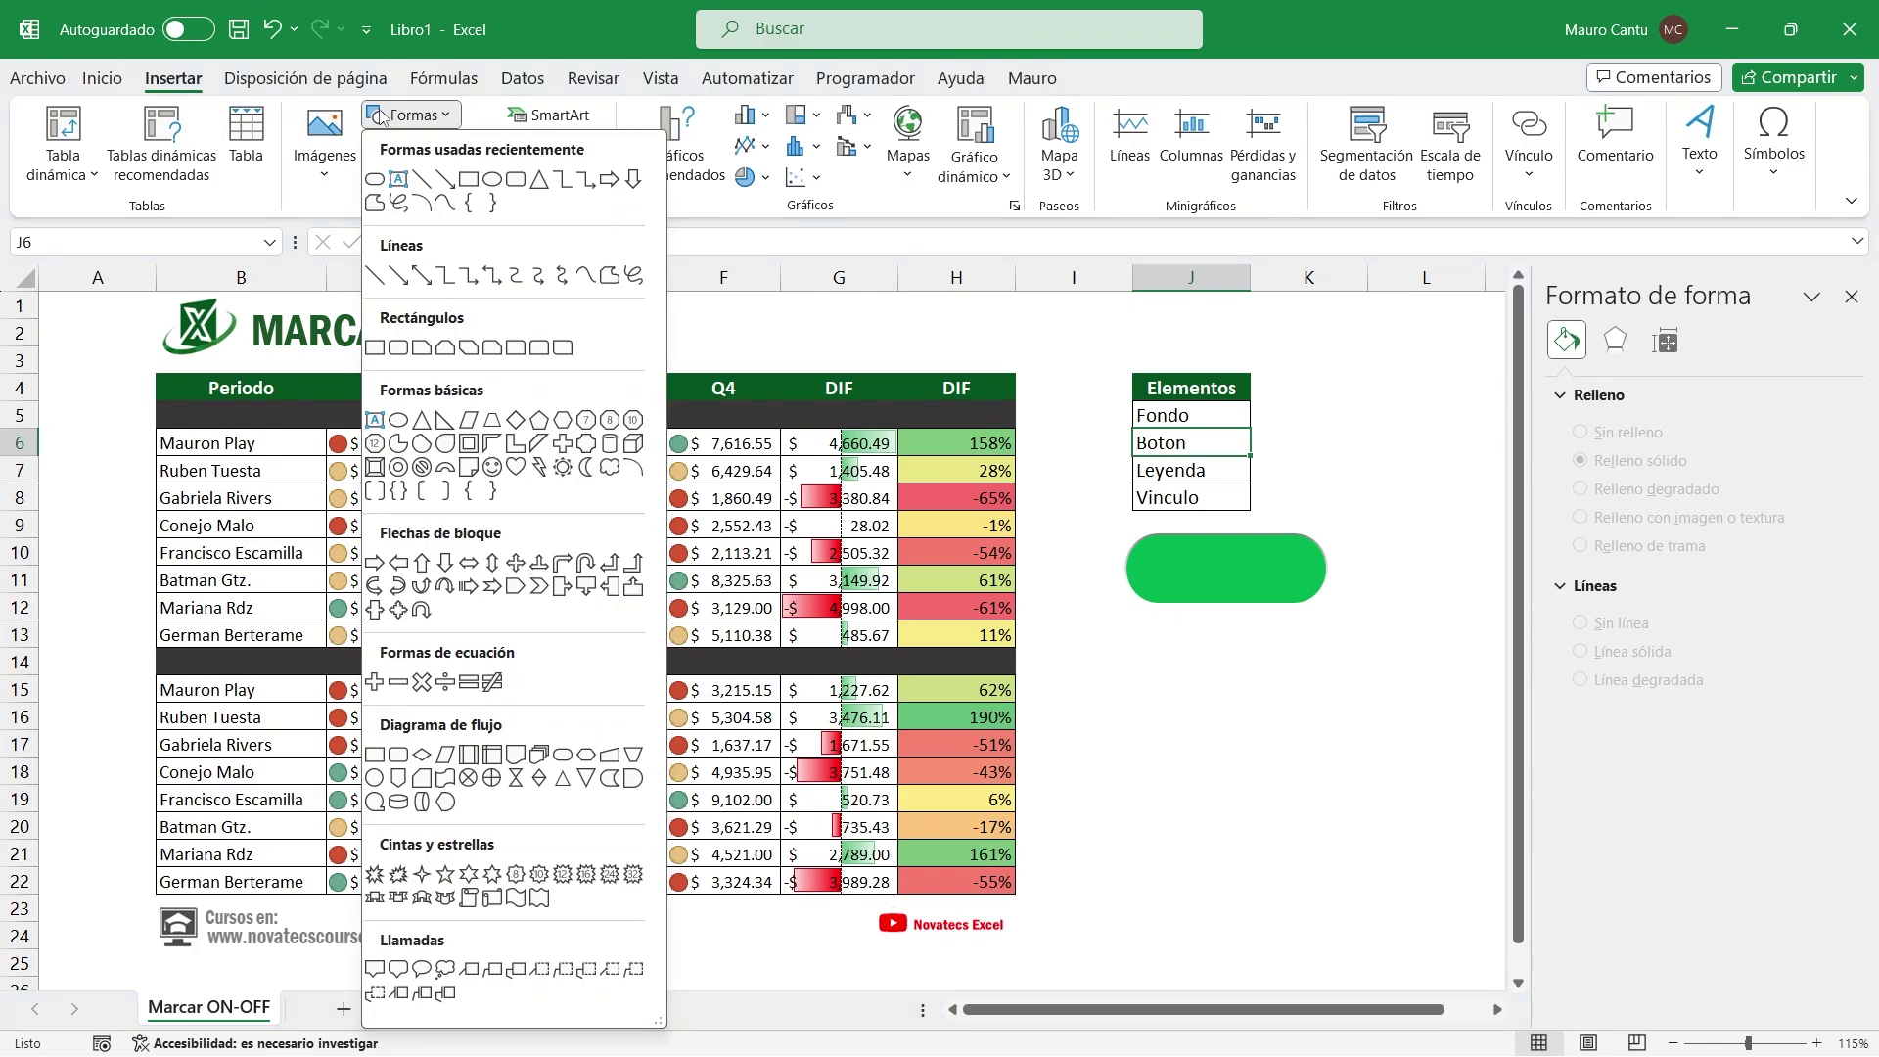
{"action": "left_click", "coordinate": [398, 420]}
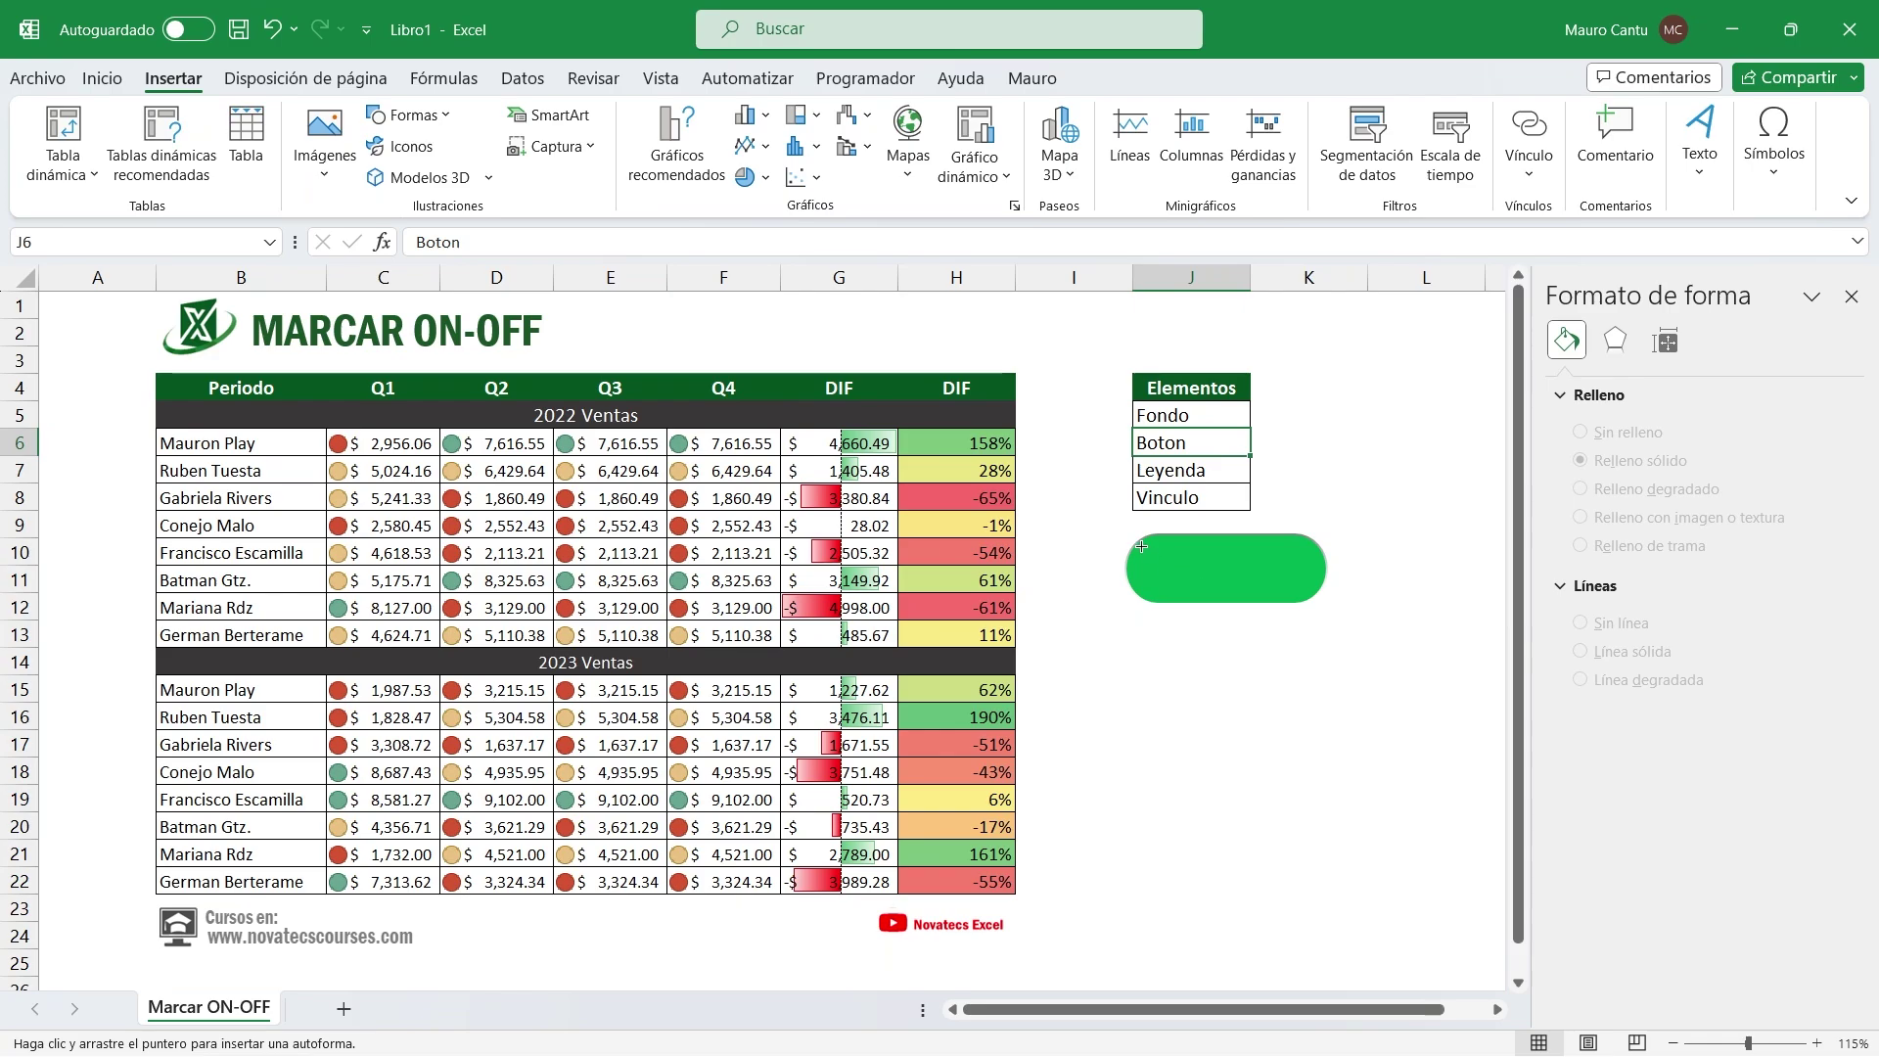
{"action": "left_click_drag", "start_coordinate": [1143, 539], "coordinate": [1173, 568]}
Set both the height and the width of the circle to 1 cm
{"action": "left_click", "coordinate": [1639, 126]}
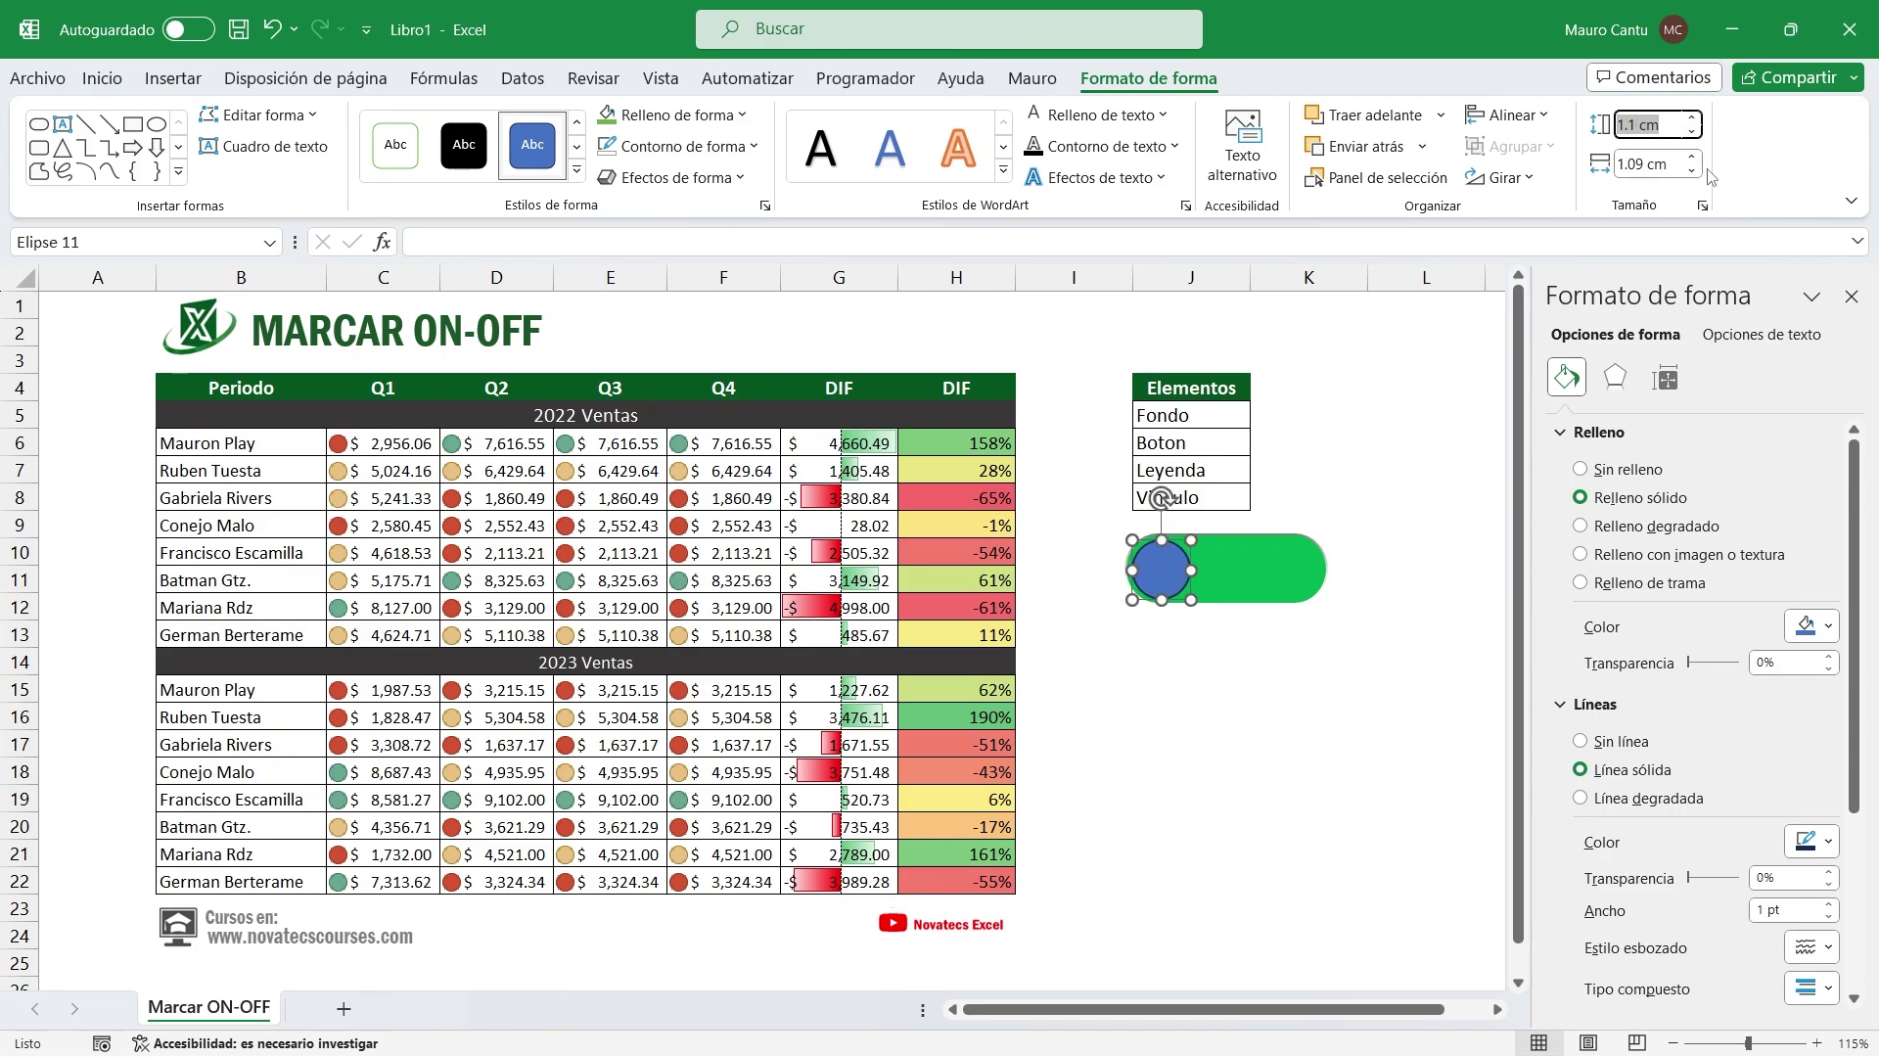
{"action": "type", "text": "1"}
{"action": "key", "text": "Return"}
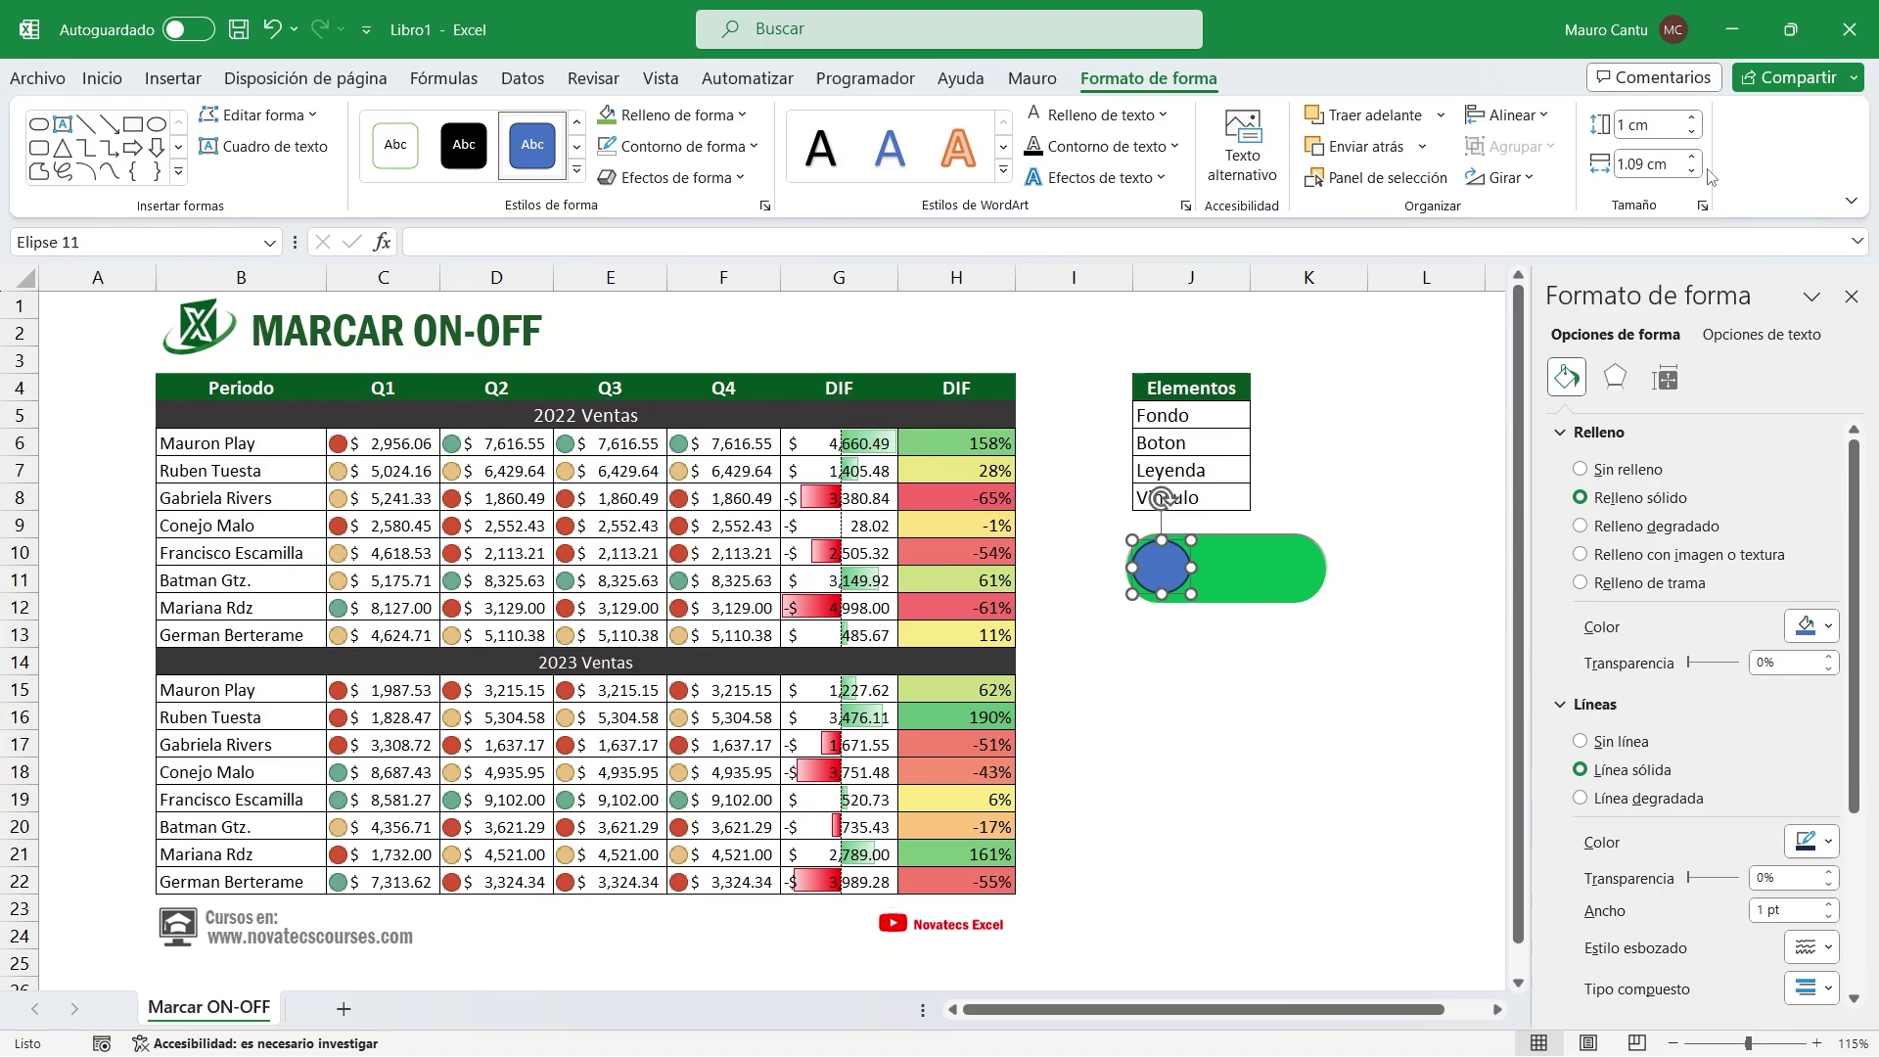
{"action": "left_click", "coordinate": [1656, 169]}
{"action": "type", "text": "1"}
{"action": "key", "text": "Return"}
{"action": "left_click", "coordinate": [1174, 626]}
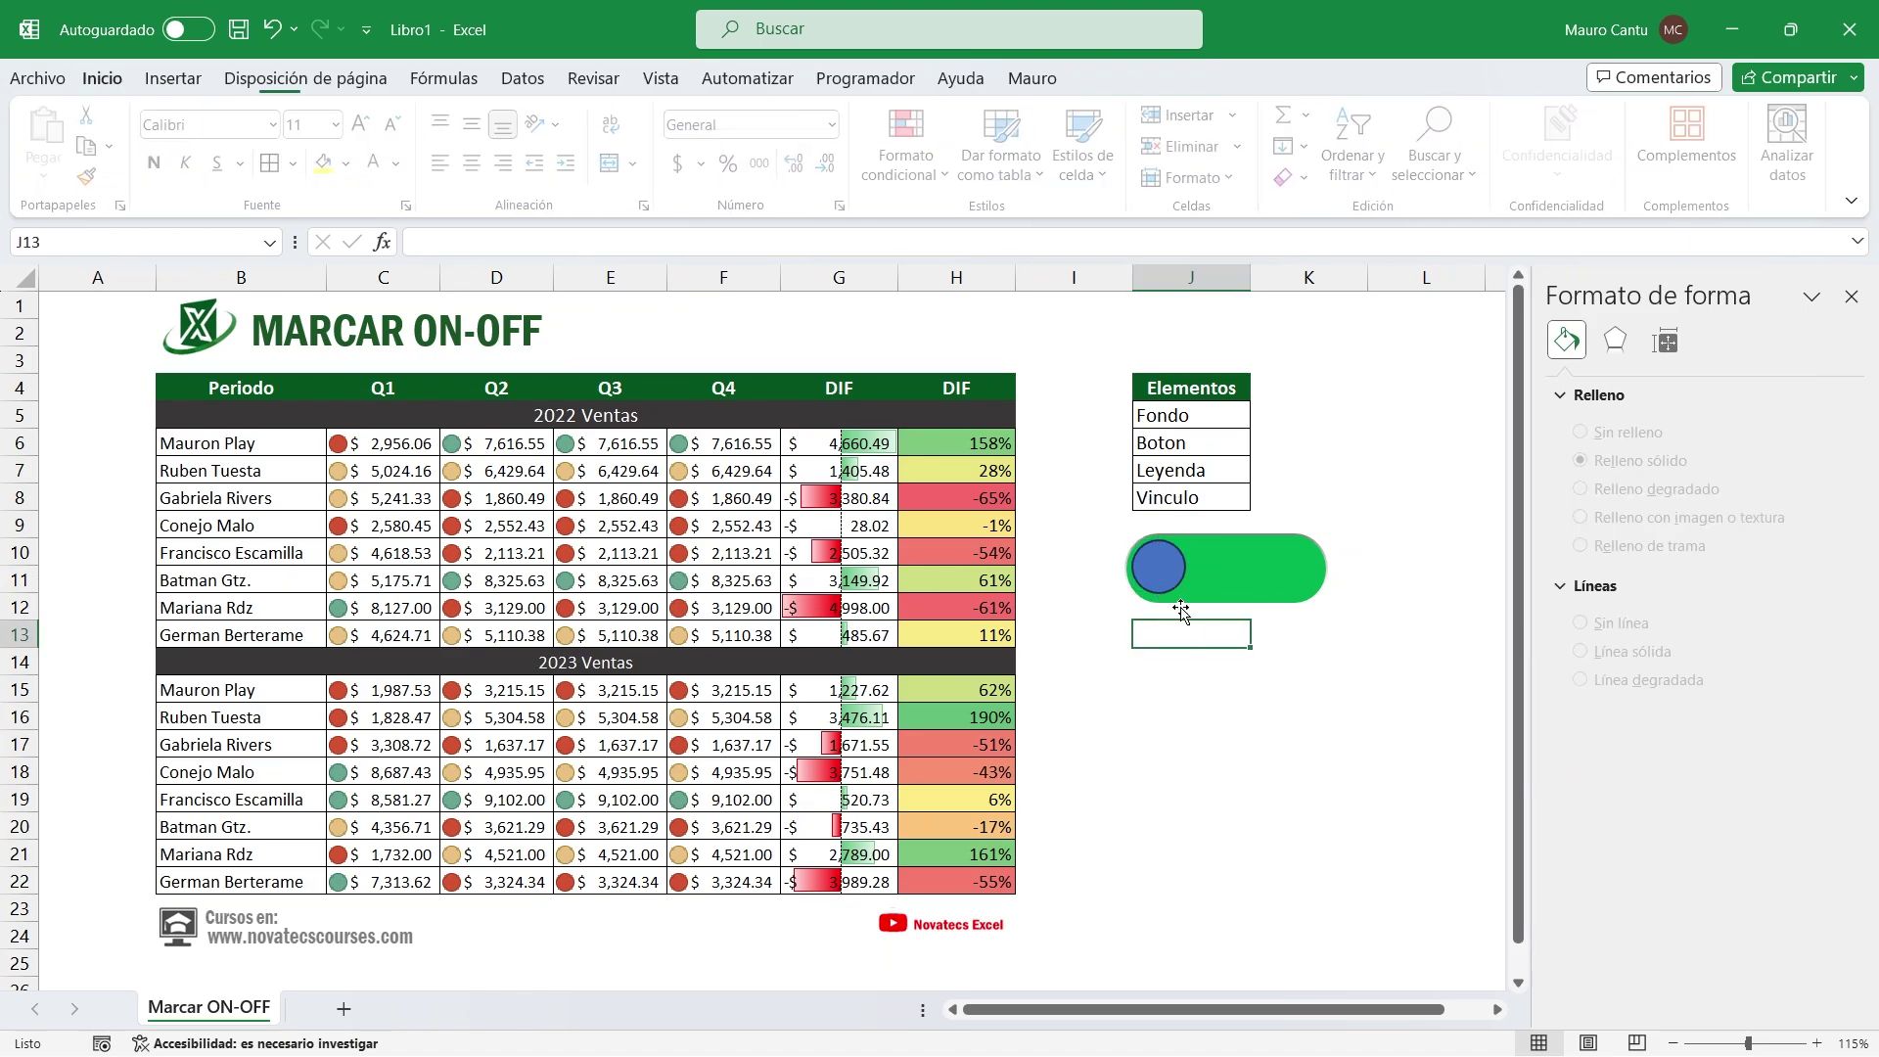
Set both the height and the width of the circle to 1.1 cm
{"action": "left_click", "coordinate": [1160, 566]}
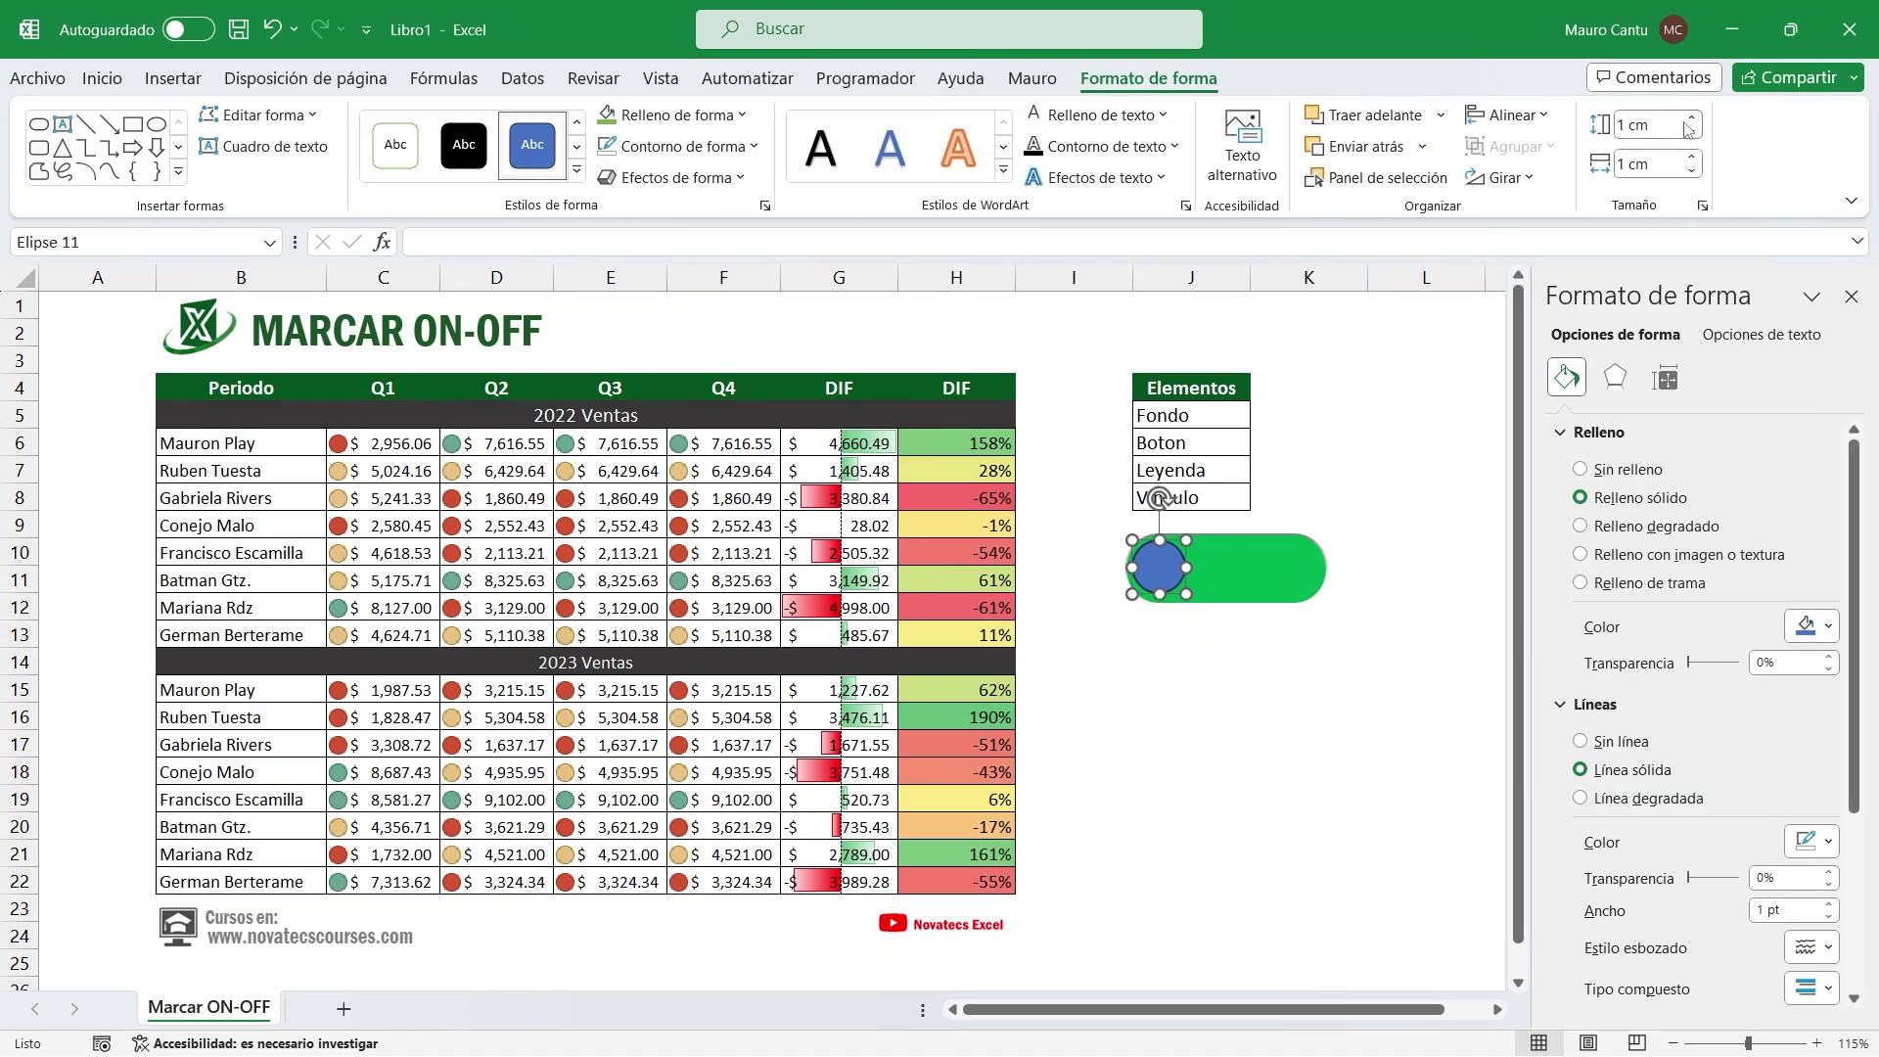
{"action": "left_click", "coordinate": [1649, 124]}
{"action": "type", "text": "1.1"}
{"action": "key", "text": "Return"}
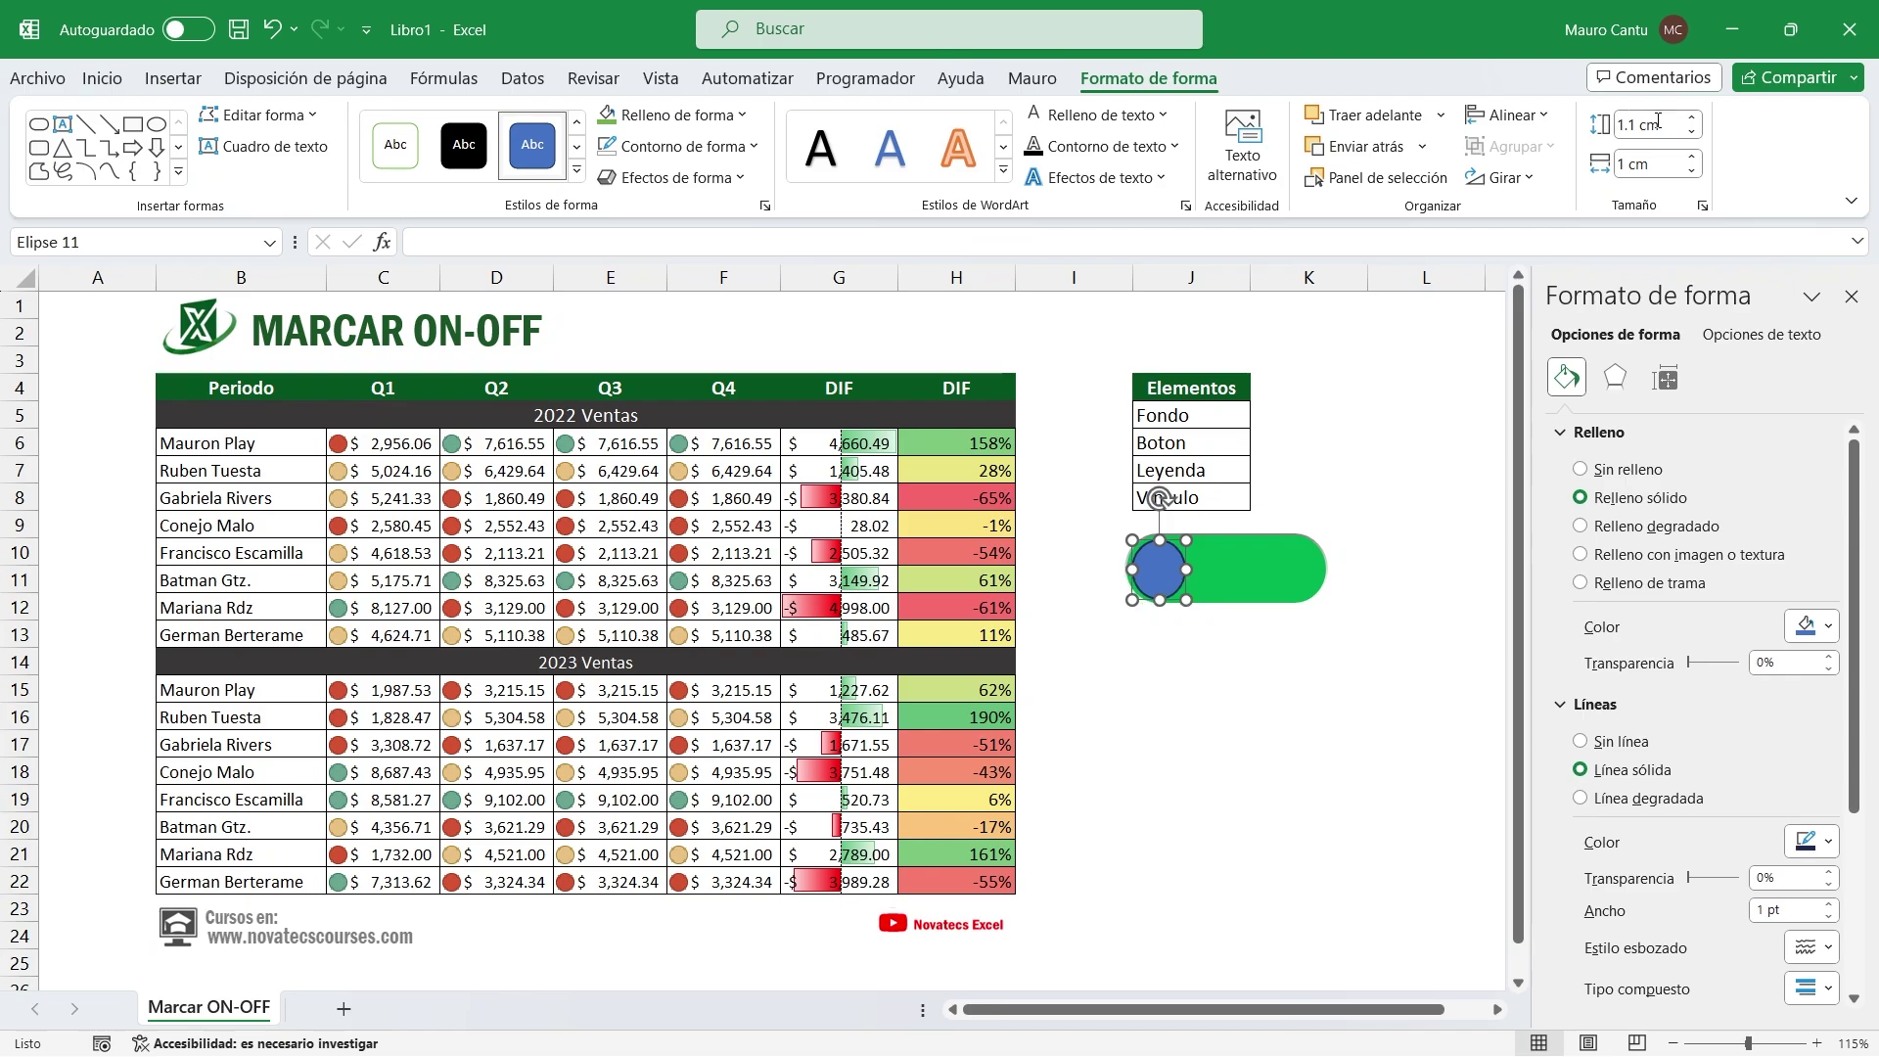
{"action": "left_click", "coordinate": [1651, 163]}
{"action": "type", "text": "1.1"}
{"action": "key", "text": "Return"}
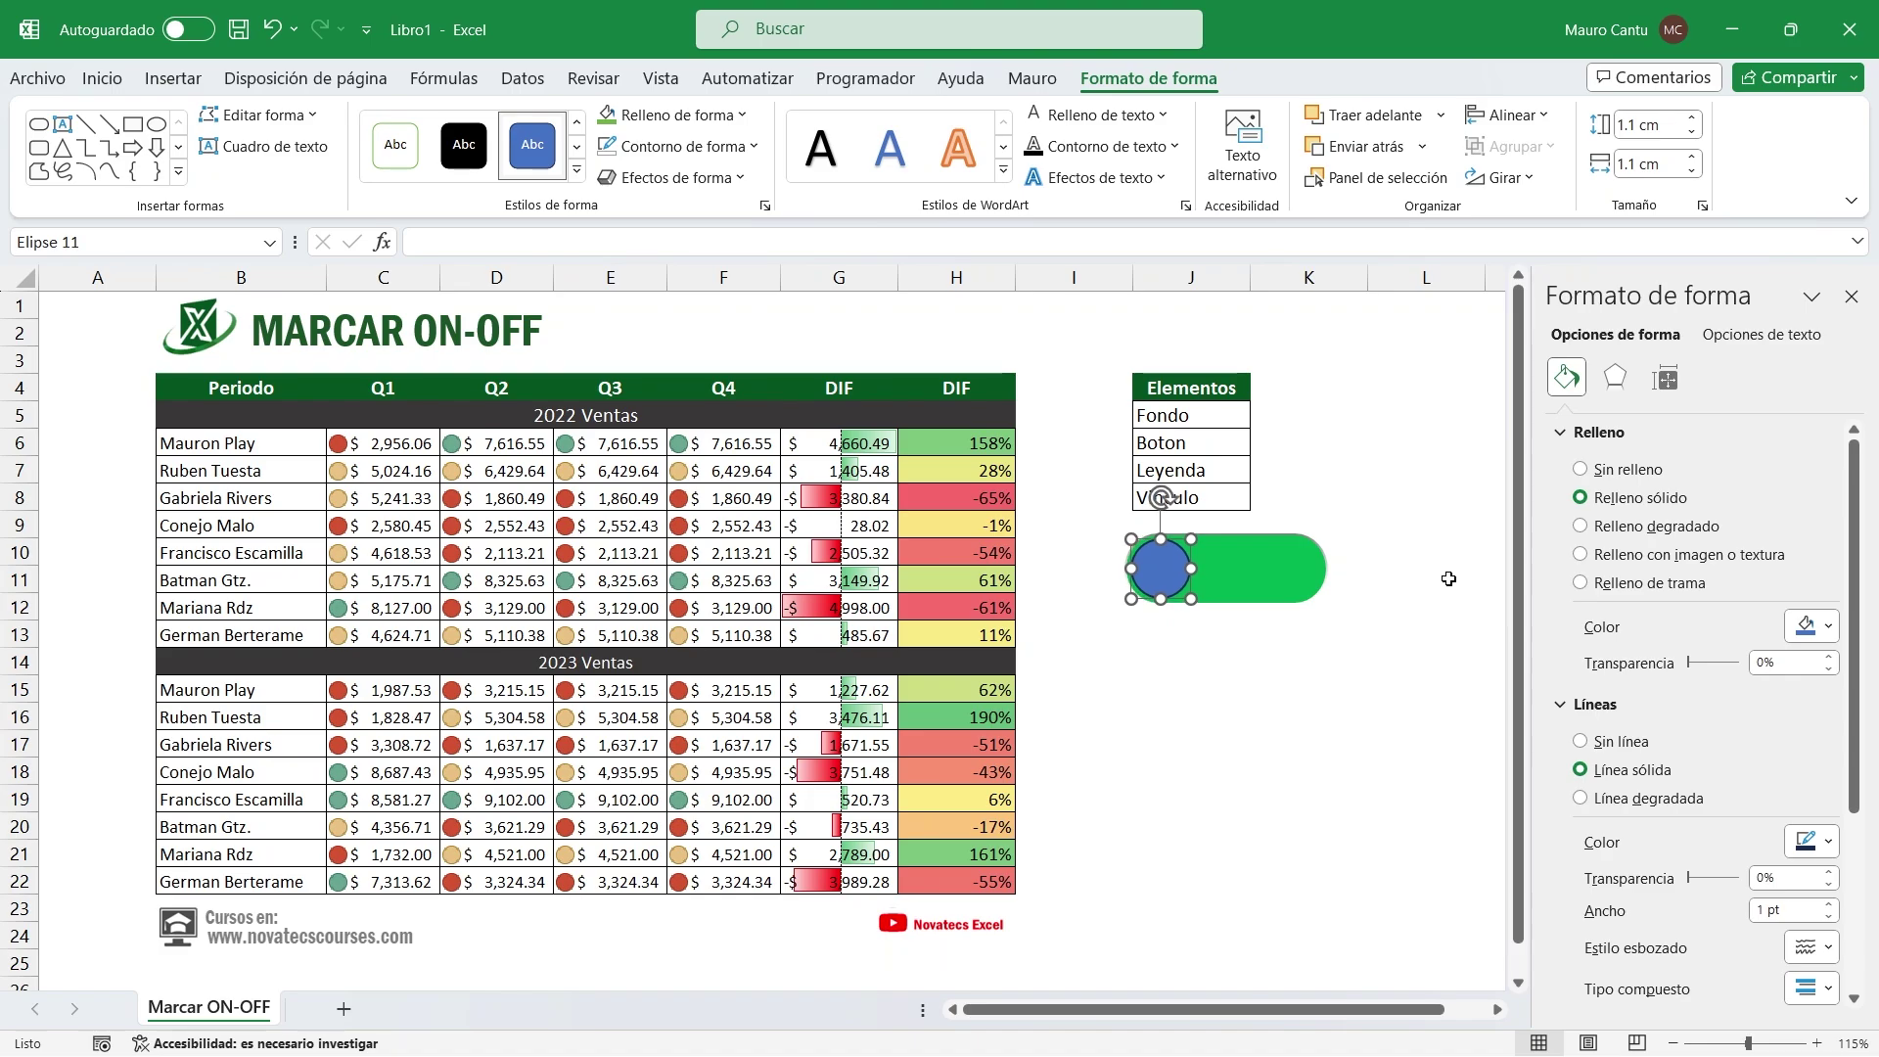
{"action": "left_click", "coordinate": [1375, 662]}
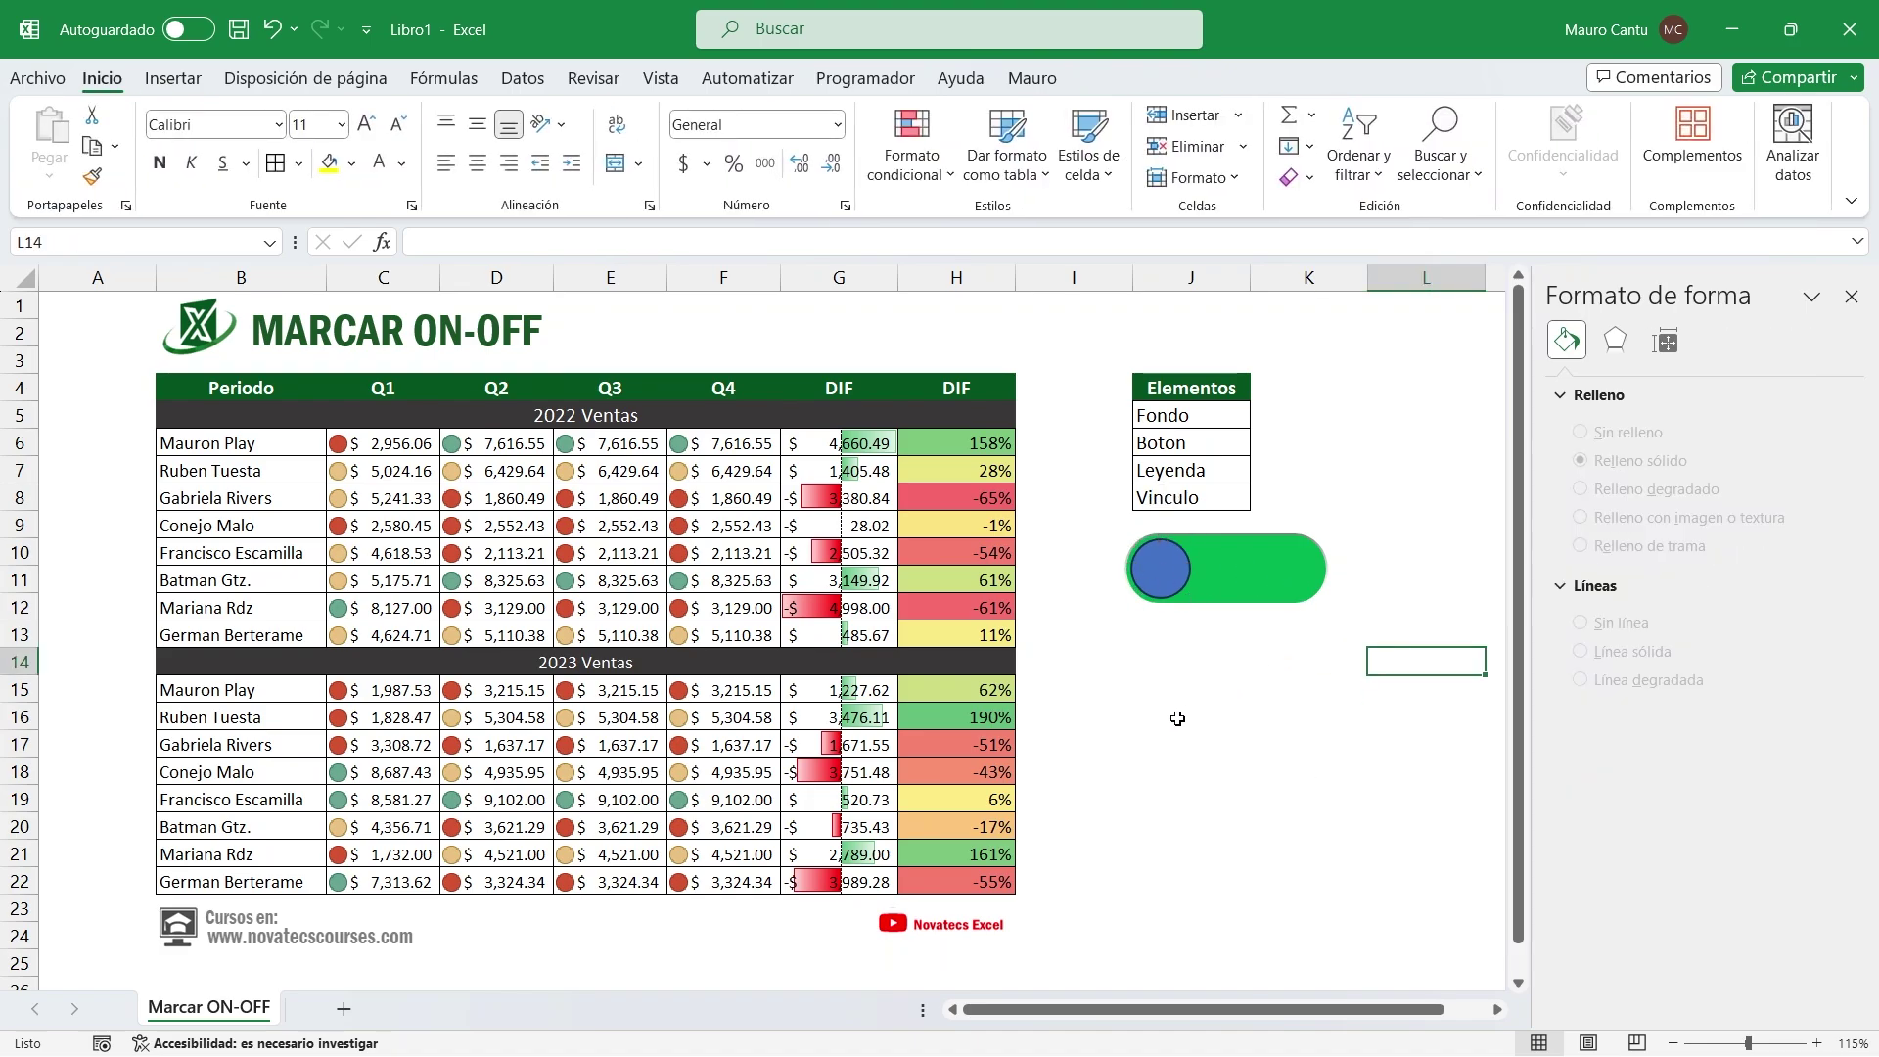
Fill the circle with white and remove its outline
{"action": "left_click", "coordinate": [1162, 578]}
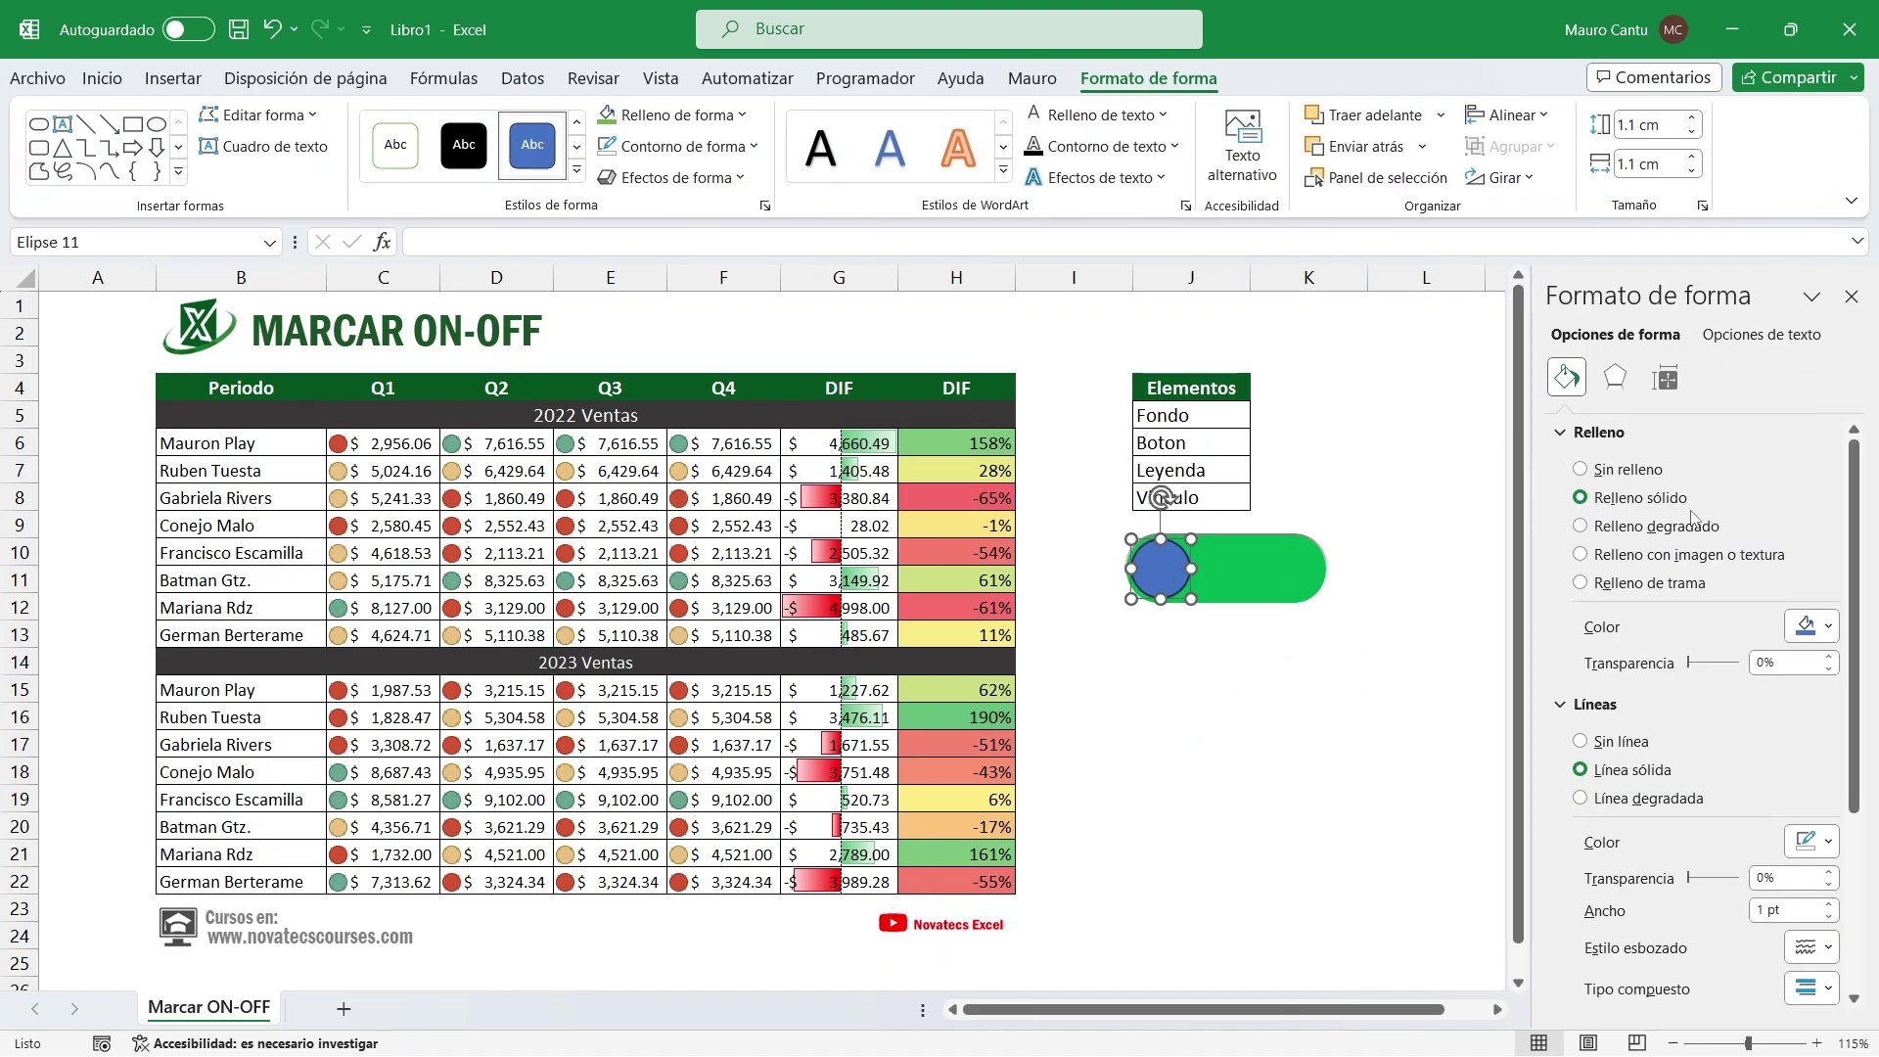
{"action": "left_click", "coordinate": [1808, 626]}
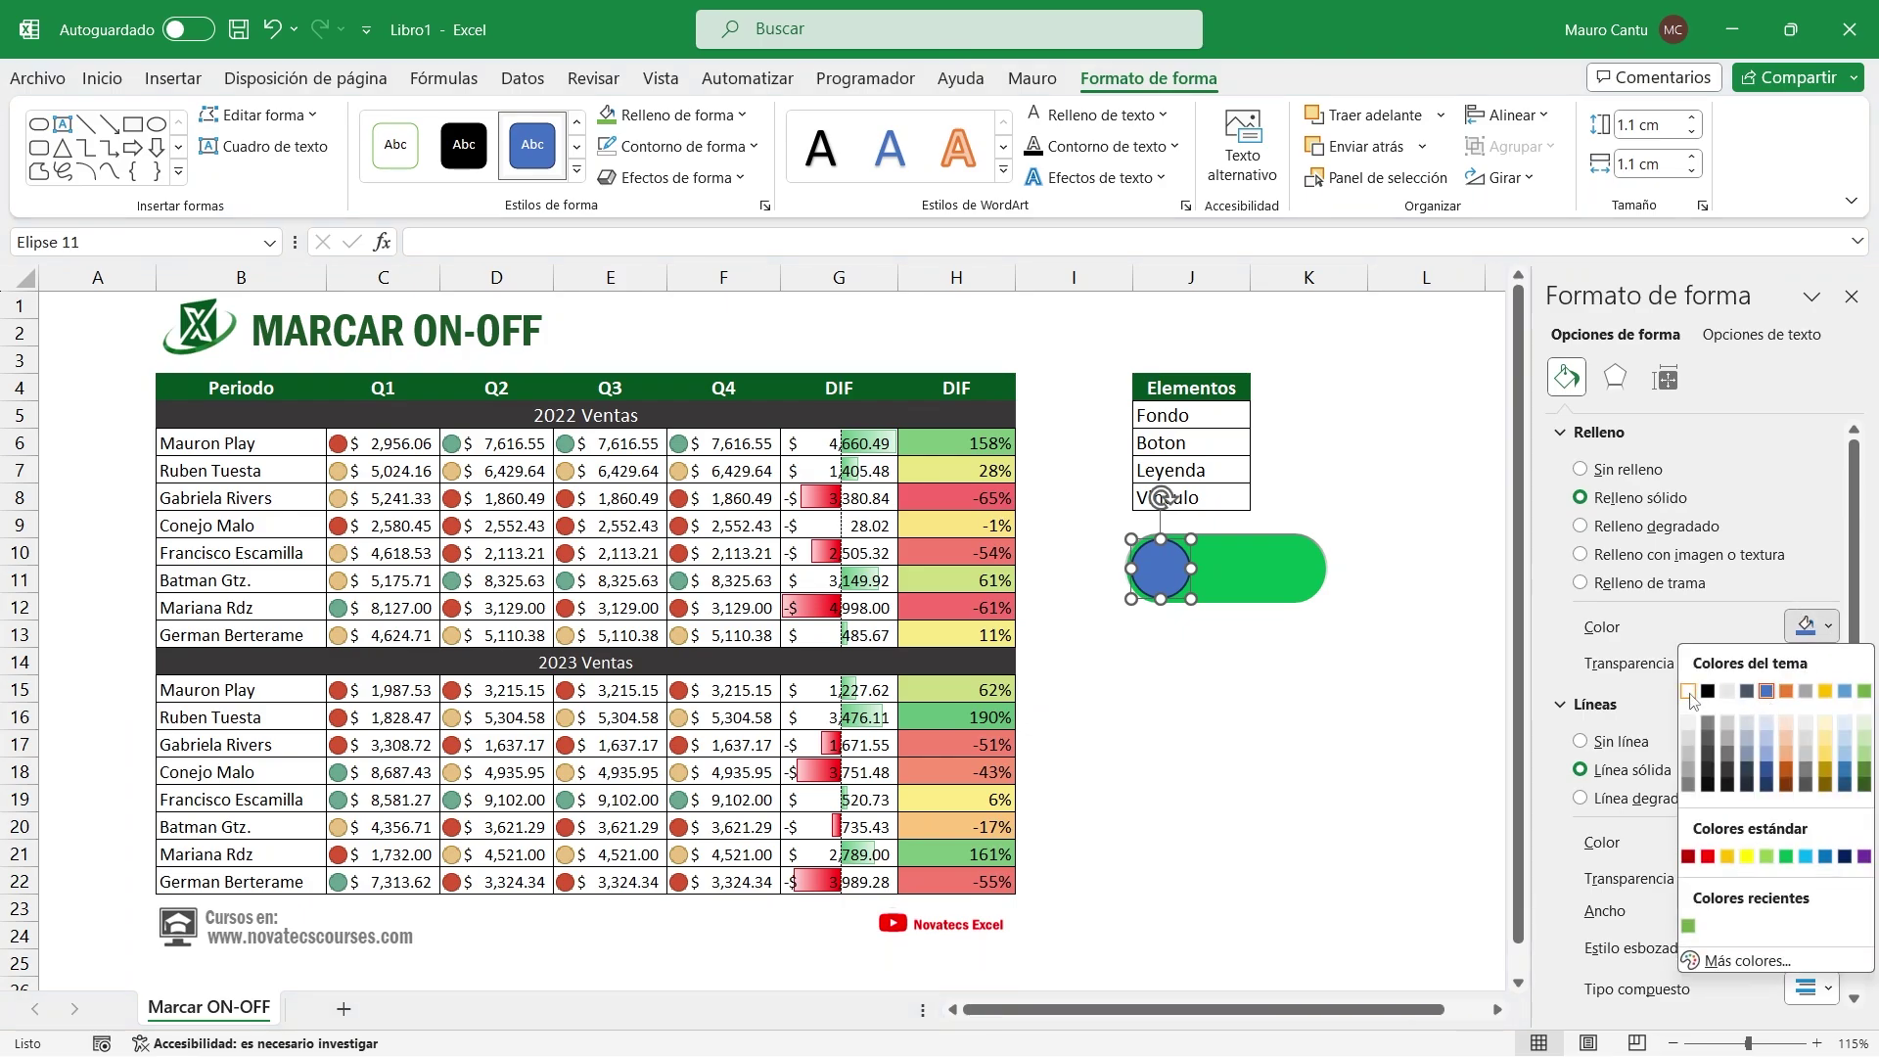
{"action": "left_click", "coordinate": [1688, 692]}
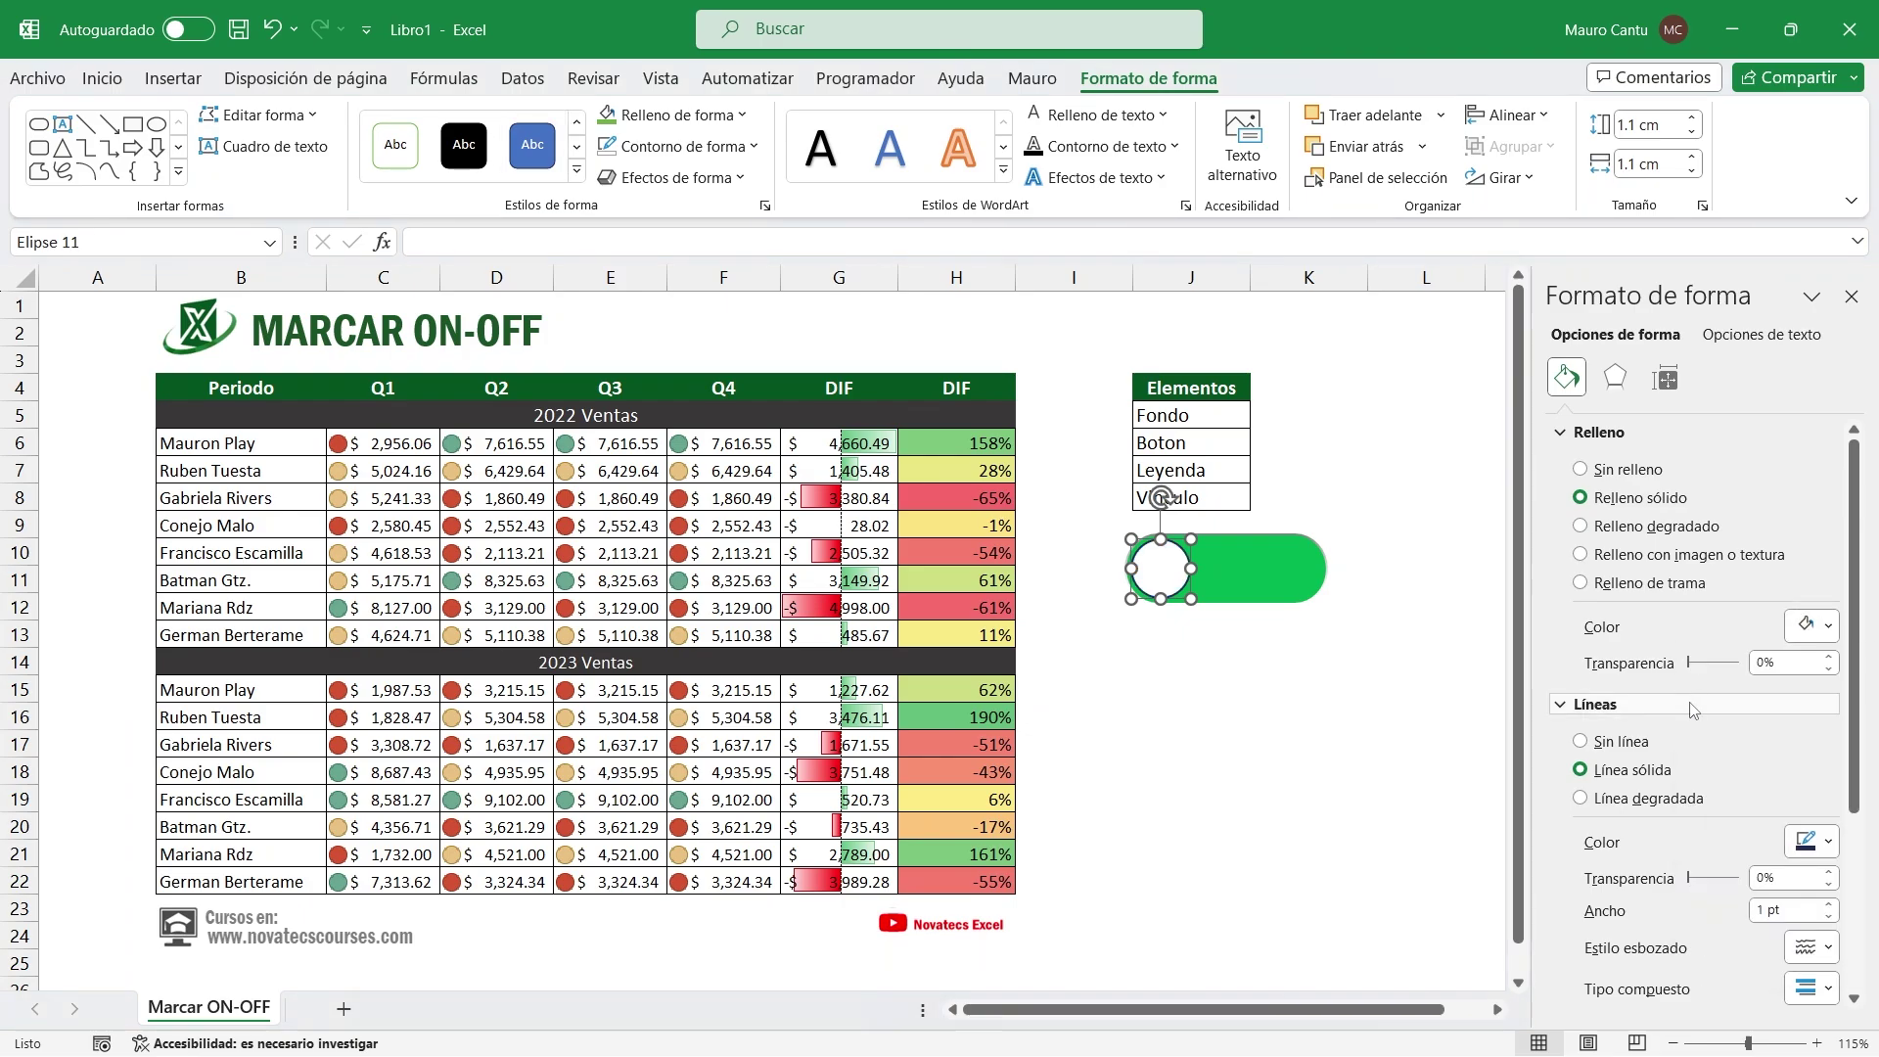
{"action": "left_click", "coordinate": [1331, 687]}
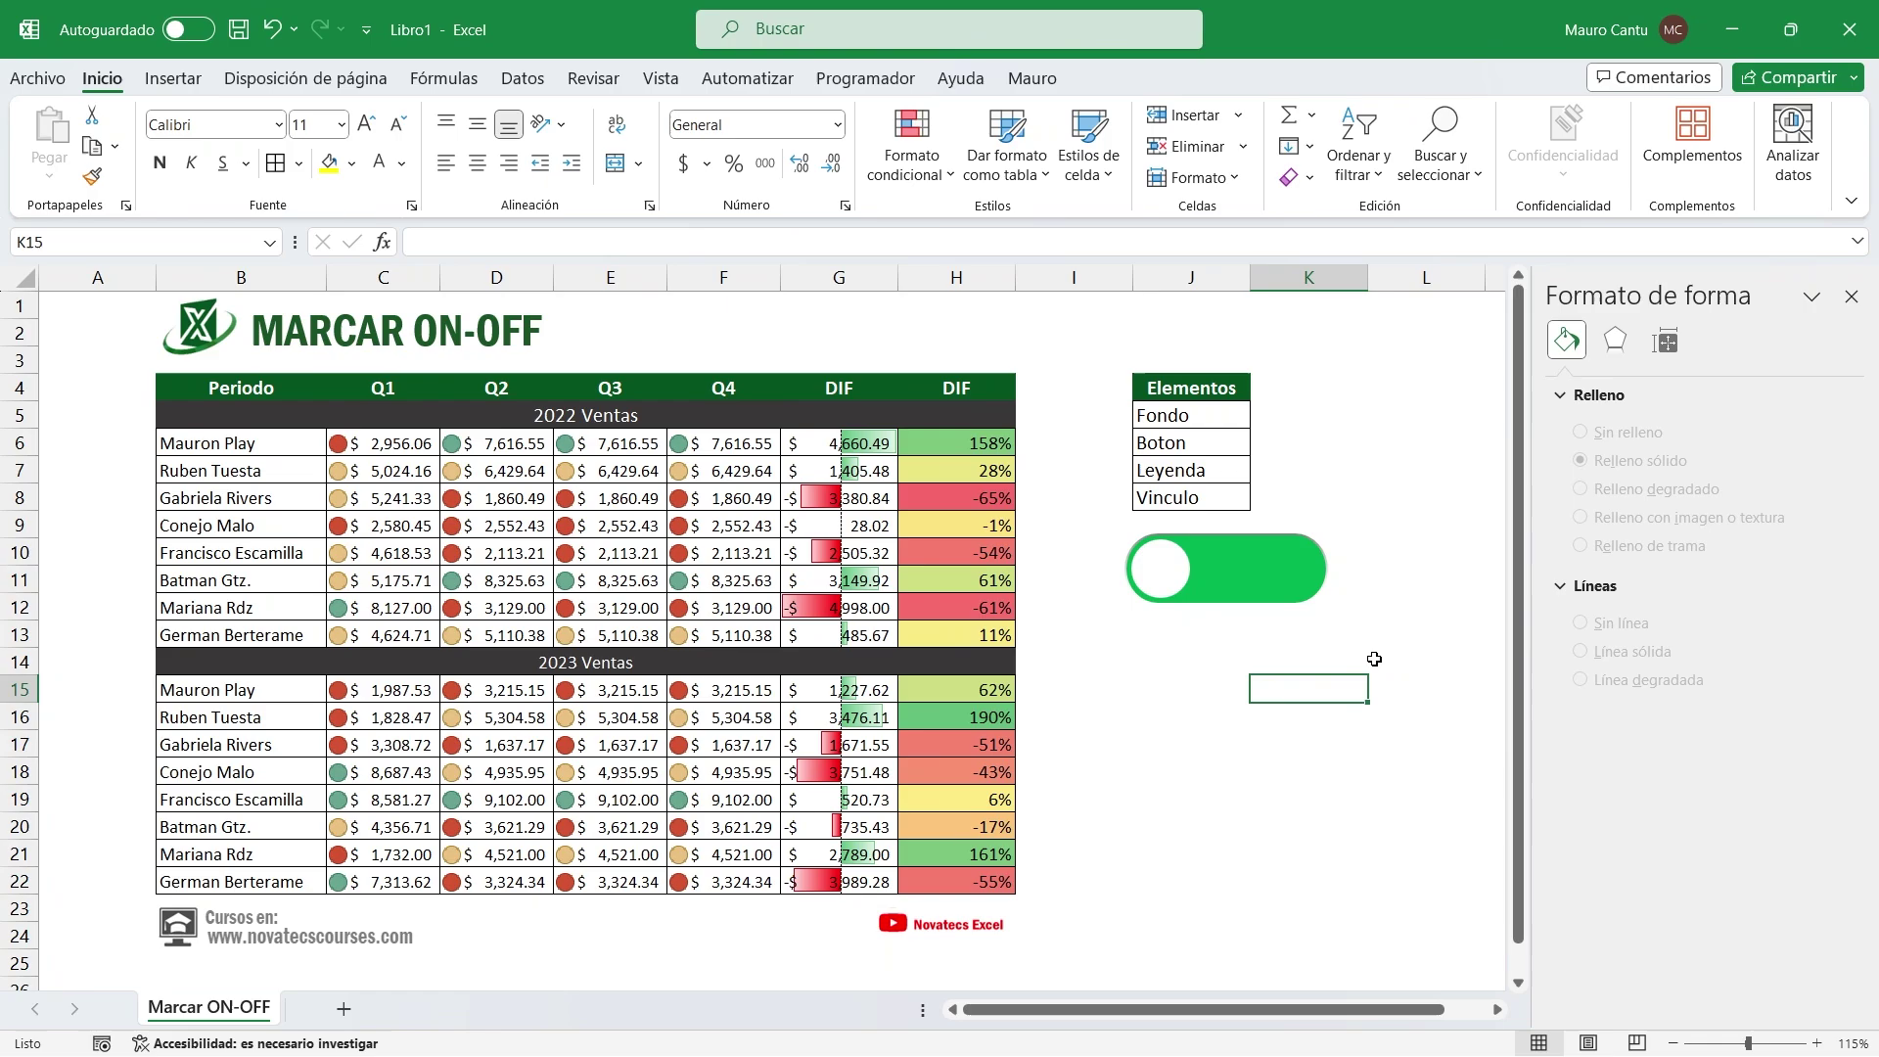
Set the width of the green Fondo shape to 4 cm
{"action": "left_click", "coordinate": [1317, 577]}
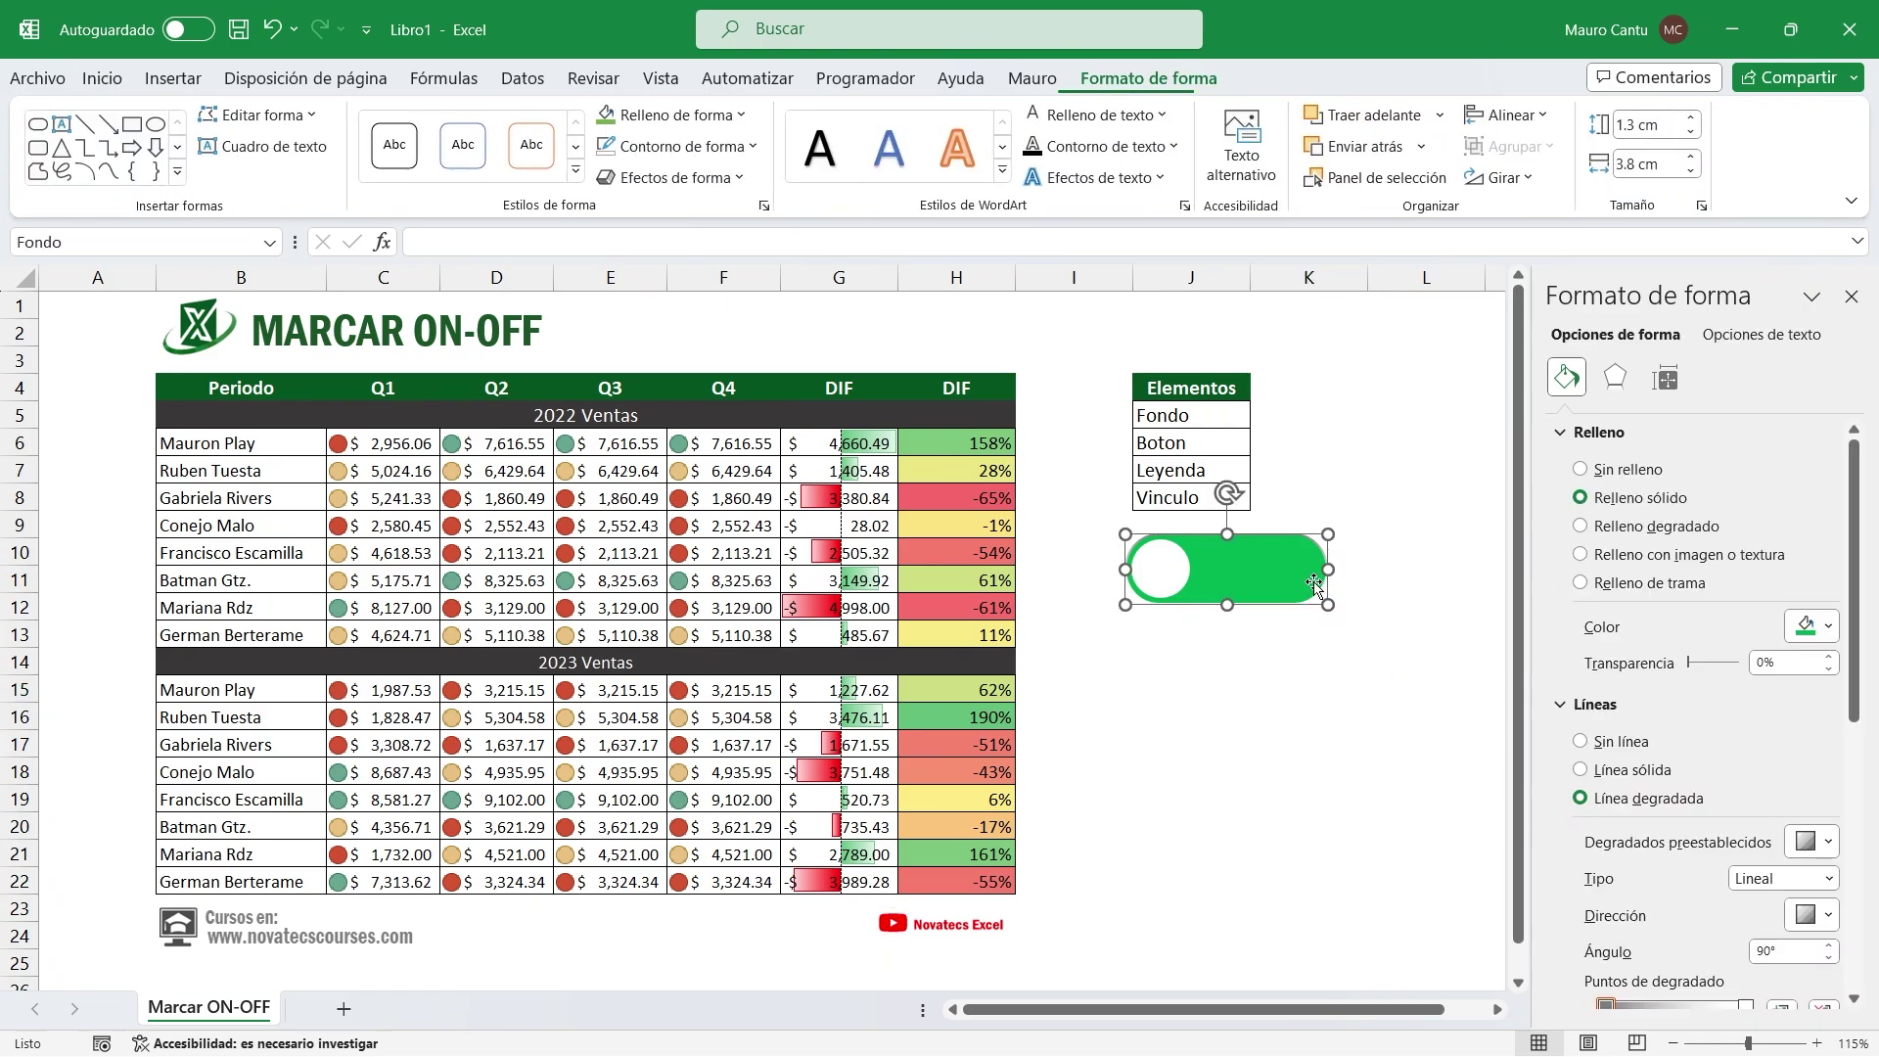
{"action": "left_click", "coordinate": [1631, 165]}
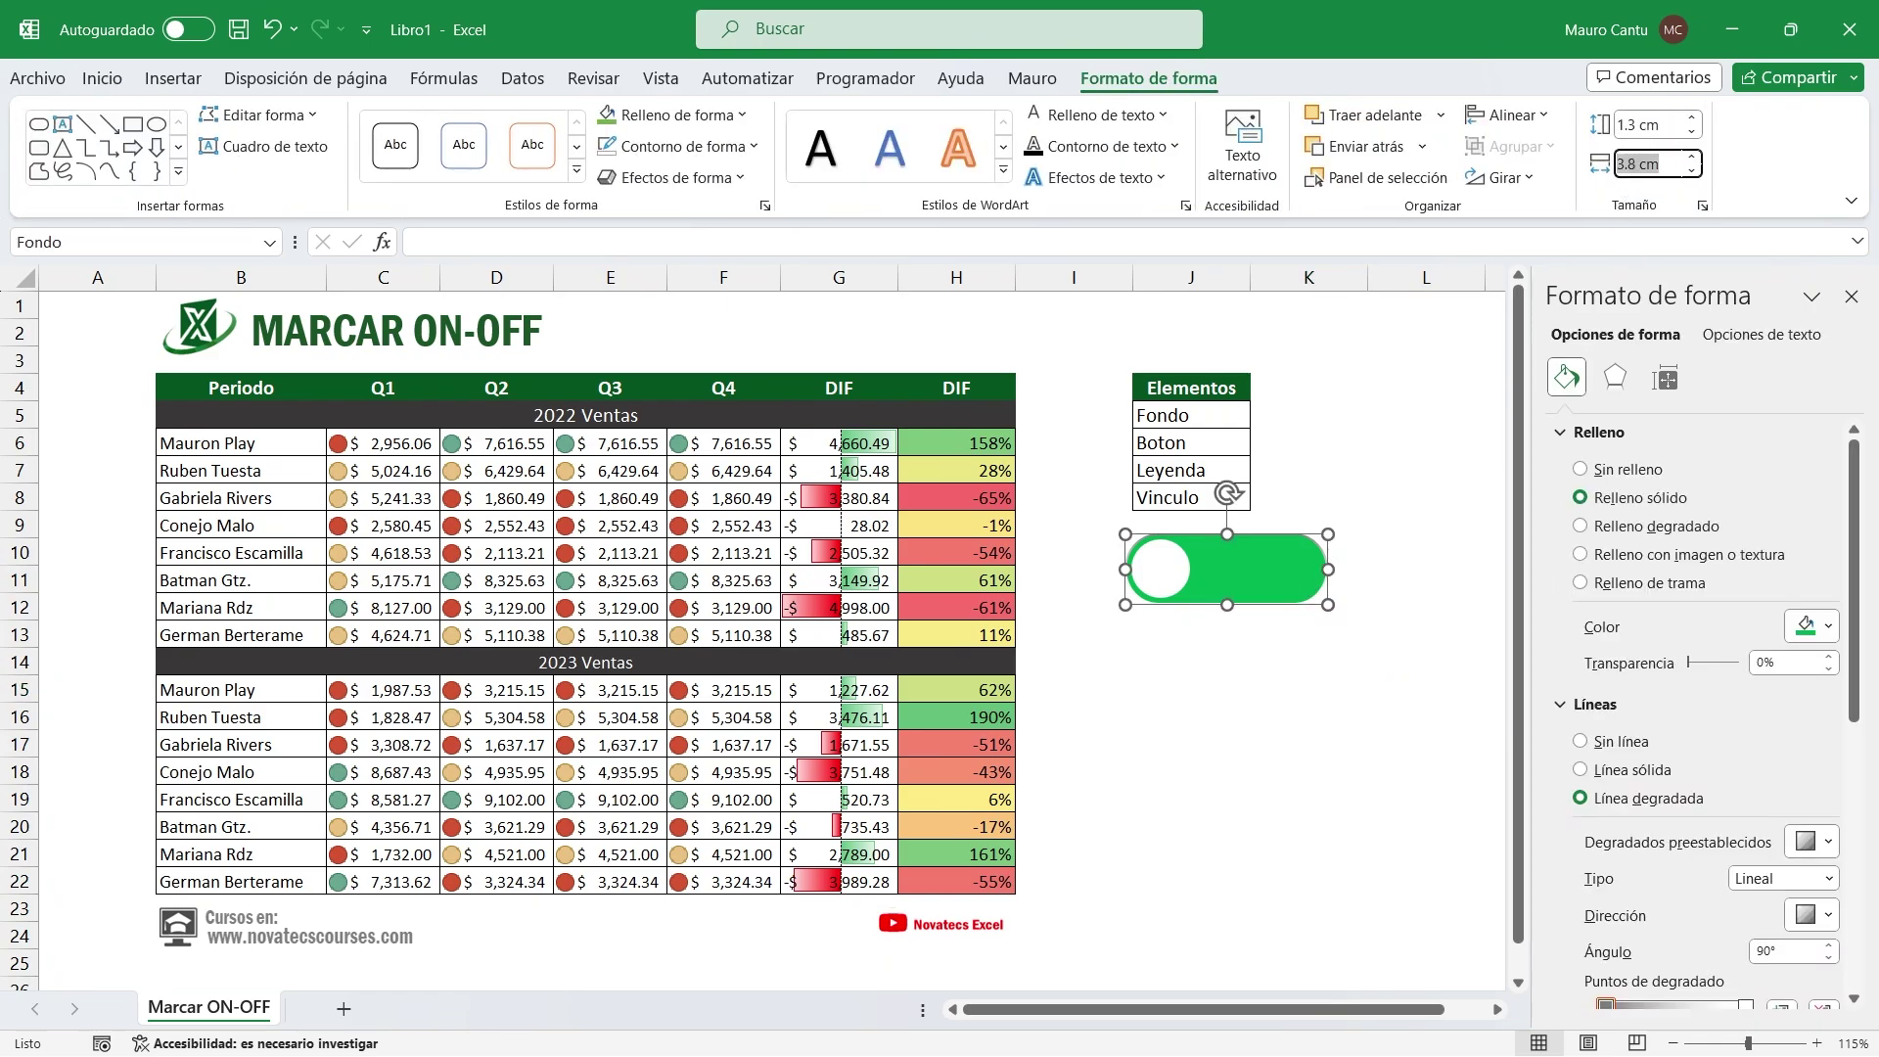
{"action": "type", "text": "4"}
{"action": "key", "text": "Return"}
{"action": "left_click", "coordinate": [1415, 693]}
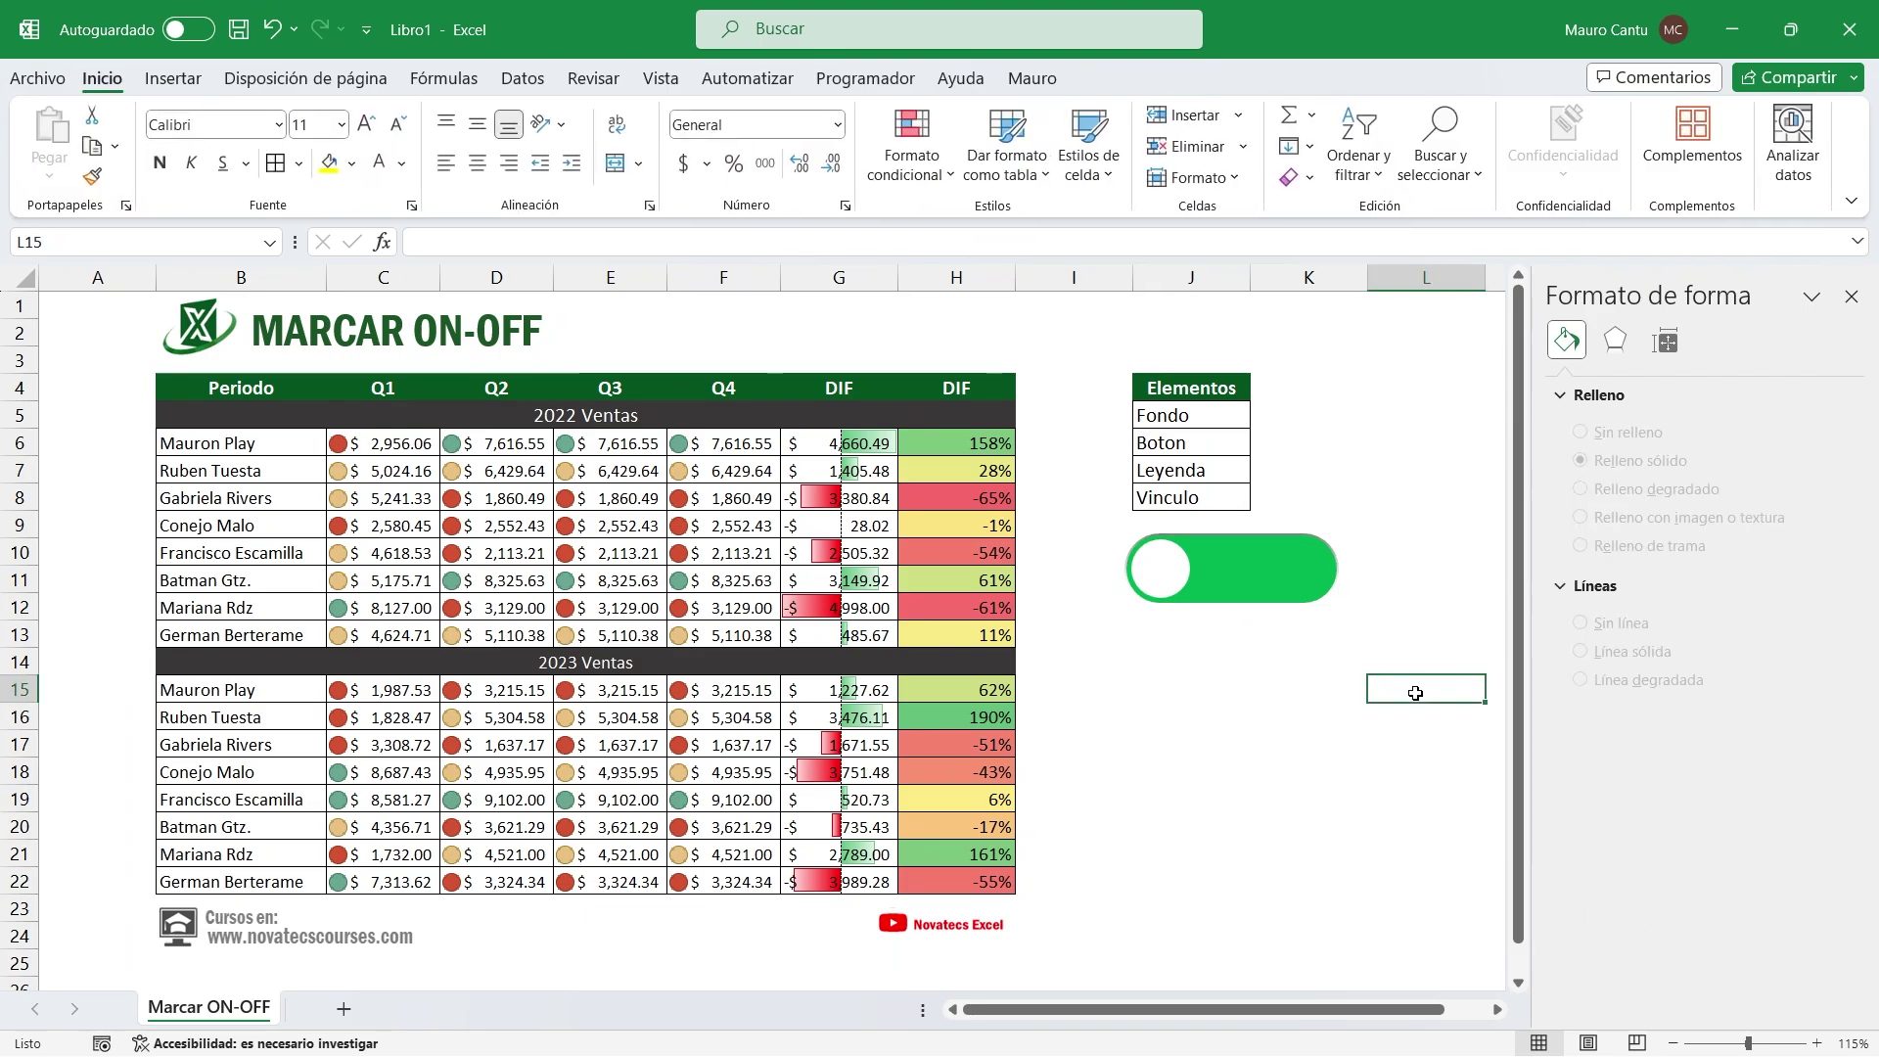
Rename the white circle as Boton and narrow the Name Box
{"action": "left_click", "coordinate": [1221, 537]}
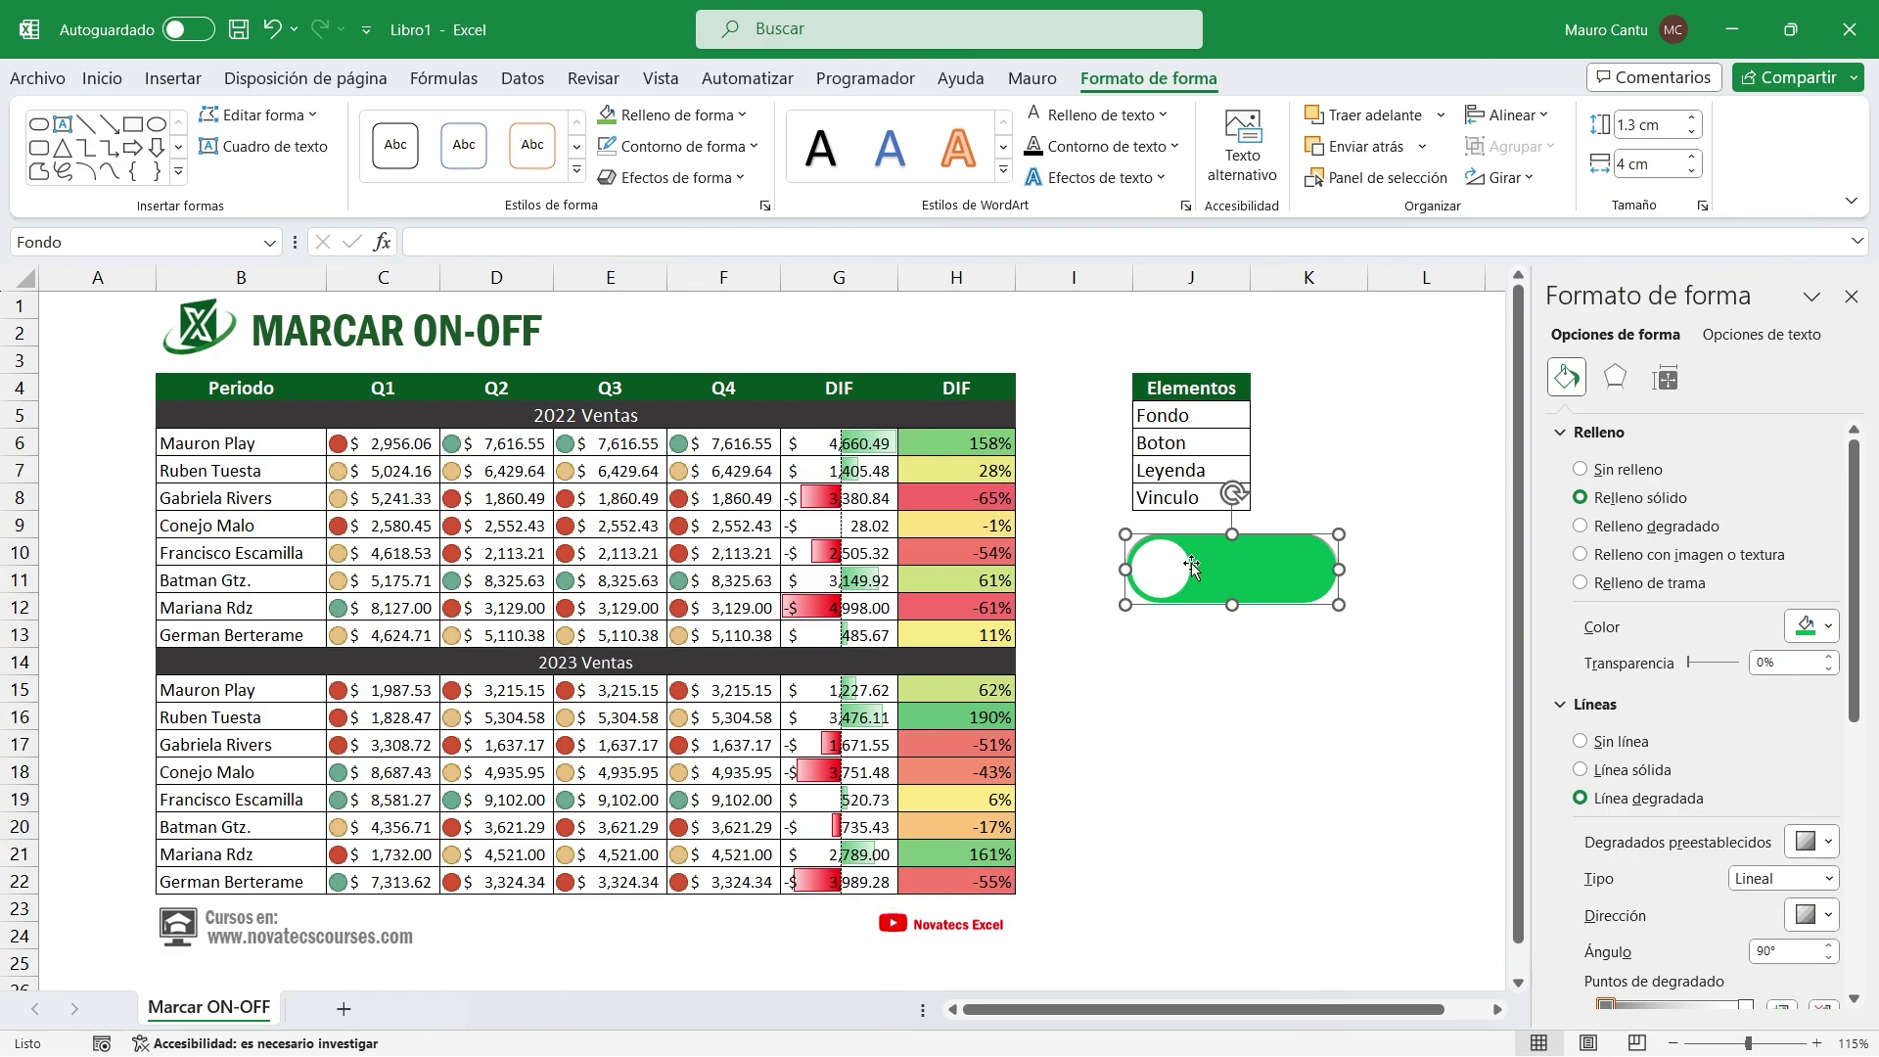
{"action": "left_click", "coordinate": [1192, 566]}
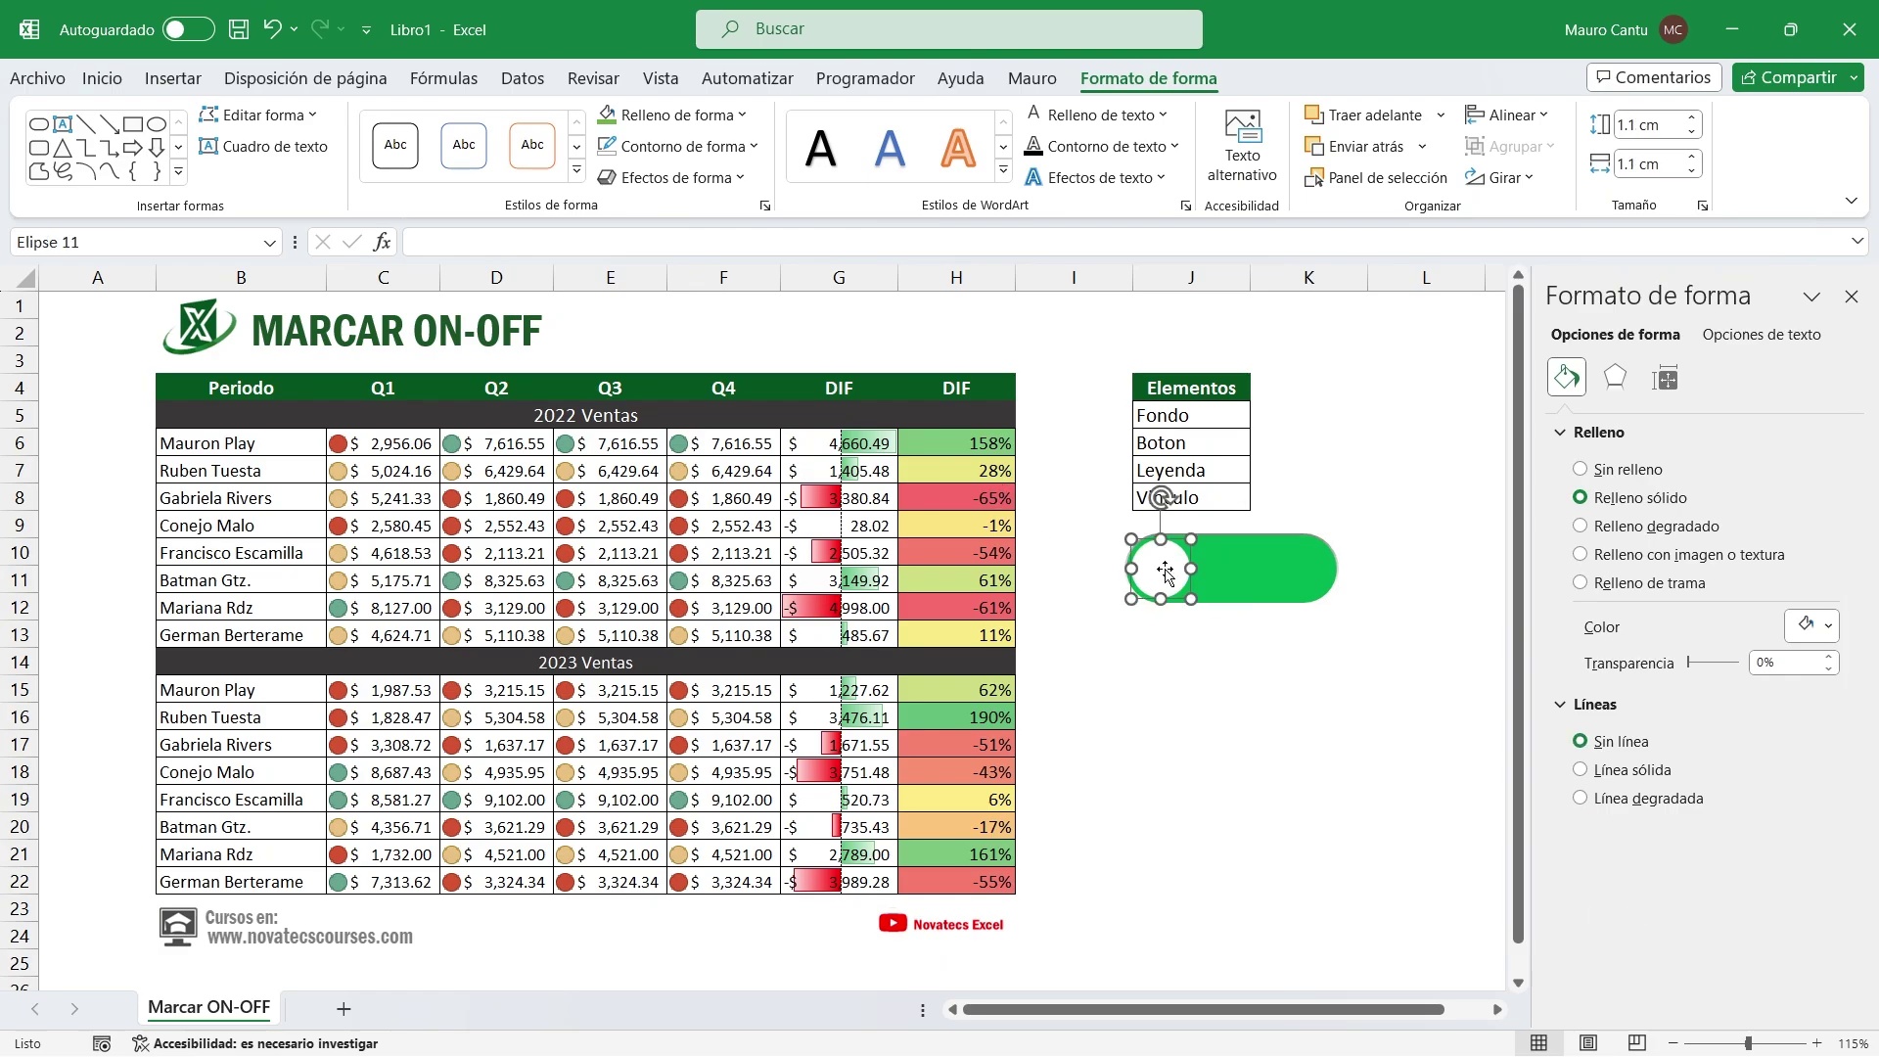
{"action": "left_click", "coordinate": [108, 240]}
{"action": "type", "text": "Boton"}
{"action": "key", "text": "Return"}
{"action": "left_click_drag", "start_coordinate": [291, 242], "coordinate": [162, 241]}
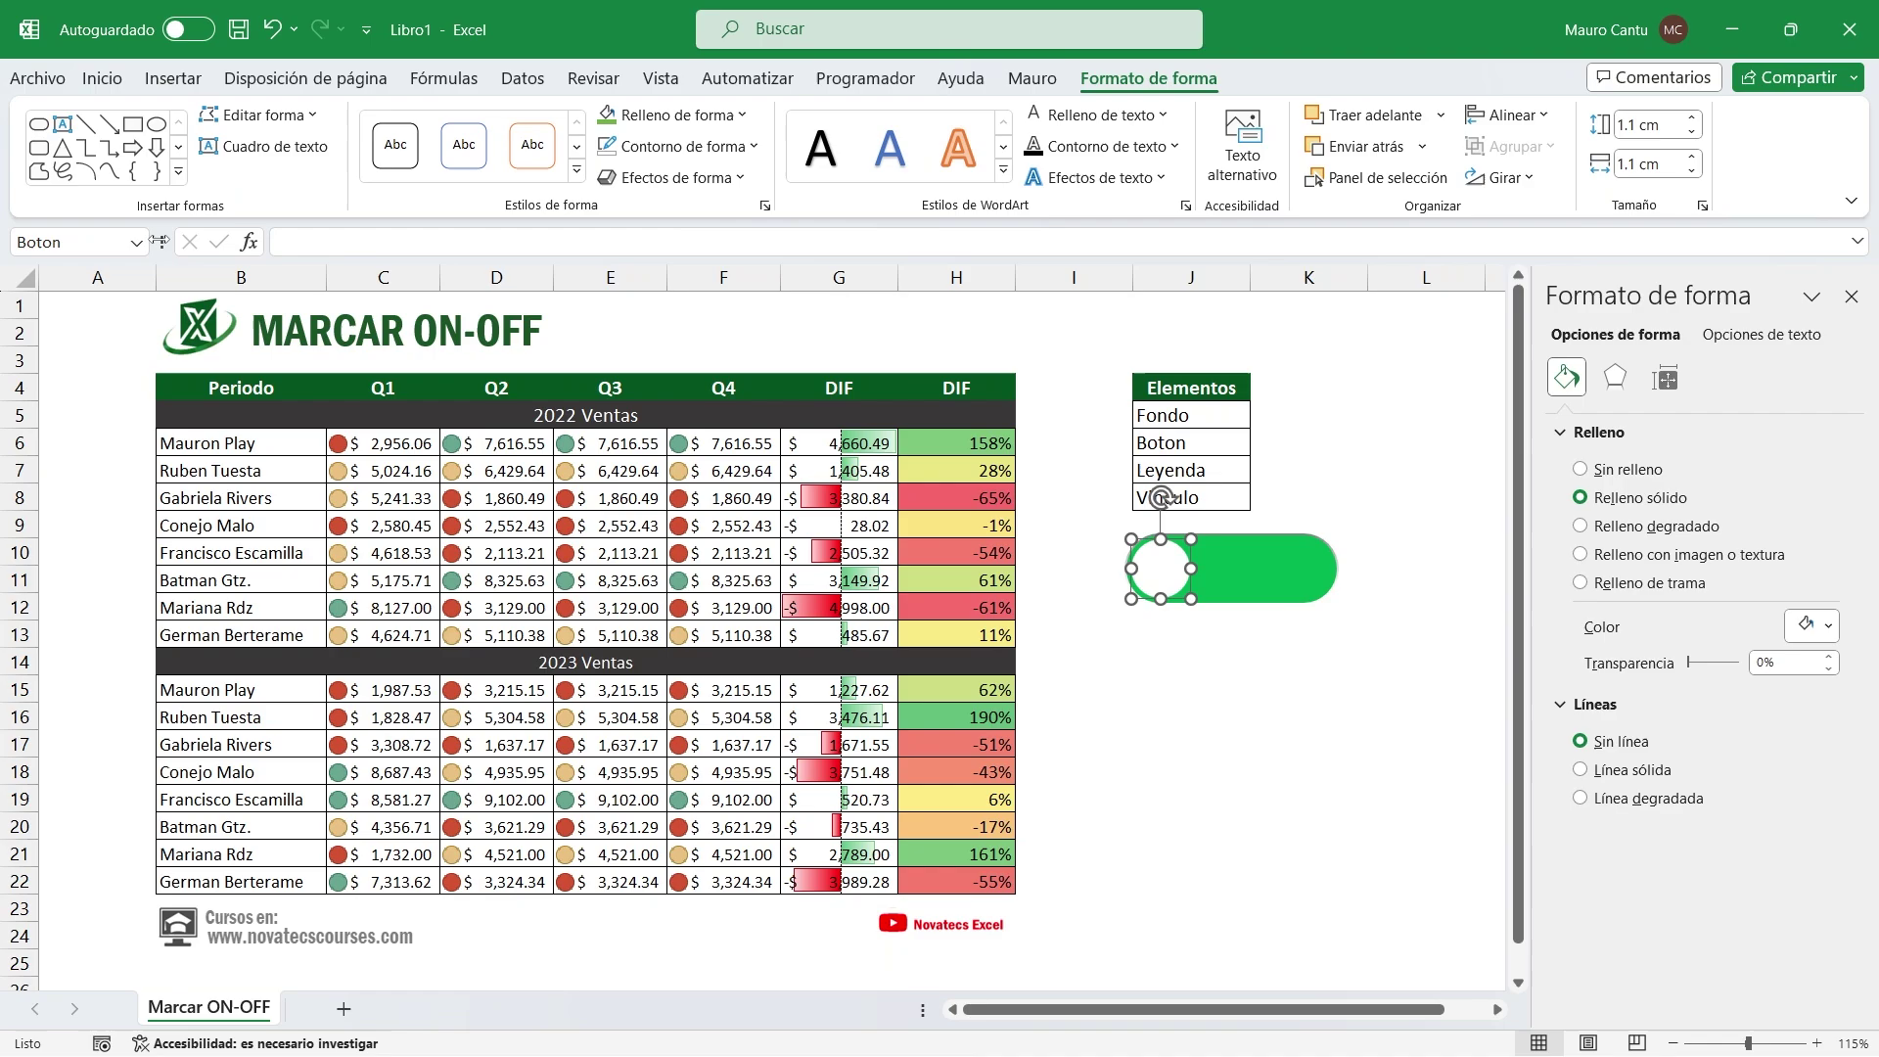
{"action": "left_click", "coordinate": [1265, 724]}
Insert a text box on the green shape, just right of the white circle, containing the text ON
{"action": "left_click", "coordinate": [1182, 470]}
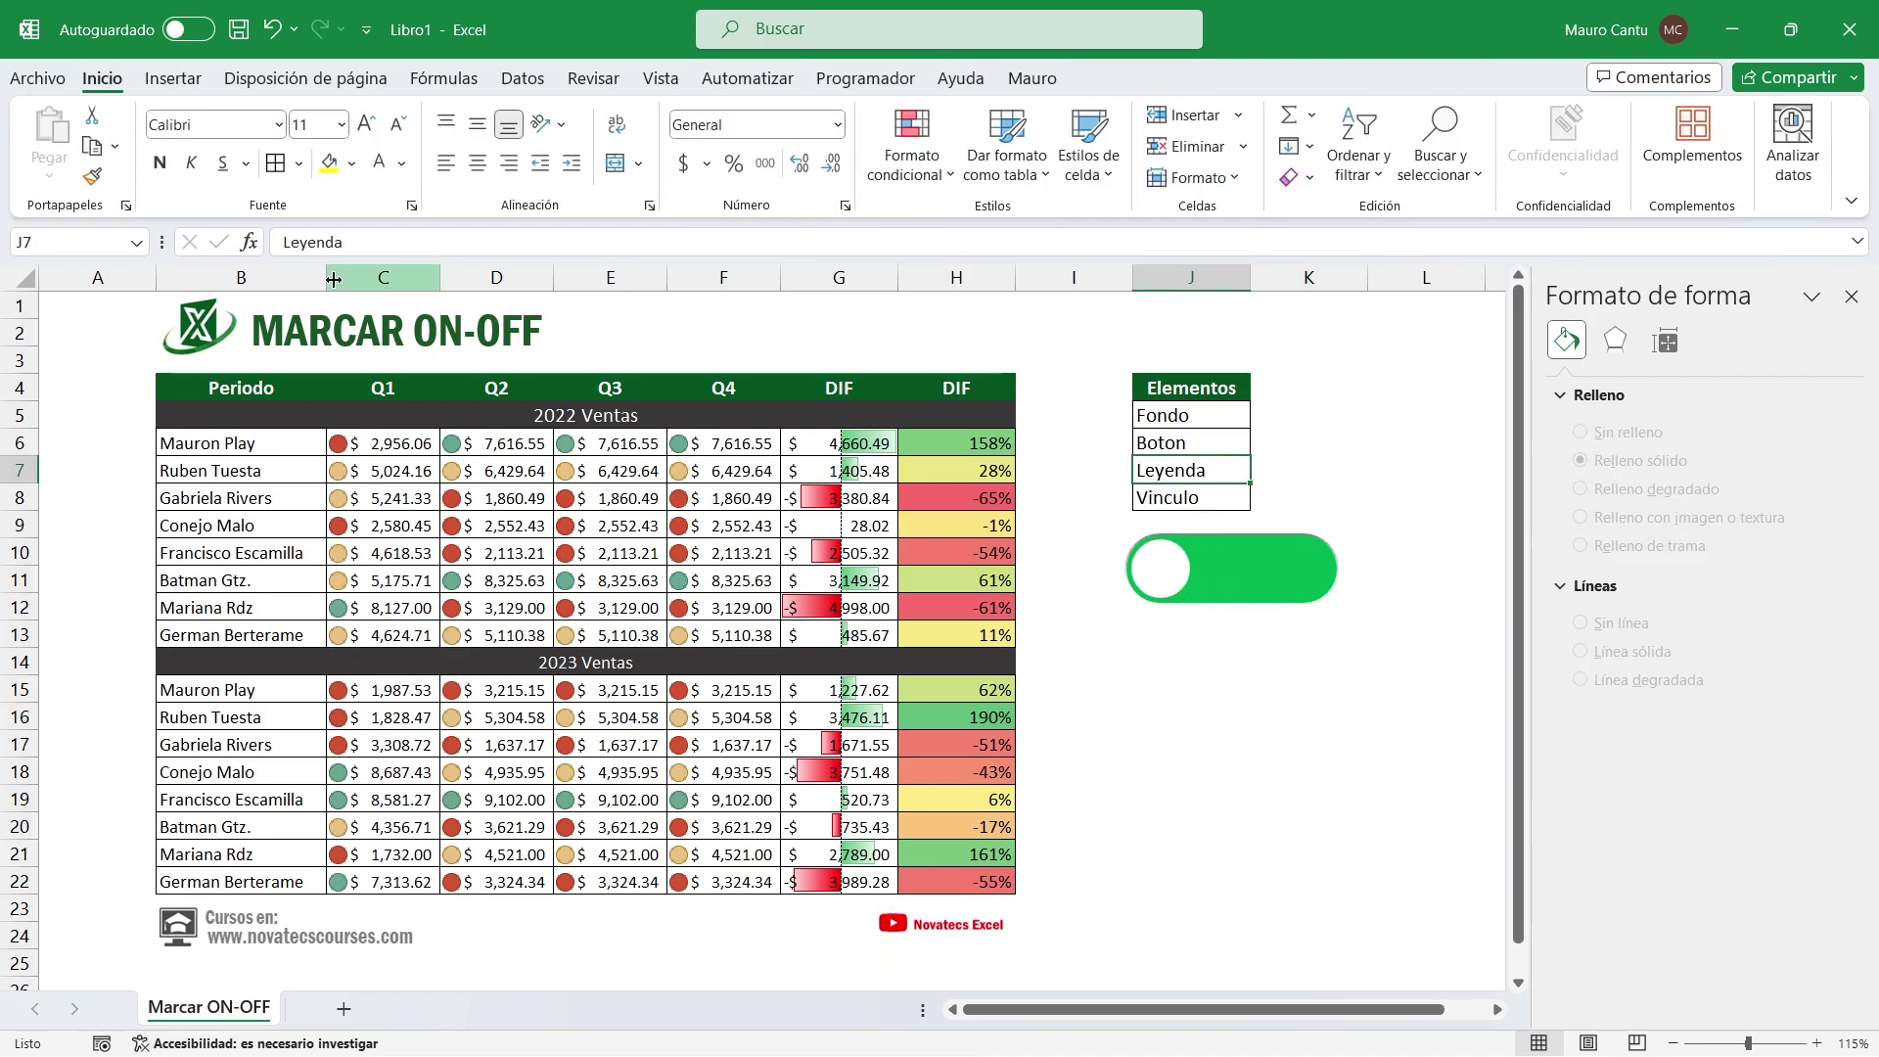
{"action": "left_click", "coordinate": [173, 78]}
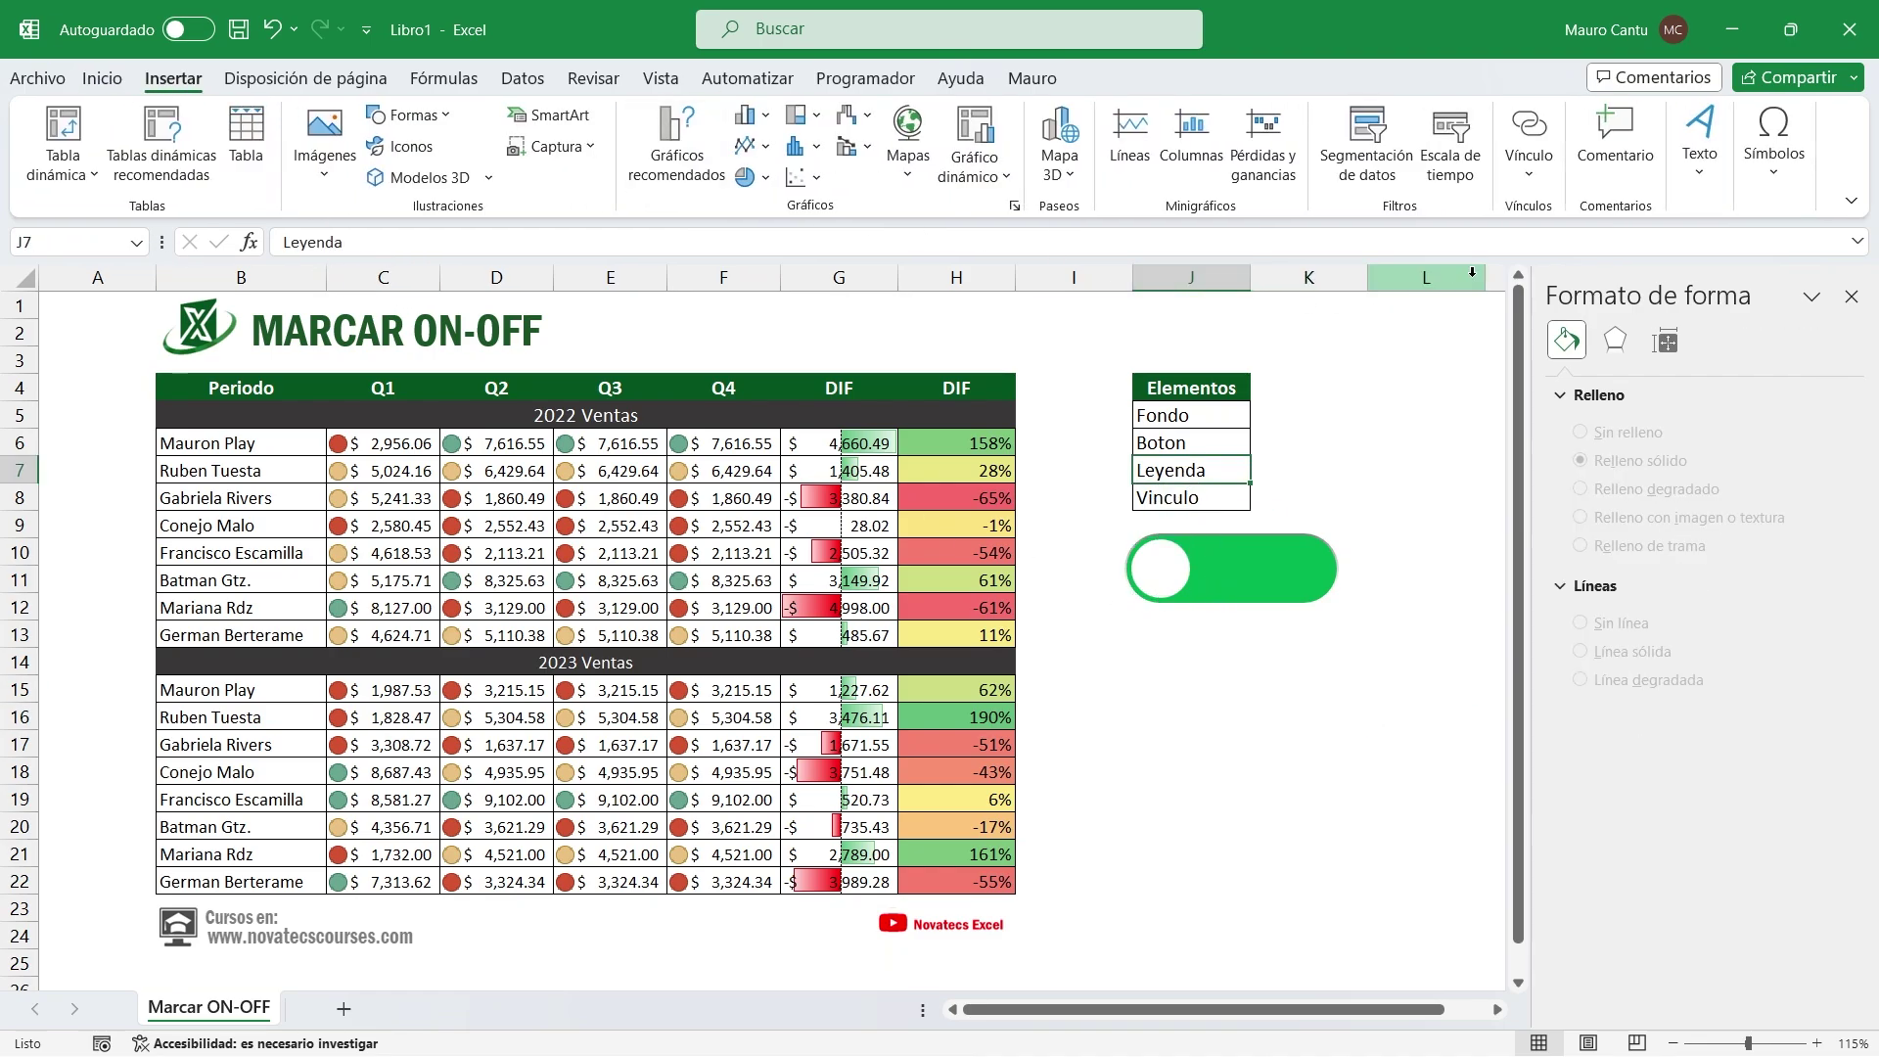
{"action": "left_click", "coordinate": [1700, 137]}
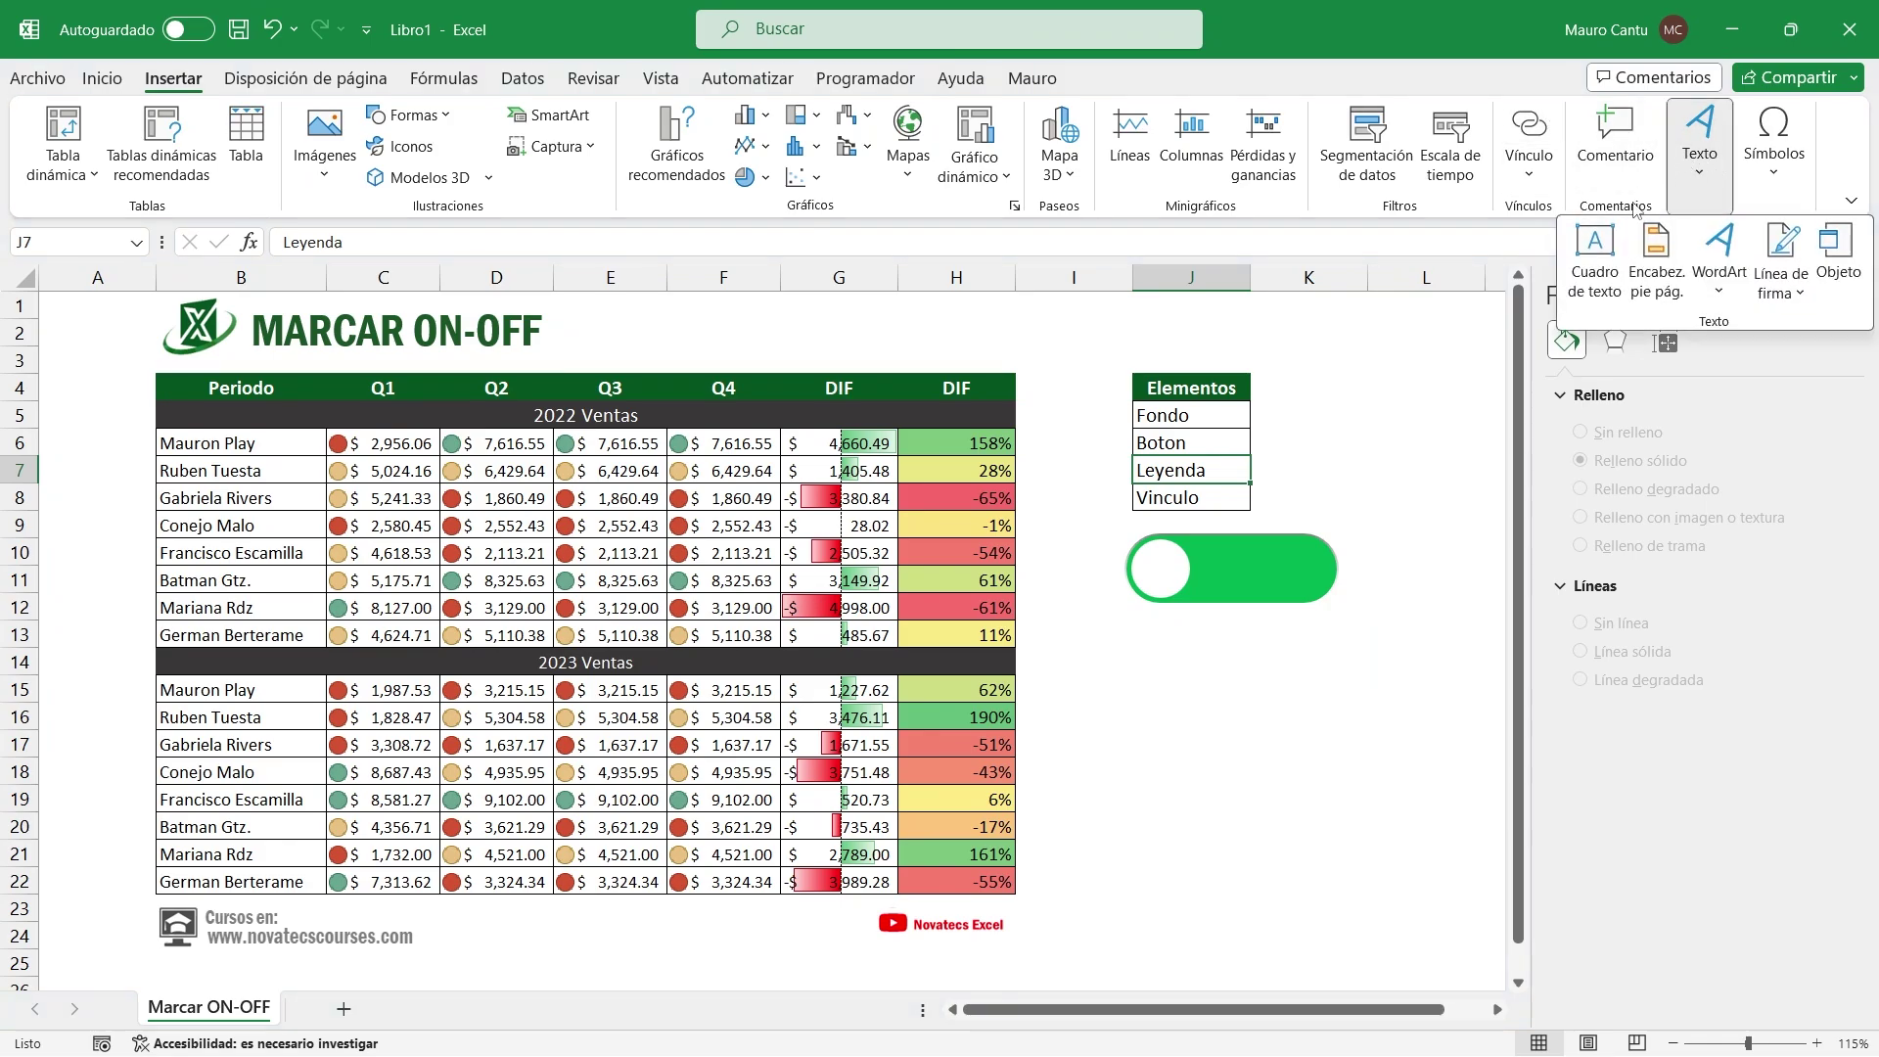
{"action": "left_click", "coordinate": [1604, 256]}
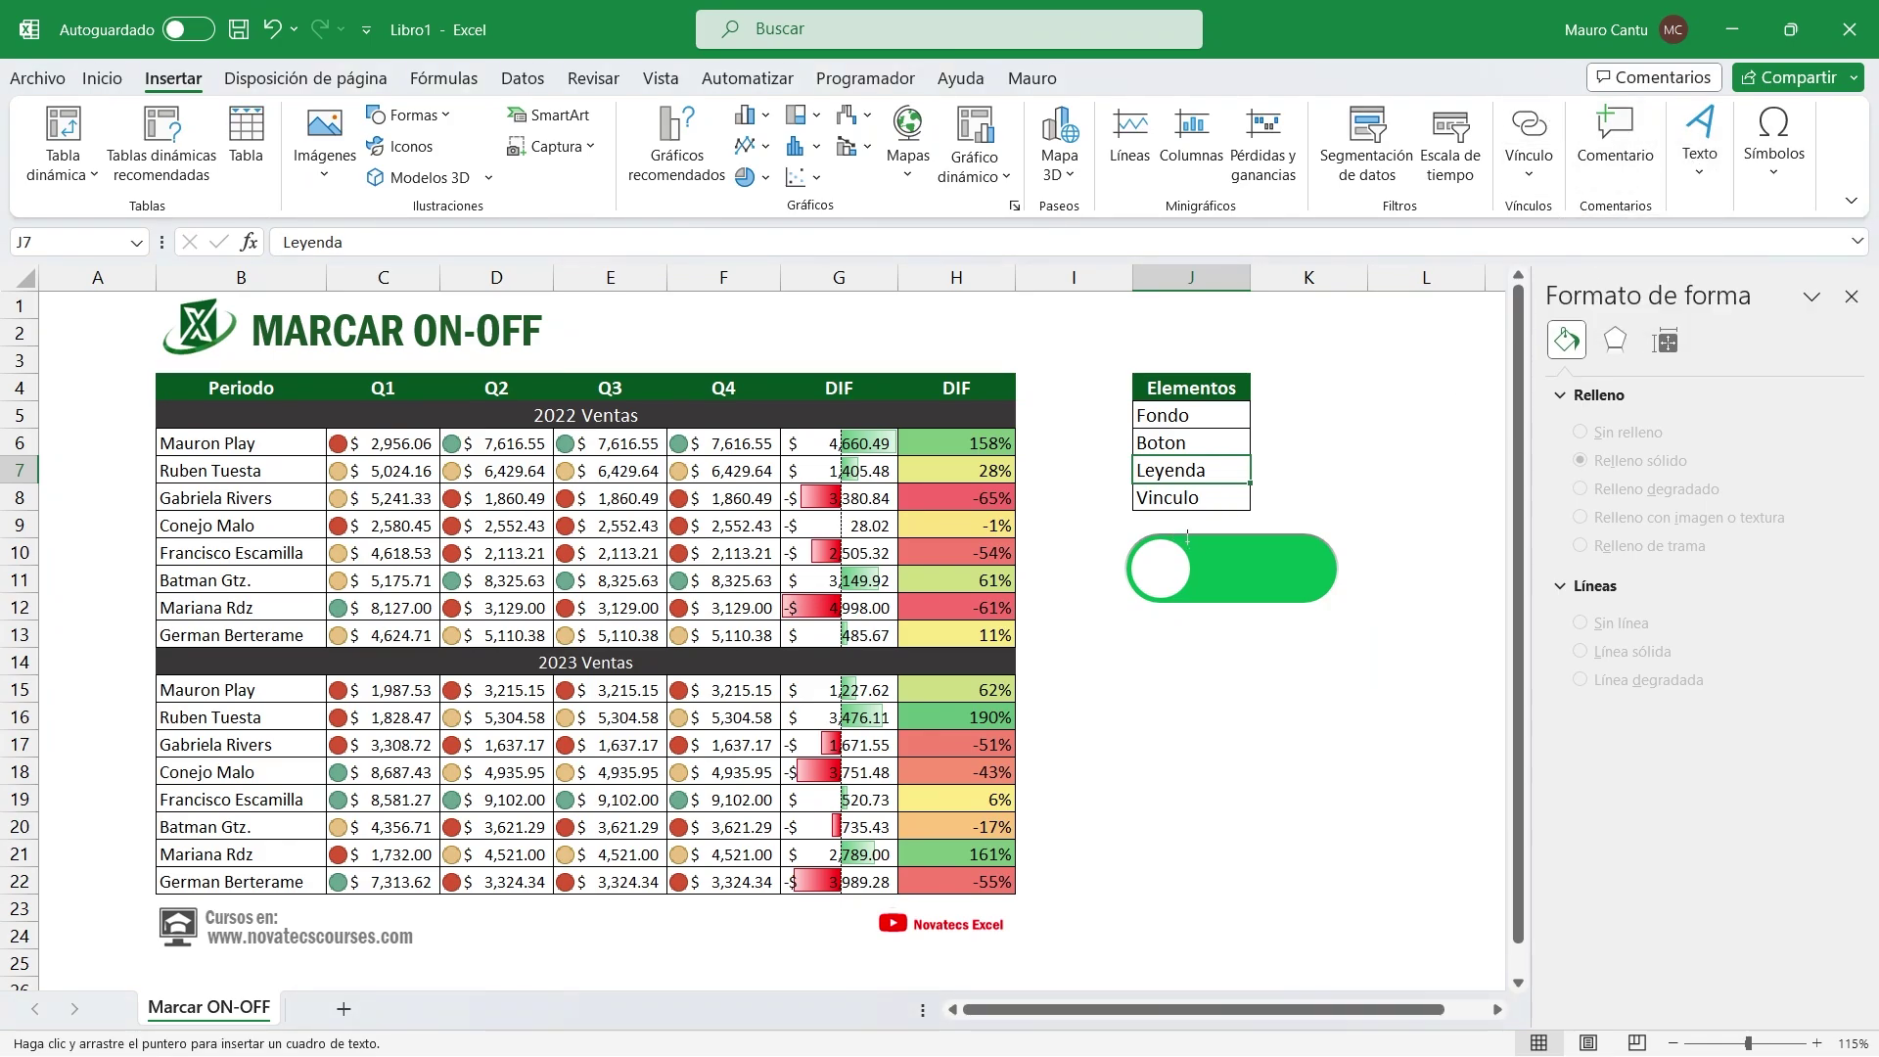
{"action": "left_click_drag", "start_coordinate": [1191, 540], "coordinate": [1278, 596]}
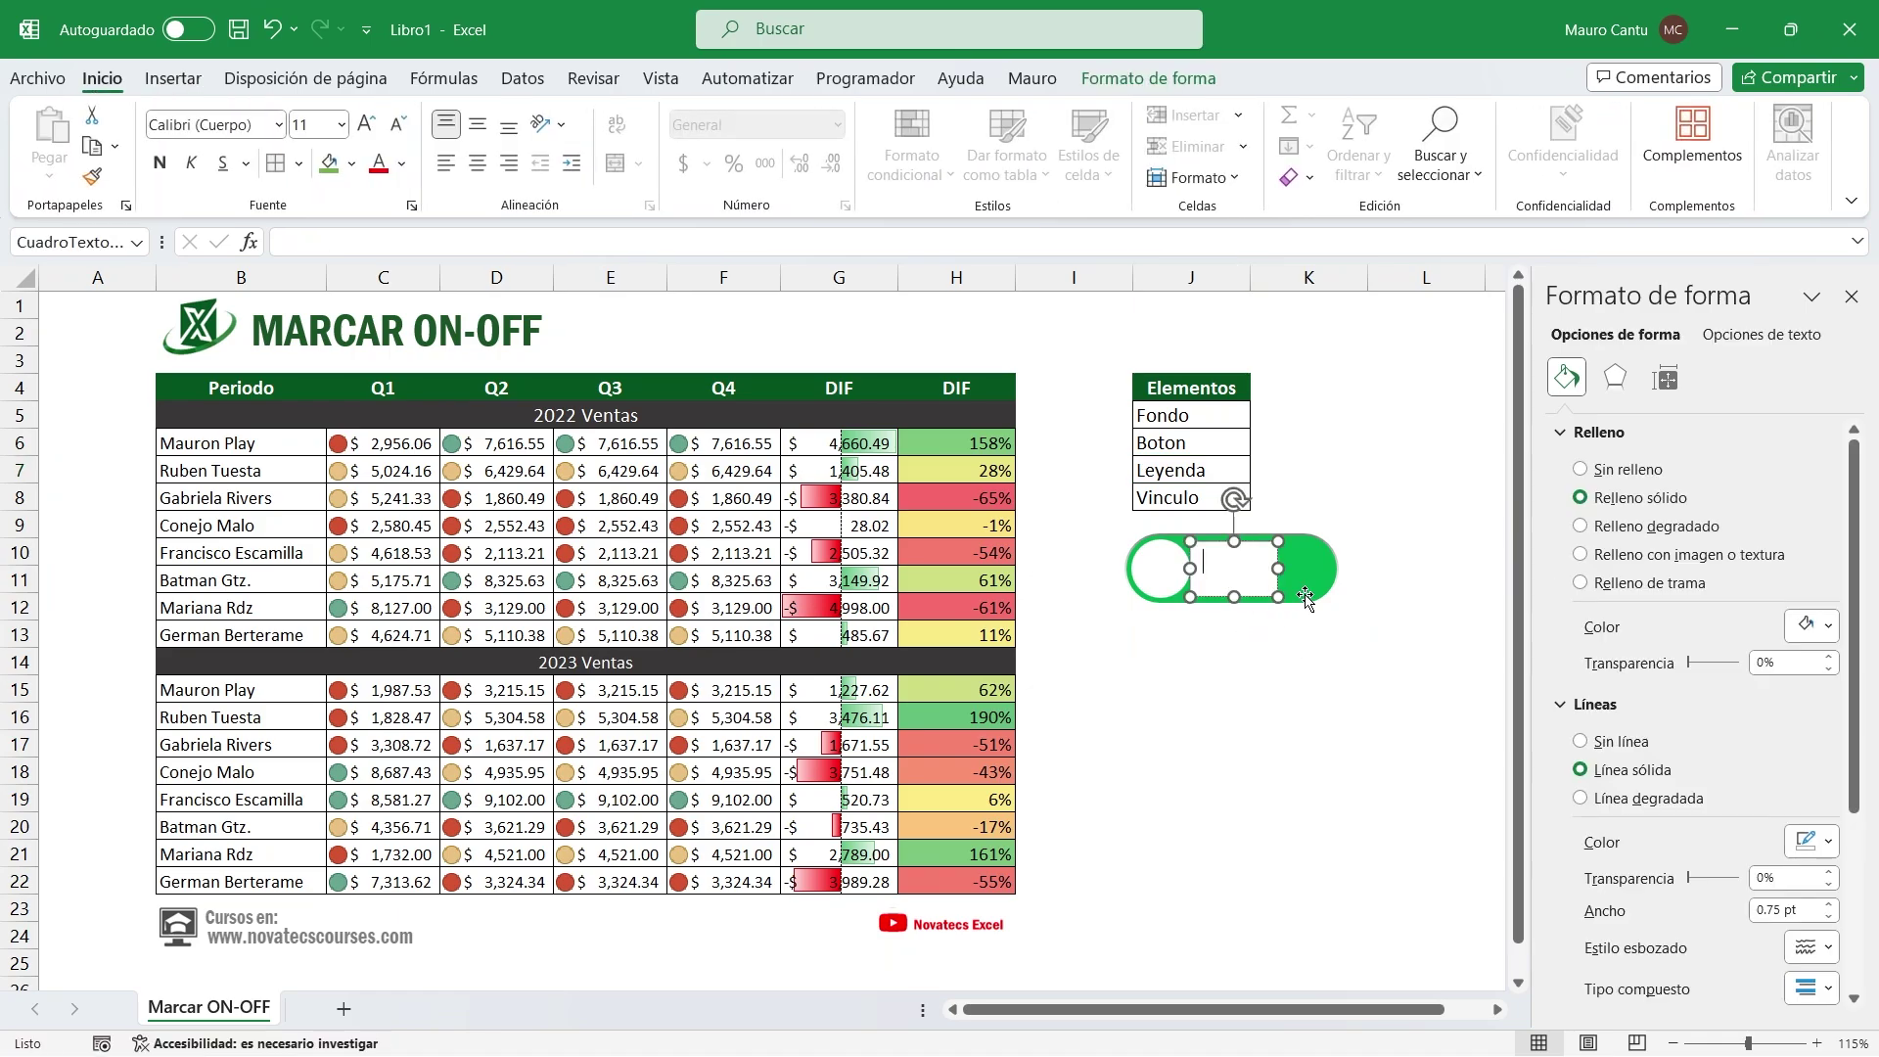
{"action": "type", "text": "on"}
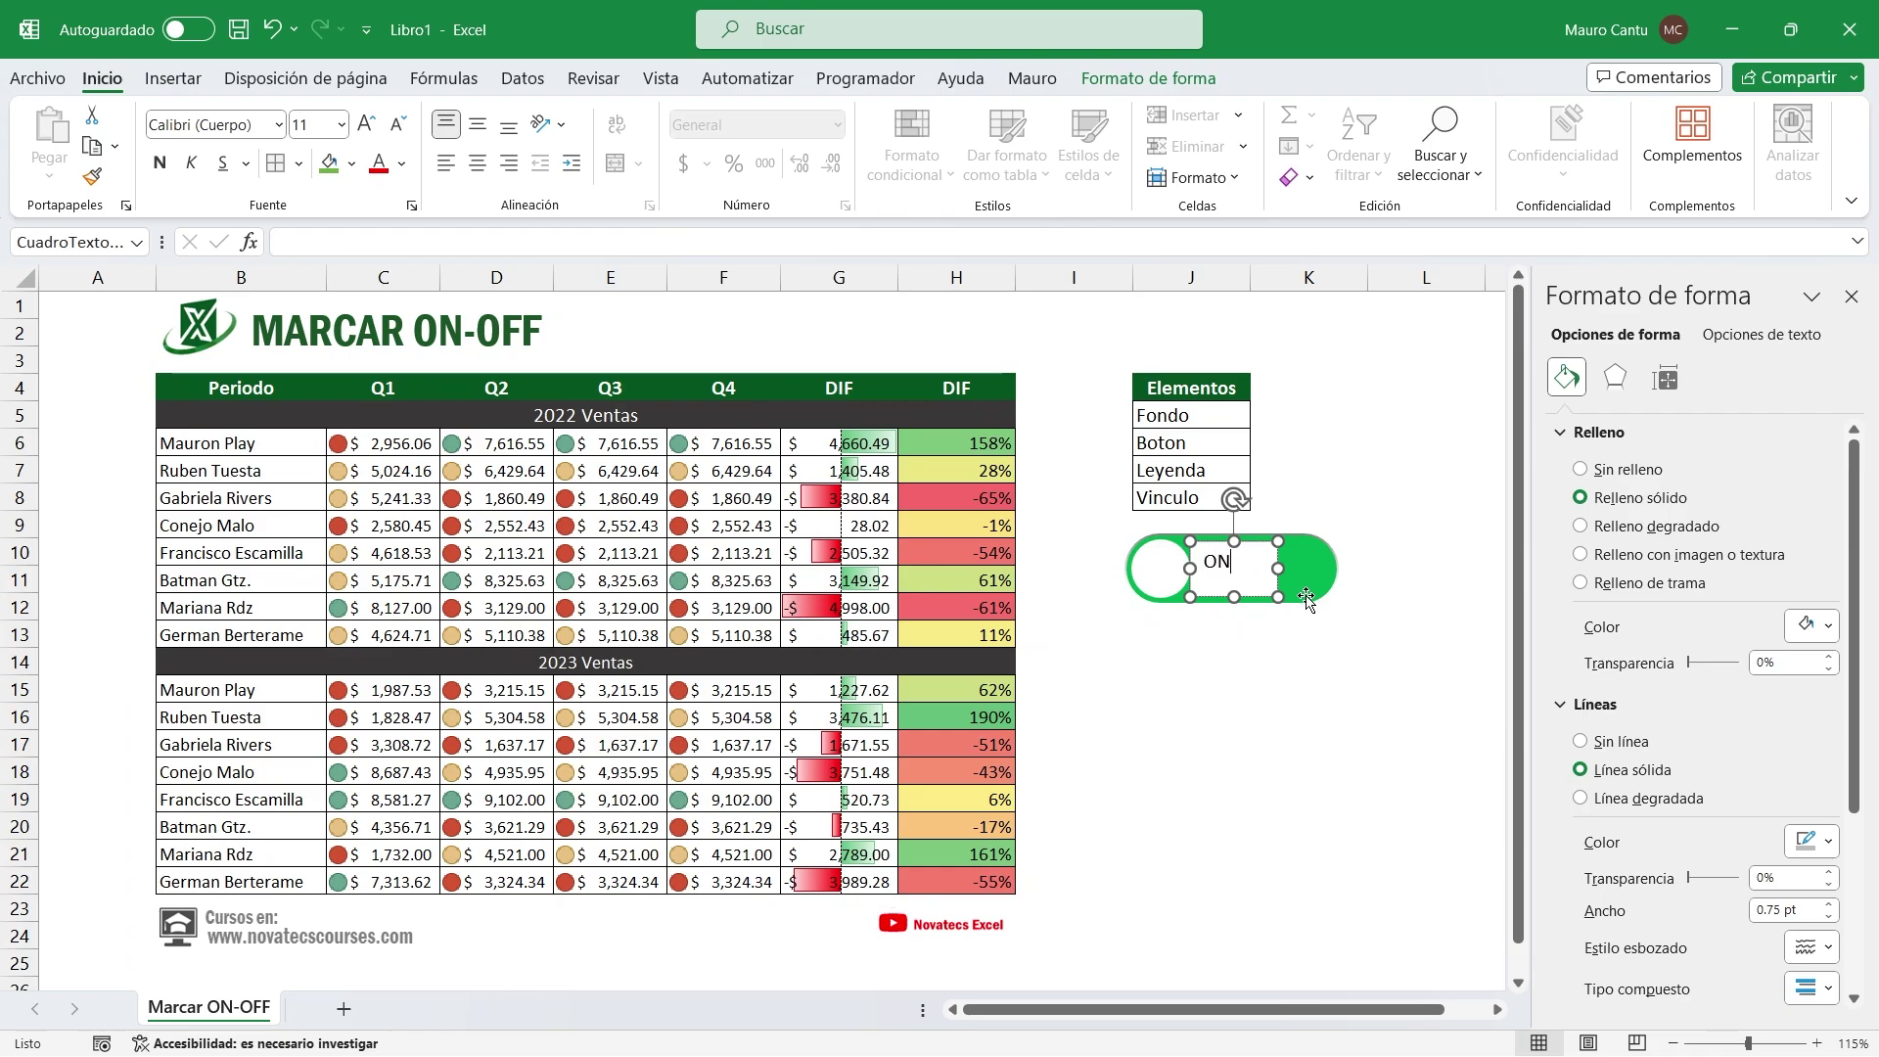
{"action": "key", "text": "Escape"}
{"action": "key", "text": "Escape"}
Remove the fill and the outline from the ON text box
{"action": "left_click", "coordinate": [1246, 544]}
{"action": "left_click", "coordinate": [1628, 472]}
{"action": "left_click", "coordinate": [1592, 663]}
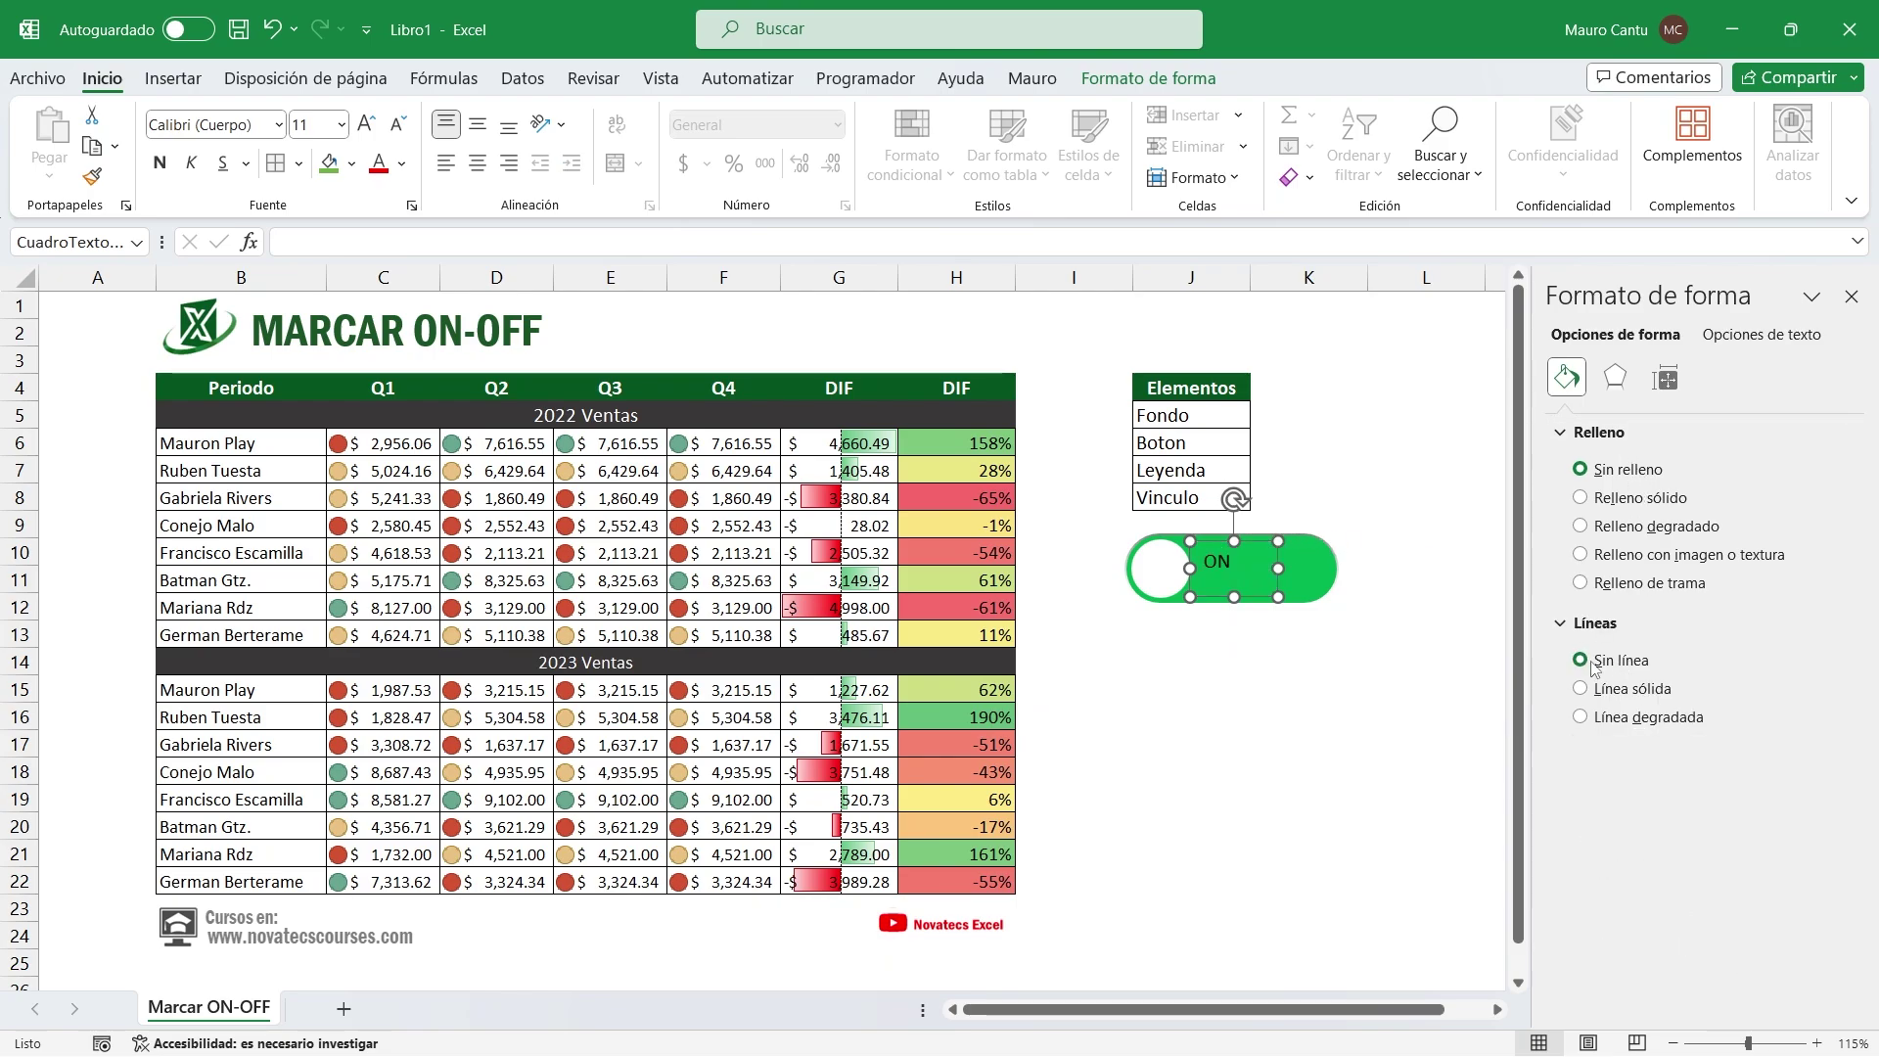
Format the ON text as bold, white and 16 pt, and align it vertically to the middle
{"action": "double_click", "coordinate": [1214, 560]}
{"action": "left_click", "coordinate": [160, 164]}
{"action": "left_click", "coordinate": [401, 163]}
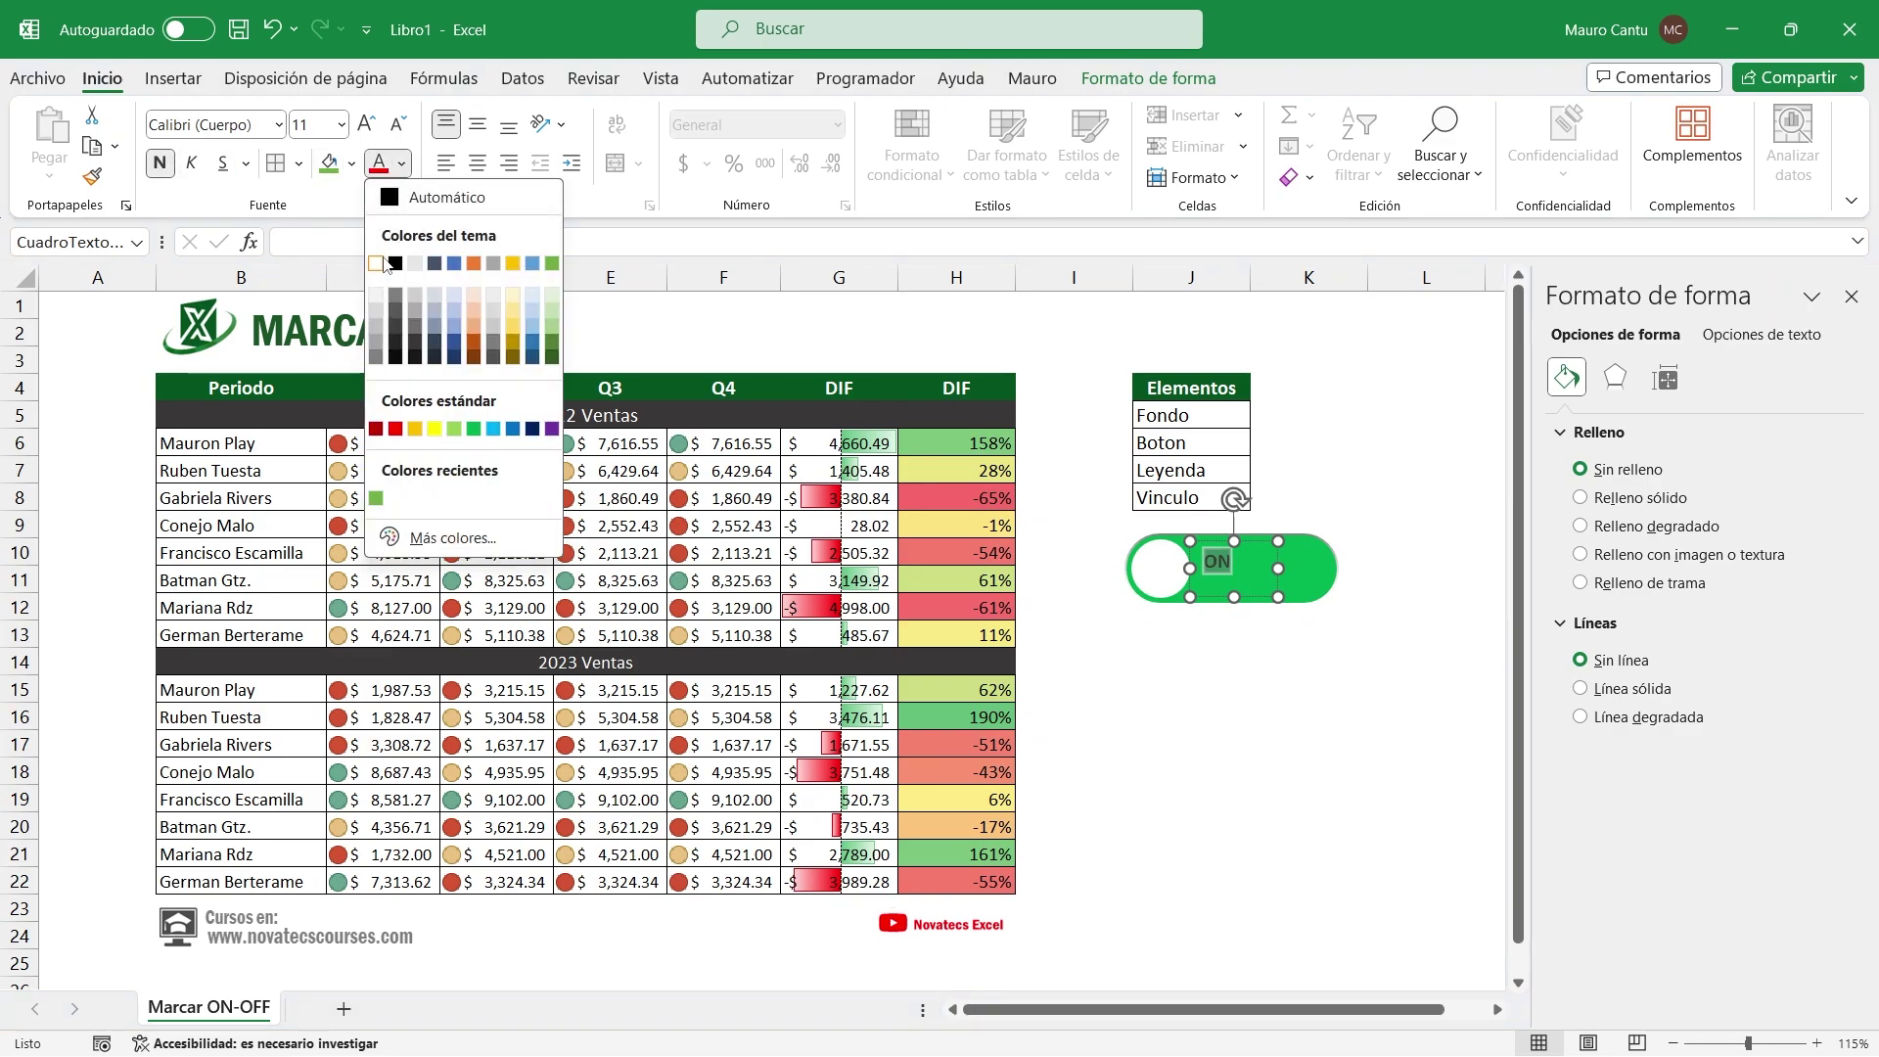
{"action": "left_click", "coordinate": [390, 246]}
{"action": "left_click", "coordinate": [478, 124]}
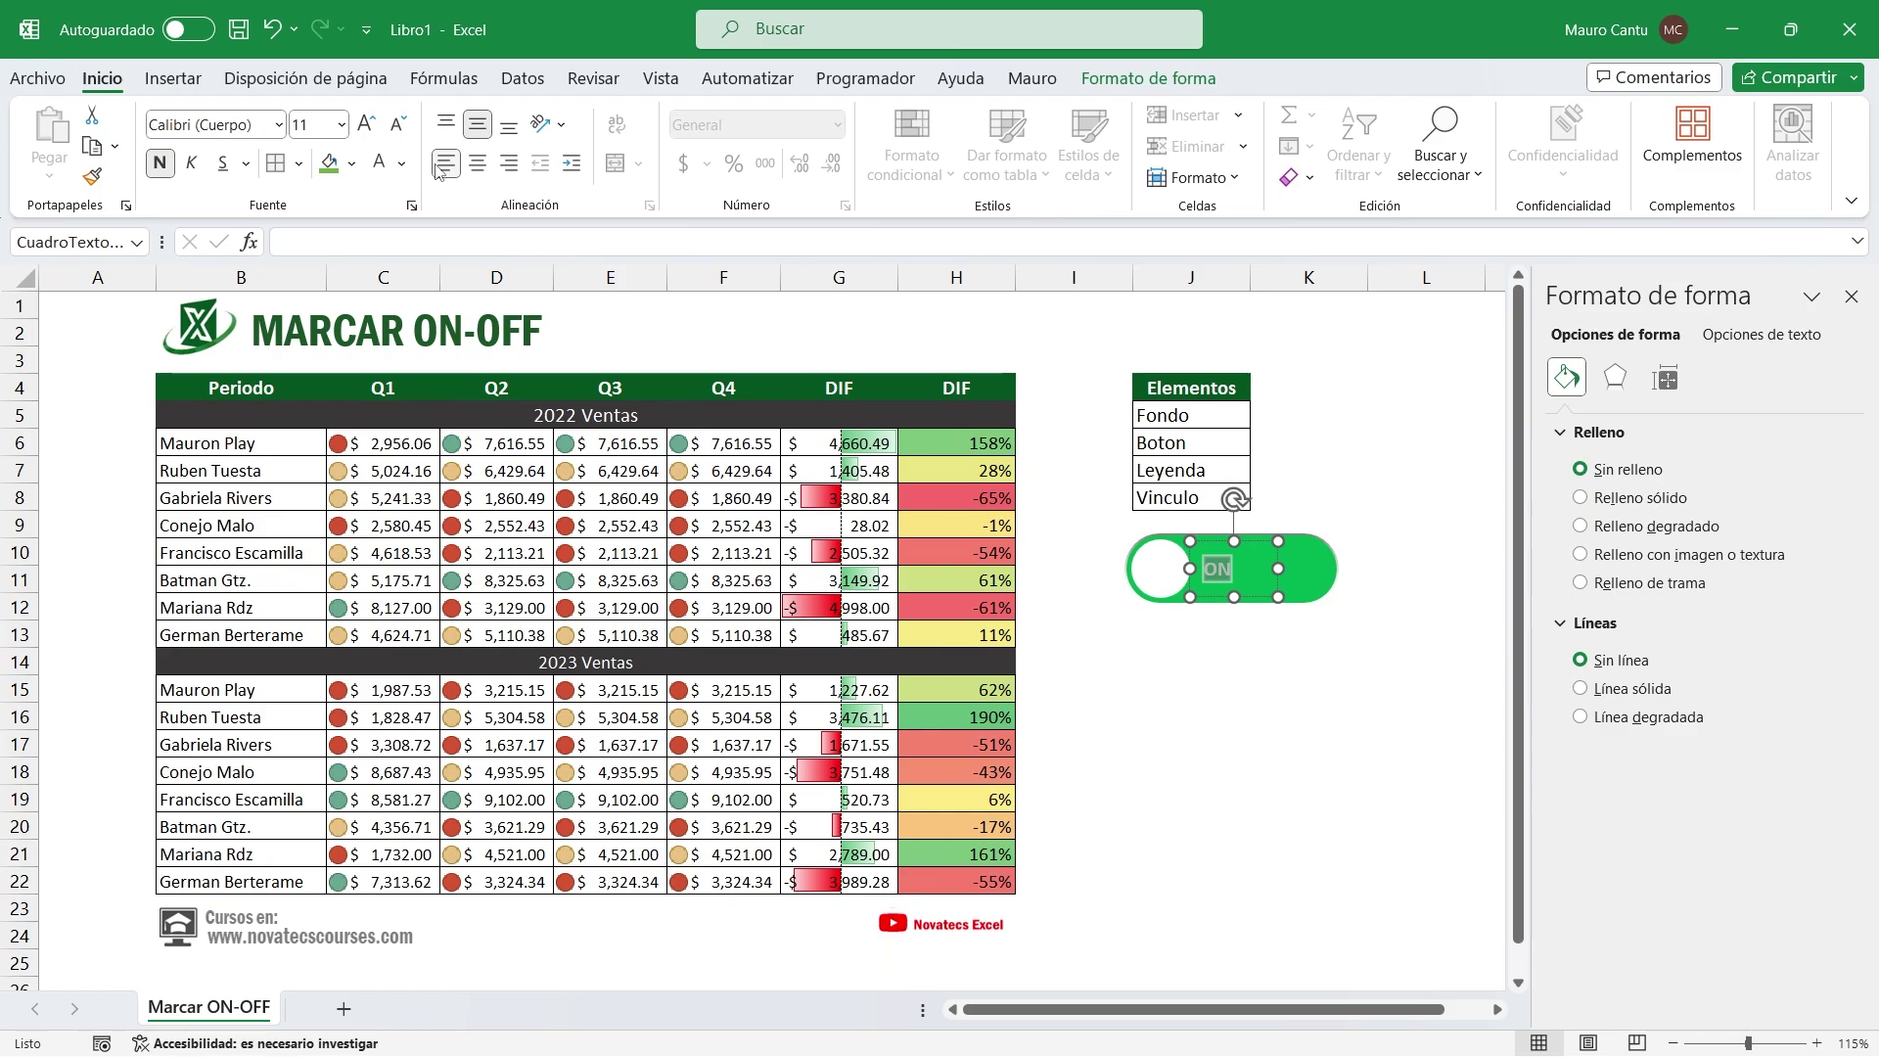
{"action": "left_click", "coordinate": [364, 128]}
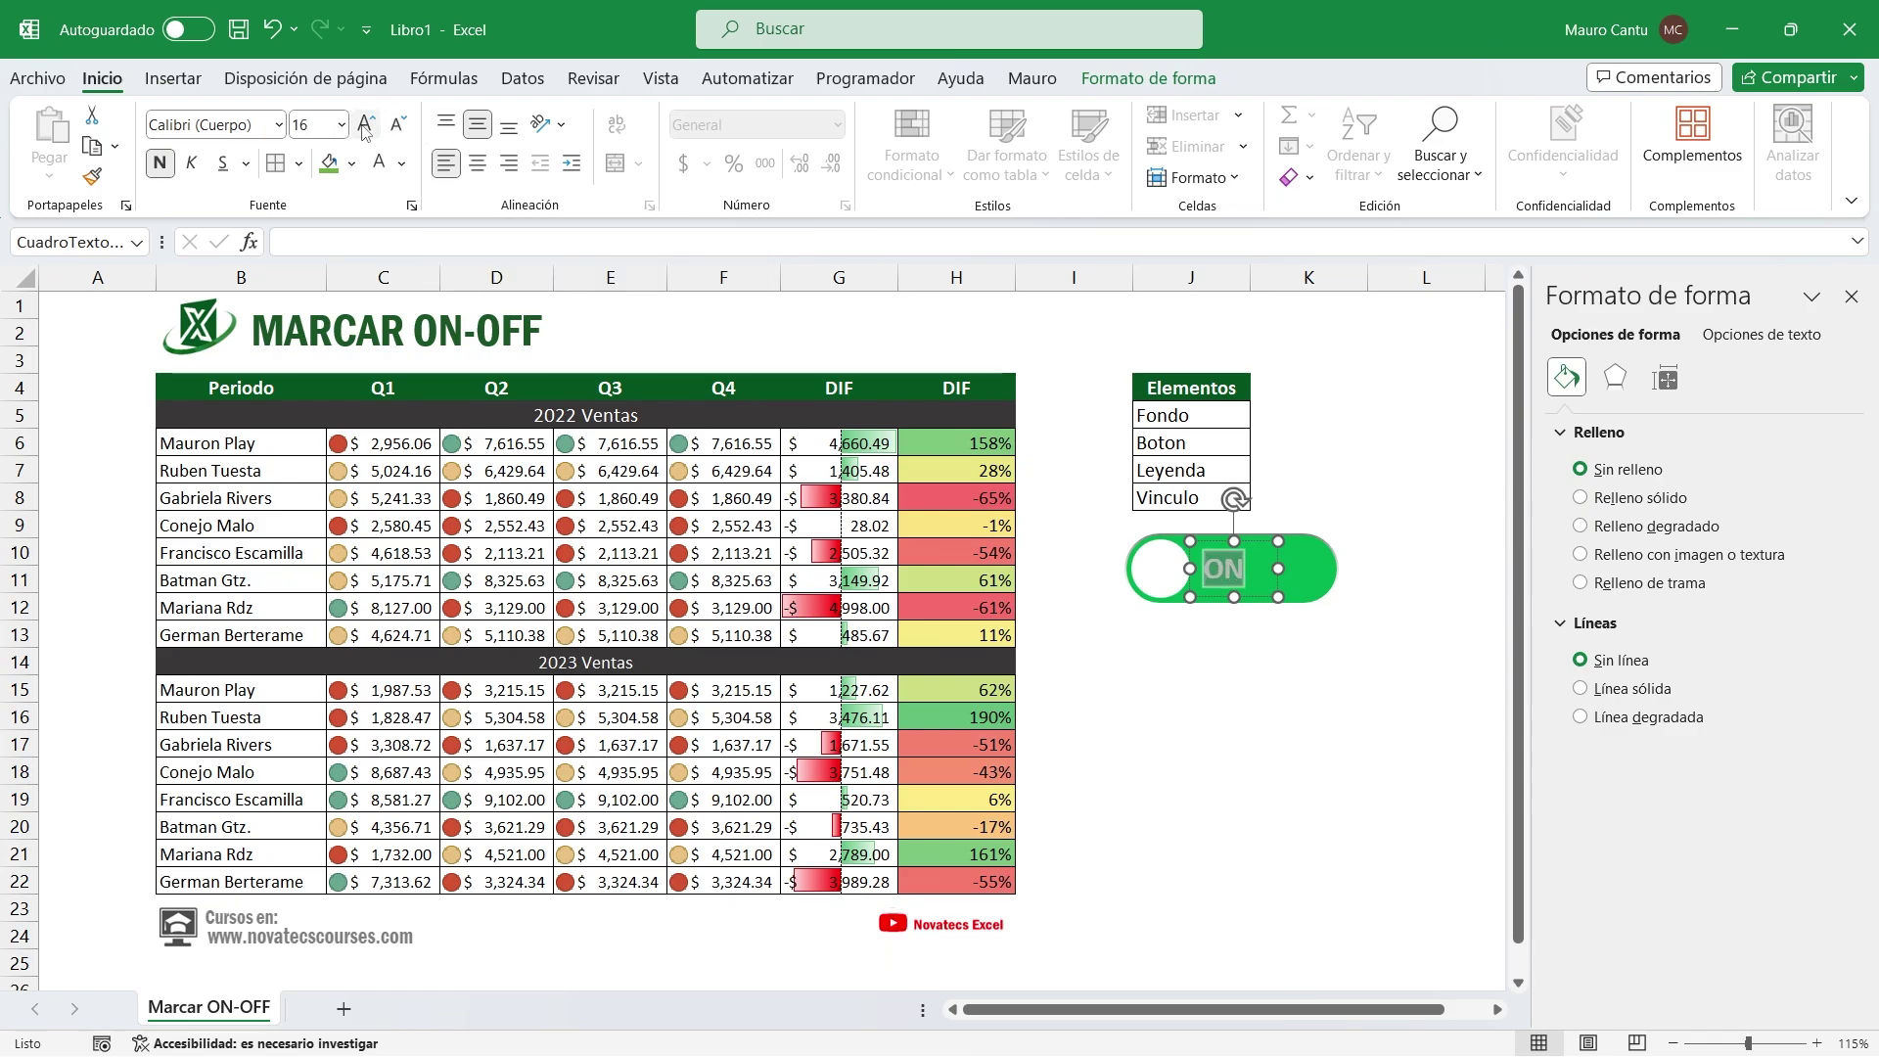
{"action": "left_click", "coordinate": [1309, 716]}
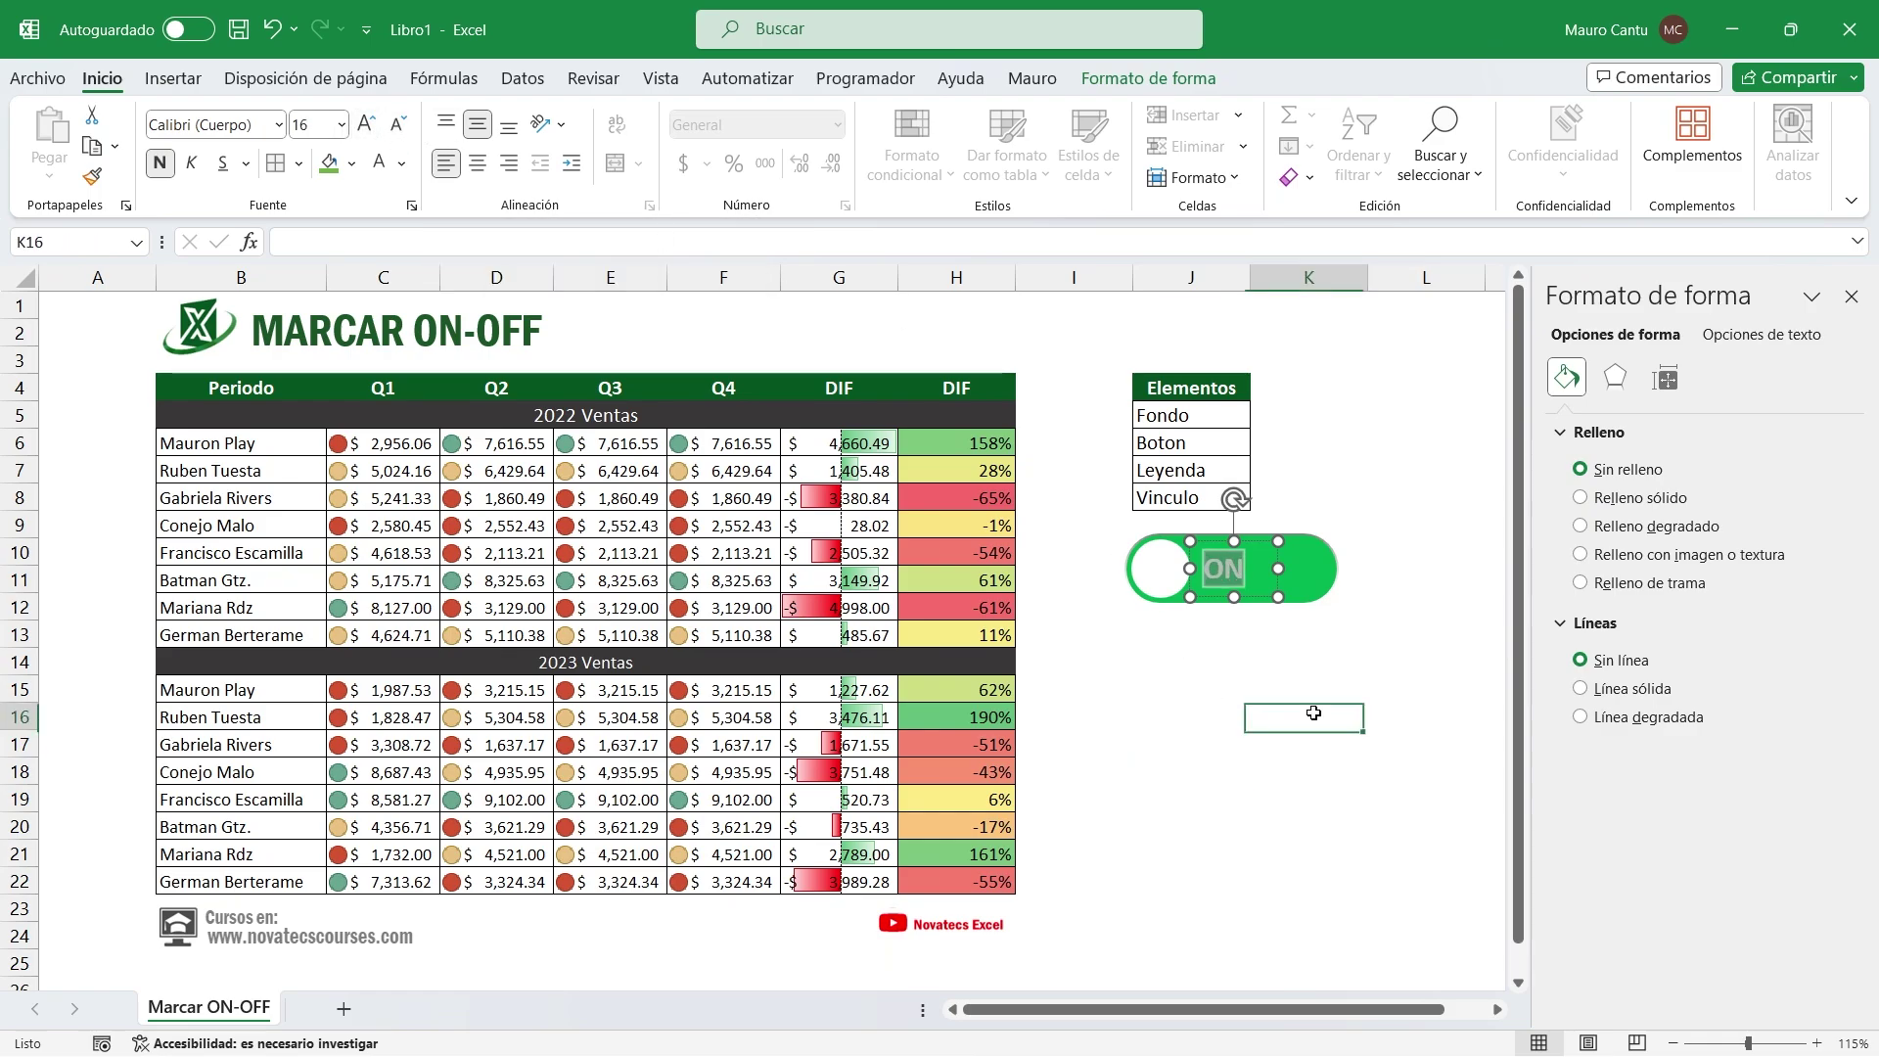
Widen the ON text box slightly and bring its text closer to the white circle
{"action": "left_click", "coordinate": [1231, 589]}
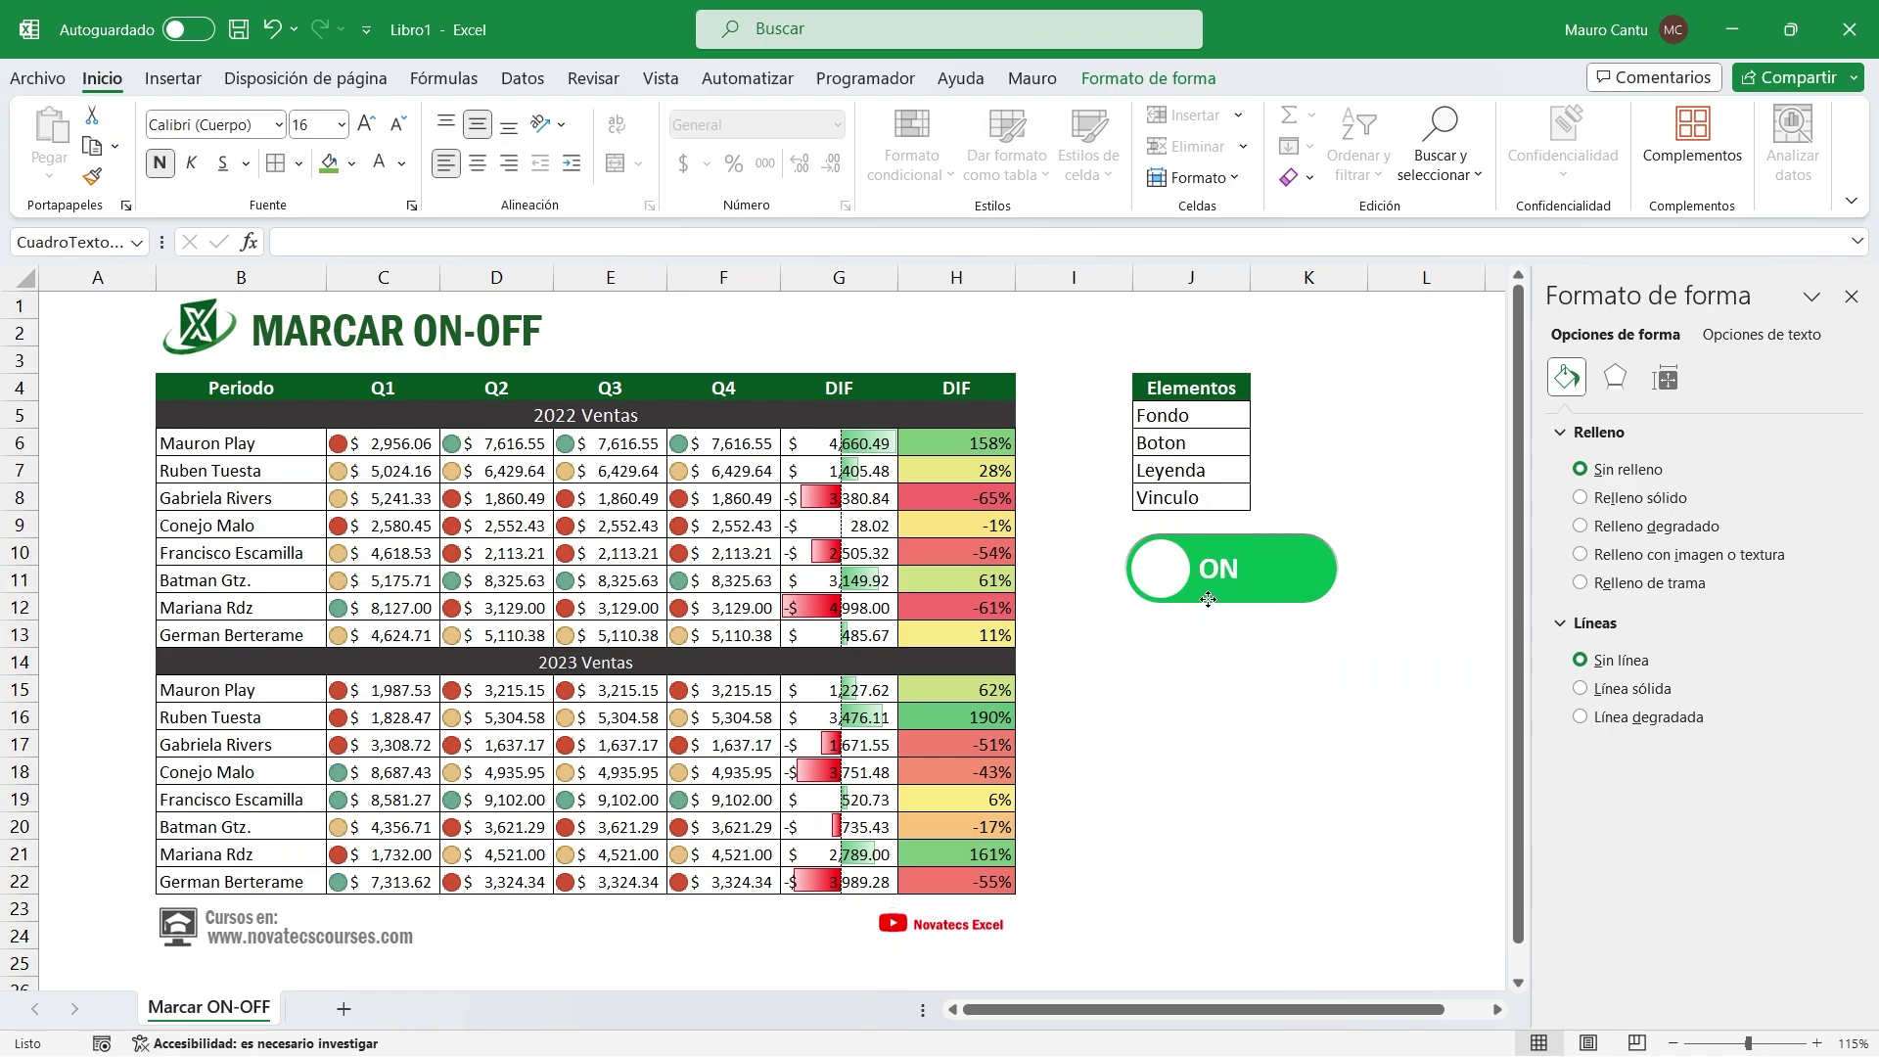
{"action": "left_click_drag", "start_coordinate": [1208, 599], "coordinate": [1284, 571]}
{"action": "left_click", "coordinate": [1311, 661]}
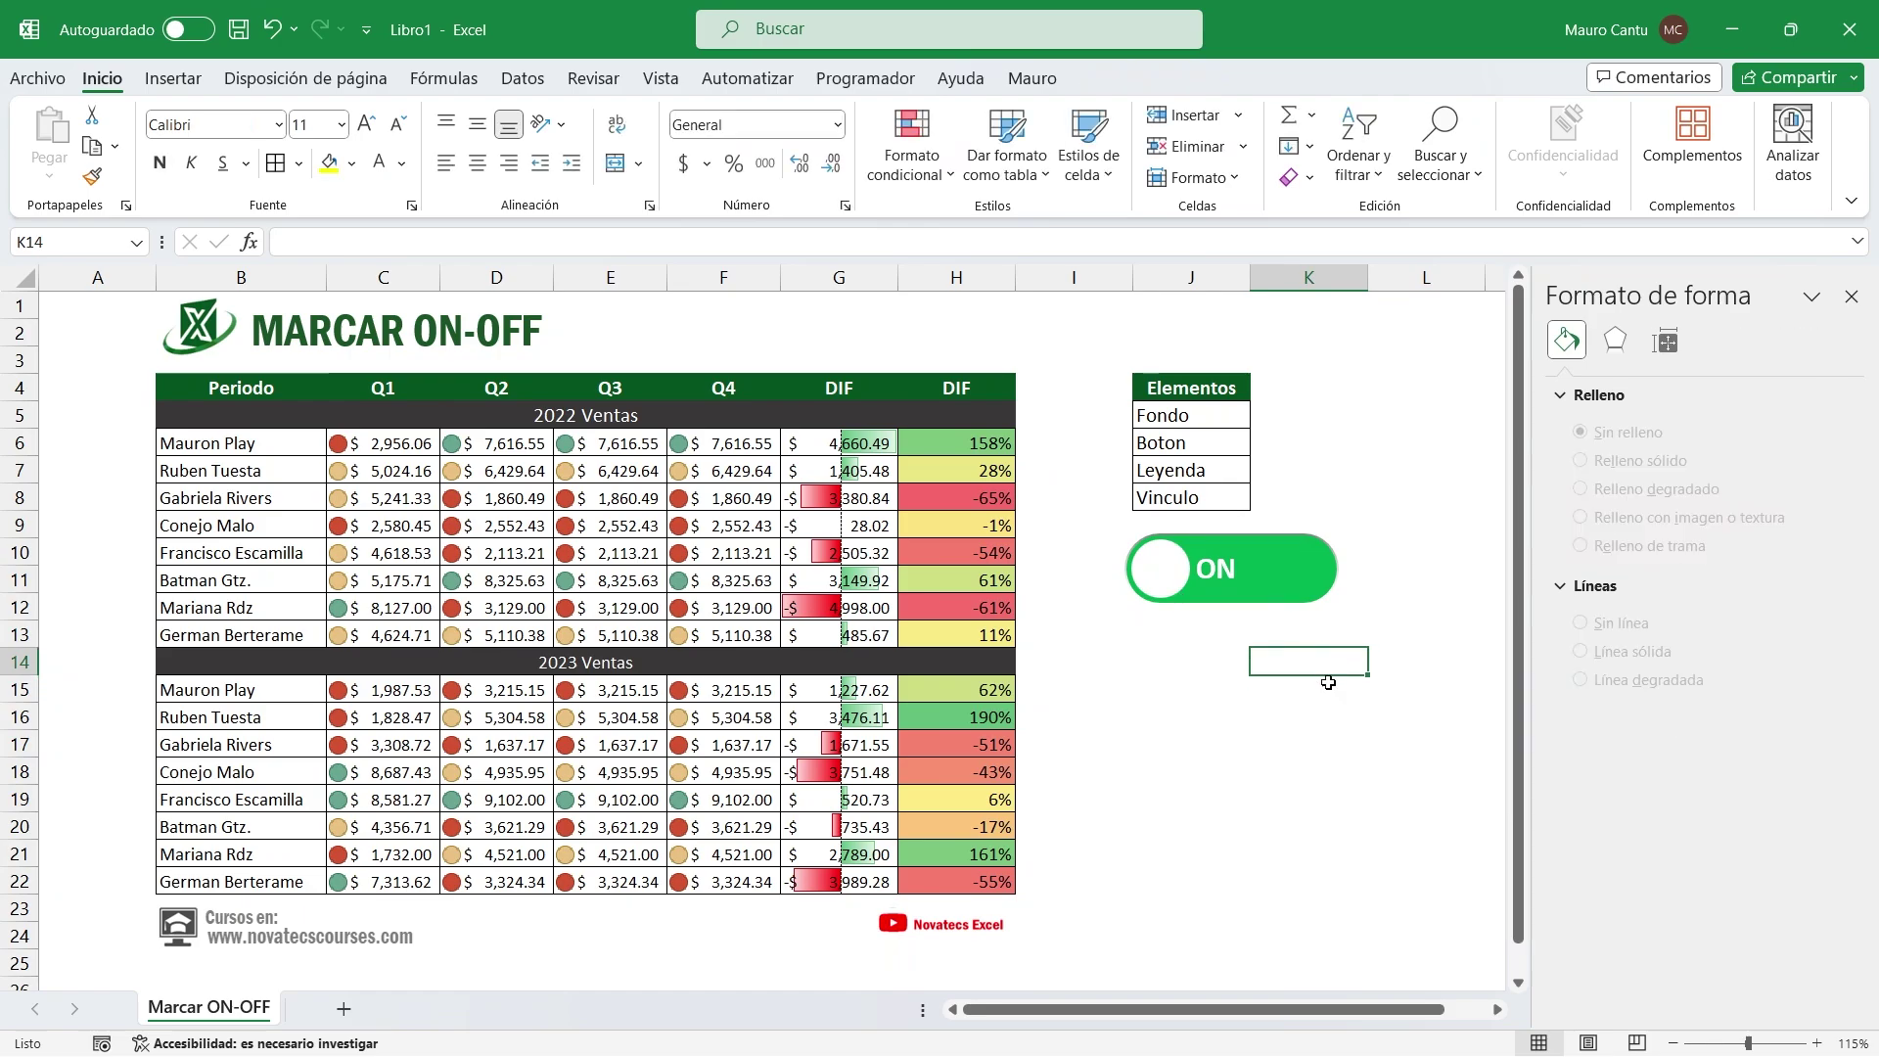
Widen the Name Box and rename the ON text box as Leyenda
{"action": "left_click", "coordinate": [1220, 585]}
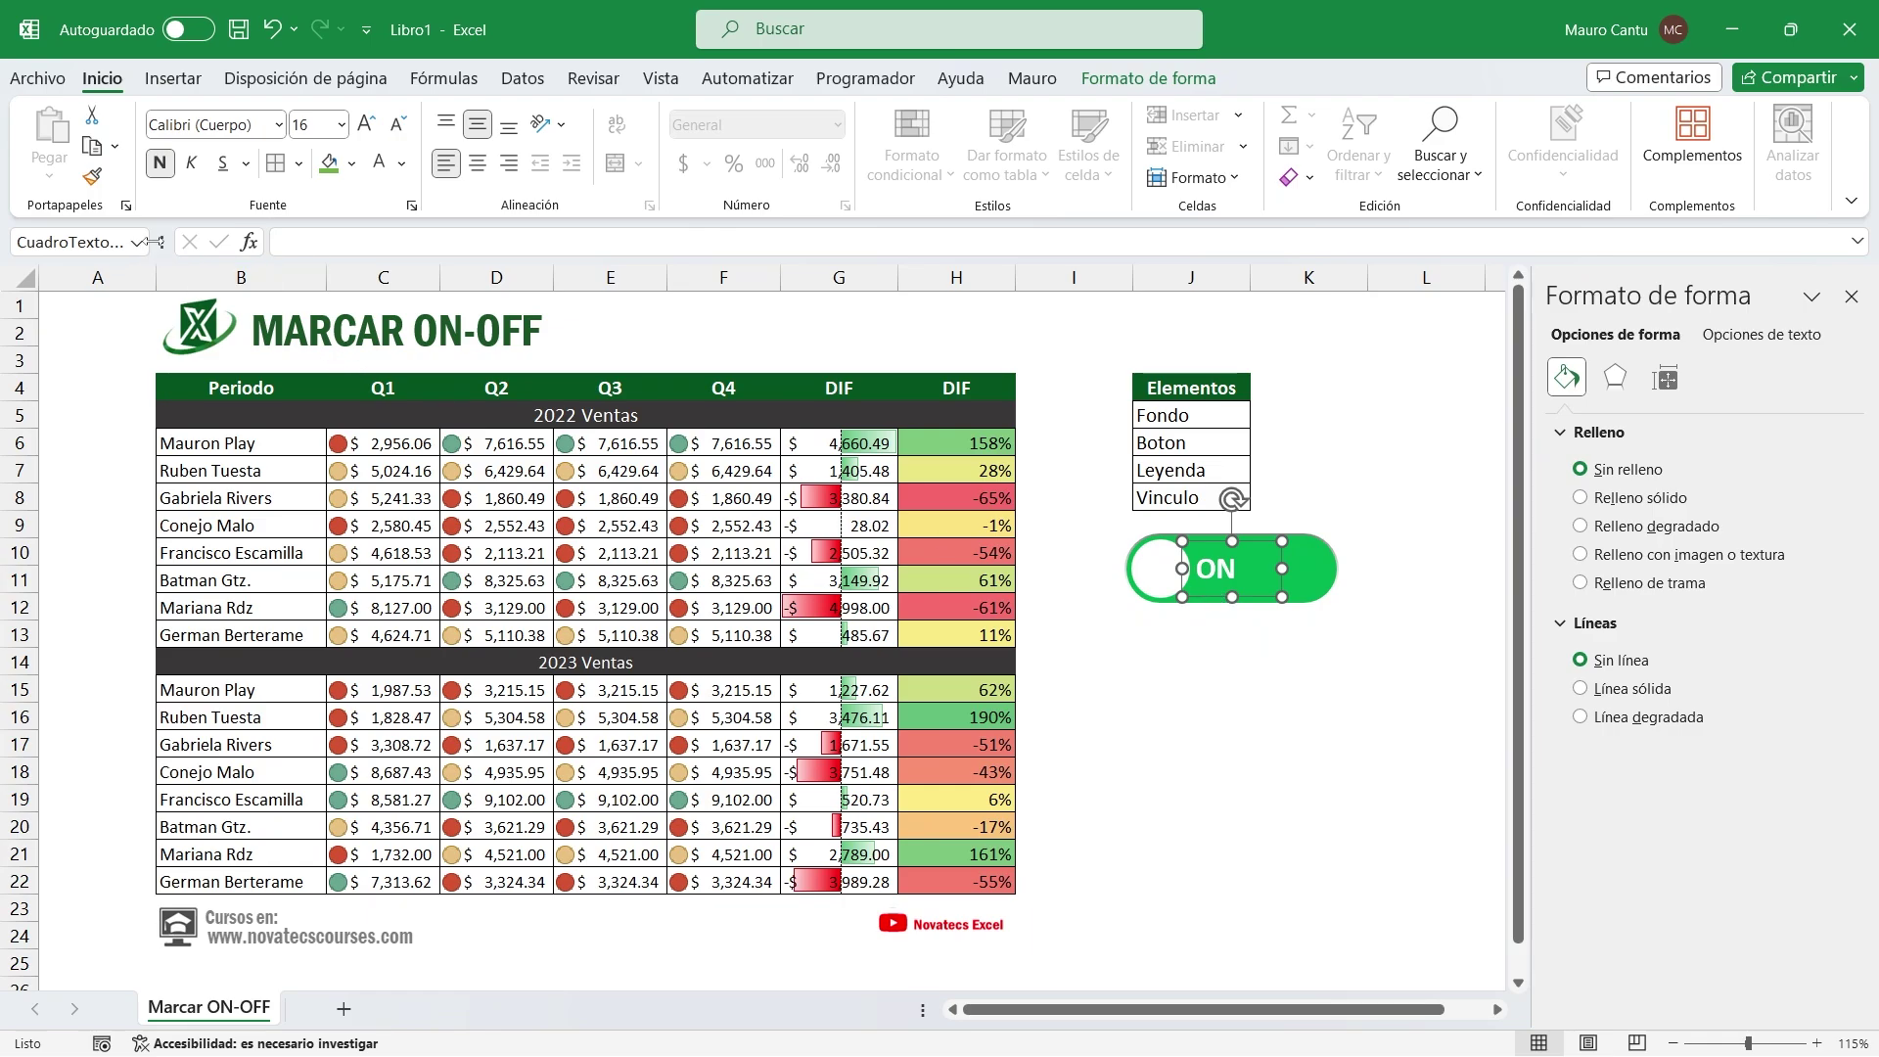
{"action": "mouse_move", "coordinate": [161, 242]}
{"action": "left_mouse_down"}
{"action": "mouse_move", "coordinate": [494, 244]}
{"action": "mouse_move", "coordinate": [188, 266]}
{"action": "left_mouse_up"}
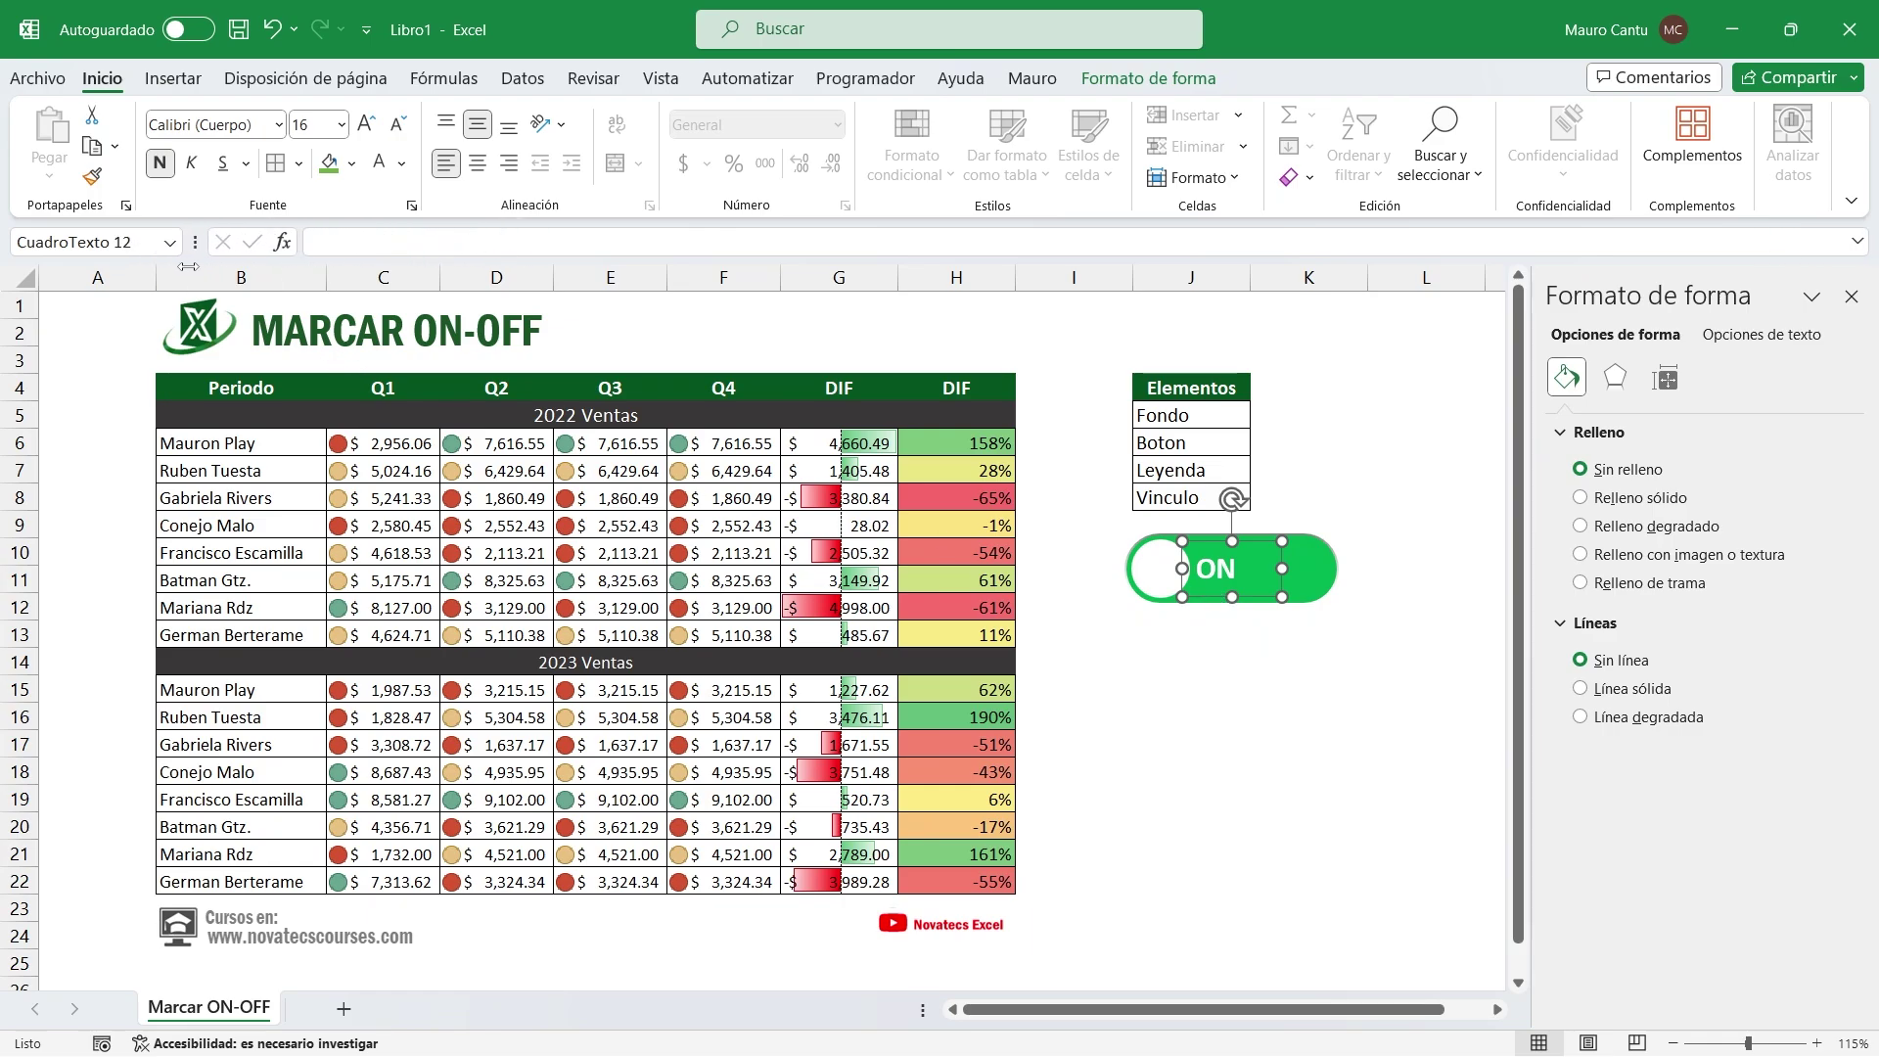
{"action": "left_click", "coordinate": [124, 245]}
{"action": "key", "text": "BackSpace"}
{"action": "type", "text": "Leyenda"}
{"action": "key", "text": "Return"}
{"action": "left_click", "coordinate": [1229, 662]}
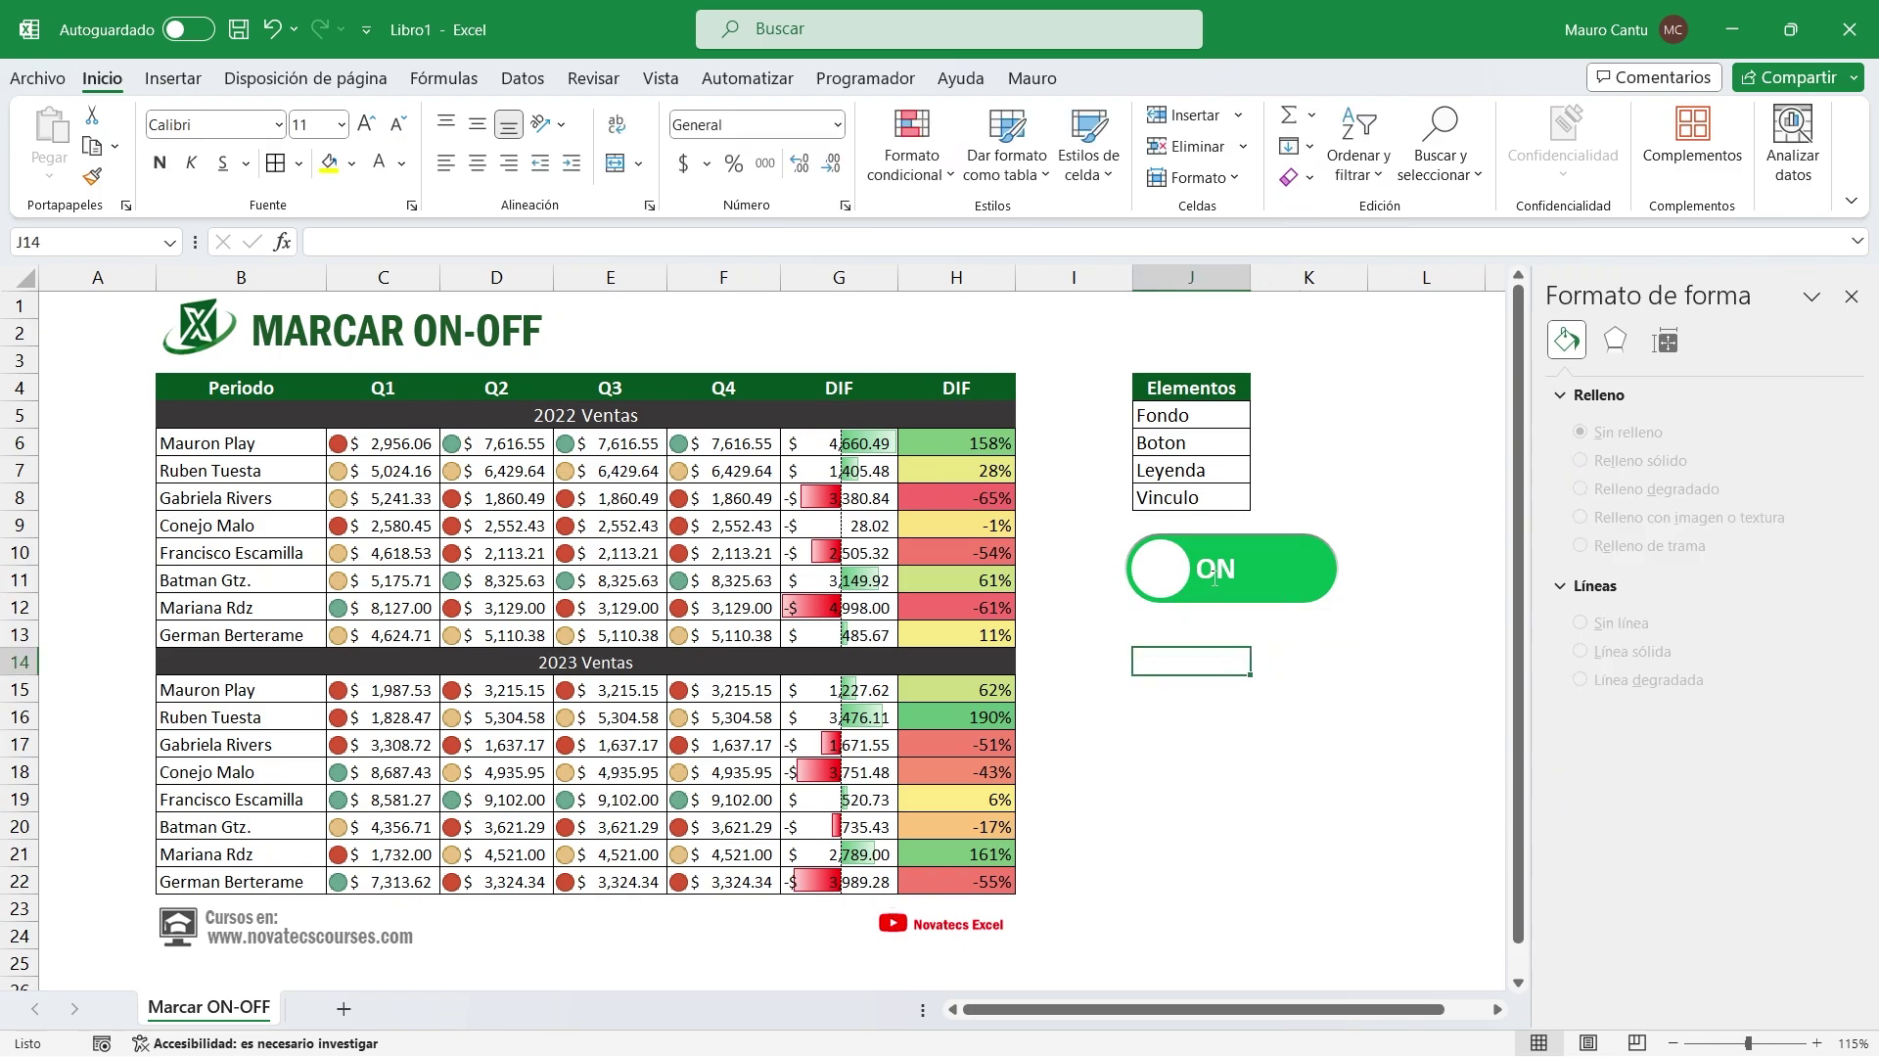
{"action": "left_click", "coordinate": [1310, 533]}
{"action": "left_click", "coordinate": [1166, 584]}
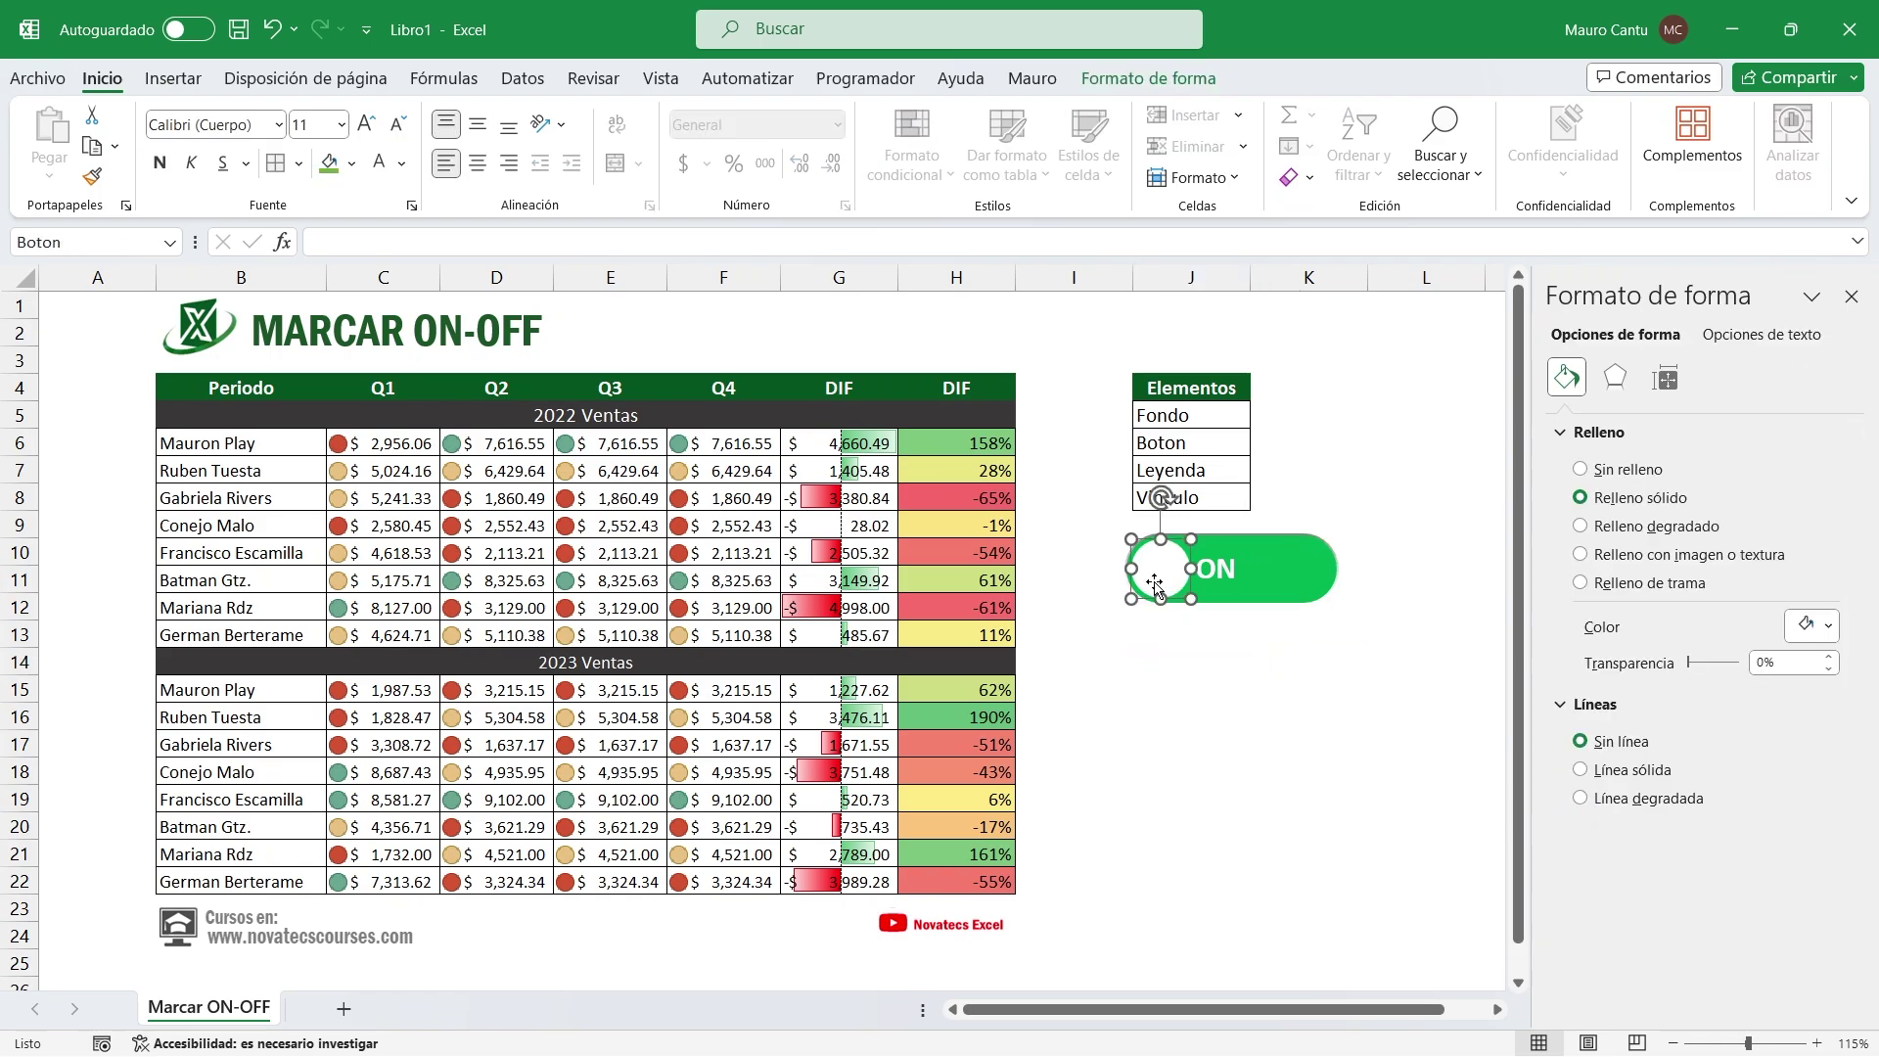
{"action": "left_click", "coordinate": [1271, 721]}
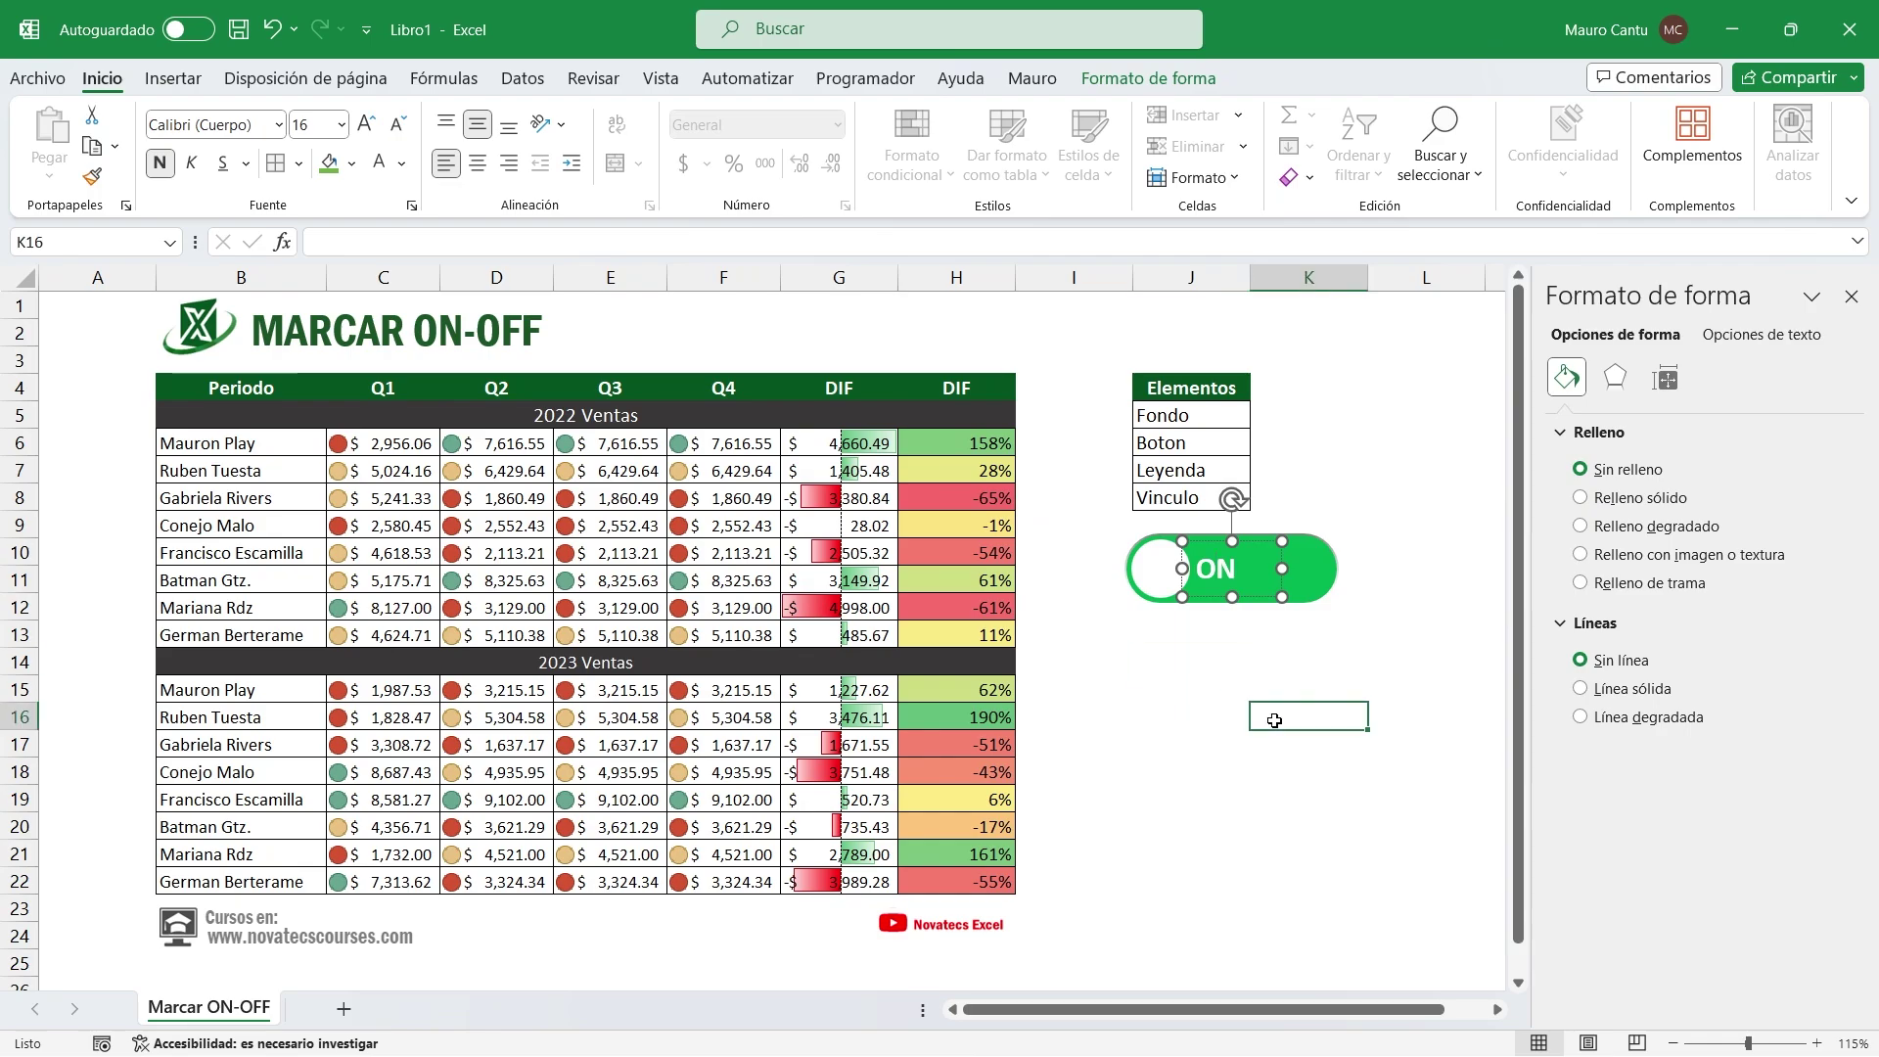
{"action": "left_click", "coordinate": [1147, 493]}
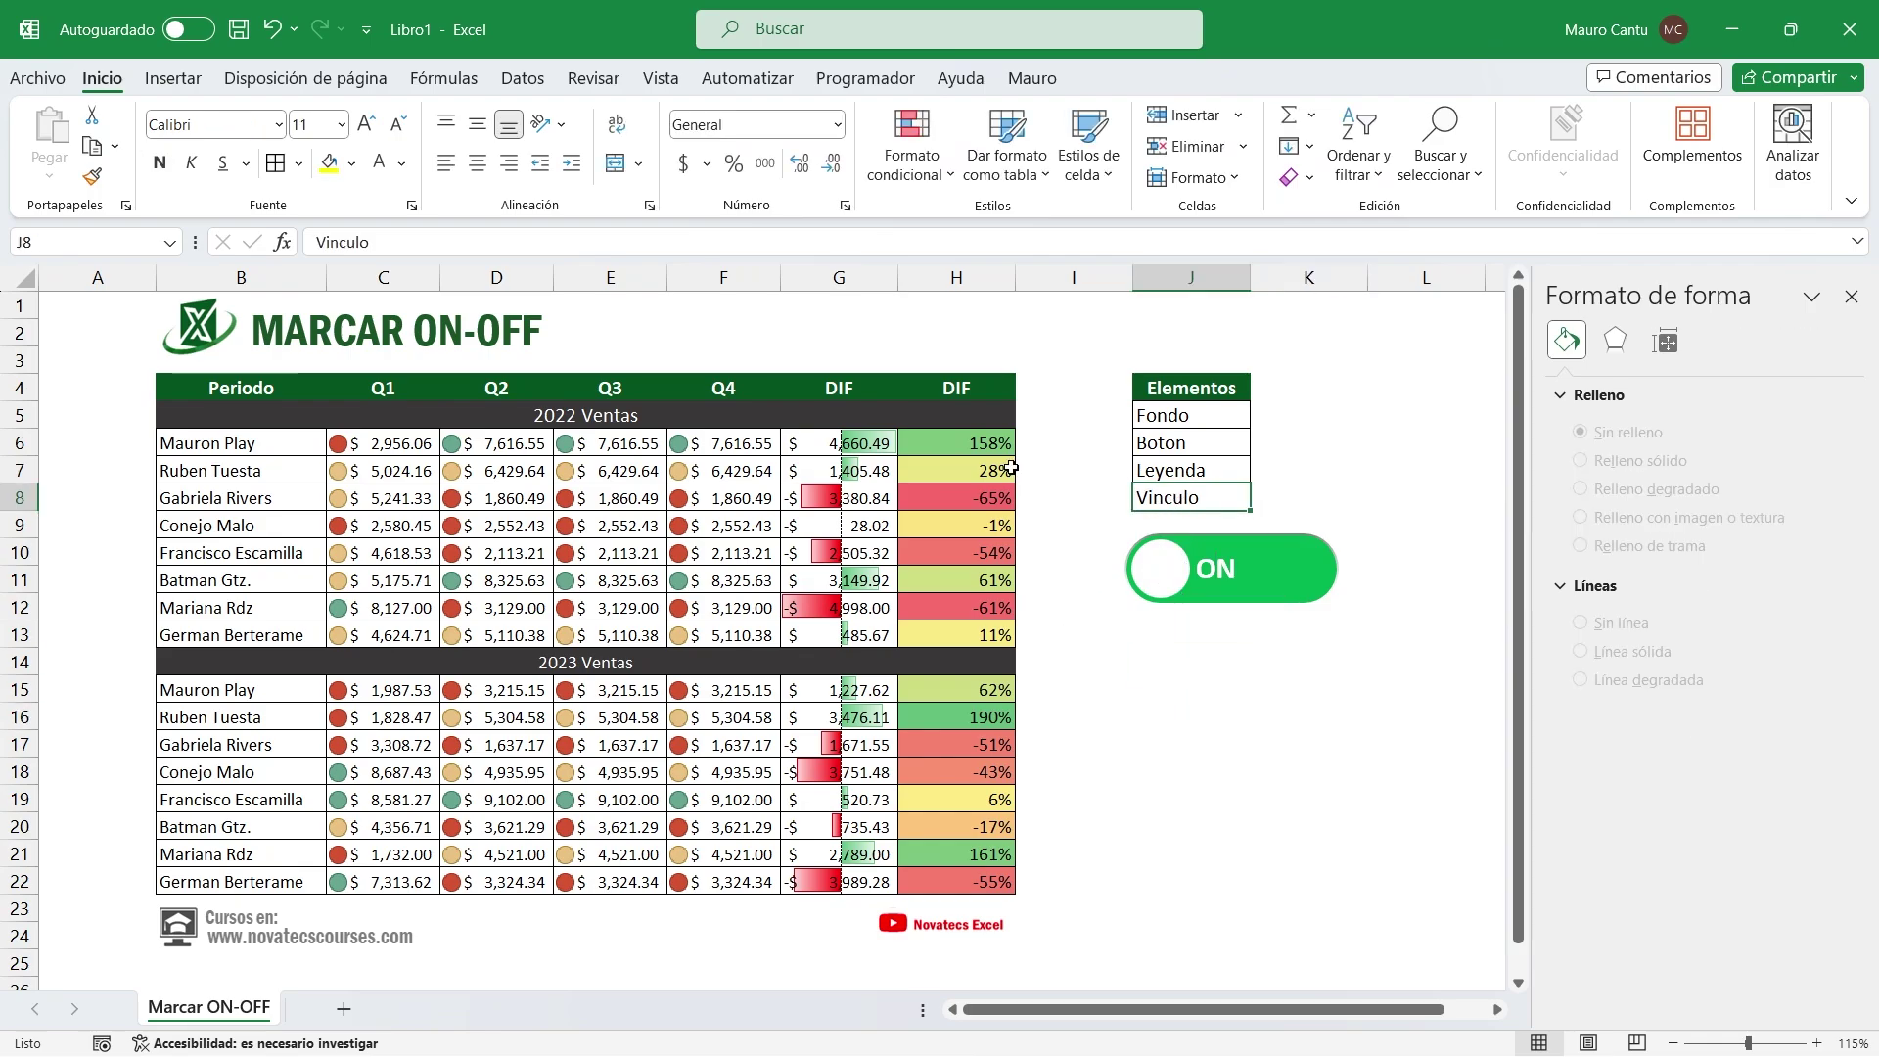
{"action": "left_click", "coordinate": [1195, 644]}
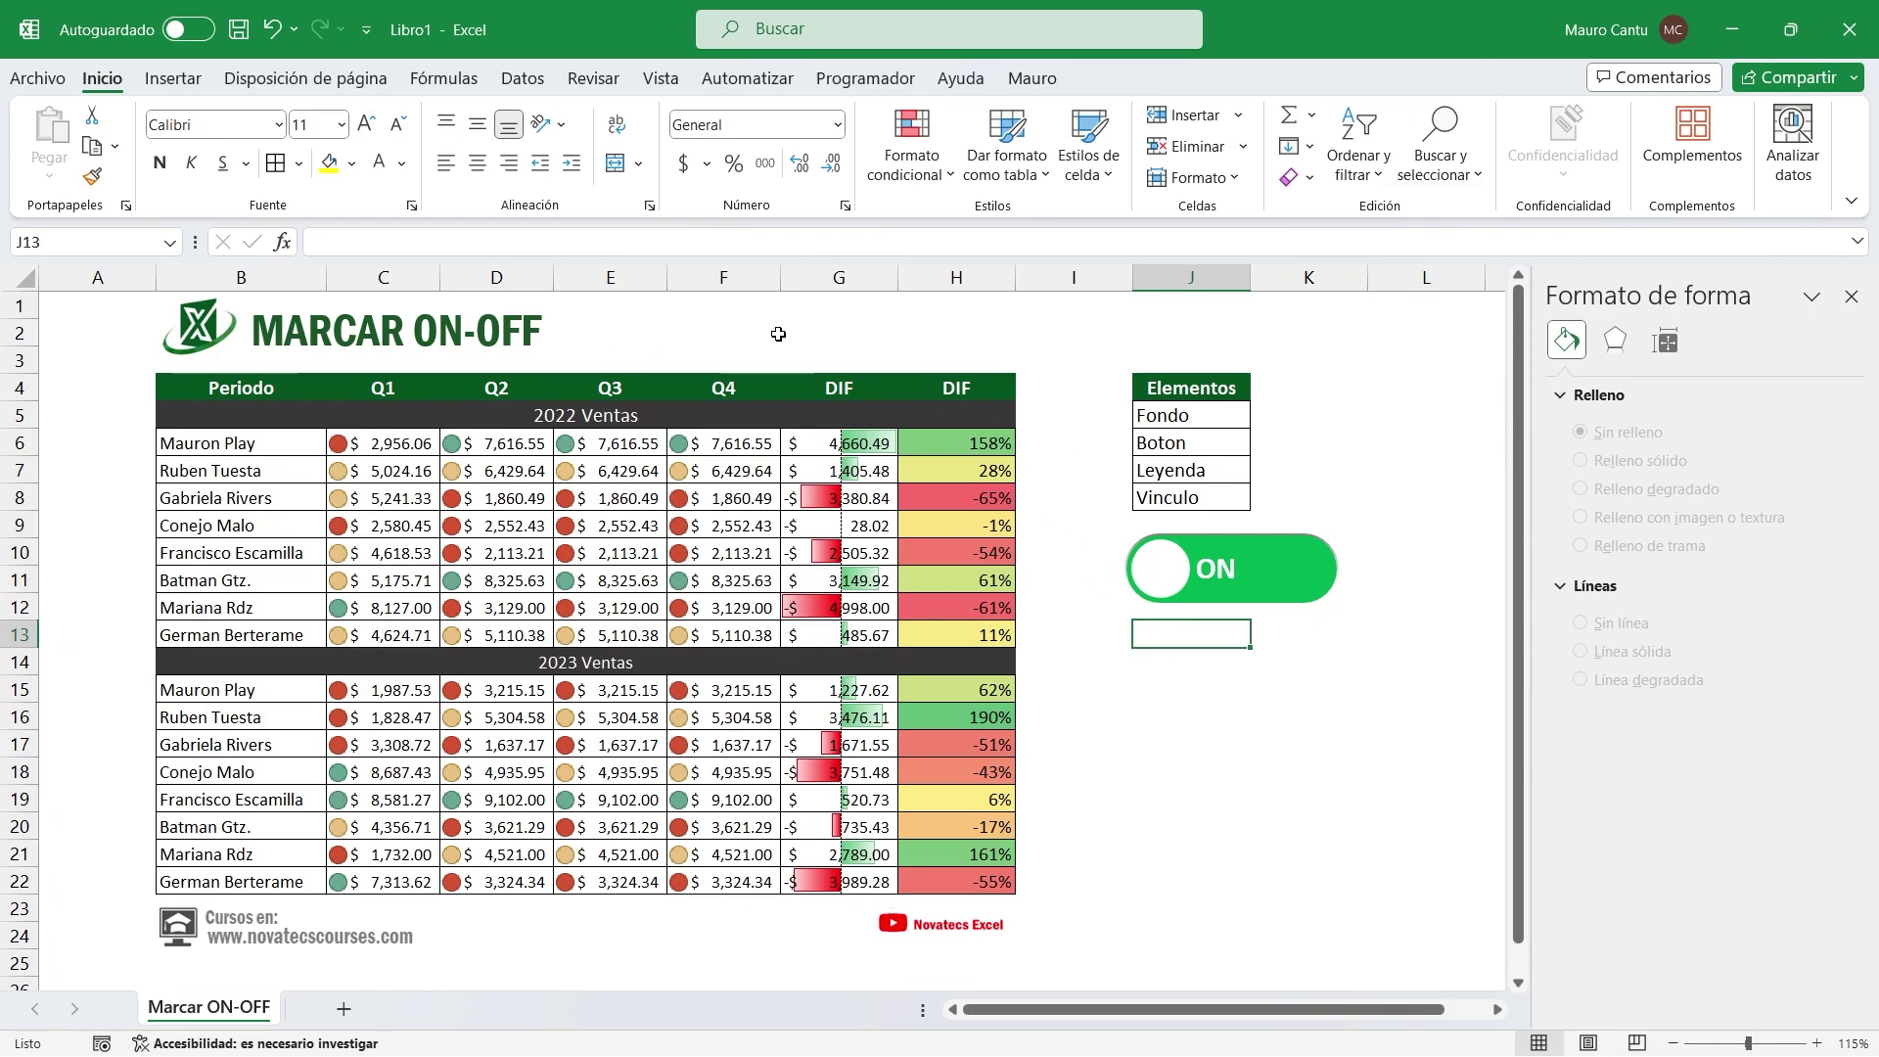
{"action": "left_click", "coordinate": [736, 334]}
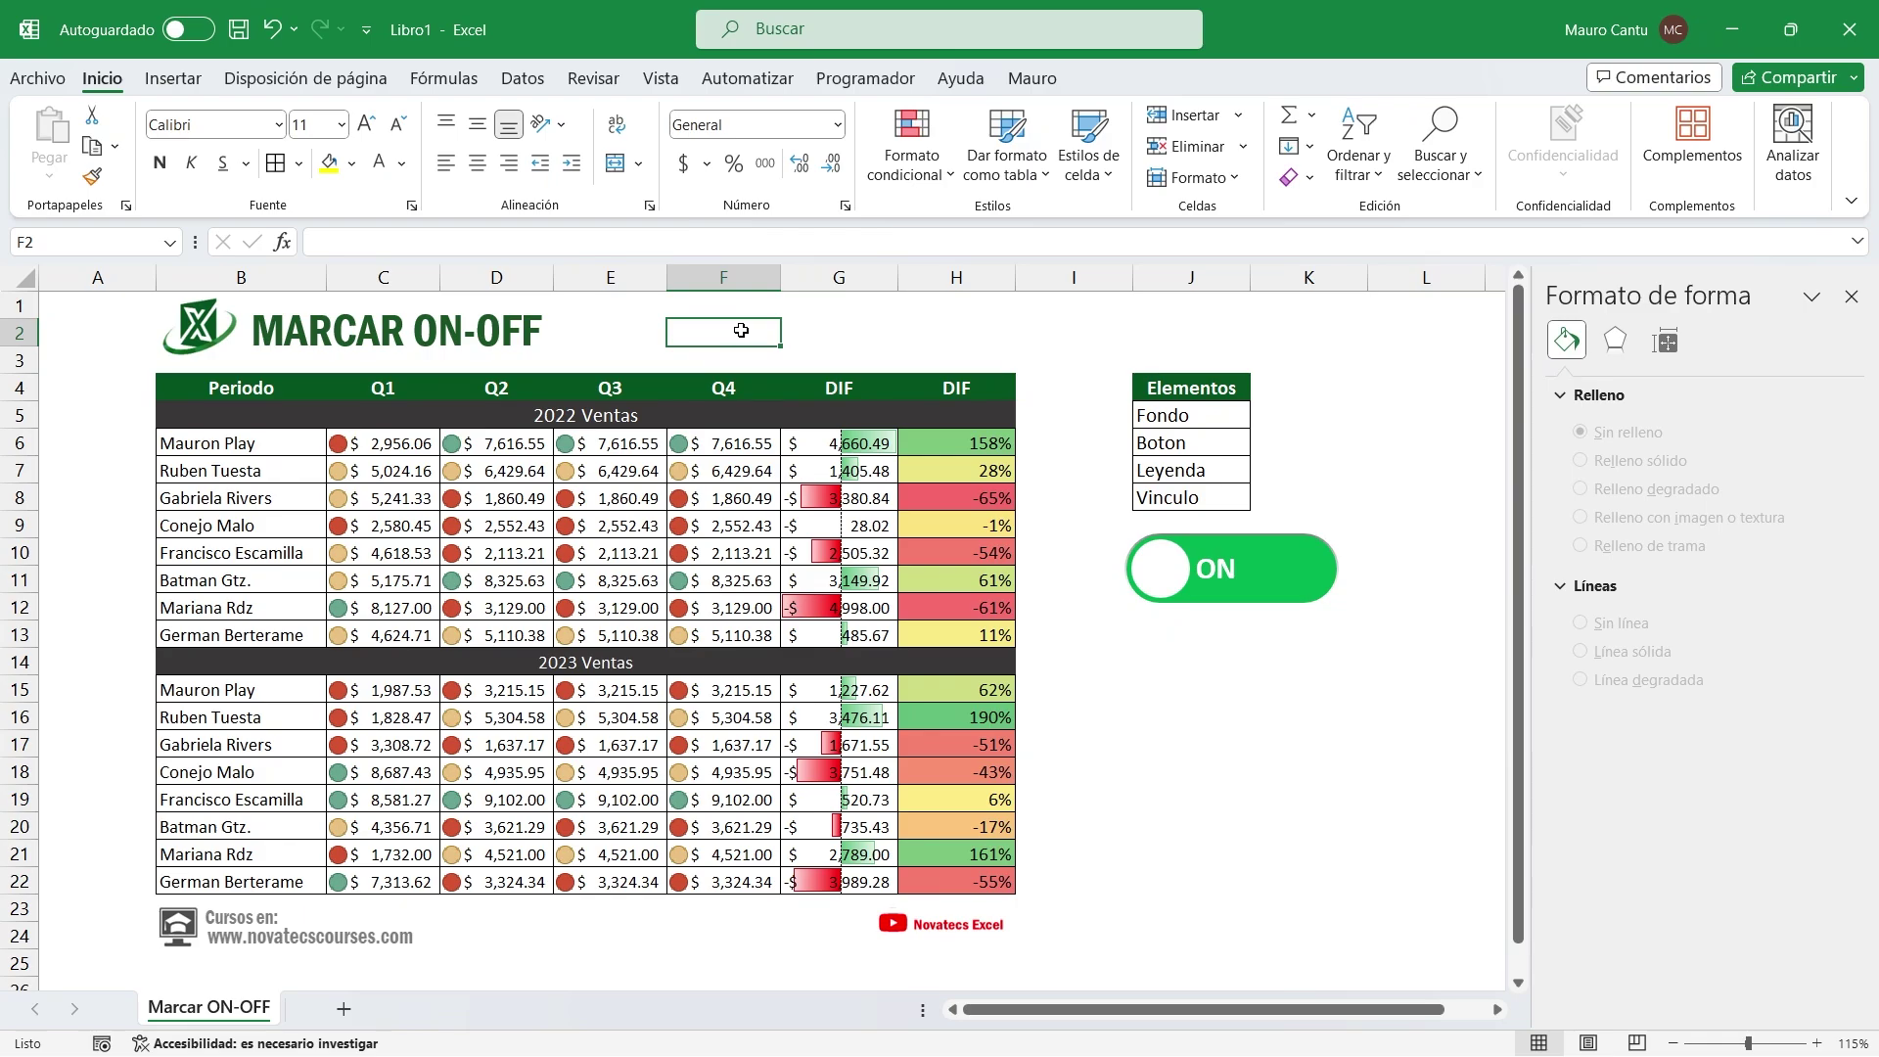
Name cell F2 Vinculo and enter the value VERDADERO in it
{"action": "left_click", "coordinate": [72, 238]}
{"action": "type", "text": "Vinculo"}
{"action": "key", "text": "Return"}
{"action": "type", "text": "VERDAD"}
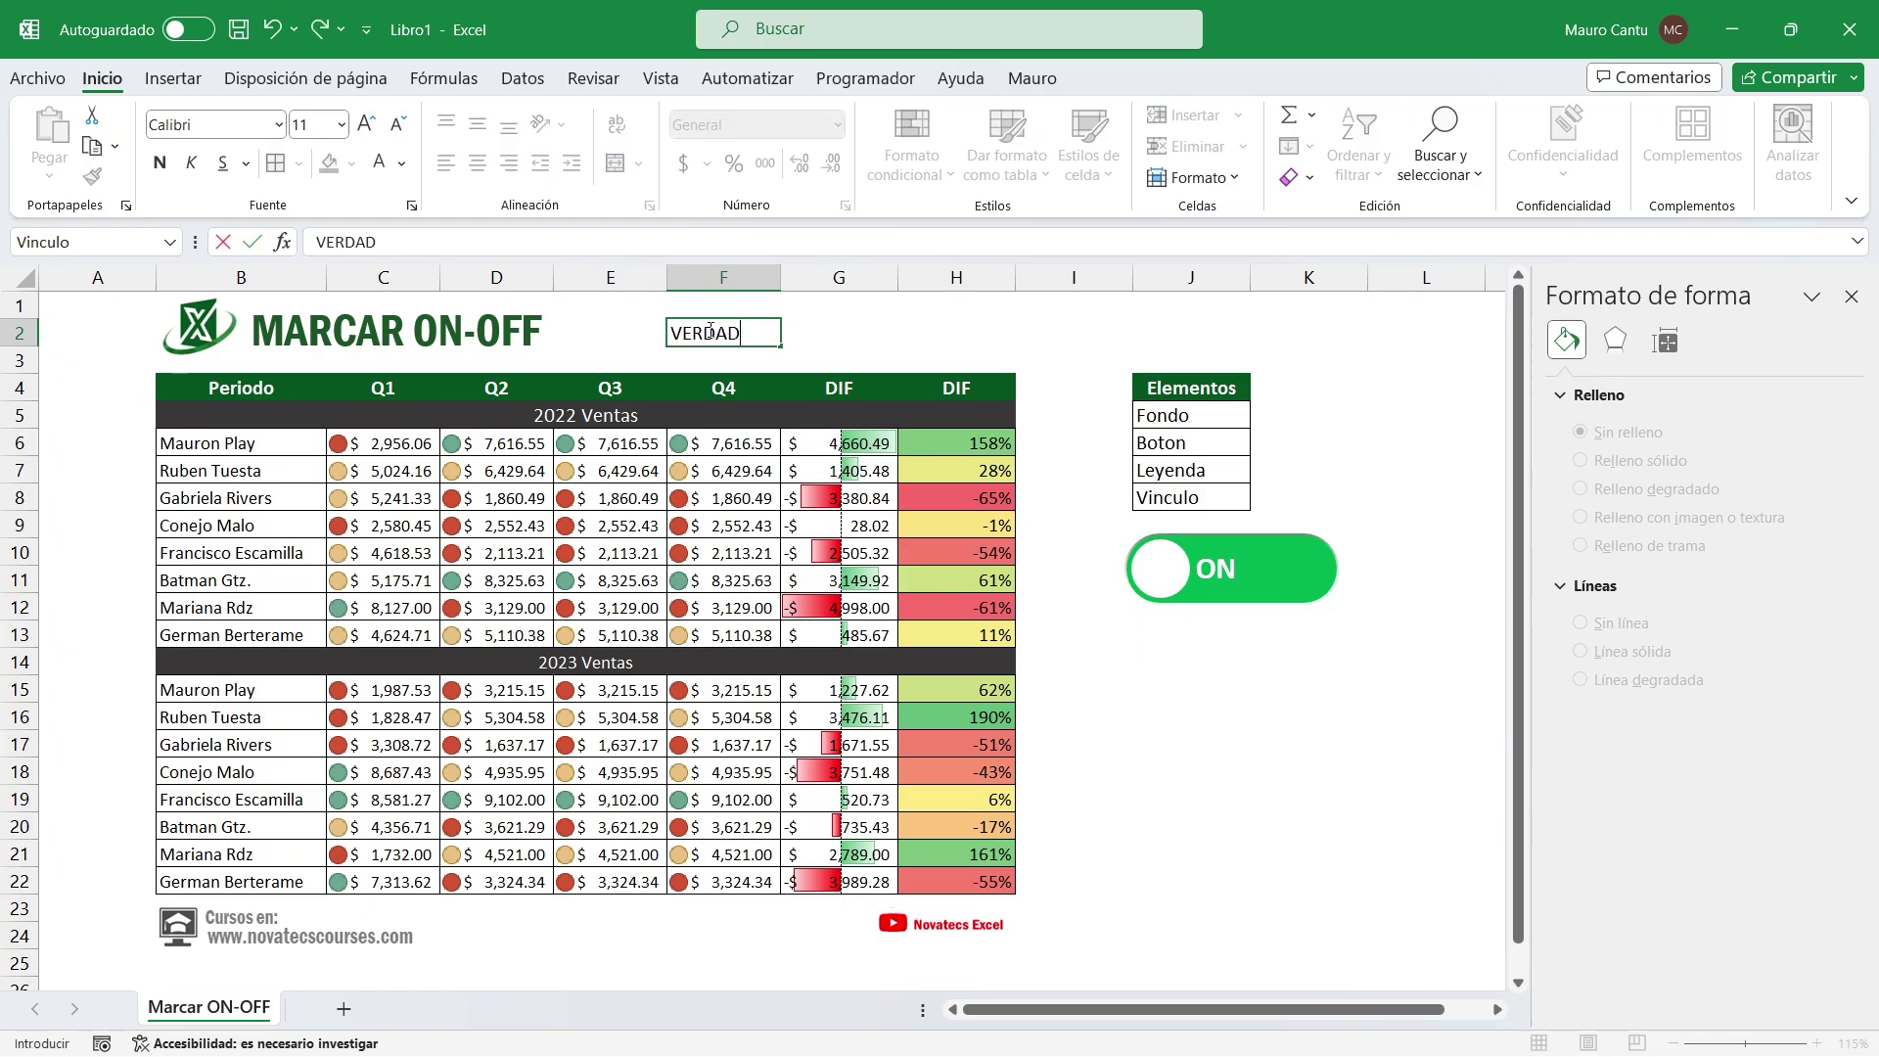
{"action": "type", "text": "ERO"}
{"action": "key", "text": "Return"}
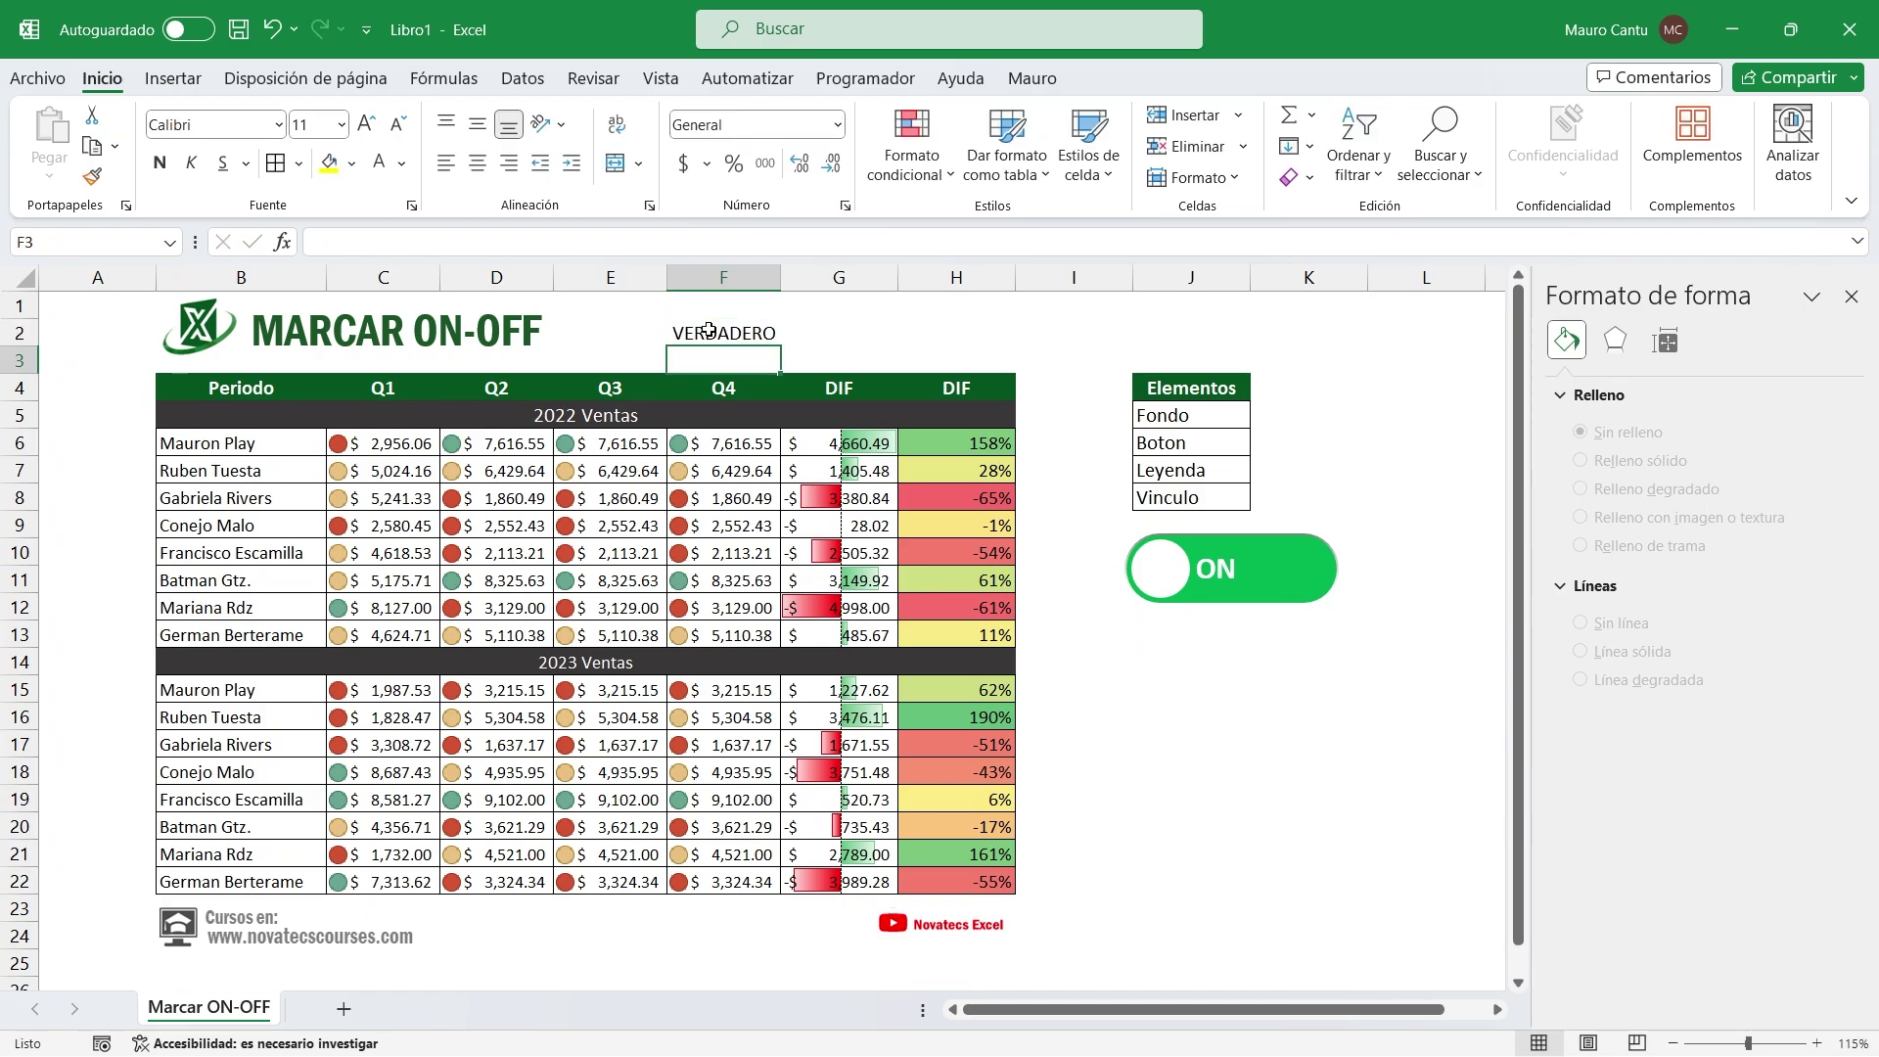
{"action": "left_click", "coordinate": [774, 331]}
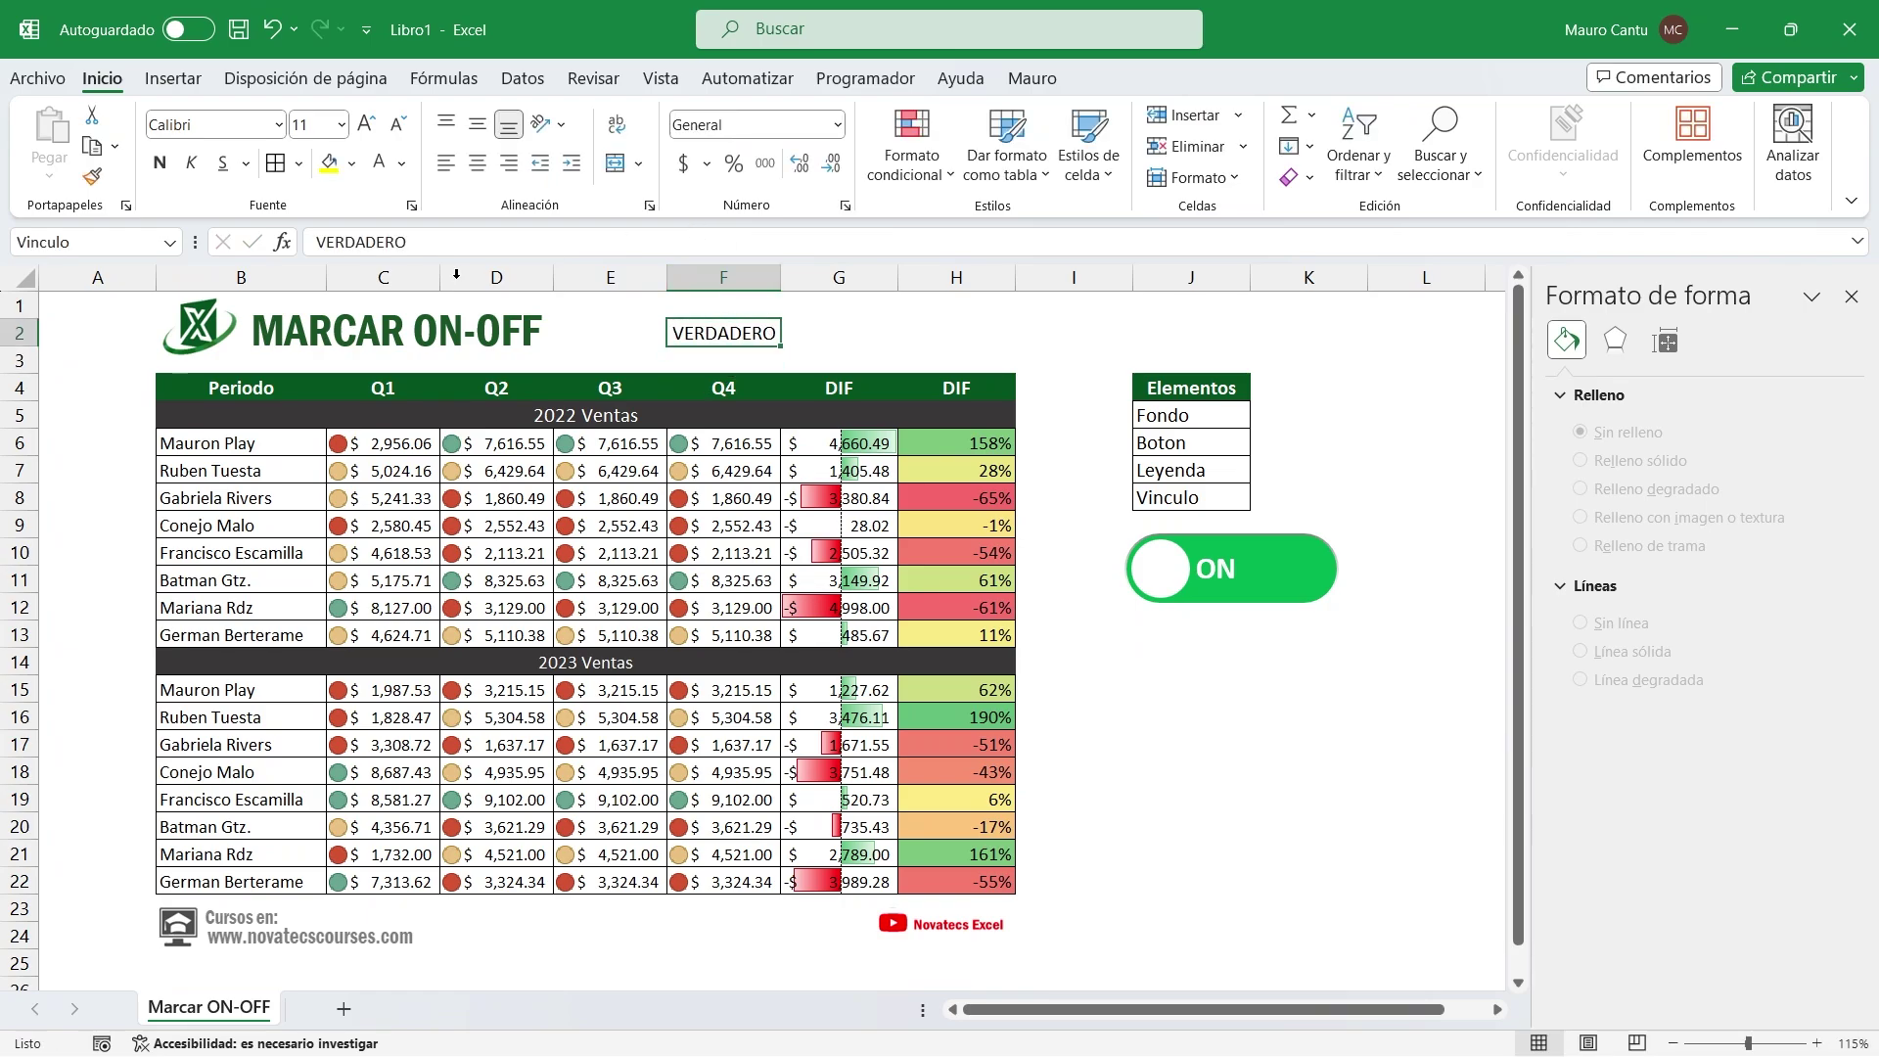
{"action": "left_click", "coordinate": [79, 241]}
{"action": "left_click", "coordinate": [1308, 662]}
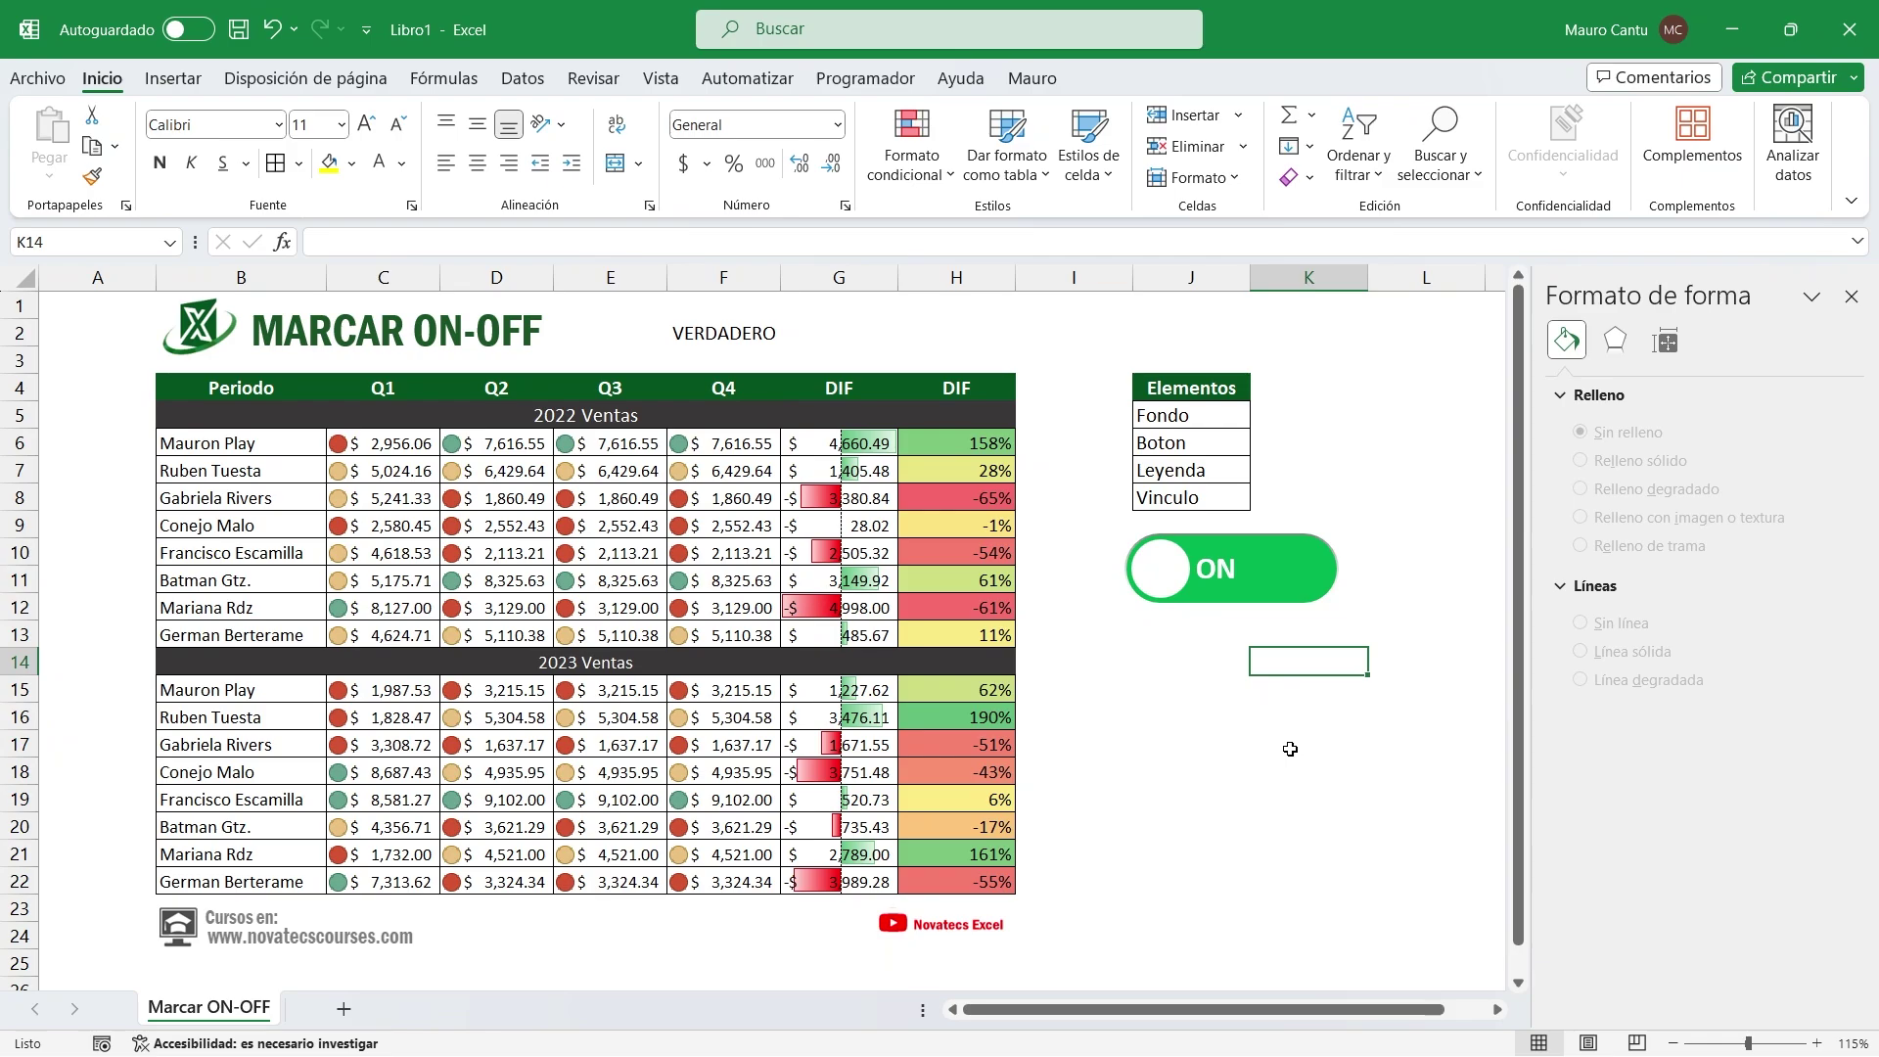
{"action": "left_click", "coordinate": [1544, 797]}
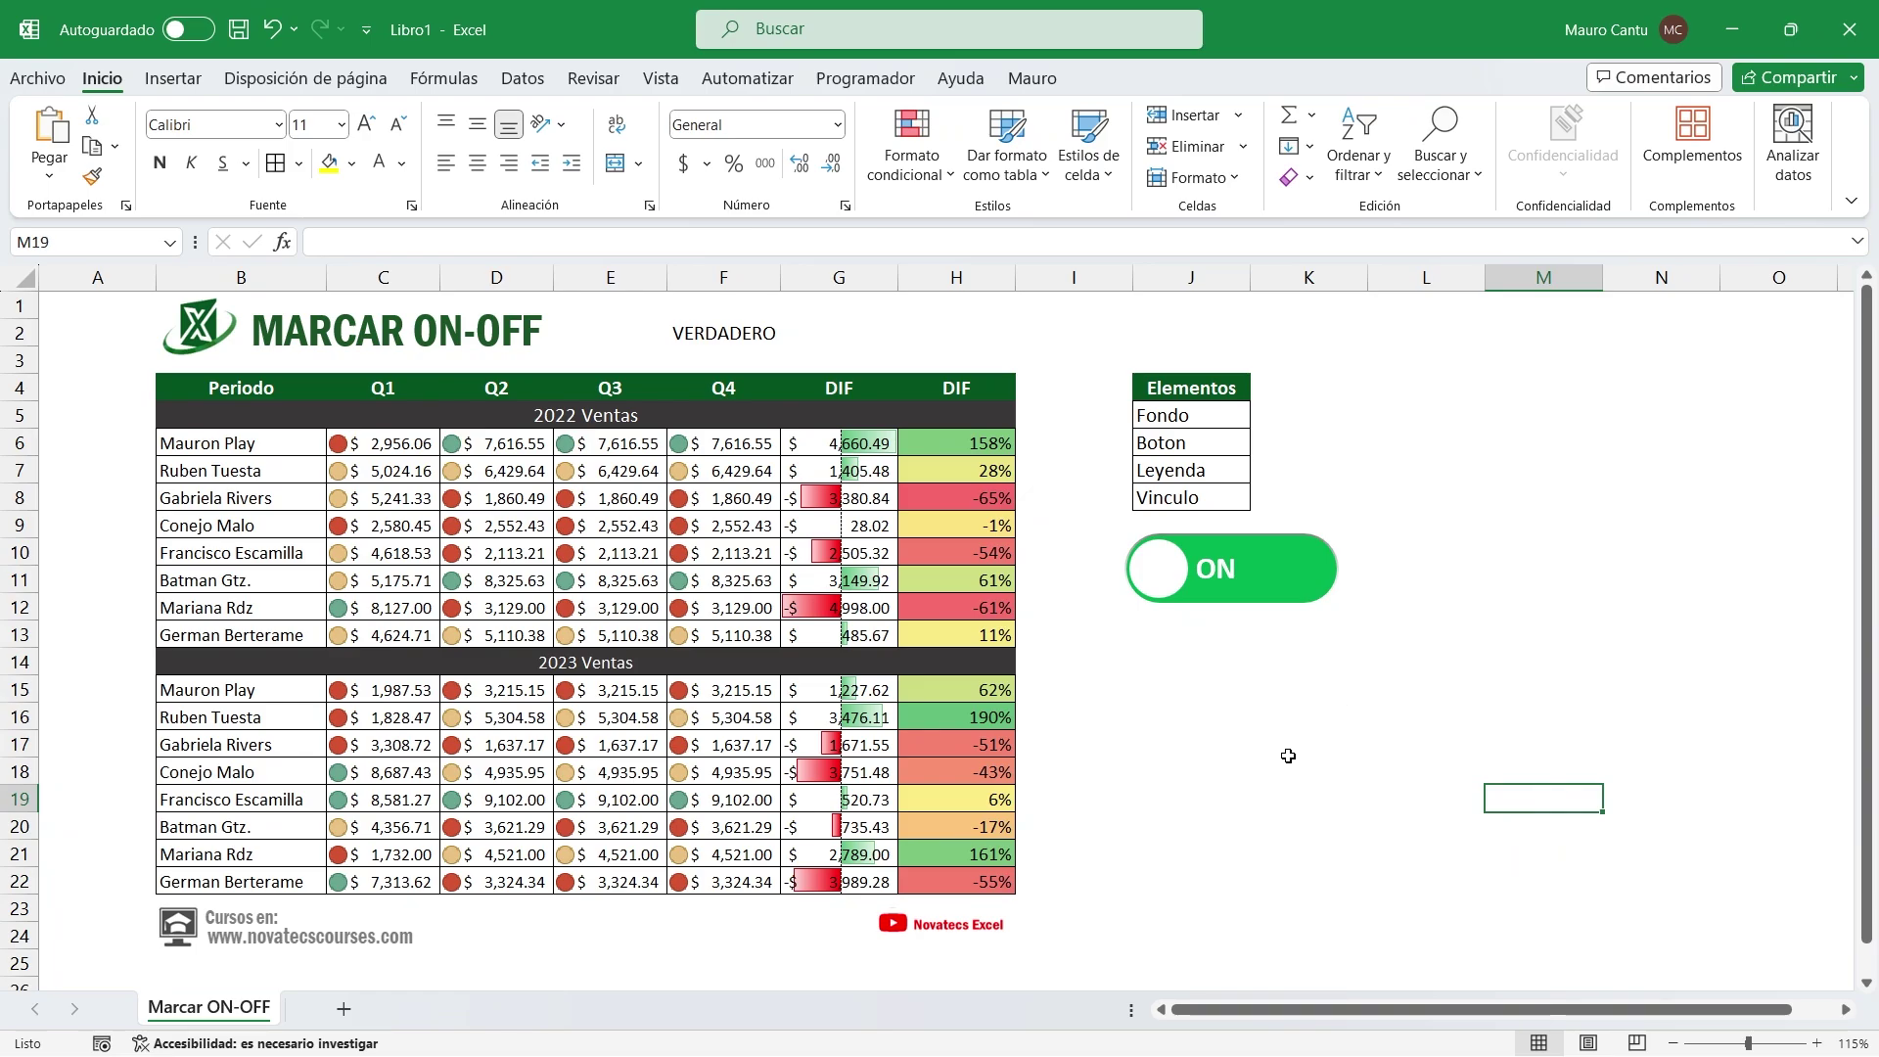
In the Visual Basic editor, insert a module and add the Boton_On_Off macro that toggles Vinculo, Leyenda, Fondo and Boton between OFF and ON
{"action": "left_click", "coordinate": [866, 78]}
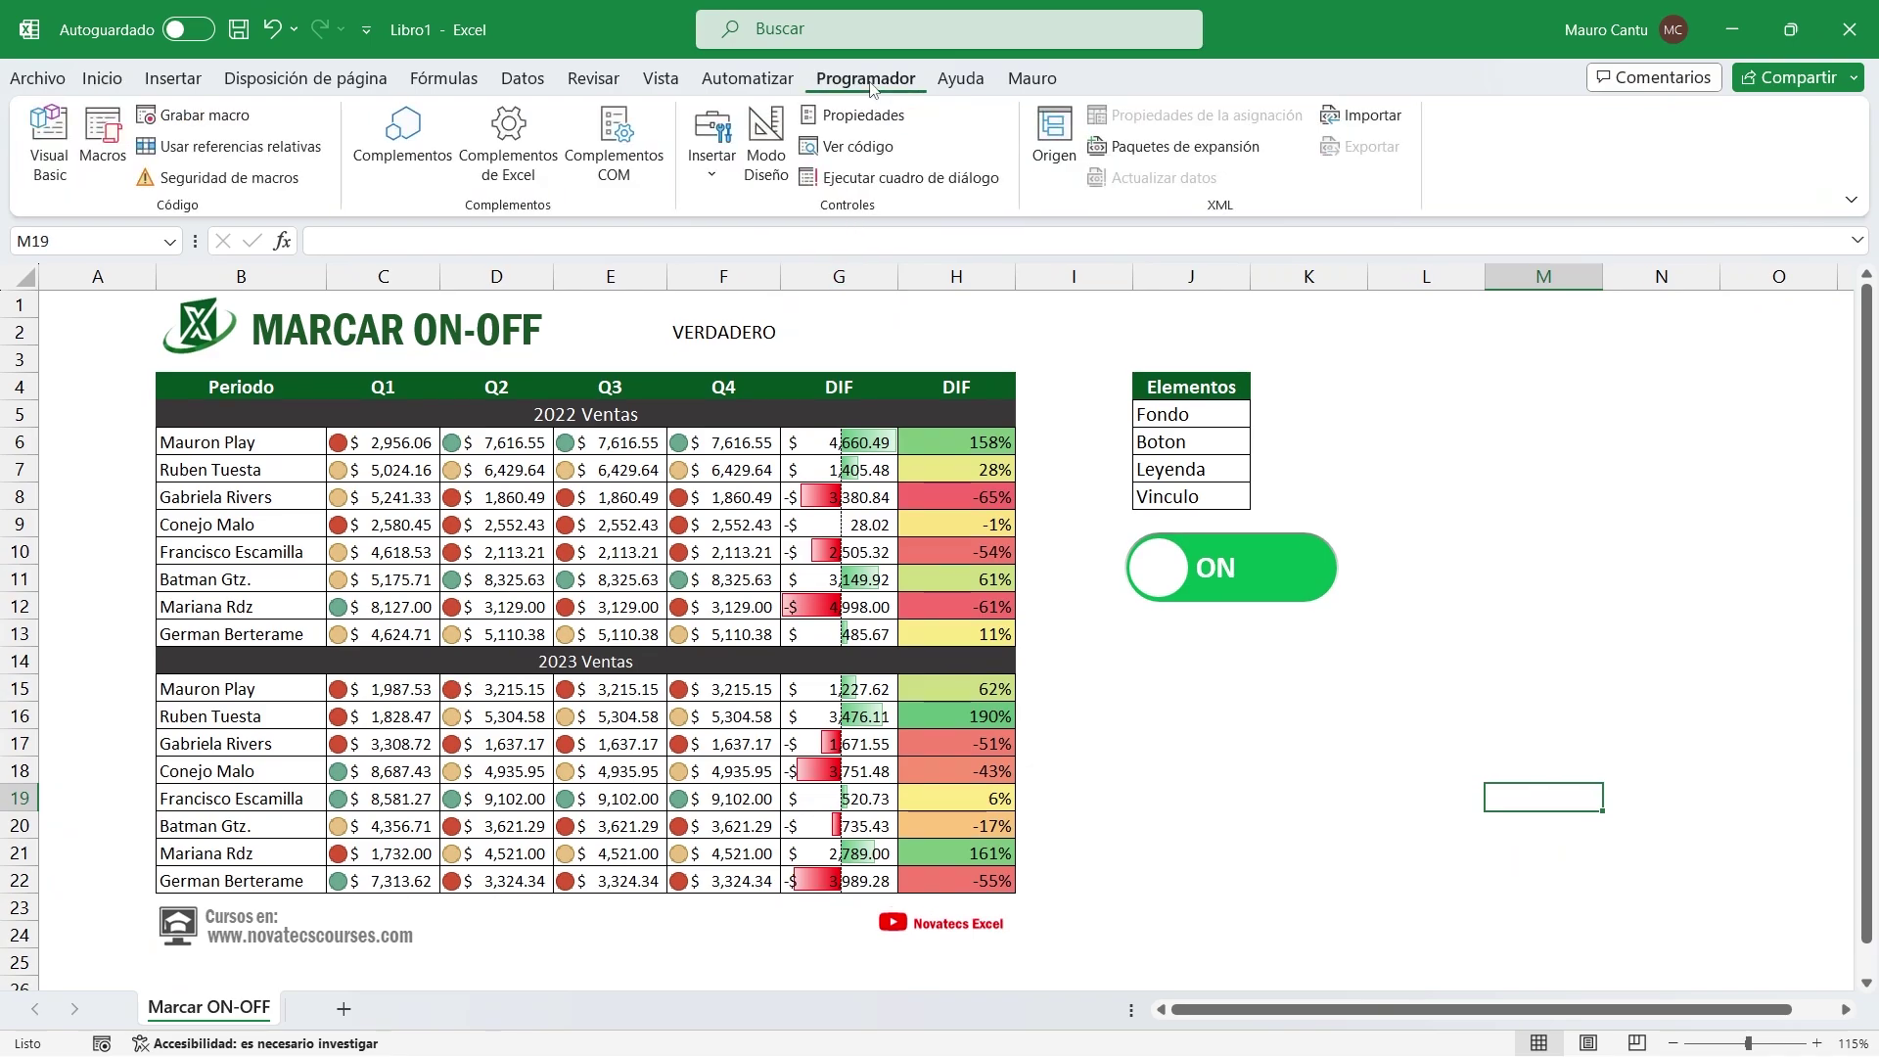
{"action": "left_click", "coordinate": [49, 147]}
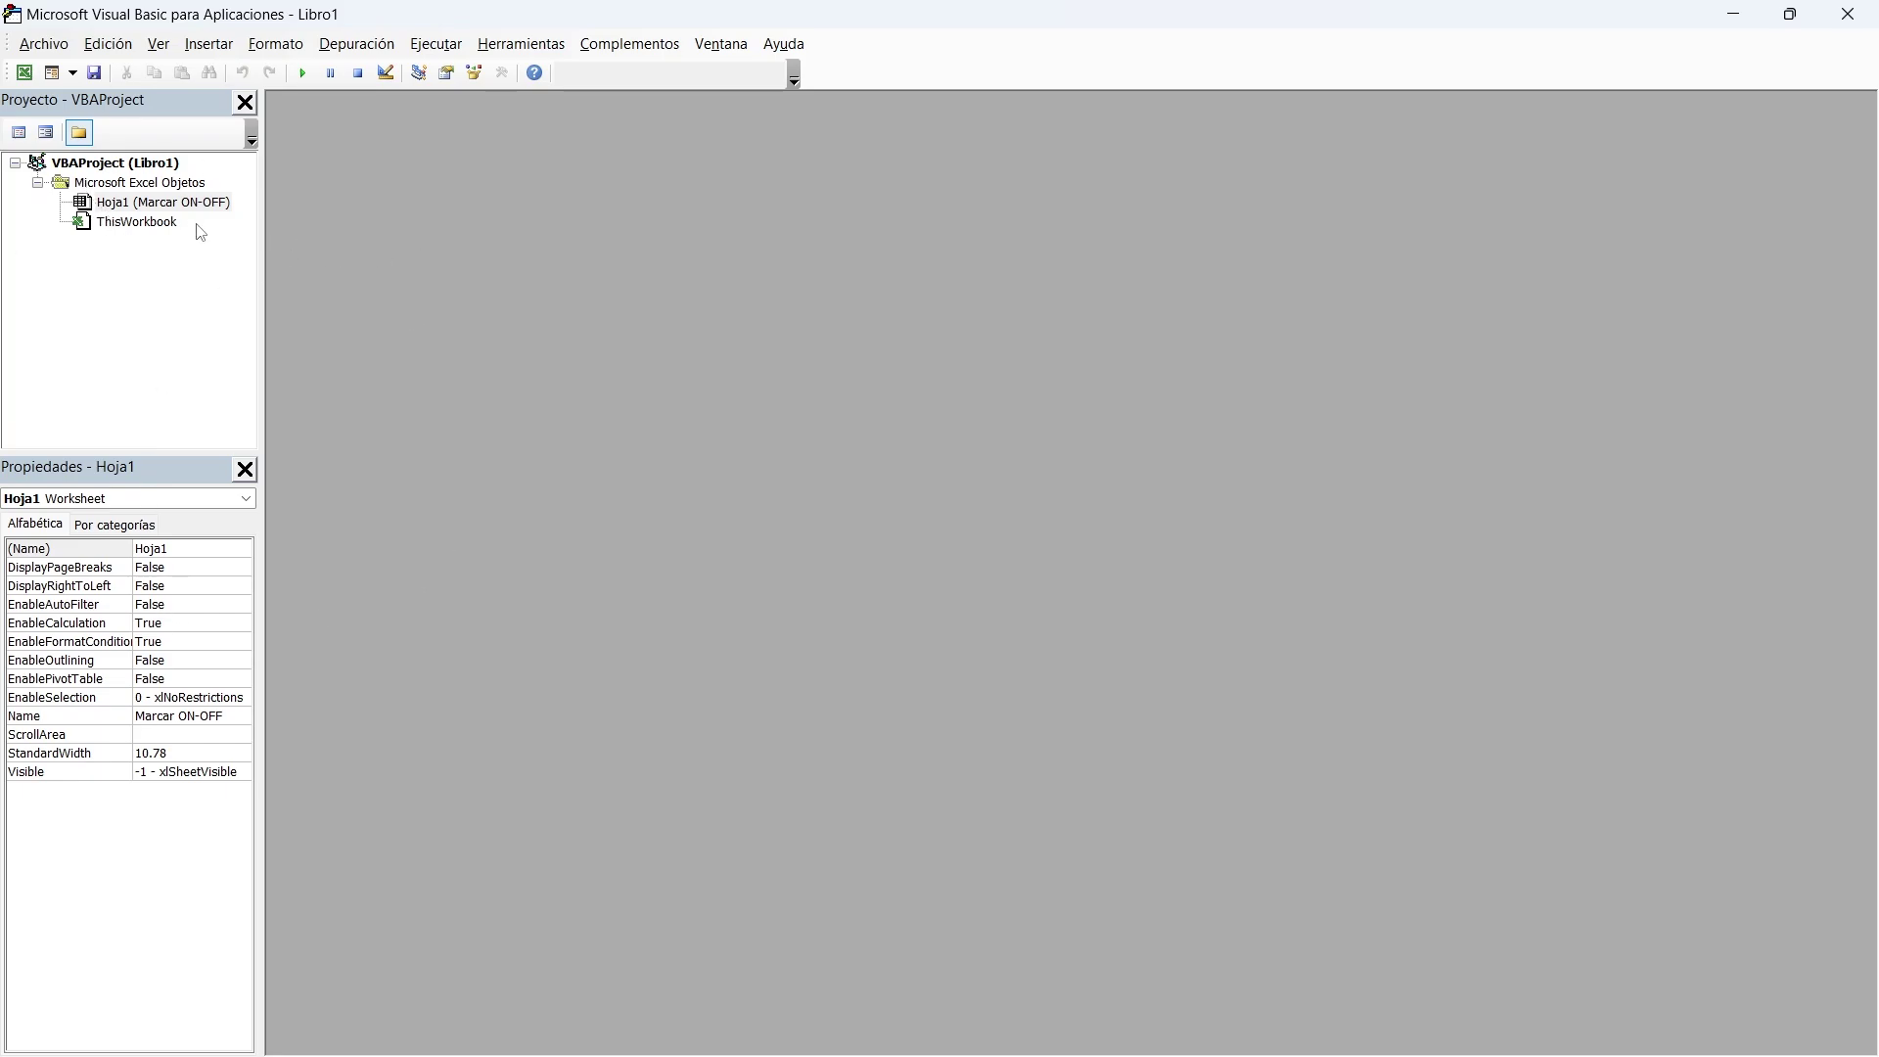
{"action": "right_click", "coordinate": [182, 202]}
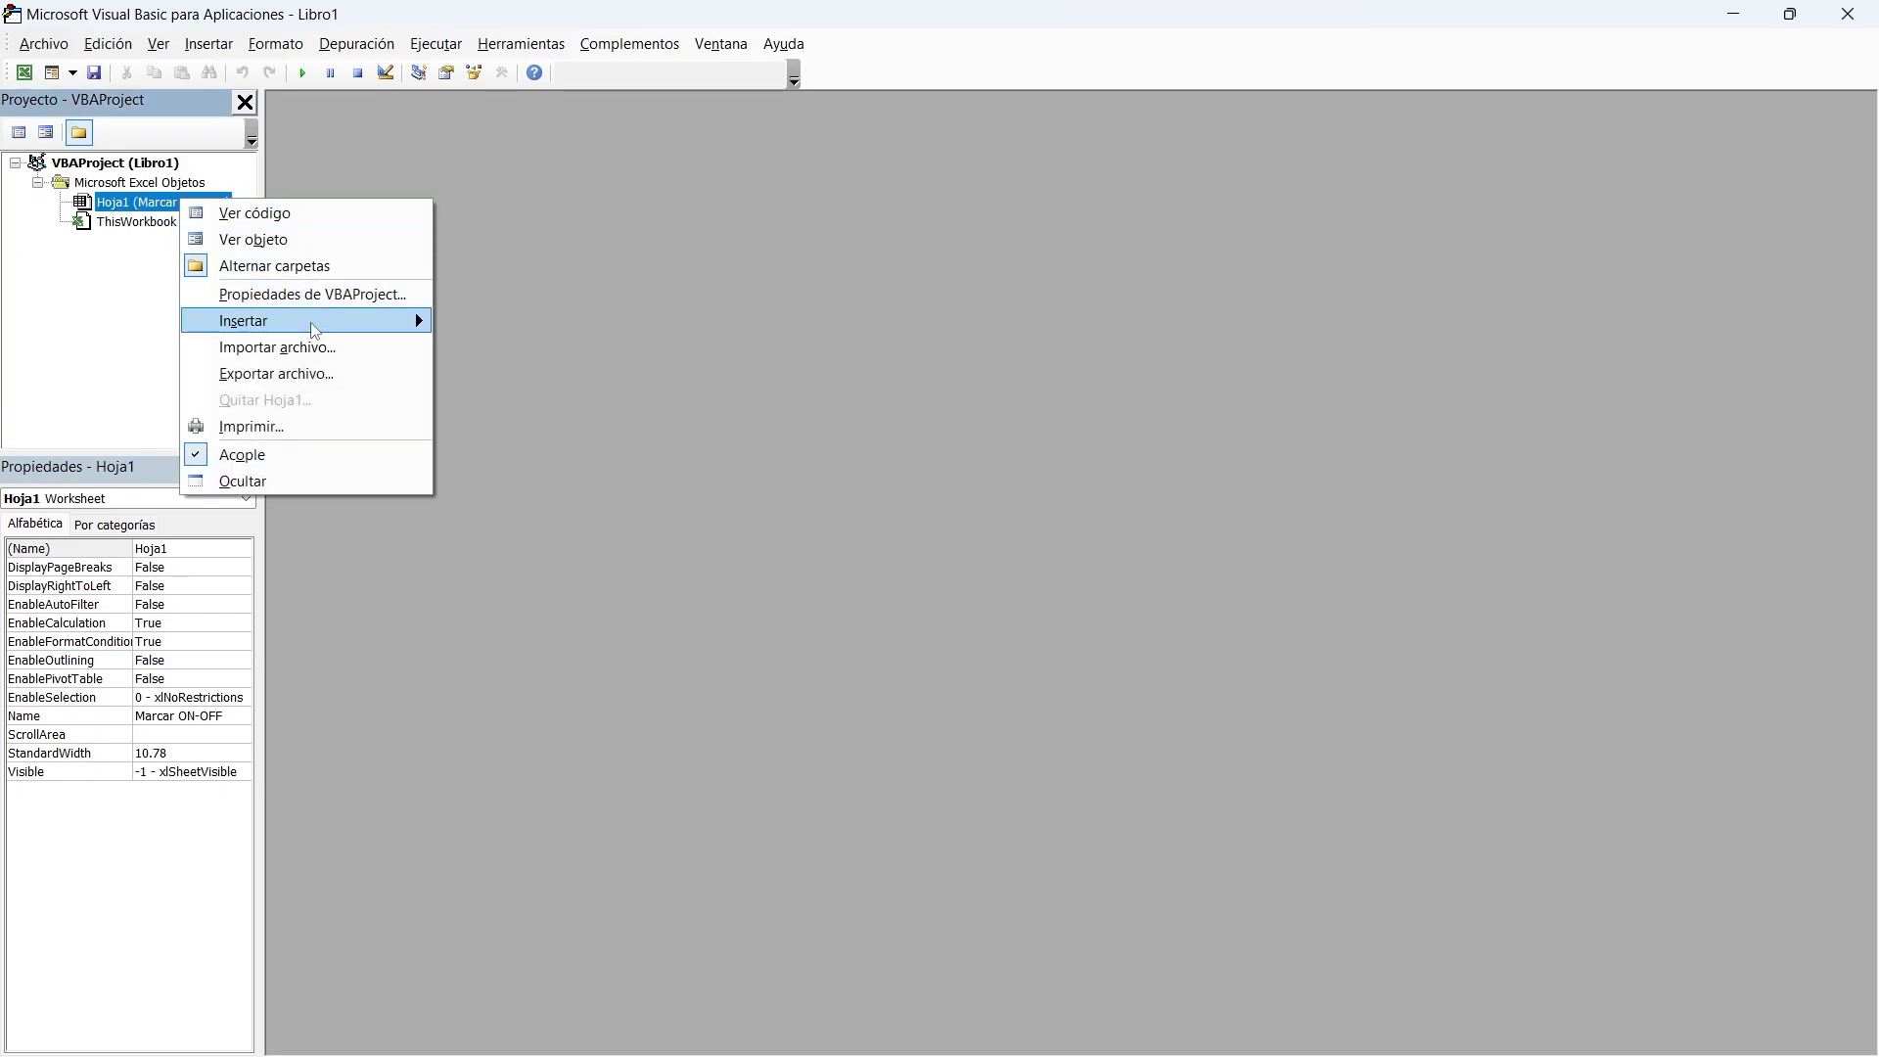
{"action": "mouse_move", "coordinate": [415, 315]}
{"action": "left_click", "coordinate": [504, 344]}
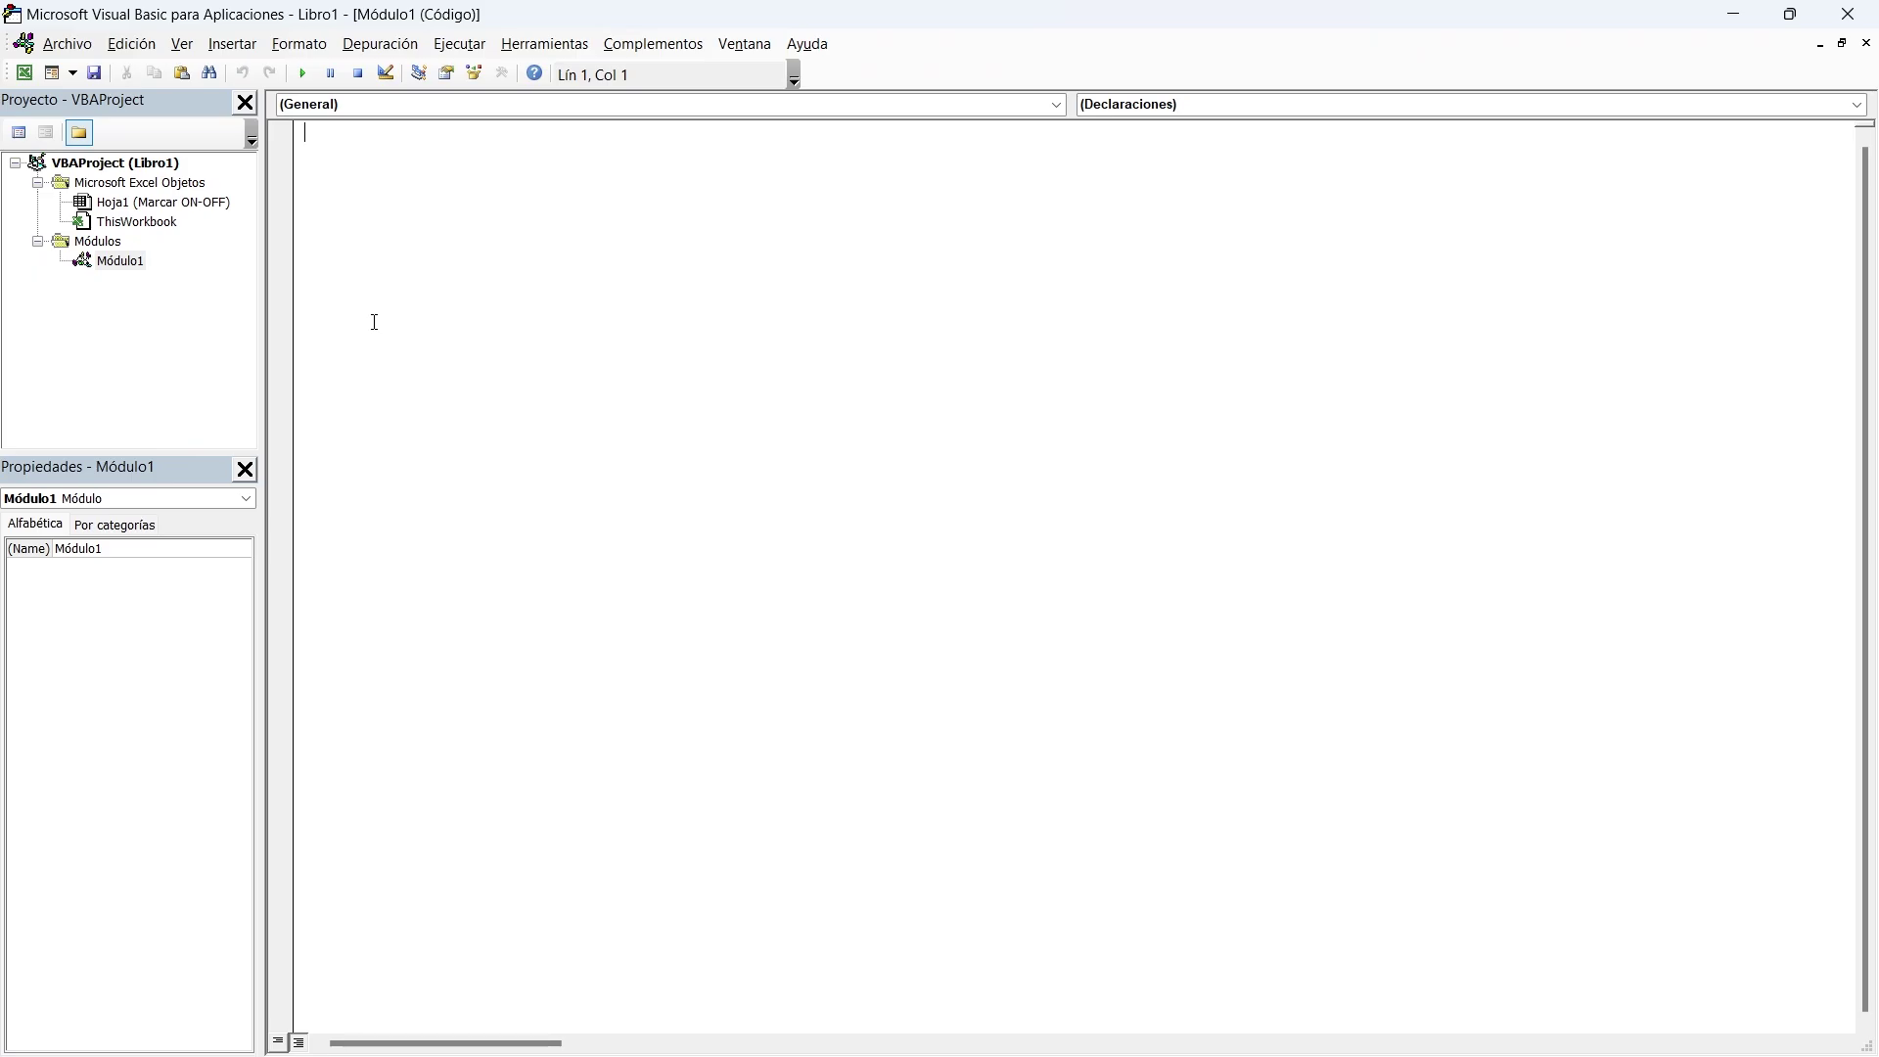
{"action": "type", "text": "Sub Boton_On_Off()  Dim ws As Worksheet Set ws = ThisWorkbook.ActiveSheet  With ws      If .Range(\"Vinculo\").Value = True Then          'Condiciones para boton falso         .Range(\"Vinculo\").Value = False         .Shapes(\"Leyenda\").TextFrame.Characters.Text = \"OFF\"         .Shapes(\"Leyenda\").TextFrame2.TextRange.ParagraphFormat.Alignment = msoAlignRight         .Shapes(\"Fondo\").Fill.ForeColor.RGB = RGB(192, 0, 0)         .Shapes(\"Boton\").Left = .Shapes(\"Fondo\").Left + .Shapes(\"Fondo\").Width - .Shapes(\"Boton\").Width - 2      Else          'Condiciones para boton verdadero         .Range(\"Vinculo\").Value = True         .Shapes(\"Leyenda\").TextFrame.Characters.Text = \"ON\"         .Shapes(\"Leyenda\").TextFrame2.TextRange.ParagraphFormat.Alignment = msoAlignLeft         .Shapes(\"Fondo\").Fill.ForeColor.RGB = RGB(0, 176, 80)         .Shapes(\"Boton\").Left = .Shapes(\"Fondo\").Left + 2       End If    End With   End Sub"}
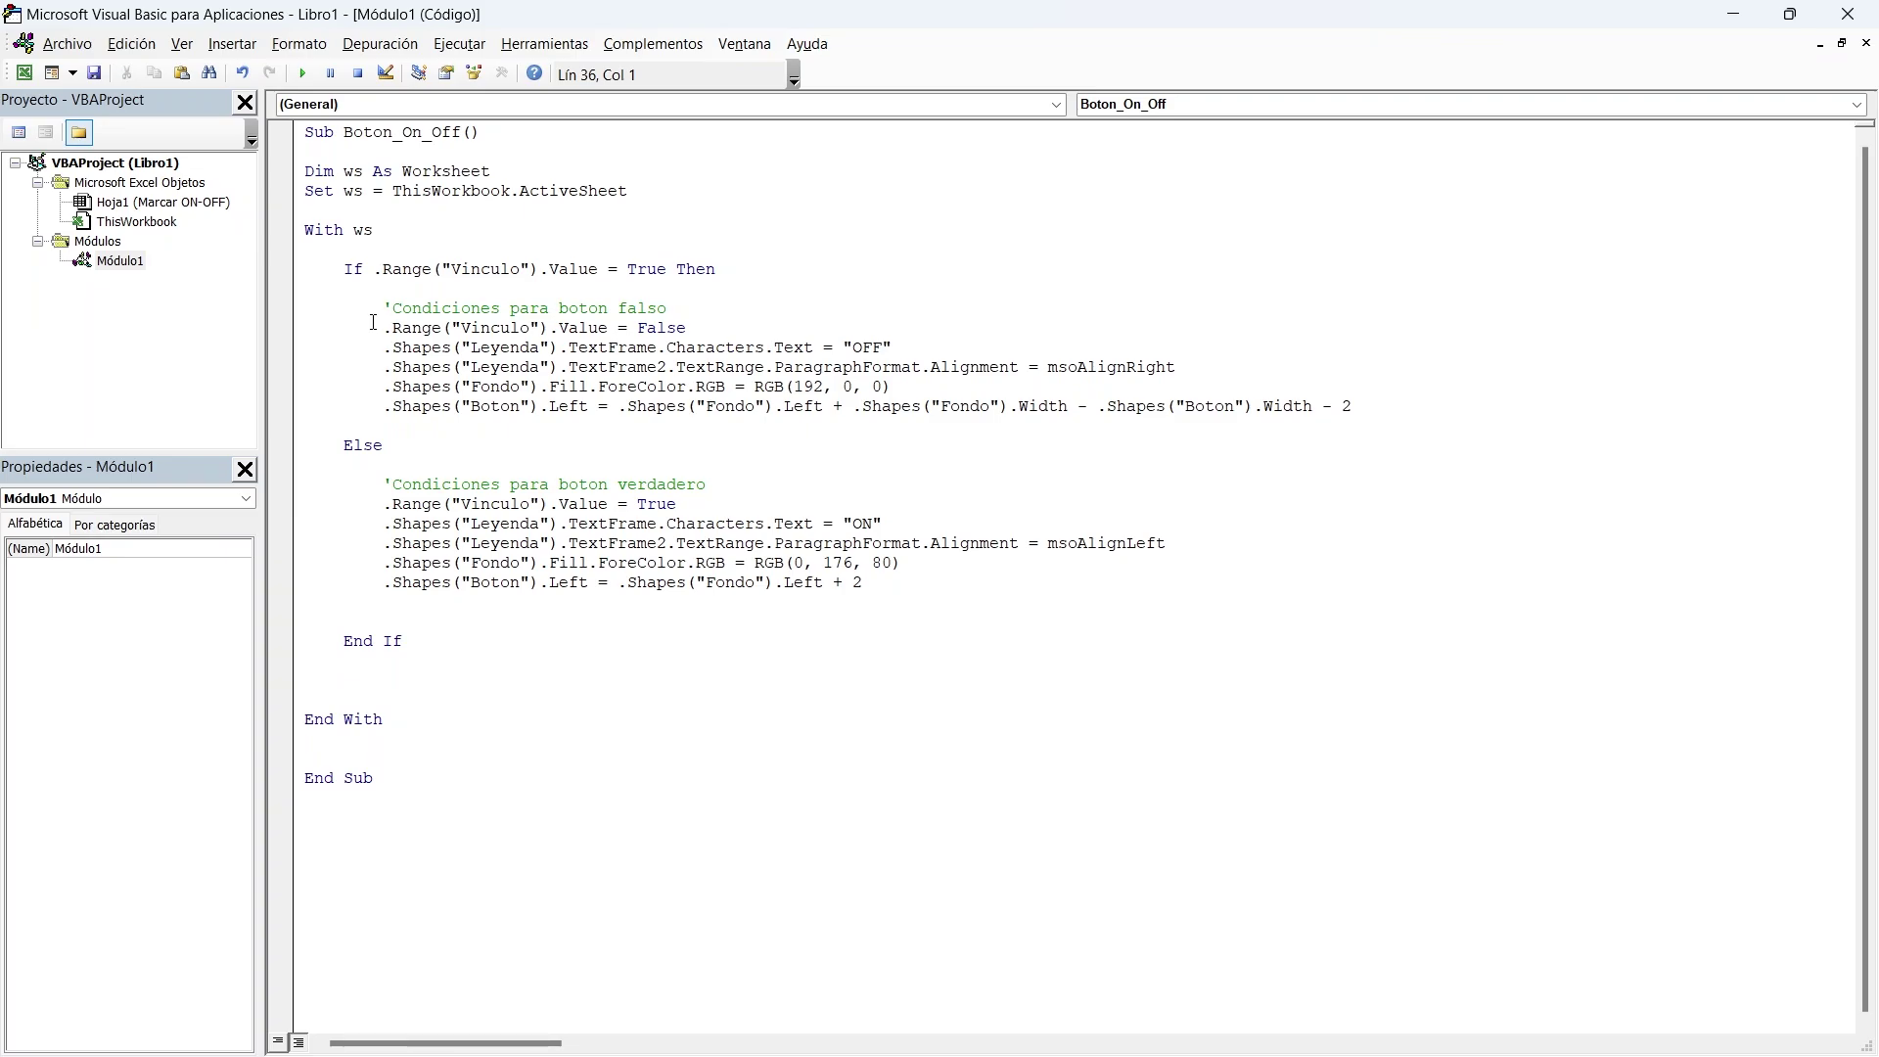
Examine the macro's name, the ws worksheet declaration and assignment, the With block and the If block
{"action": "left_click_drag", "start_coordinate": [548, 14], "coordinate": [646, 2]}
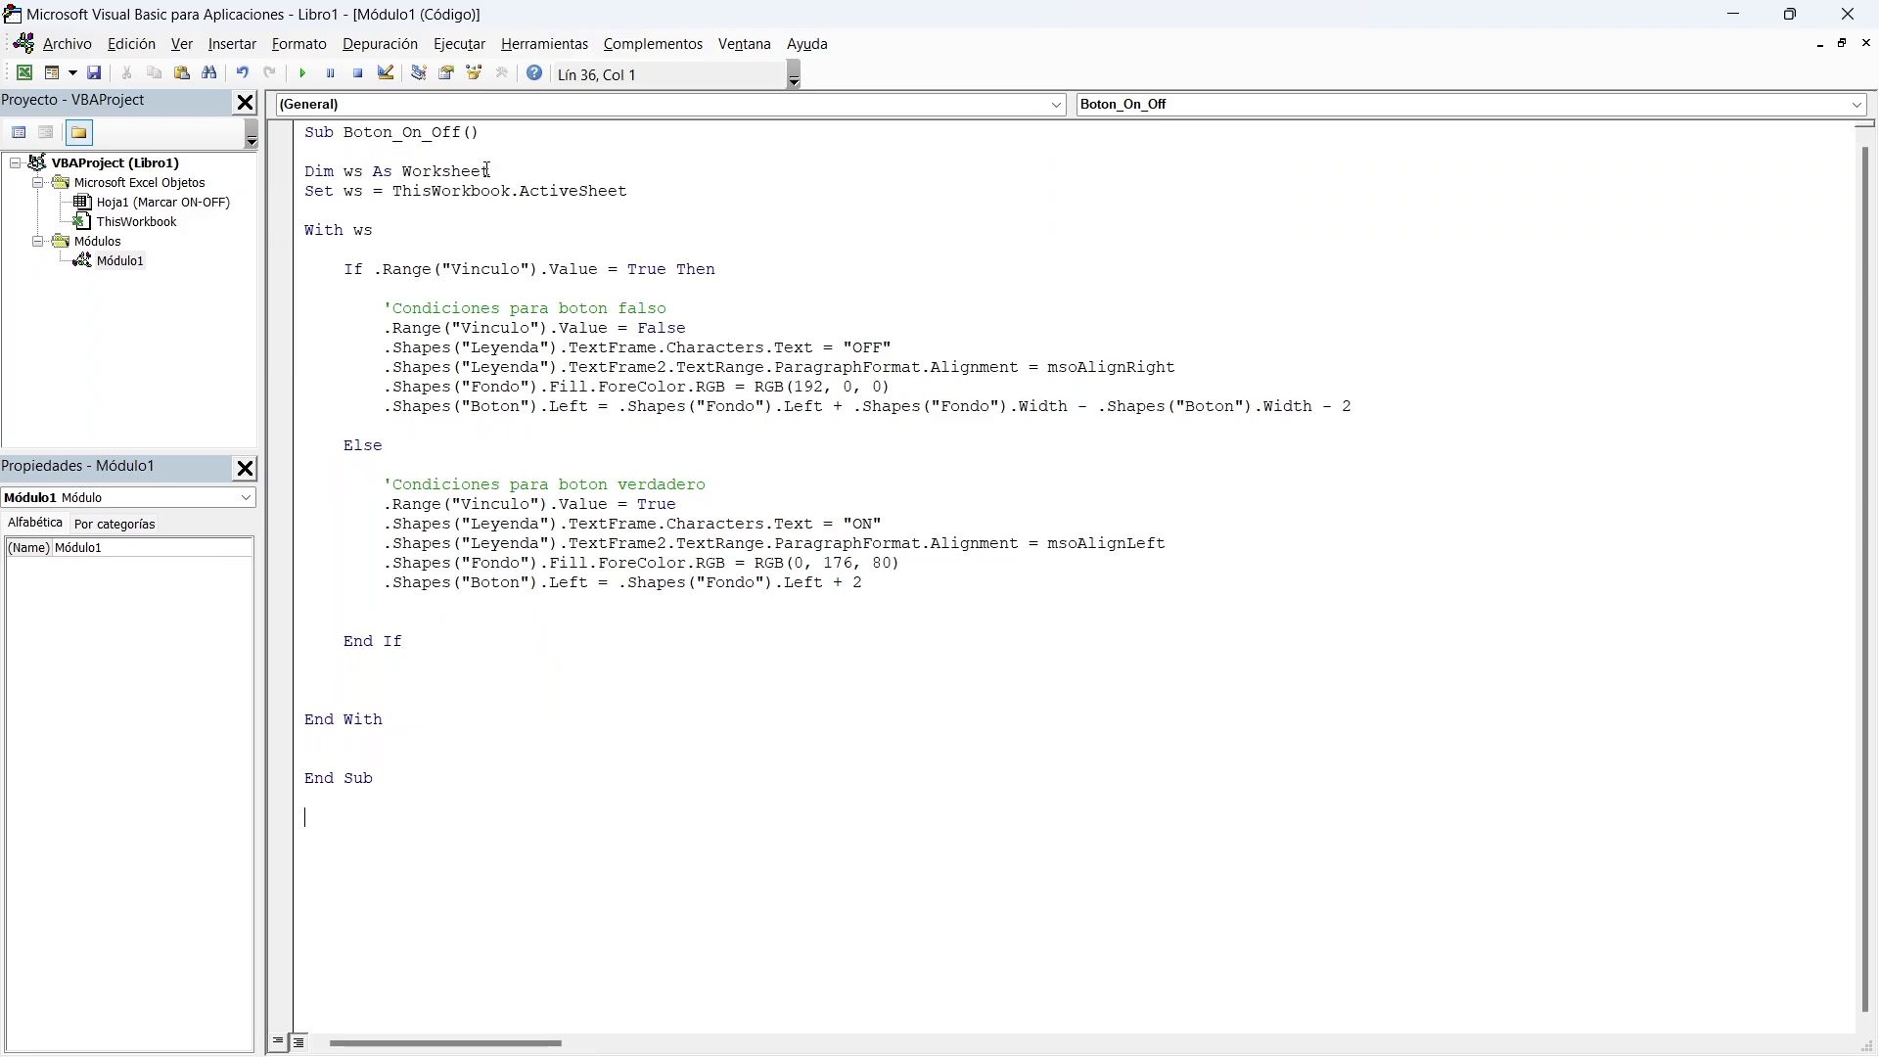
{"action": "left_click_drag", "start_coordinate": [493, 138], "coordinate": [341, 136]}
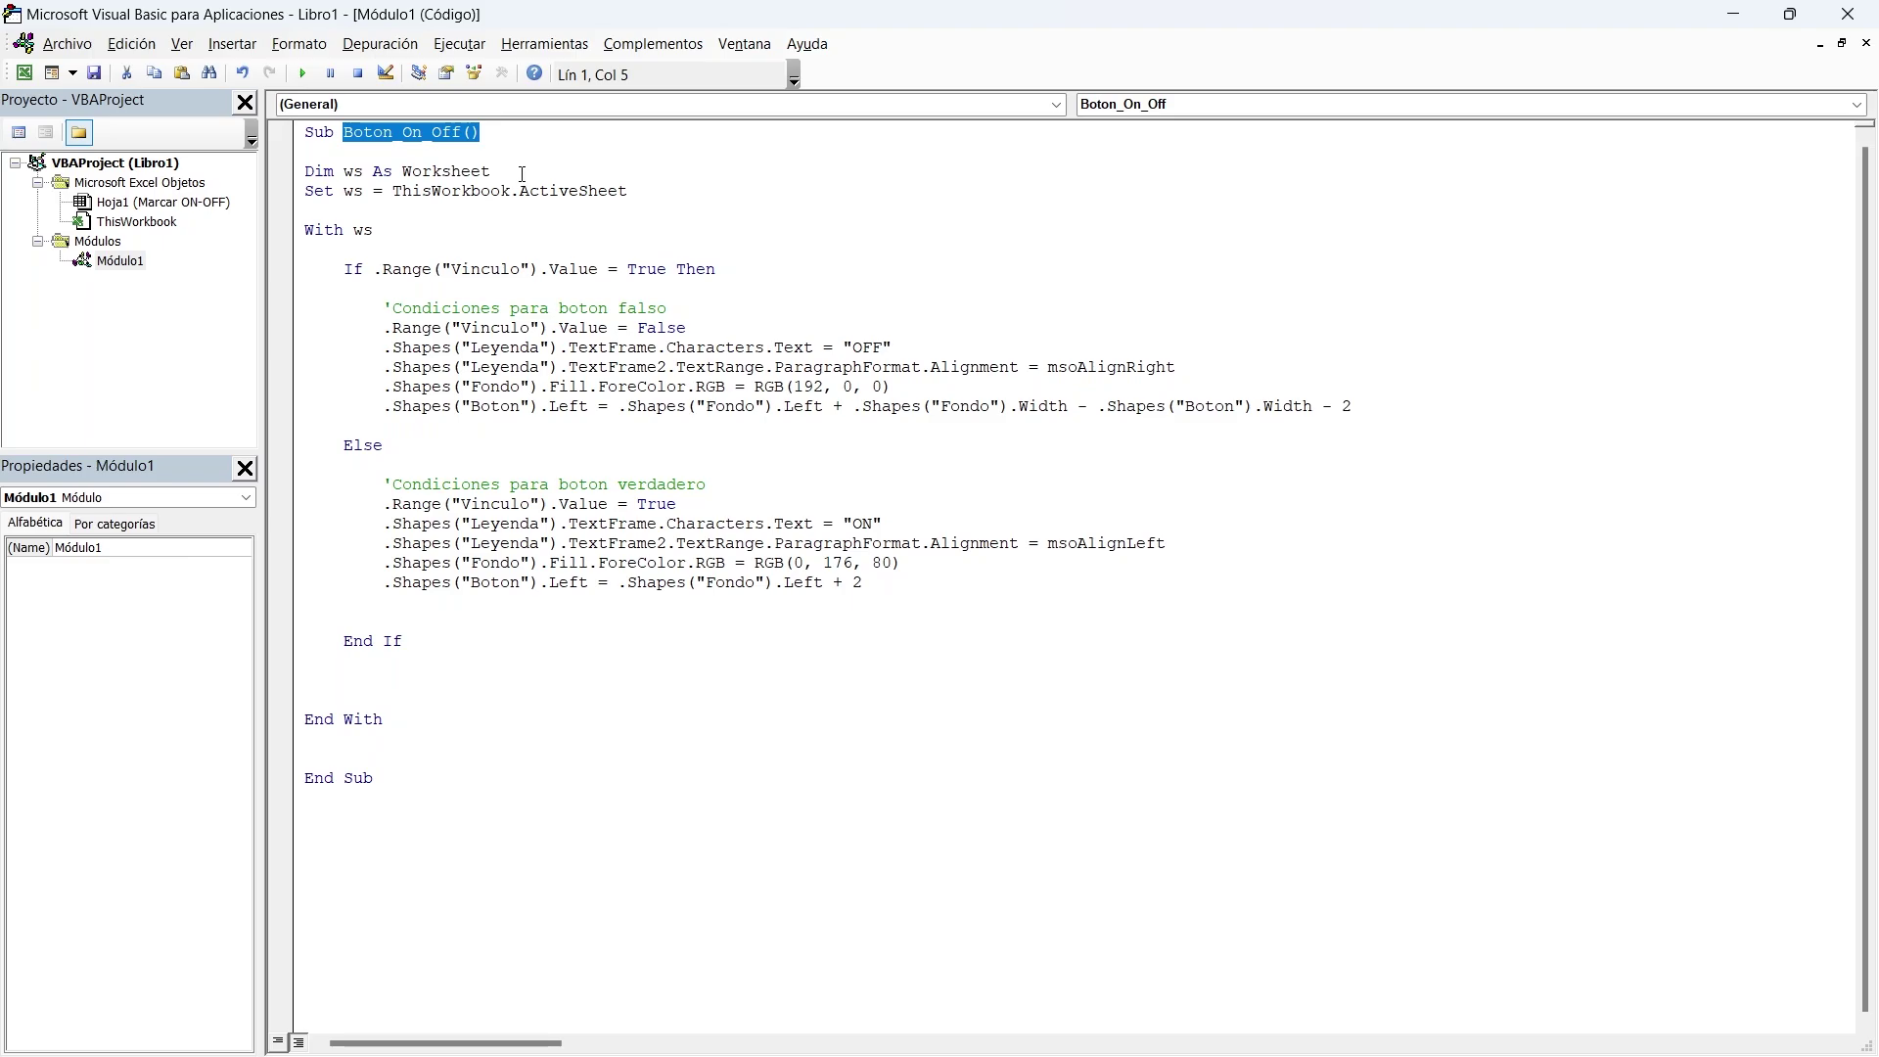
{"action": "left_click_drag", "start_coordinate": [493, 174], "coordinate": [304, 174]}
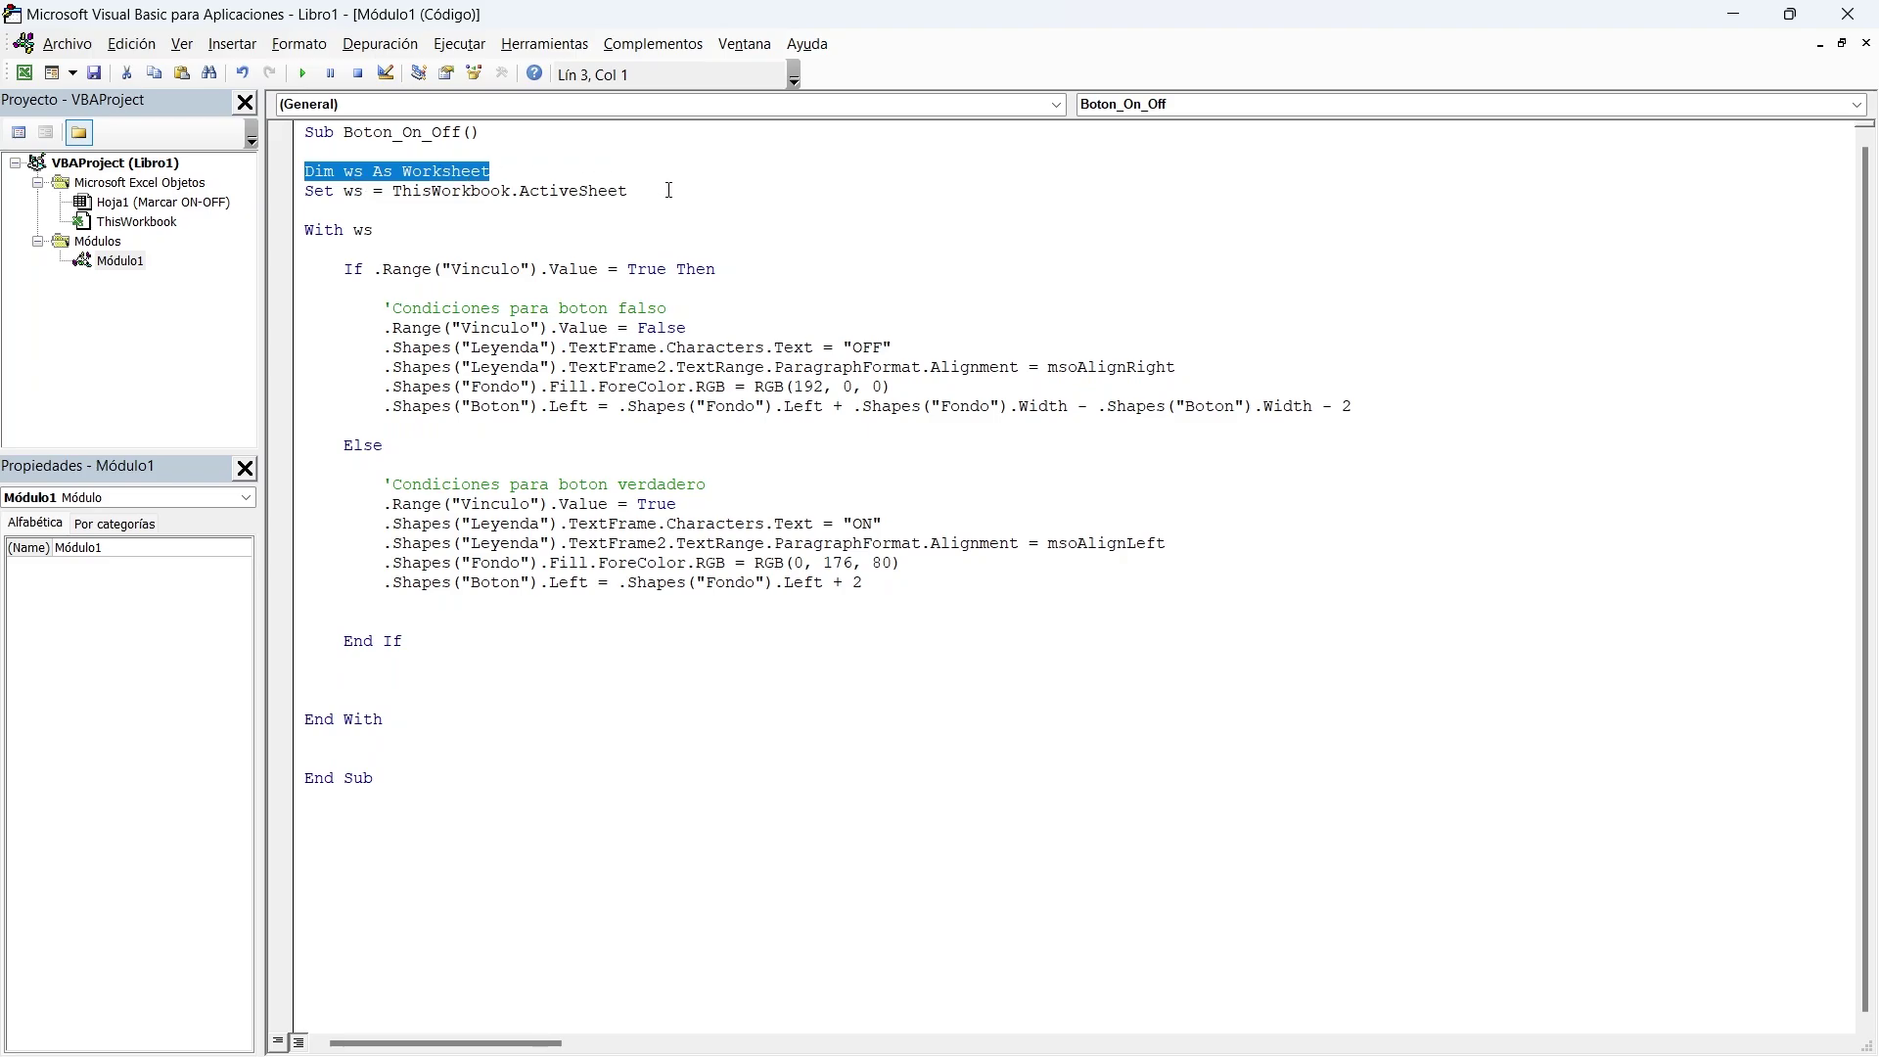
{"action": "left_click_drag", "start_coordinate": [656, 191], "coordinate": [303, 194]}
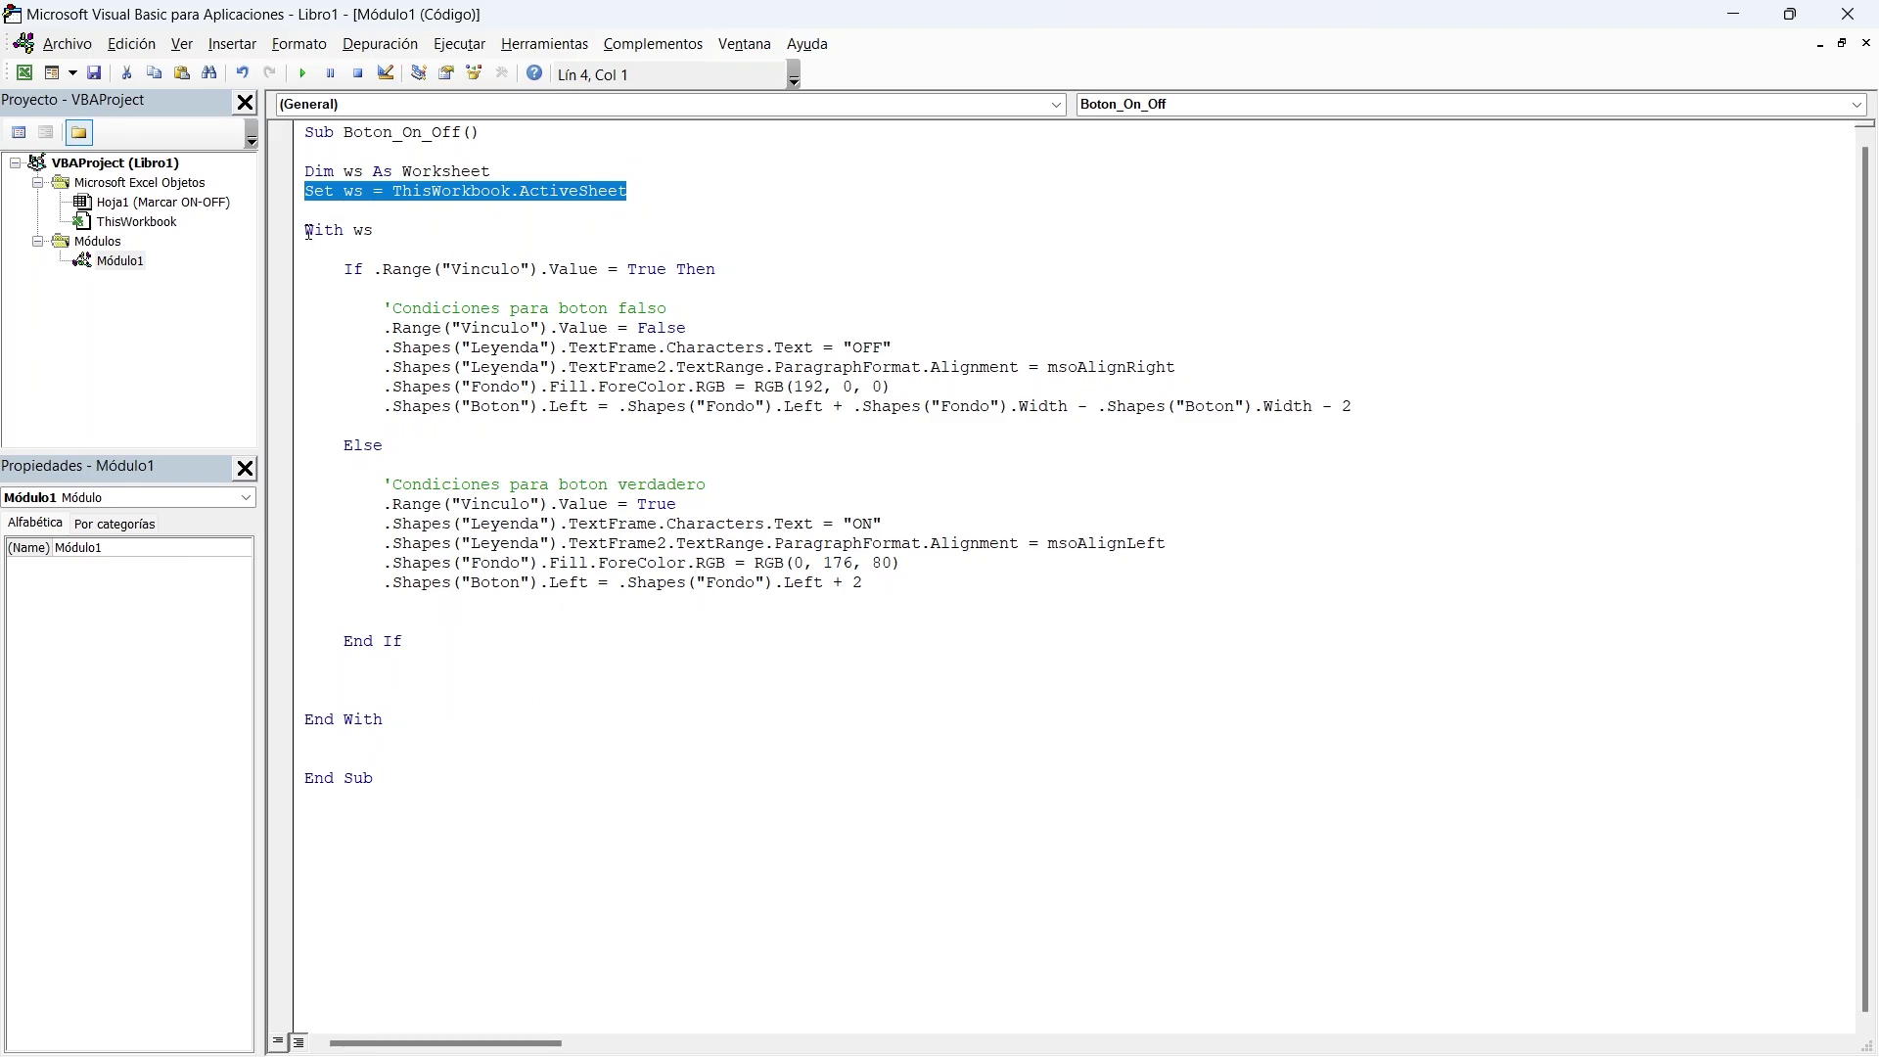
{"action": "left_click_drag", "start_coordinate": [306, 232], "coordinate": [374, 231]}
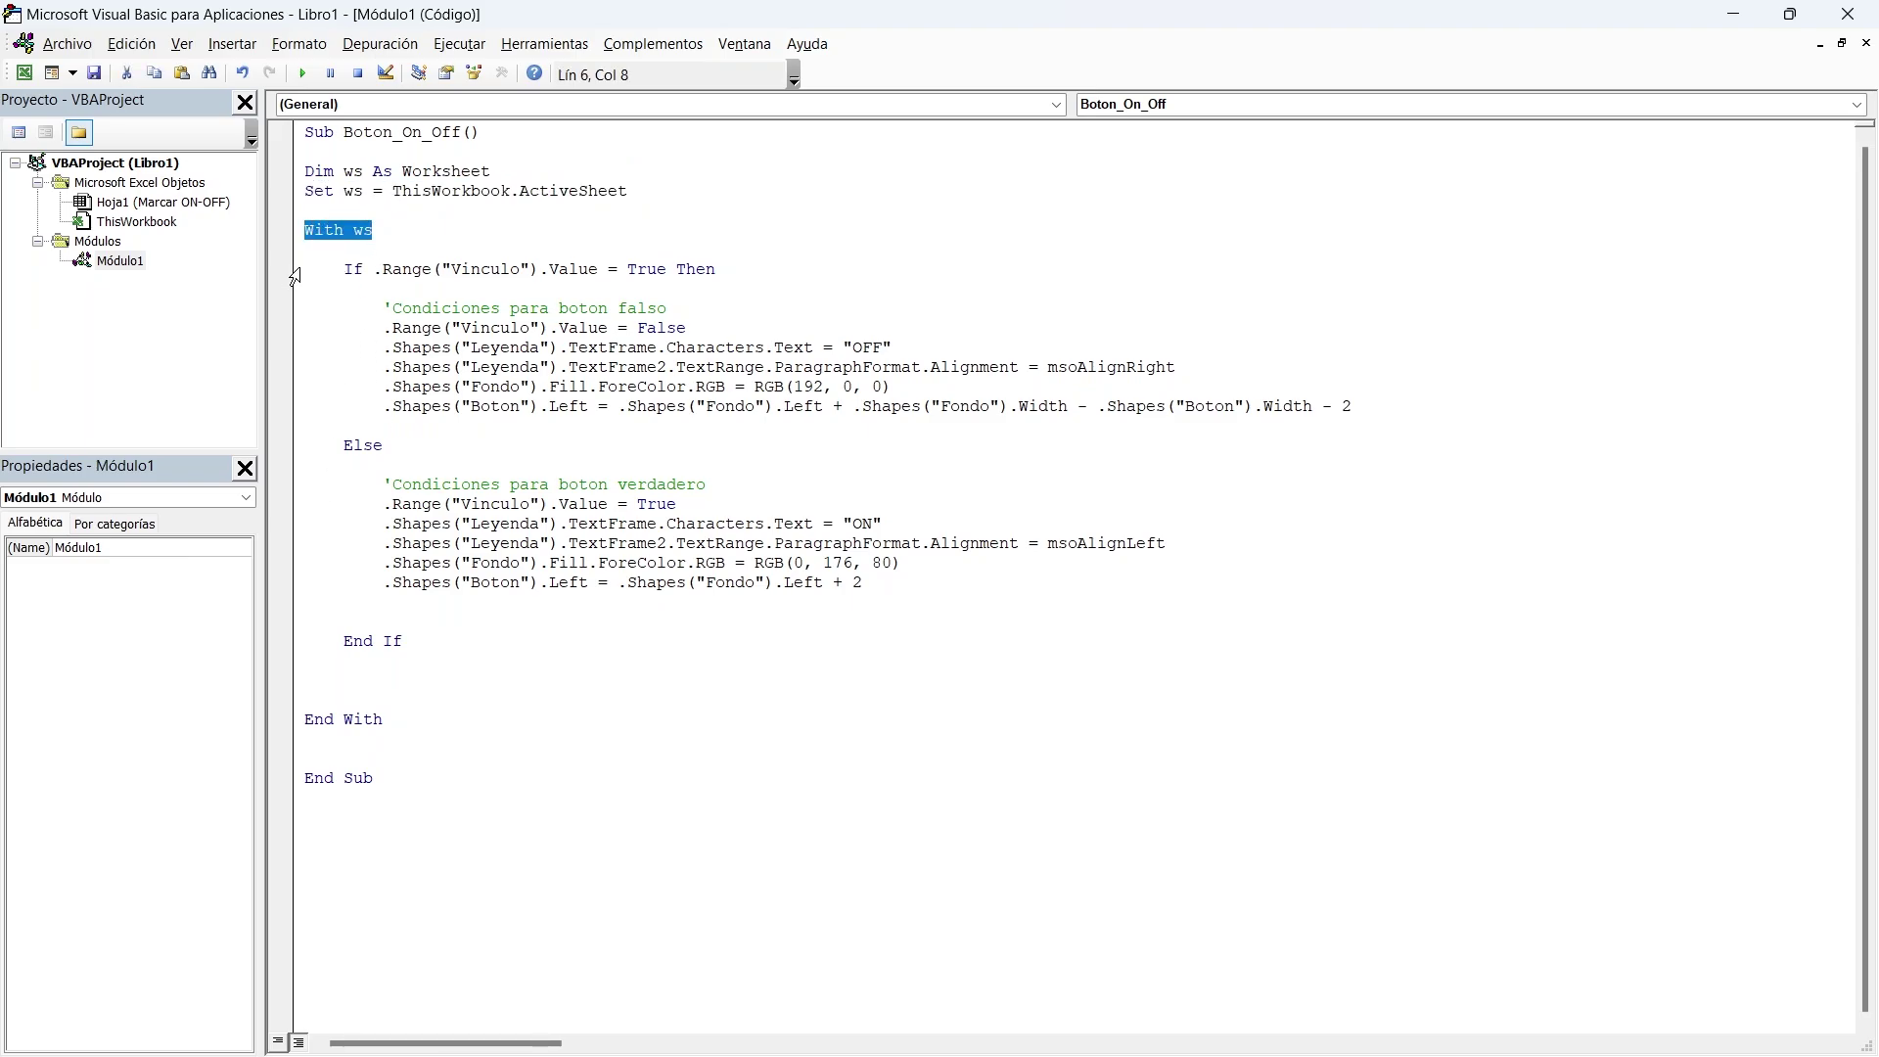
{"action": "left_click_drag", "start_coordinate": [292, 271], "coordinate": [292, 675]}
{"action": "left_click", "coordinate": [837, 697]}
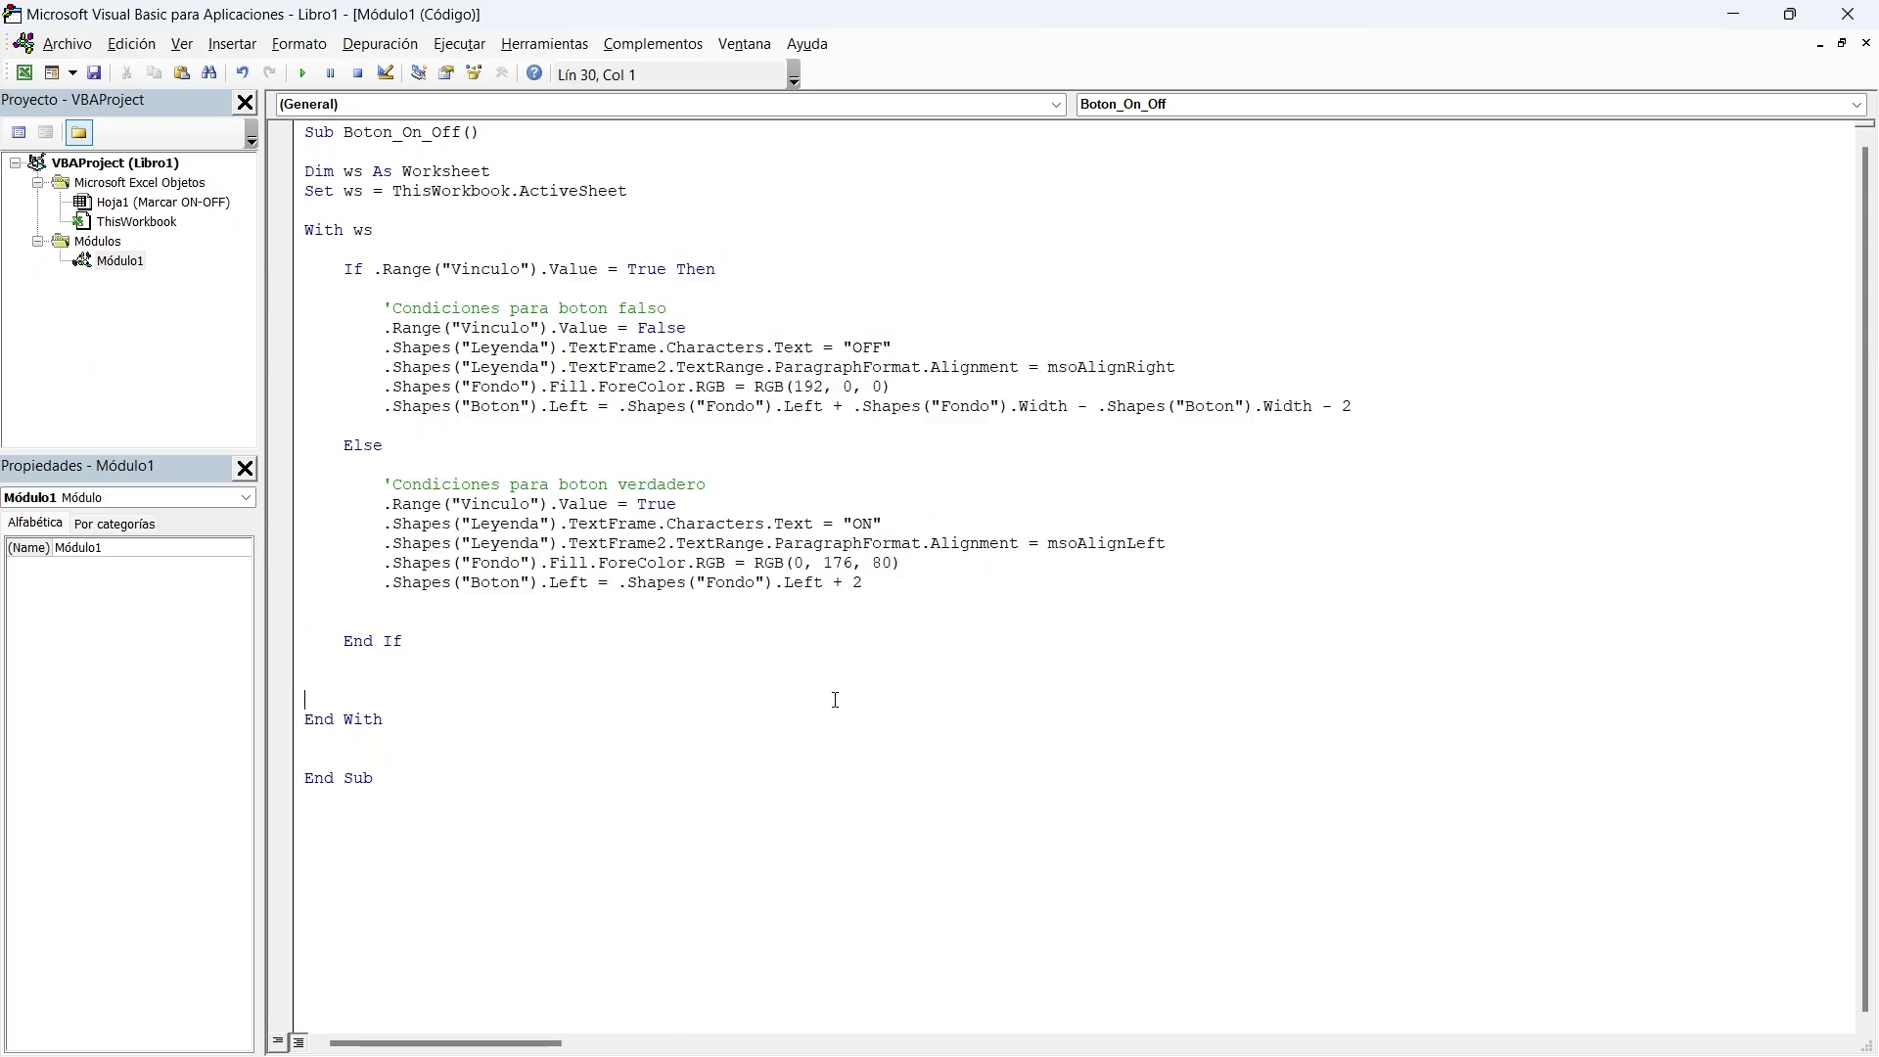
Arrange the code editor and the workbook side by side, and locate the Vinculo cell and the Elementos list
{"action": "left_click_drag", "start_coordinate": [566, 14], "coordinate": [2, 548]}
{"action": "left_click", "coordinate": [1613, 387]}
{"action": "left_click", "coordinate": [1629, 342]}
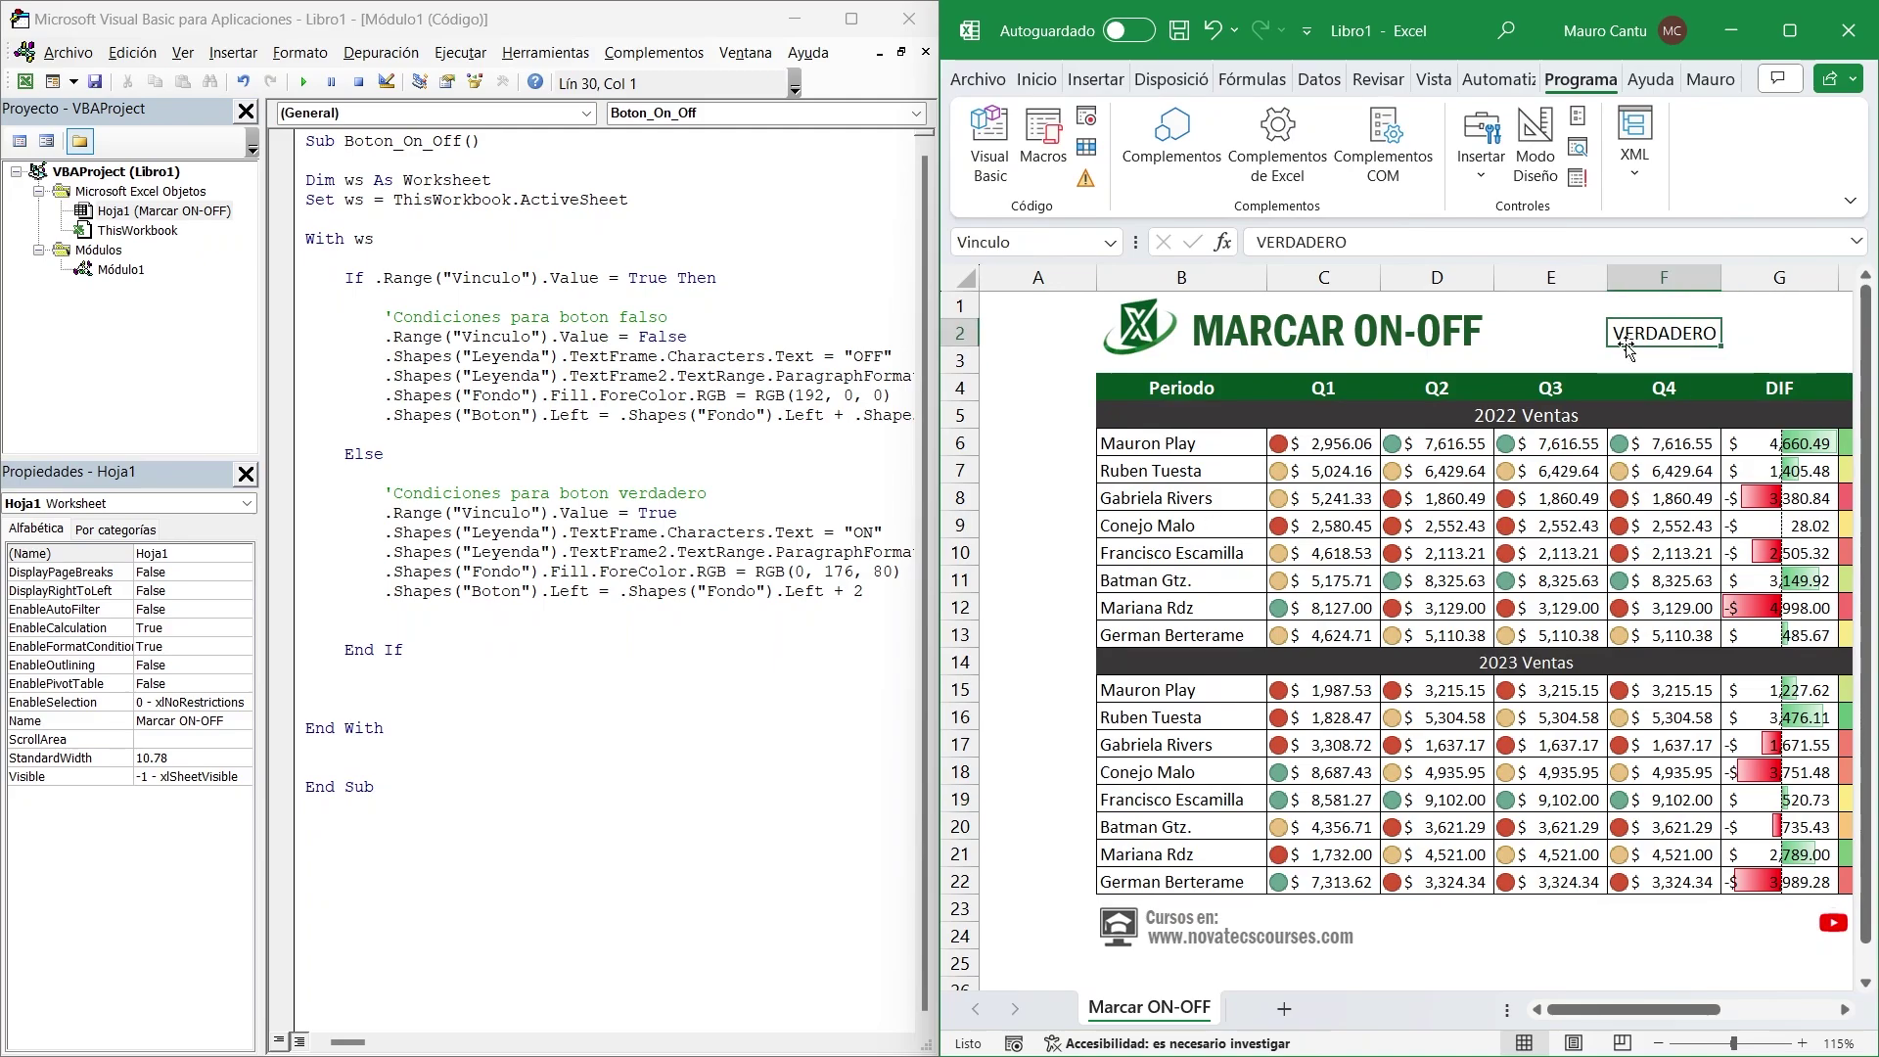
{"action": "left_click_drag", "start_coordinate": [1595, 1015], "coordinate": [1706, 1015]}
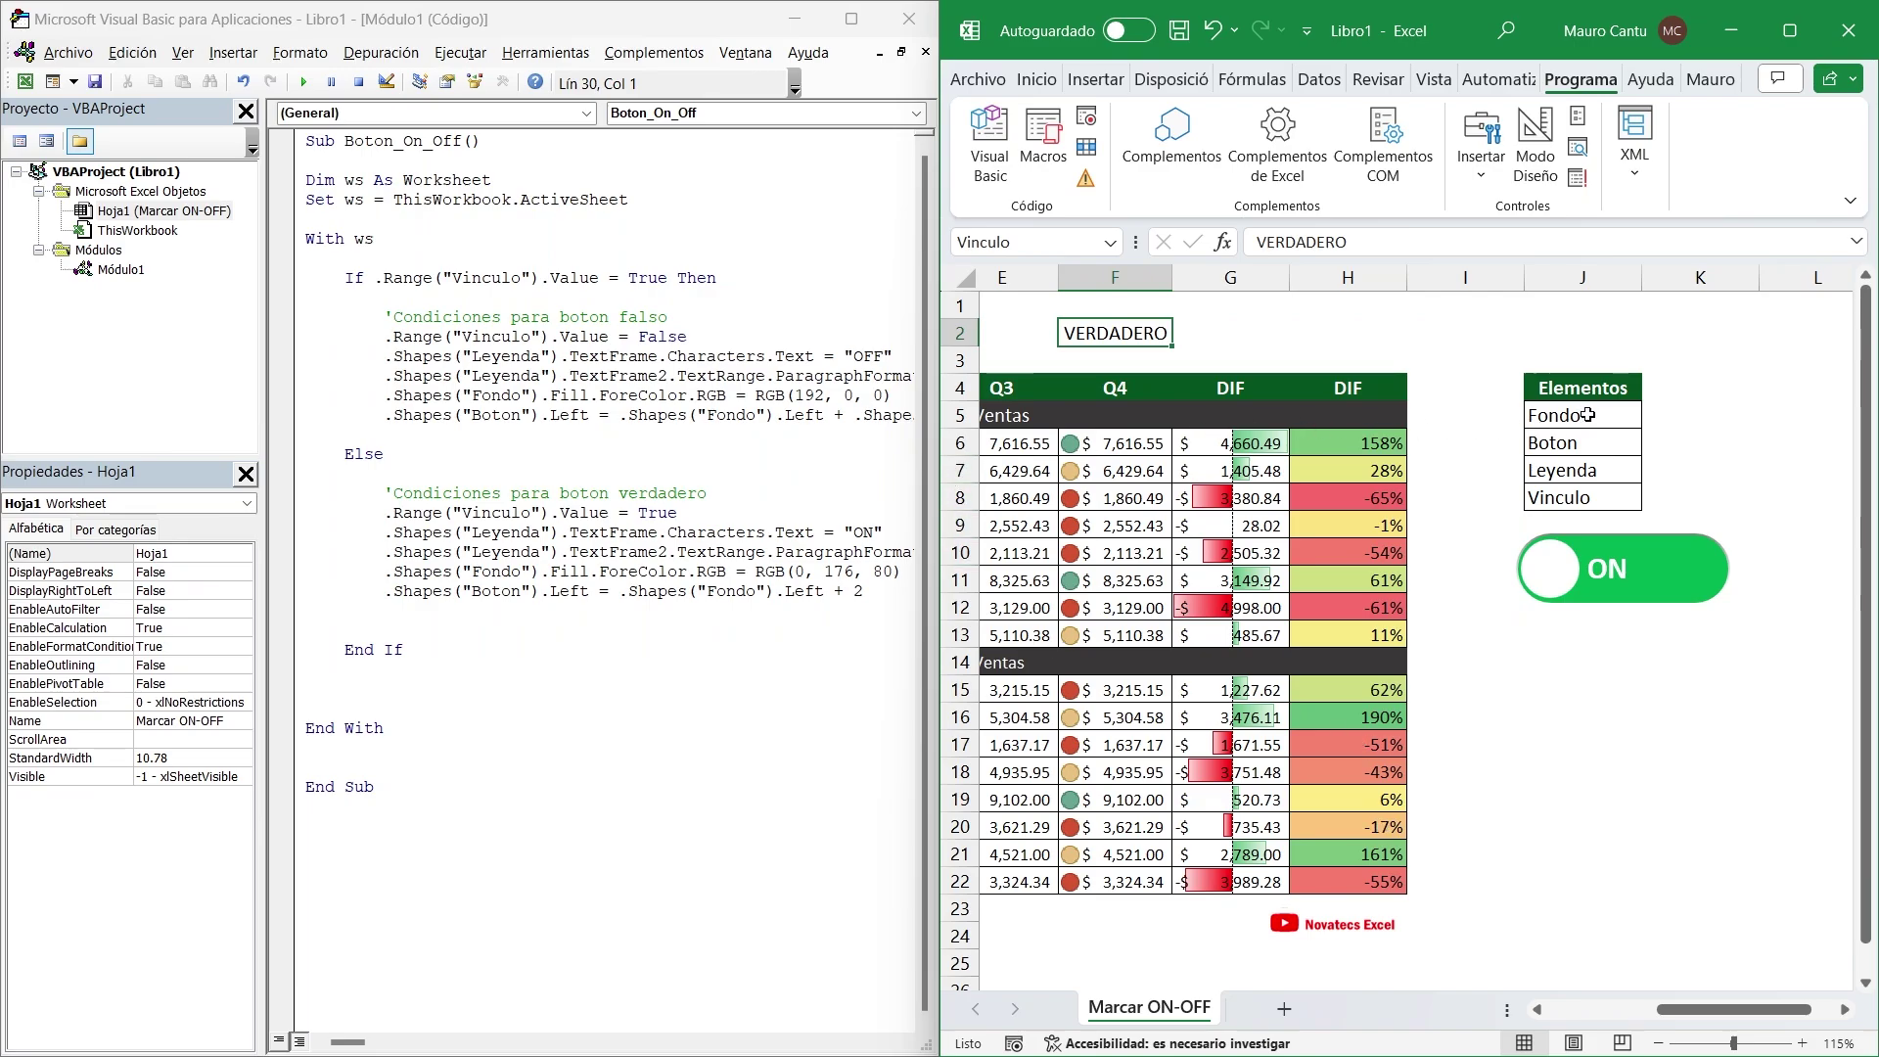
{"action": "left_click_drag", "start_coordinate": [1583, 415], "coordinate": [1582, 500]}
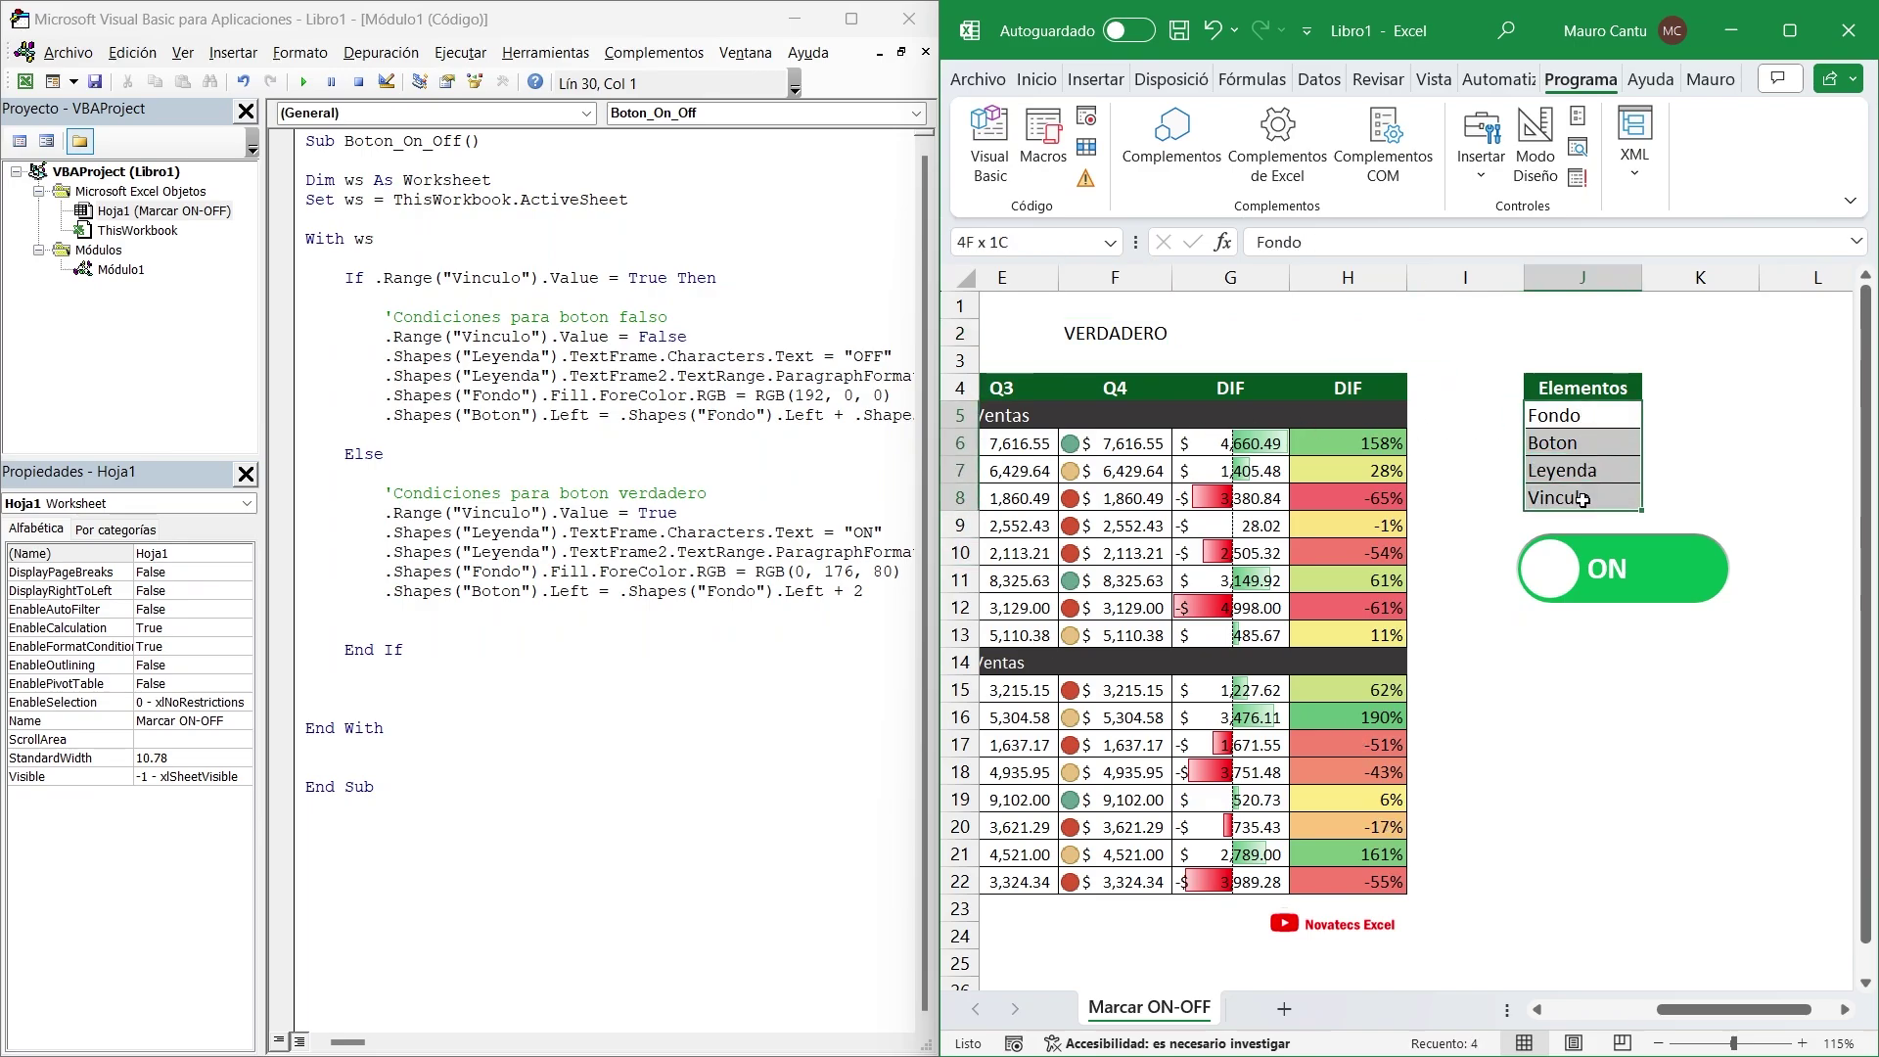
Check the element names Vinculo, Leyenda and Fondo in the code against the Elementos list on the sheet
{"action": "left_click", "coordinate": [464, 279]}
{"action": "double_click", "coordinate": [464, 279]}
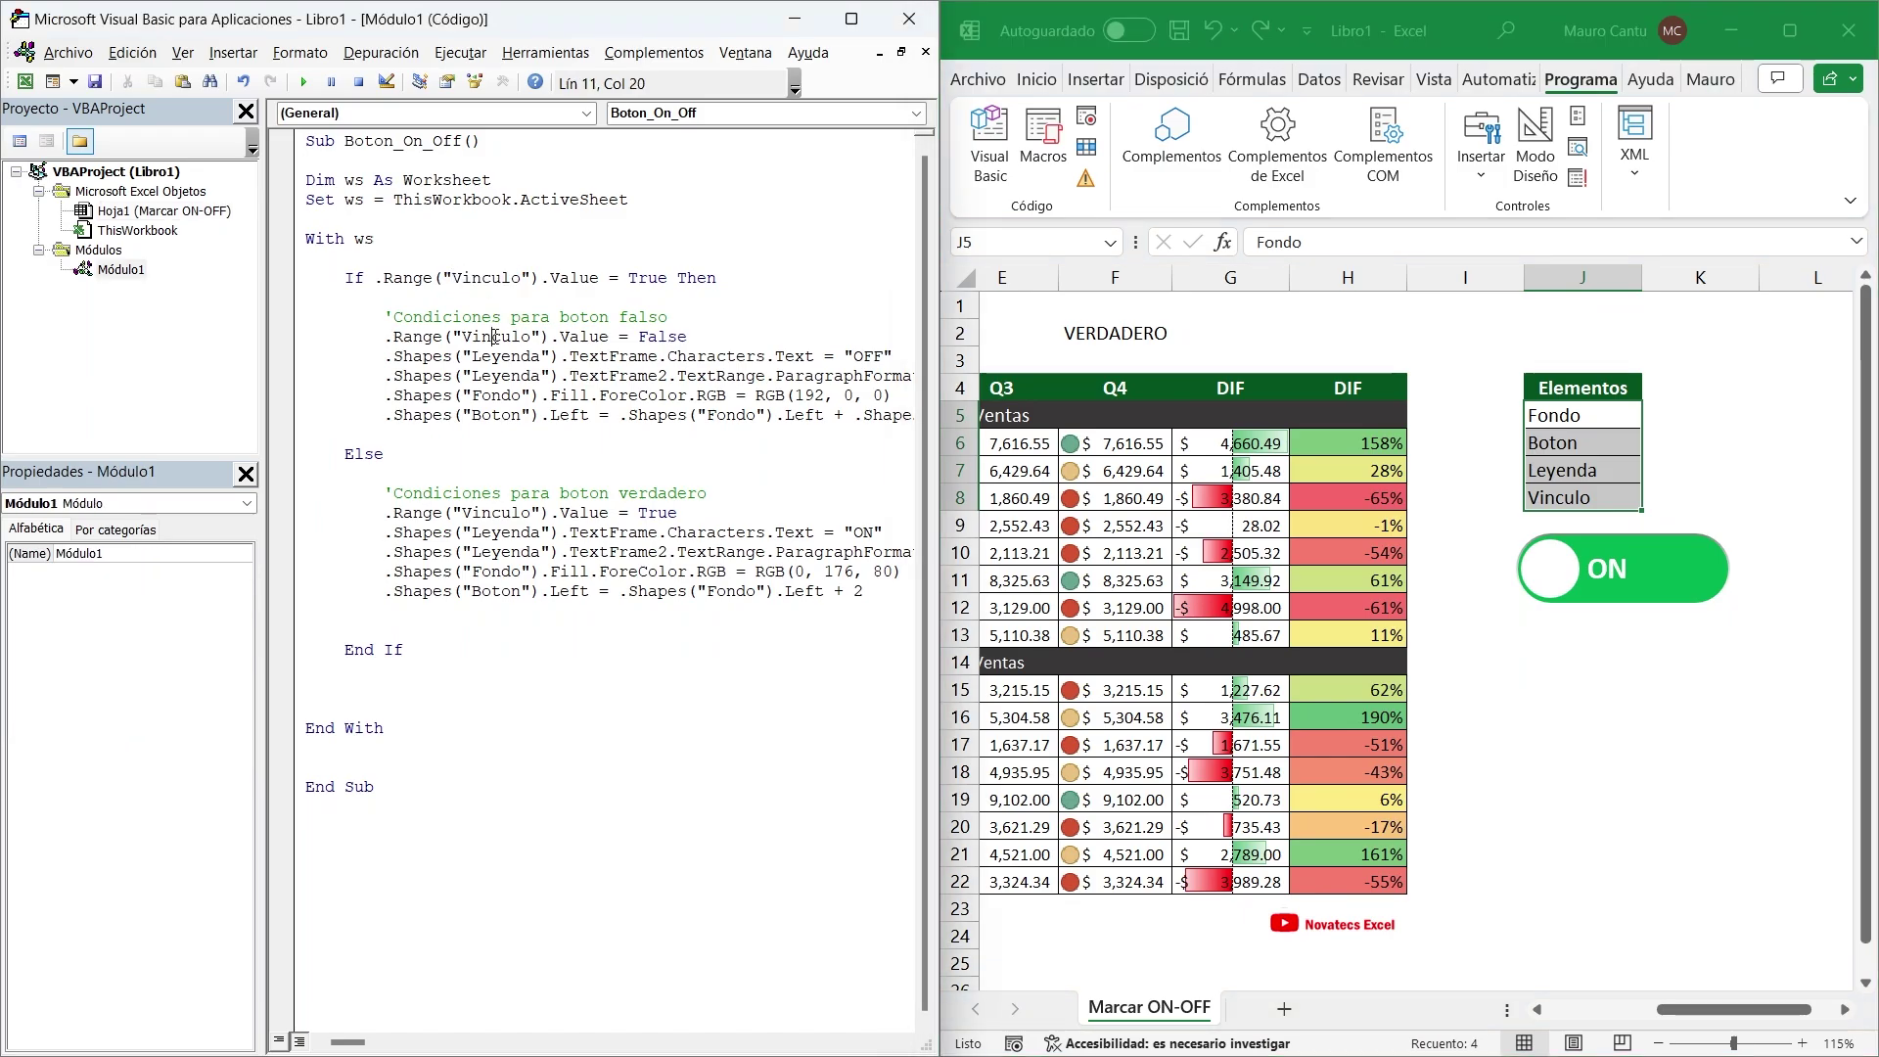
{"action": "double_click", "coordinate": [498, 337]}
{"action": "double_click", "coordinate": [504, 357]}
{"action": "double_click", "coordinate": [504, 377]}
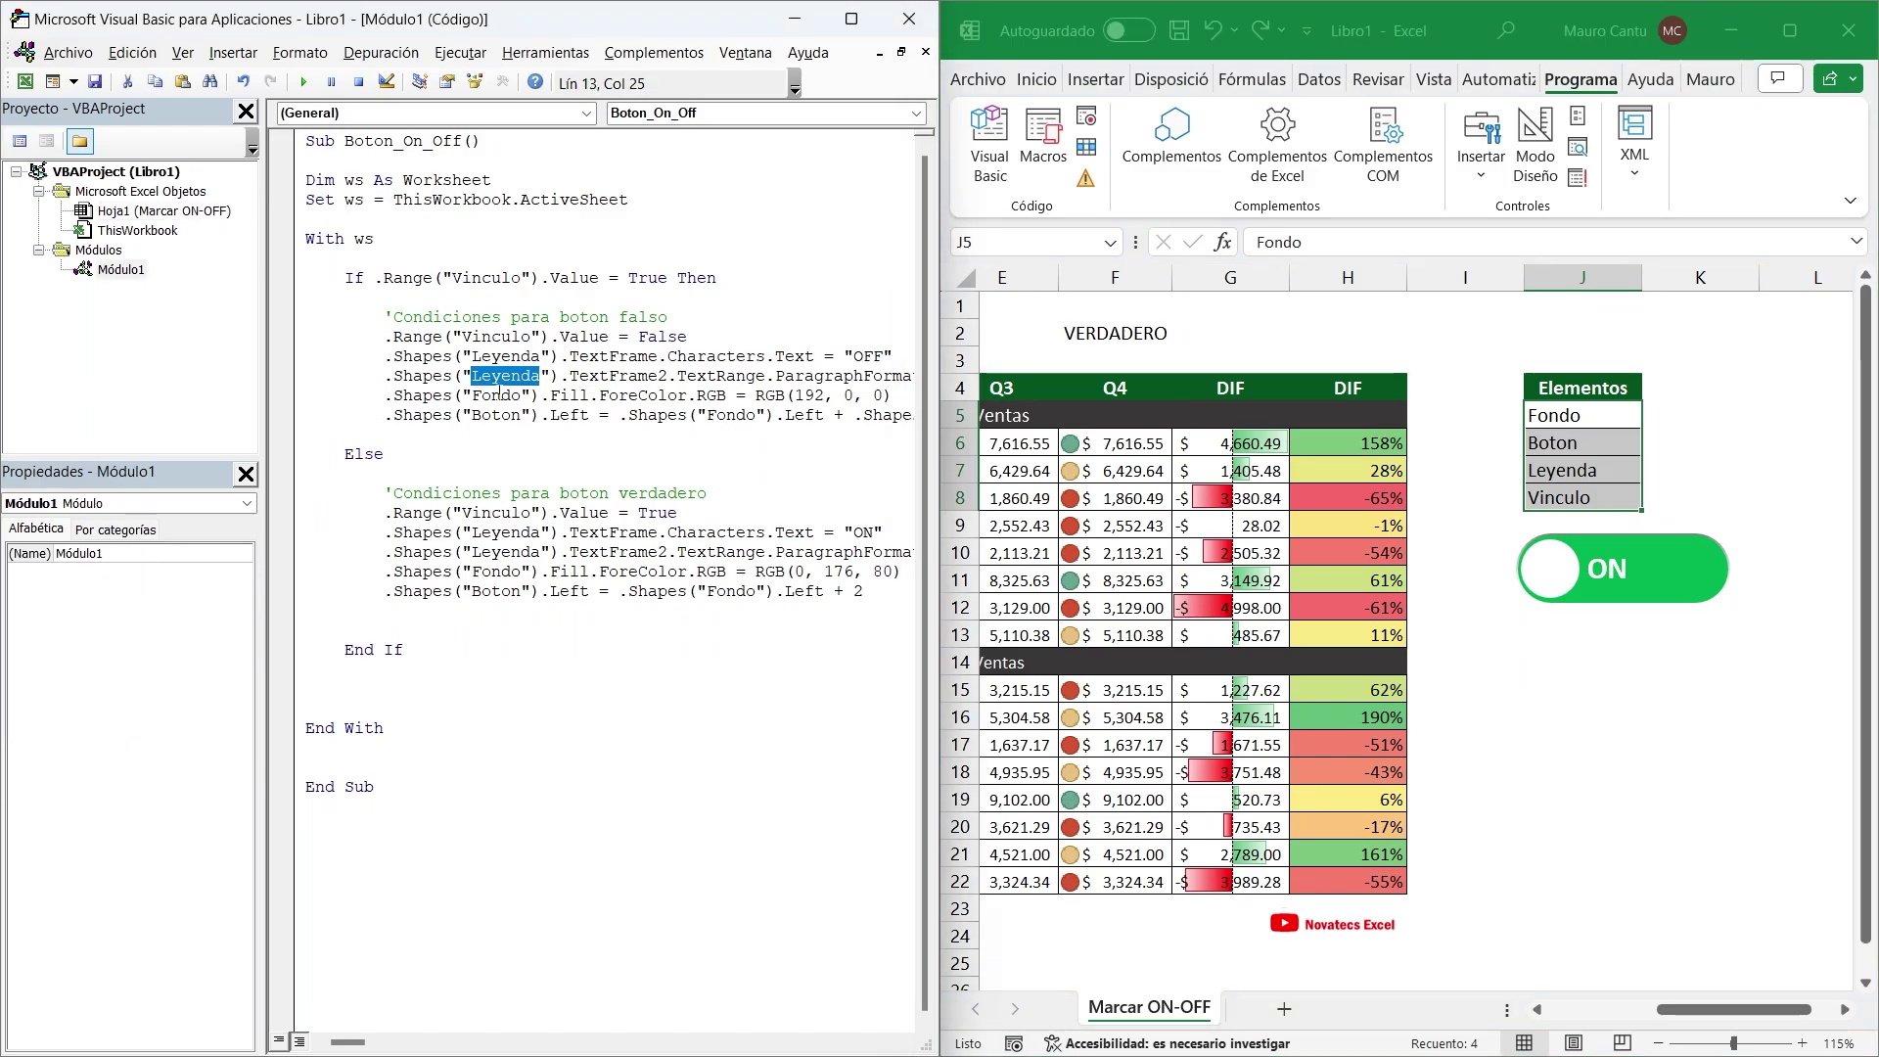
{"action": "double_click", "coordinate": [499, 397]}
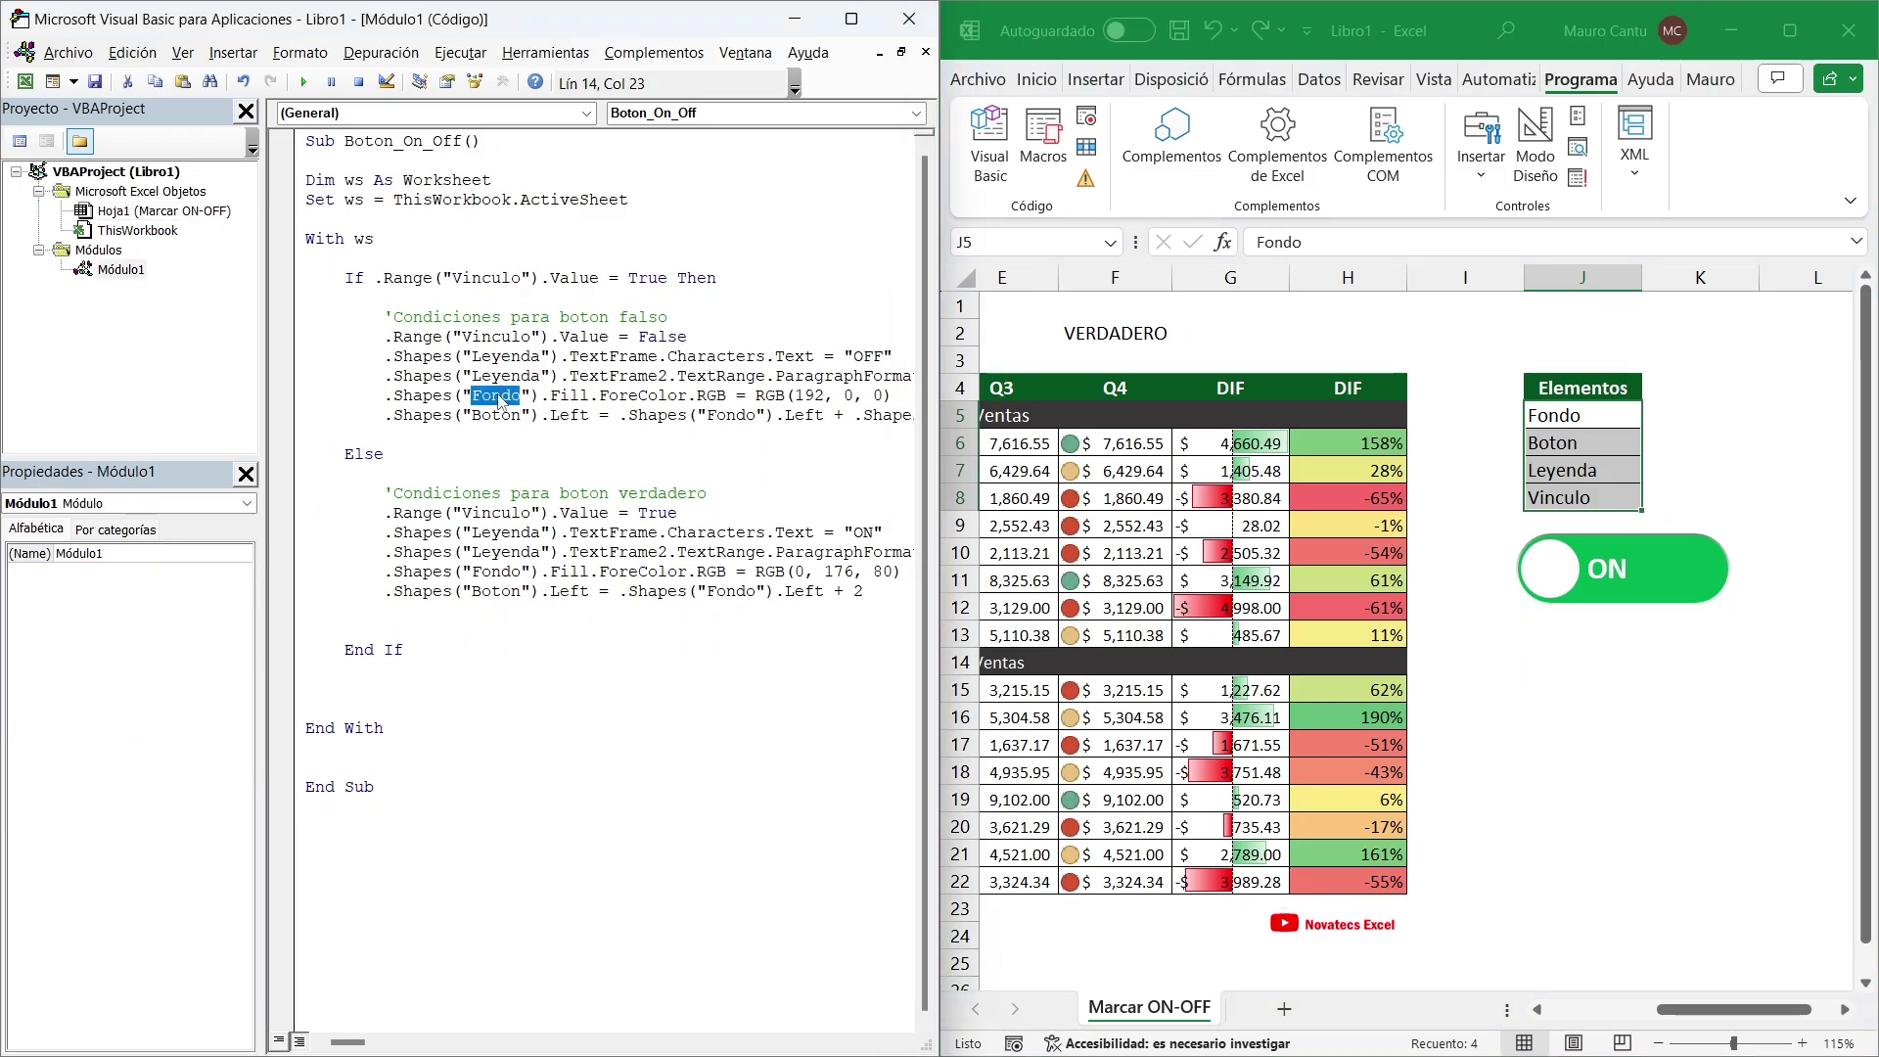
{"action": "left_click", "coordinate": [490, 279]}
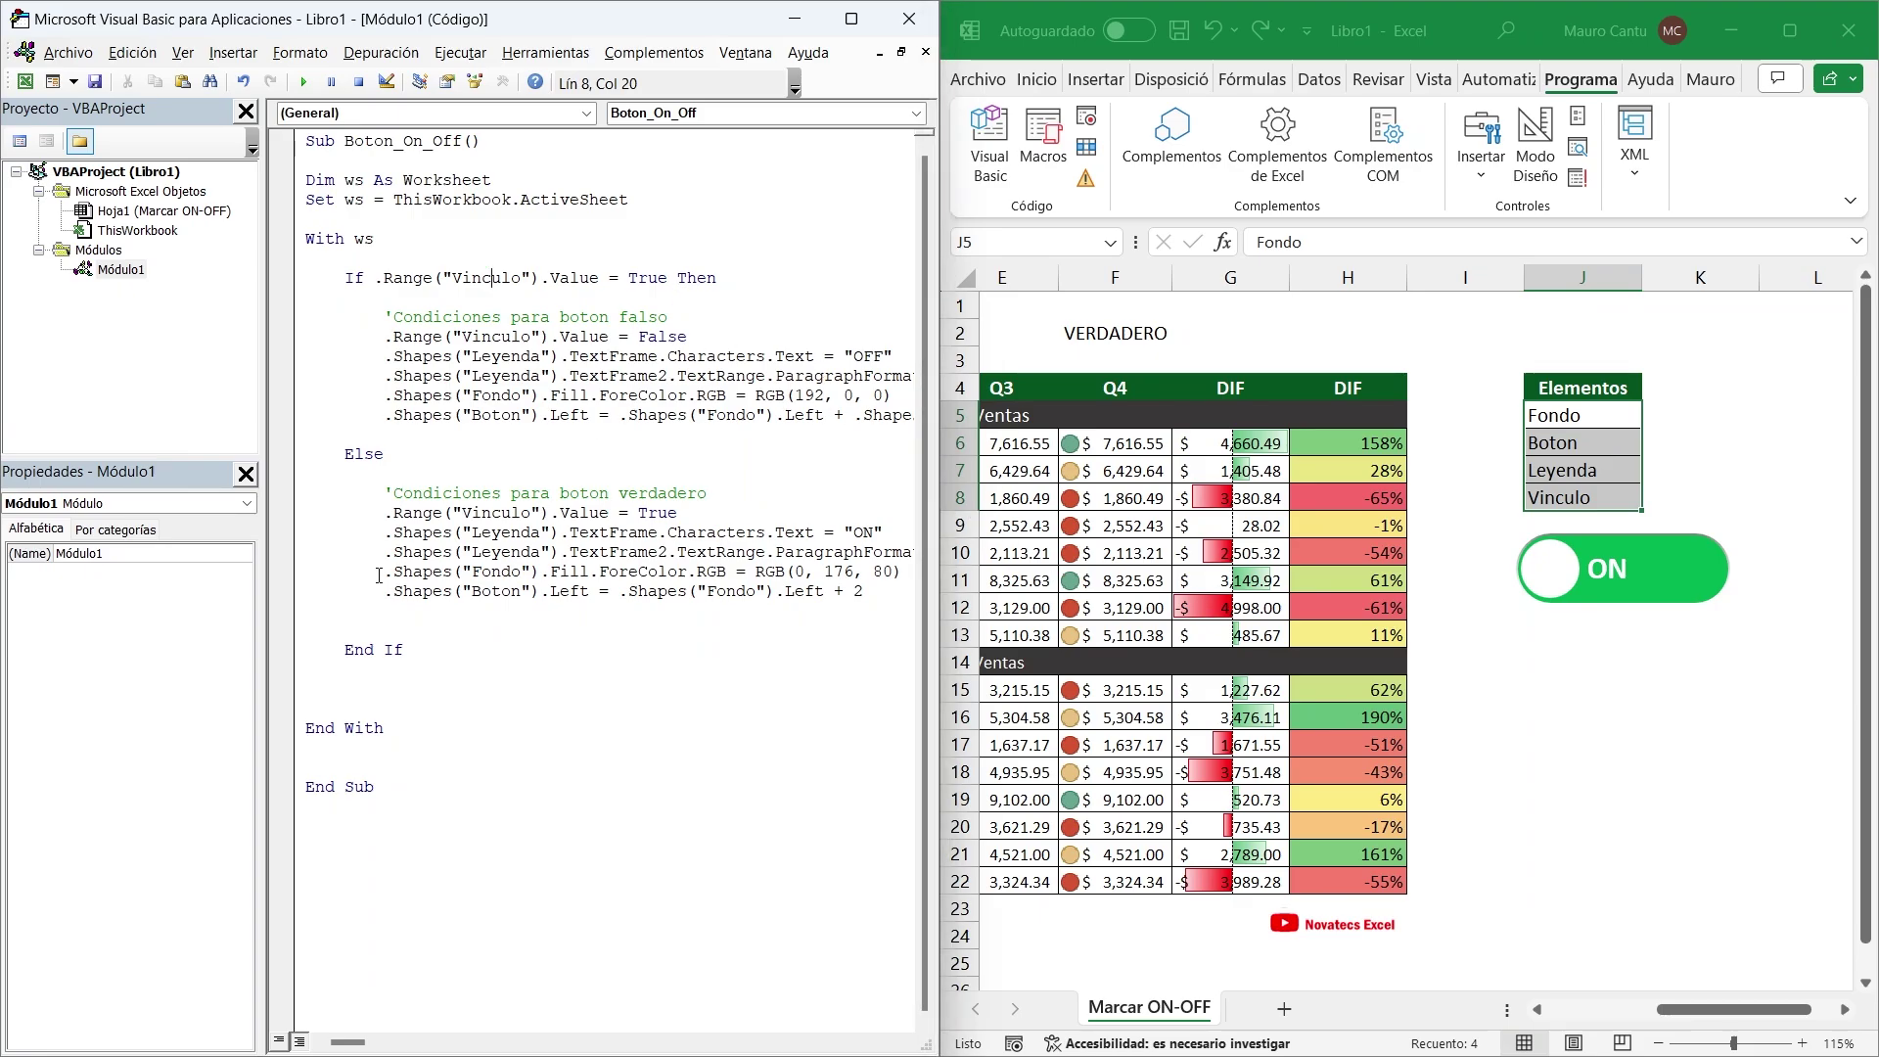
Review the If condition on Vinculo and the instruction blocks for the false and true button states
{"action": "left_click_drag", "start_coordinate": [345, 280], "coordinate": [592, 280]}
{"action": "double_click", "coordinate": [638, 280]}
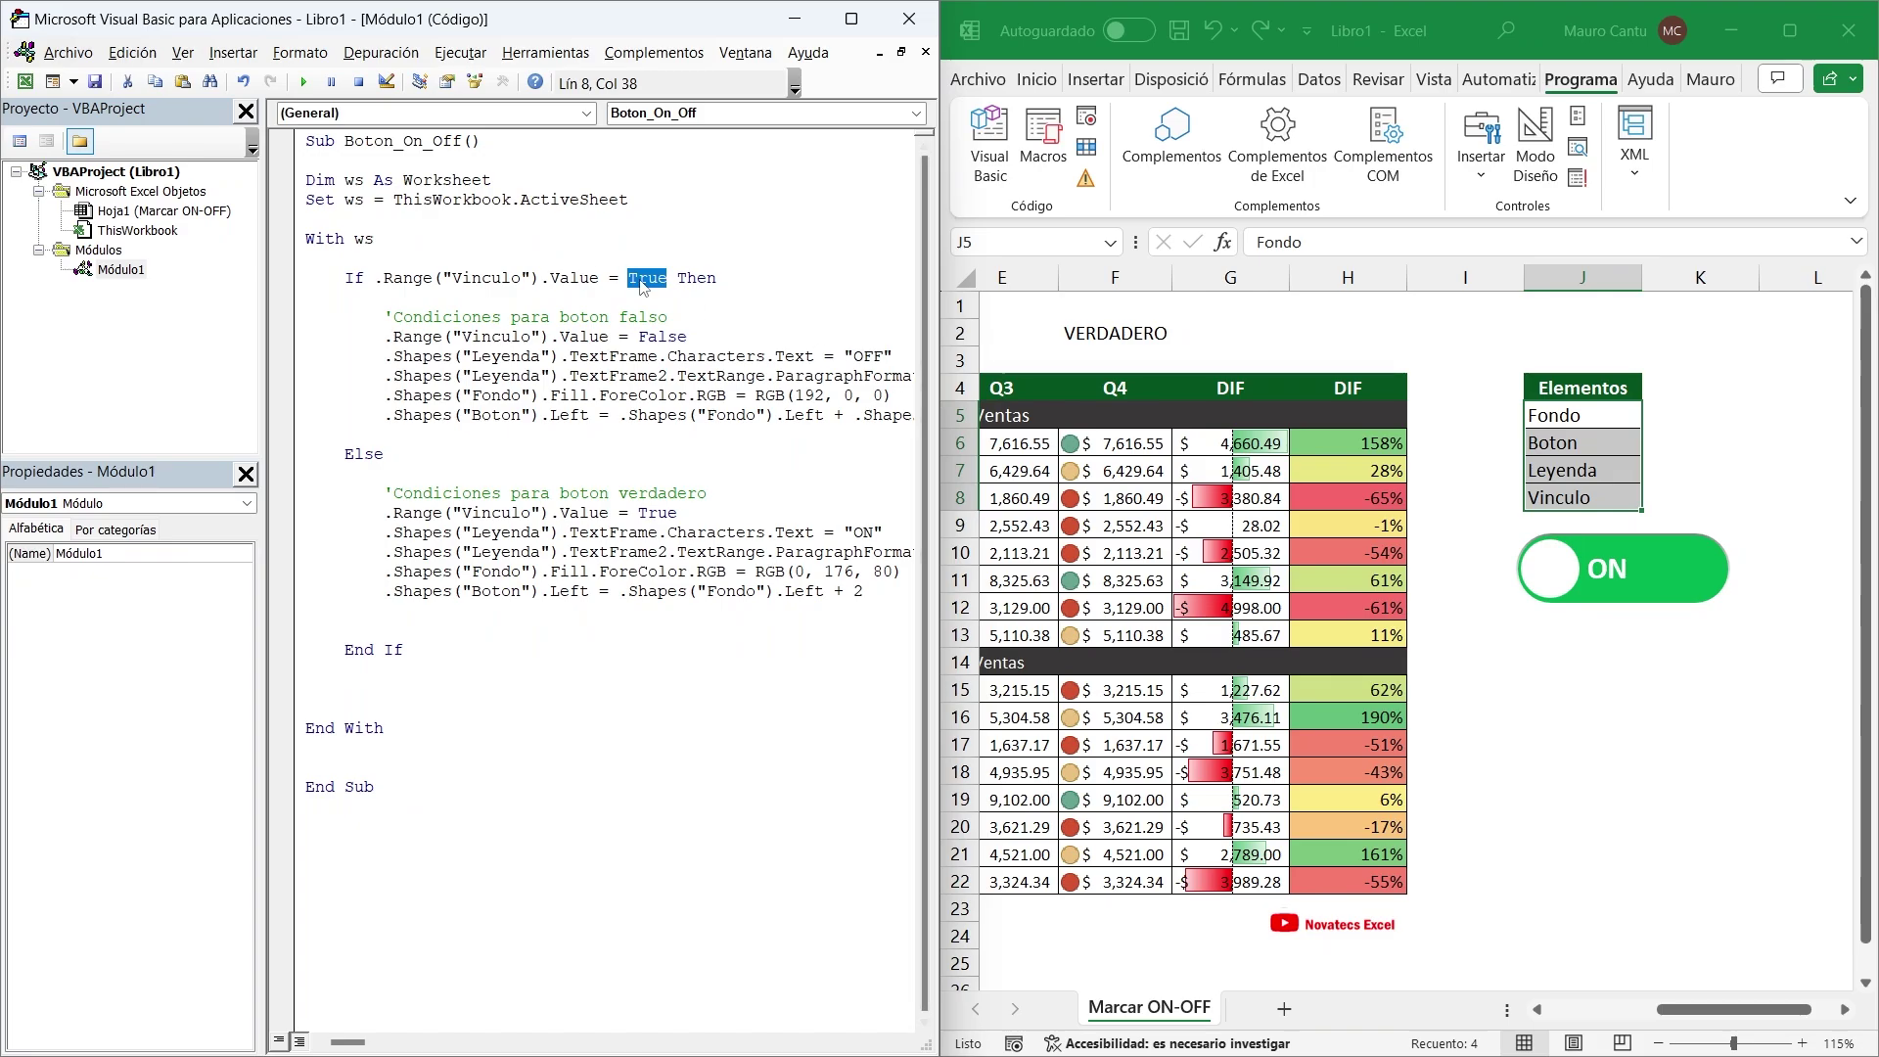
{"action": "left_click", "coordinate": [500, 337]}
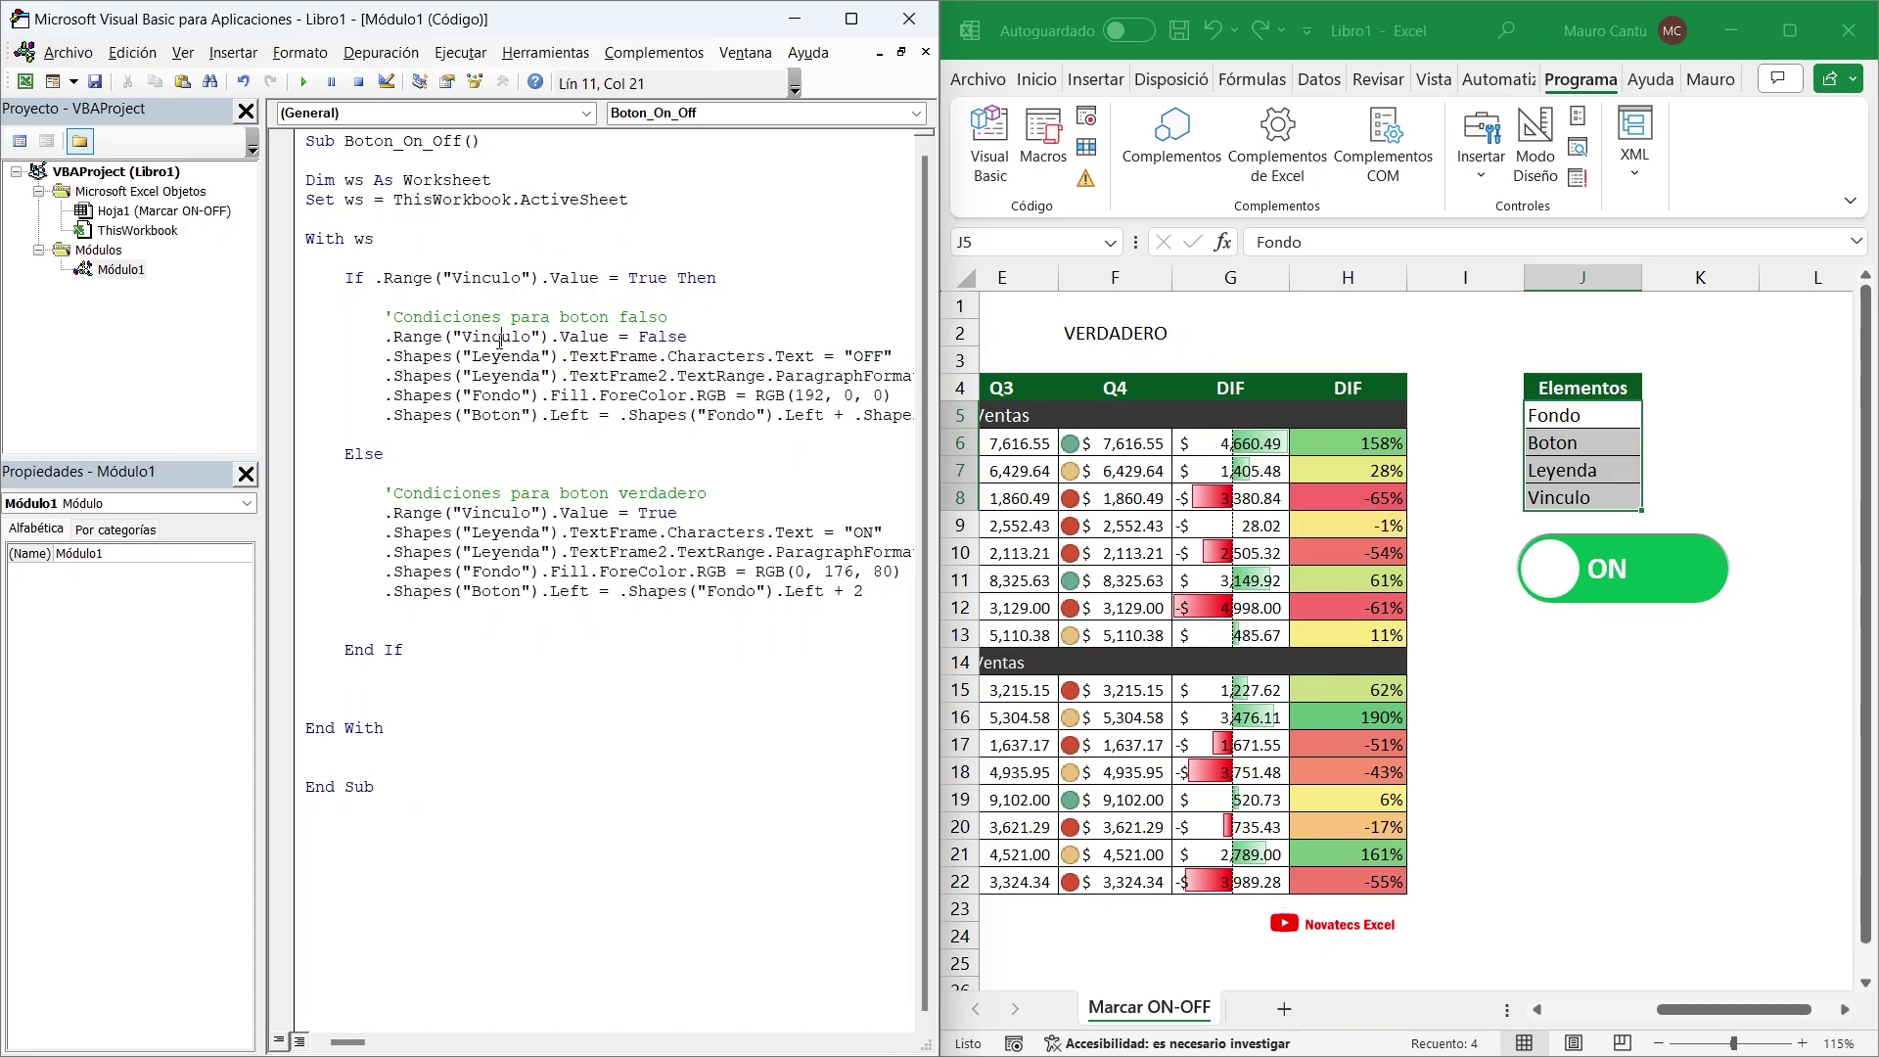
{"action": "left_click_drag", "start_coordinate": [391, 319], "coordinate": [895, 423]}
{"action": "left_click", "coordinate": [584, 279]}
{"action": "left_click_drag", "start_coordinate": [384, 495], "coordinate": [653, 607]}
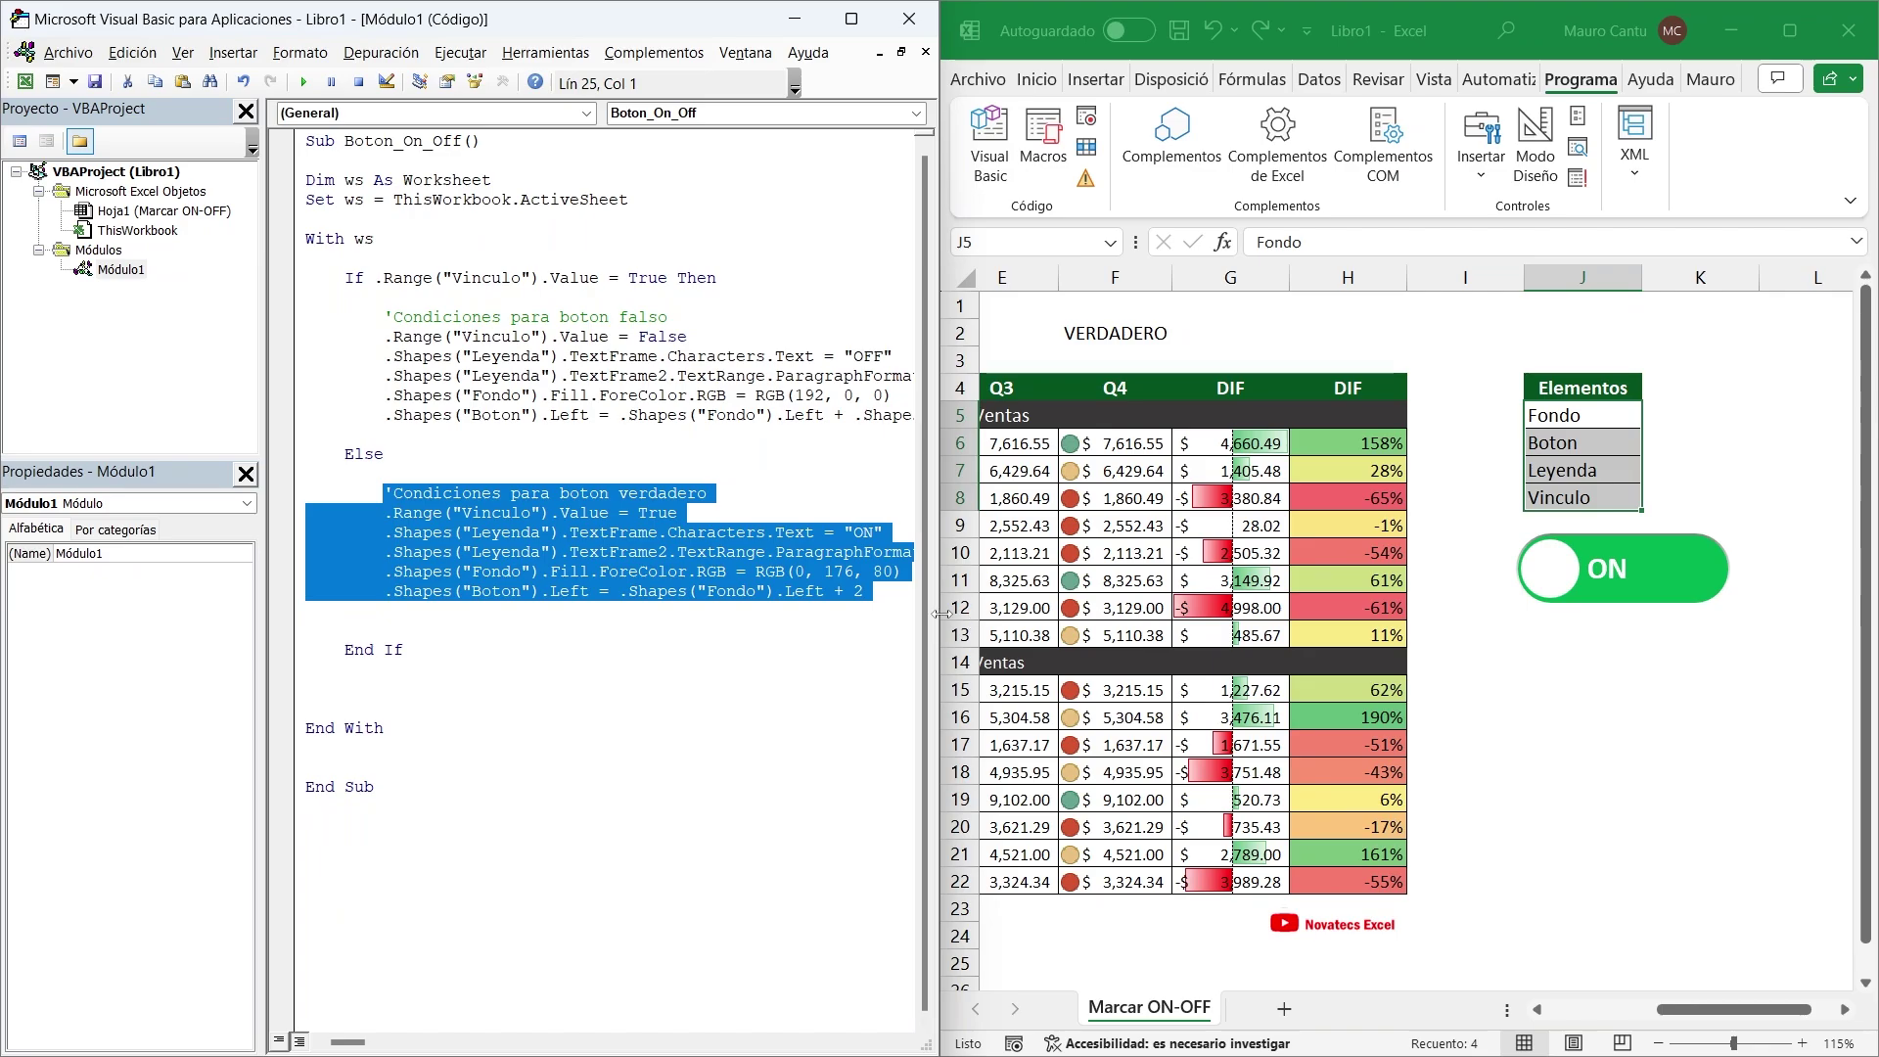
Widen the code editor window beside the workbook, keeping the Elementos list and the toggle in view
{"action": "left_click_drag", "start_coordinate": [939, 613], "coordinate": [1104, 612]}
{"action": "left_click_drag", "start_coordinate": [1750, 1009], "coordinate": [1766, 1009]}
{"action": "left_click", "coordinate": [1102, 602]}
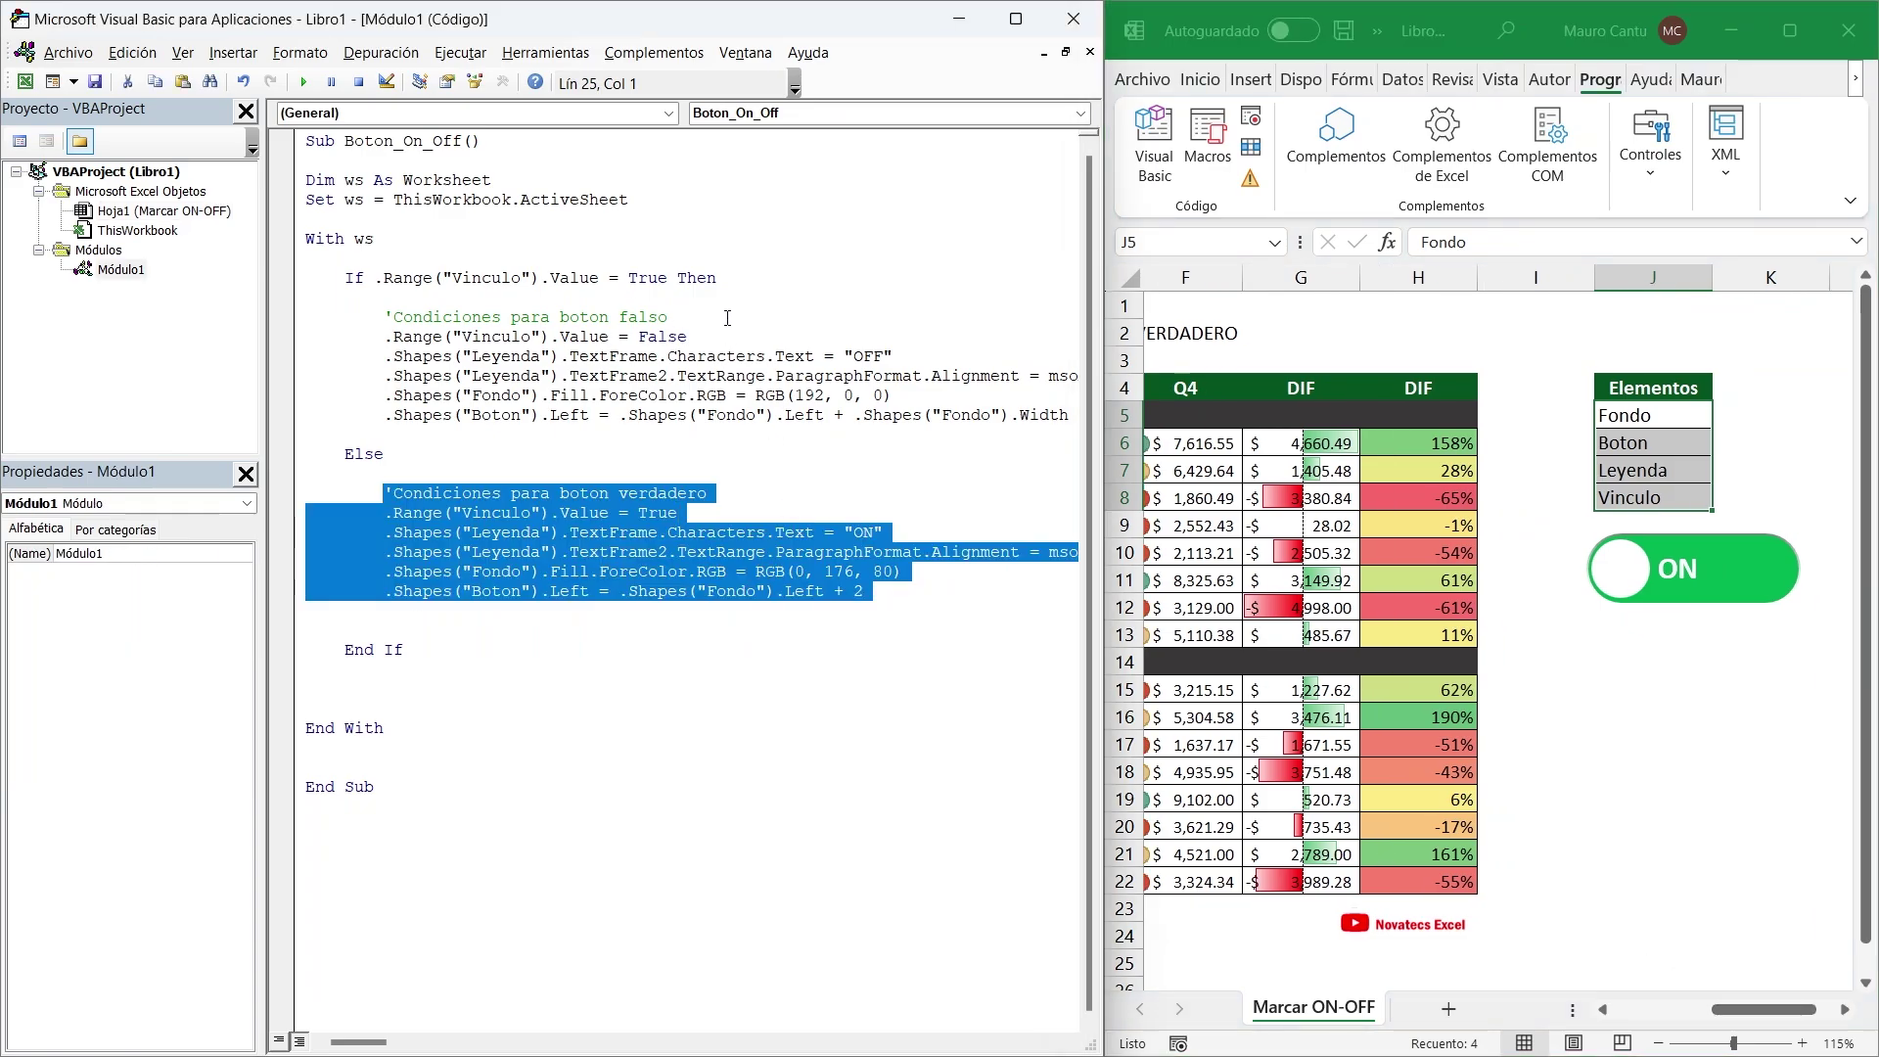
Run Boton_On_Off line by line up to the instruction that sets Vinculo to False
{"action": "left_click", "coordinate": [727, 318]}
{"action": "left_click", "coordinate": [630, 278]}
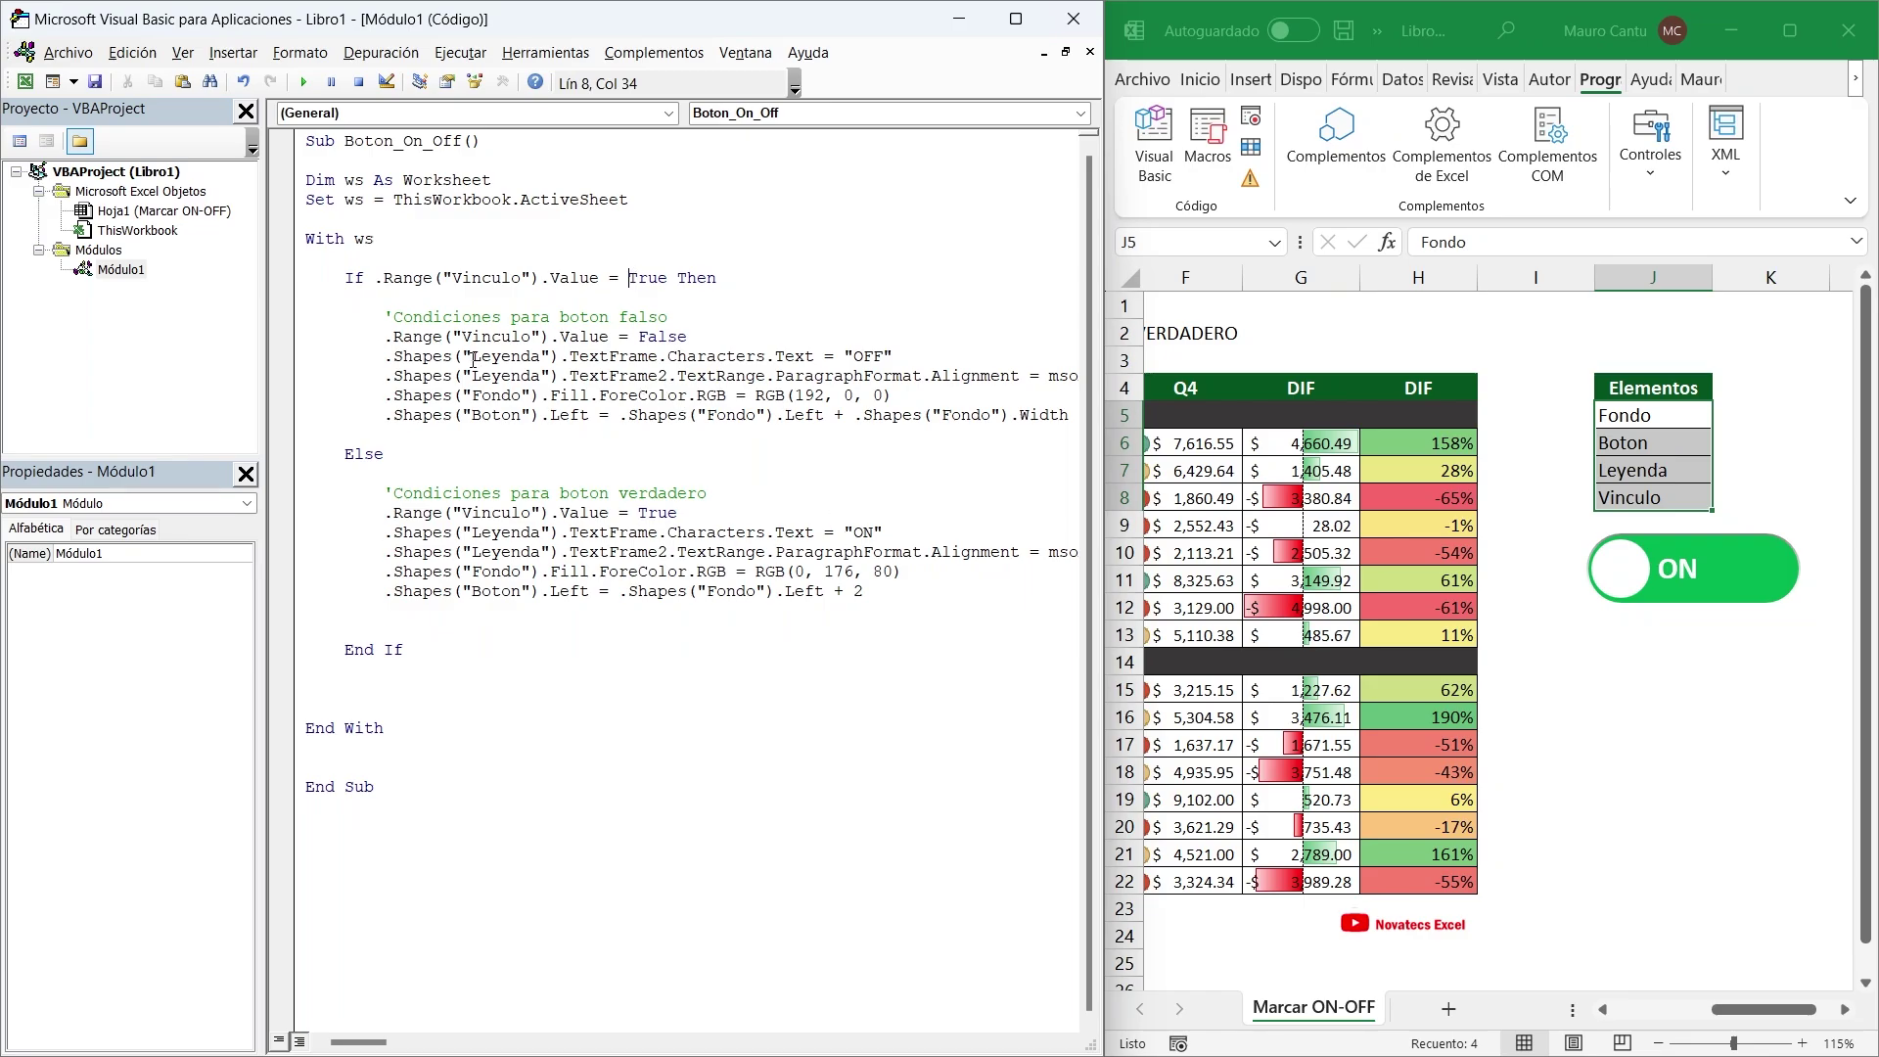
{"action": "left_click_drag", "start_coordinate": [384, 317], "coordinate": [682, 327]}
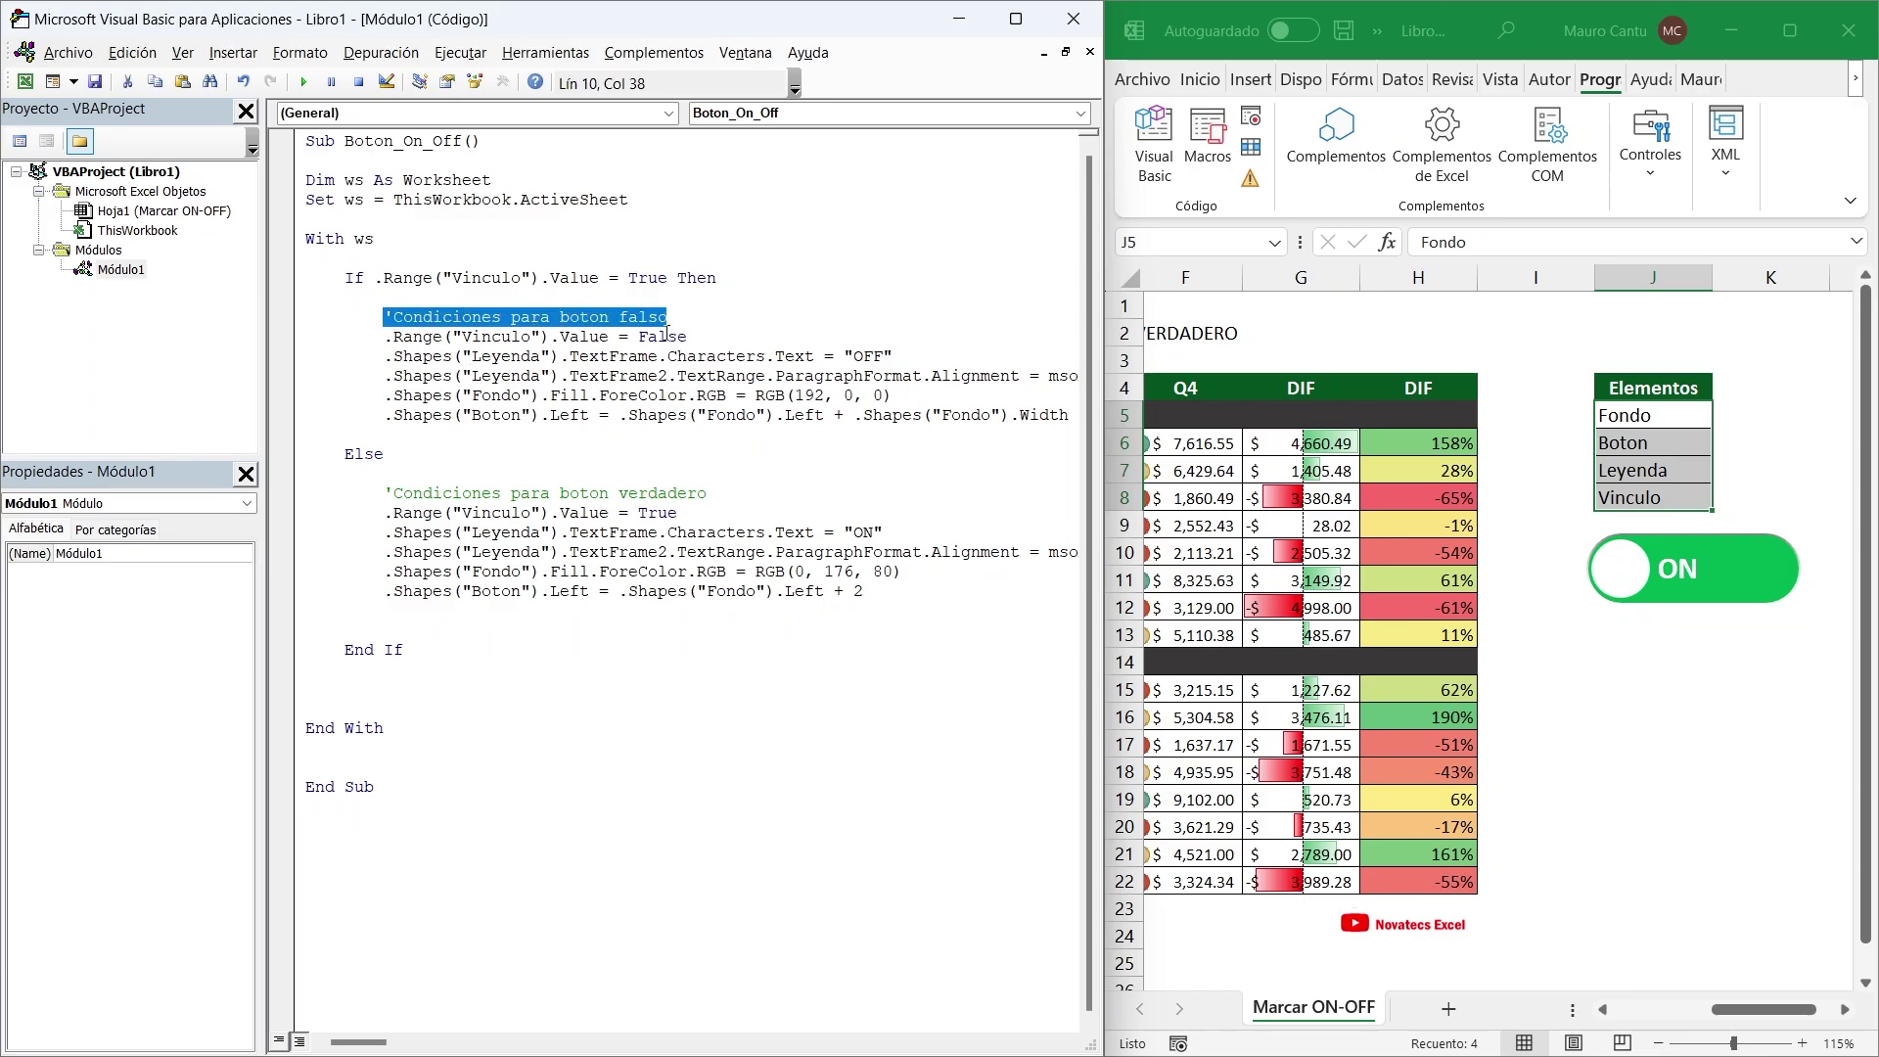
{"action": "left_click", "coordinate": [783, 299]}
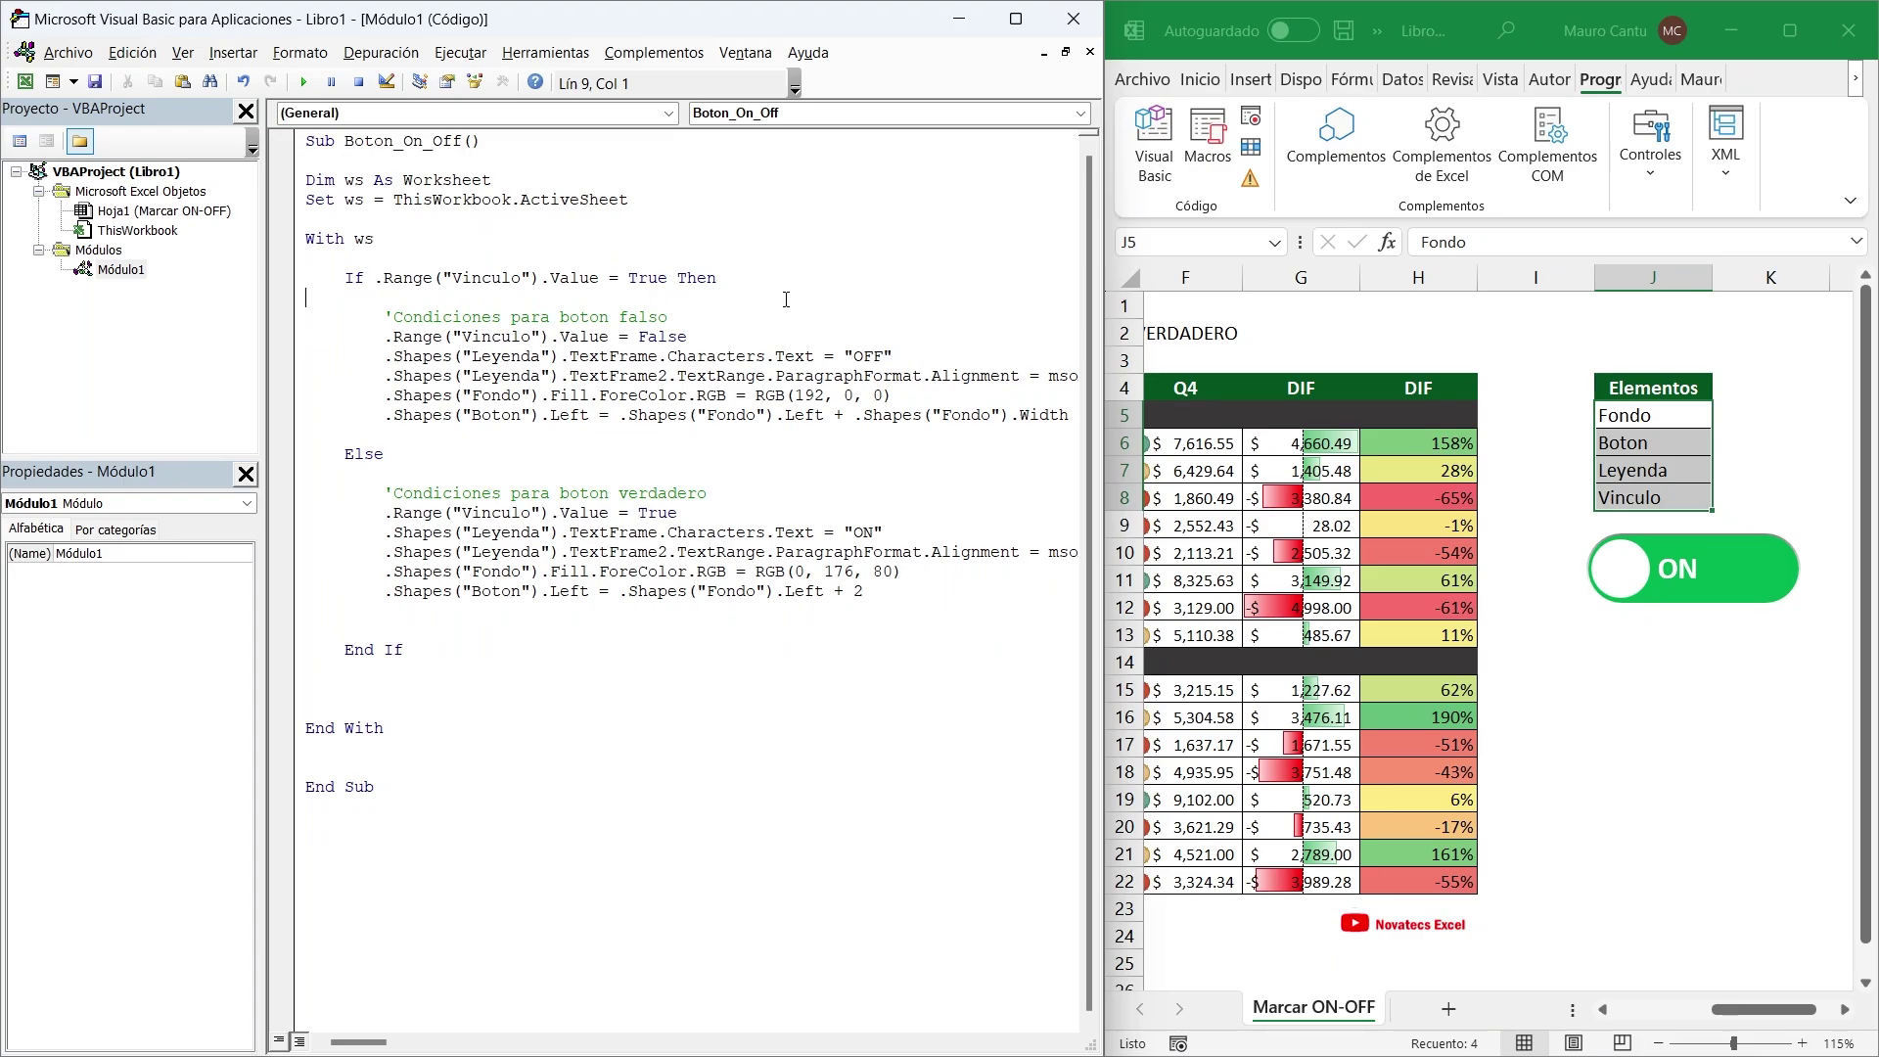
{"action": "key", "text": "F8"}
{"action": "key", "text": "F8"}
{"action": "key", "text": "F8"}
{"action": "key", "text": "F8"}
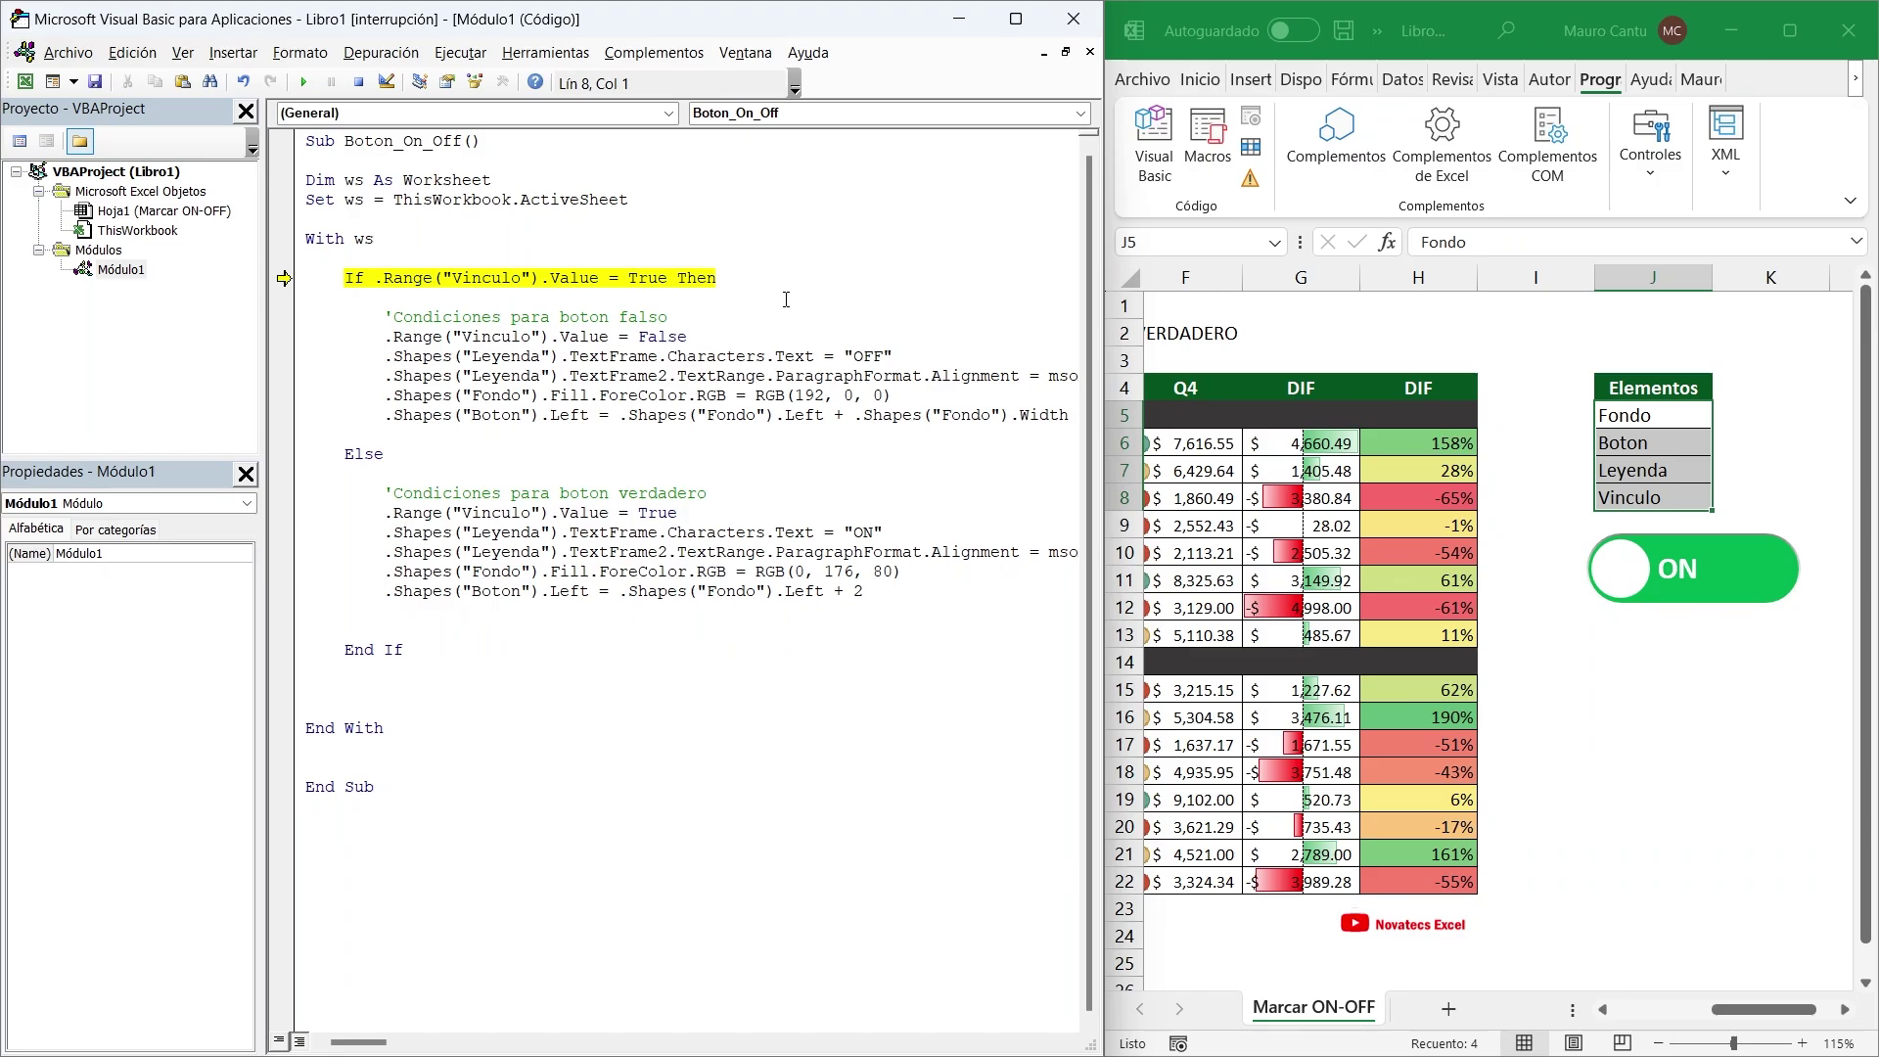
{"action": "key", "text": "F8"}
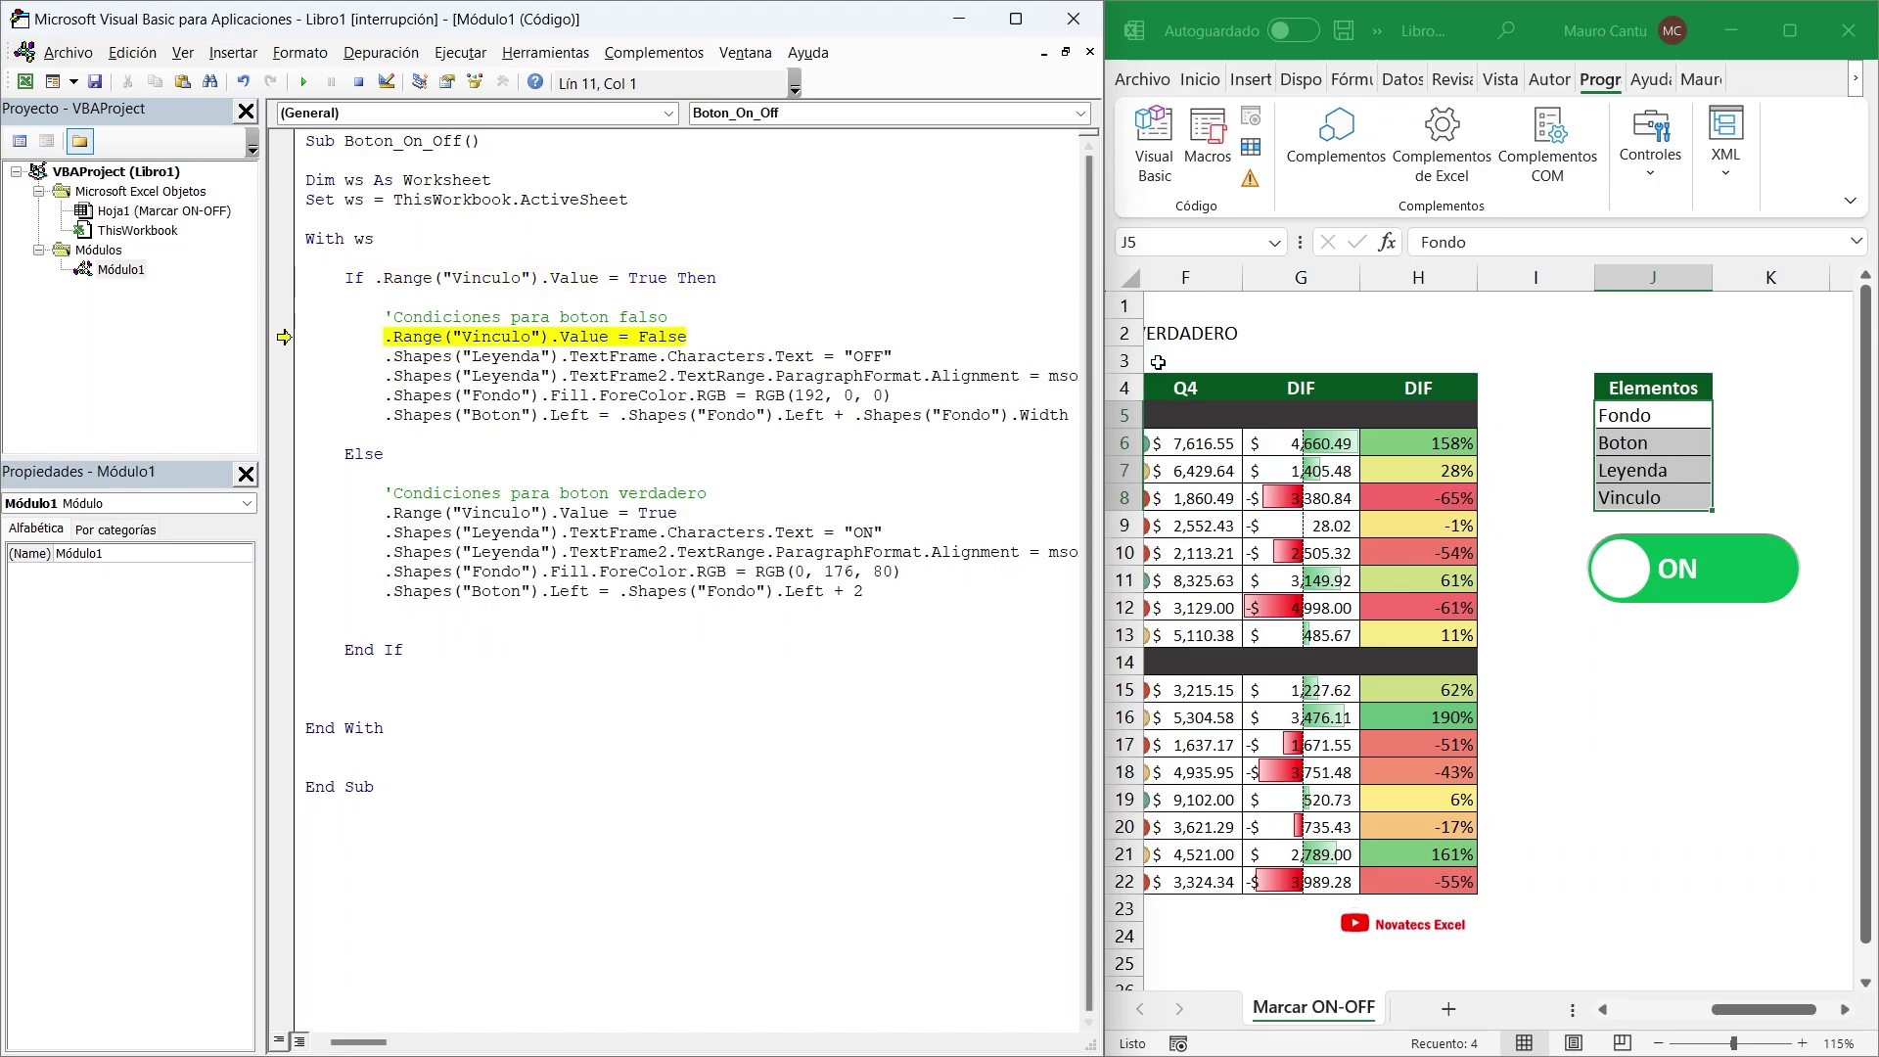
Bring the Vinculo cell fully into view and execute the line that sets it to False
{"action": "left_click", "coordinate": [1743, 1011]}
{"action": "left_click_drag", "start_coordinate": [1743, 1019], "coordinate": [1738, 1016]}
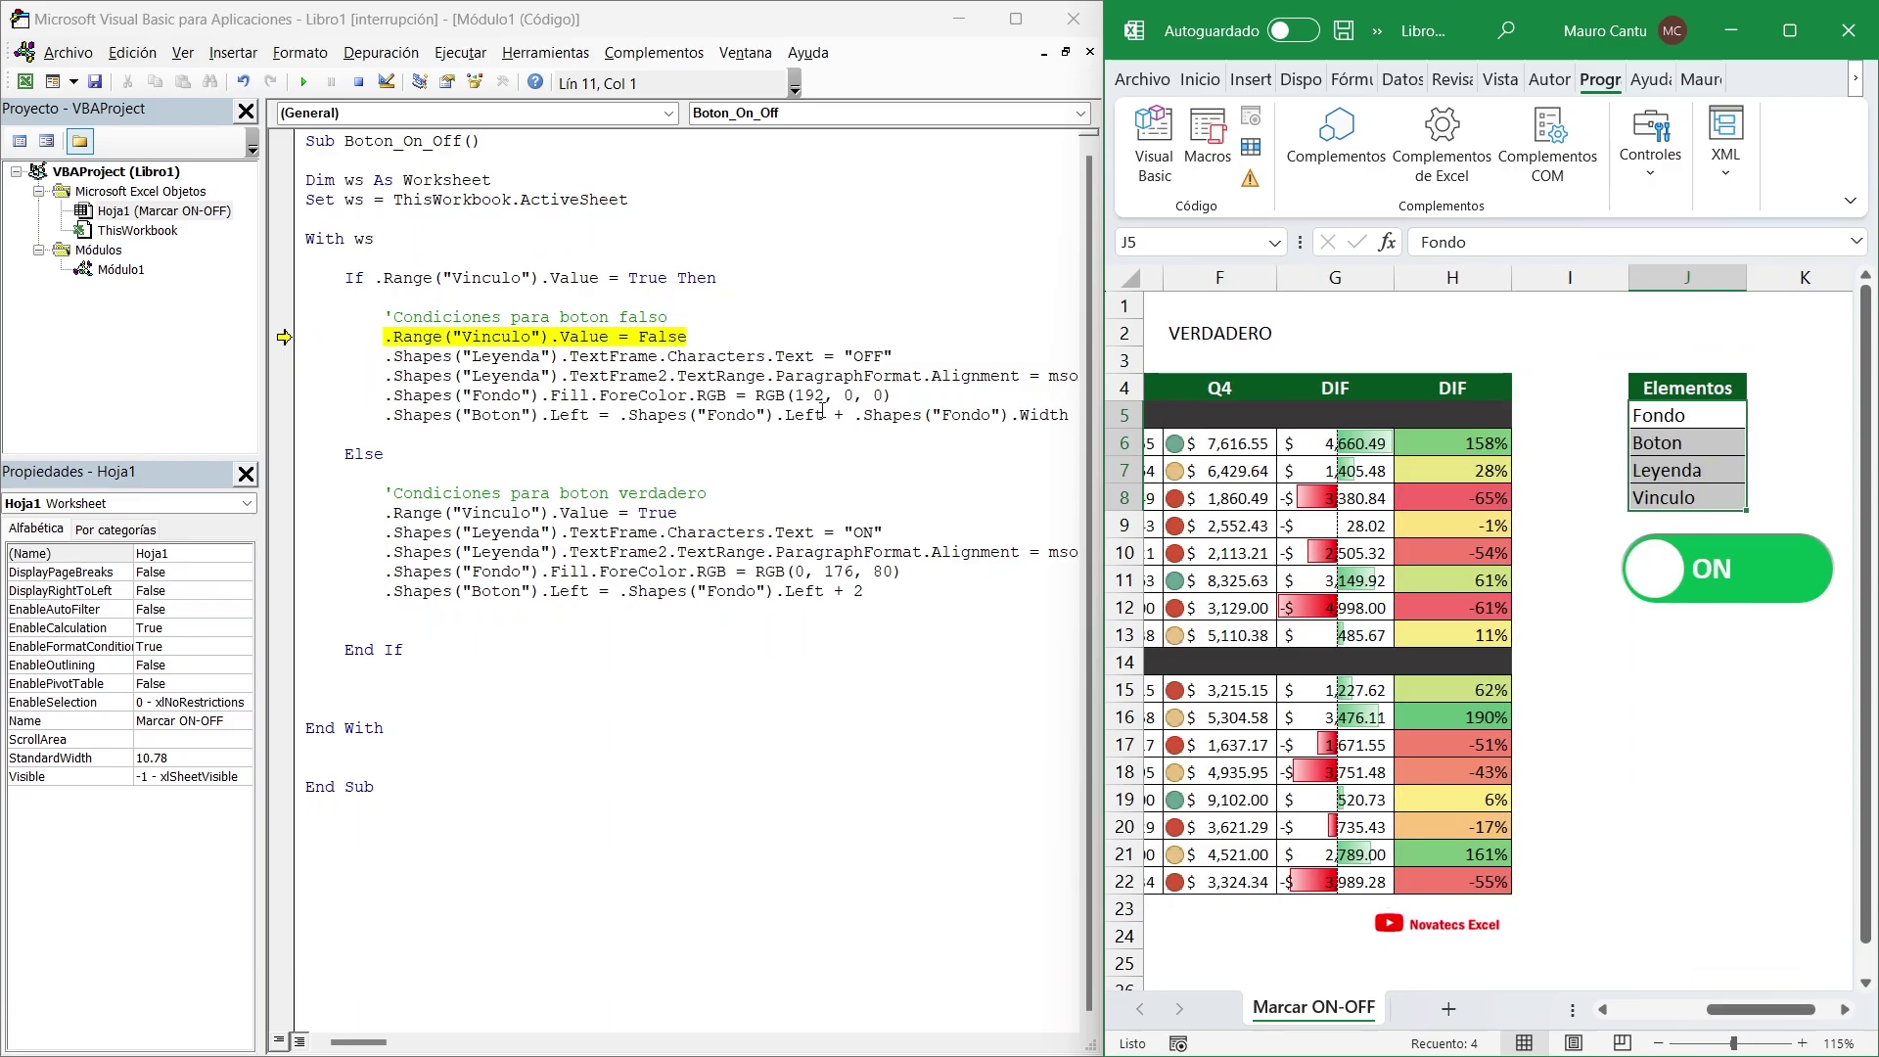
{"action": "left_click", "coordinate": [811, 326]}
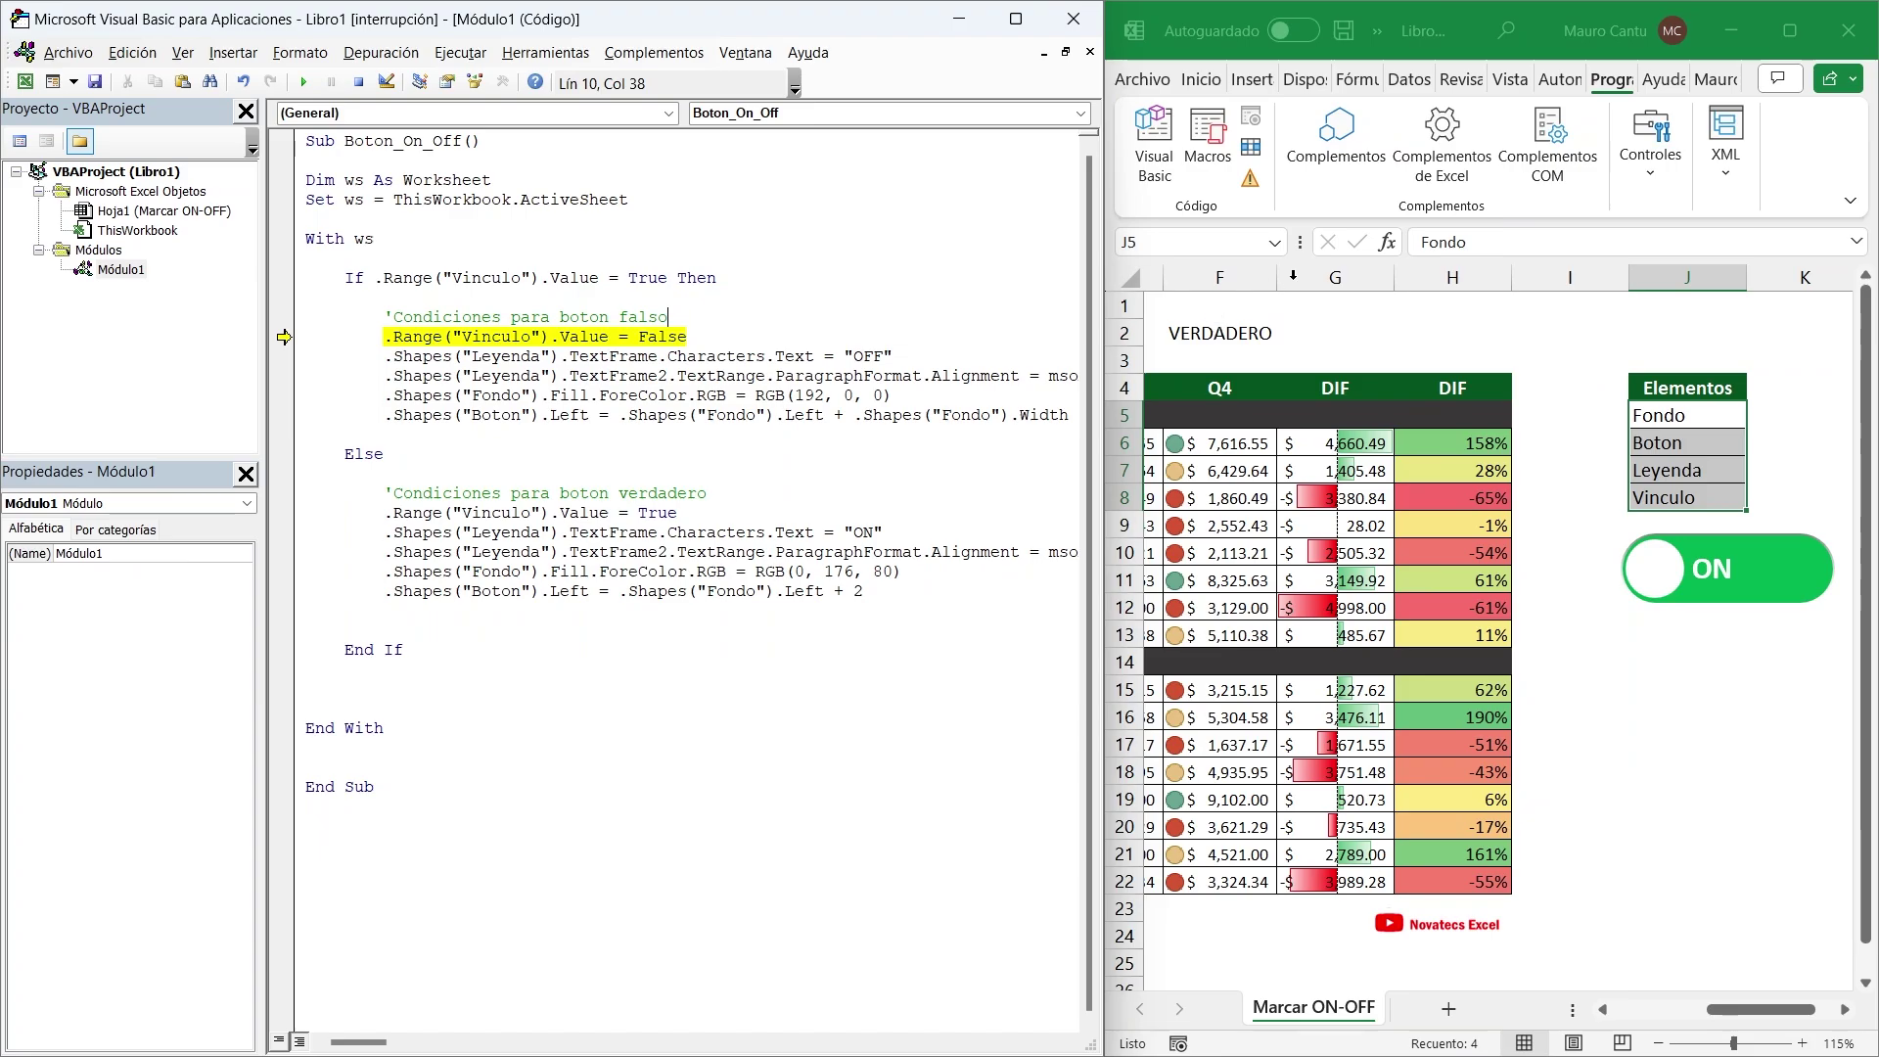
{"action": "key", "text": "F8"}
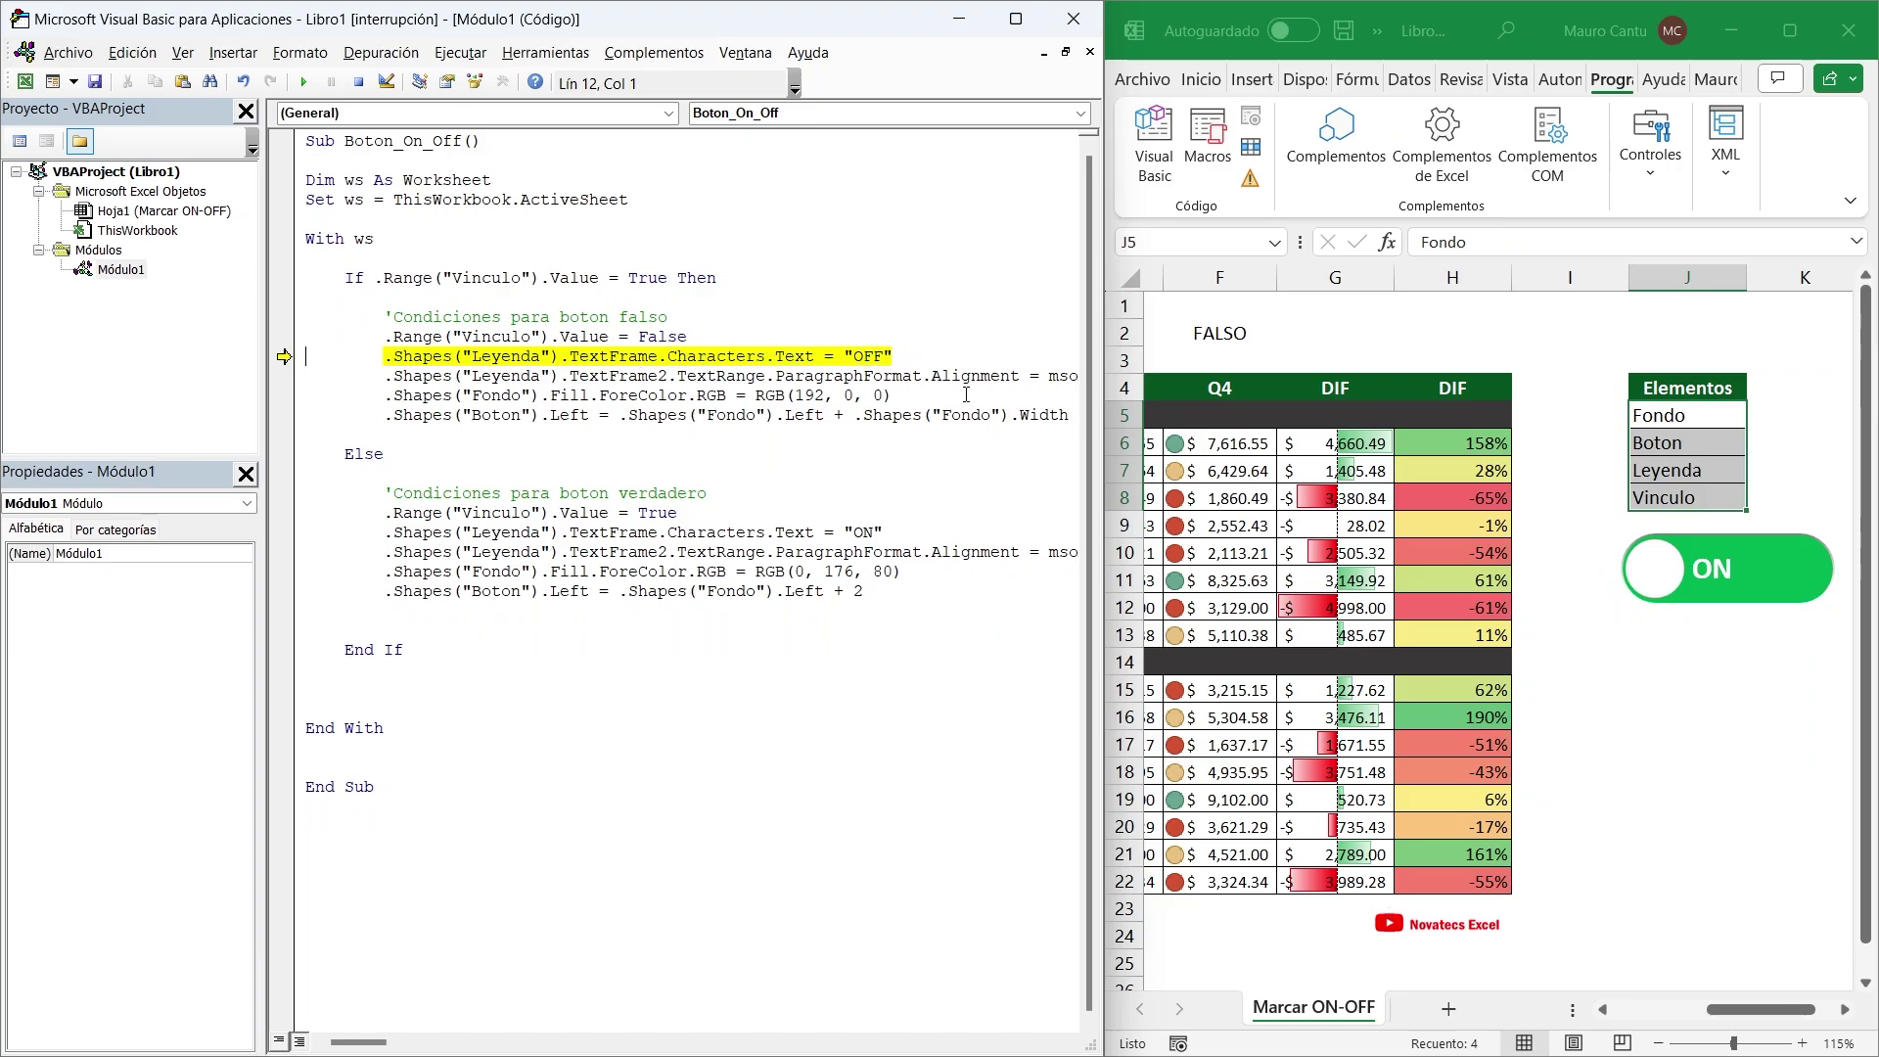
Execute the two Leyenda instructions that set its text to "OFF" and align it to the right
{"action": "key", "text": "F8"}
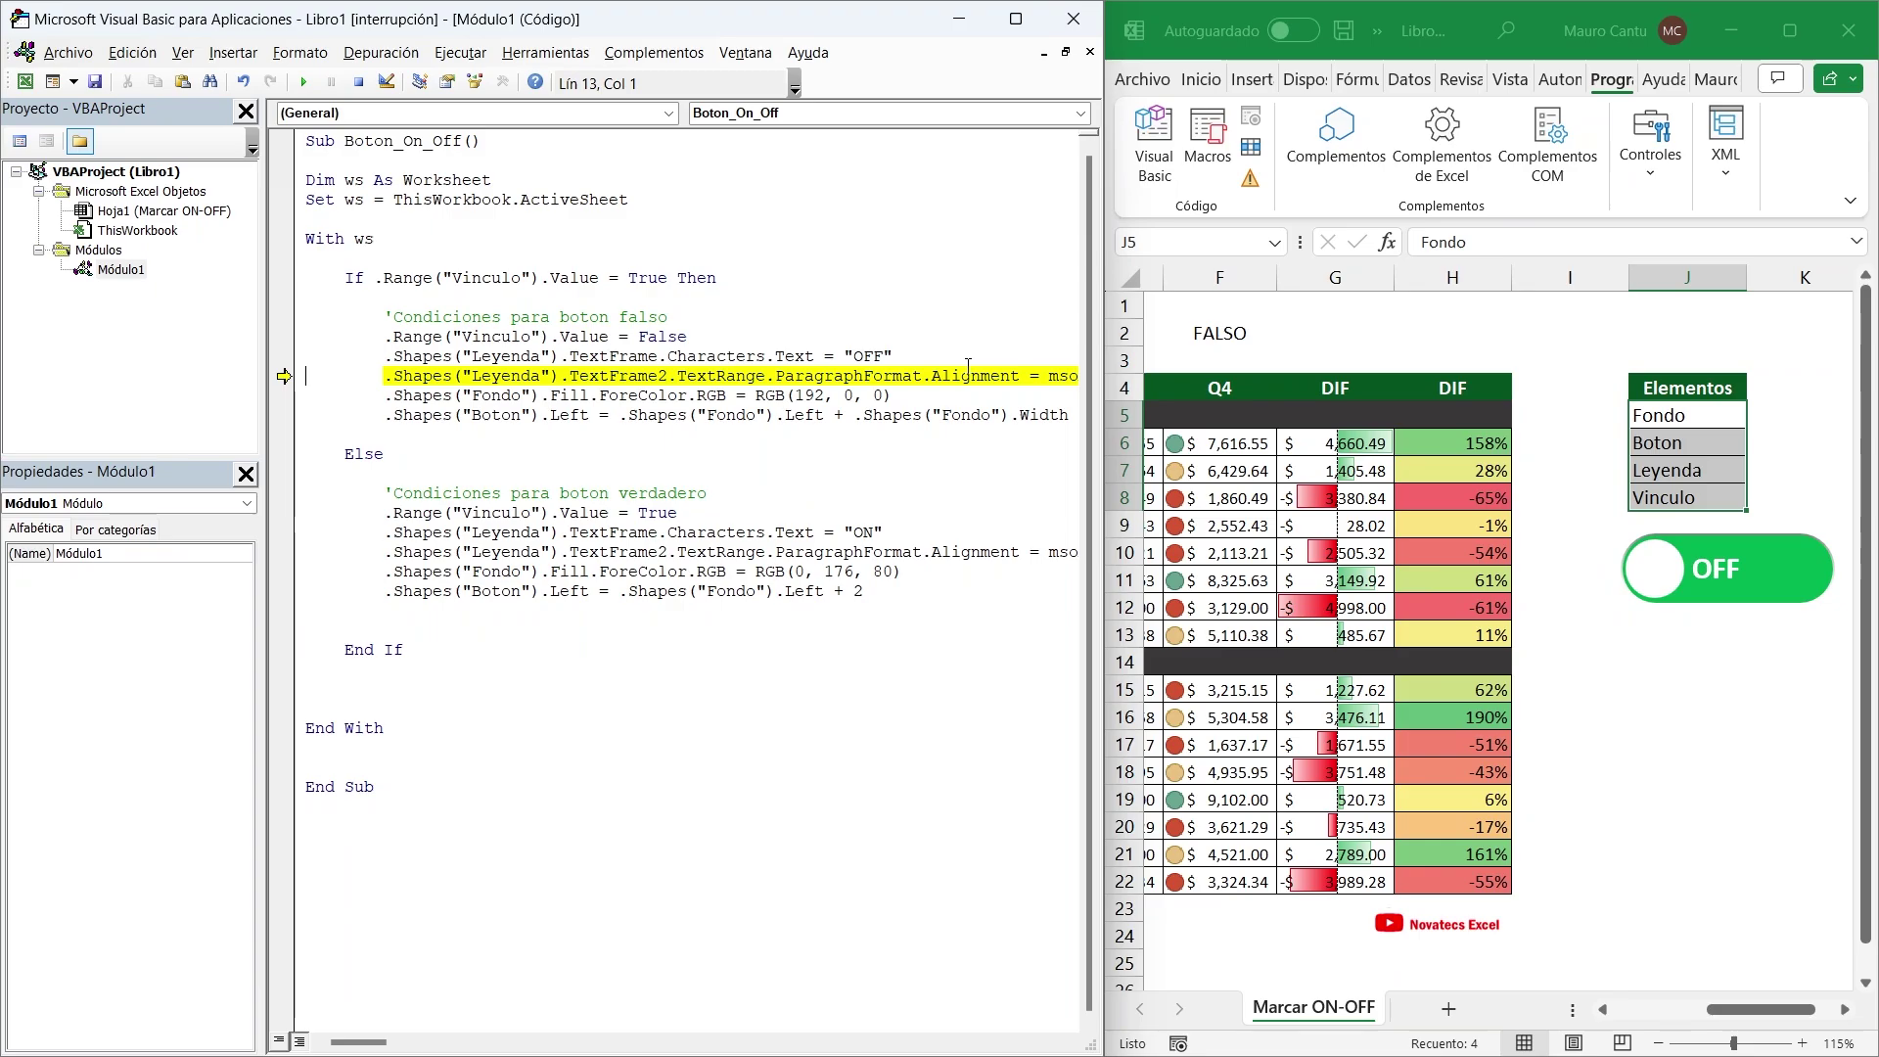
{"action": "key", "text": "F8"}
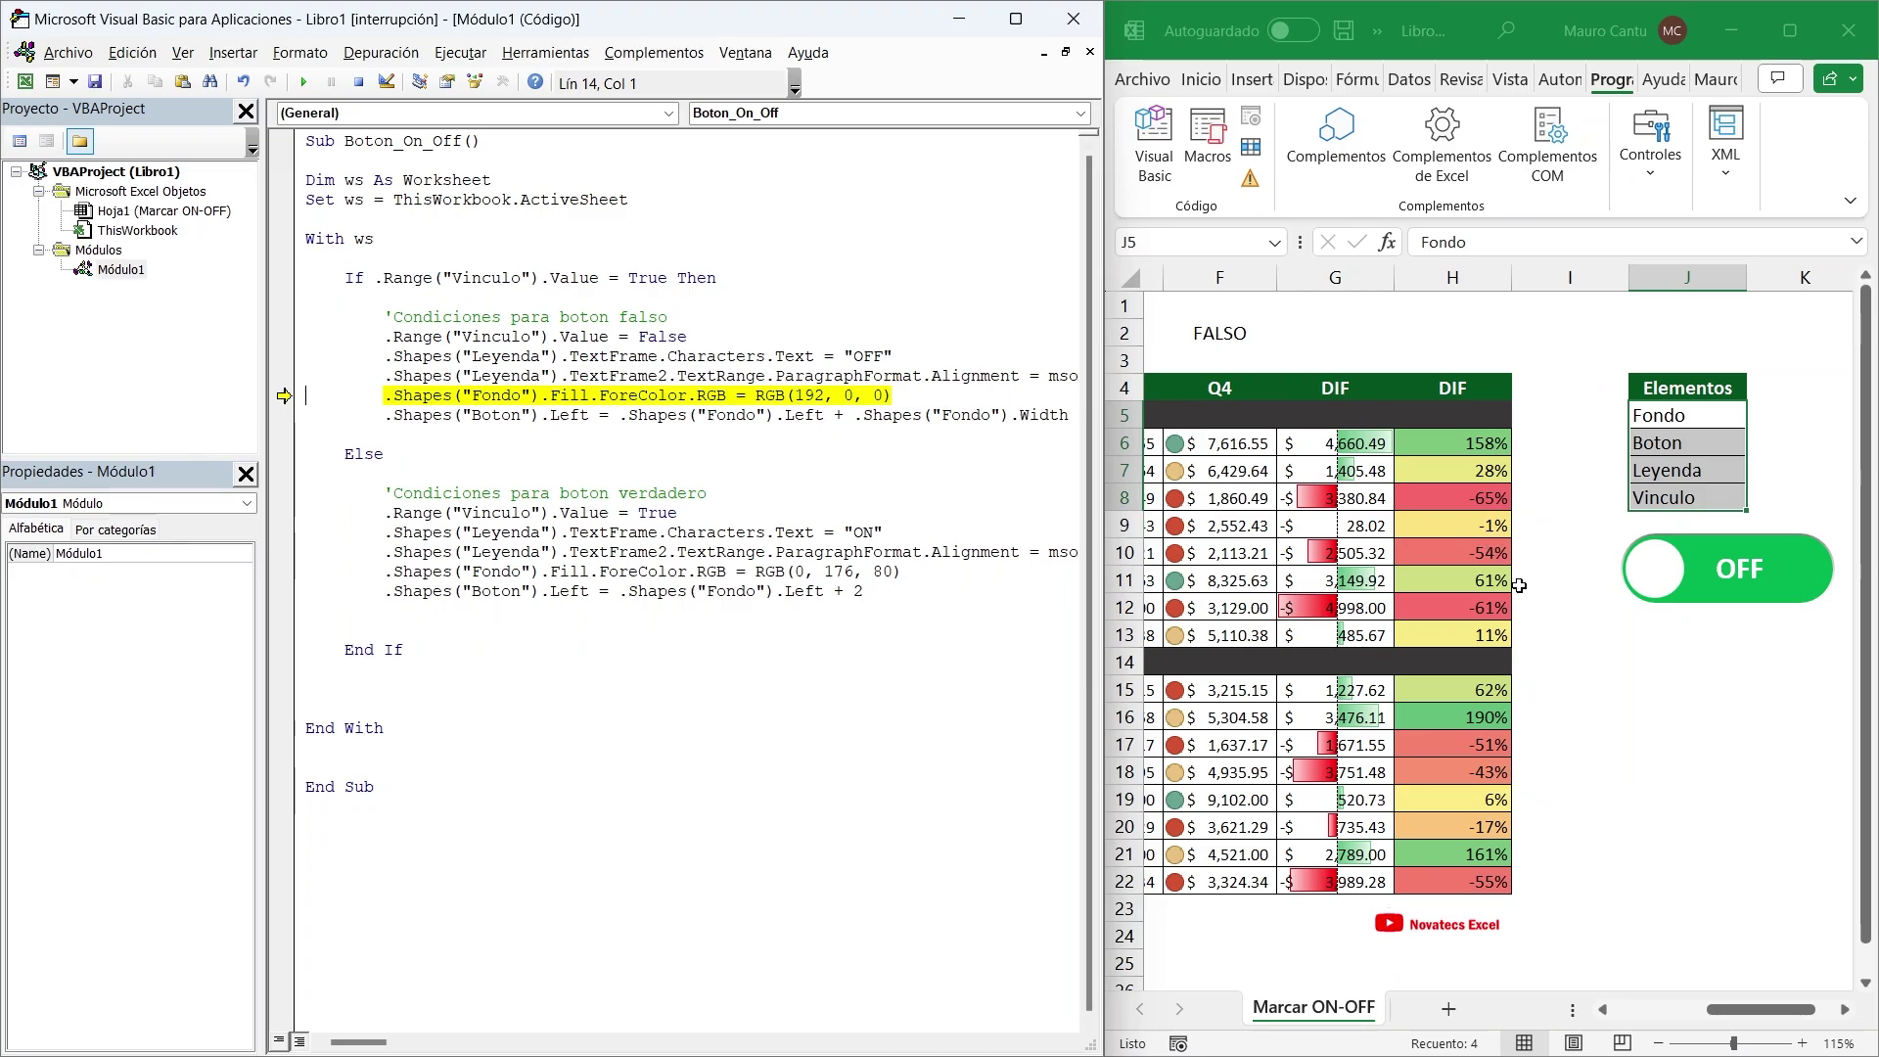
Fill cell J13 with standard dark red and check the colour's RGB components in the custom colour settings
{"action": "left_click", "coordinate": [1583, 619]}
{"action": "left_click", "coordinate": [1648, 634]}
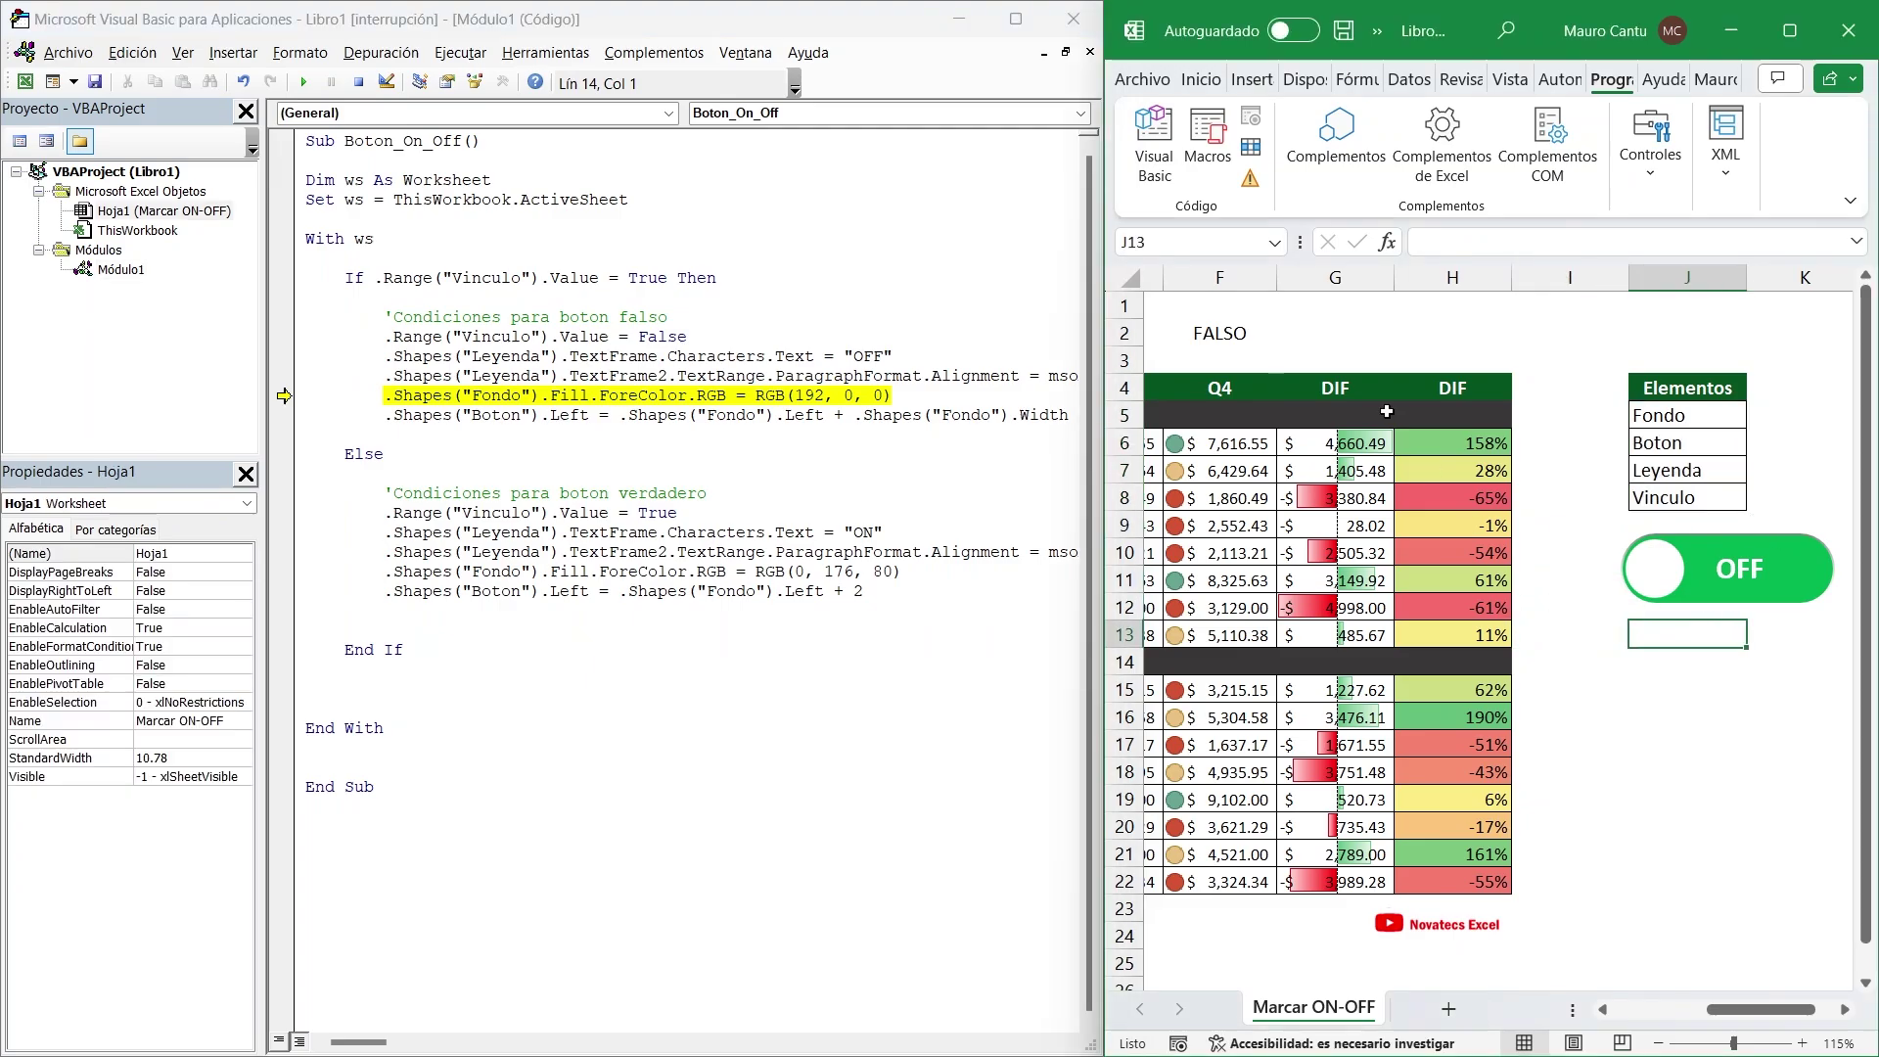
{"action": "left_click", "coordinate": [1201, 78]}
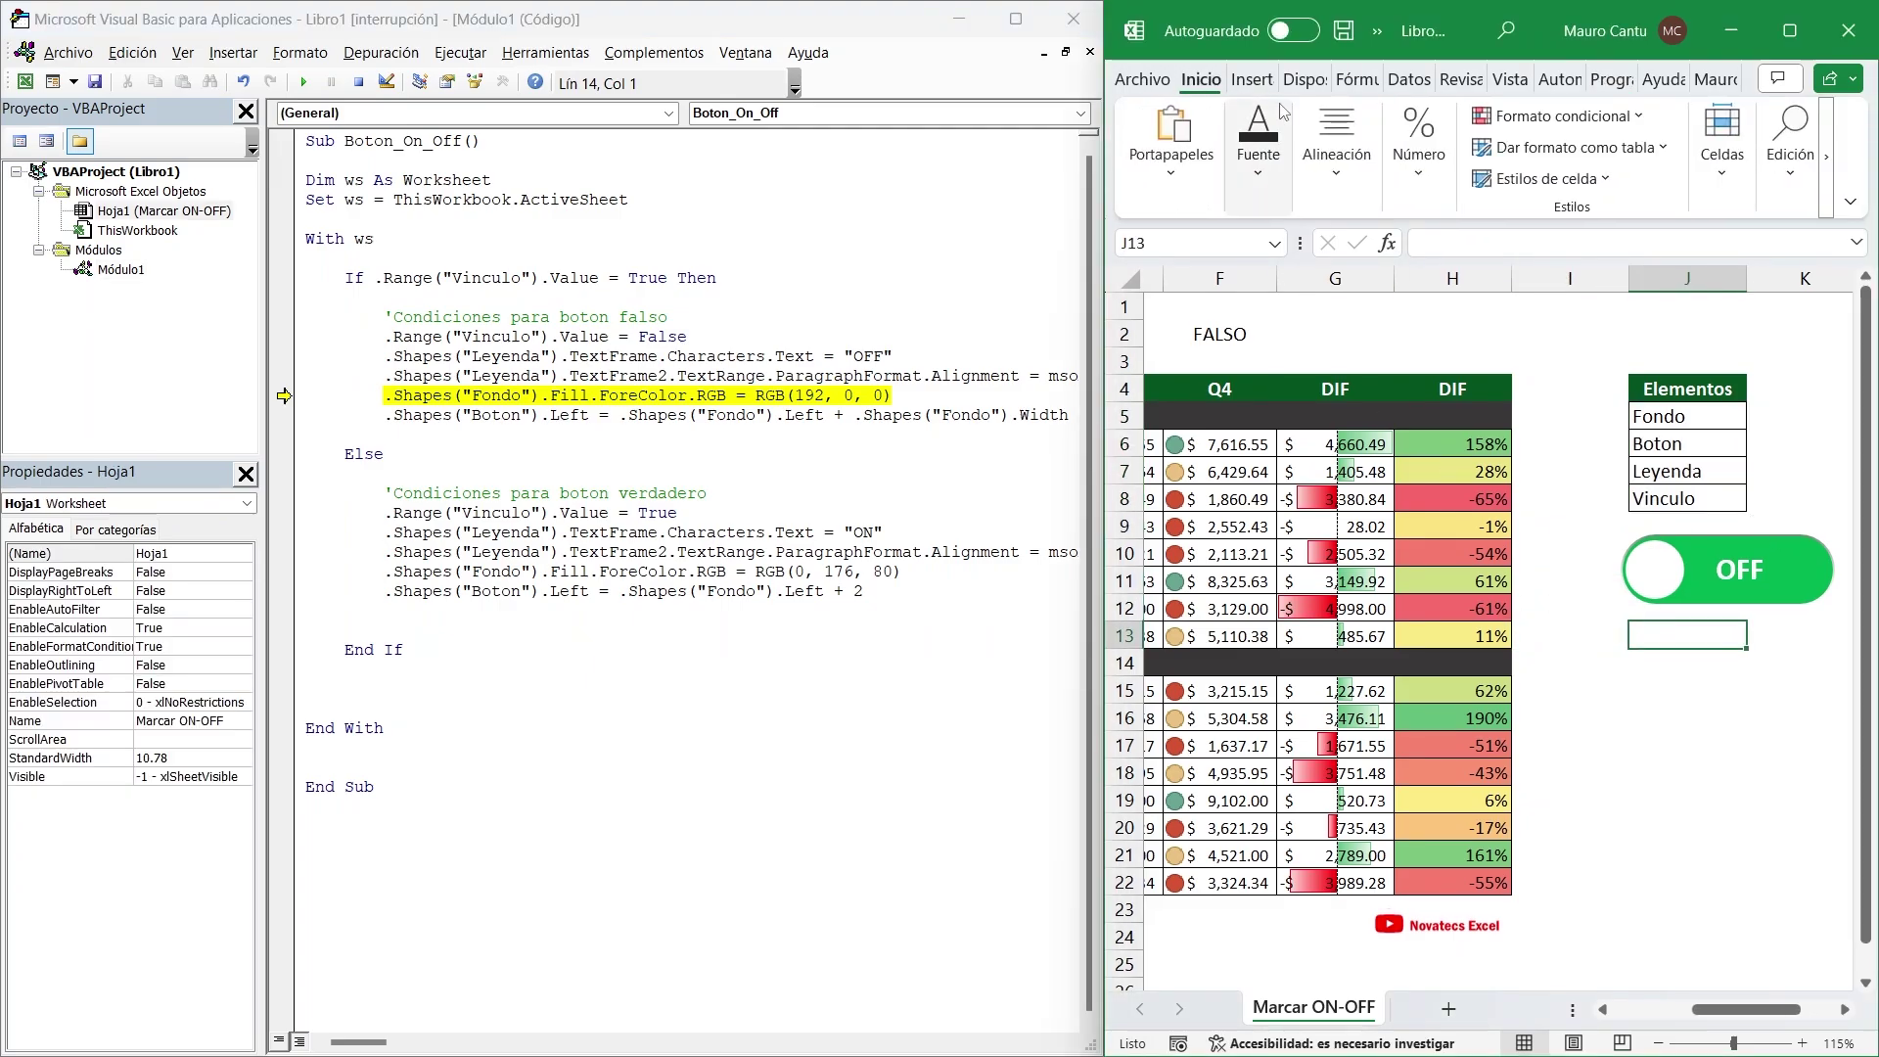
{"action": "left_click", "coordinate": [1260, 157]}
{"action": "left_click", "coordinate": [1440, 281]}
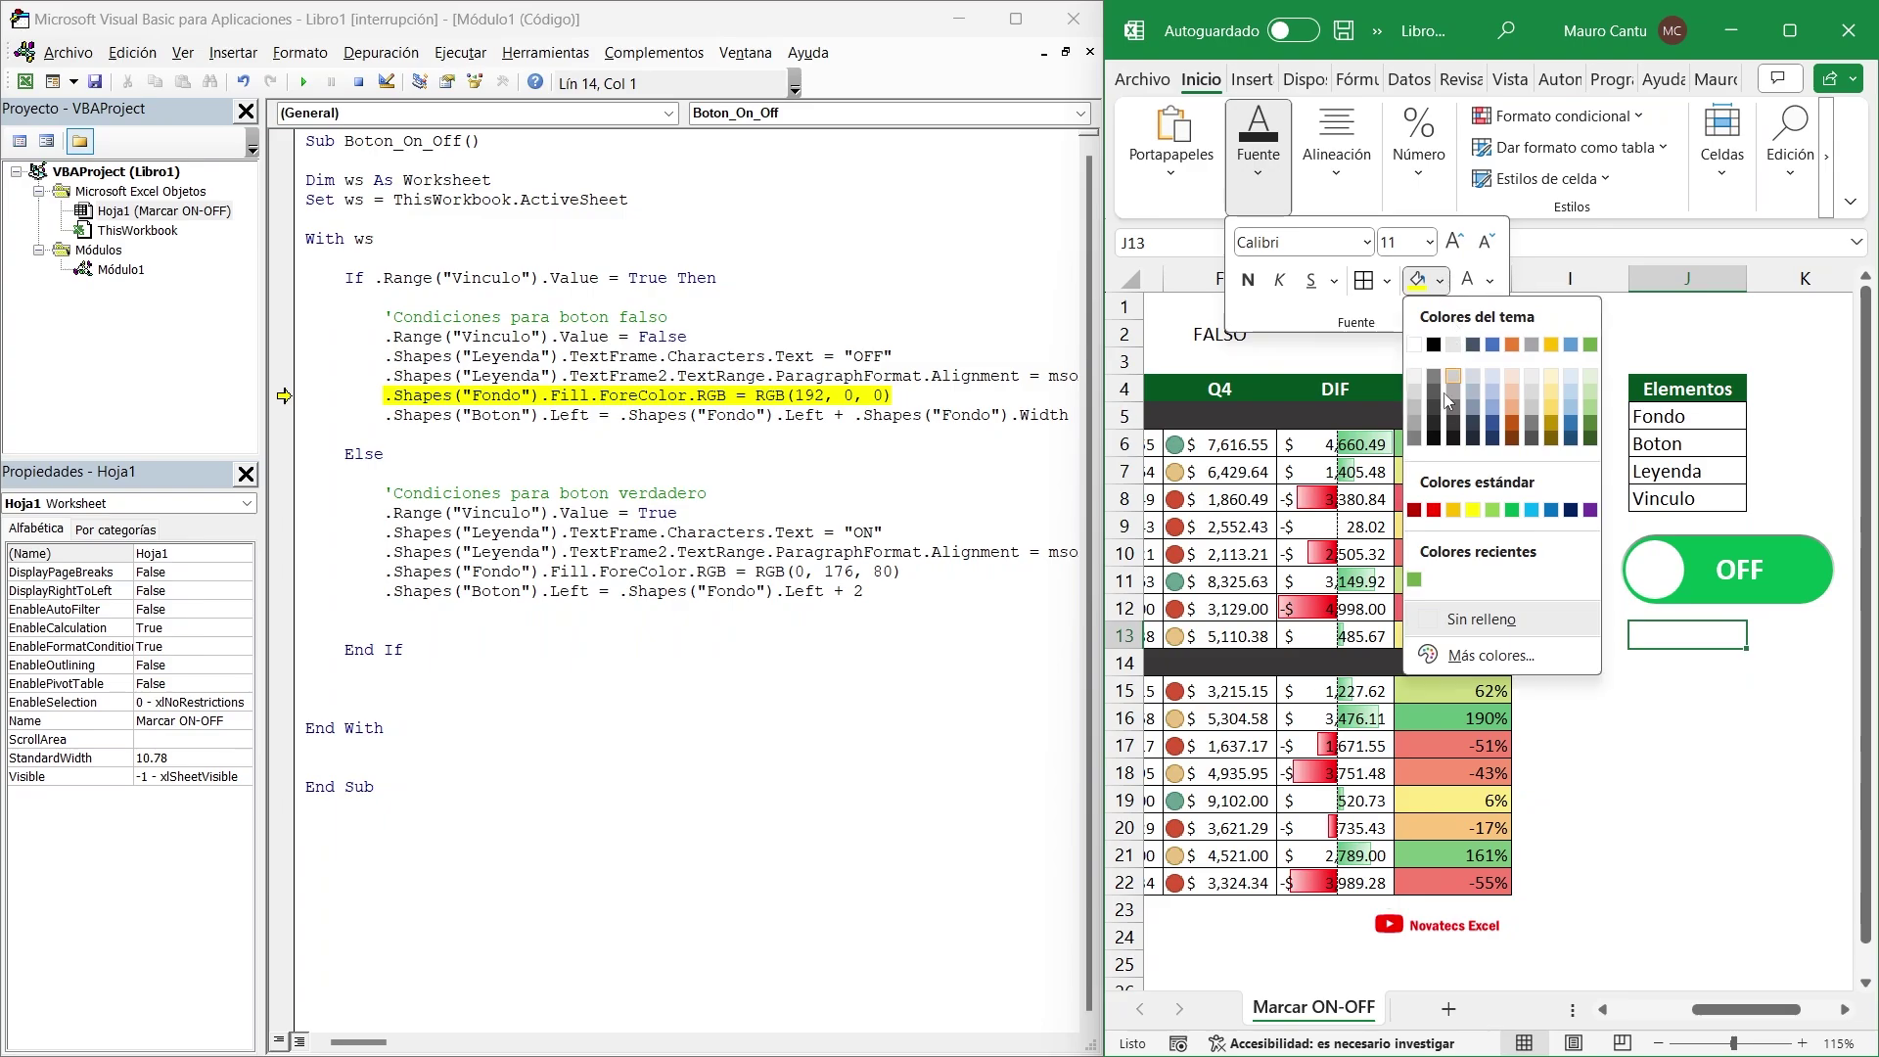
{"action": "left_click", "coordinate": [1414, 510]}
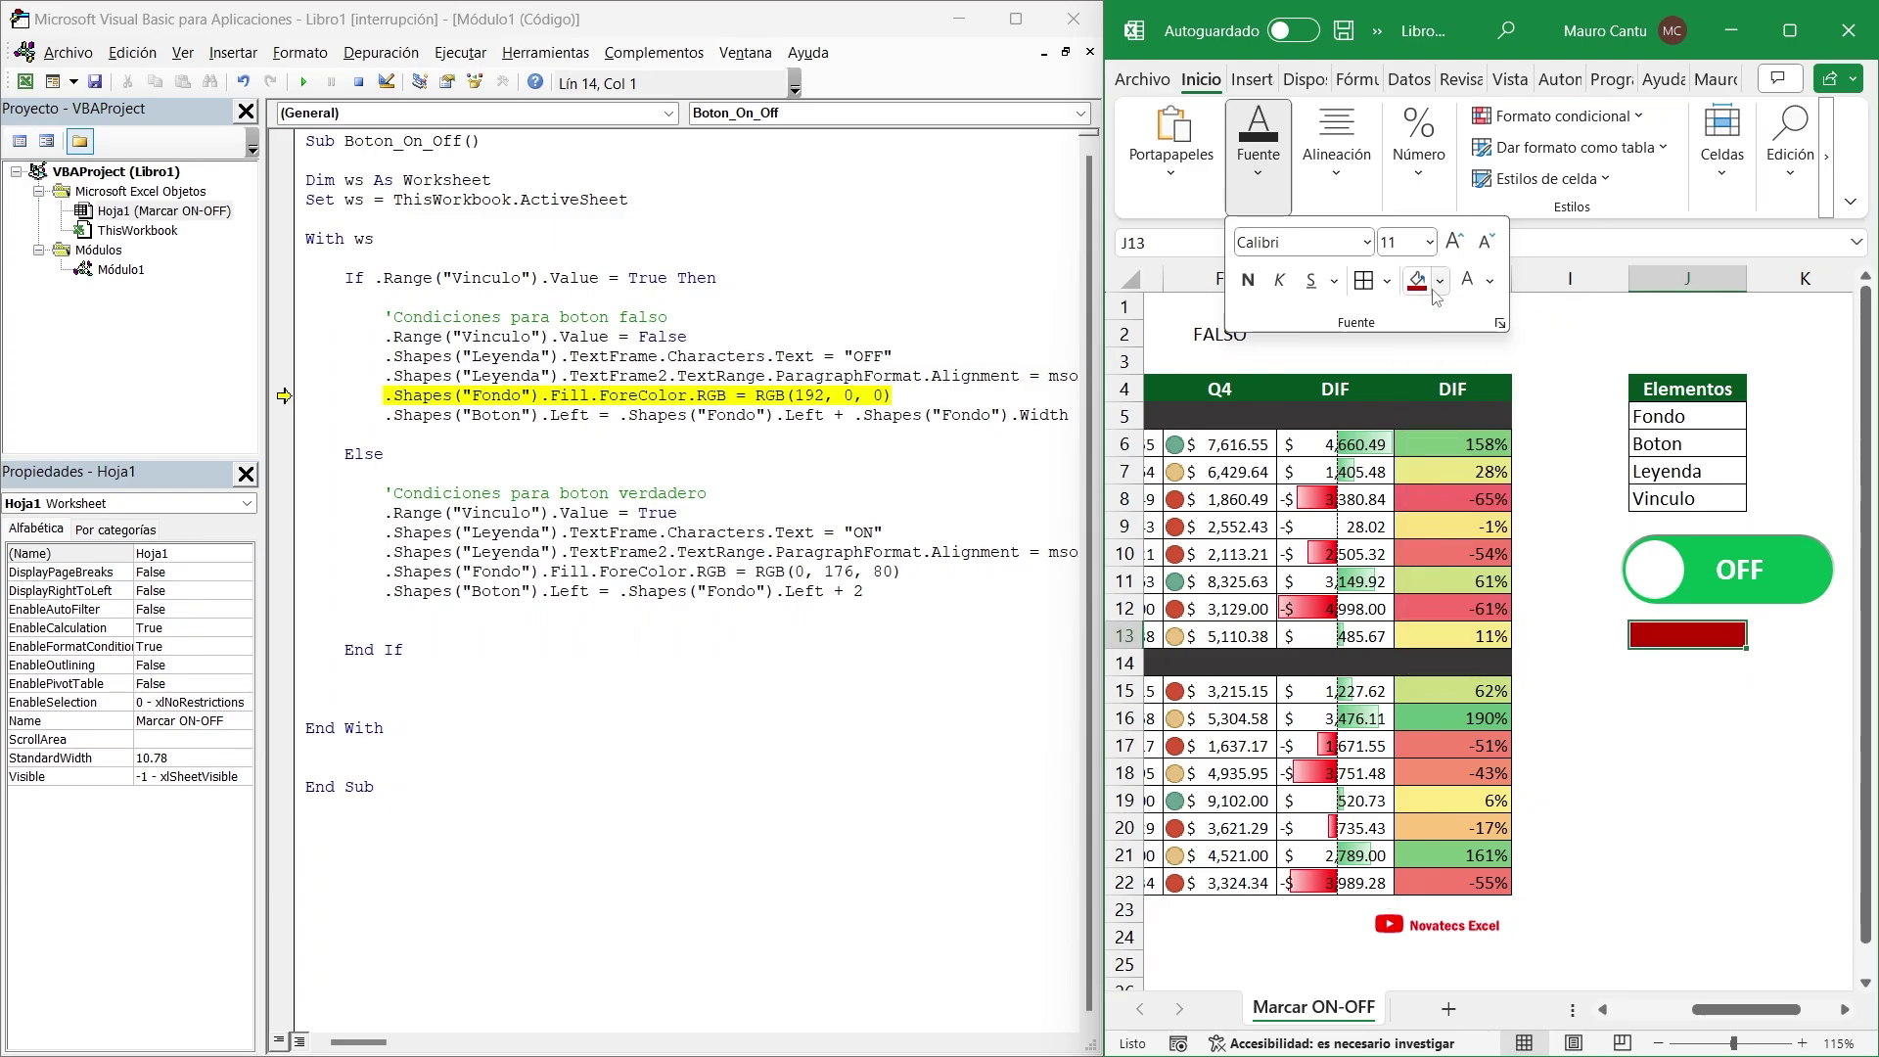
{"action": "left_click", "coordinate": [1440, 281]}
{"action": "left_click", "coordinate": [1497, 654]}
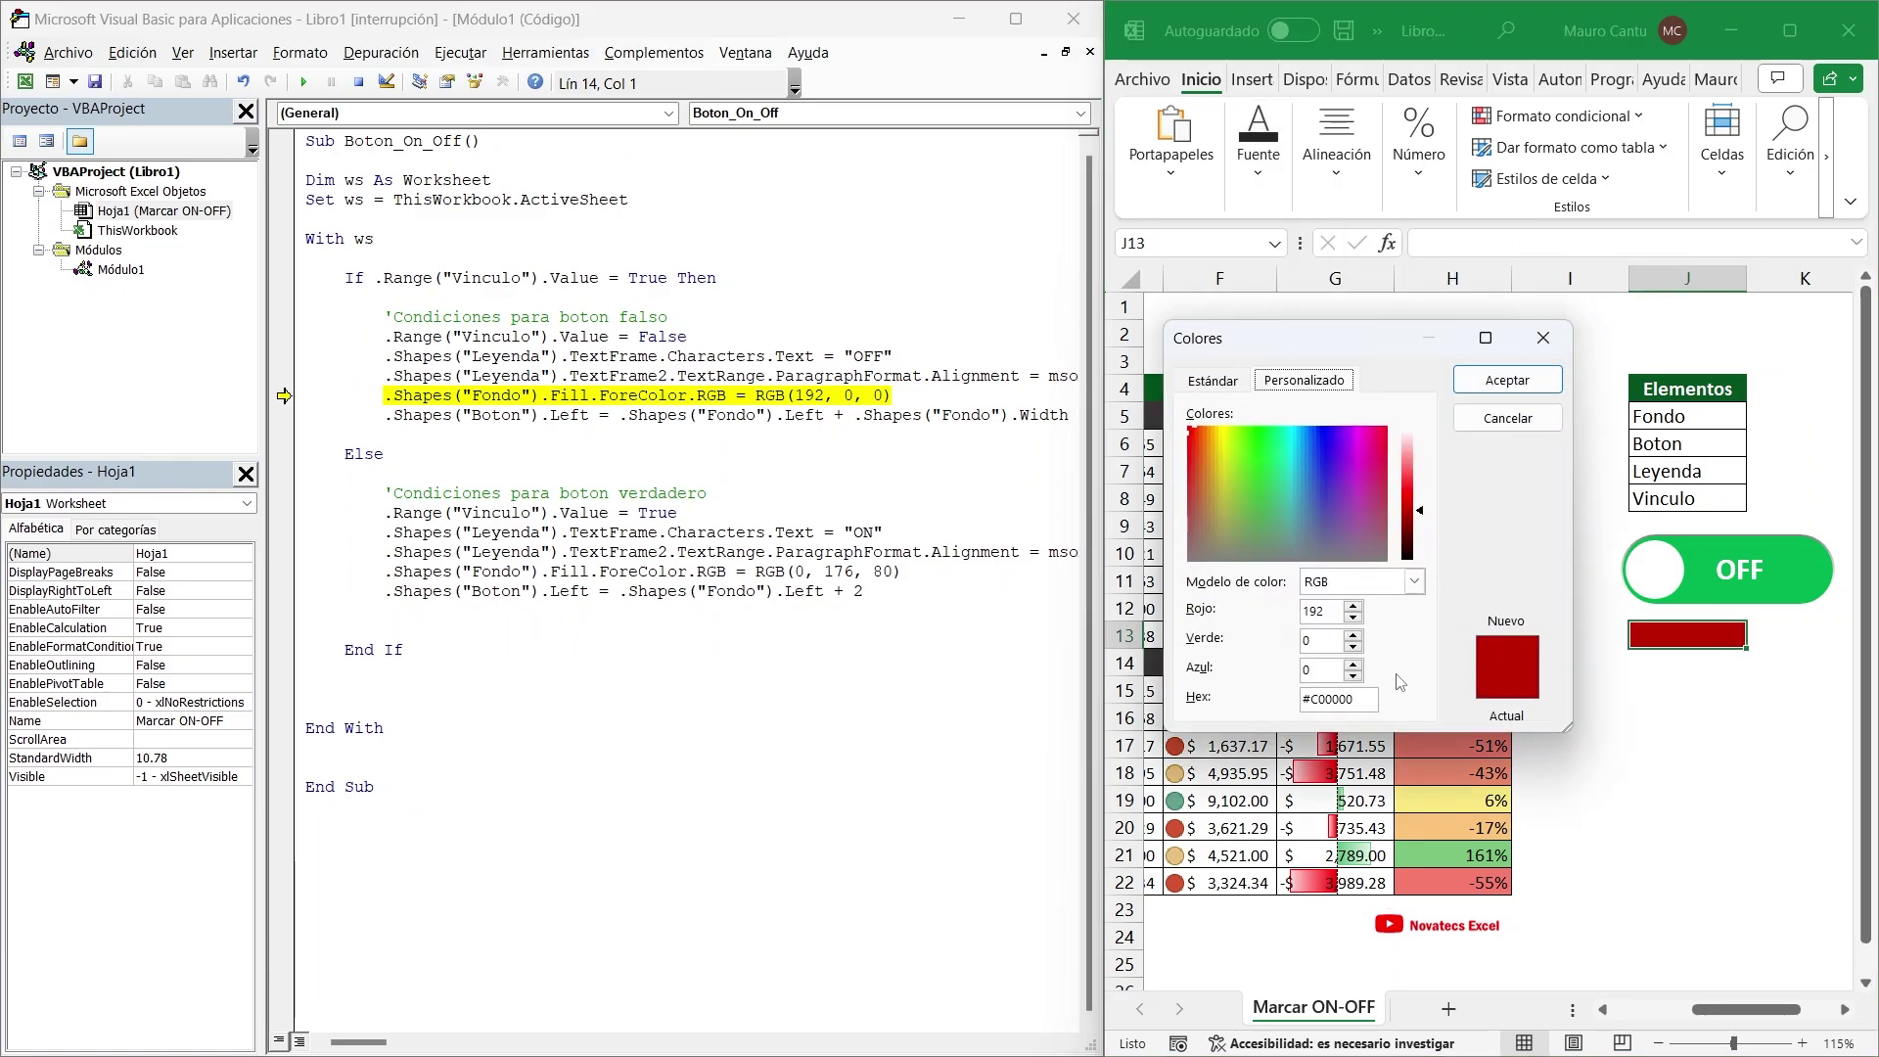
{"action": "left_click", "coordinate": [1319, 612]}
{"action": "key", "text": "Tab"}
{"action": "key", "text": "Tab"}
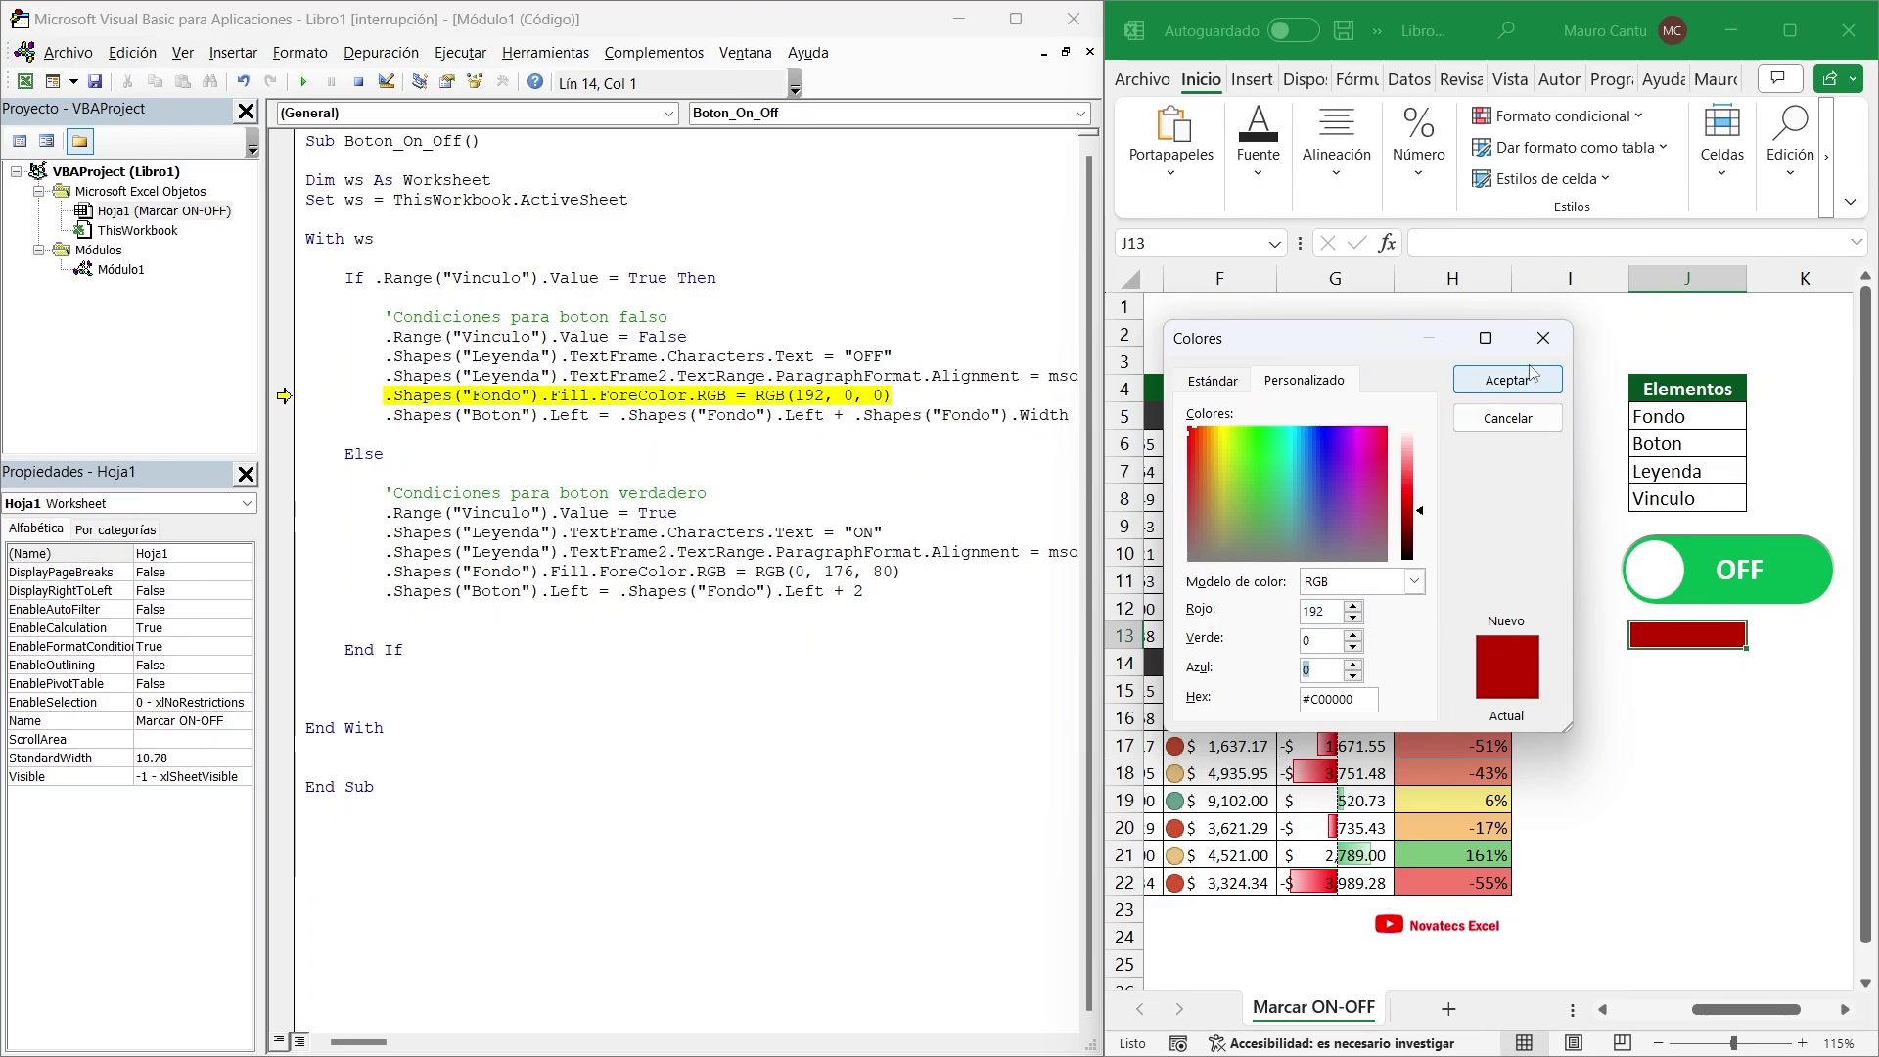
{"action": "left_click", "coordinate": [1544, 338]}
Fill cell J13 with standard green and check the colour's RGB components in the custom colour settings
{"action": "left_click", "coordinate": [1257, 147]}
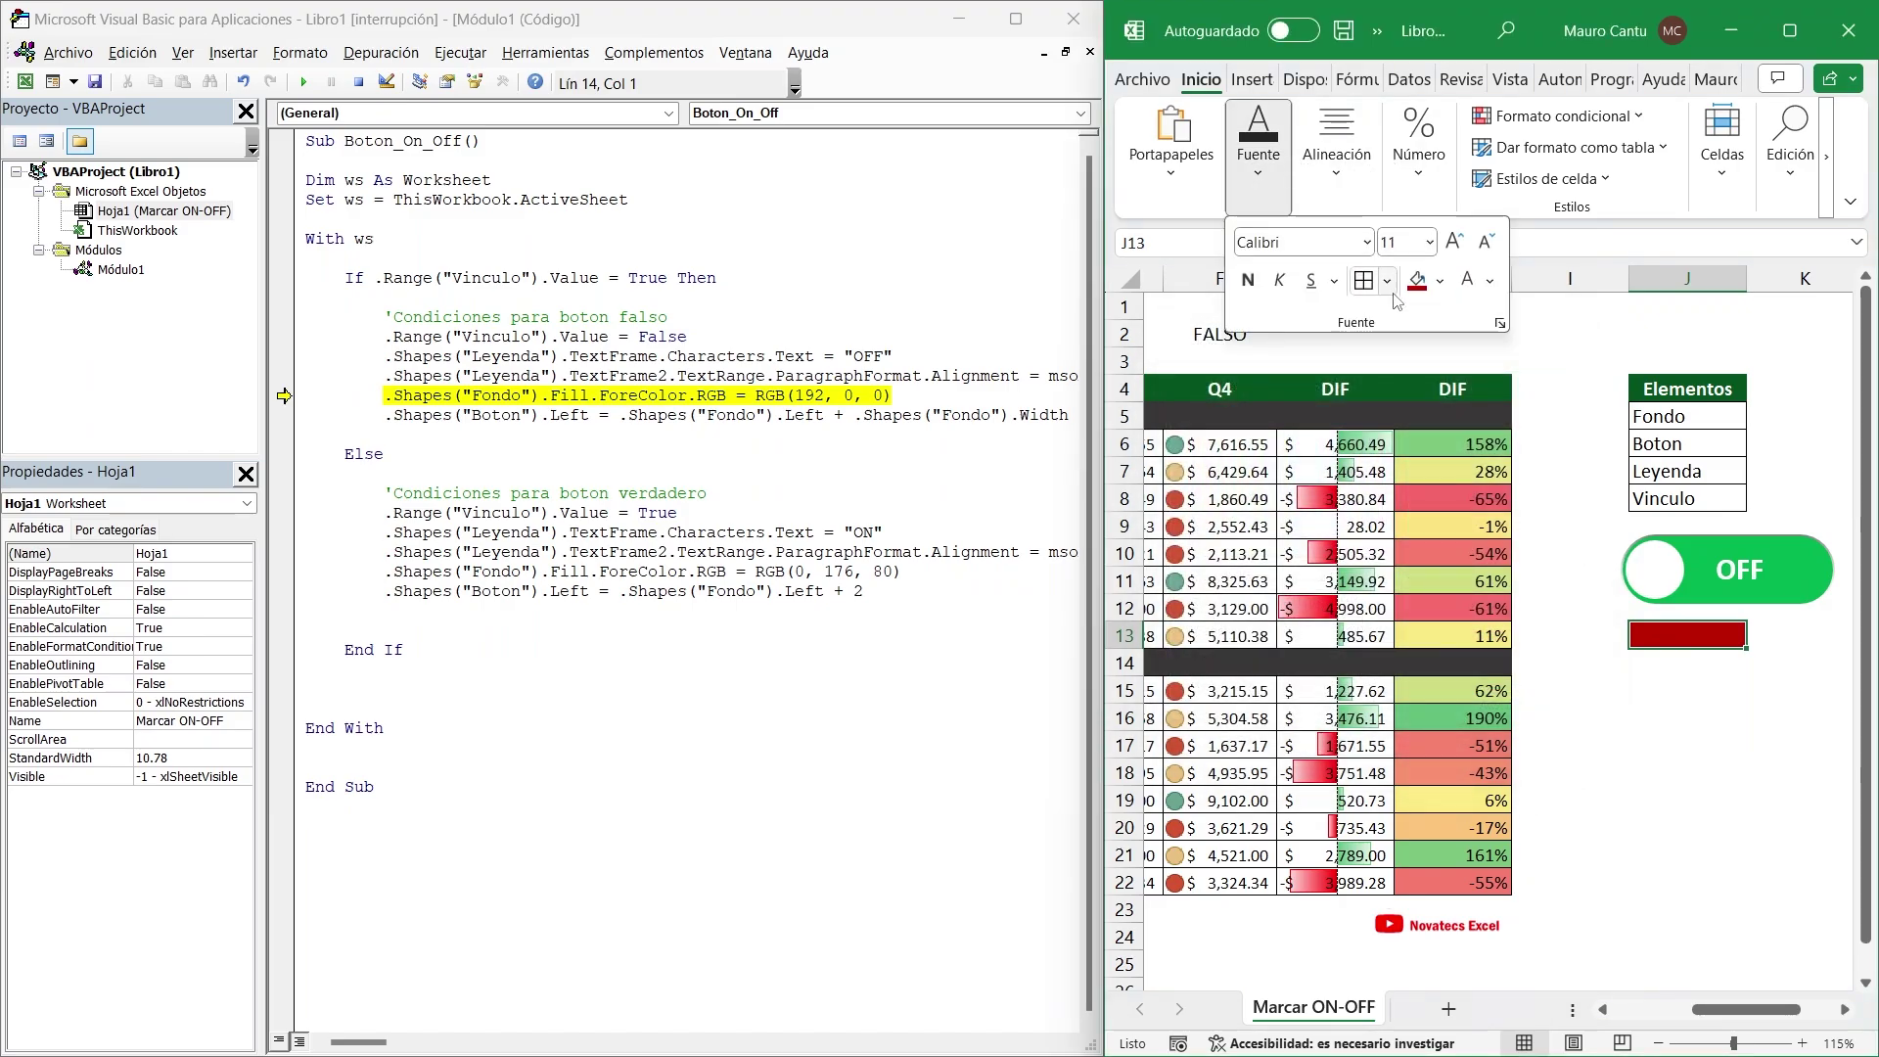
{"action": "left_click", "coordinate": [1440, 281]}
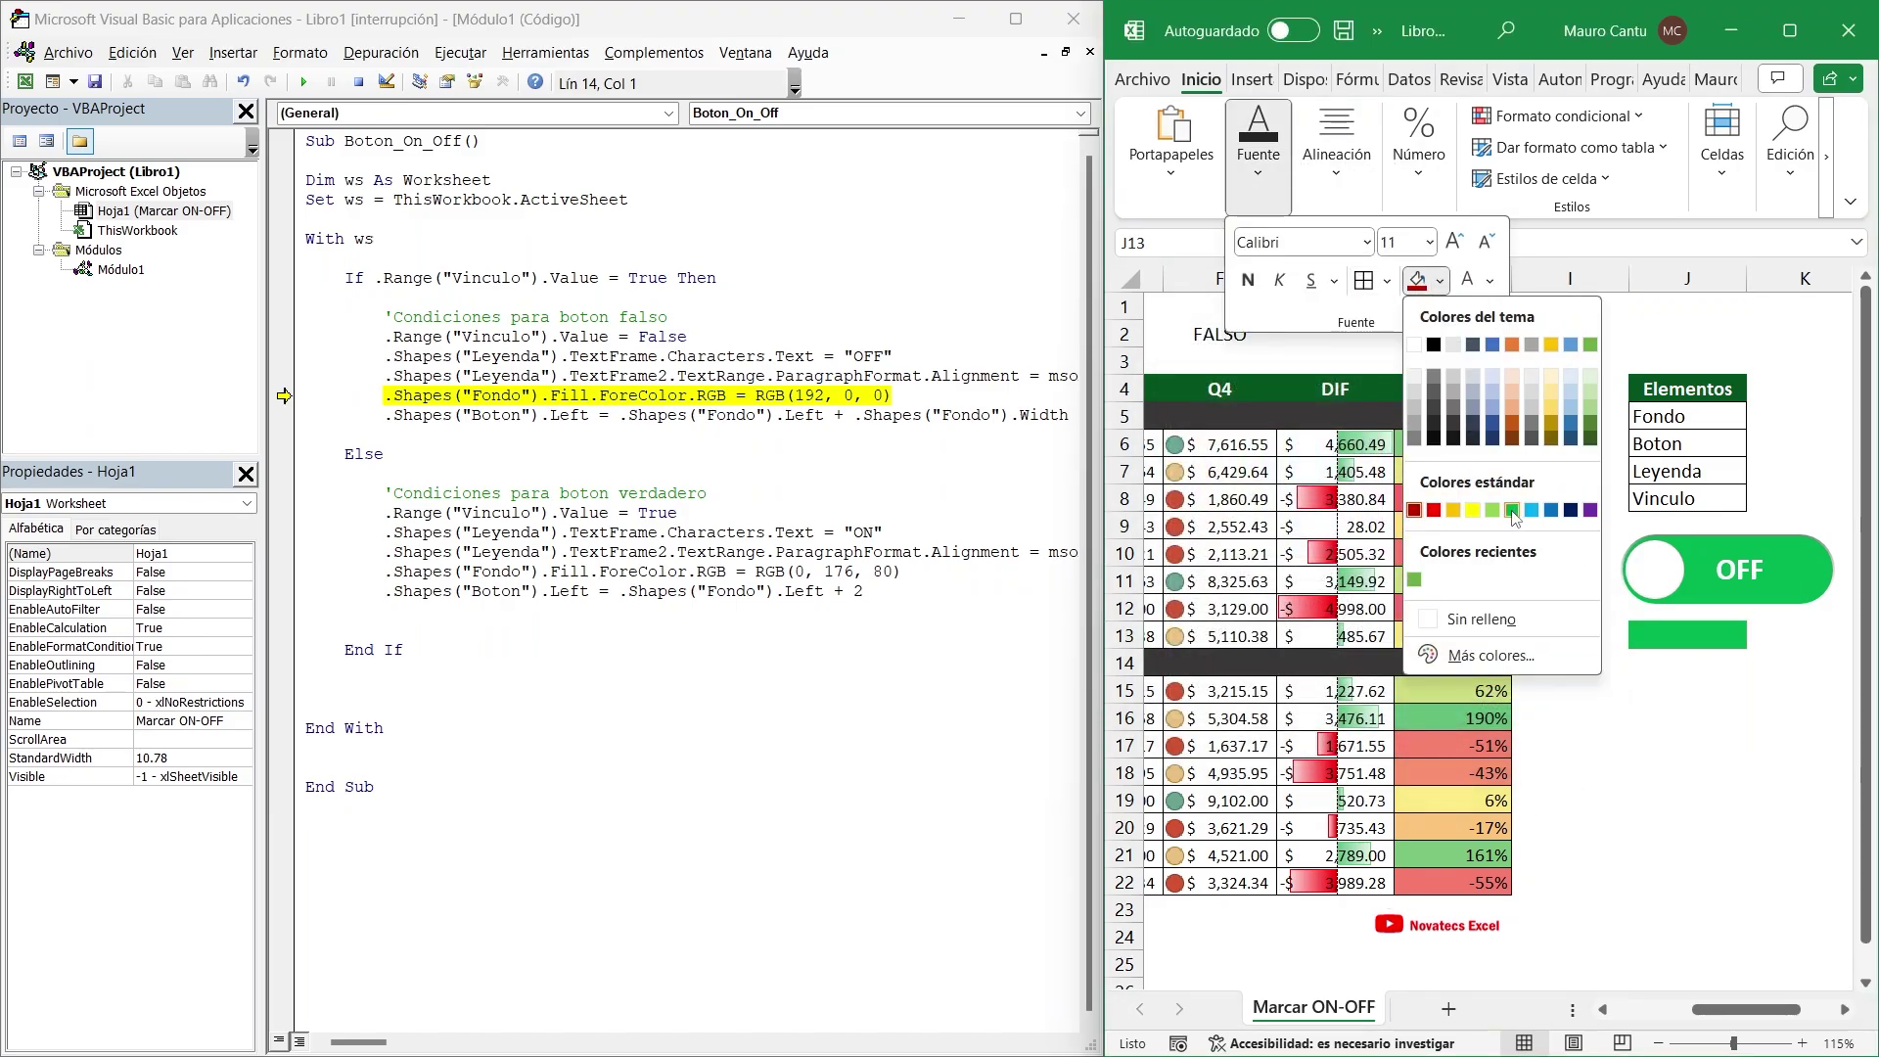
{"action": "left_click", "coordinate": [1512, 510]}
{"action": "left_click", "coordinate": [1439, 281]}
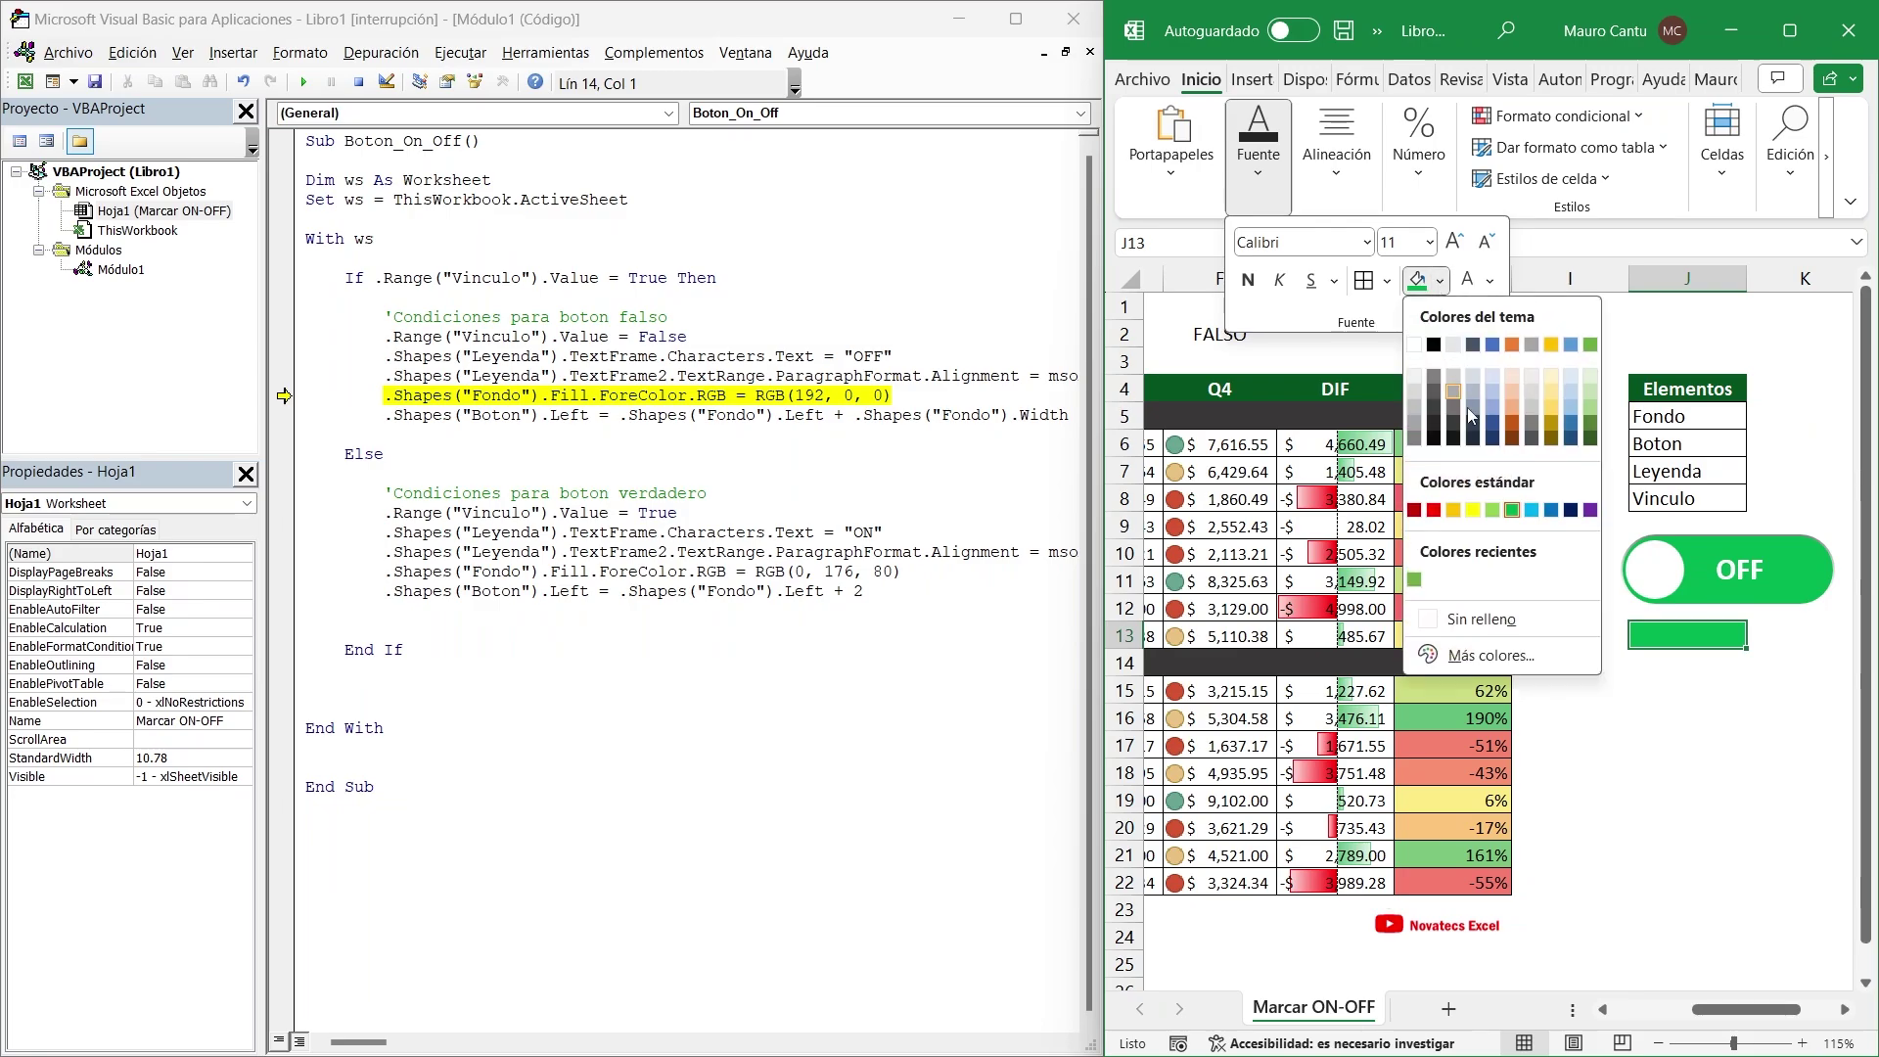
{"action": "left_click", "coordinate": [1480, 646]}
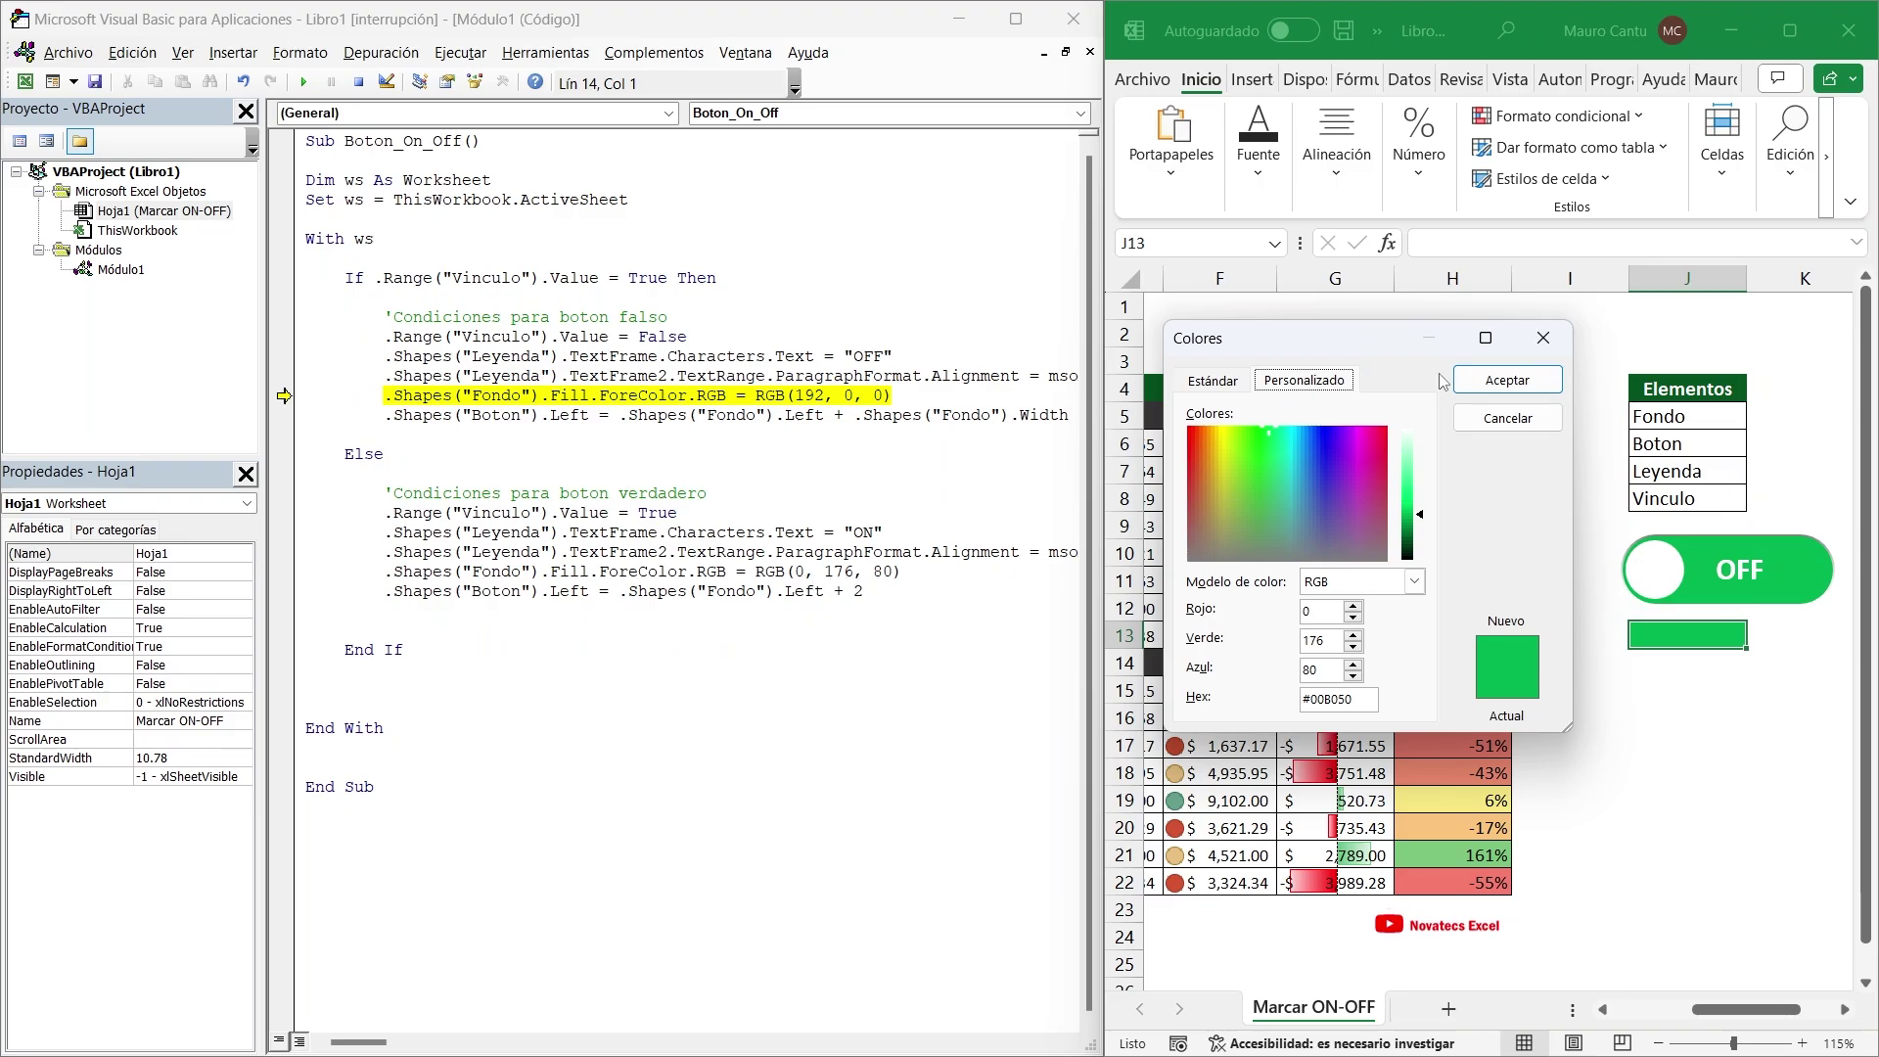
{"action": "left_click", "coordinate": [1554, 340]}
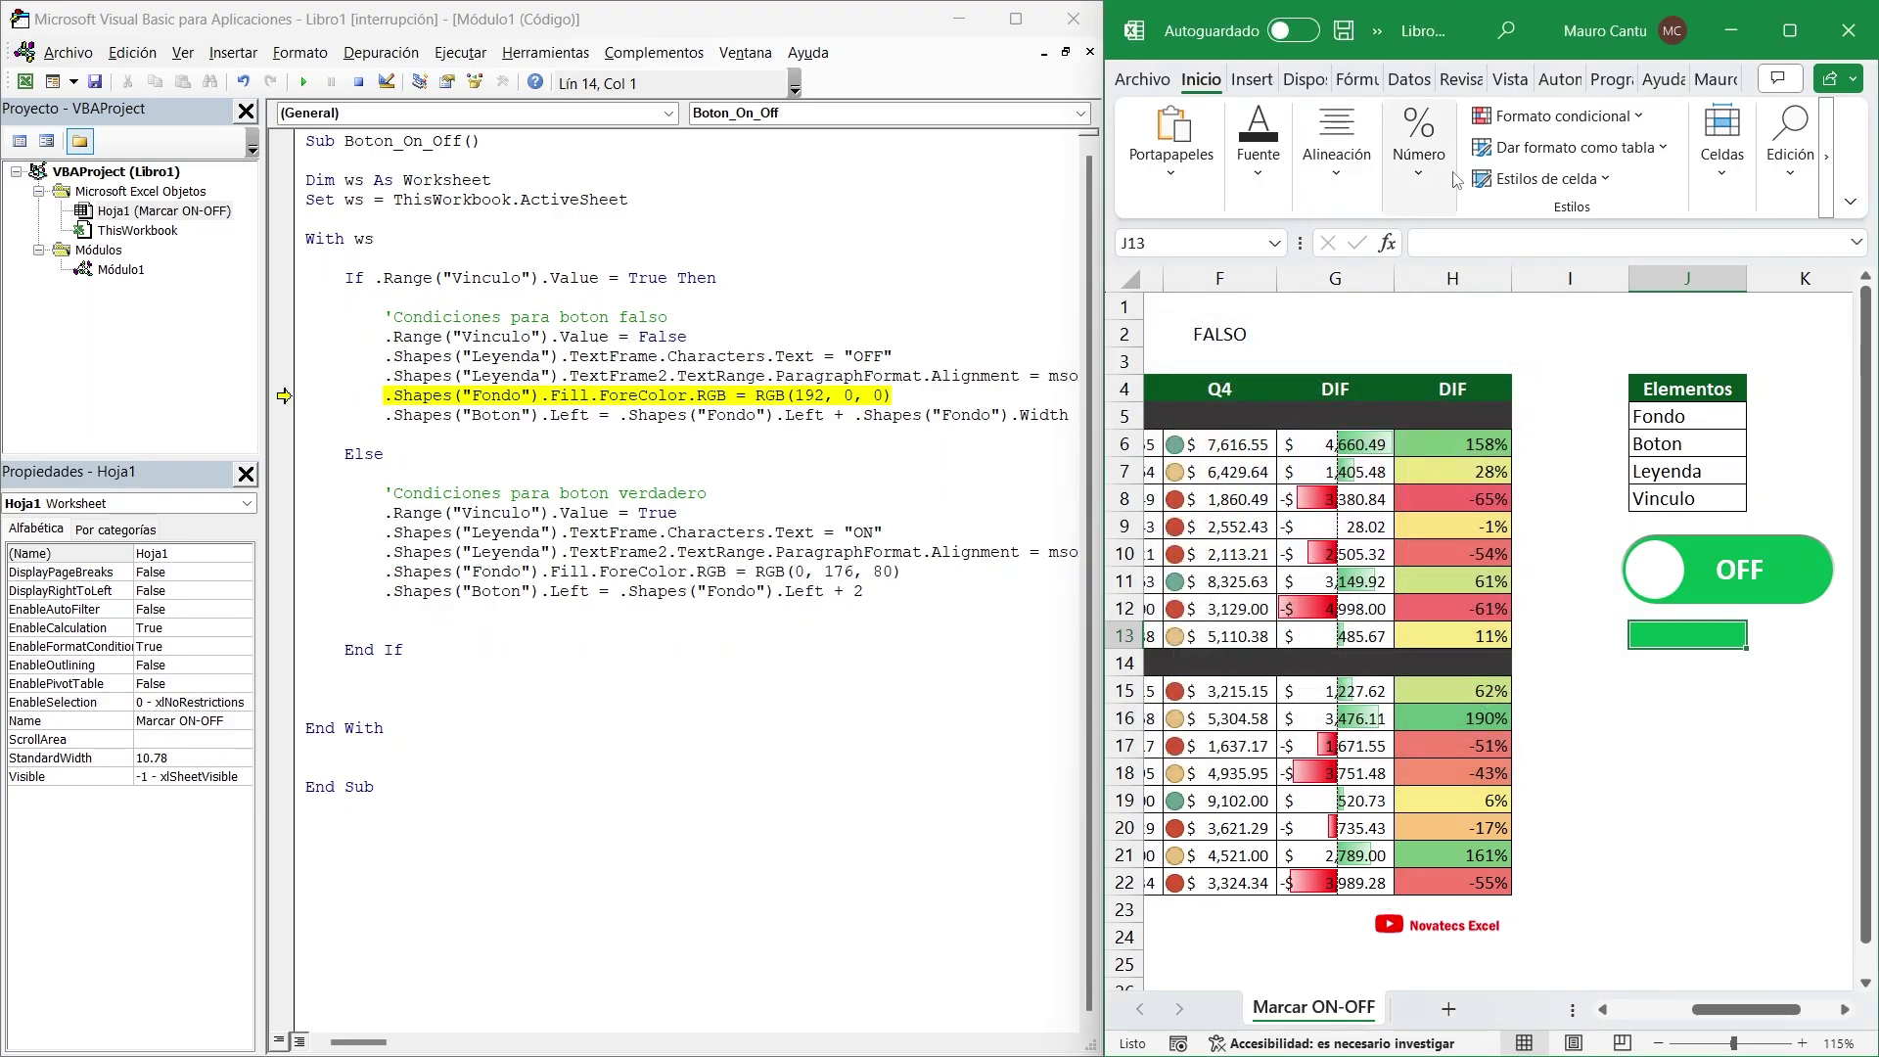
Remove the fill from cell J13
{"action": "left_click", "coordinate": [1258, 146]}
{"action": "left_click", "coordinate": [1439, 281]}
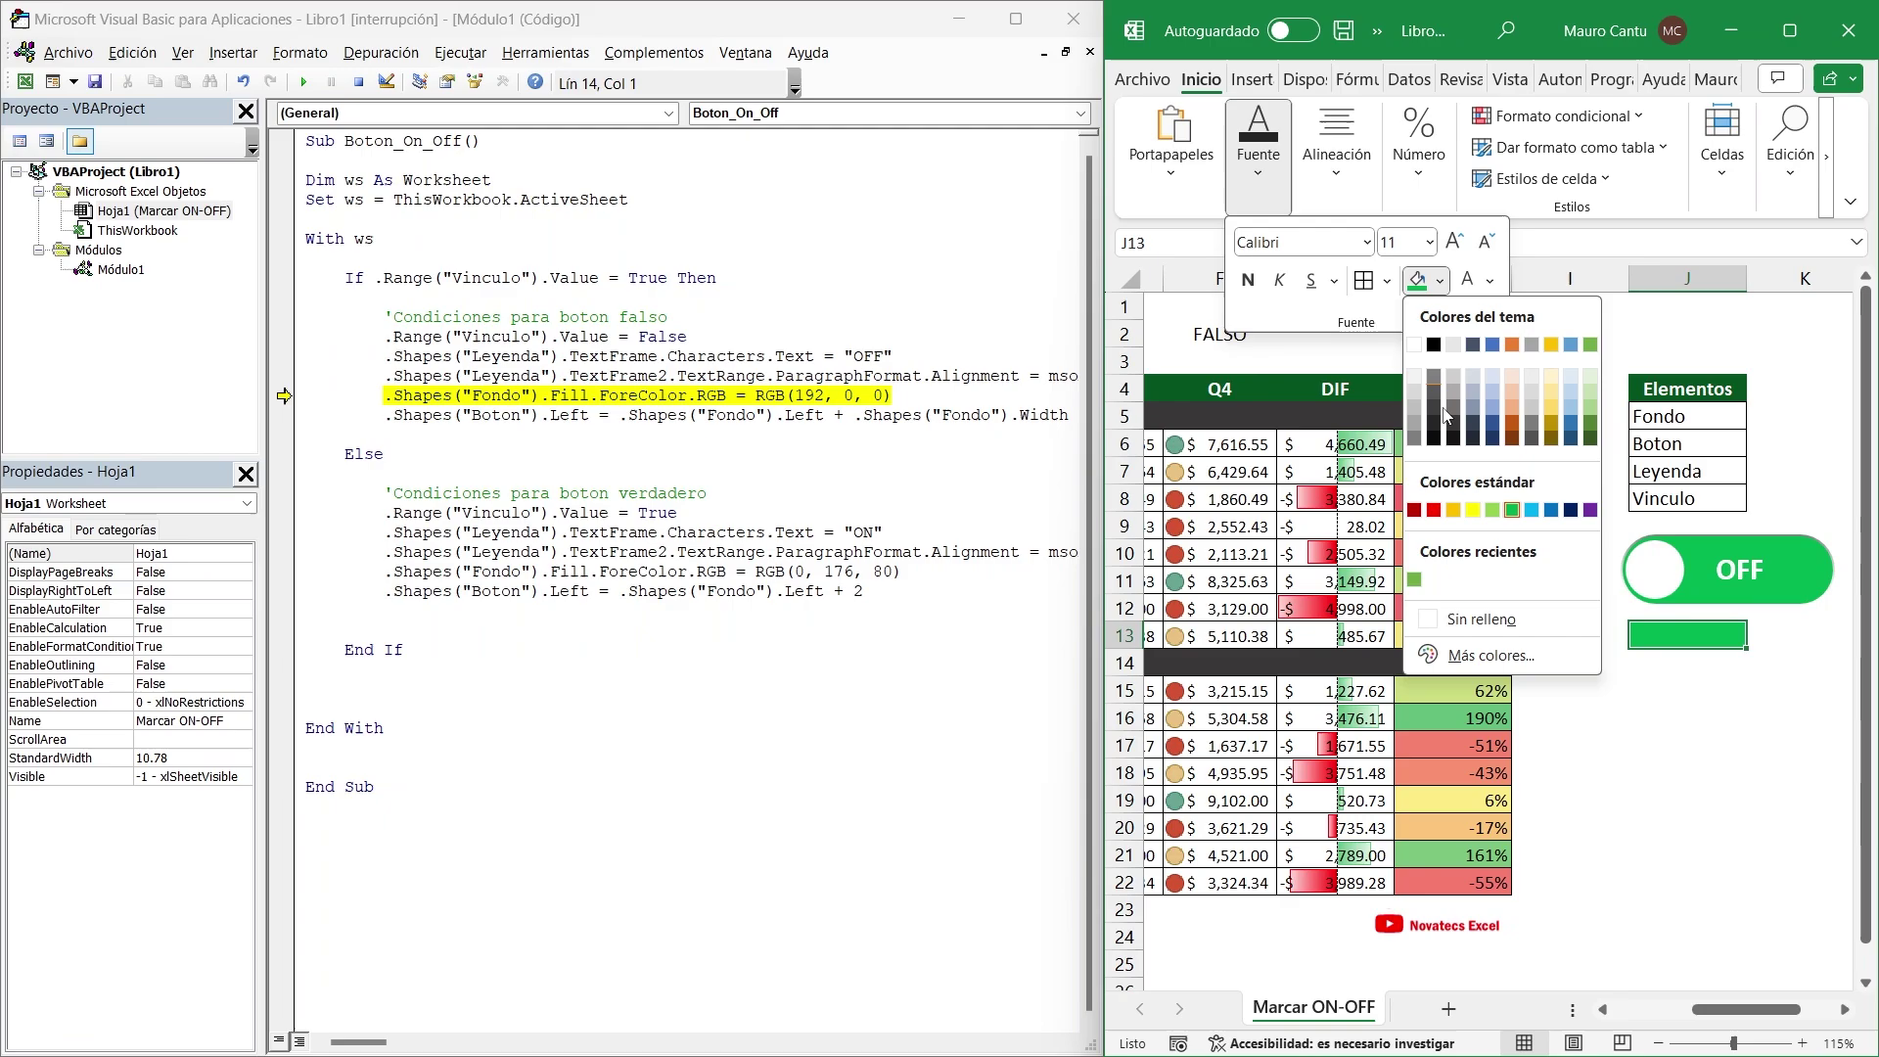
{"action": "left_click", "coordinate": [1458, 617]}
Return to the paused code and execute the line that colours Fondo with RGB(192, 0, 0)
{"action": "left_click", "coordinate": [848, 393]}
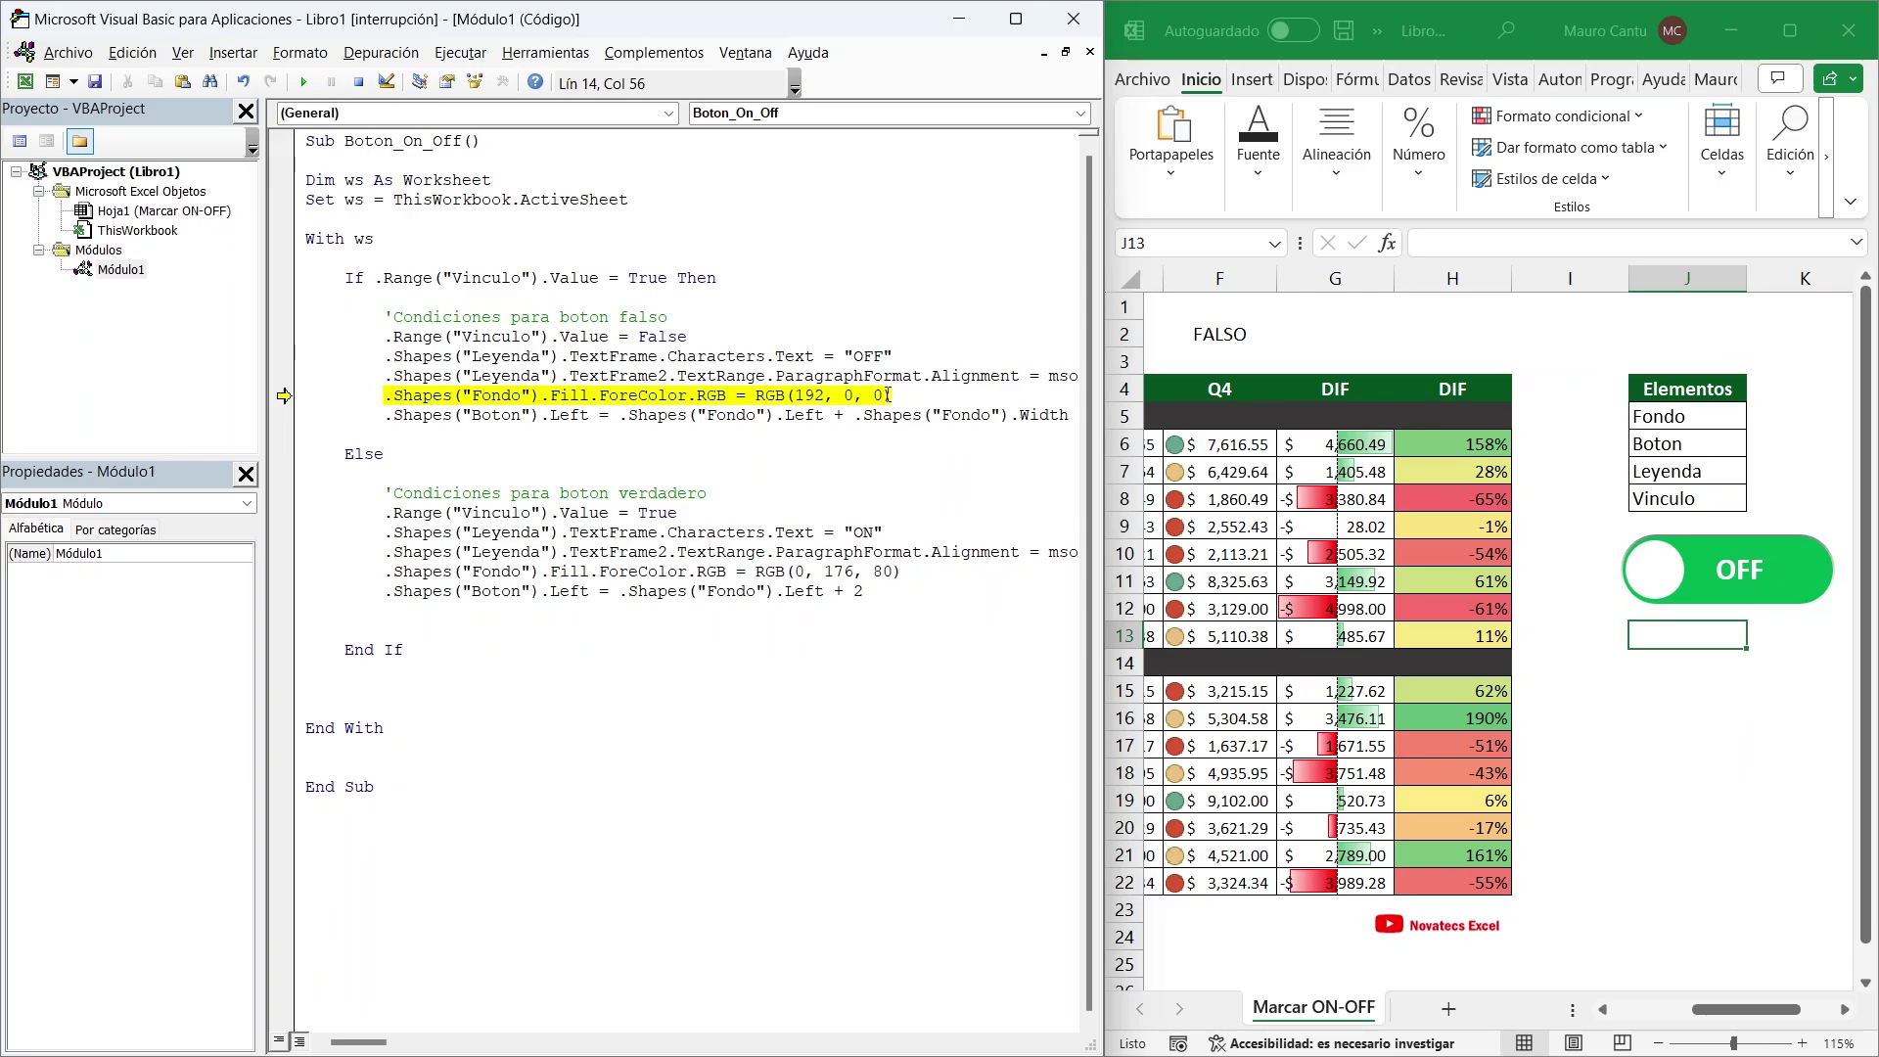
{"action": "key", "text": "F8"}
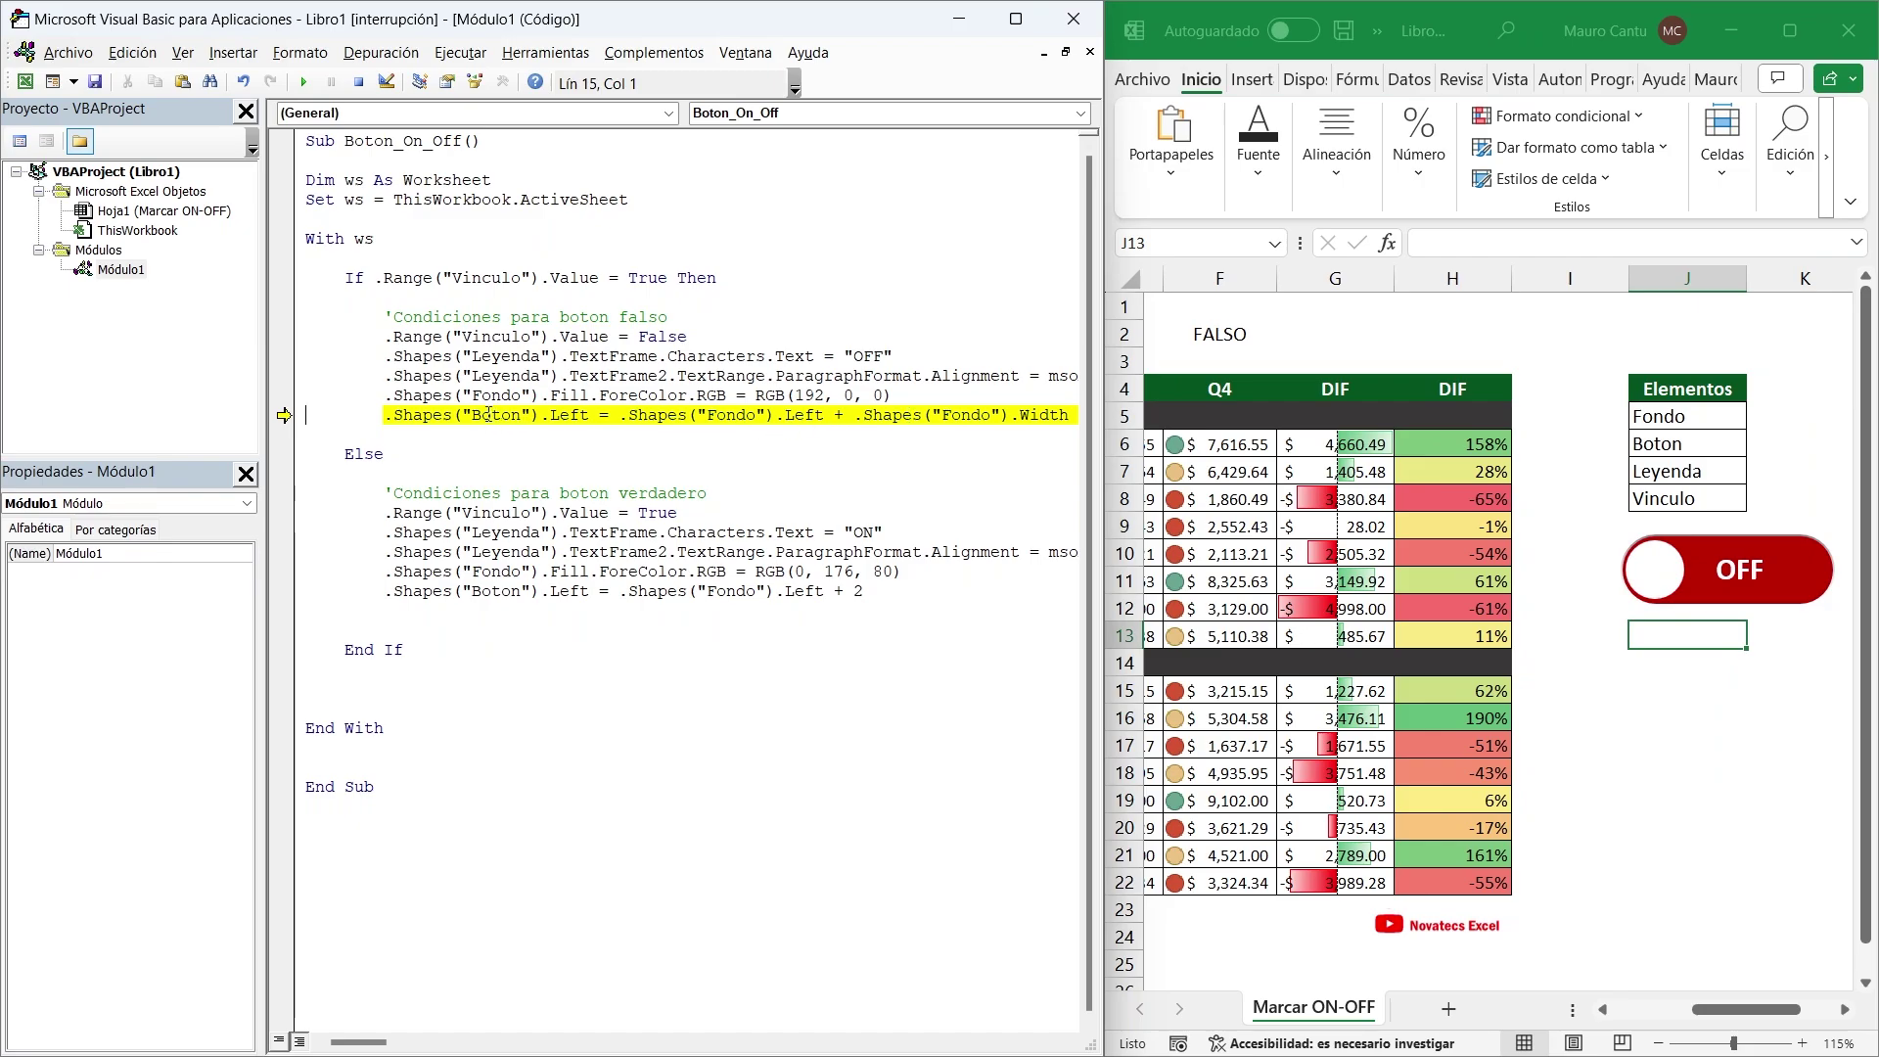
Review the Fondo and Boton terms of the false-state Boton.Left expression, and execute the line that moves the Boton shape
{"action": "double_click", "coordinate": [575, 415]}
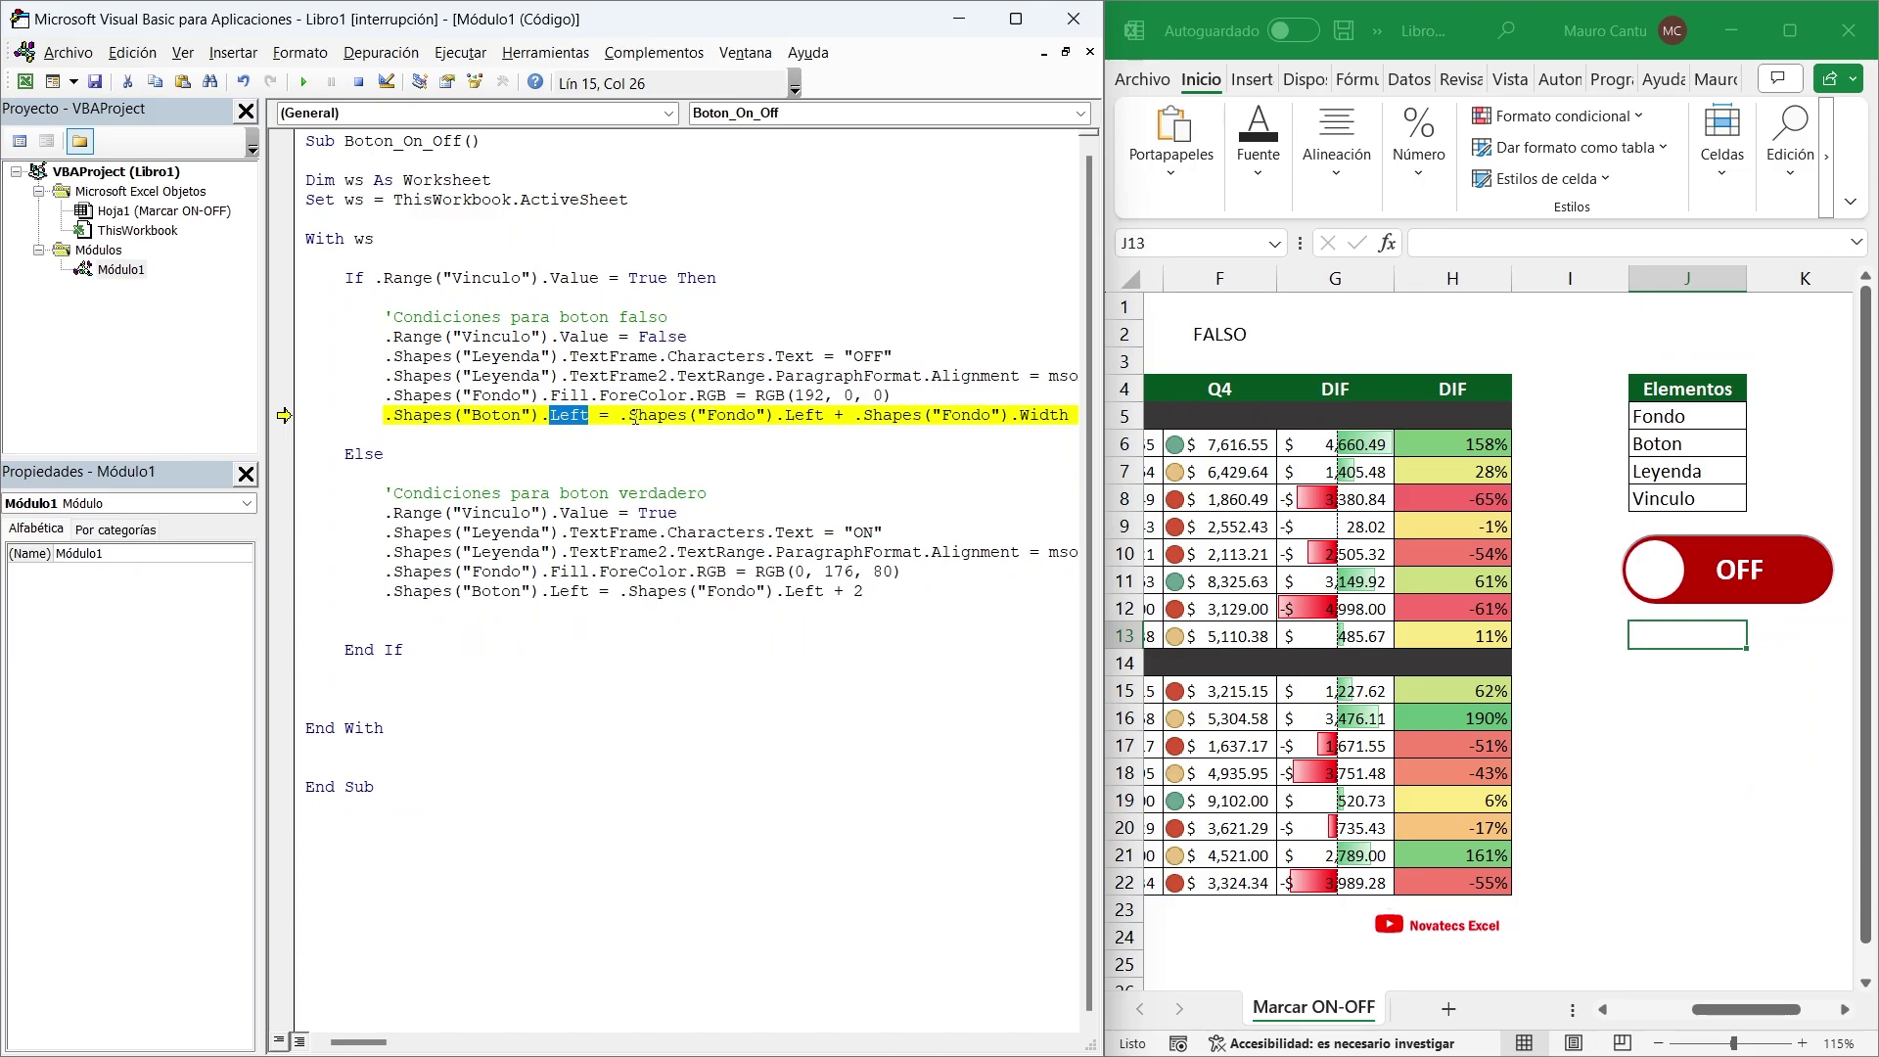
{"action": "left_click_drag", "start_coordinate": [359, 1041], "coordinate": [381, 1038]}
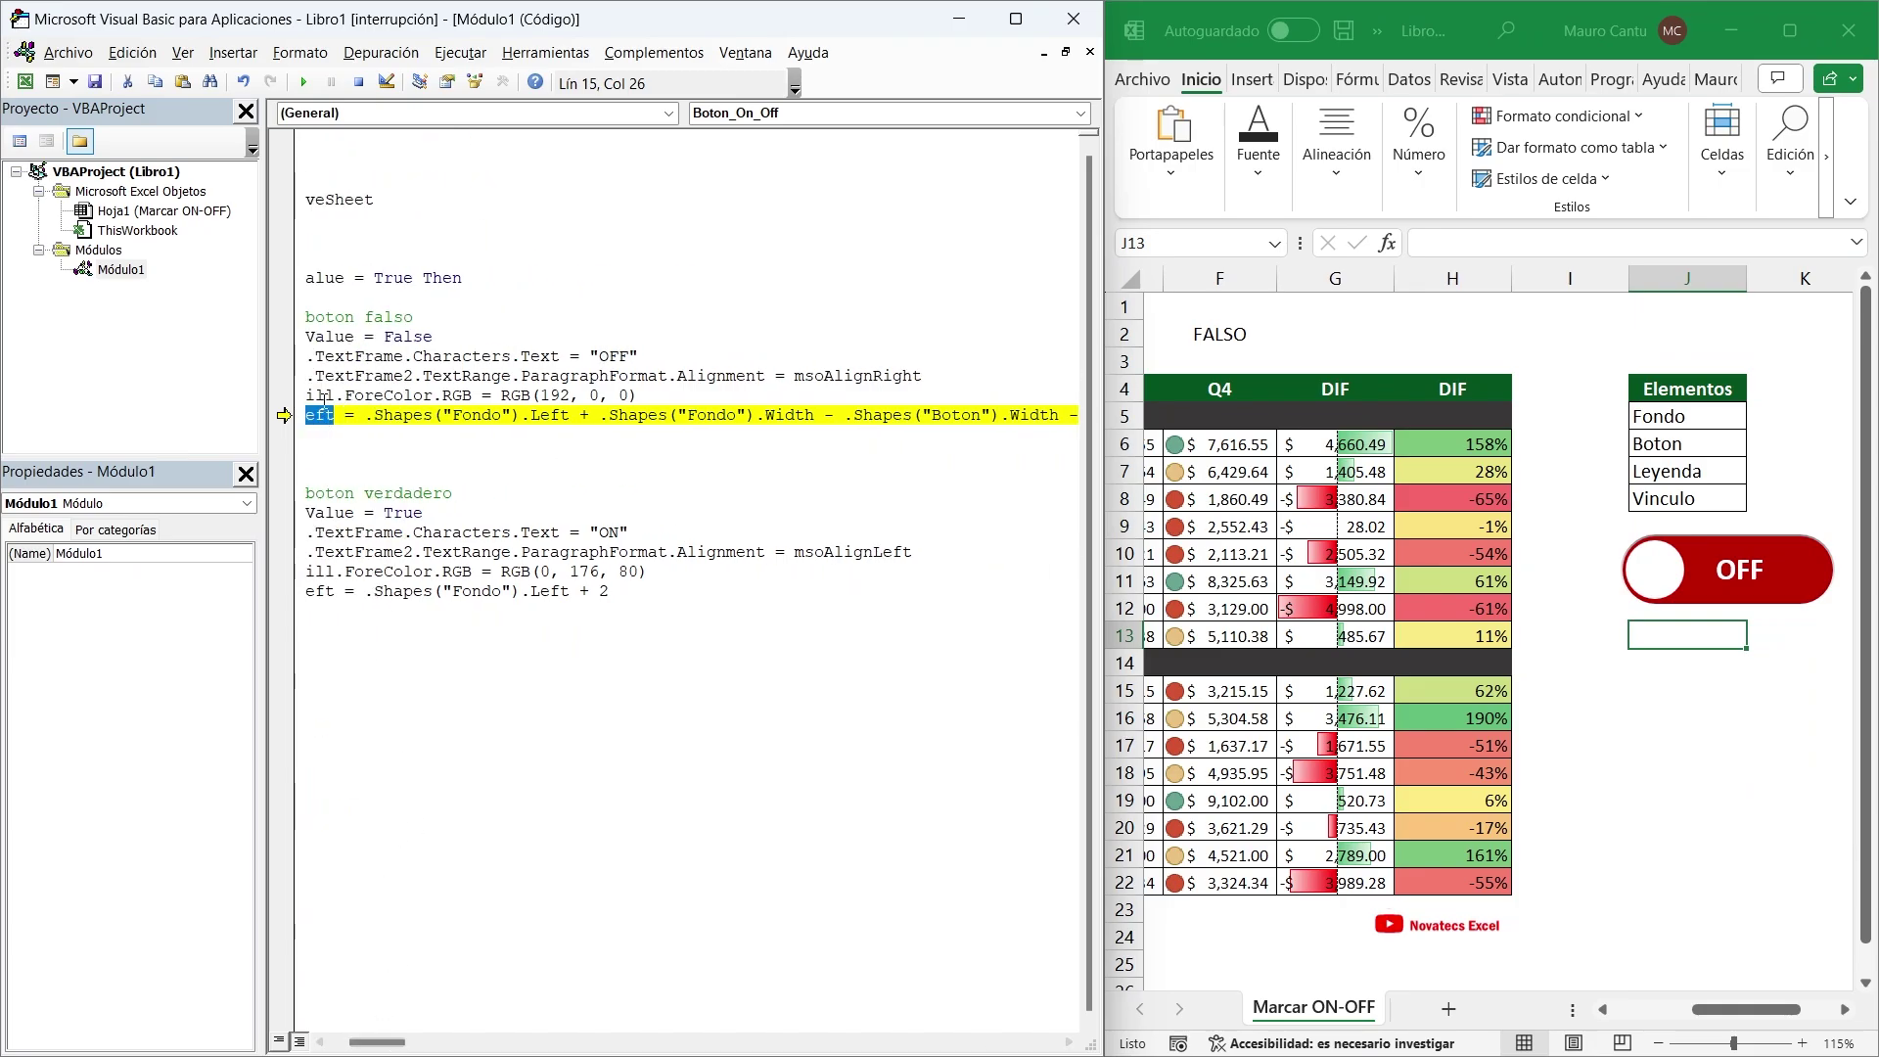
{"action": "left_click_drag", "start_coordinate": [373, 415], "coordinate": [820, 415]}
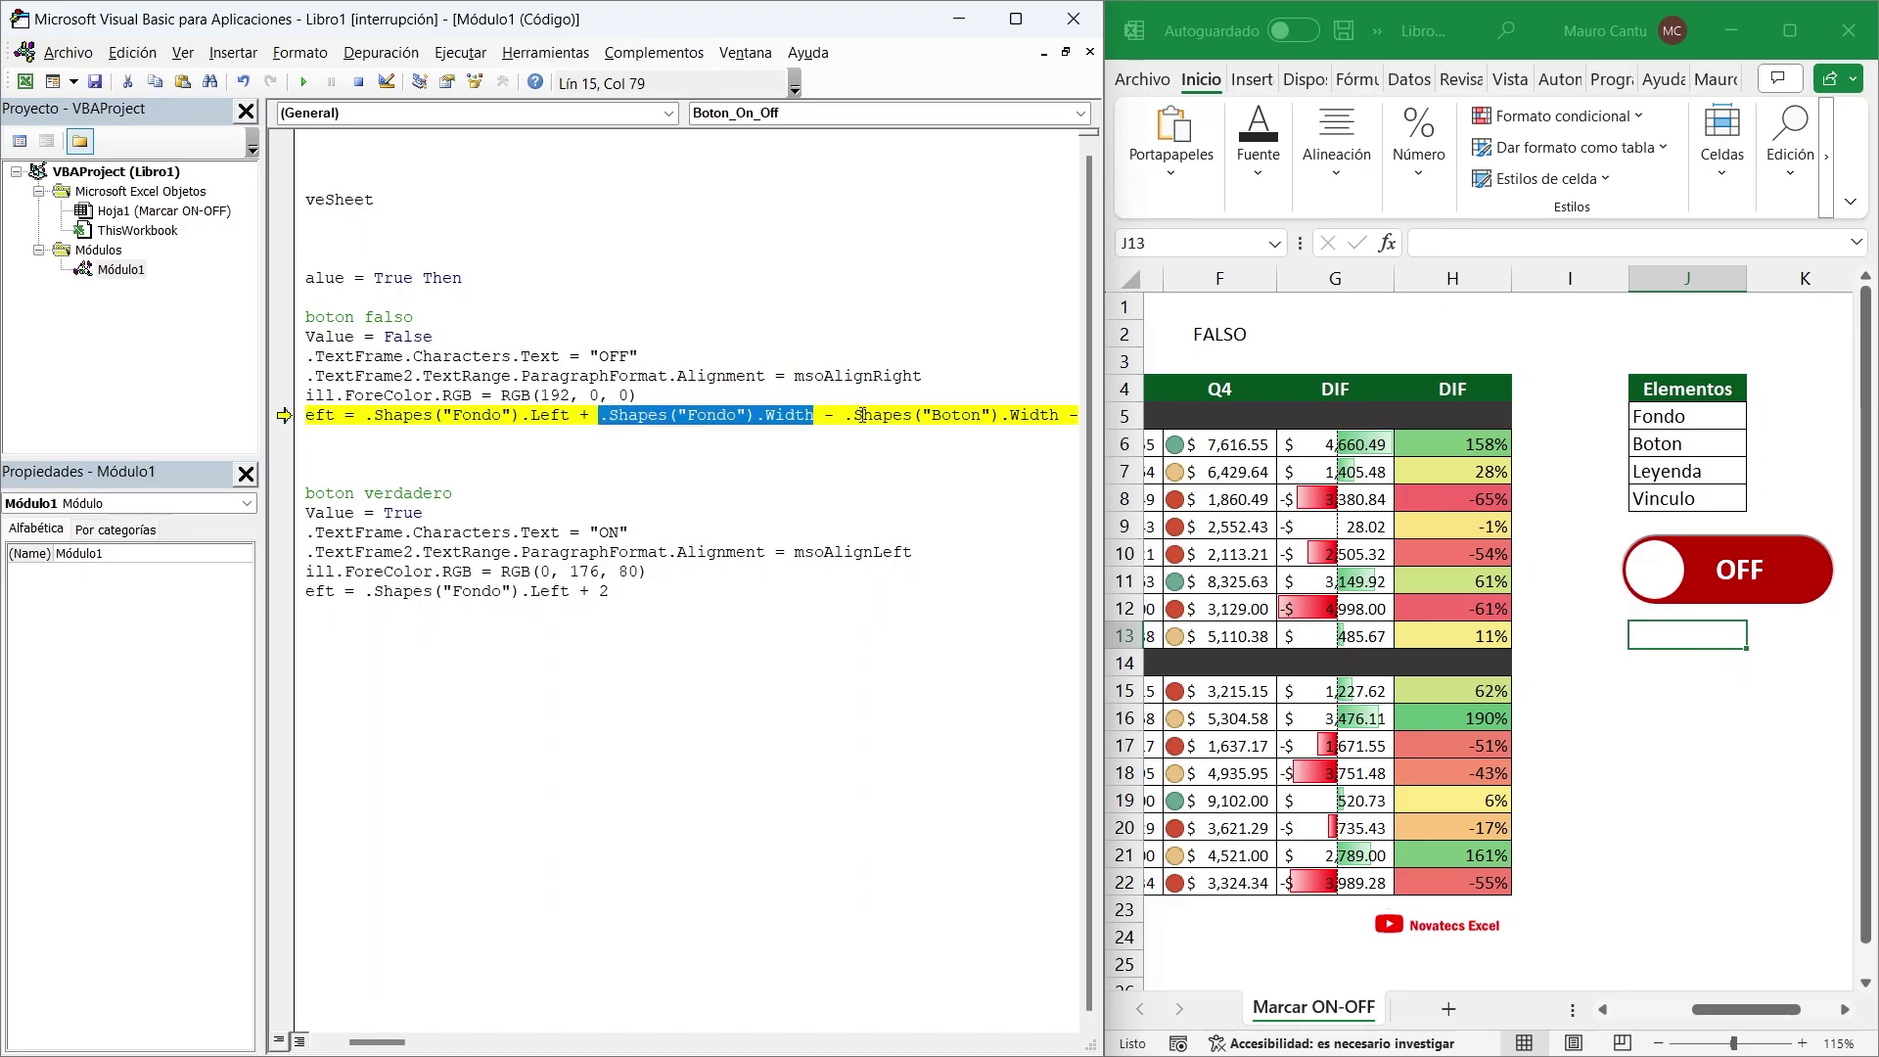
{"action": "left_click_drag", "start_coordinate": [845, 415], "coordinate": [1059, 415]}
{"action": "mouse_move", "coordinate": [379, 1043]}
{"action": "left_mouse_down"}
{"action": "mouse_move", "coordinate": [396, 1042]}
{"action": "mouse_move", "coordinate": [374, 1043]}
{"action": "left_mouse_up"}
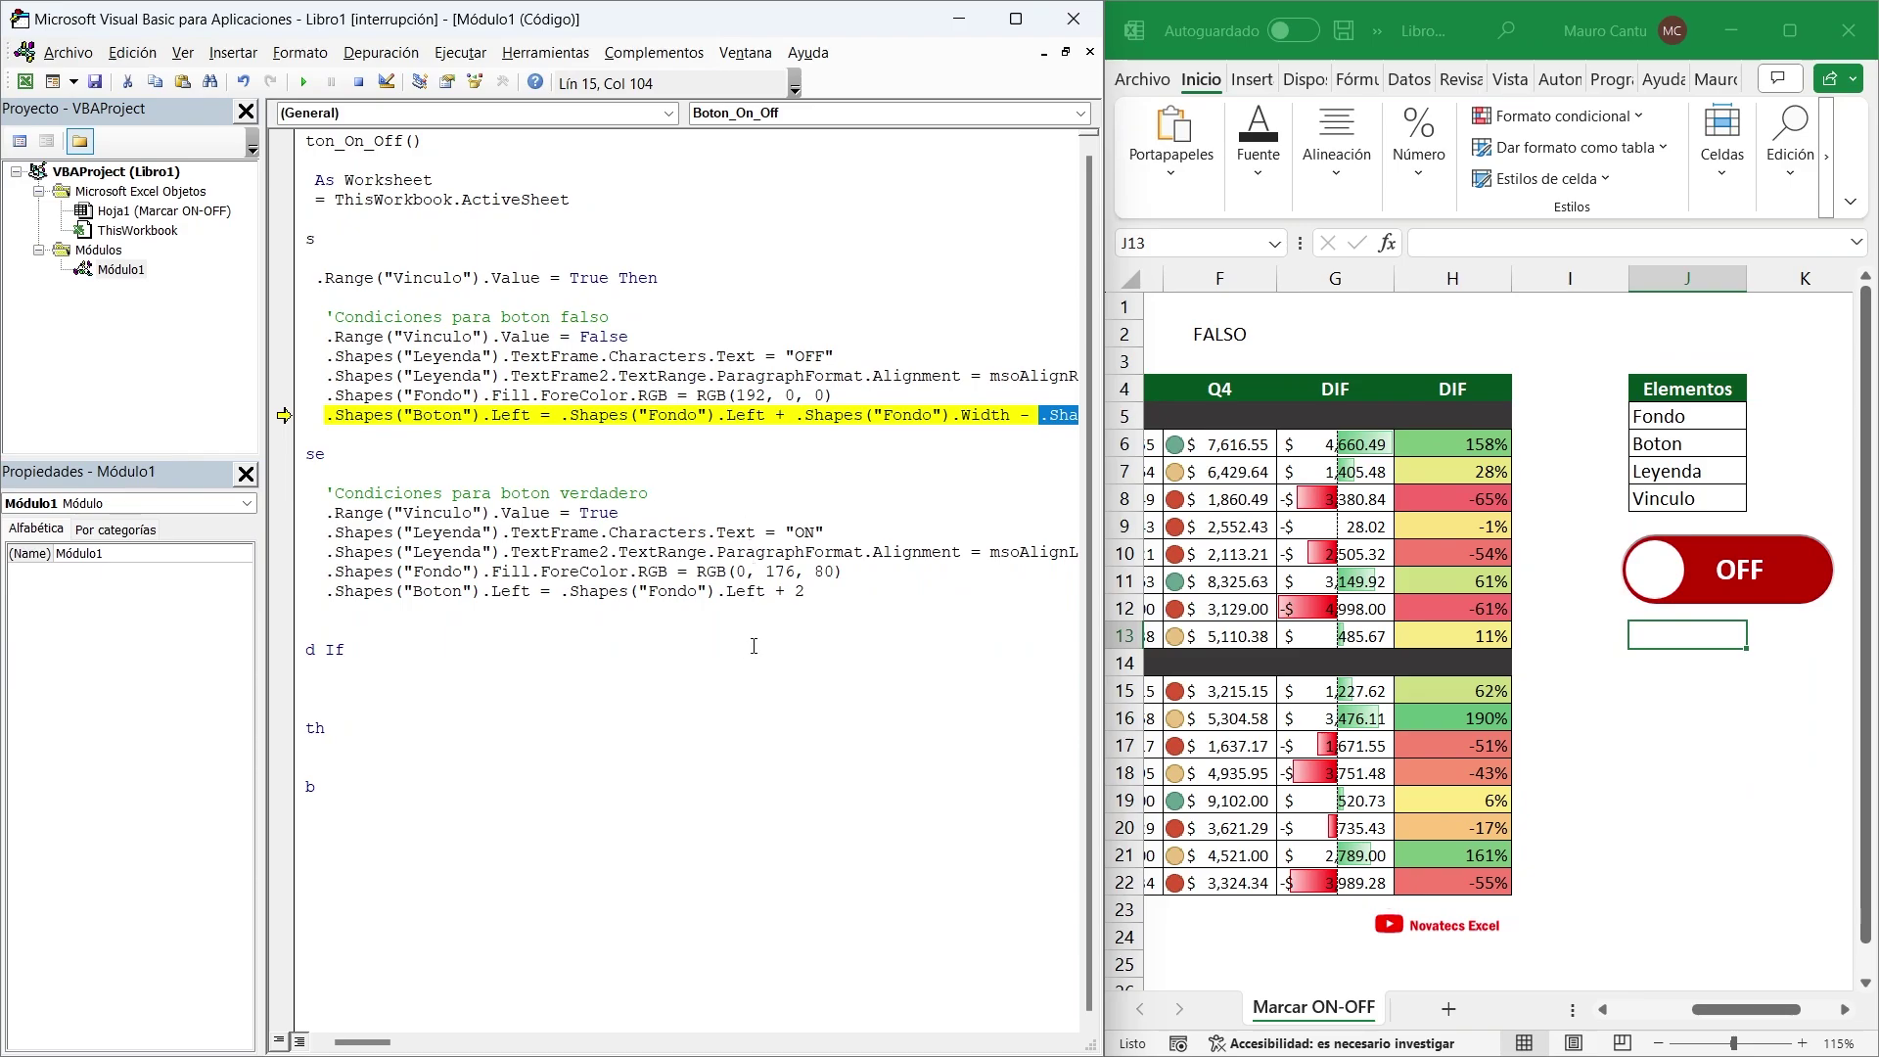
{"action": "key", "text": "F8"}
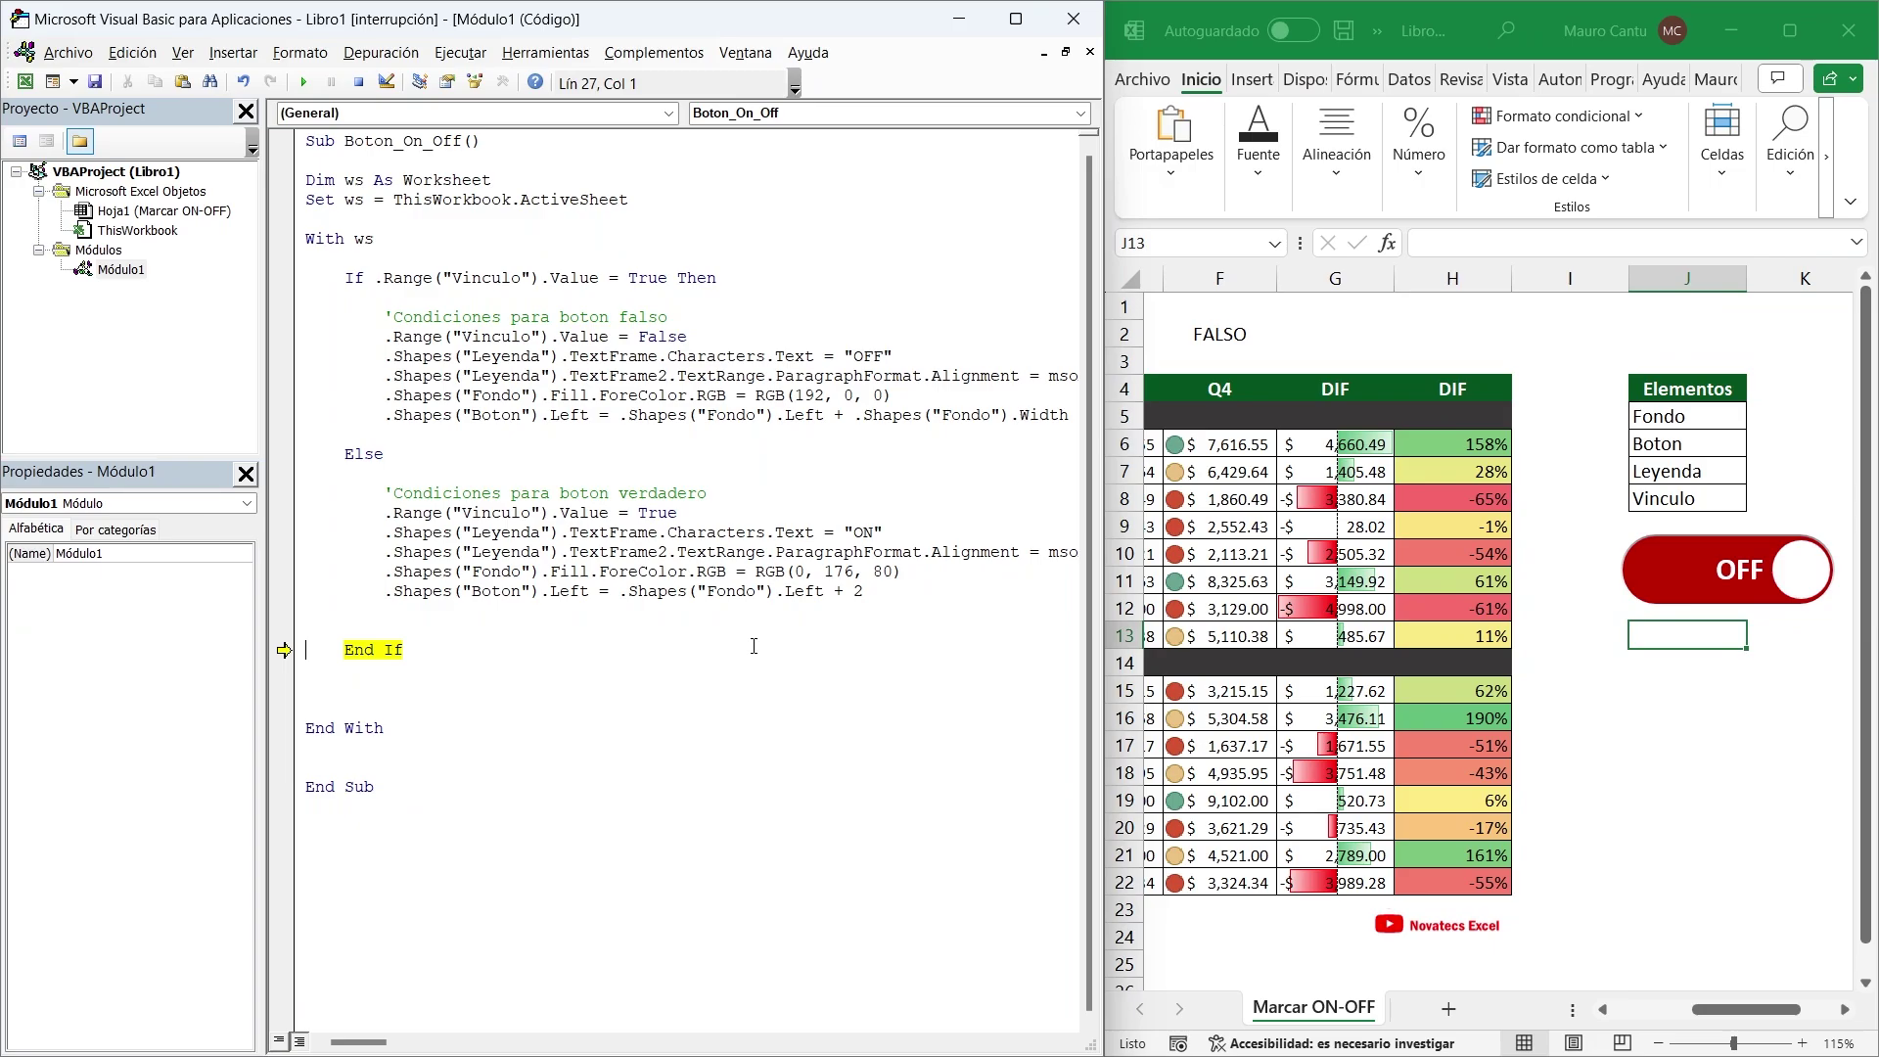
Execute the closing lines of Boton_On_Off until the macro ends
{"action": "key", "text": "F8"}
{"action": "key", "text": "F8"}
{"action": "key", "text": "F8"}
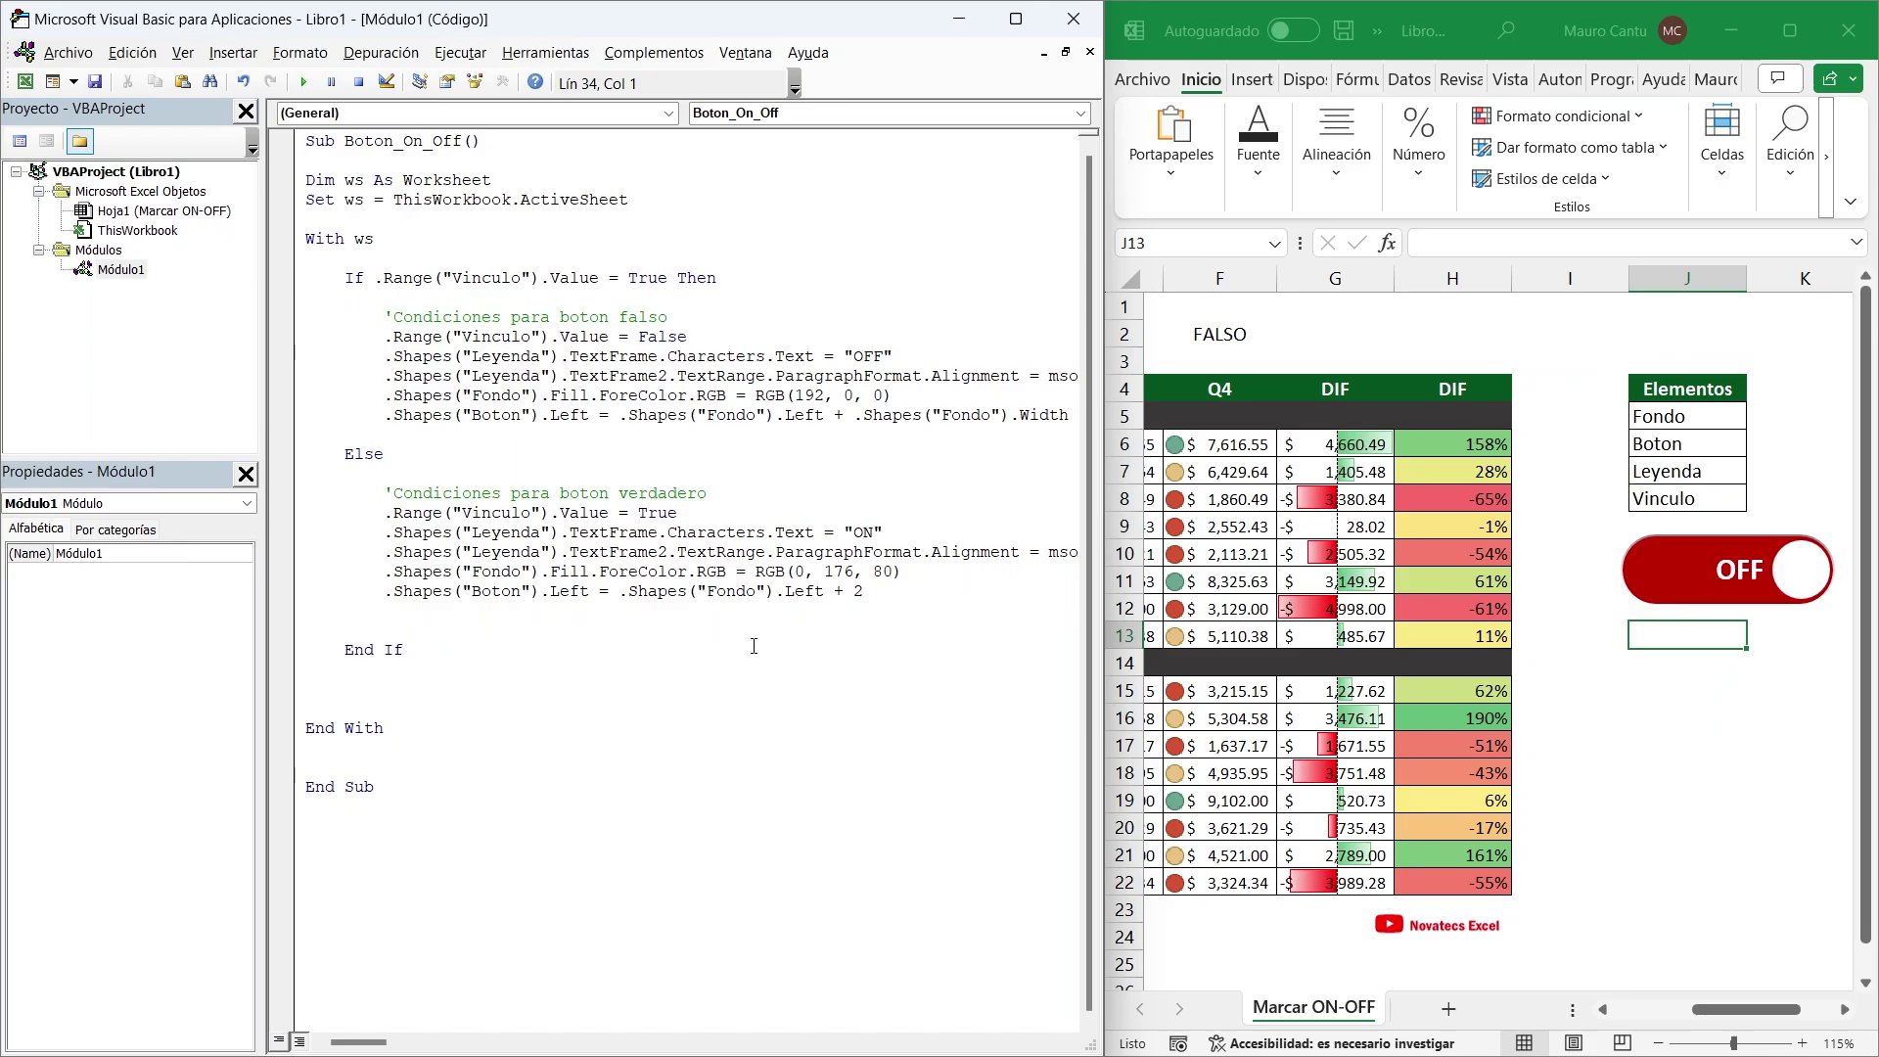
Run Boton_On_Off again line by line until execution reaches the Else branch
{"action": "key", "text": "F8"}
{"action": "key", "text": "F8"}
{"action": "key", "text": "F8"}
{"action": "key", "text": "F8"}
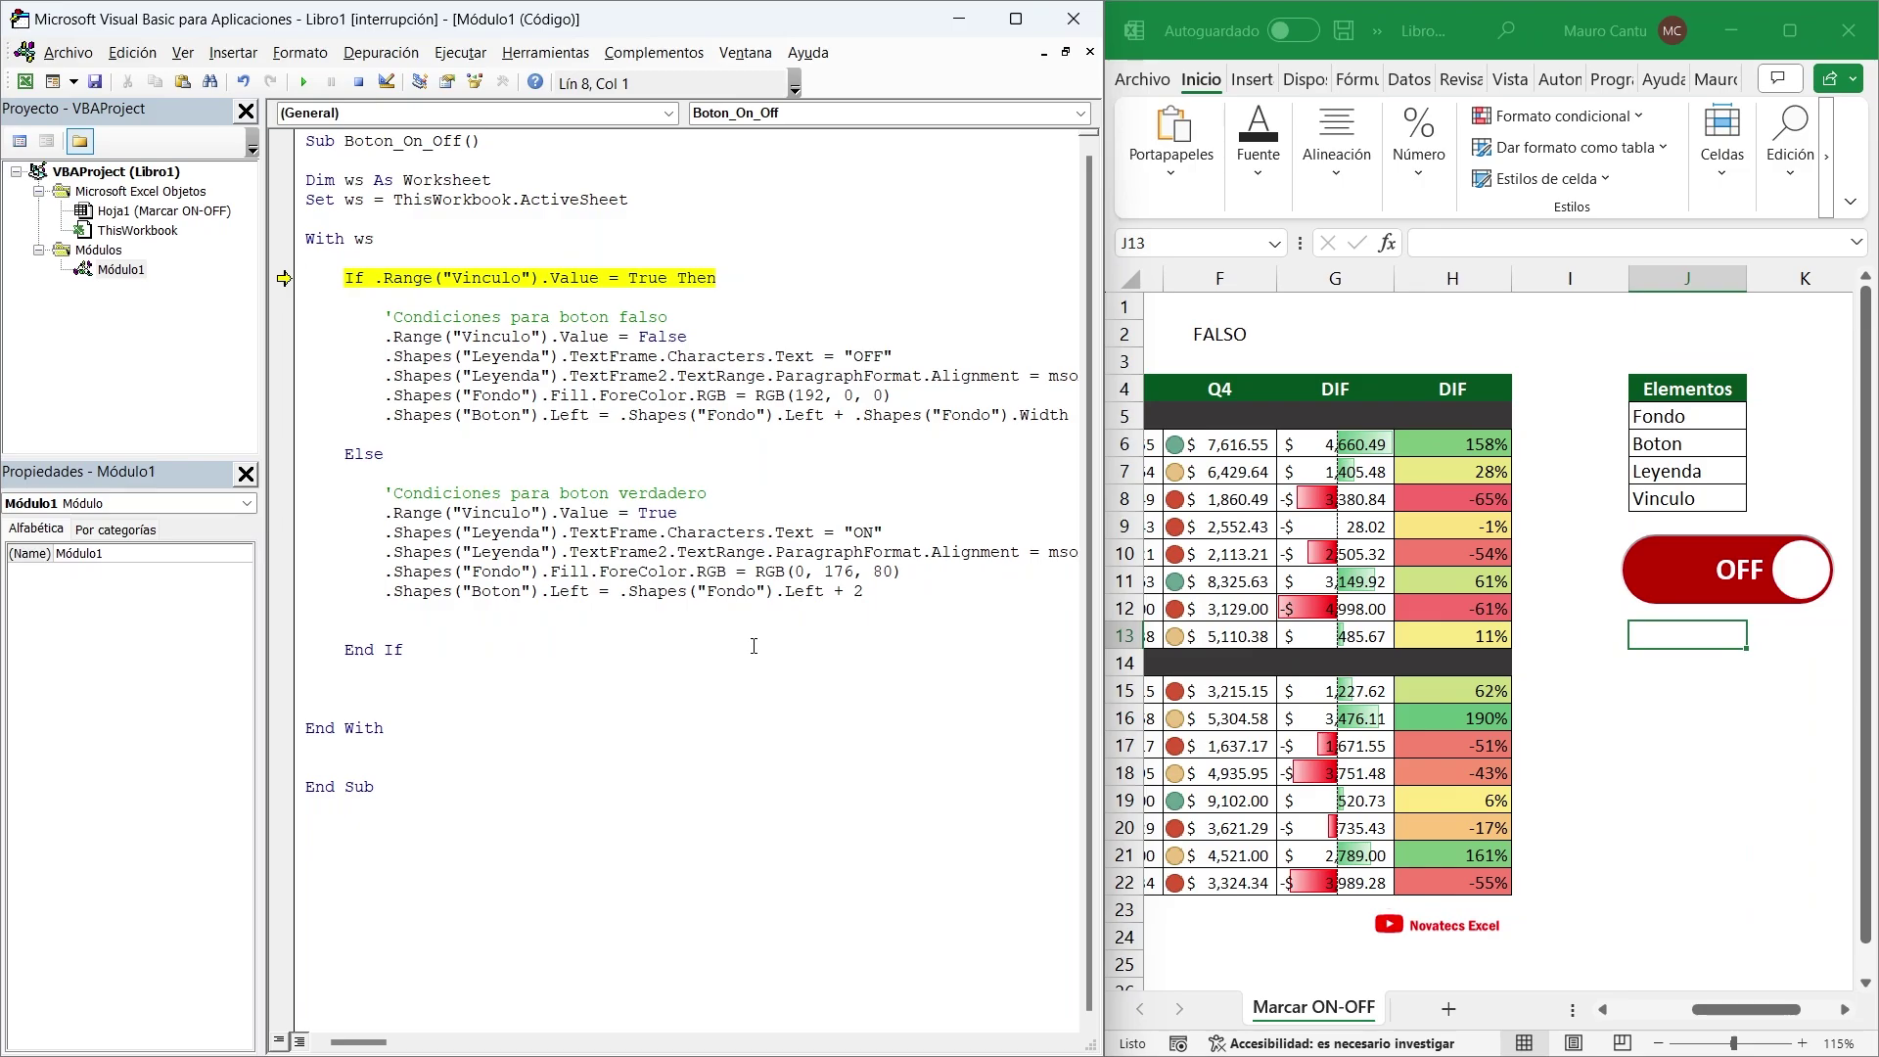
{"action": "key", "text": "F8"}
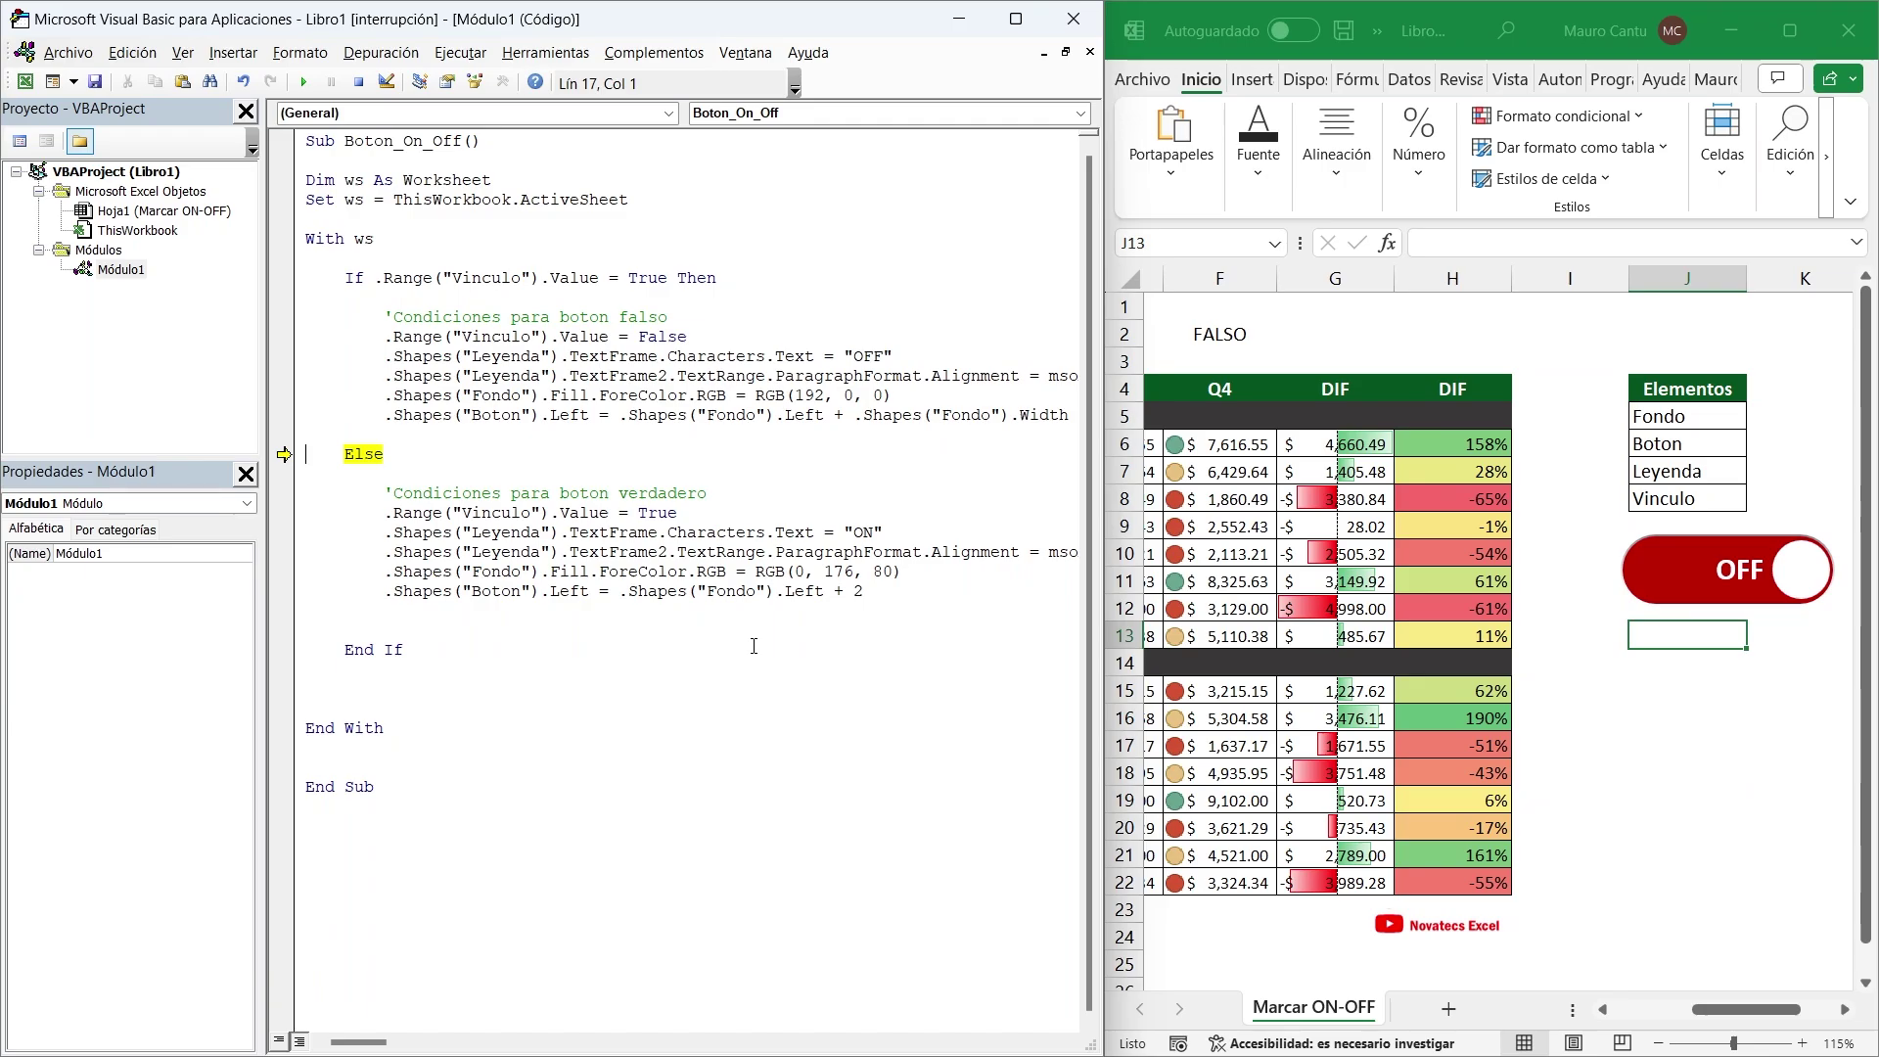
Execute the true-state instructions for Vinculo, the "ON" Leyenda, Fondo's RGB(0, 176, 80) and Boton's position, through to the end of the macro
{"action": "key", "text": "F8"}
{"action": "key", "text": "F8"}
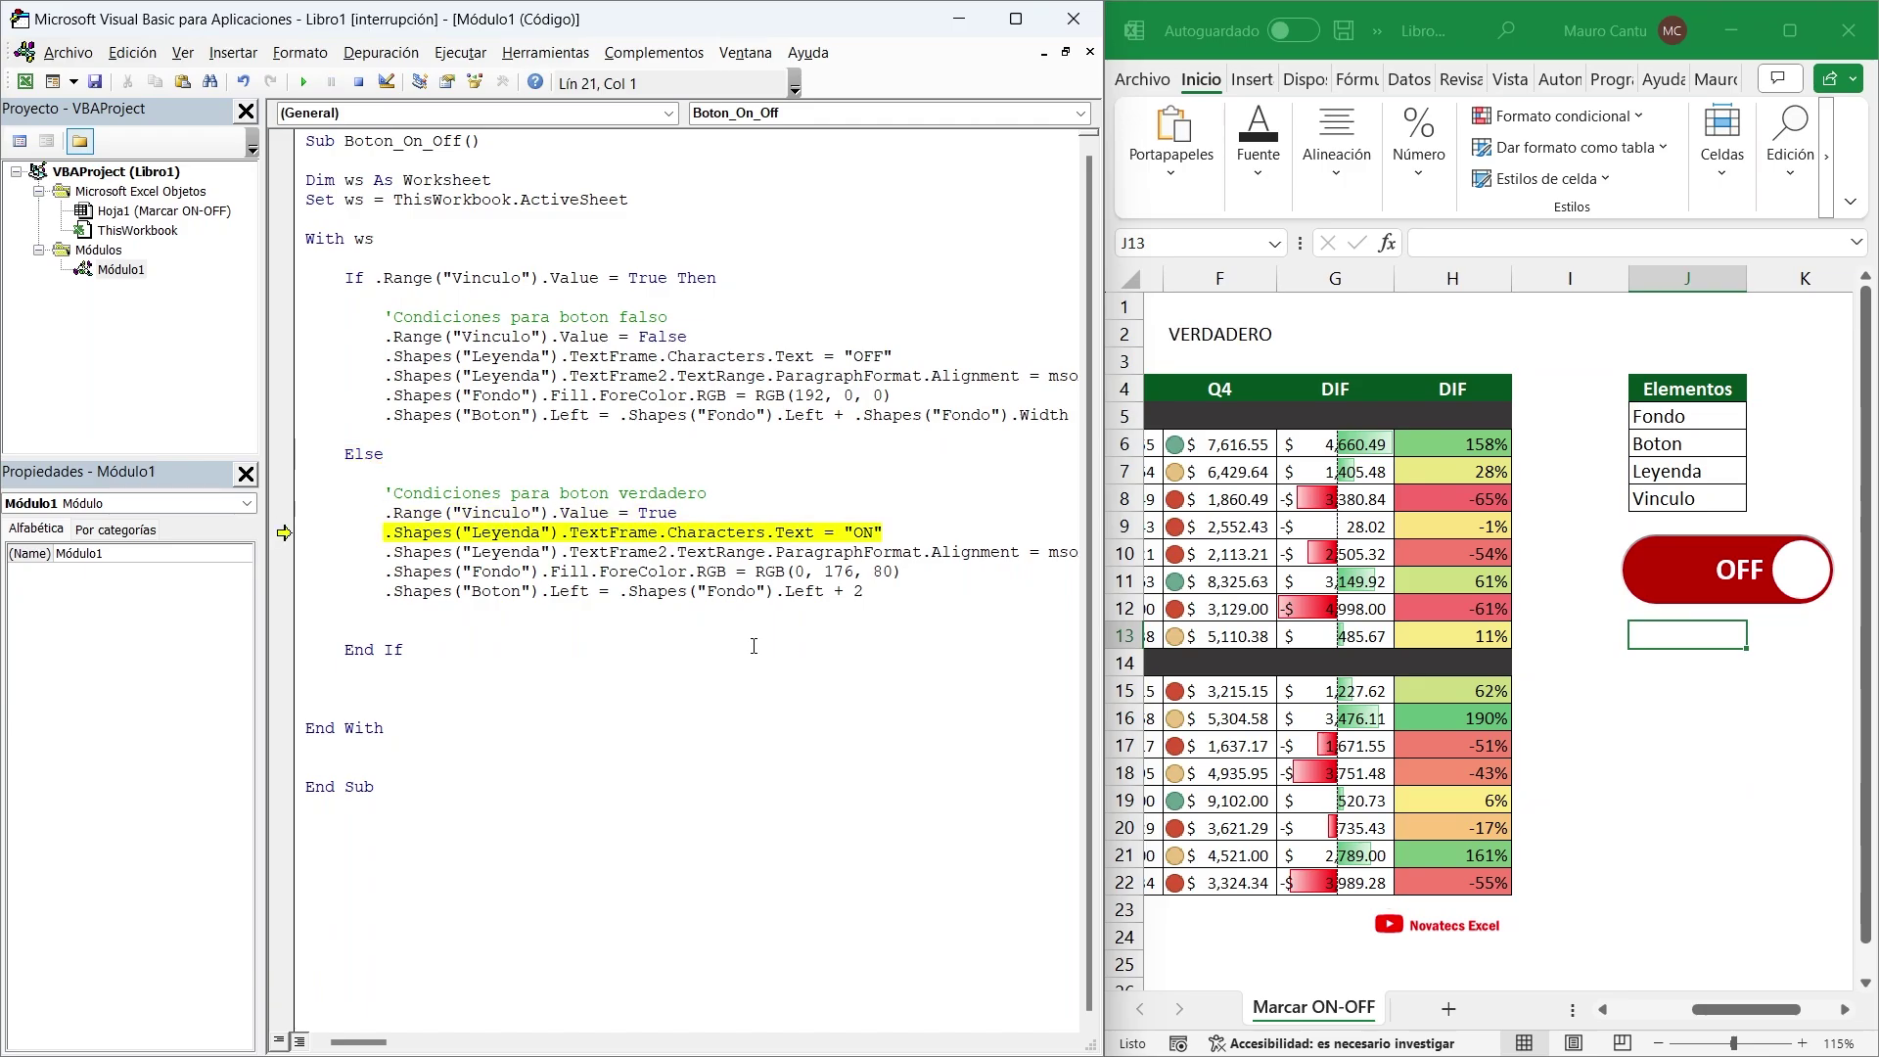
{"action": "key", "text": "F8"}
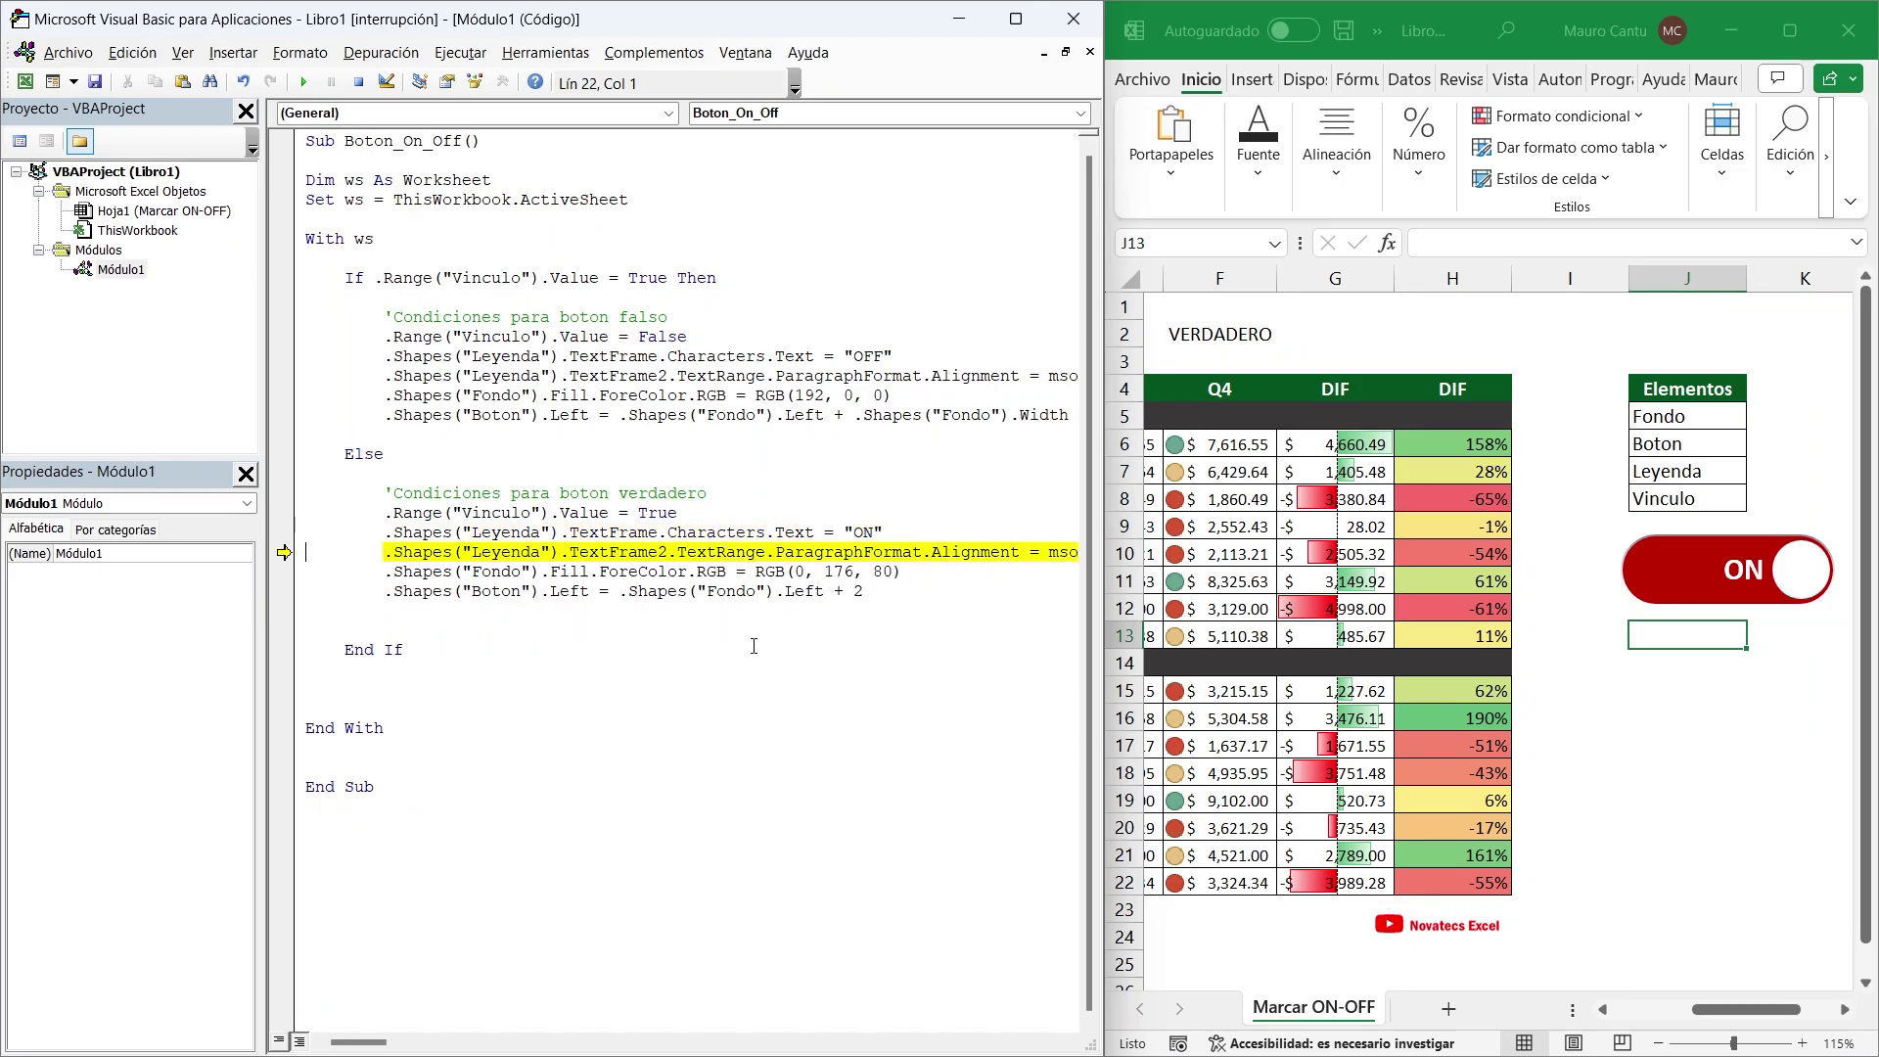
{"action": "key", "text": "F8"}
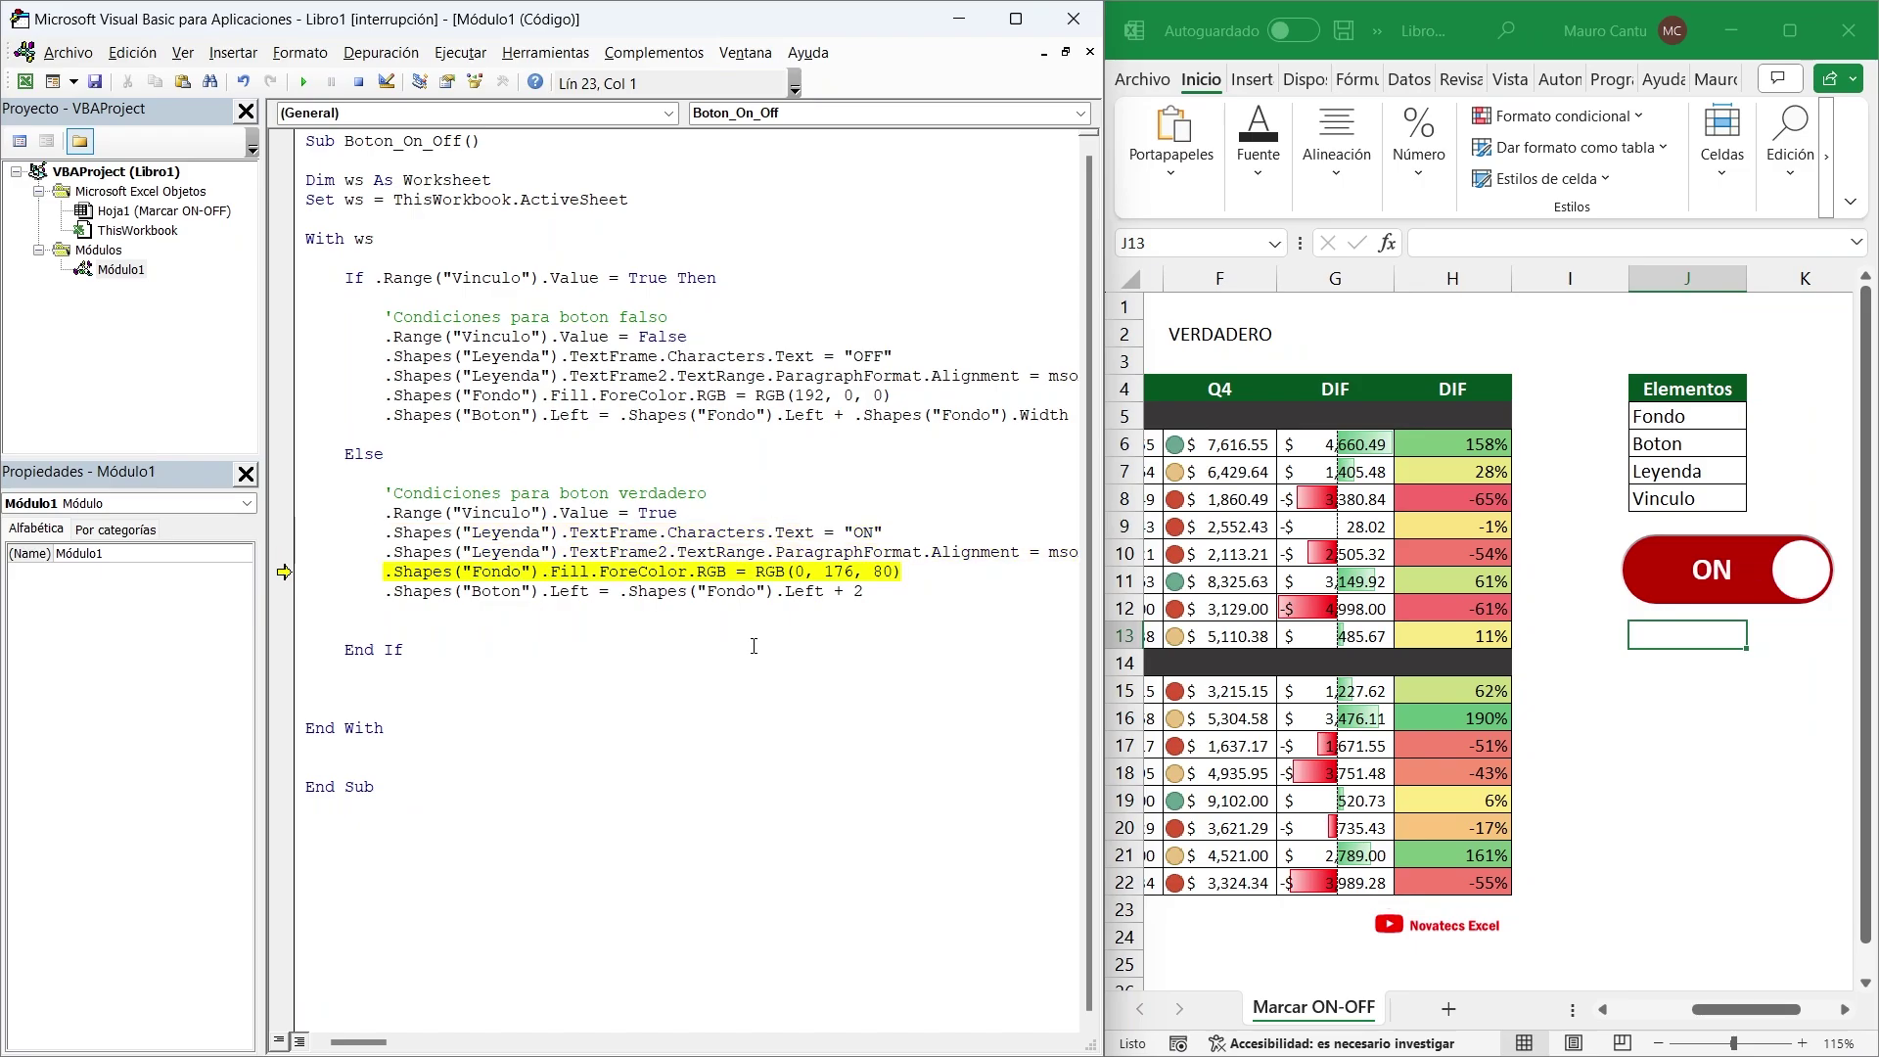
{"action": "key", "text": "F8"}
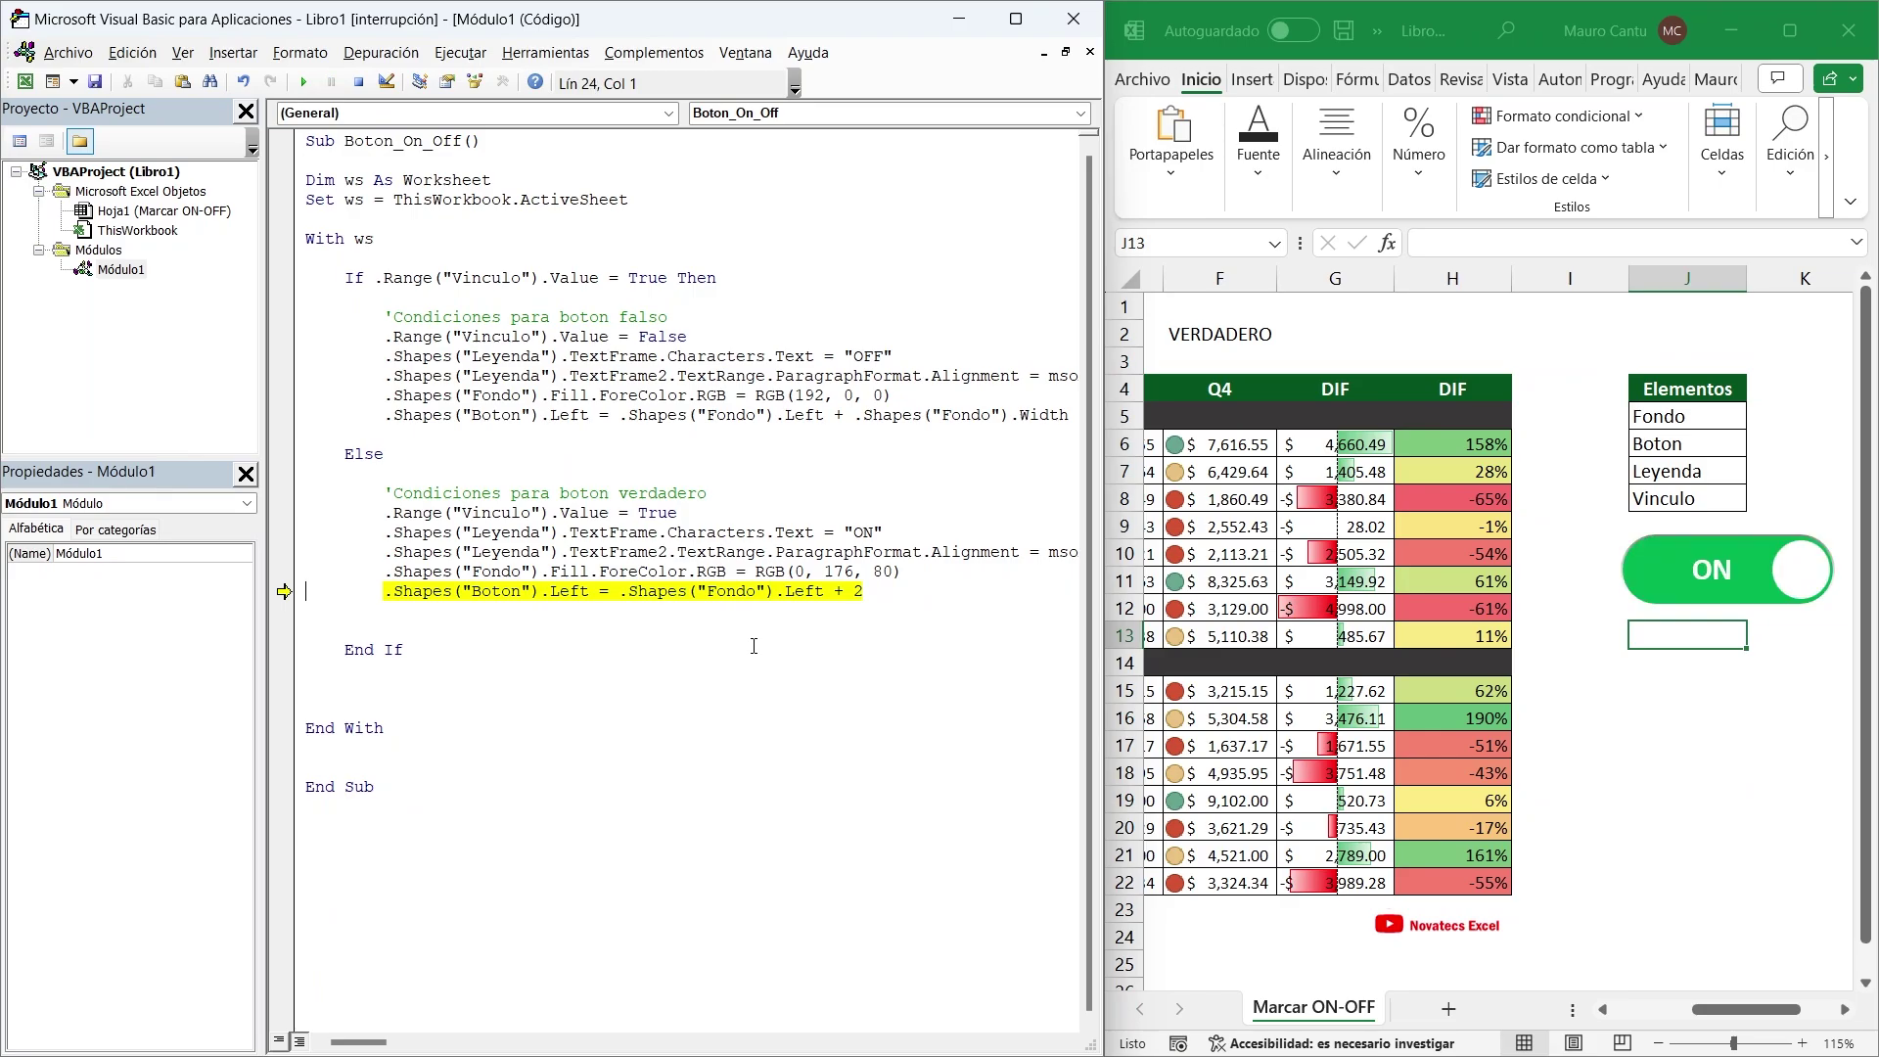
{"action": "key", "text": "F8"}
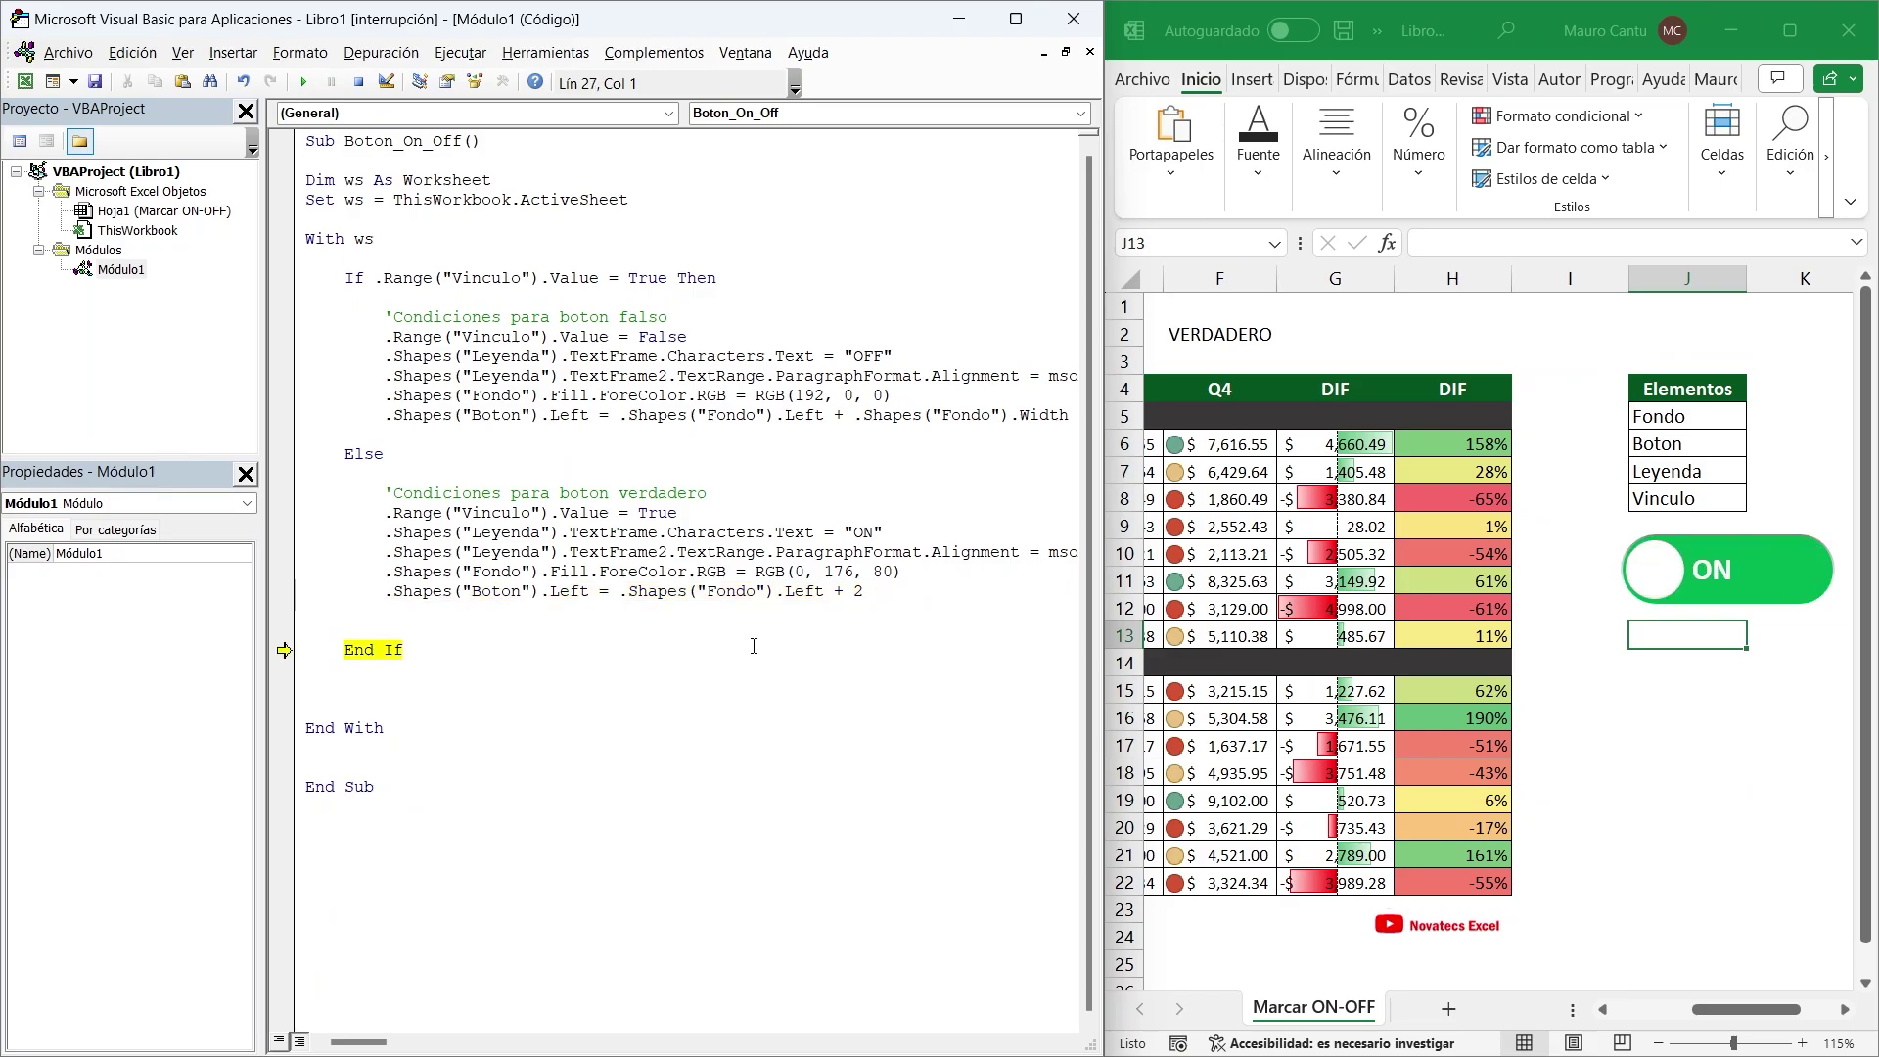
{"action": "key", "text": "F8"}
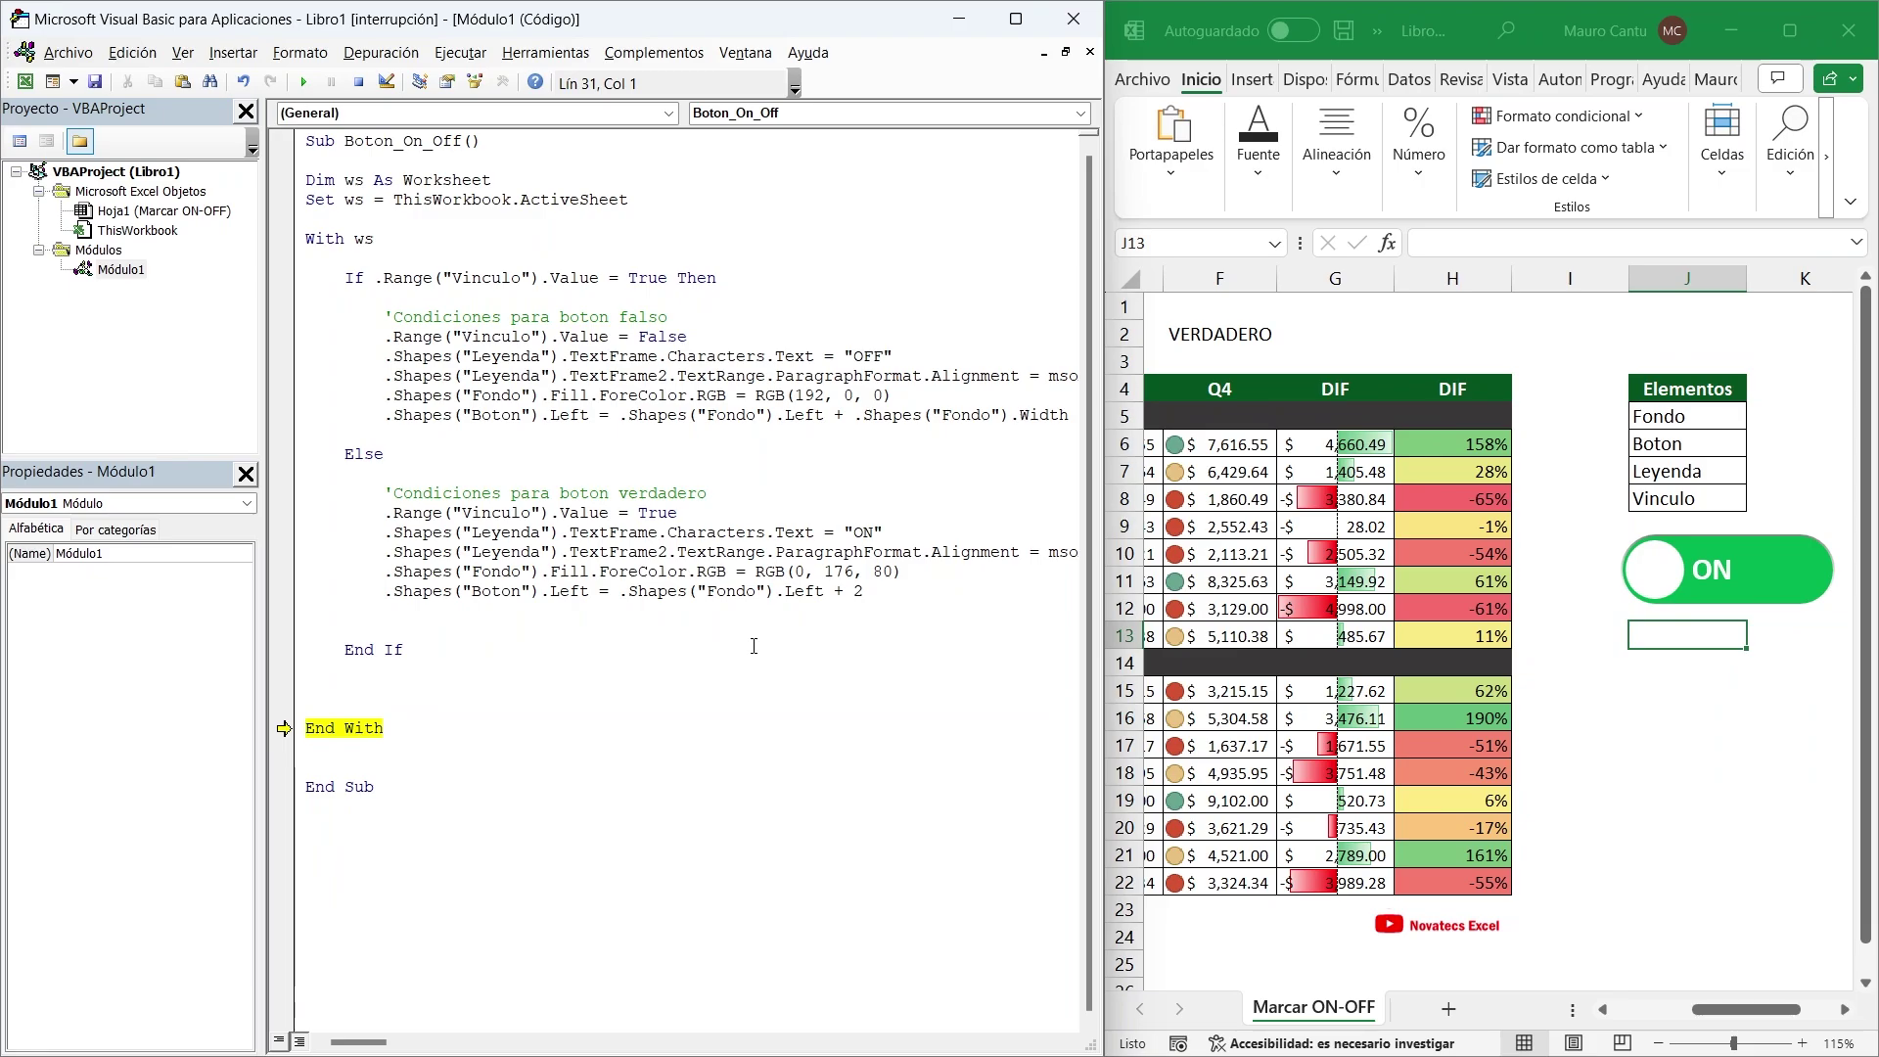
{"action": "key", "text": "F8"}
{"action": "key", "text": "F8"}
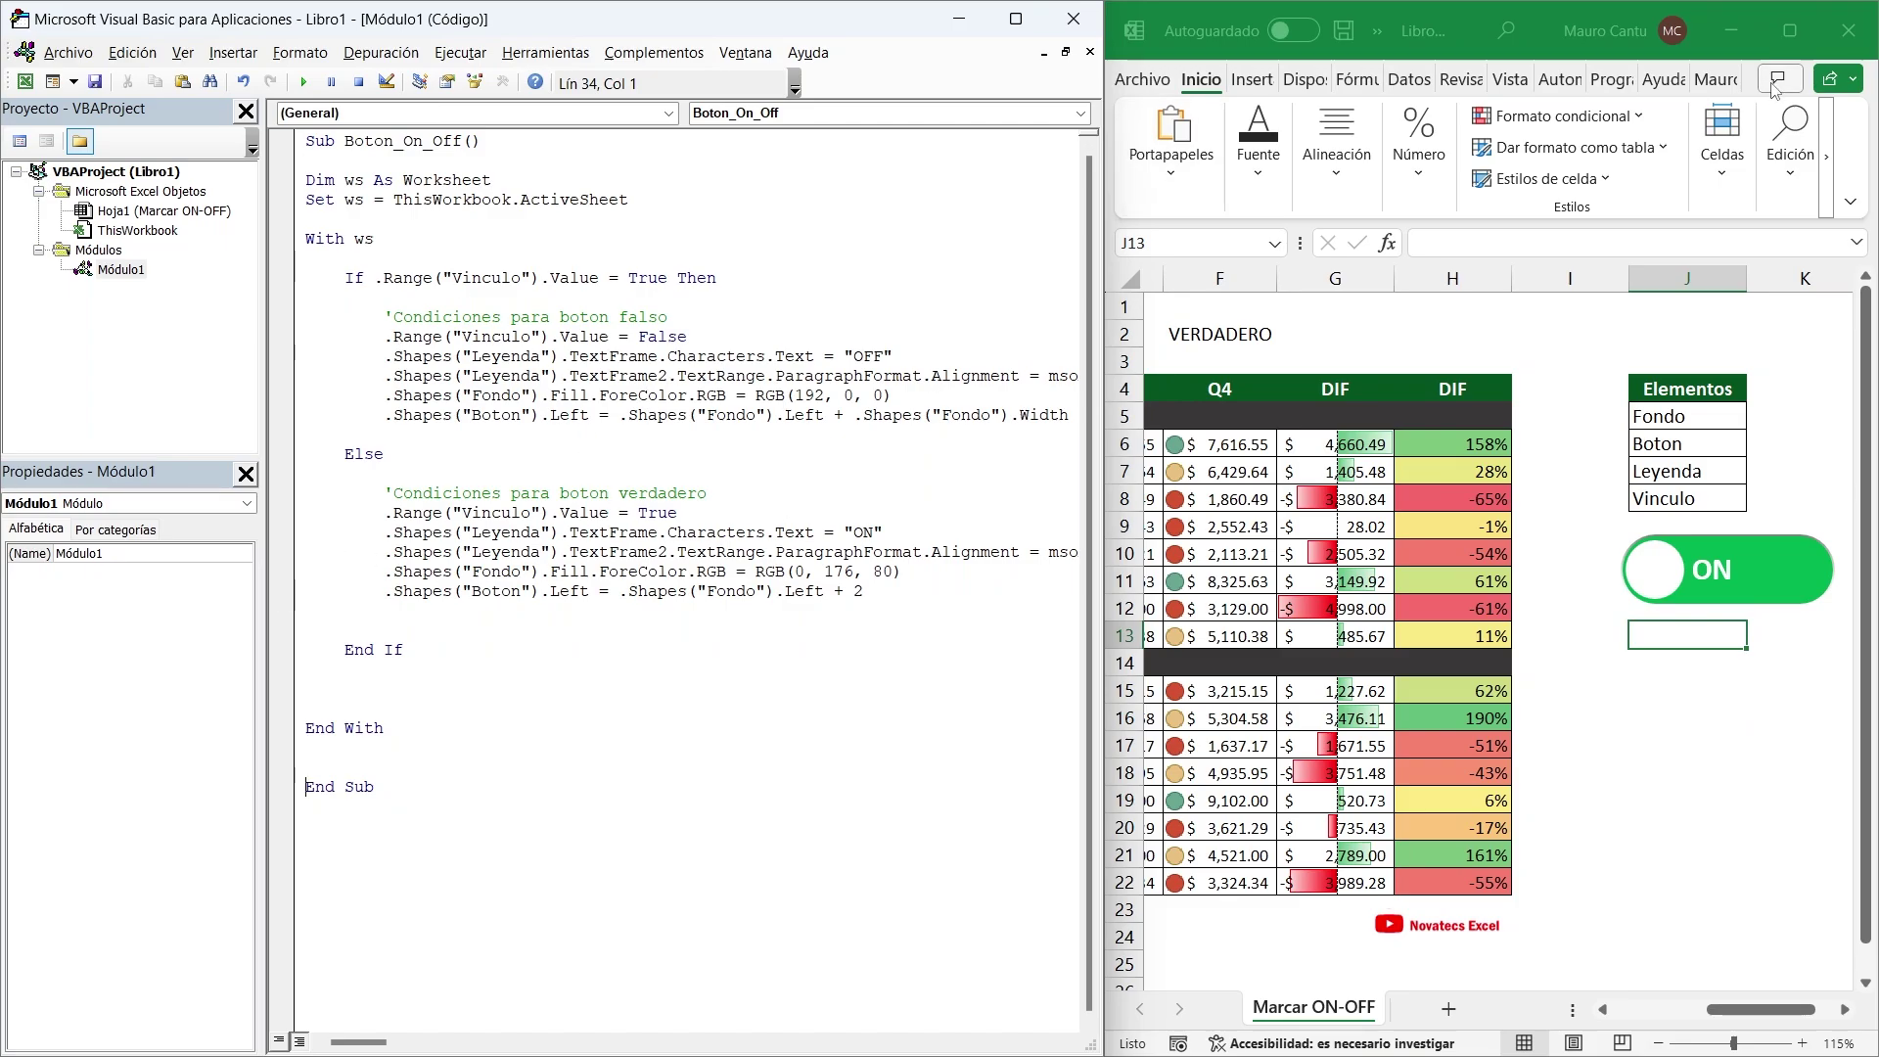
Maximize the Excel window and assign the macro Boton_On_Off to the white circular Boton shape beside the table
{"action": "left_click", "coordinate": [1790, 30]}
{"action": "left_click", "coordinate": [890, 768]}
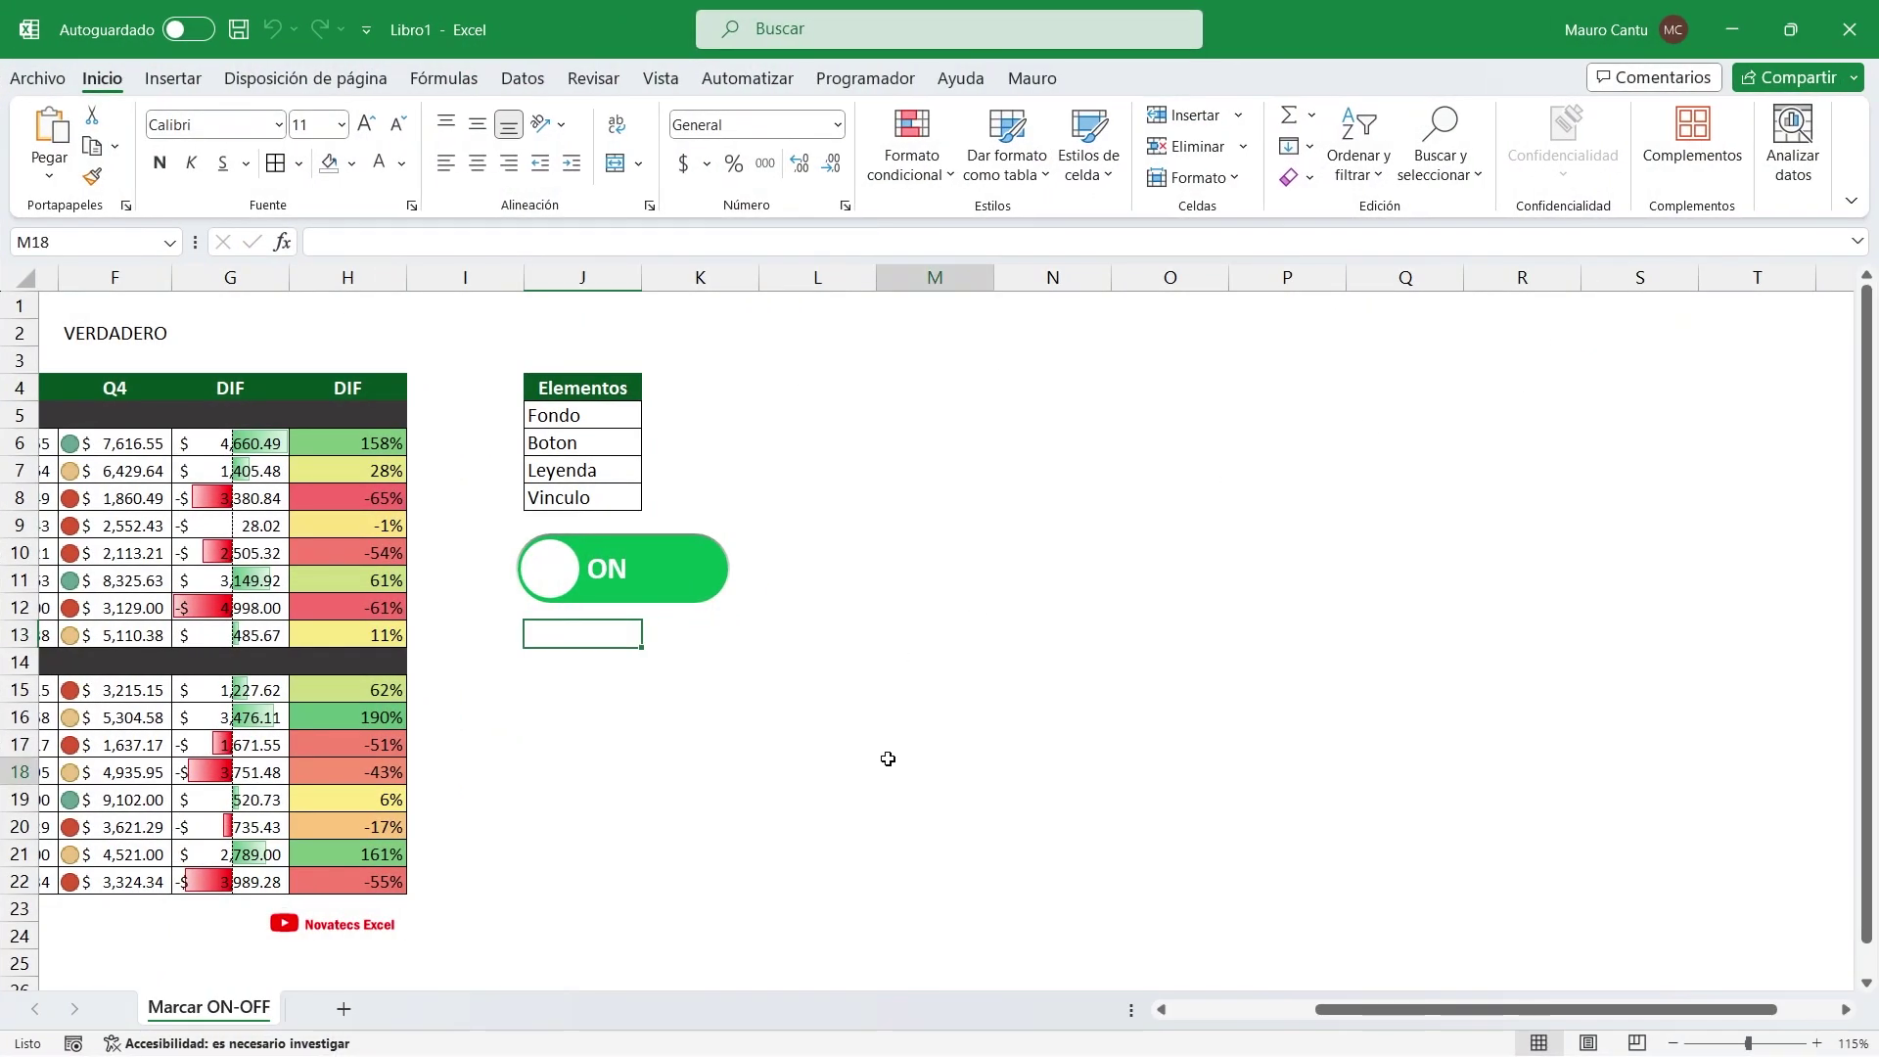
{"action": "left_click_drag", "start_coordinate": [1346, 1009], "coordinate": [1154, 871]}
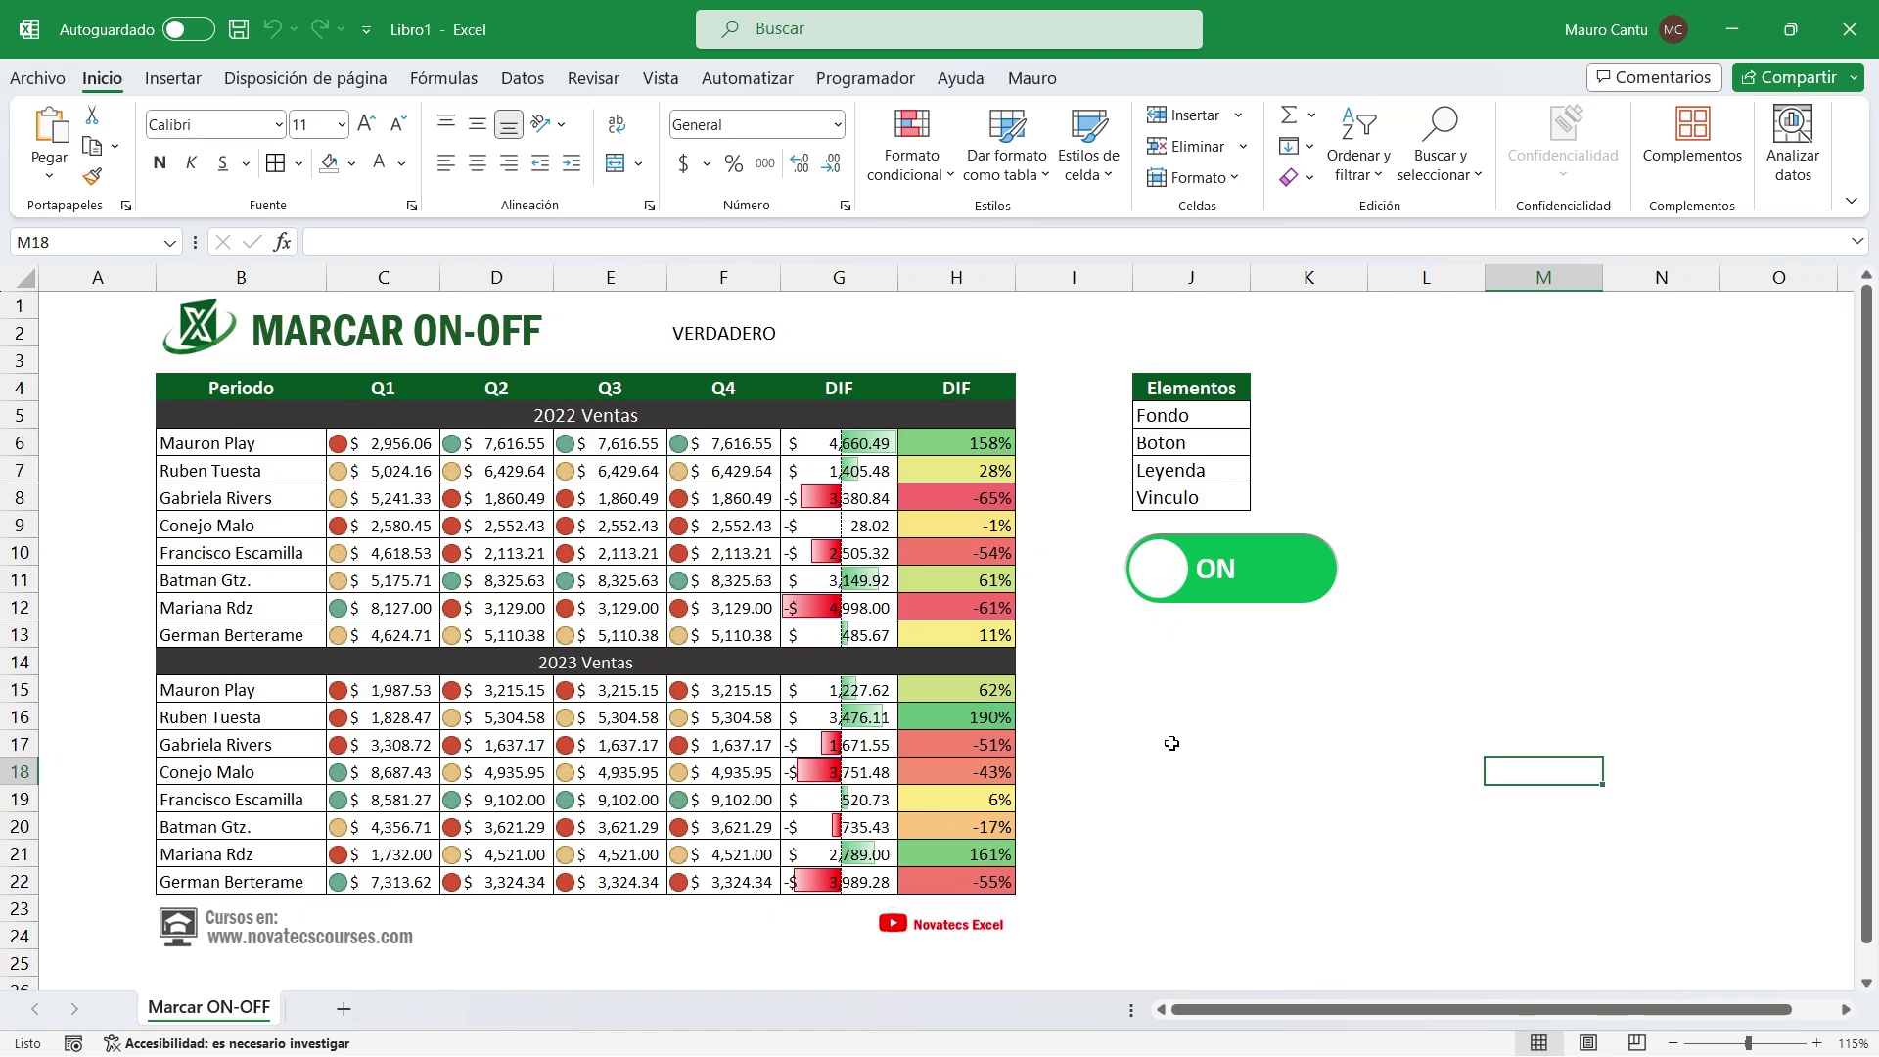
{"action": "right_click", "coordinate": [1152, 580]}
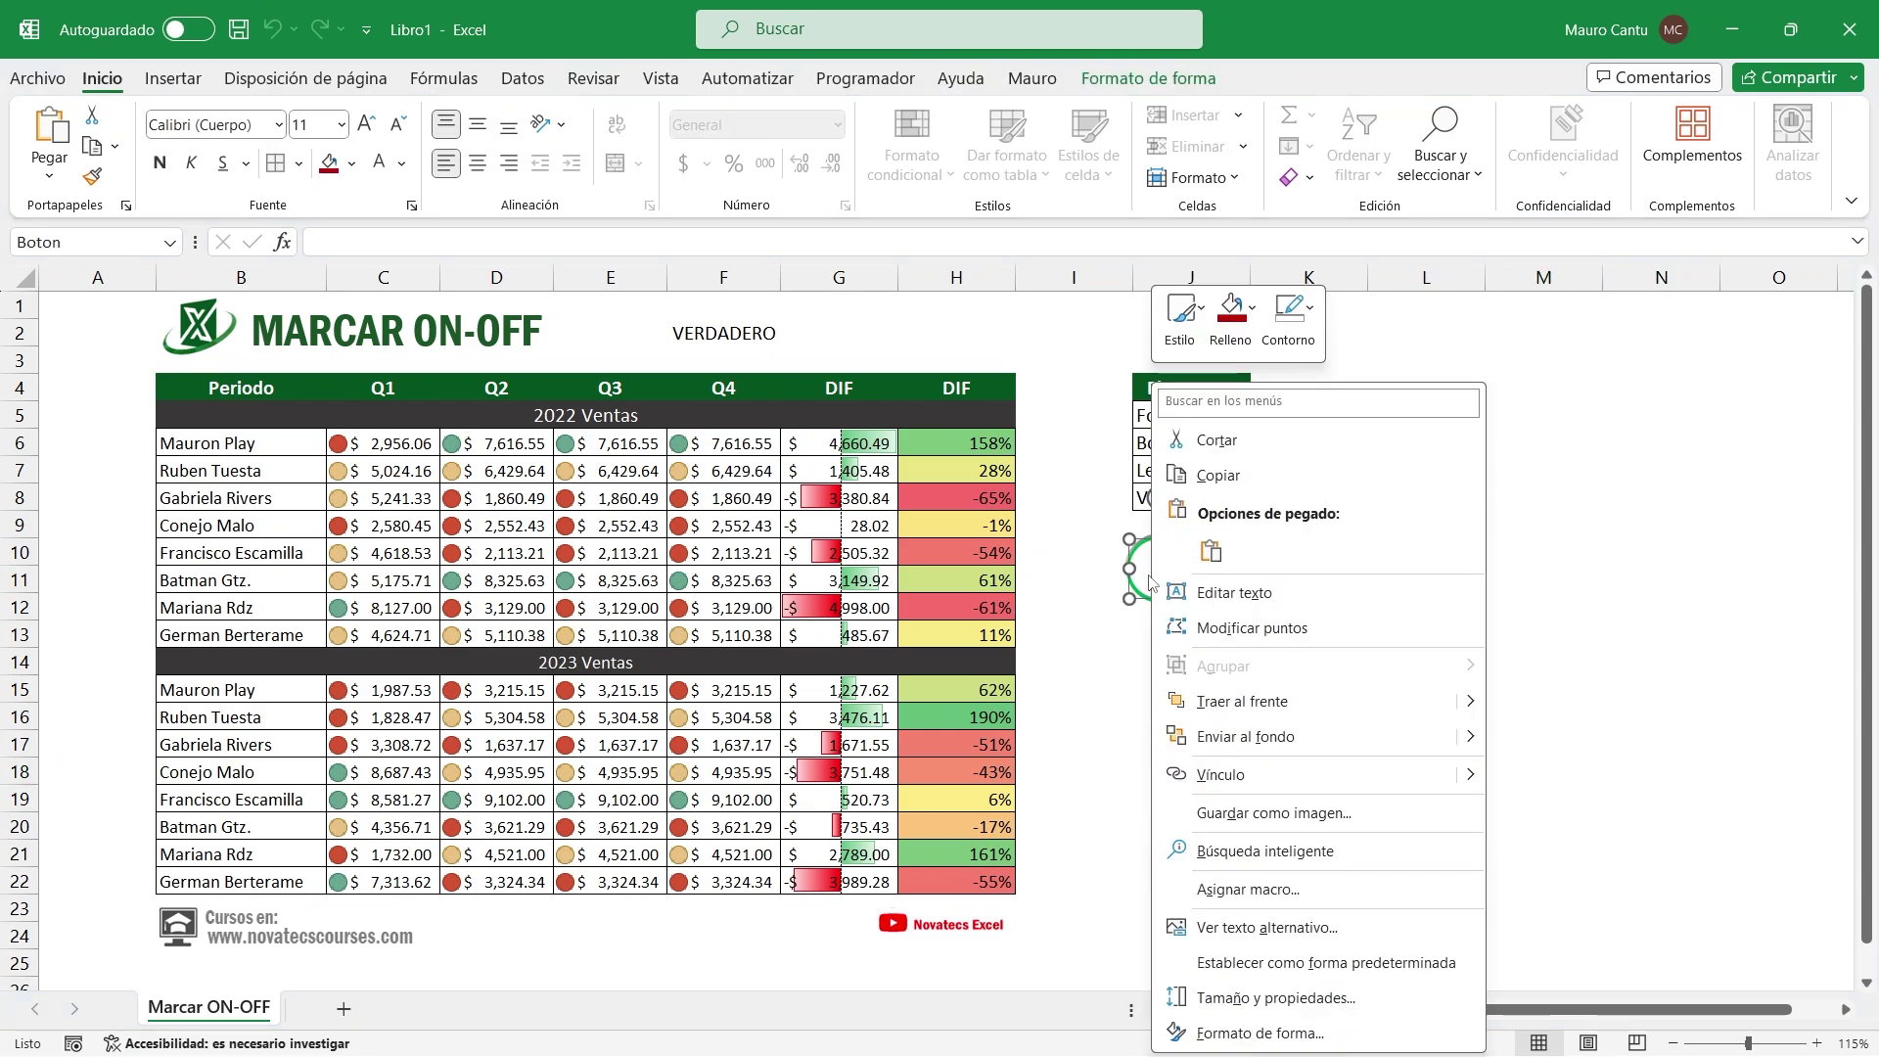
{"action": "left_click", "coordinate": [1301, 893]}
{"action": "left_click", "coordinate": [1121, 694]}
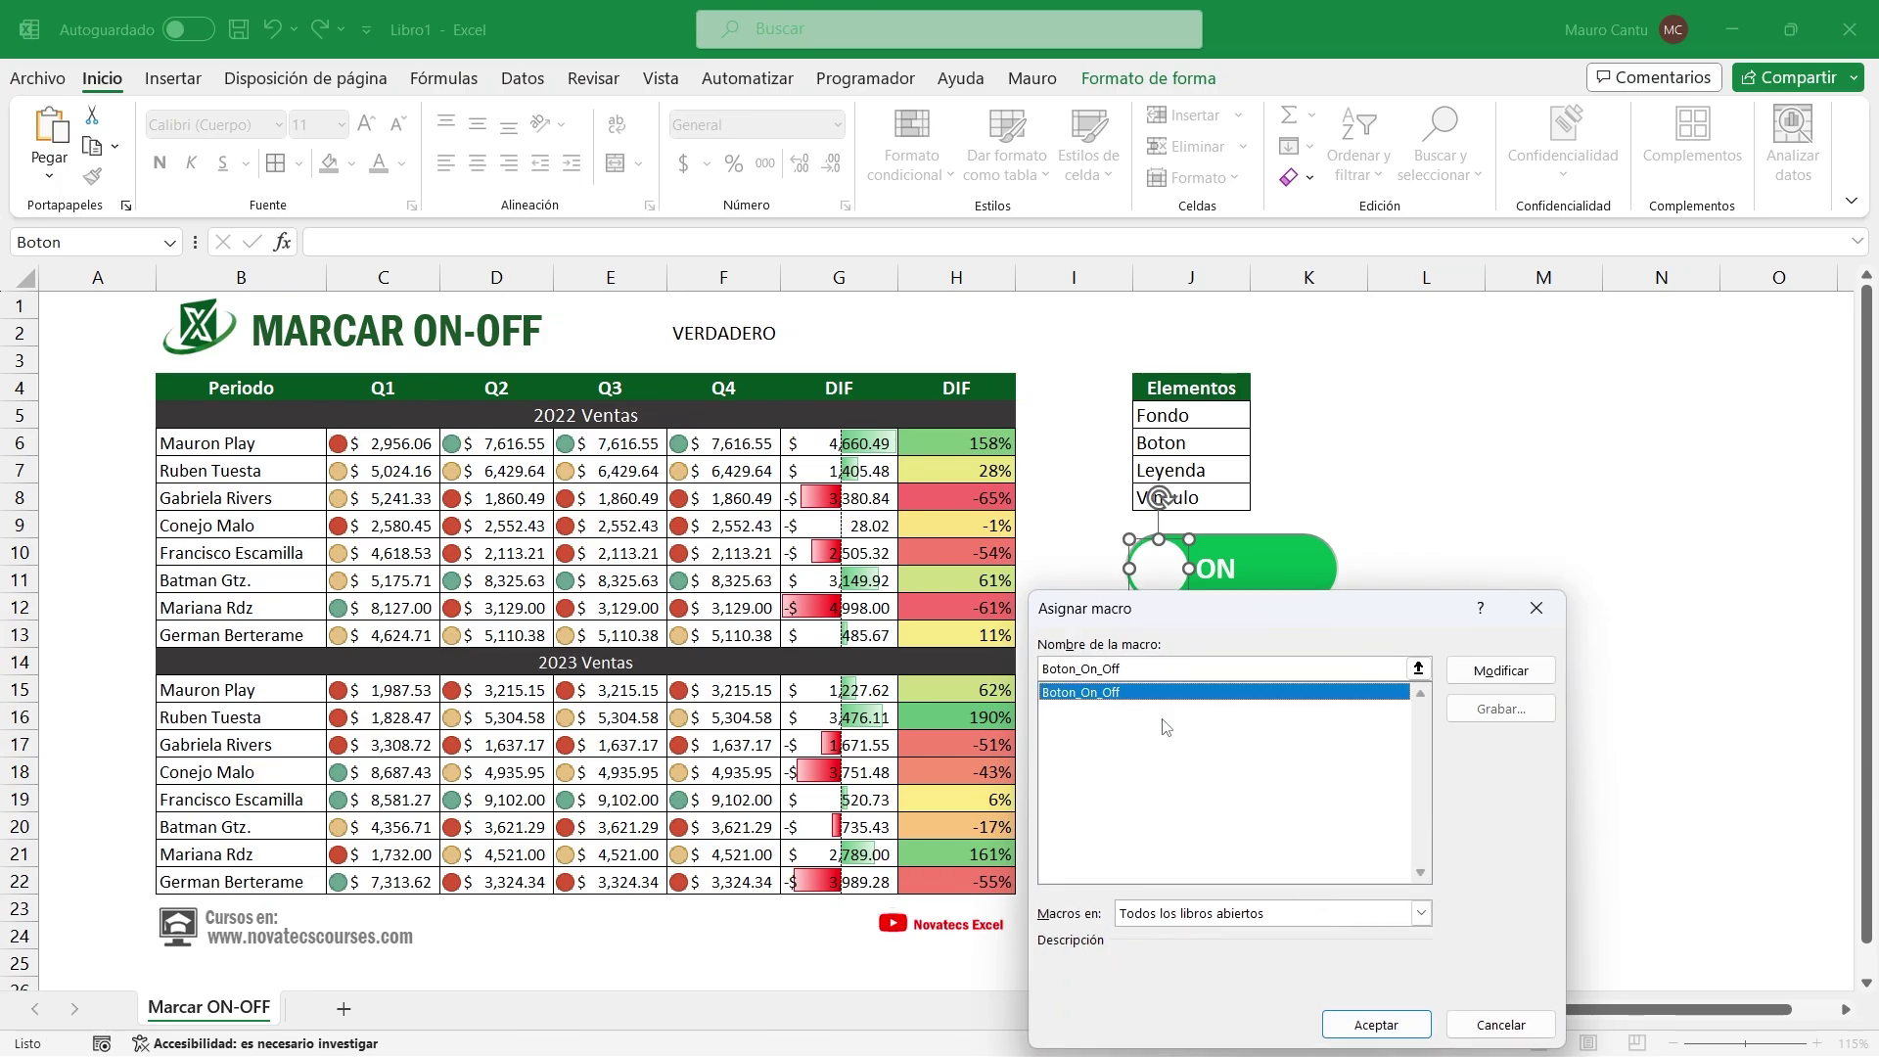
{"action": "left_click", "coordinate": [1376, 1023]}
{"action": "left_click", "coordinate": [1386, 782]}
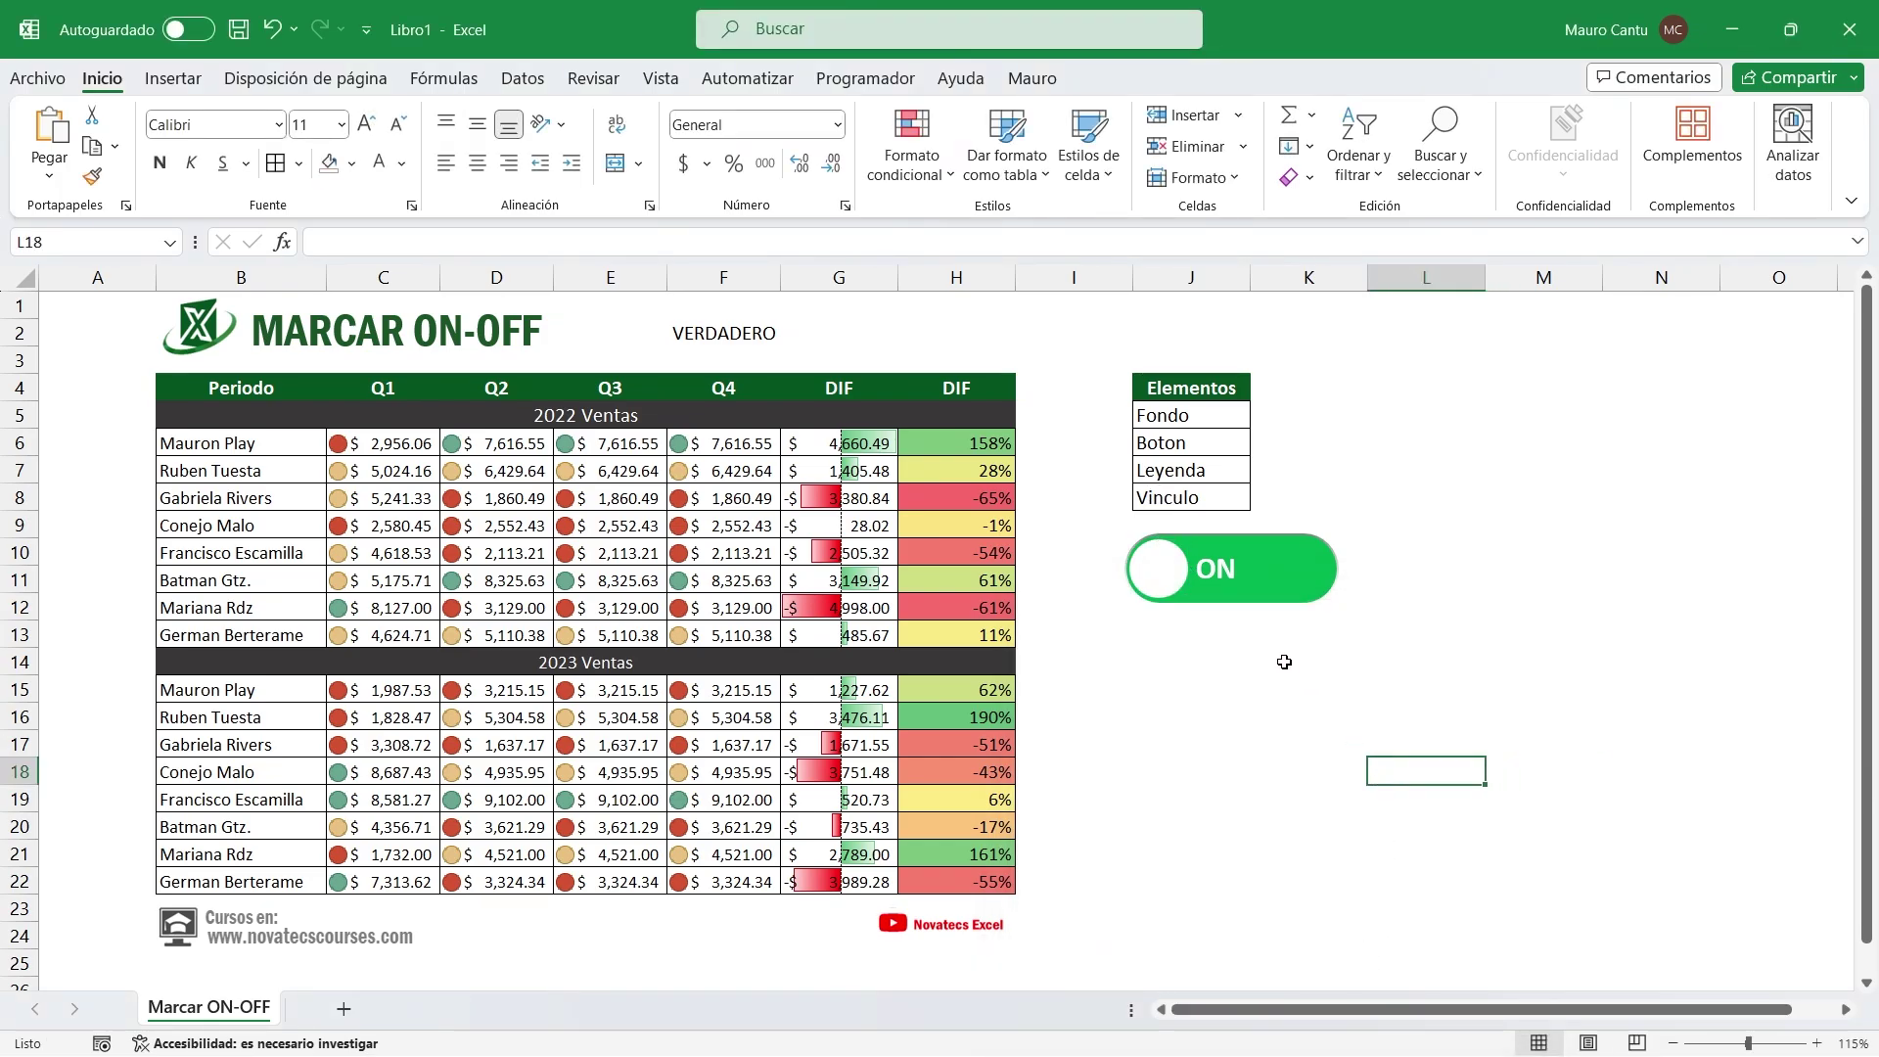
Test the assigned macro by switching the toggle between ON and OFF with the Boton shape
{"action": "left_click", "coordinate": [1163, 584]}
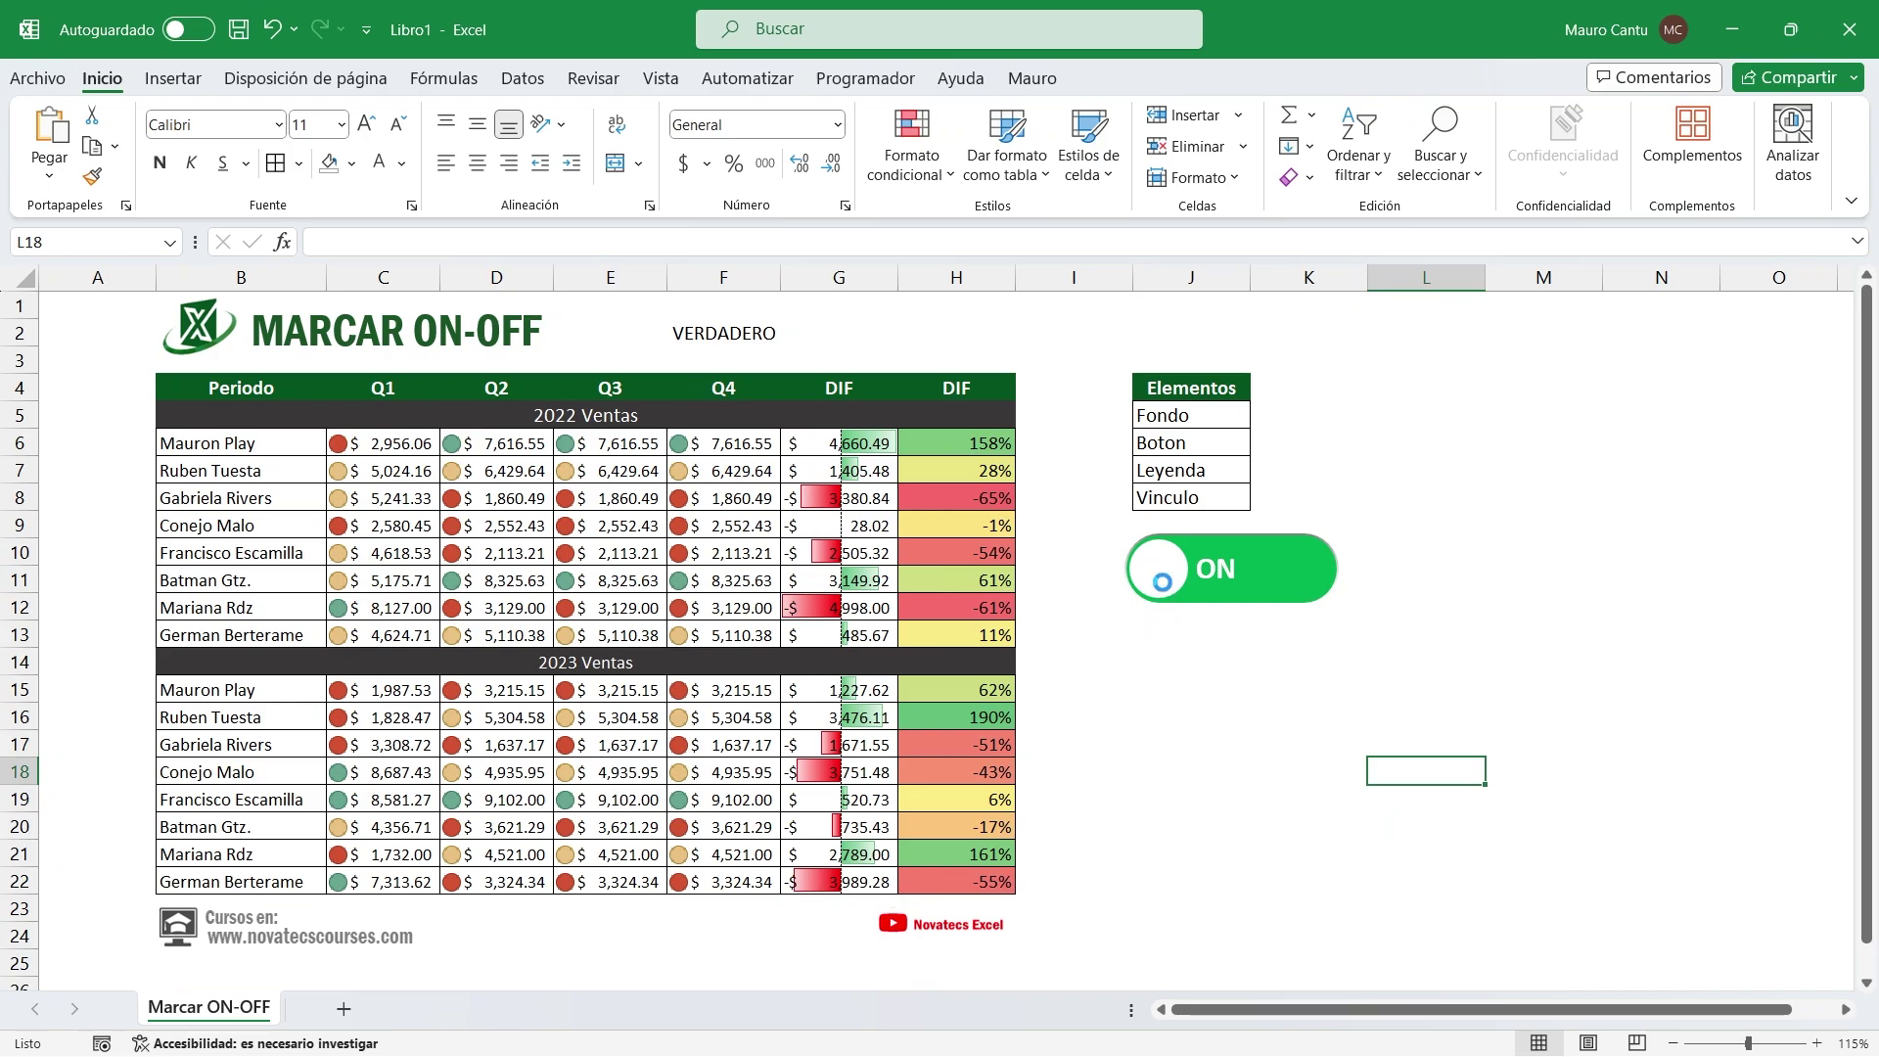
{"action": "left_click", "coordinate": [1304, 575]}
{"action": "left_click", "coordinate": [1155, 577]}
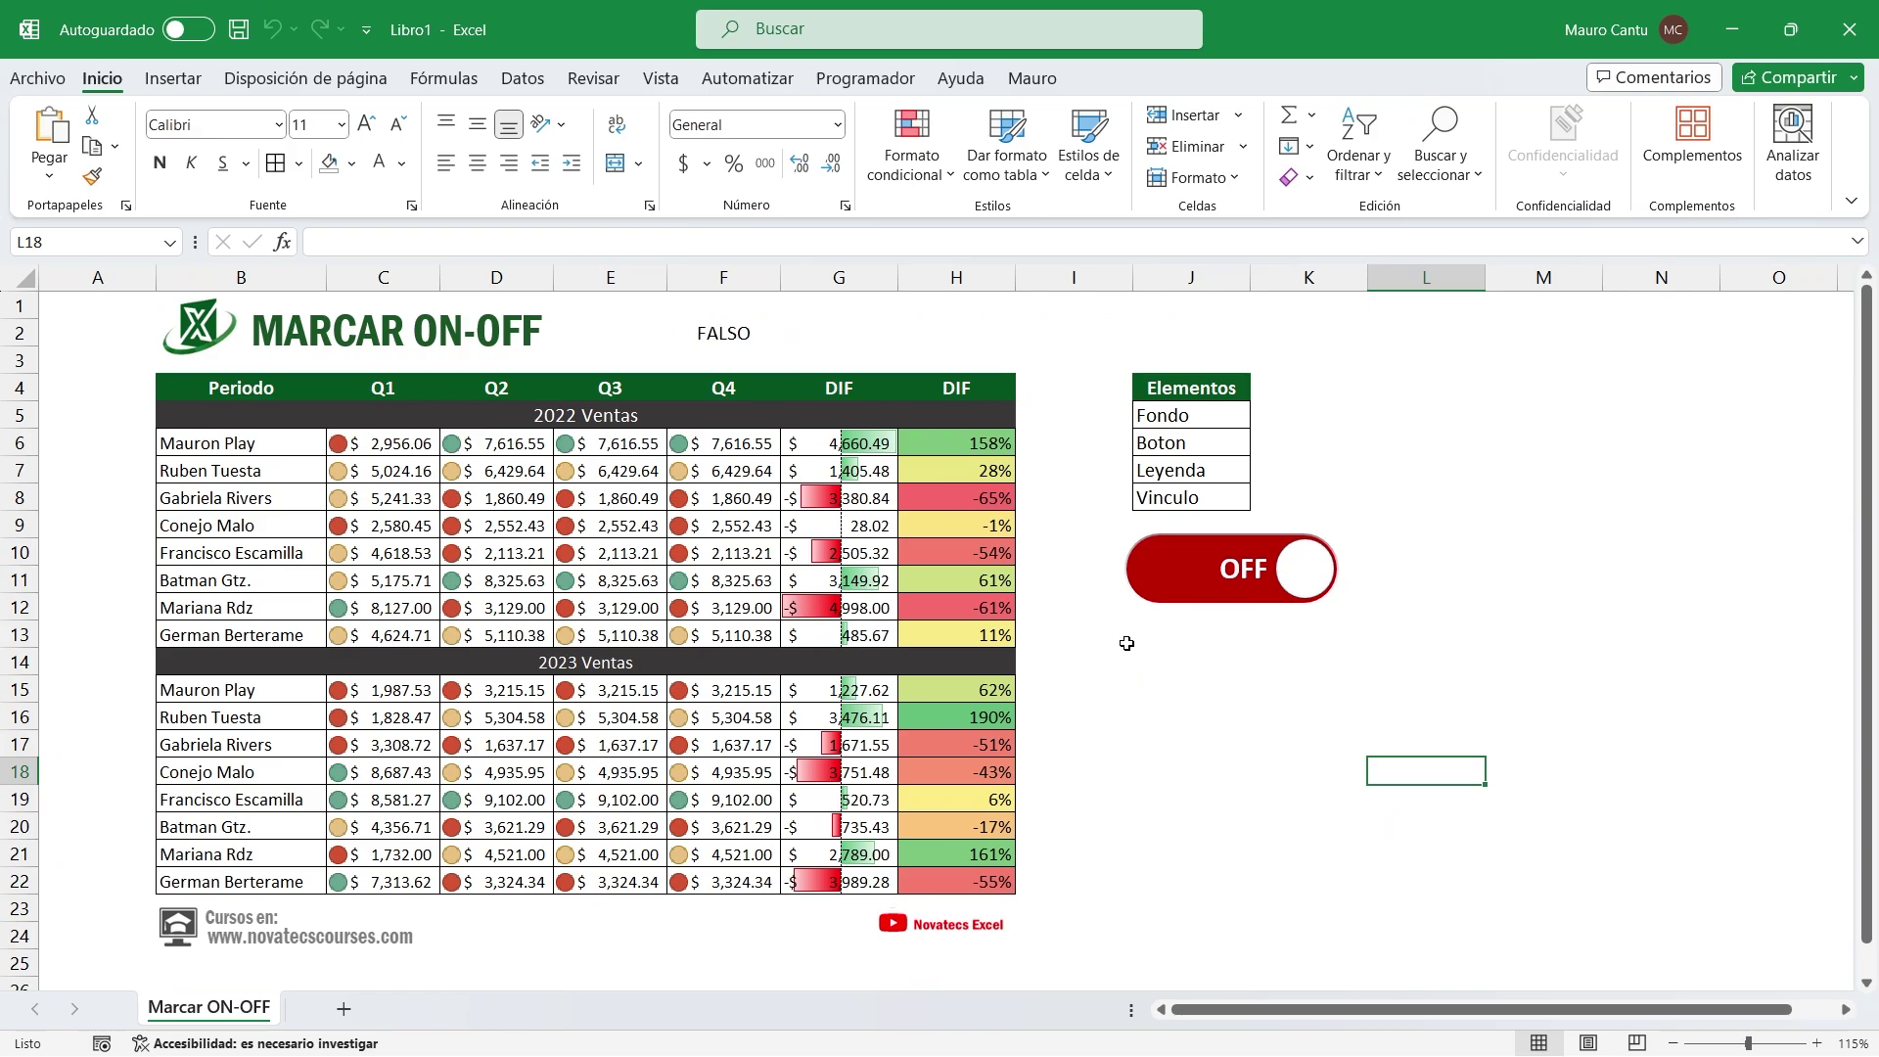
Select the Fondo, Leyenda and Boton shapes together and move them above the table's two DIF columns
{"action": "left_click", "coordinate": [1191, 636]}
{"action": "left_click", "coordinate": [1170, 591], "text": "ctrl"}
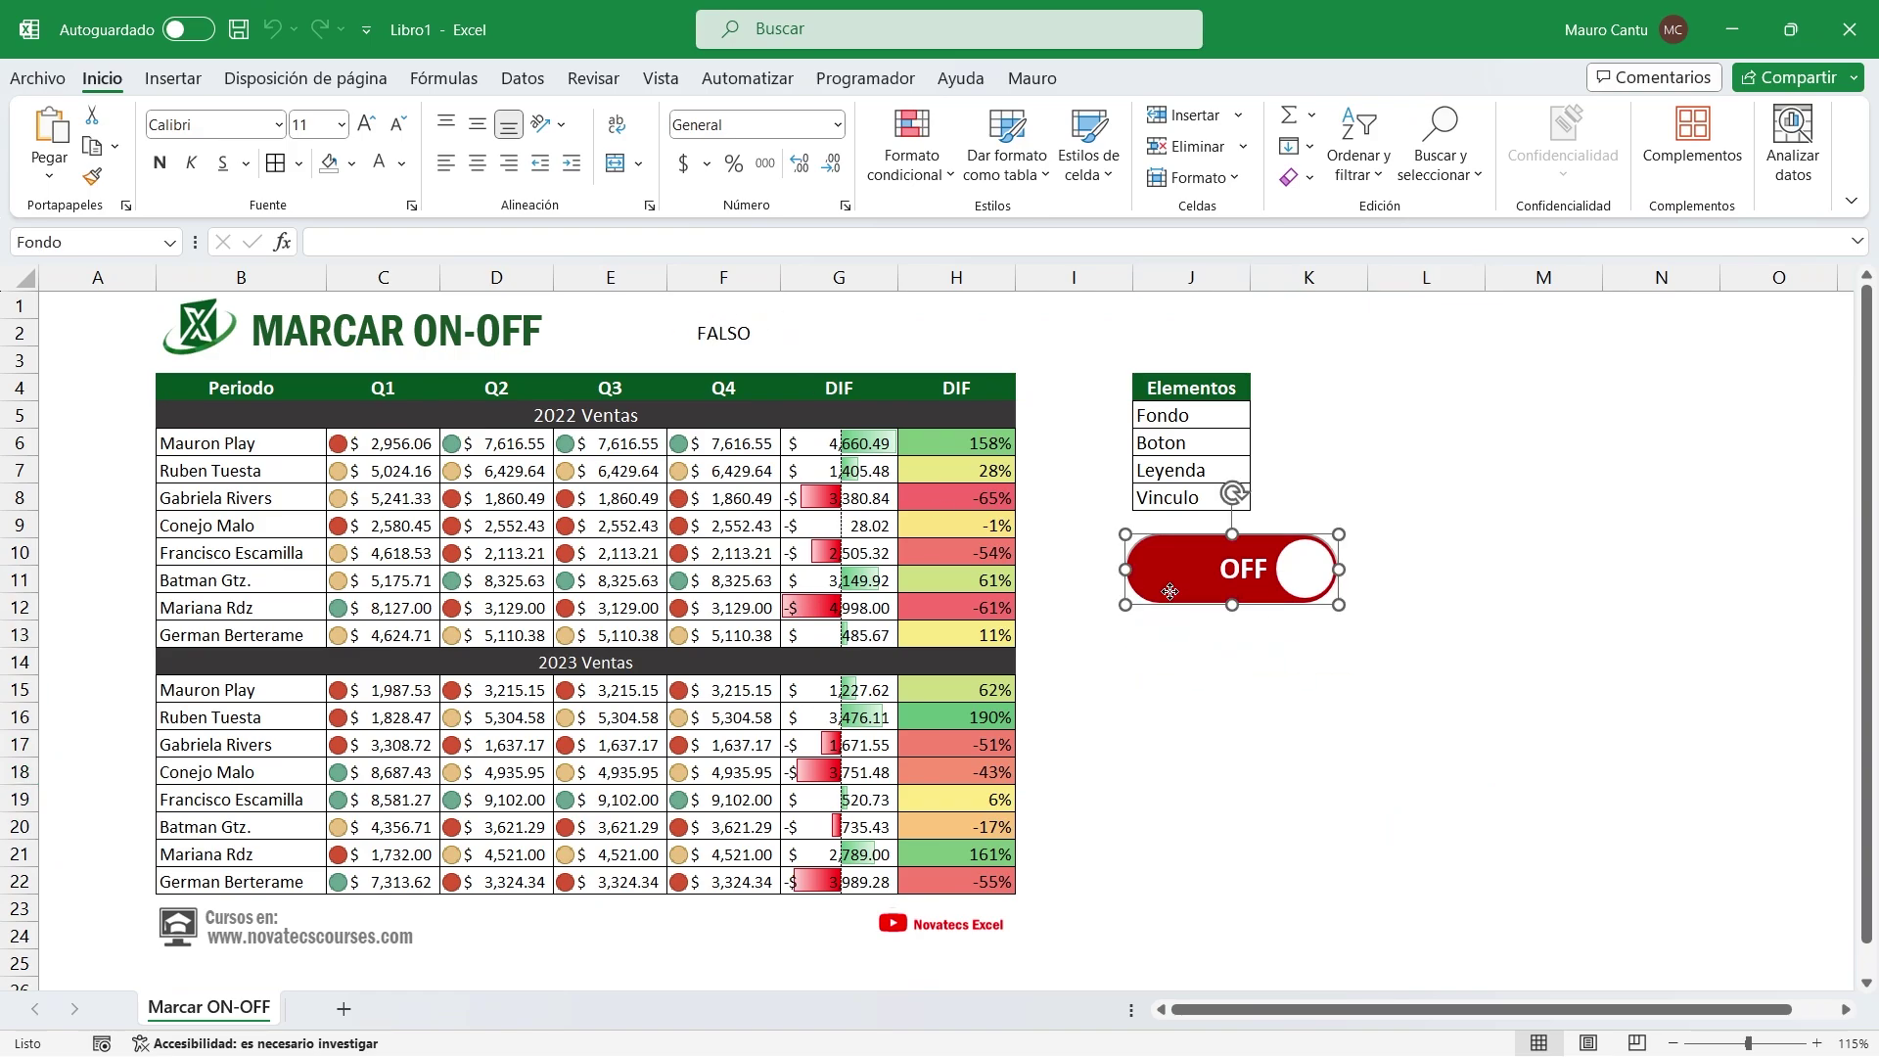
{"action": "left_click", "coordinate": [1218, 586], "text": "ctrl"}
{"action": "left_click", "coordinate": [1298, 587], "text": "ctrl"}
{"action": "left_click_drag", "start_coordinate": [1298, 587], "coordinate": [979, 347]}
{"action": "left_click", "coordinate": [1199, 685]}
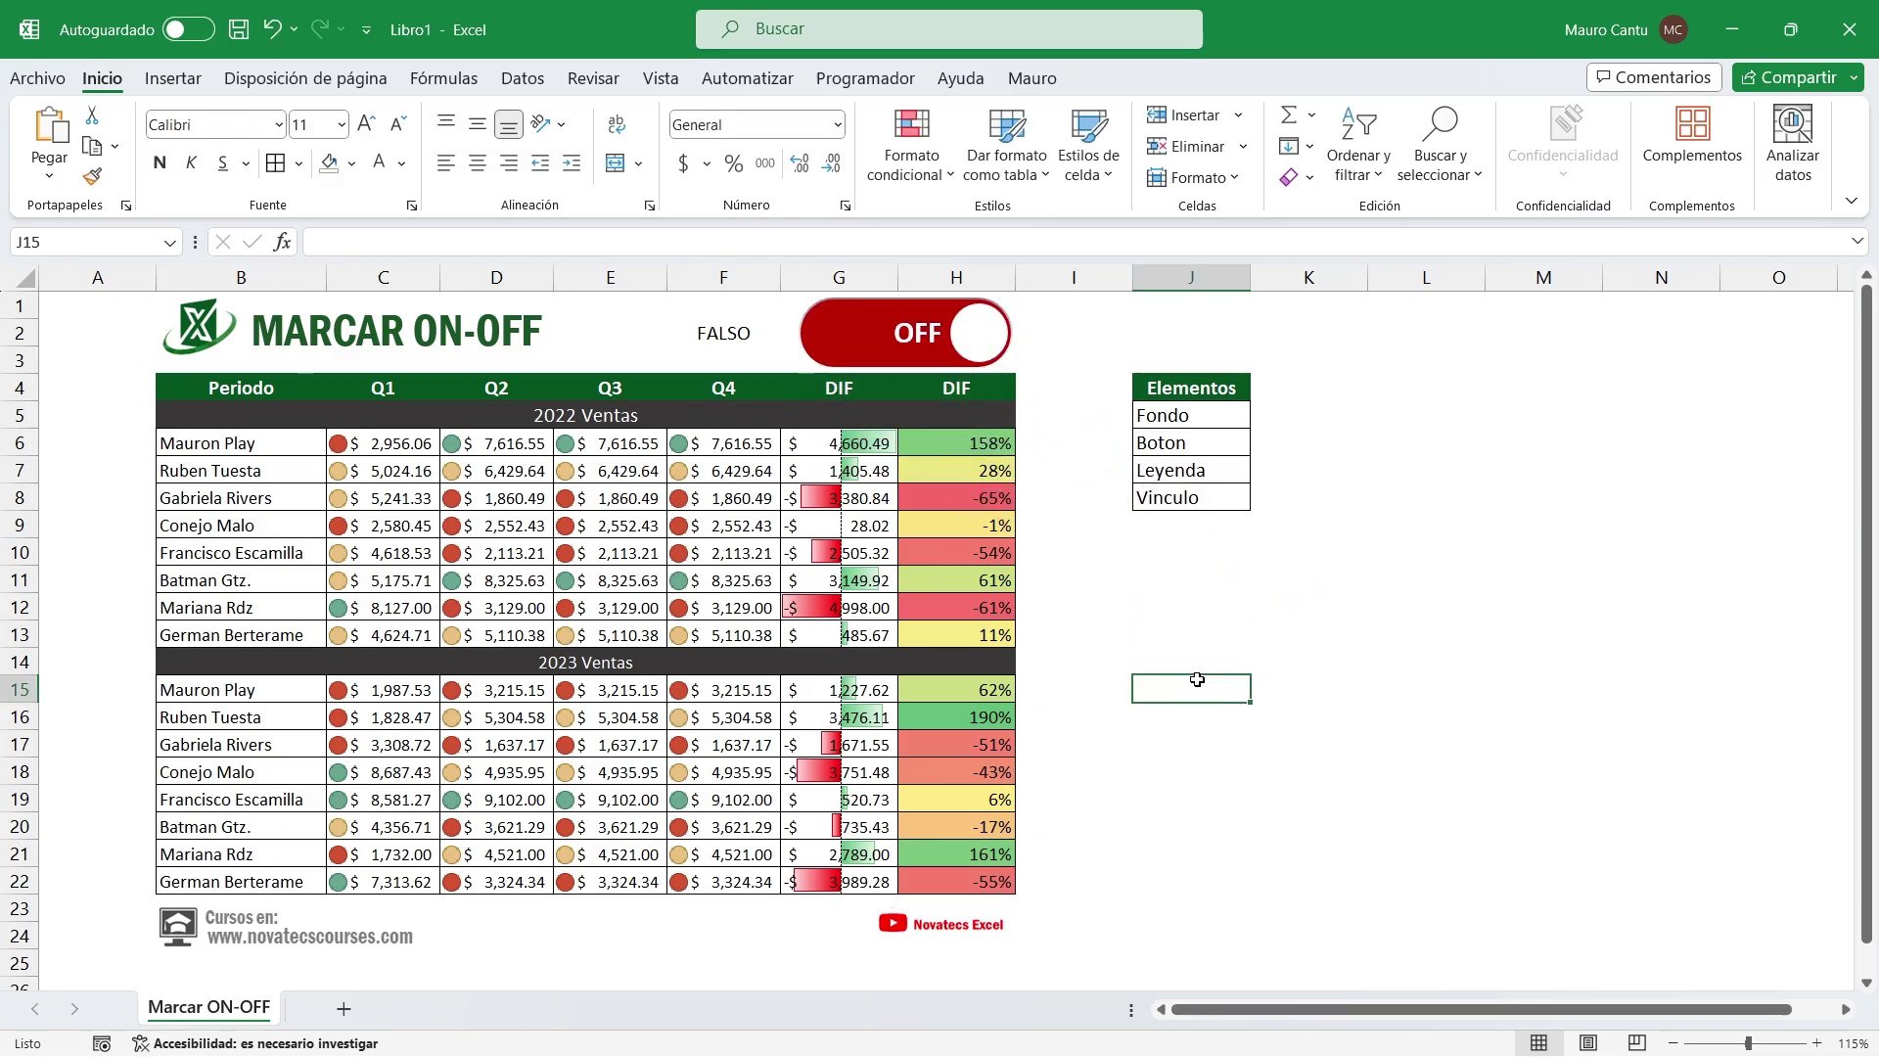
Test the repositioned toggle by switching it back and forth several times, ending on ON
{"action": "left_click", "coordinate": [972, 347]}
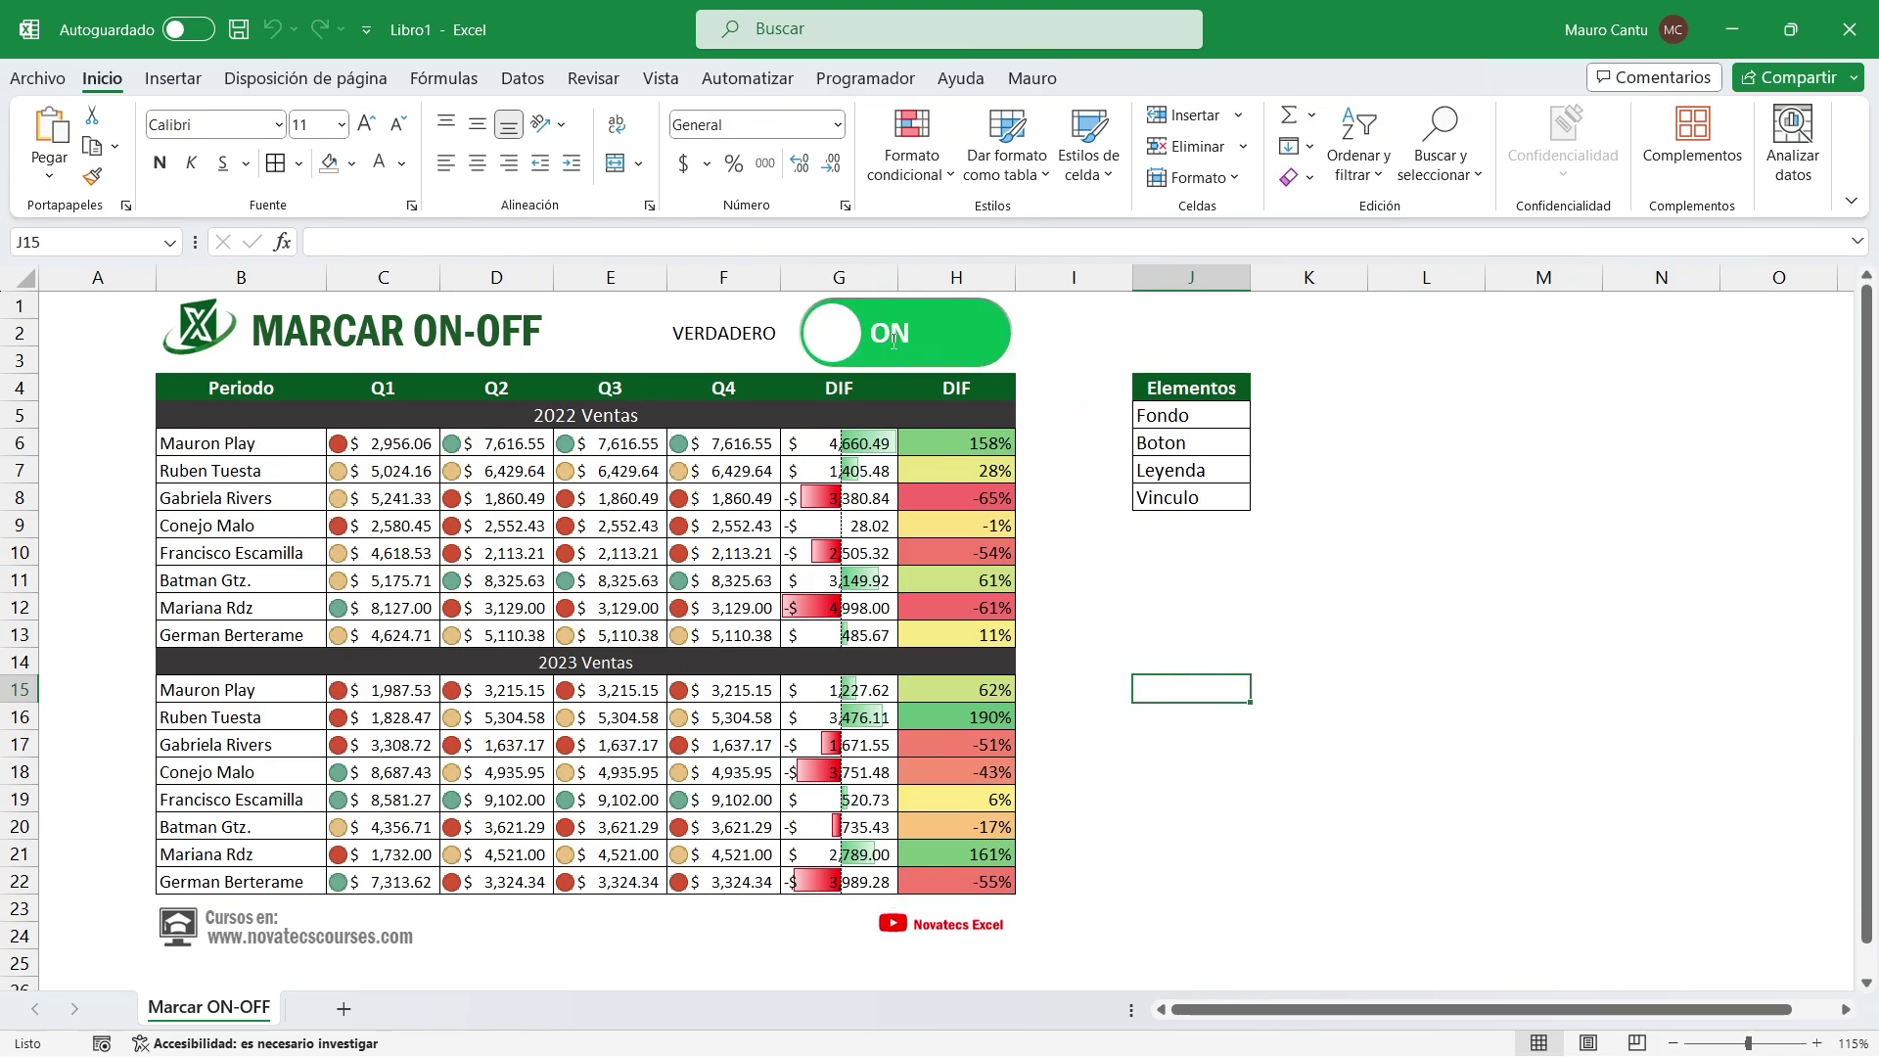
{"action": "left_click", "coordinate": [836, 335]}
{"action": "left_click", "coordinate": [969, 341]}
{"action": "left_click", "coordinate": [827, 353]}
{"action": "left_click", "coordinate": [972, 343]}
Add a conditional formatting rule with the formula =$F$2= FALSO and no format to C6:H13 and C15:H22
{"action": "left_click_drag", "start_coordinate": [386, 444], "coordinate": [947, 645]}
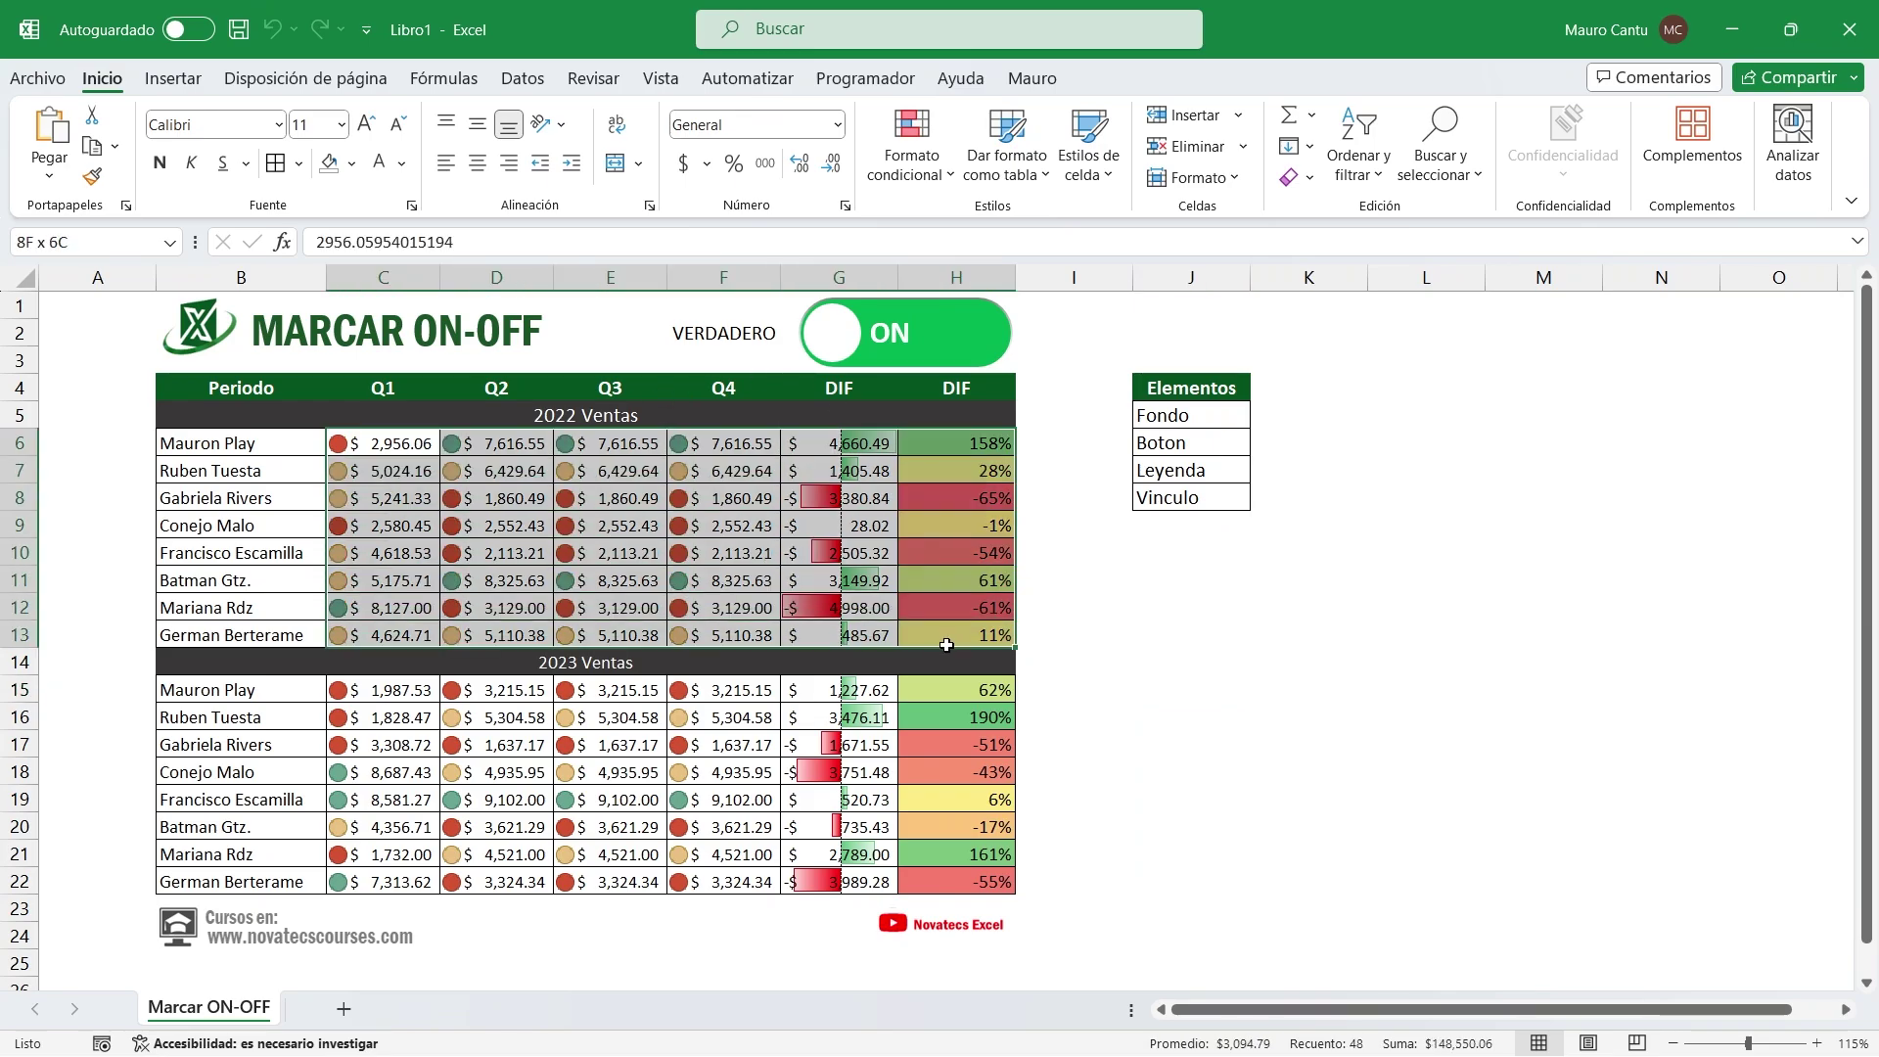
{"action": "left_click_drag", "start_coordinate": [428, 695], "coordinate": [955, 879]}
{"action": "left_click", "coordinate": [911, 156]}
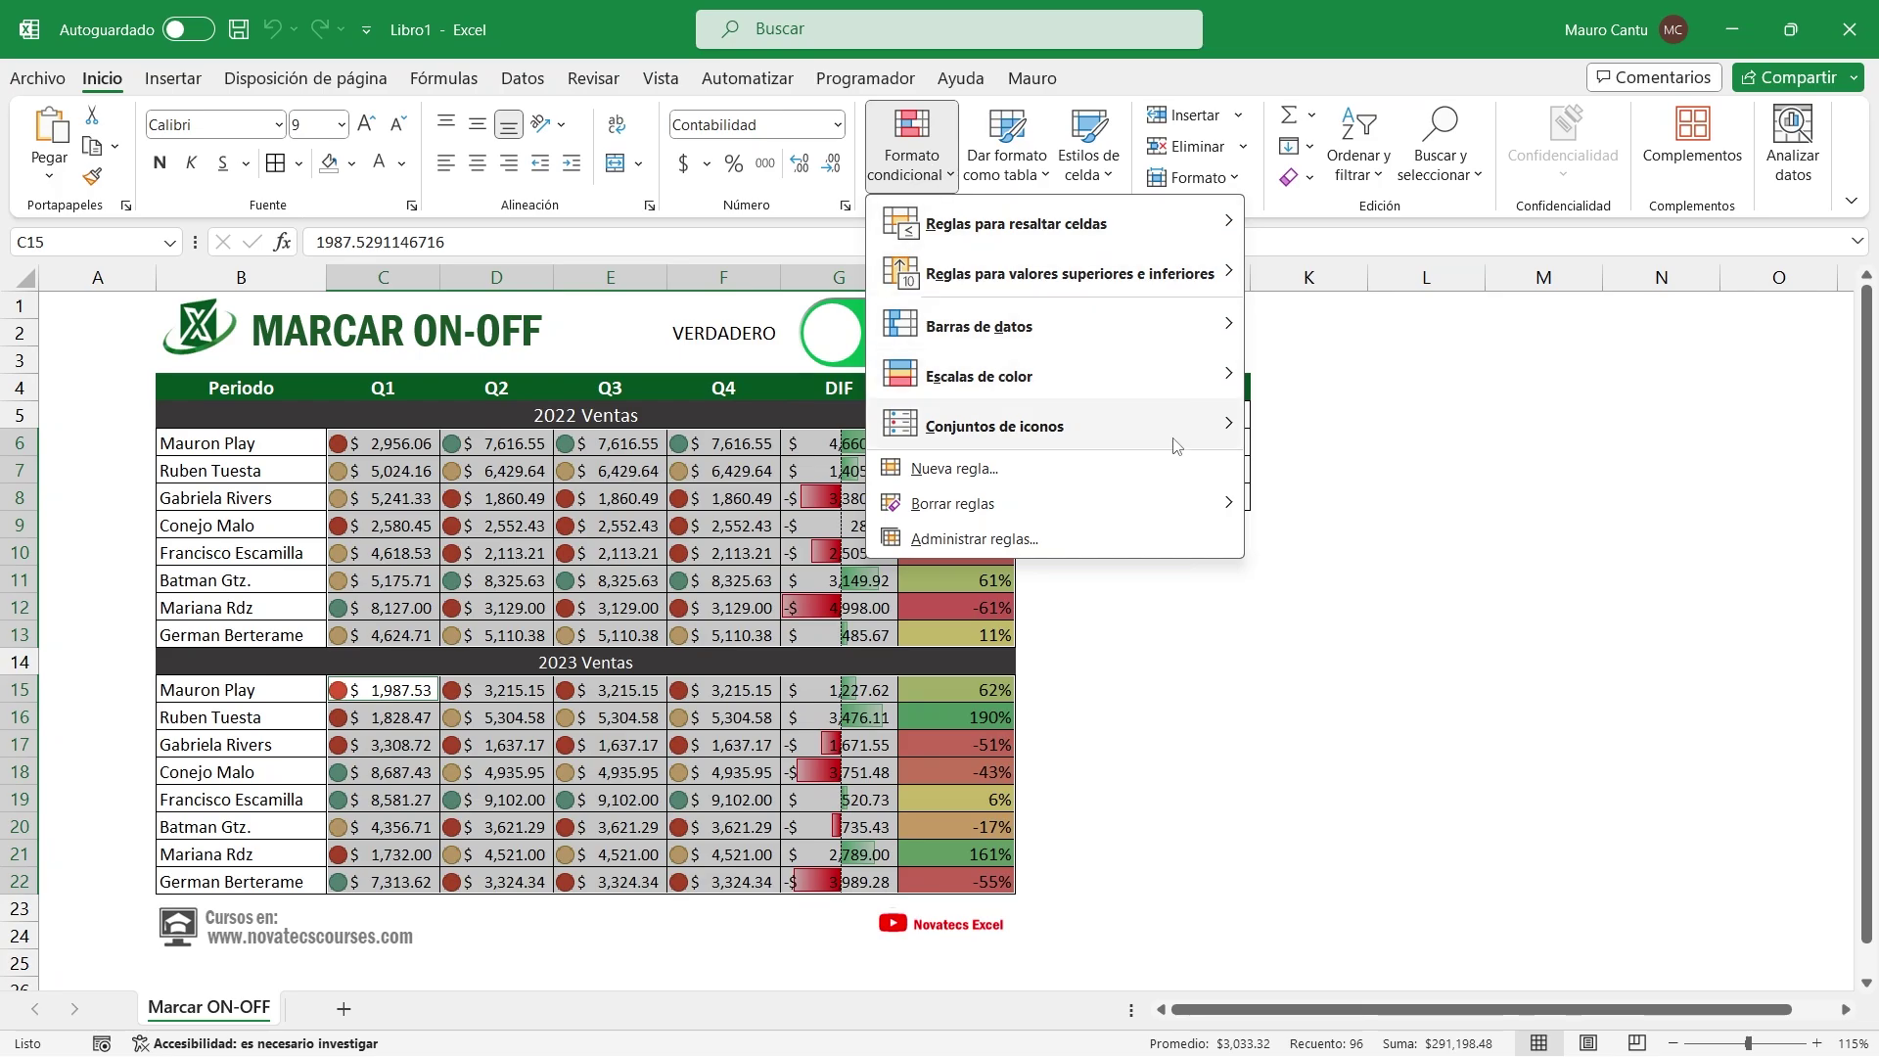
{"action": "left_click", "coordinate": [1104, 471]}
{"action": "left_click_drag", "start_coordinate": [234, 355], "coordinate": [1327, 384]}
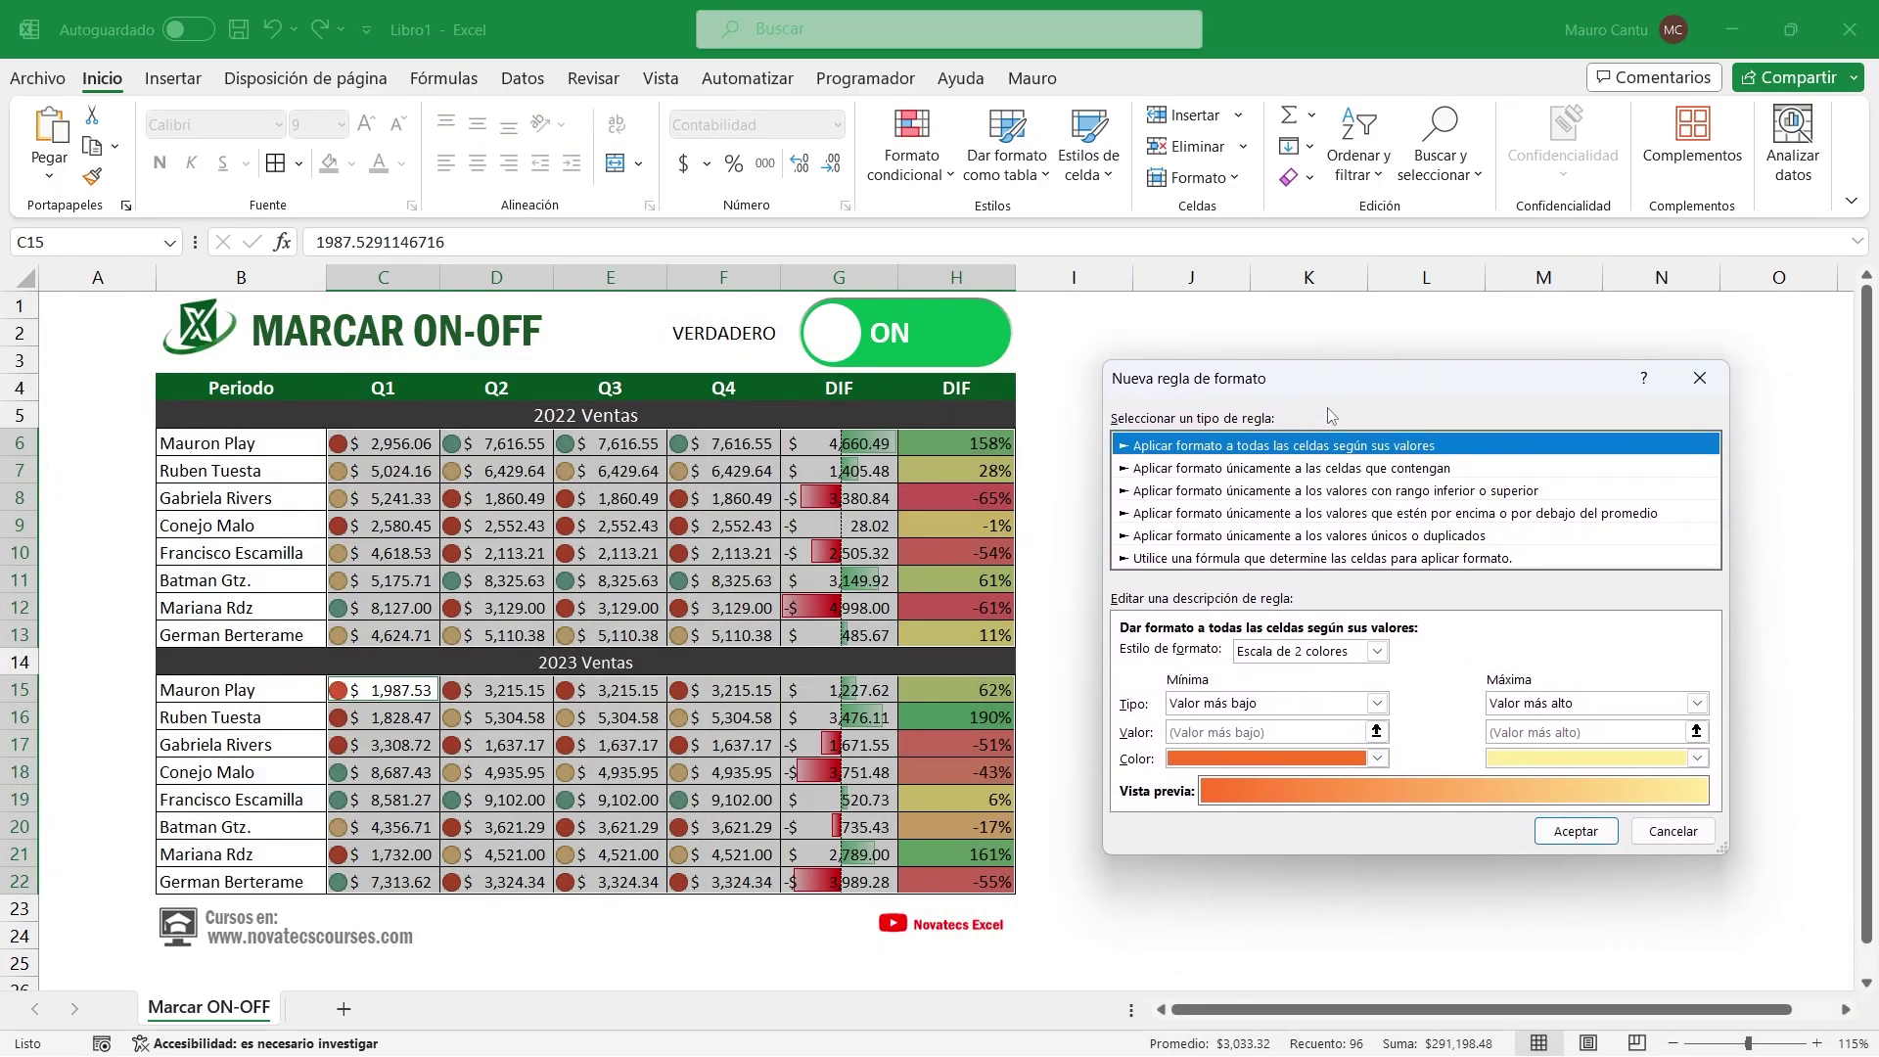
{"action": "left_click", "coordinate": [1287, 558]}
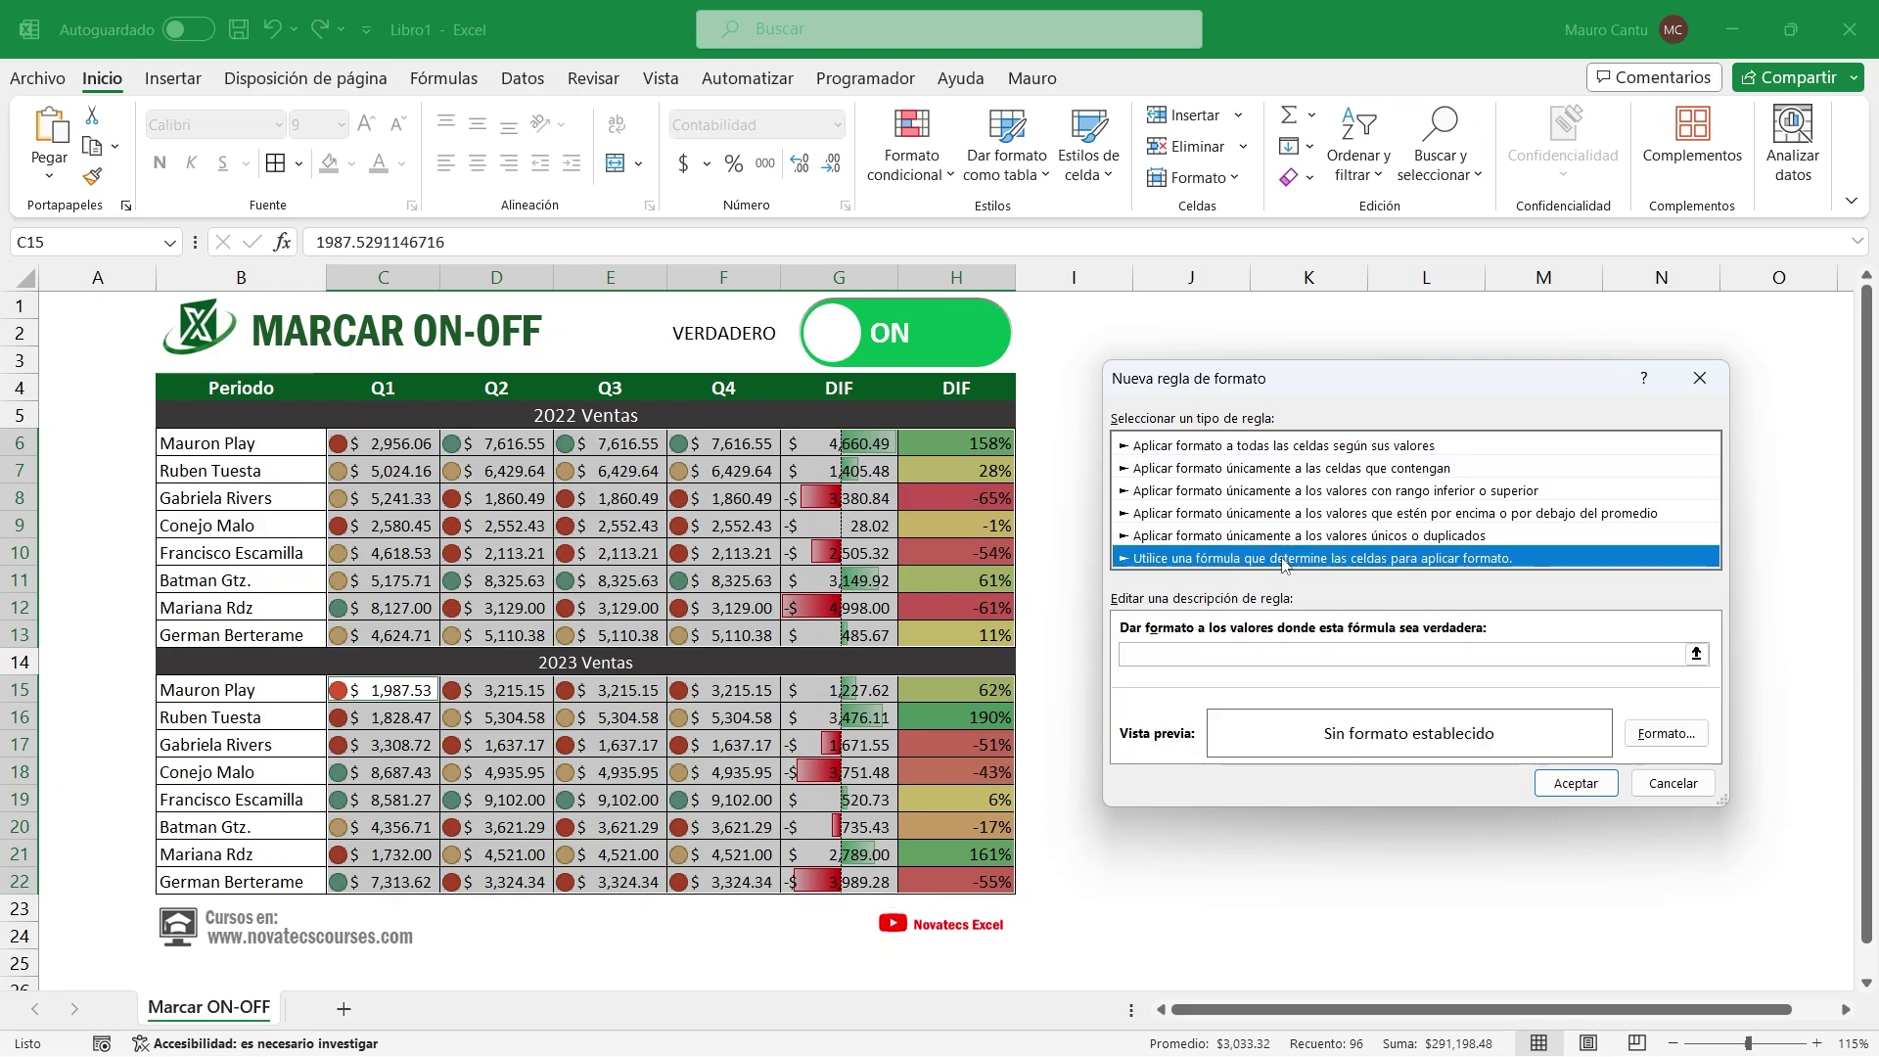
{"action": "left_click", "coordinate": [1266, 656]}
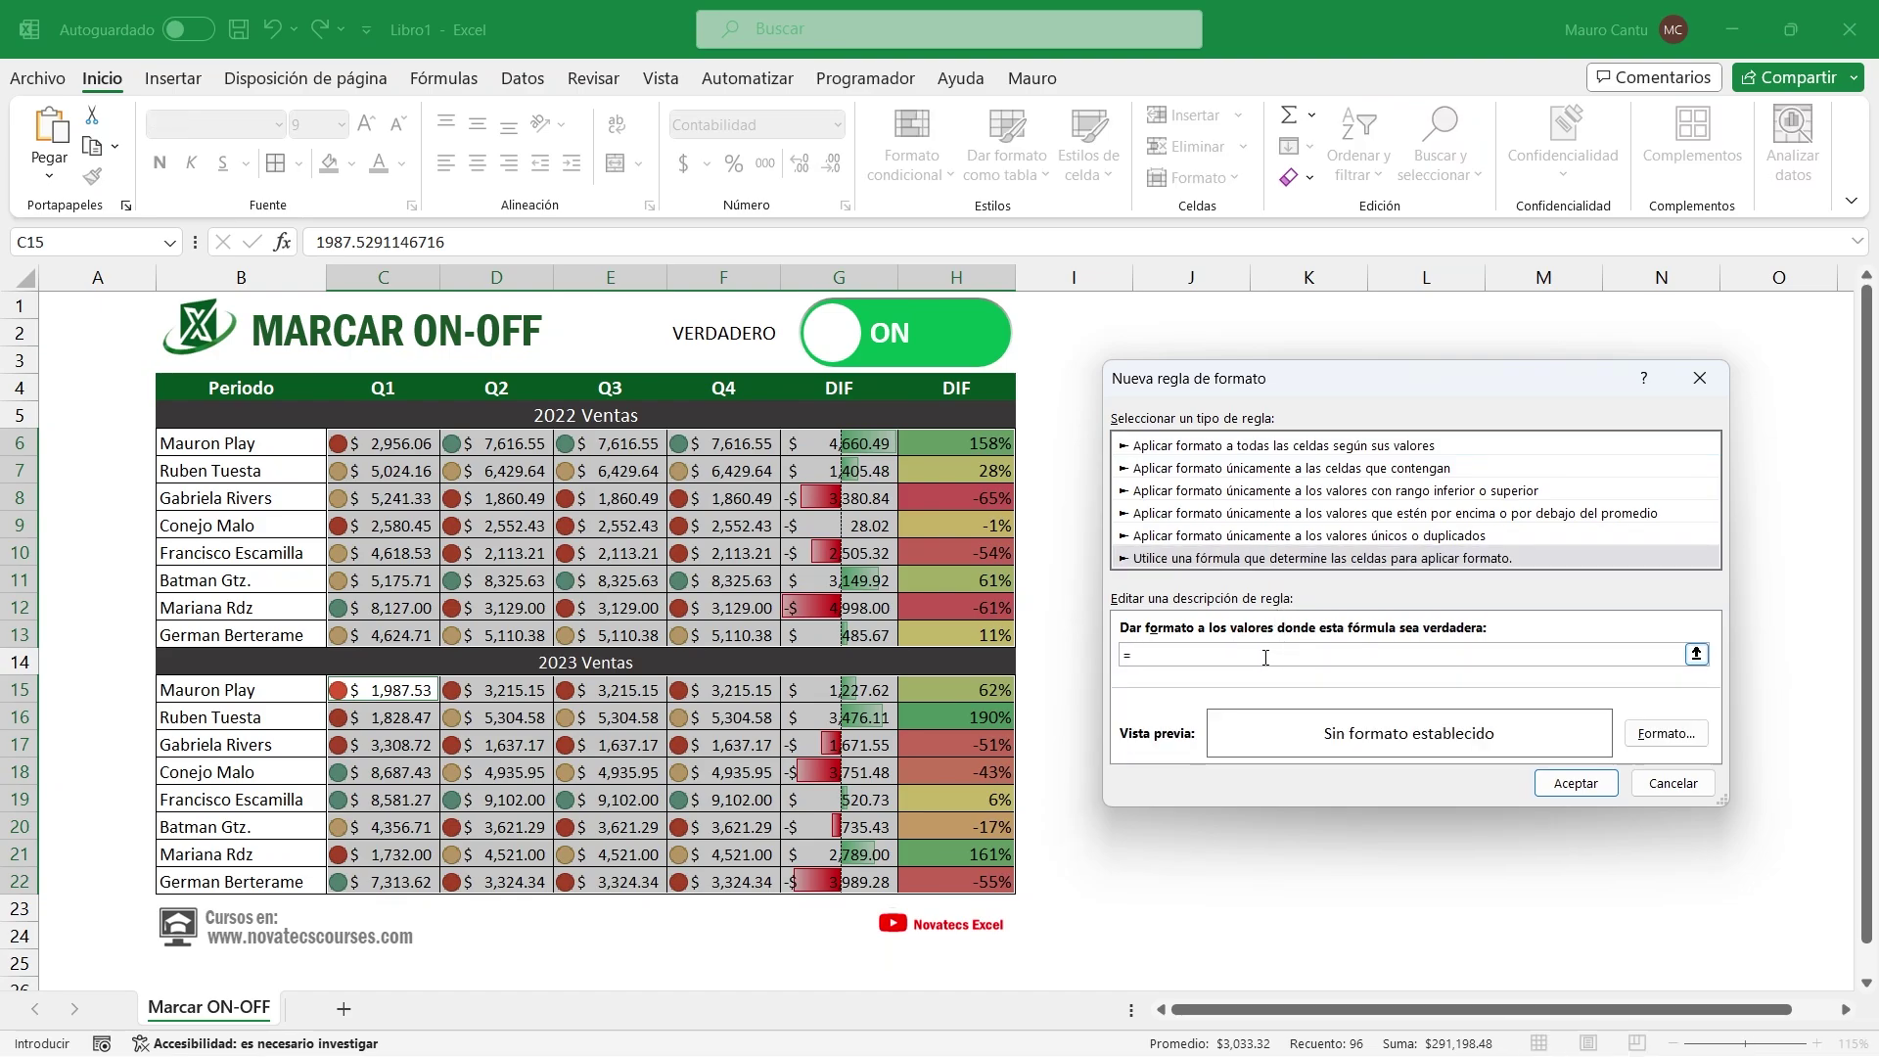
{"action": "left_click", "coordinate": [690, 334]}
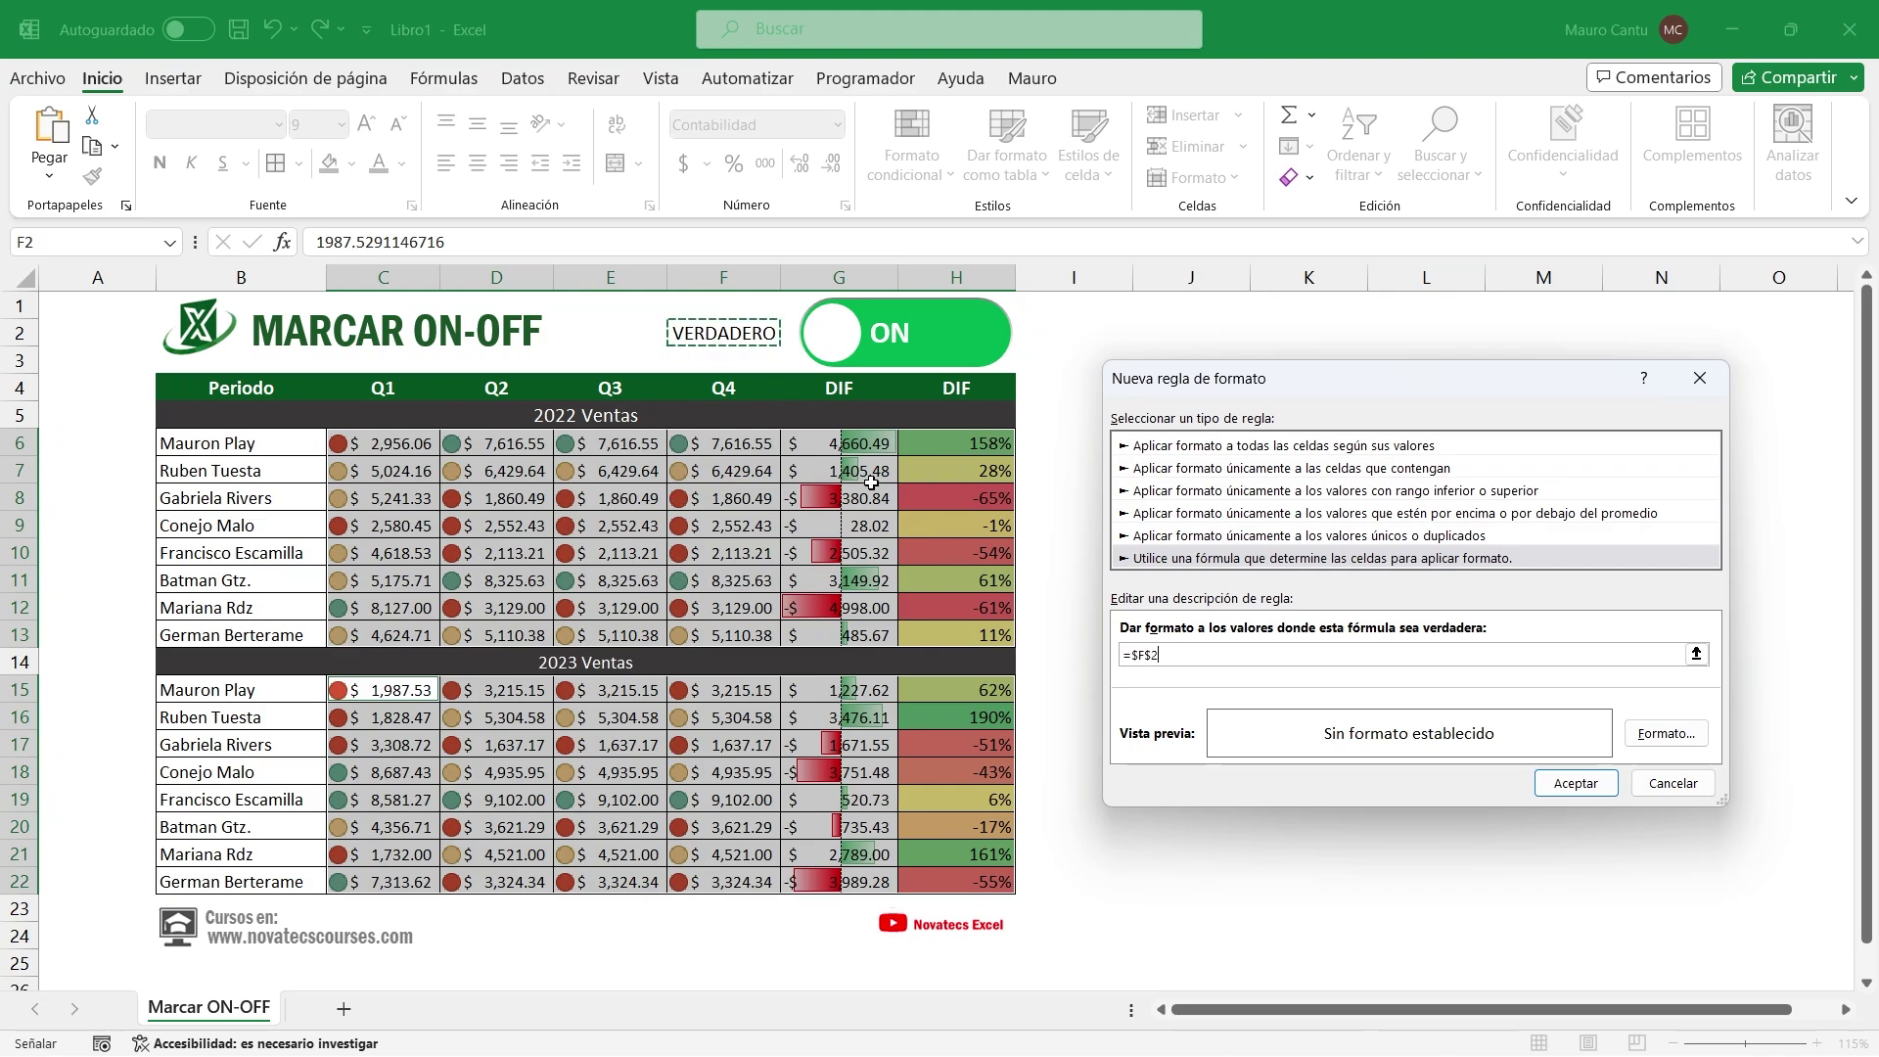
{"action": "type", "text": "= FALSO"}
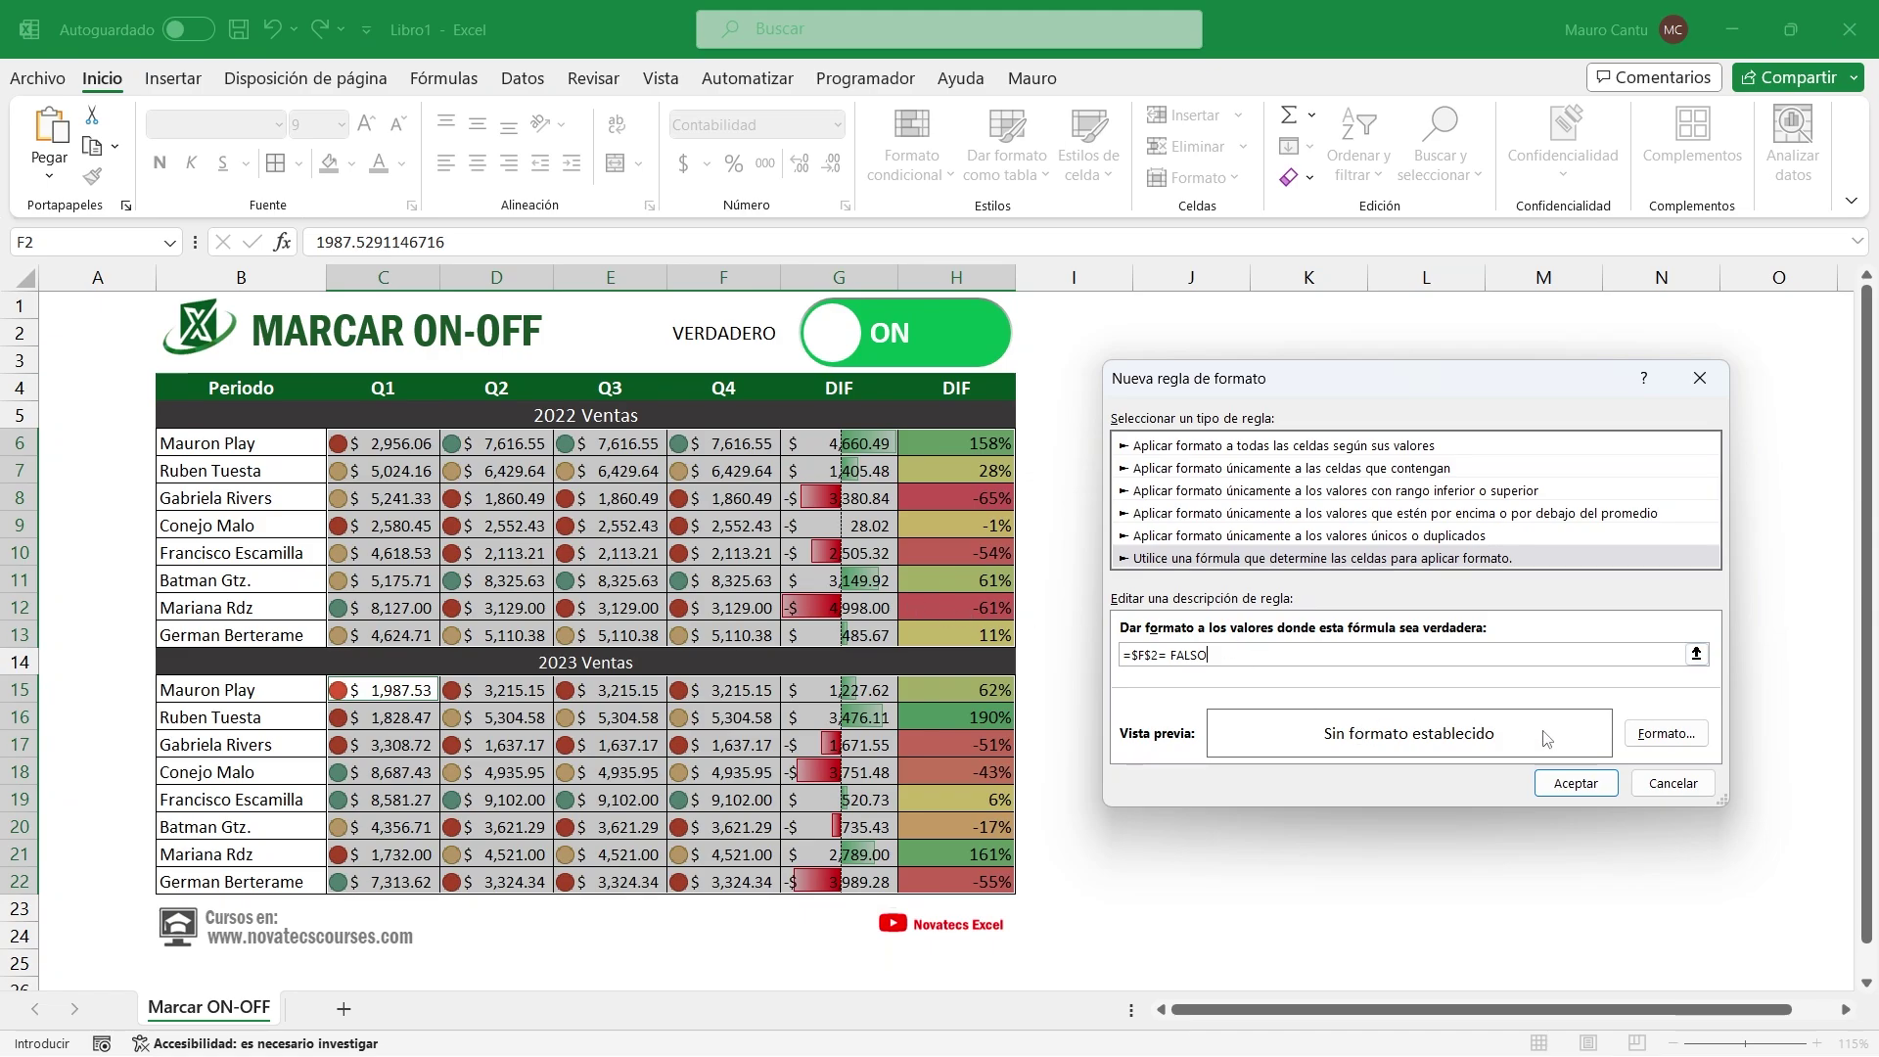
{"action": "left_click", "coordinate": [1575, 783]}
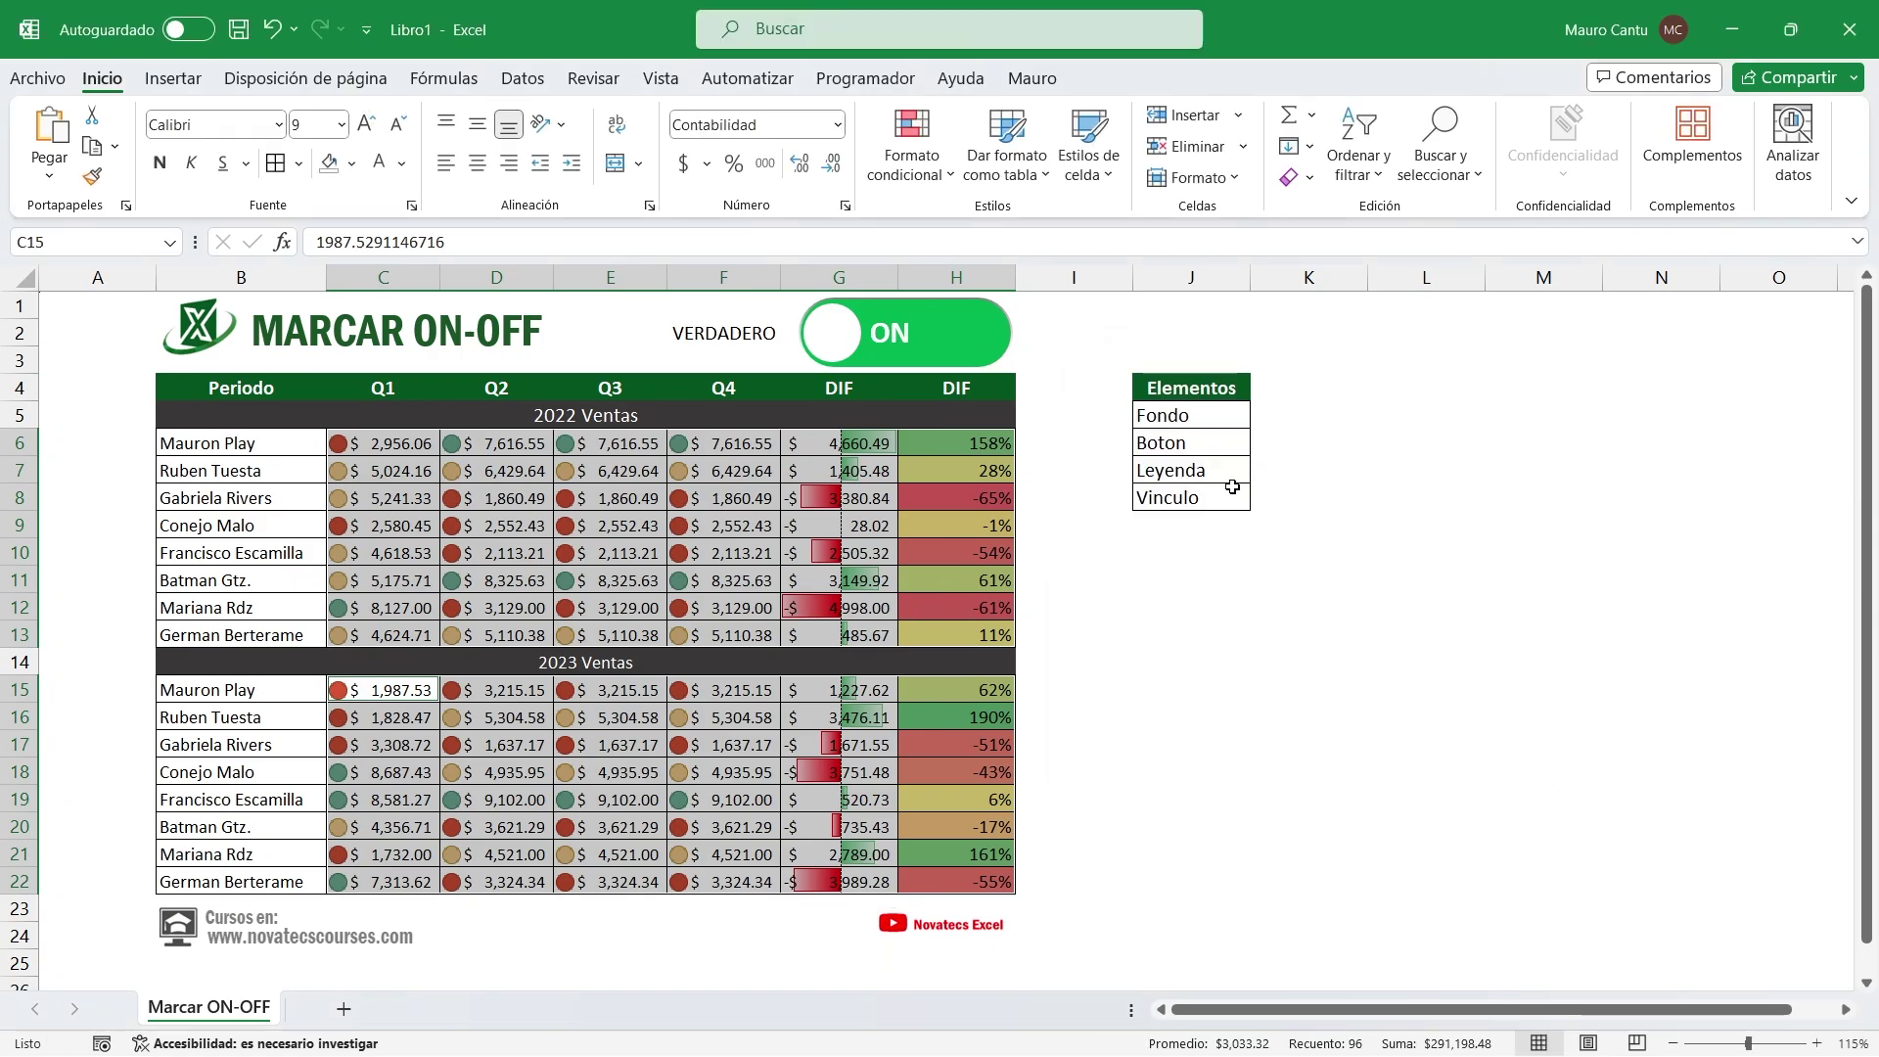
Enable "Detener si es verdad" for the =$F$2= FALSO rule in the conditional formatting rules manager and apply it
{"action": "left_click", "coordinate": [912, 156]}
{"action": "left_click", "coordinate": [1005, 536]}
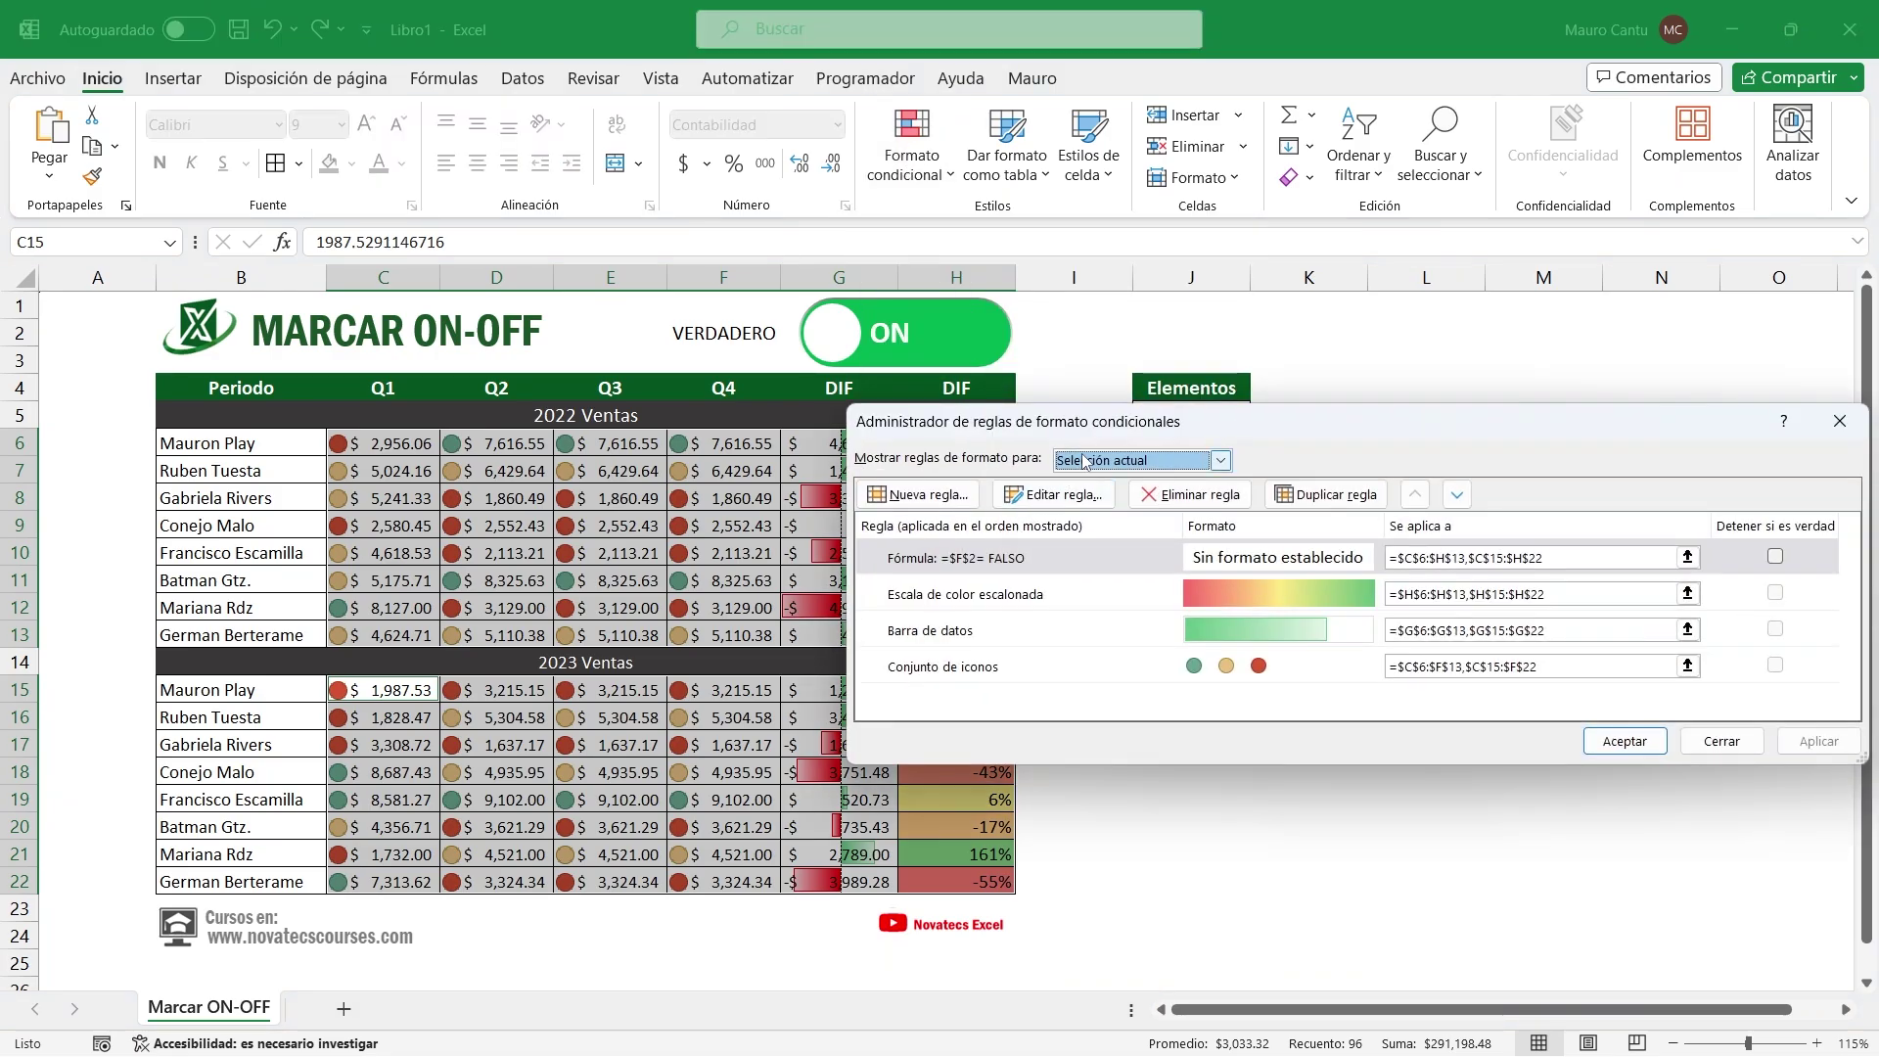
{"action": "left_click_drag", "start_coordinate": [661, 478], "coordinate": [682, 449]}
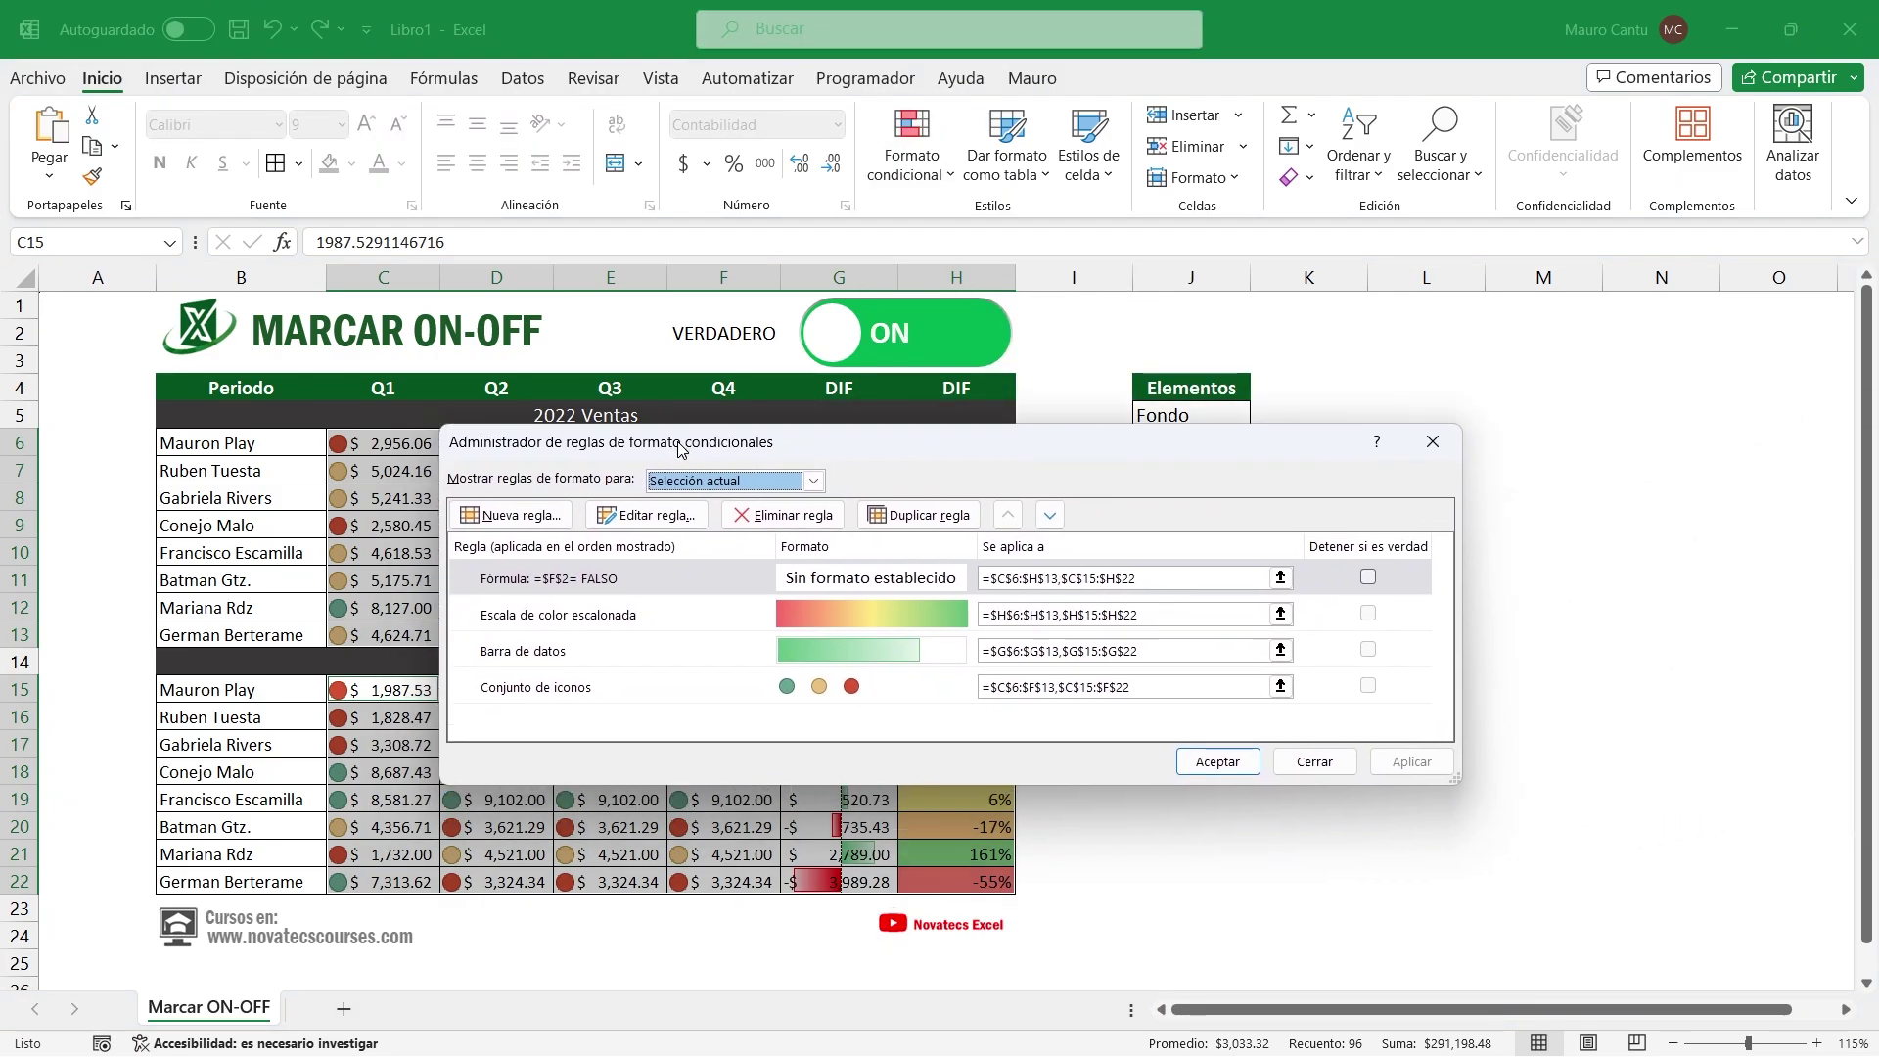
{"action": "left_click", "coordinate": [559, 586]}
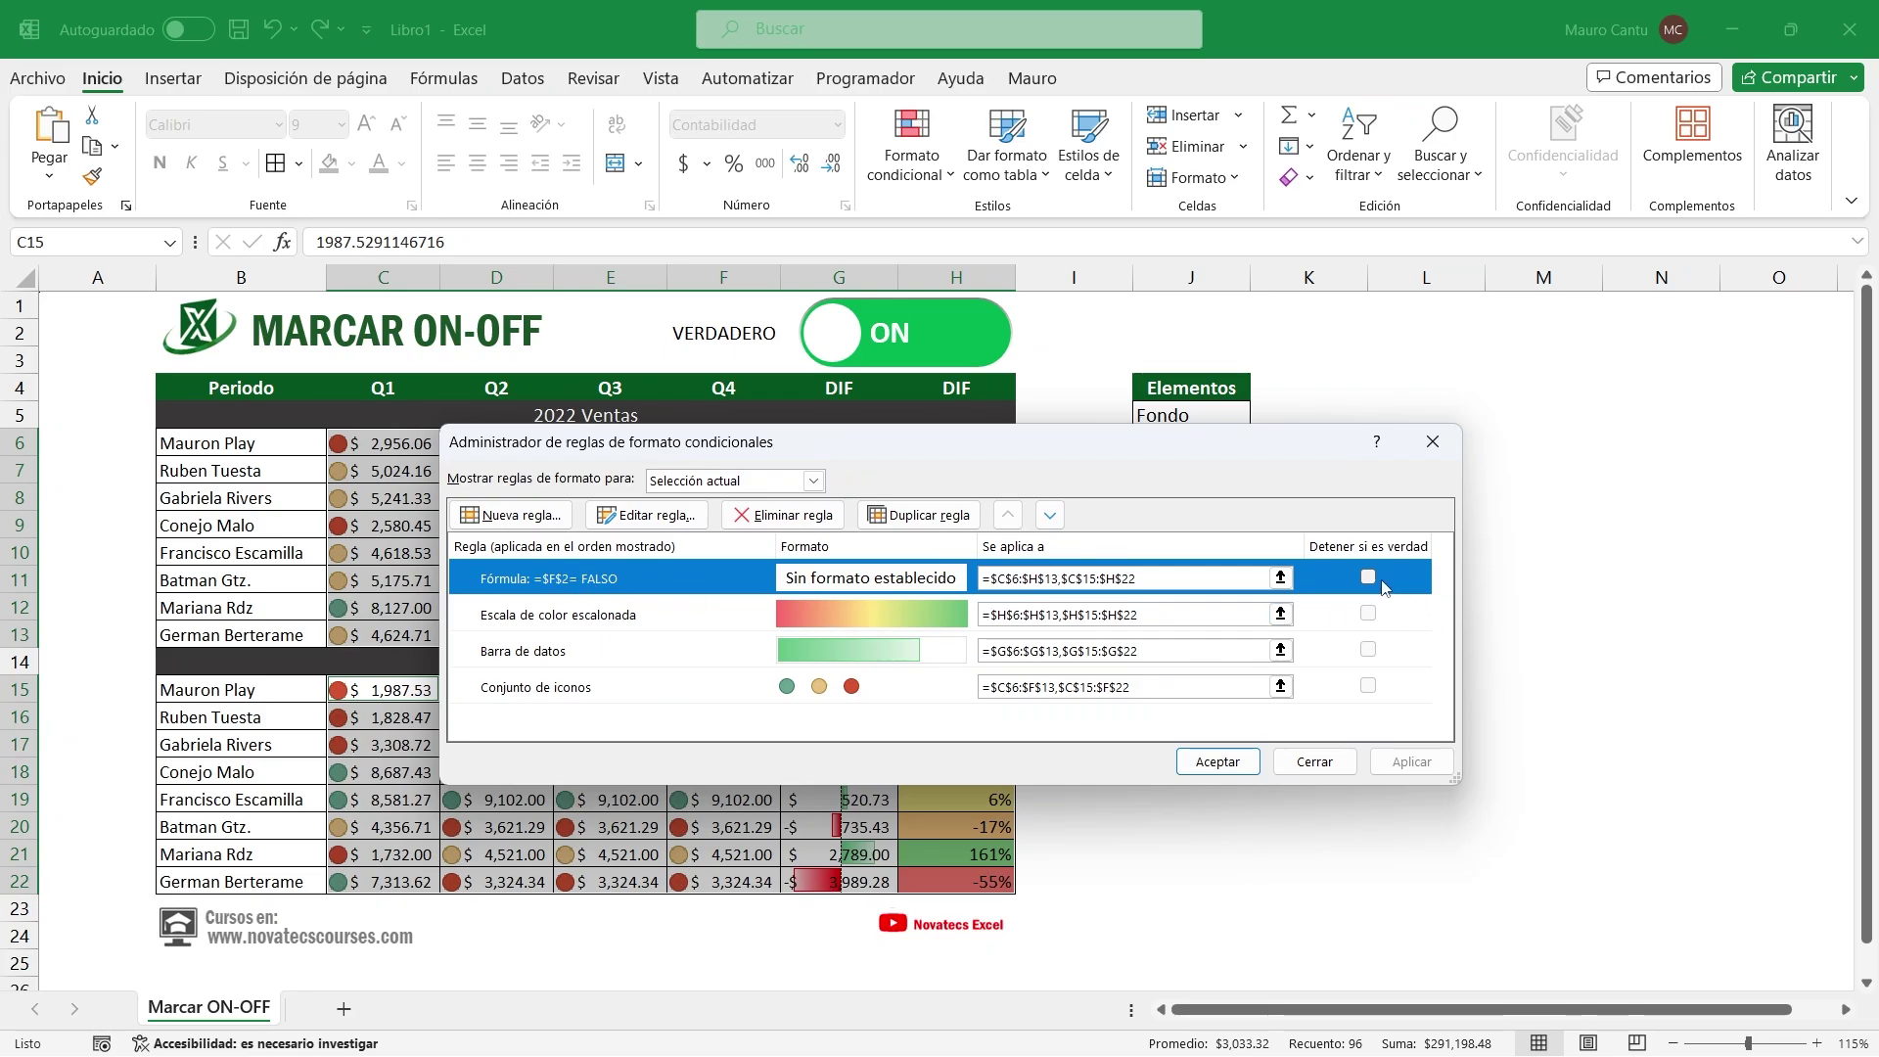
{"action": "left_click", "coordinate": [1368, 577]}
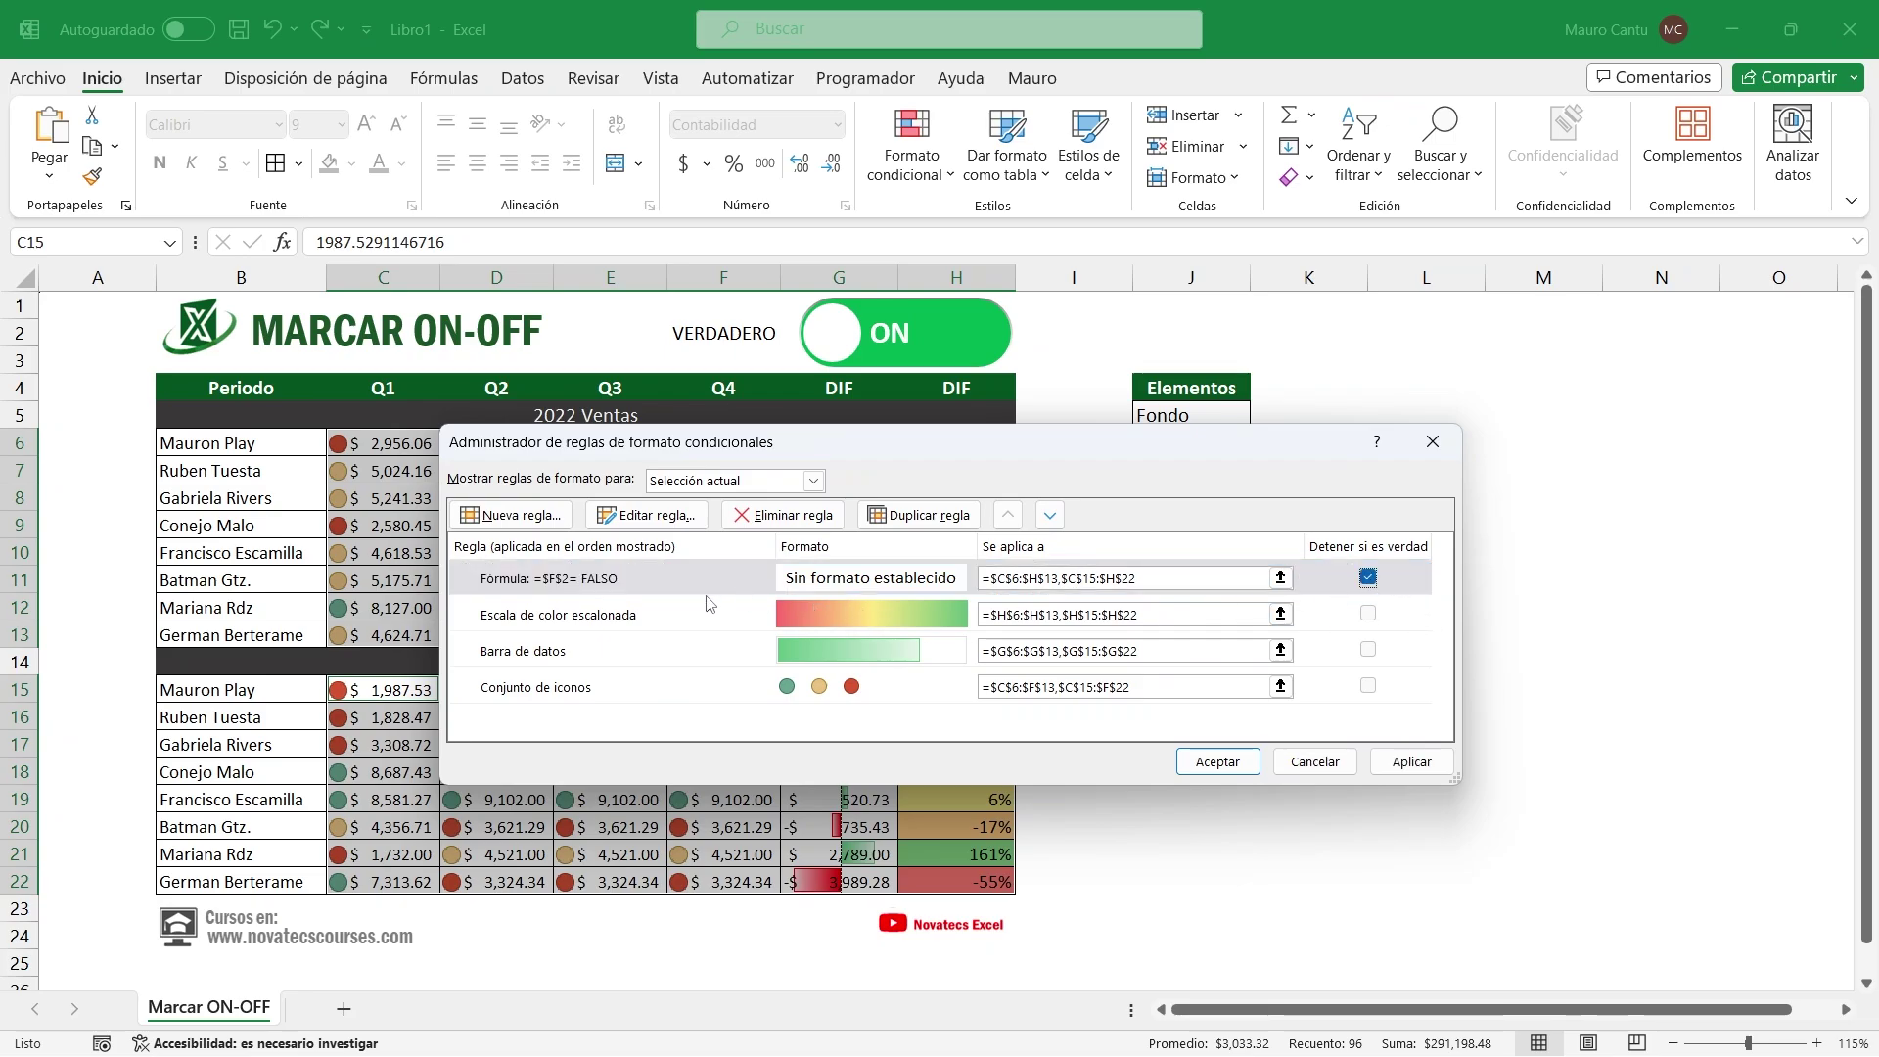
{"action": "left_click", "coordinate": [1418, 769]}
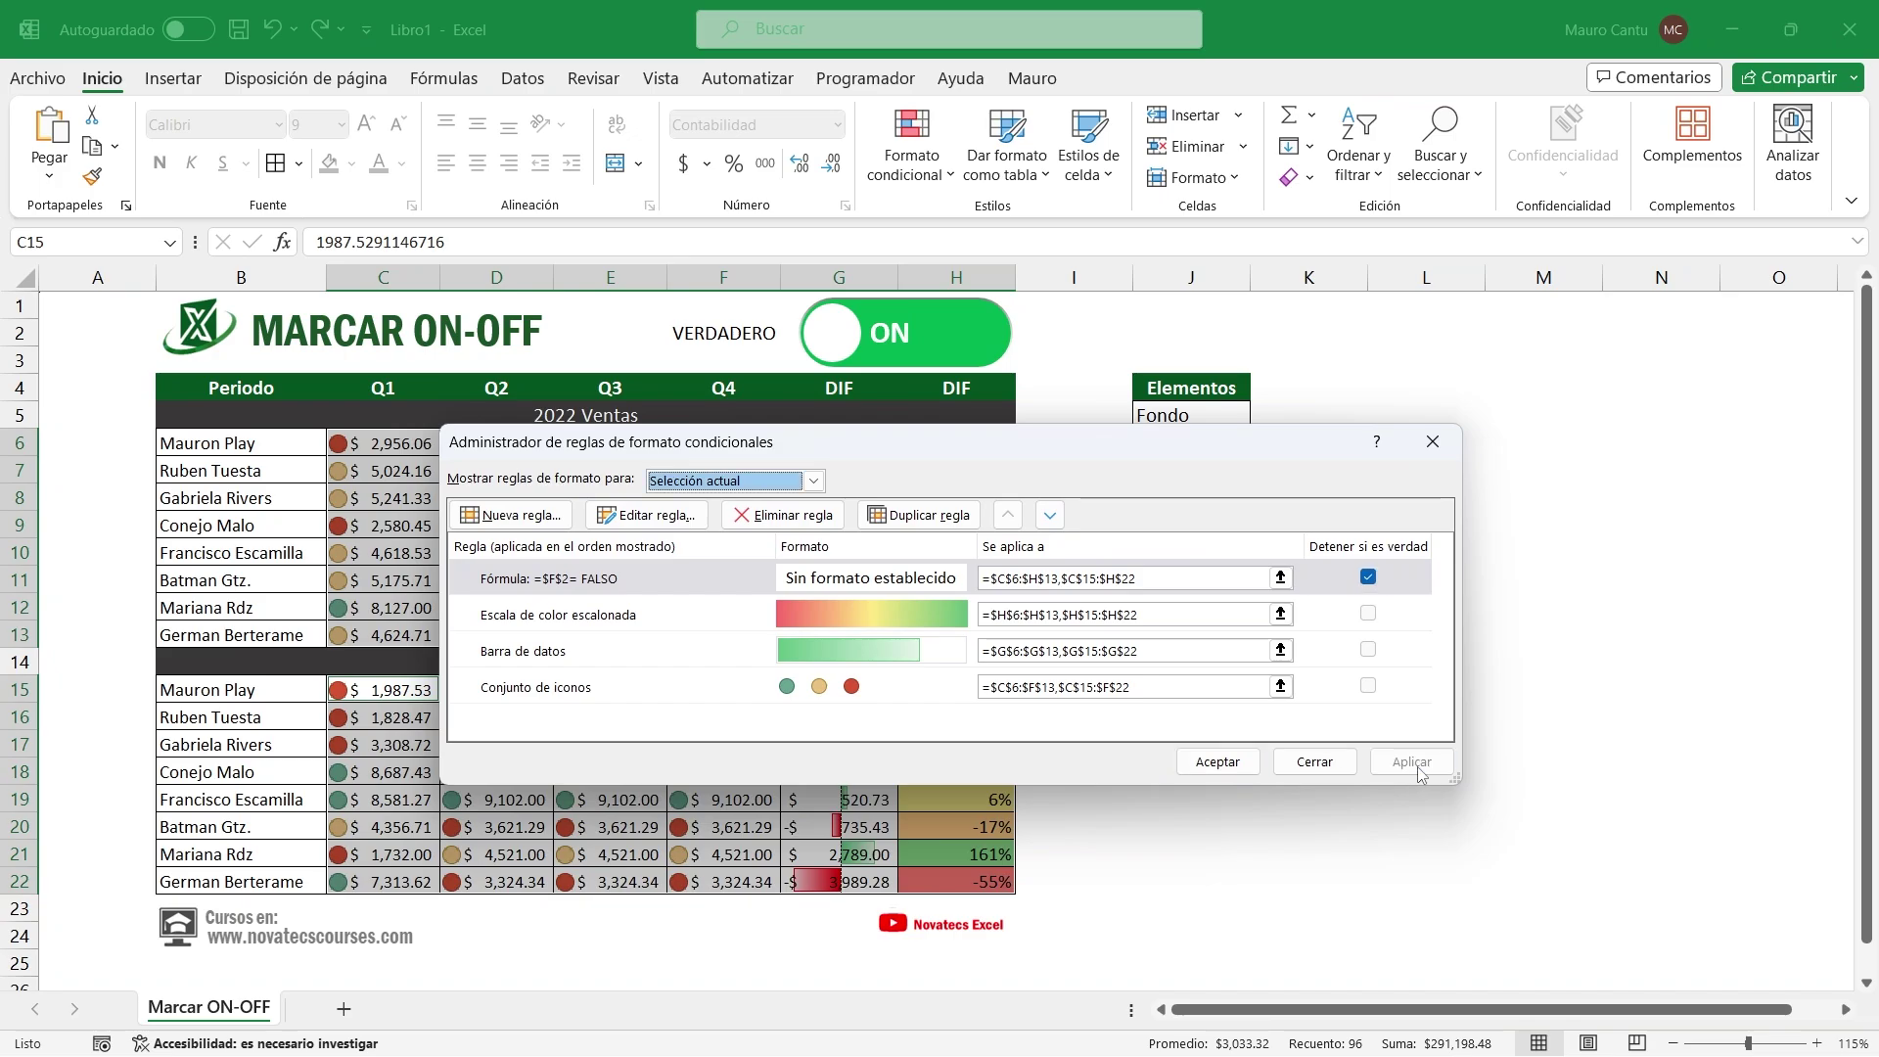
{"action": "left_click", "coordinate": [1219, 762]}
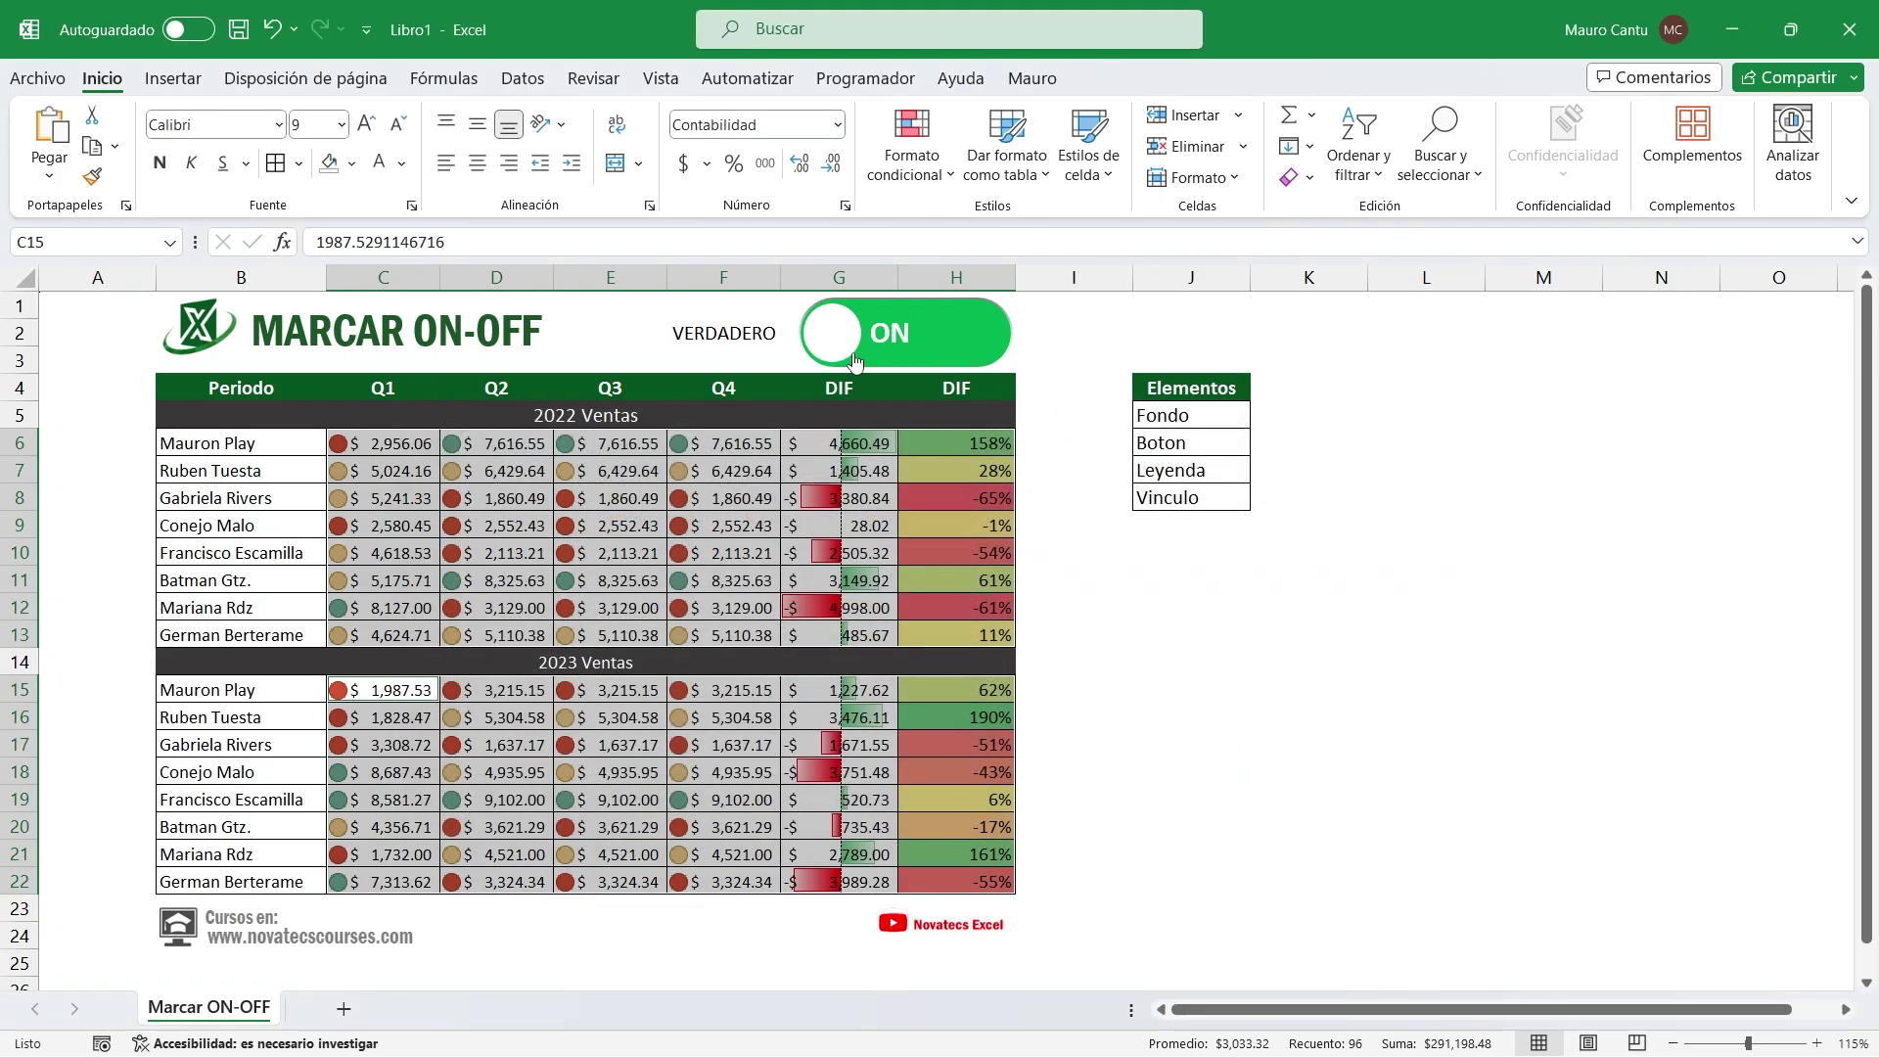
Switch the toggle between OFF and ON to check its effect on the table's conditional formatting
{"action": "left_click", "coordinate": [855, 361]}
{"action": "left_click", "coordinate": [1319, 682]}
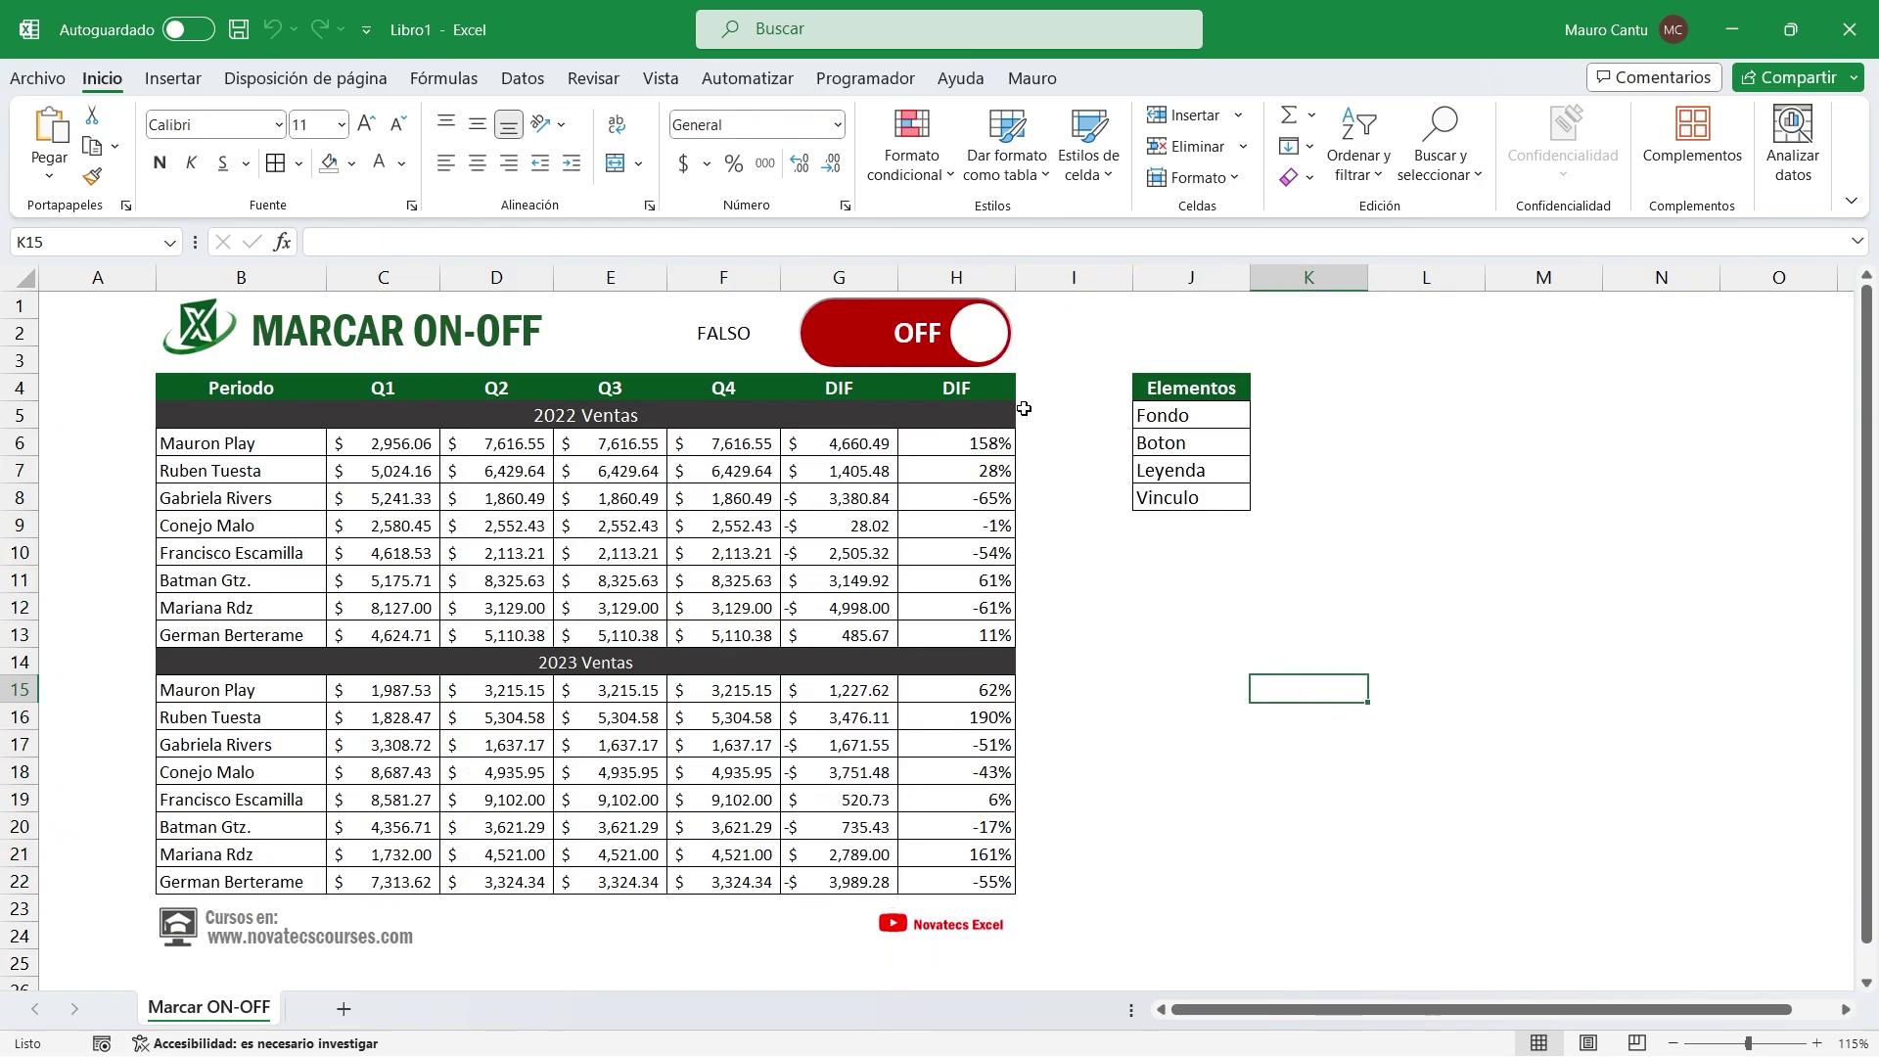
{"action": "left_click", "coordinate": [984, 360]}
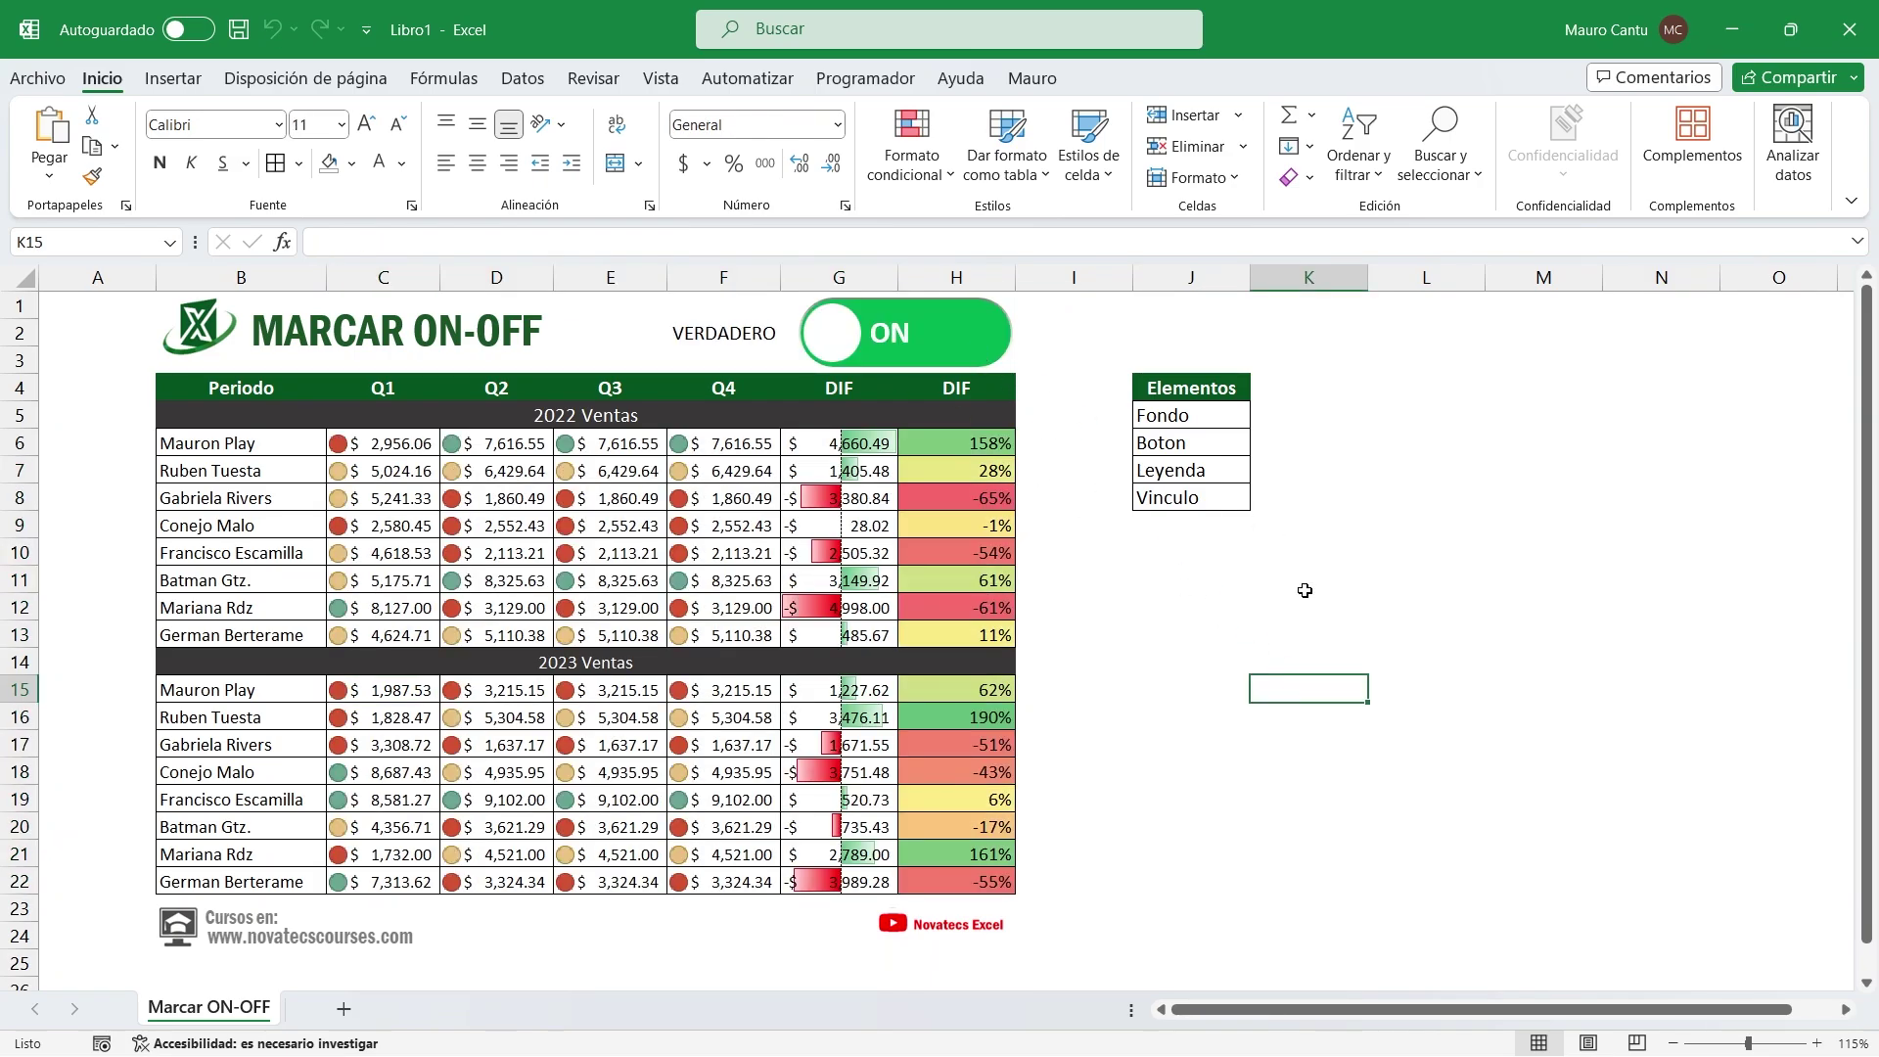
{"action": "left_click", "coordinate": [847, 355]}
{"action": "left_click", "coordinate": [834, 341]}
{"action": "left_click", "coordinate": [830, 339]}
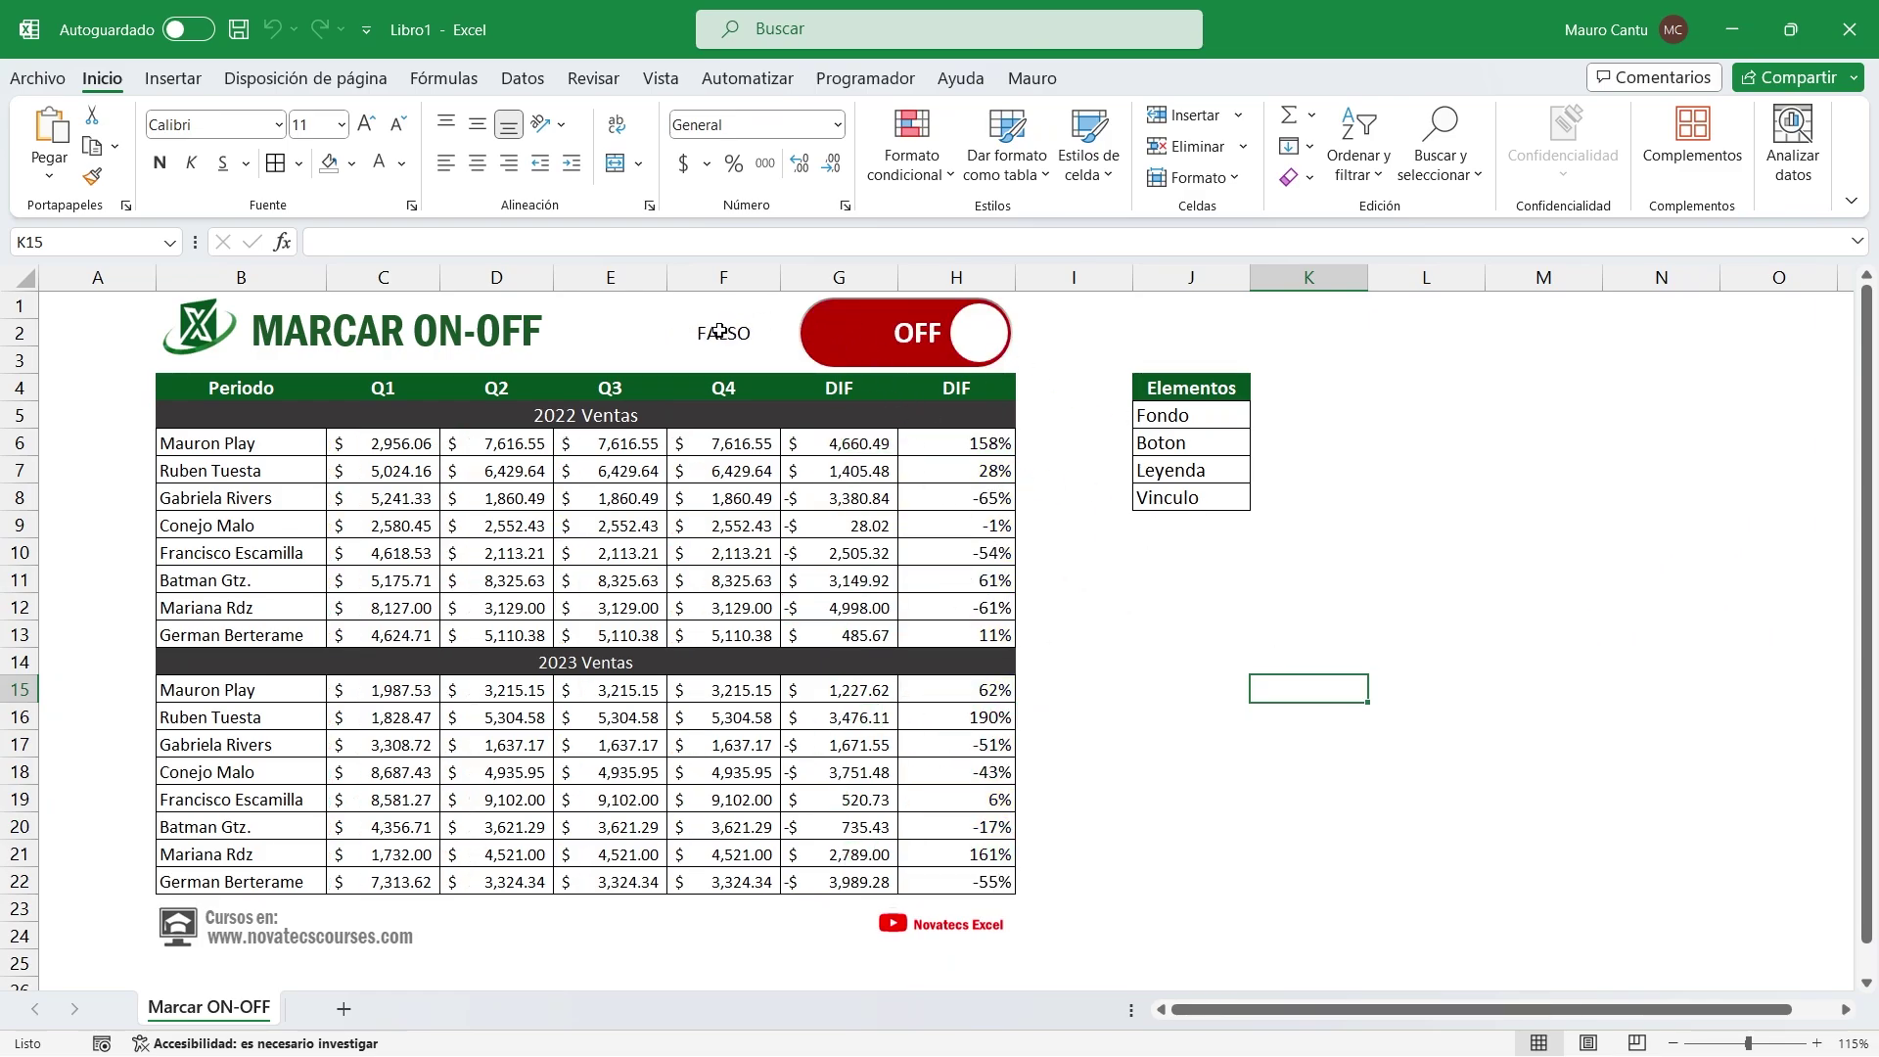
Set the font color of the Vinculo cell F2 to white so its value blends into the background
{"action": "left_click", "coordinate": [725, 331]}
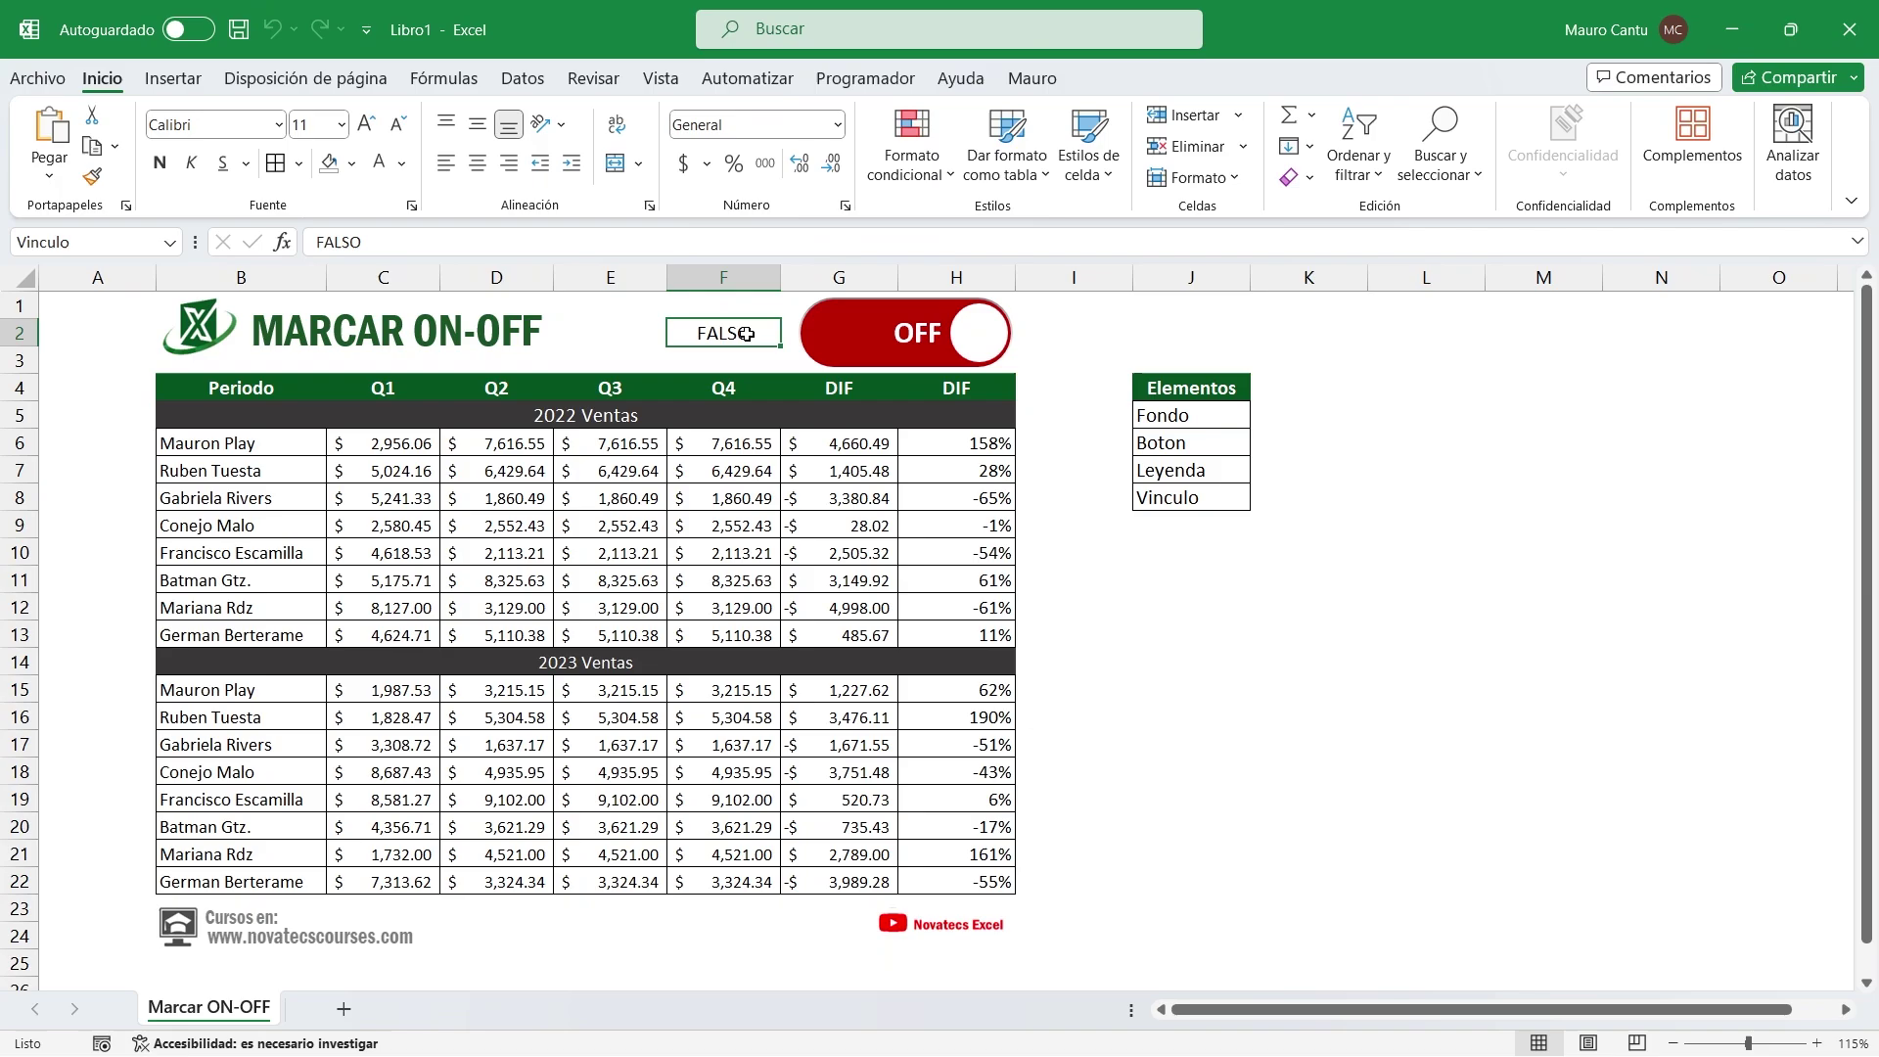
{"action": "left_click", "coordinate": [401, 163]}
{"action": "left_click", "coordinate": [376, 263]}
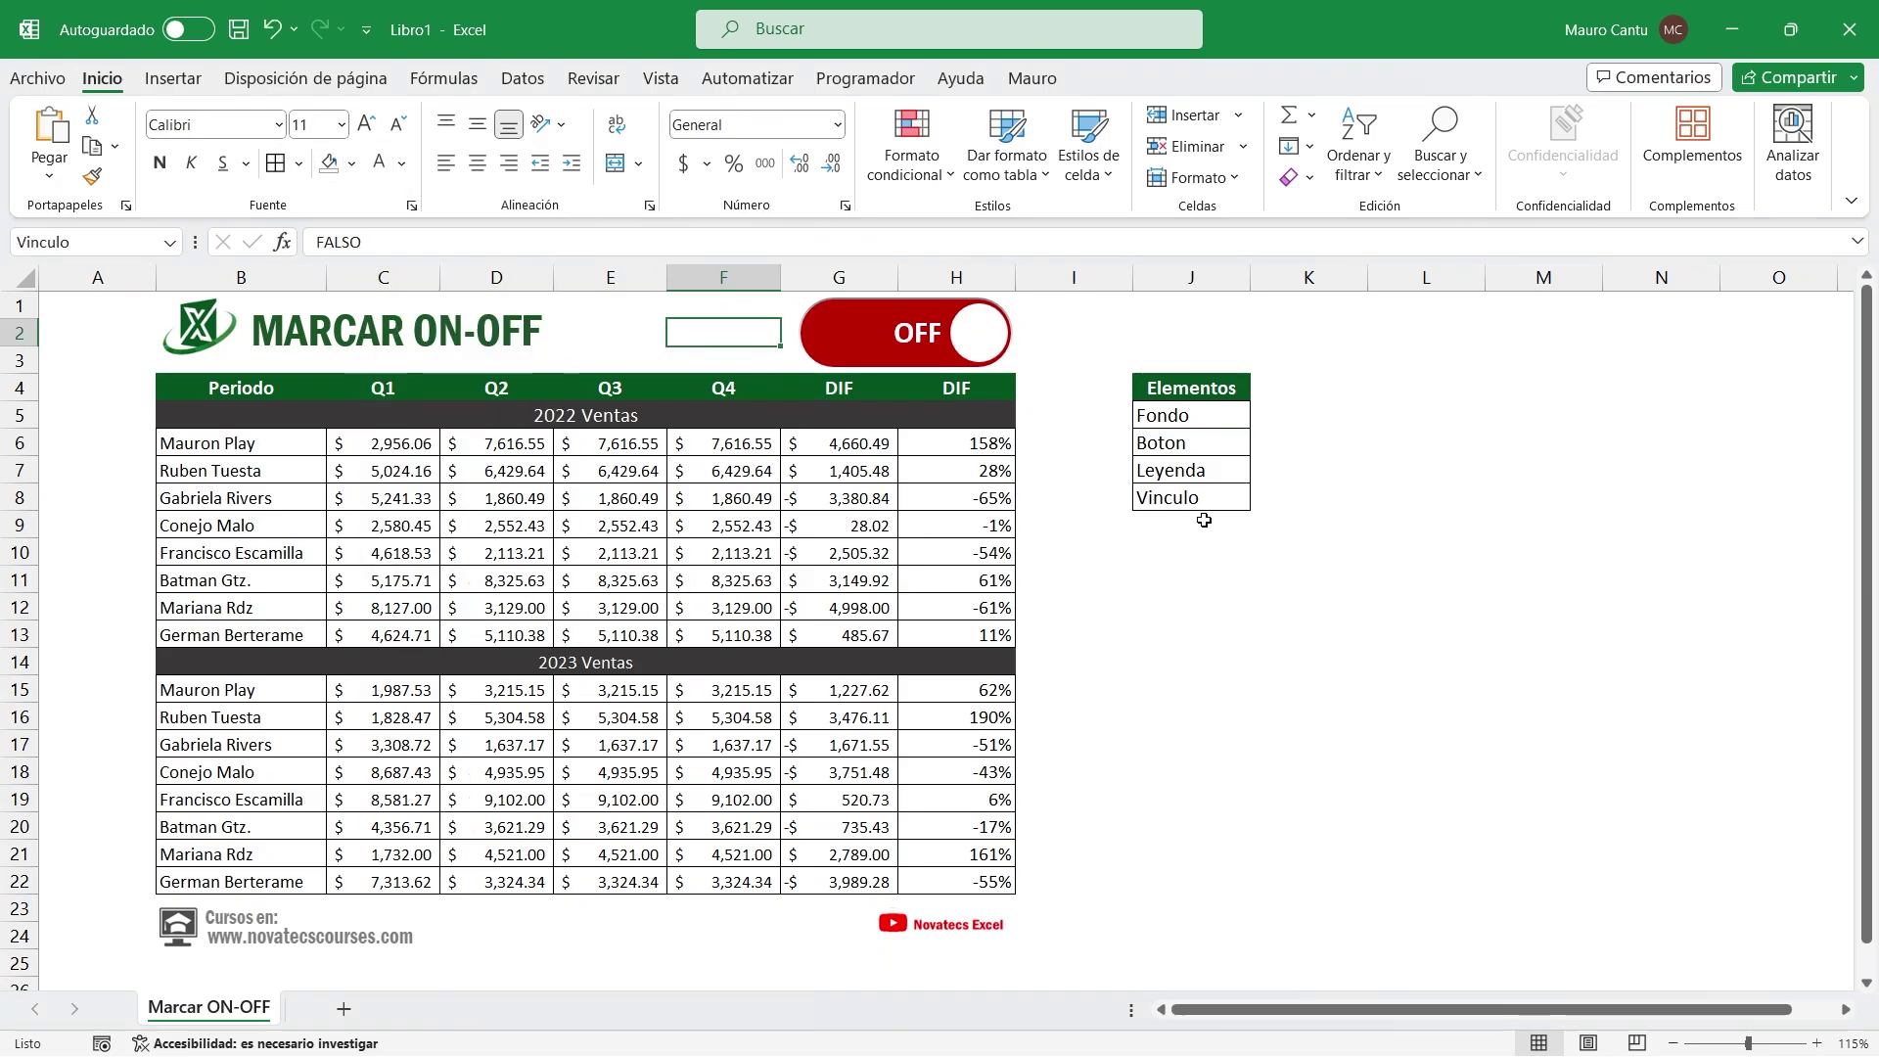
{"action": "left_click", "coordinate": [1355, 616]}
Hide column J, which holds the Elementos list
{"action": "left_click", "coordinate": [1185, 277]}
{"action": "right_click", "coordinate": [1185, 277]}
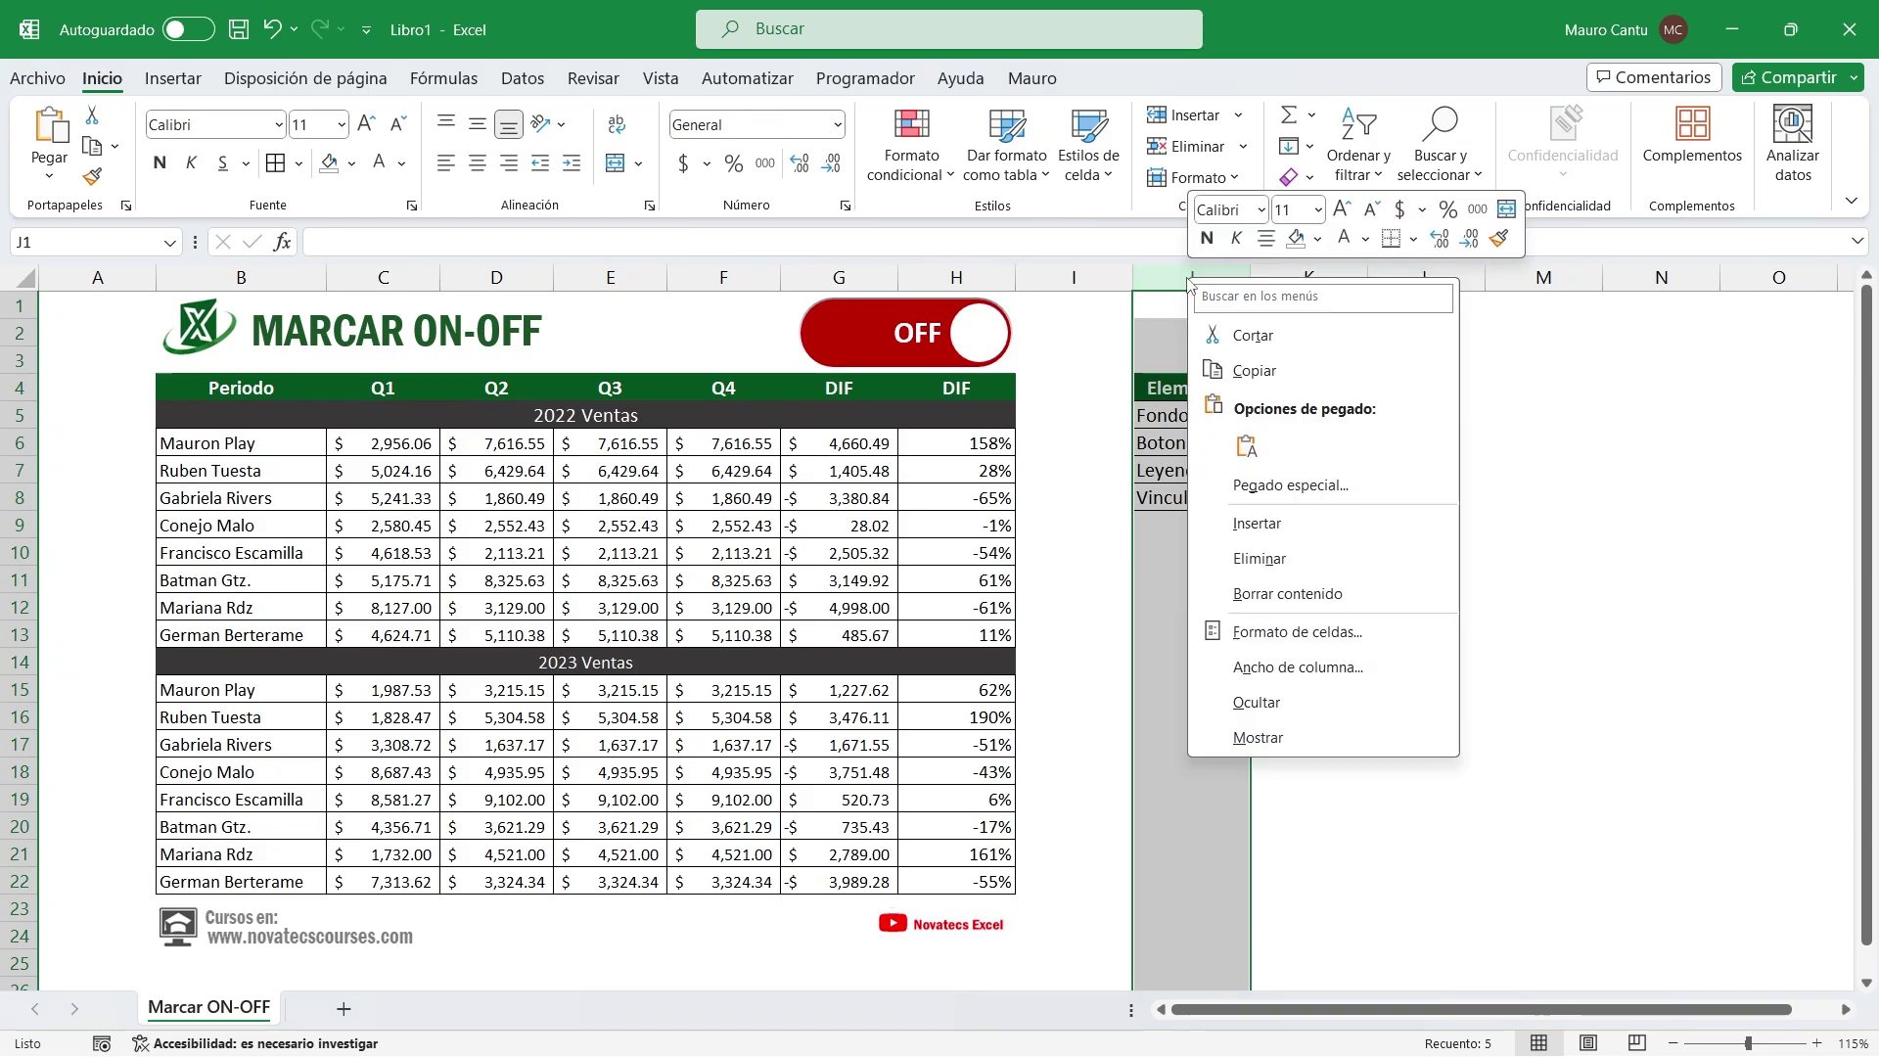
{"action": "left_click", "coordinate": [1294, 701]}
{"action": "left_click", "coordinate": [1300, 716]}
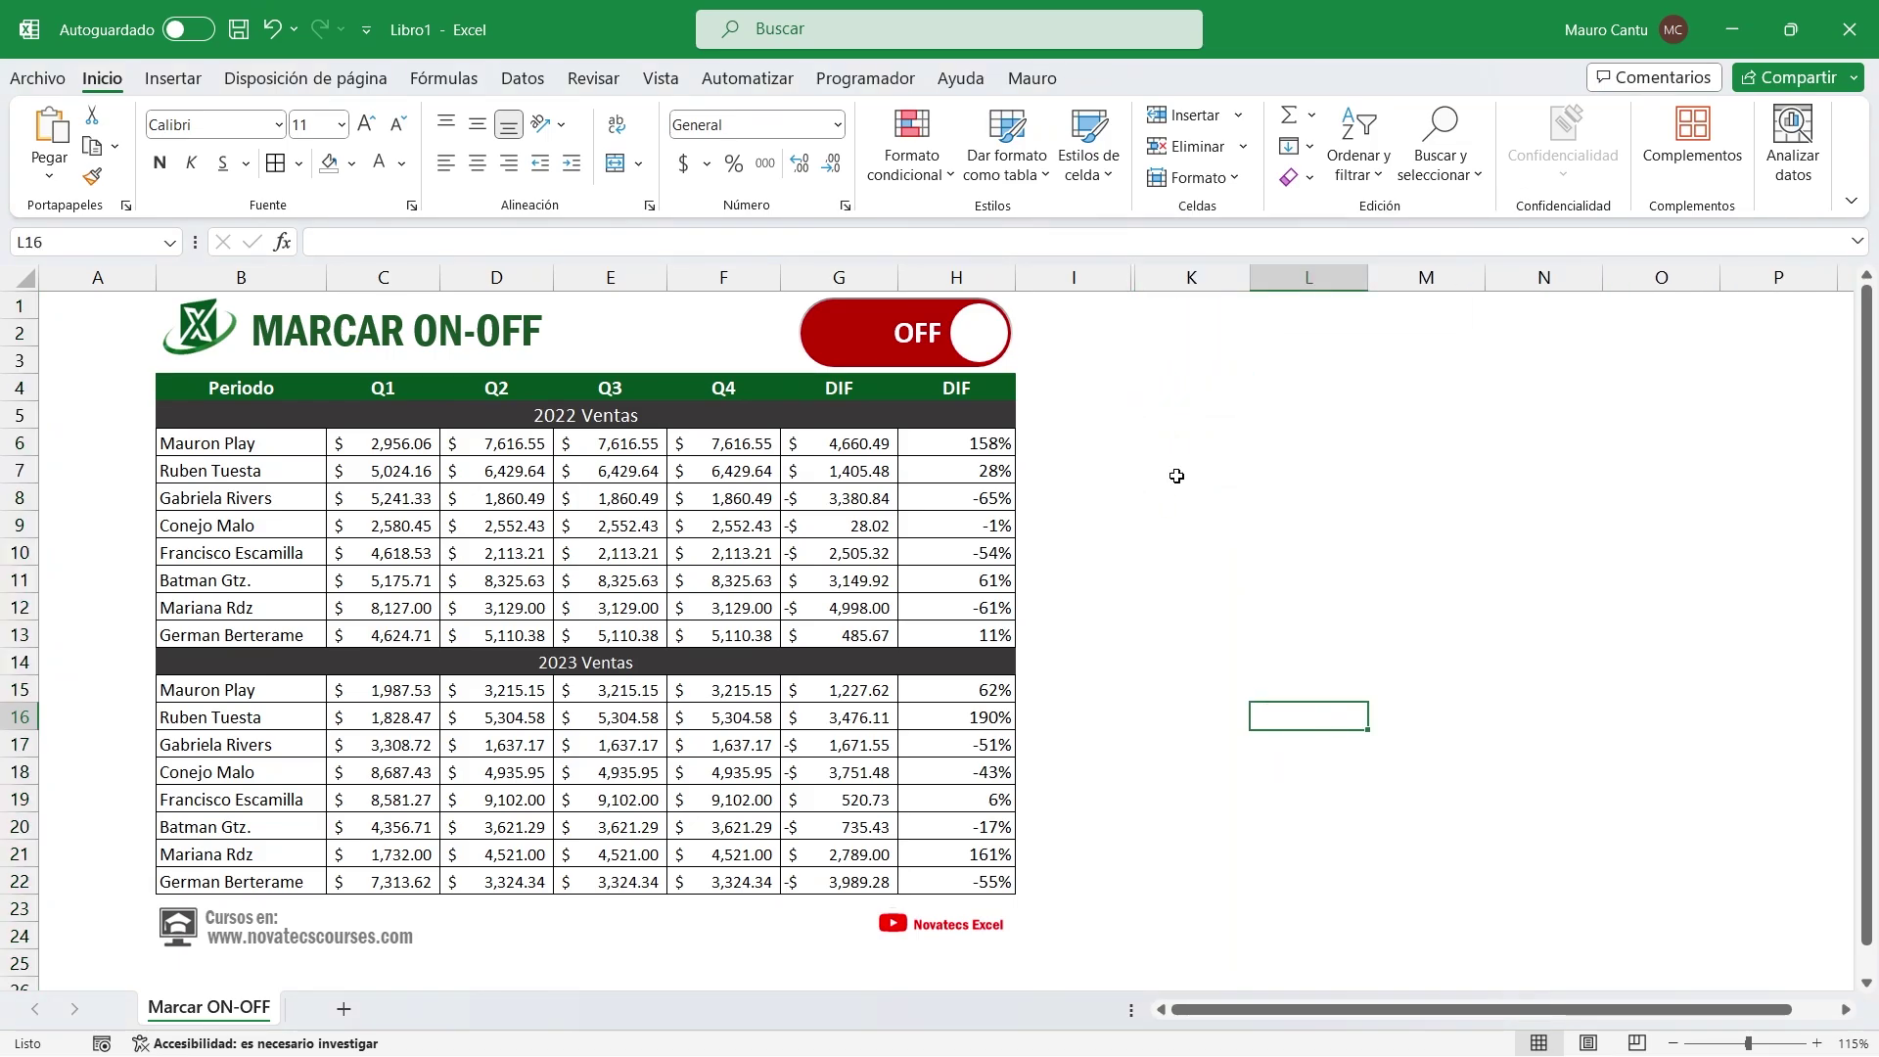
Demonstrate the finished toggle by switching the table's formatting on and off repeatedly, leaving it ON
{"action": "left_click", "coordinate": [979, 339]}
{"action": "left_click", "coordinate": [843, 334]}
{"action": "left_click", "coordinate": [978, 337]}
{"action": "left_click", "coordinate": [847, 335]}
{"action": "left_click", "coordinate": [979, 338]}
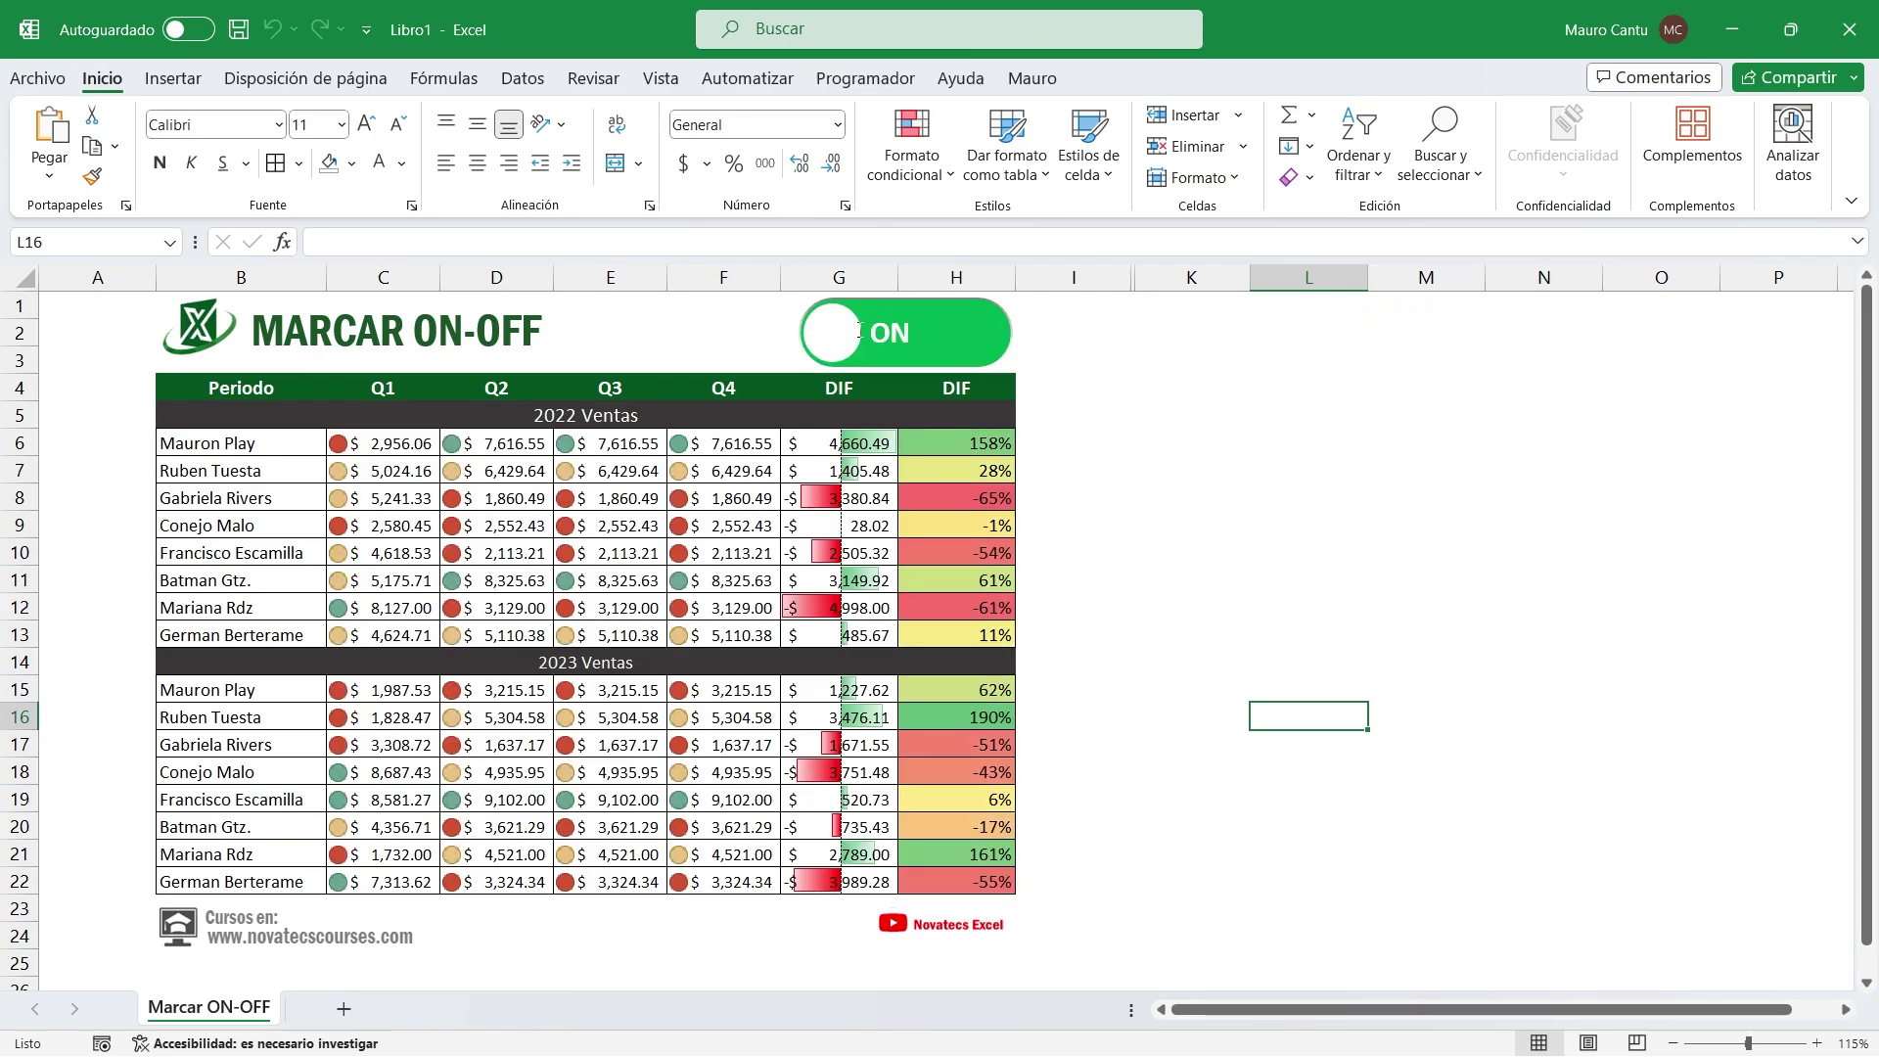
{"action": "left_click", "coordinate": [843, 338]}
{"action": "left_click", "coordinate": [994, 342]}
{"action": "left_click", "coordinate": [868, 331]}
{"action": "left_click", "coordinate": [984, 349]}
{"action": "left_click", "coordinate": [976, 348]}
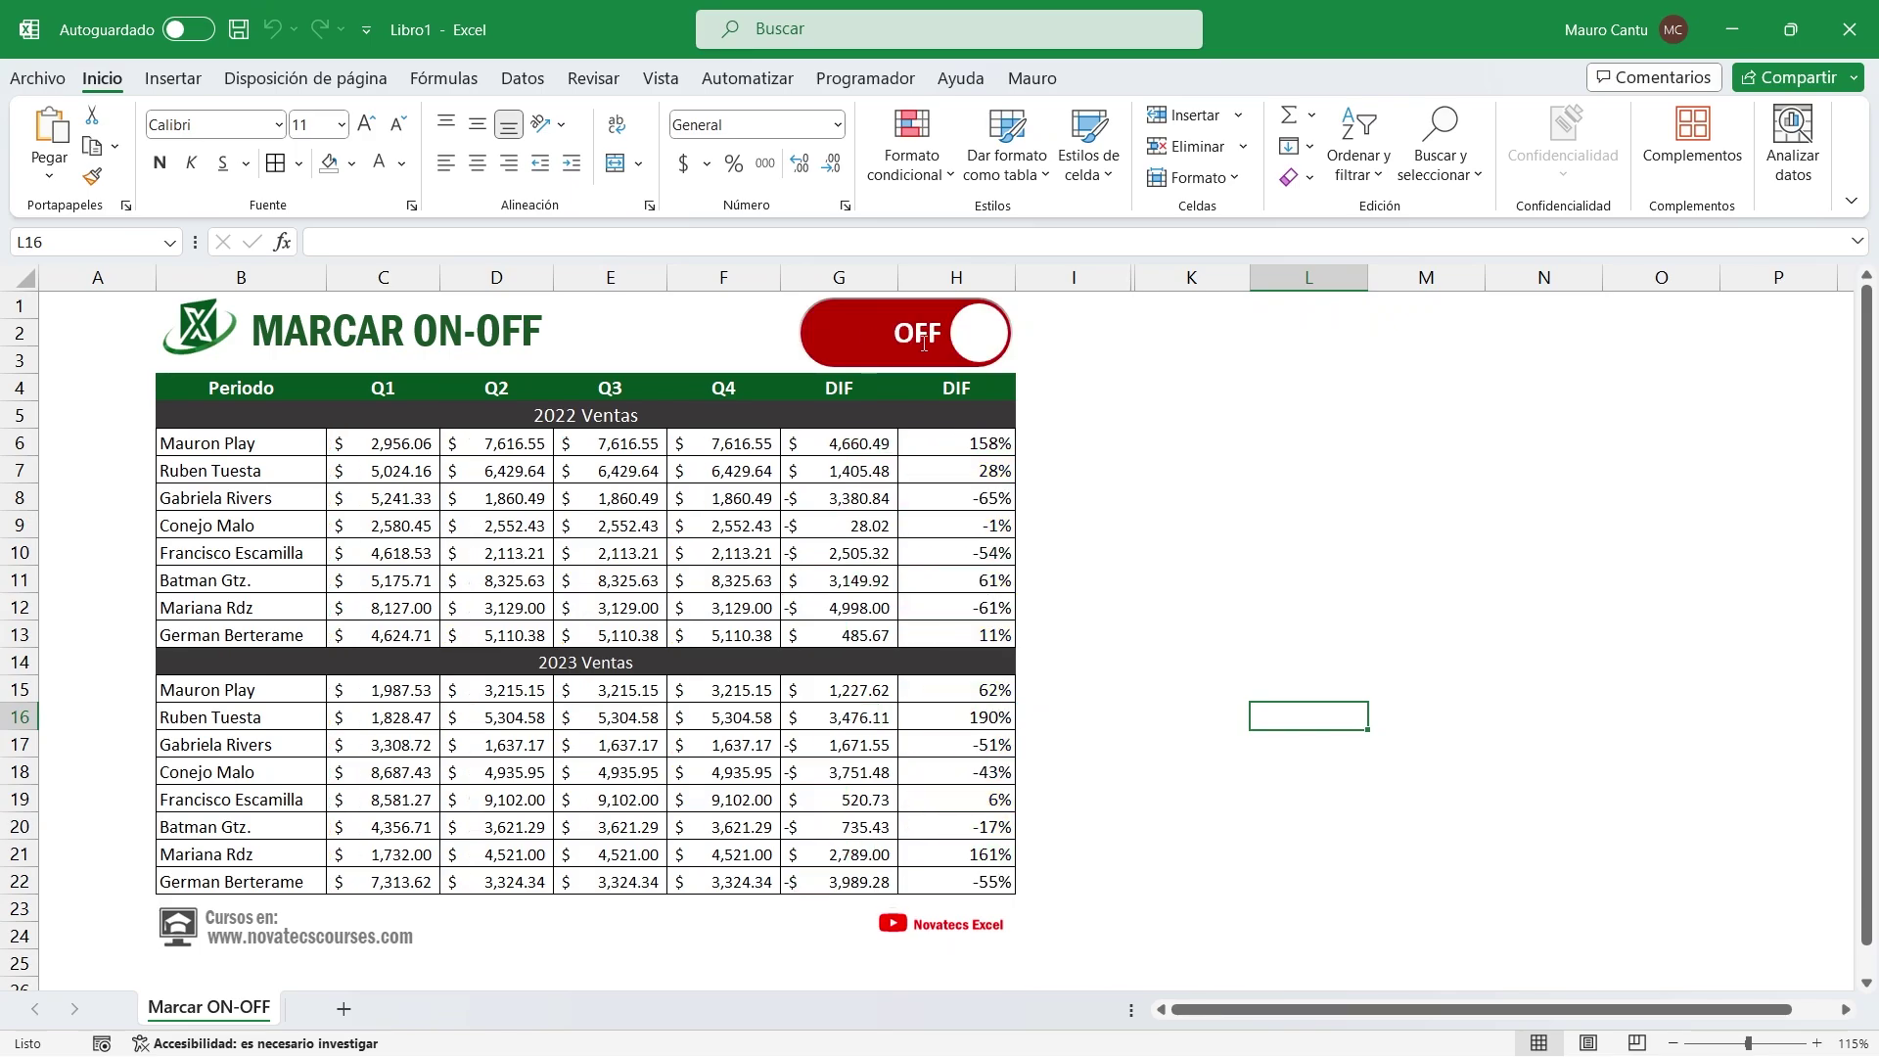
{"action": "left_click", "coordinate": [968, 348]}
{"action": "left_click", "coordinate": [842, 343]}
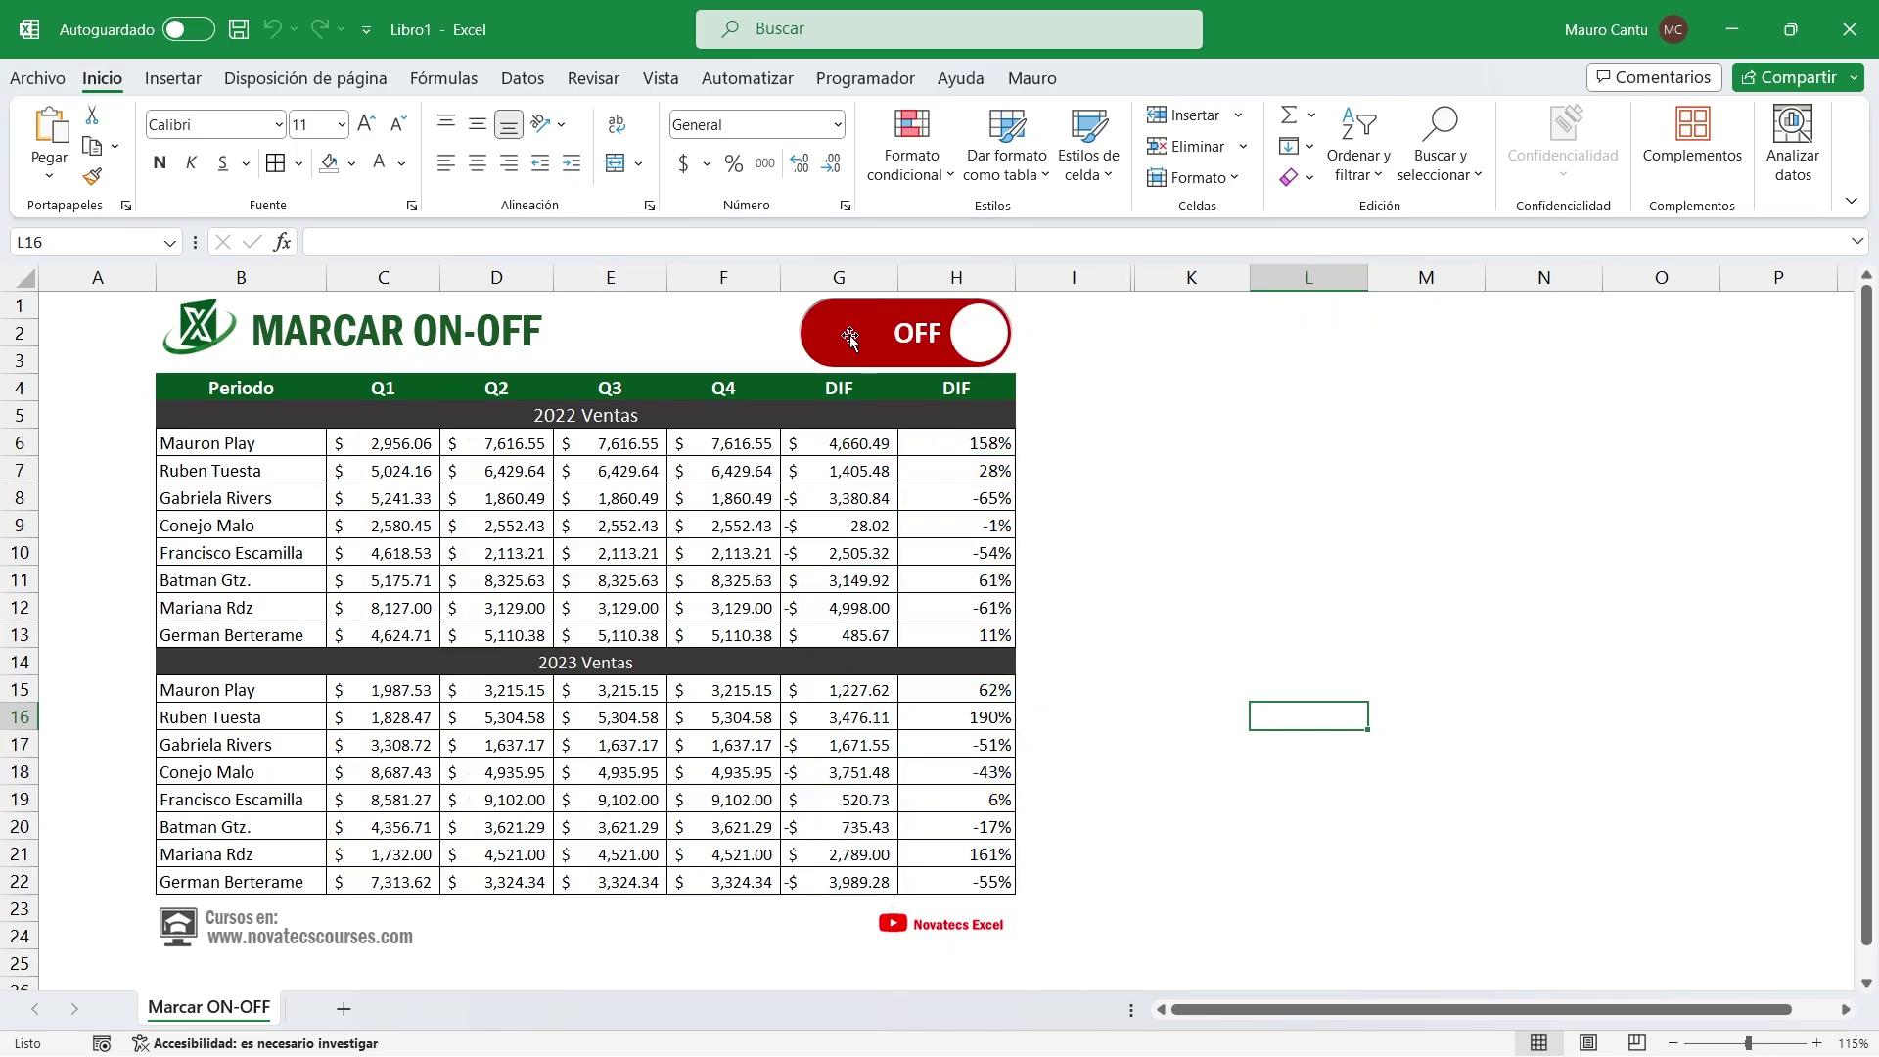
{"action": "left_click", "coordinate": [991, 354]}
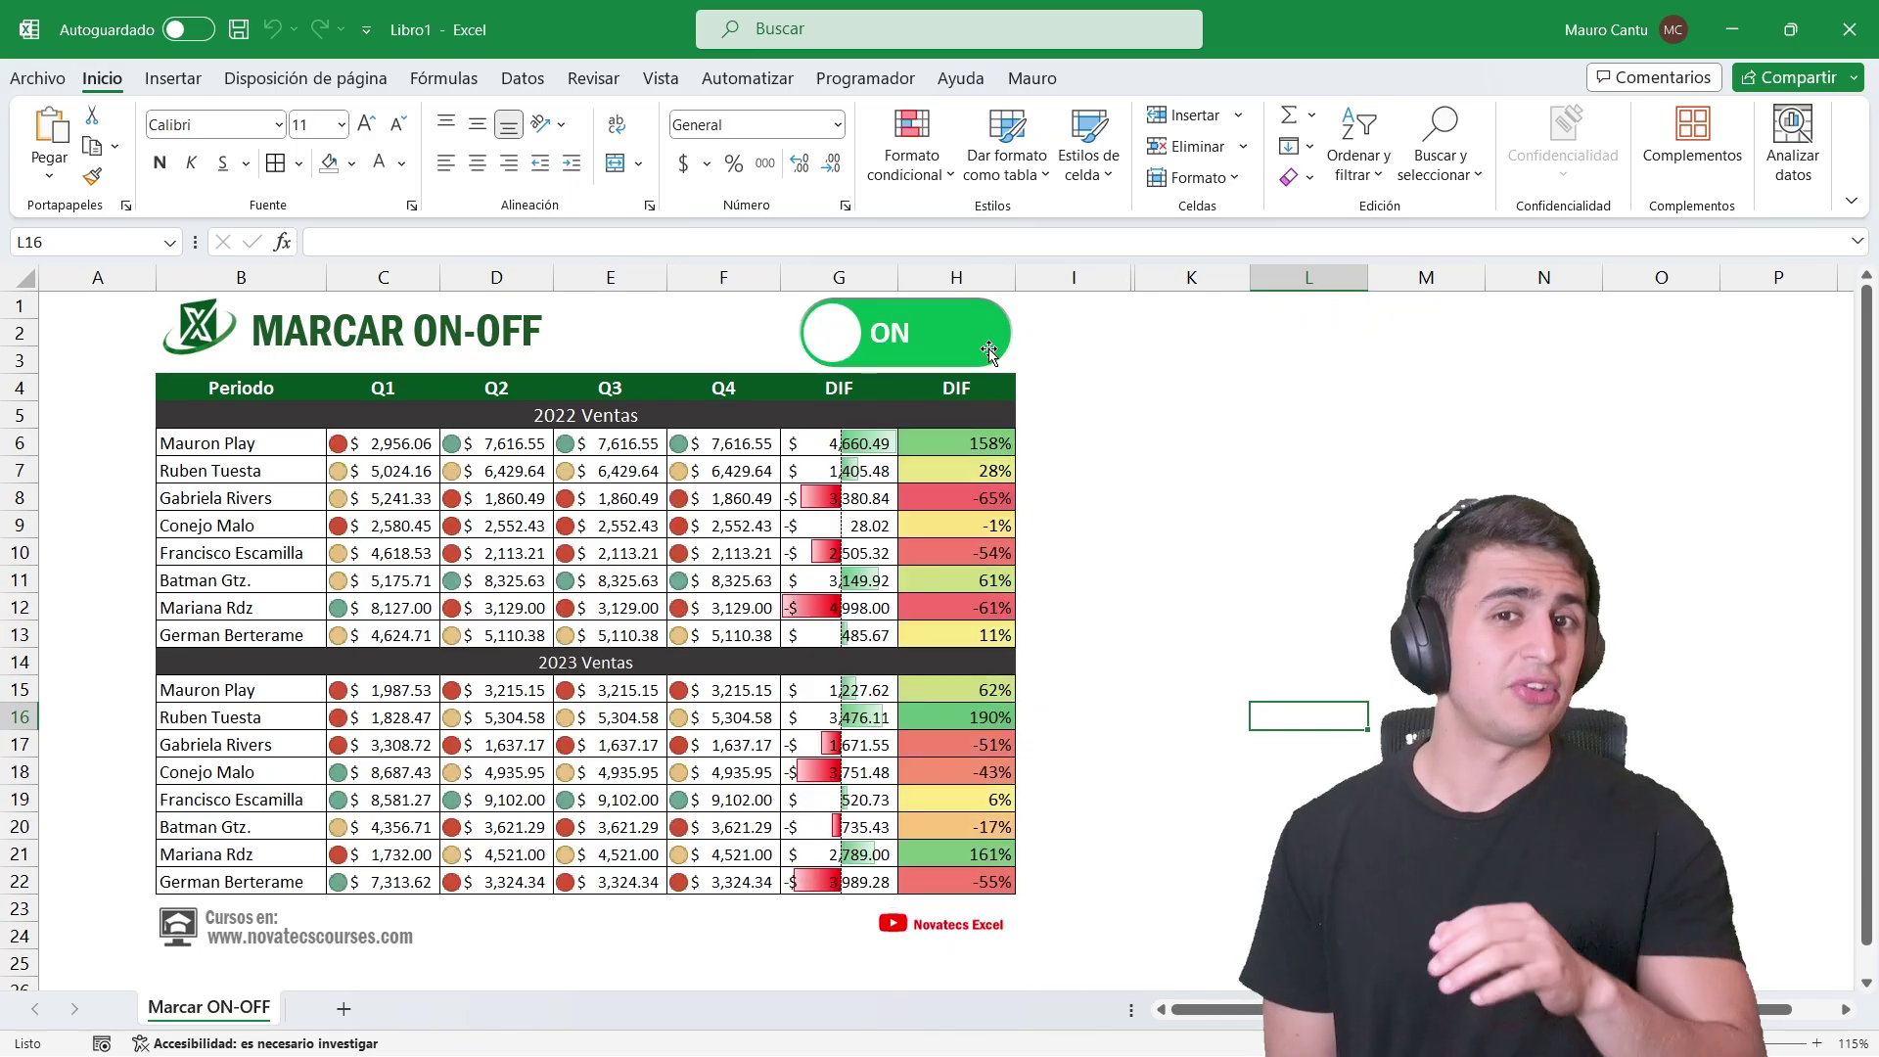